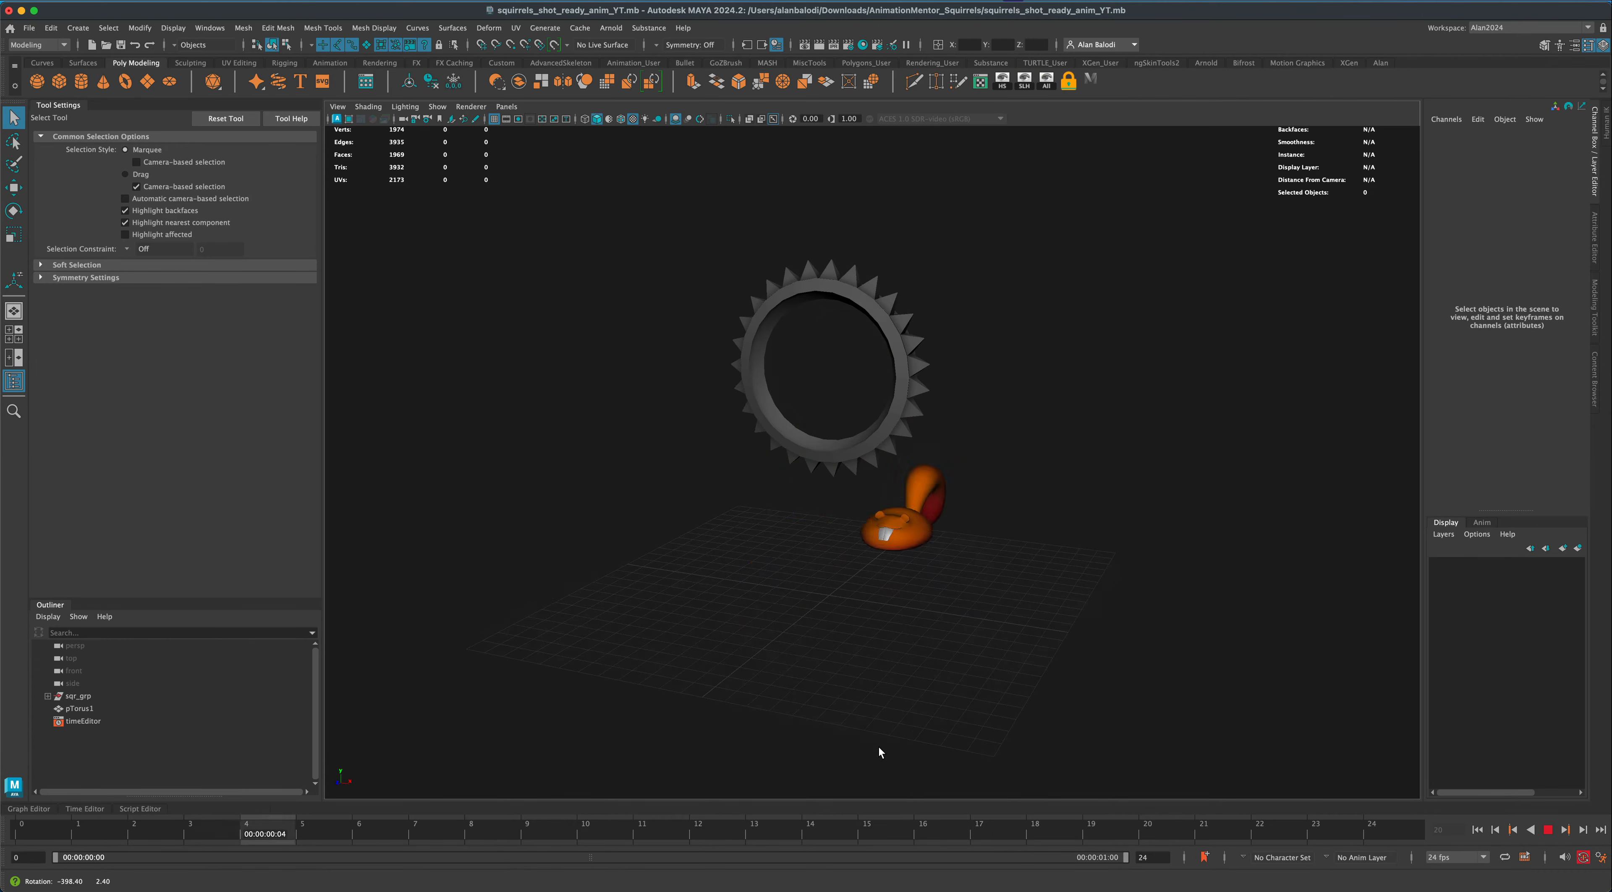
alt+drag(870, 737, 909, 717)
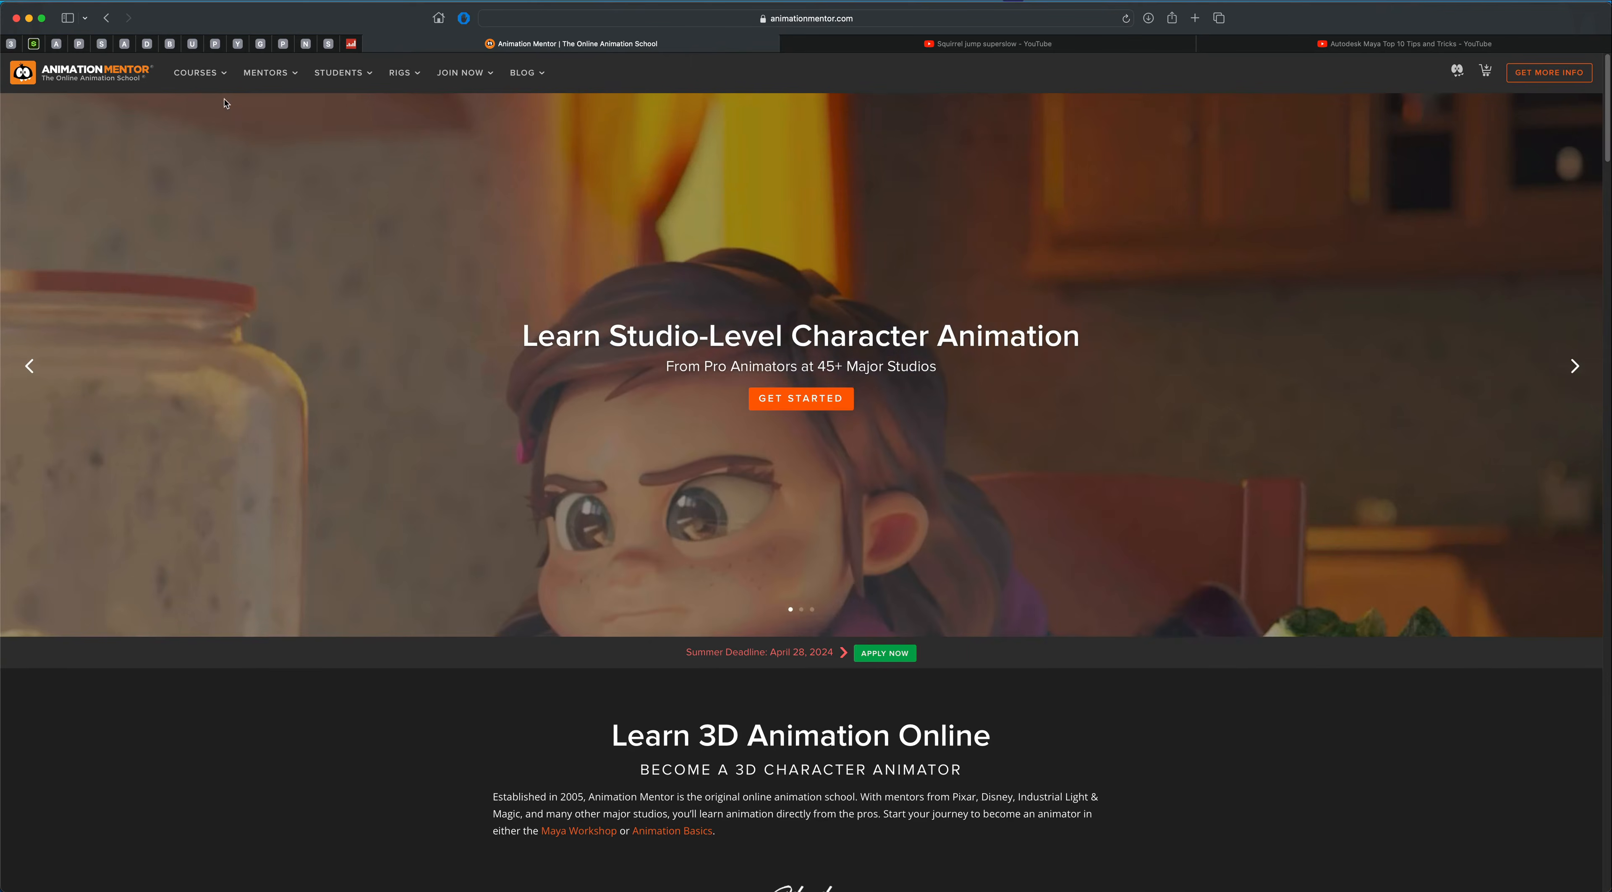
In the browser, open Animation Mentor's Free Maya Rigs page and look over the Squirrels and Stewart rigs.
mouse_move(410, 94)
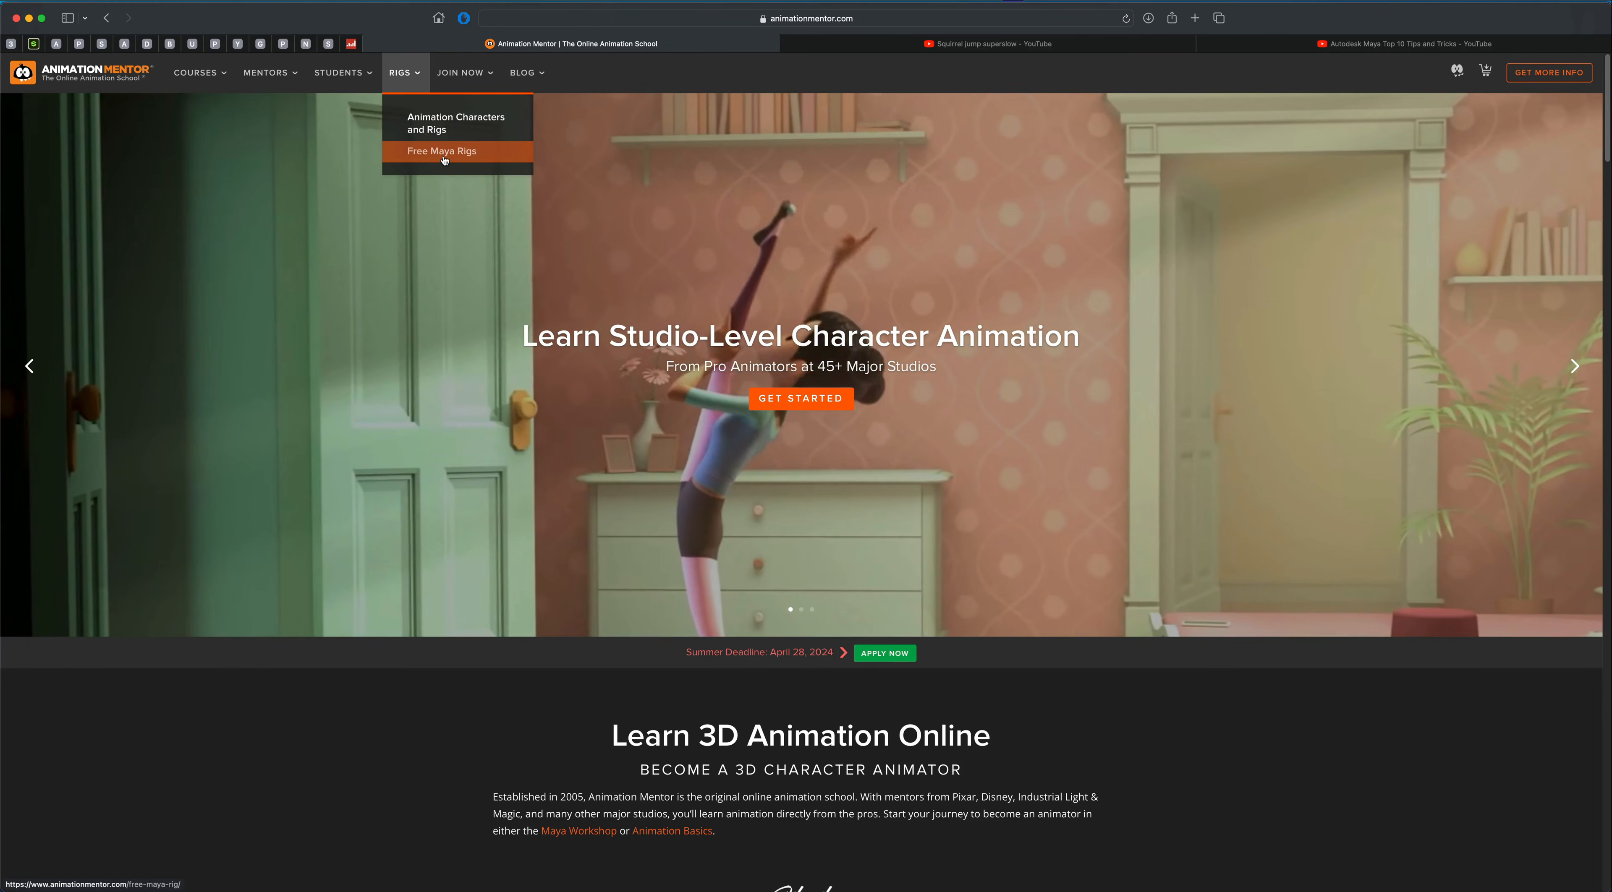
click(455, 153)
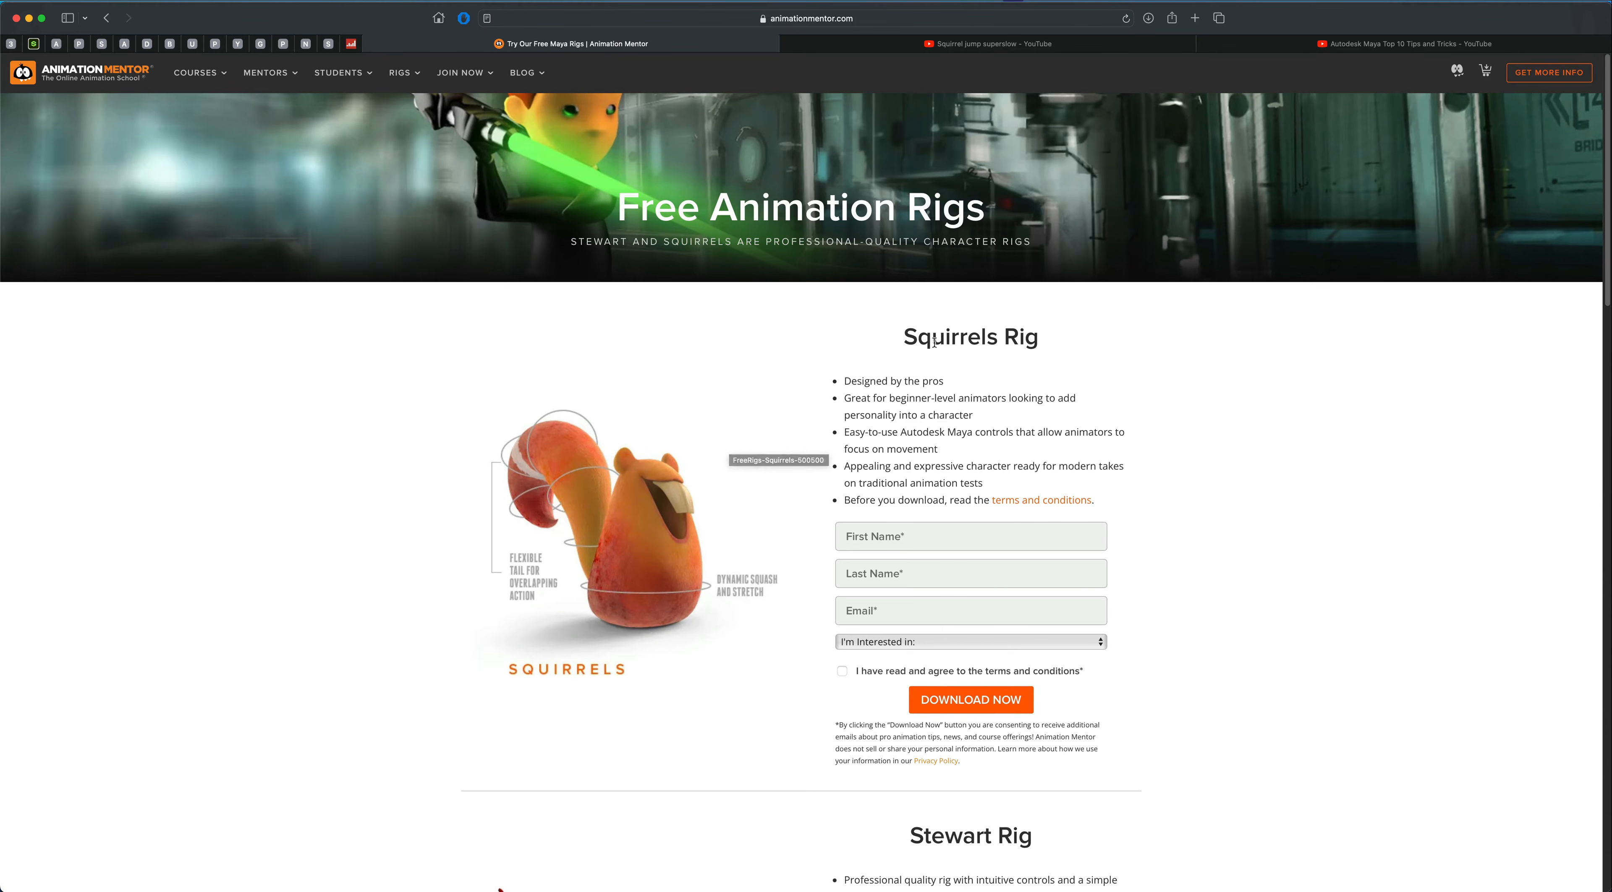
drag(935, 337, 995, 337)
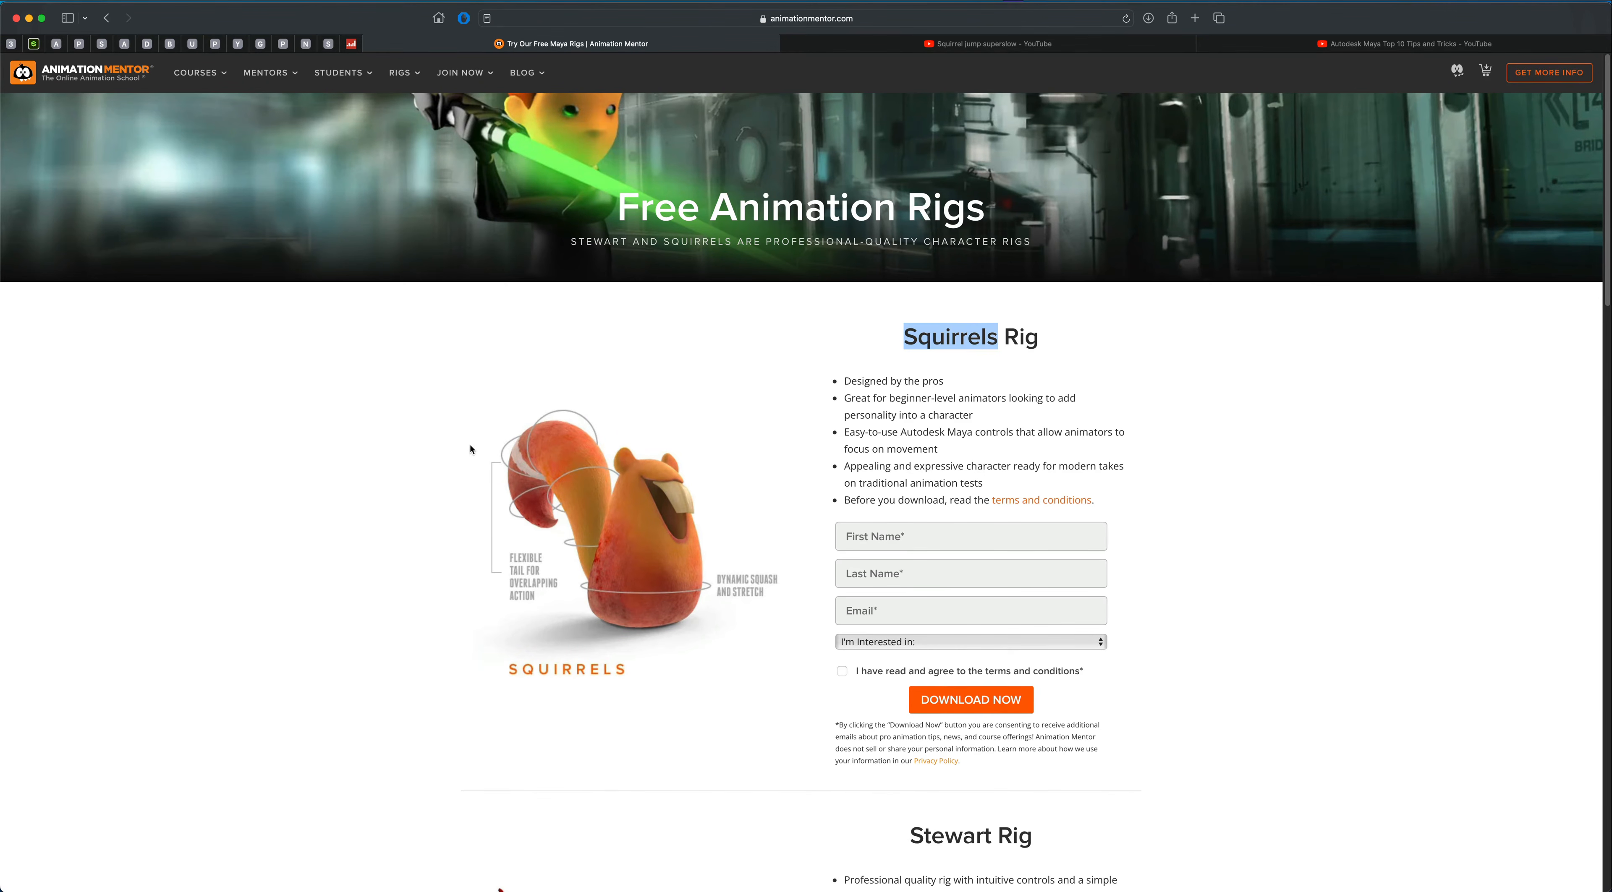
scroll(470, 446, down, 5)
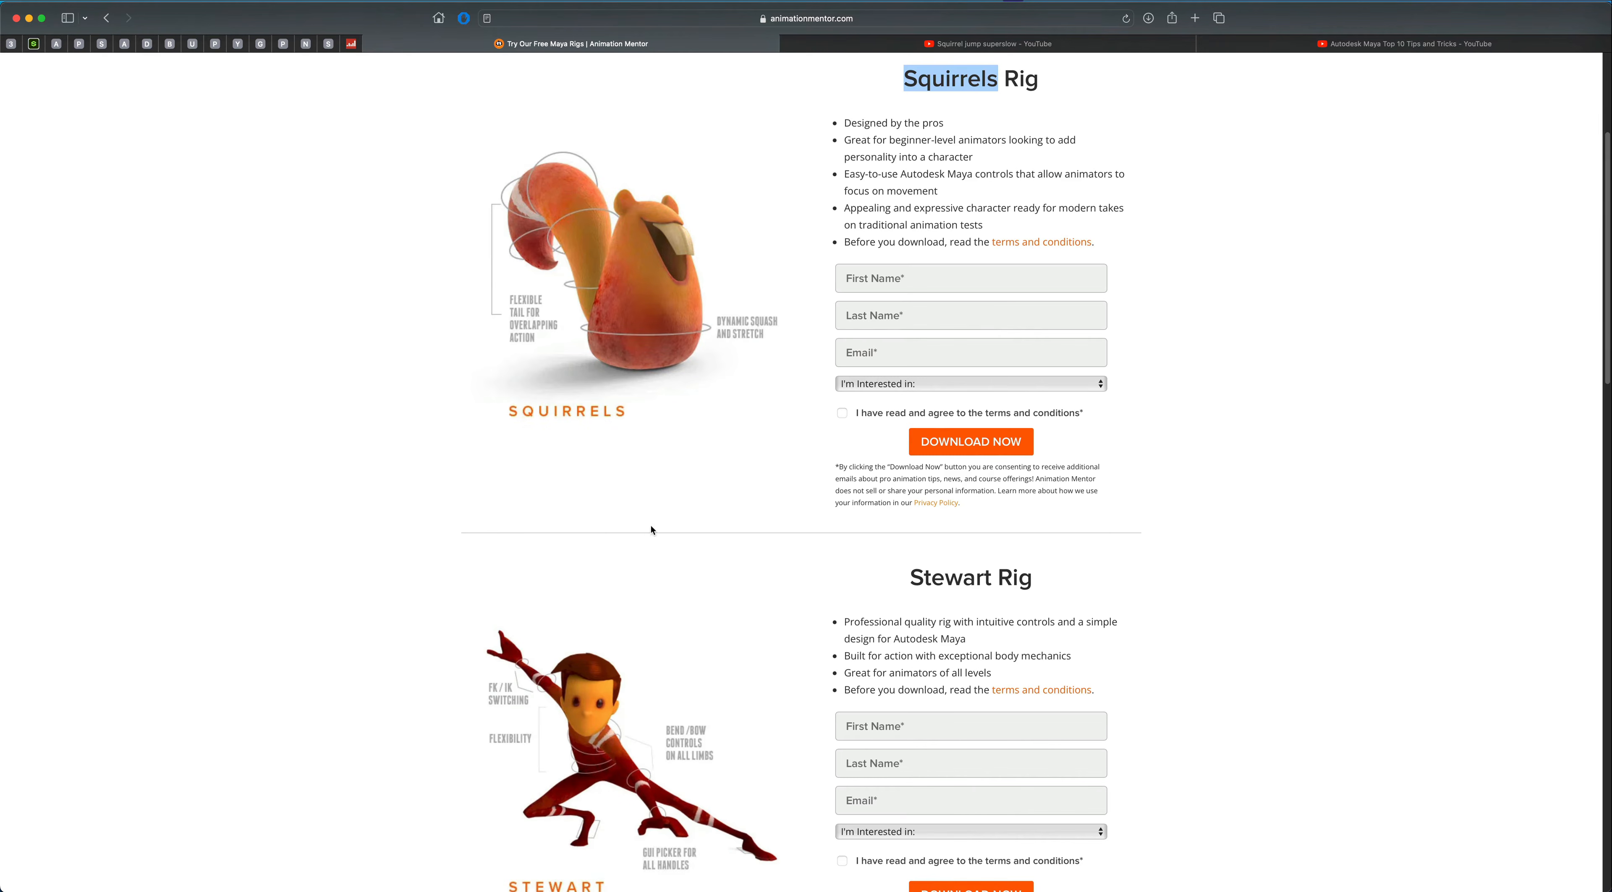
scroll(651, 530, down, 3)
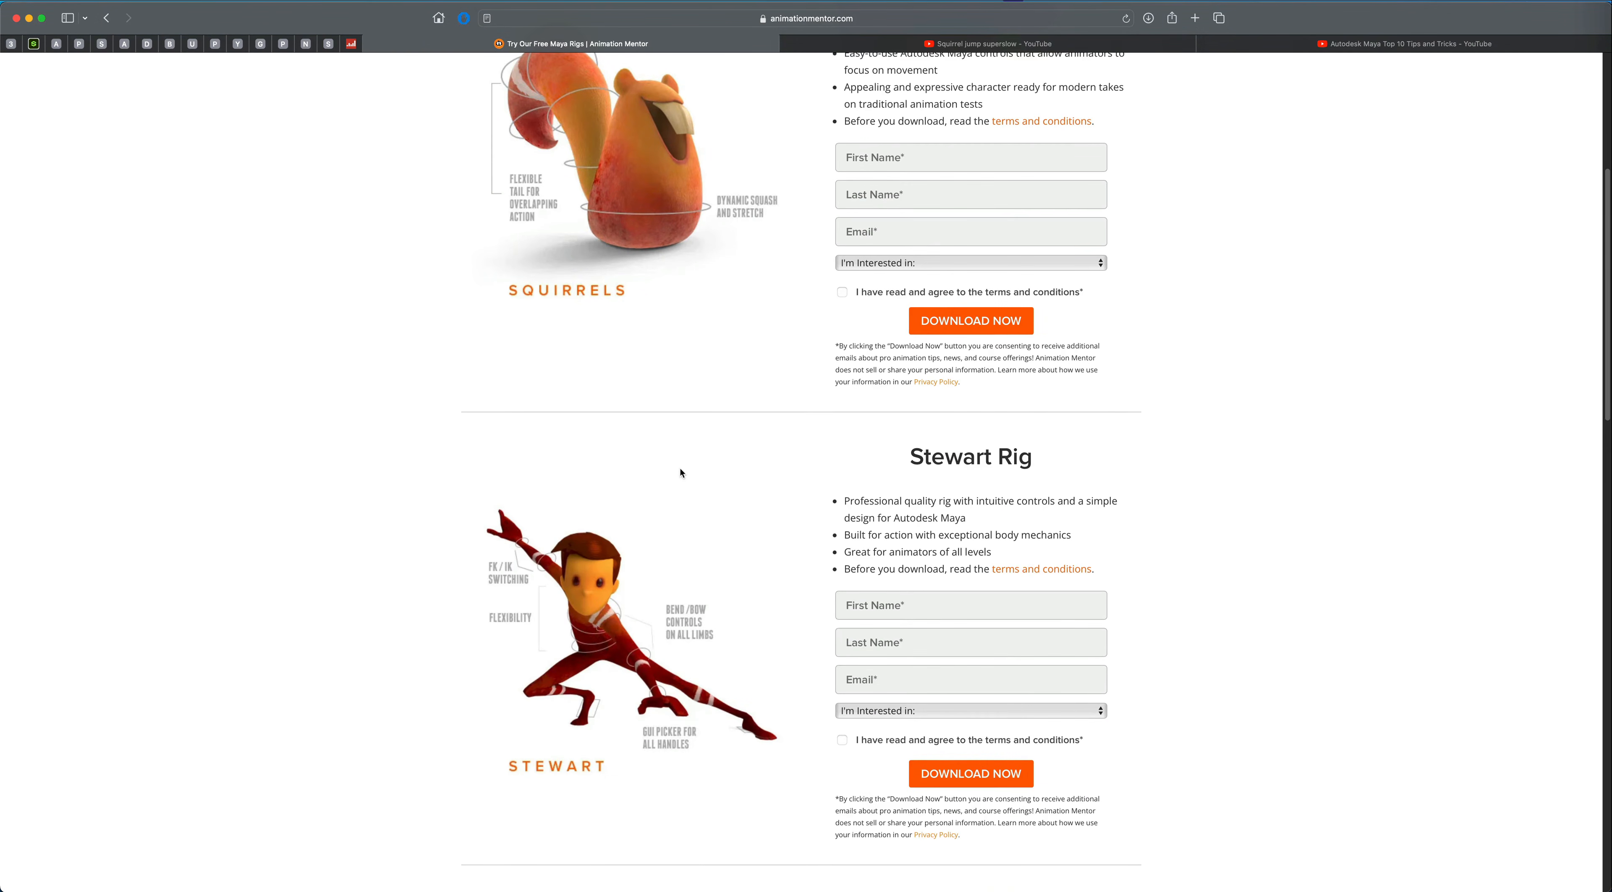
scroll(680, 467, up, 8)
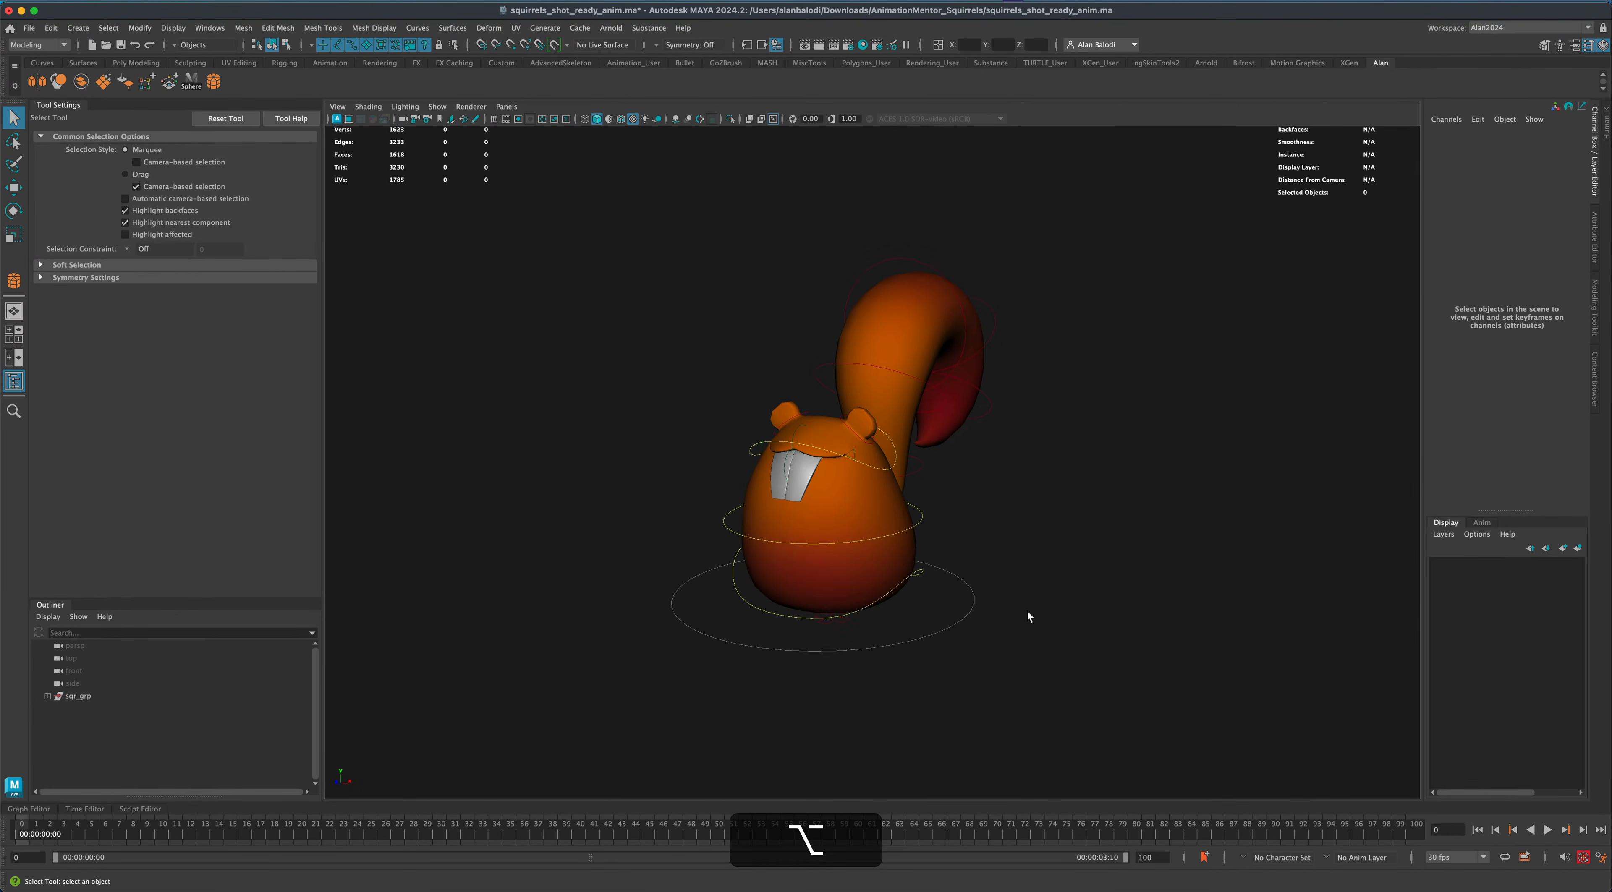
In Maya, examine the squirrel rig with textured display toggled off and on, and show the viewport grid.
alt+drag(1028, 611, 1277, 605)
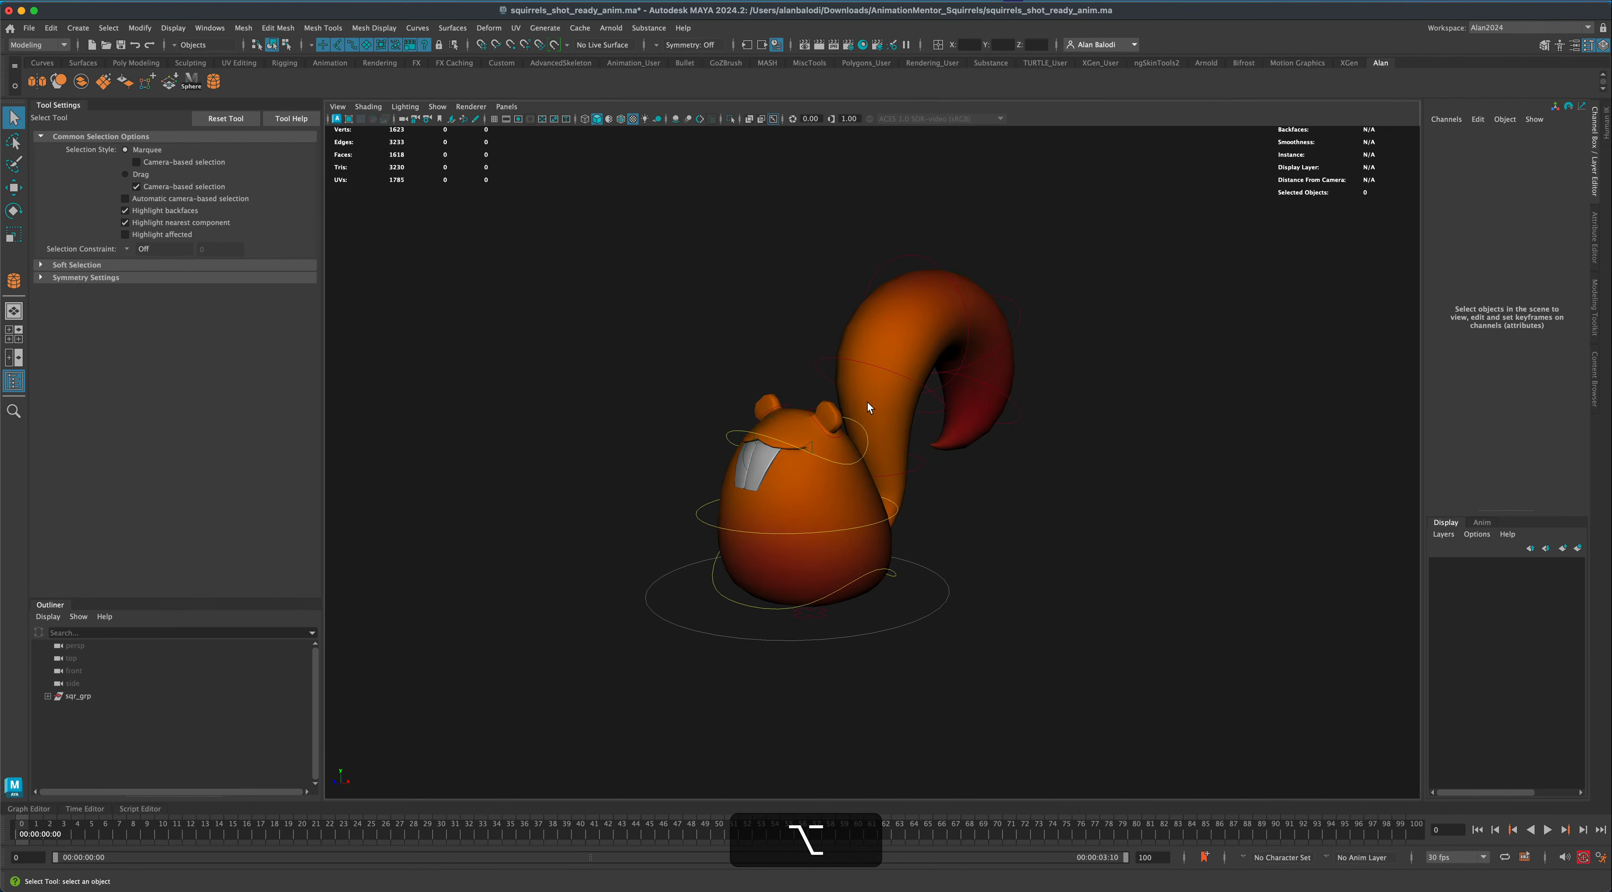
click(633, 119)
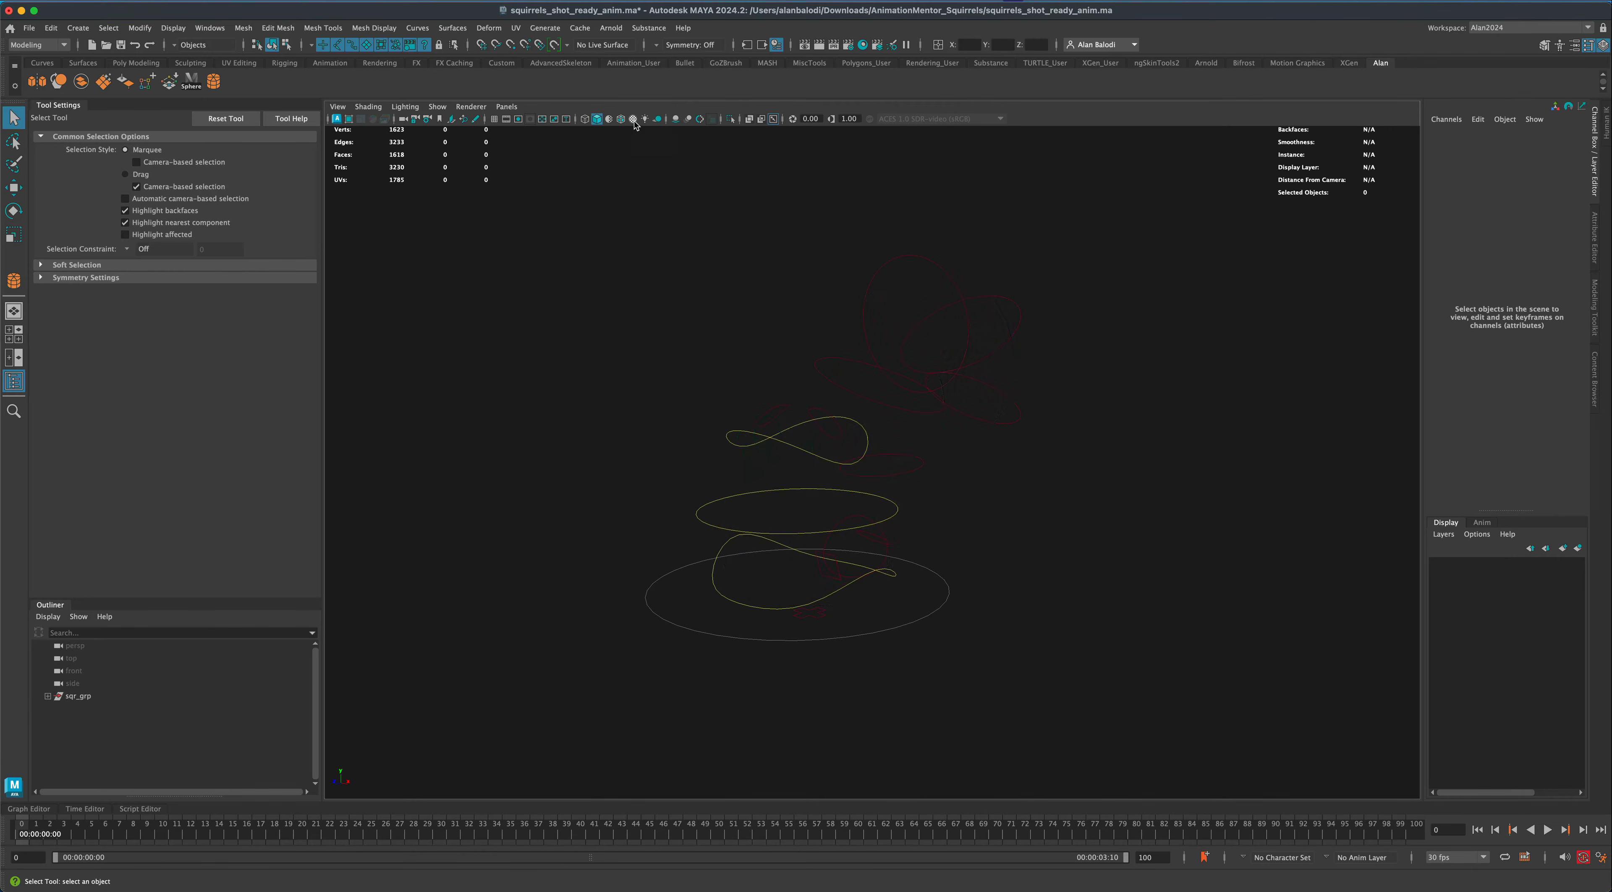
click(632, 119)
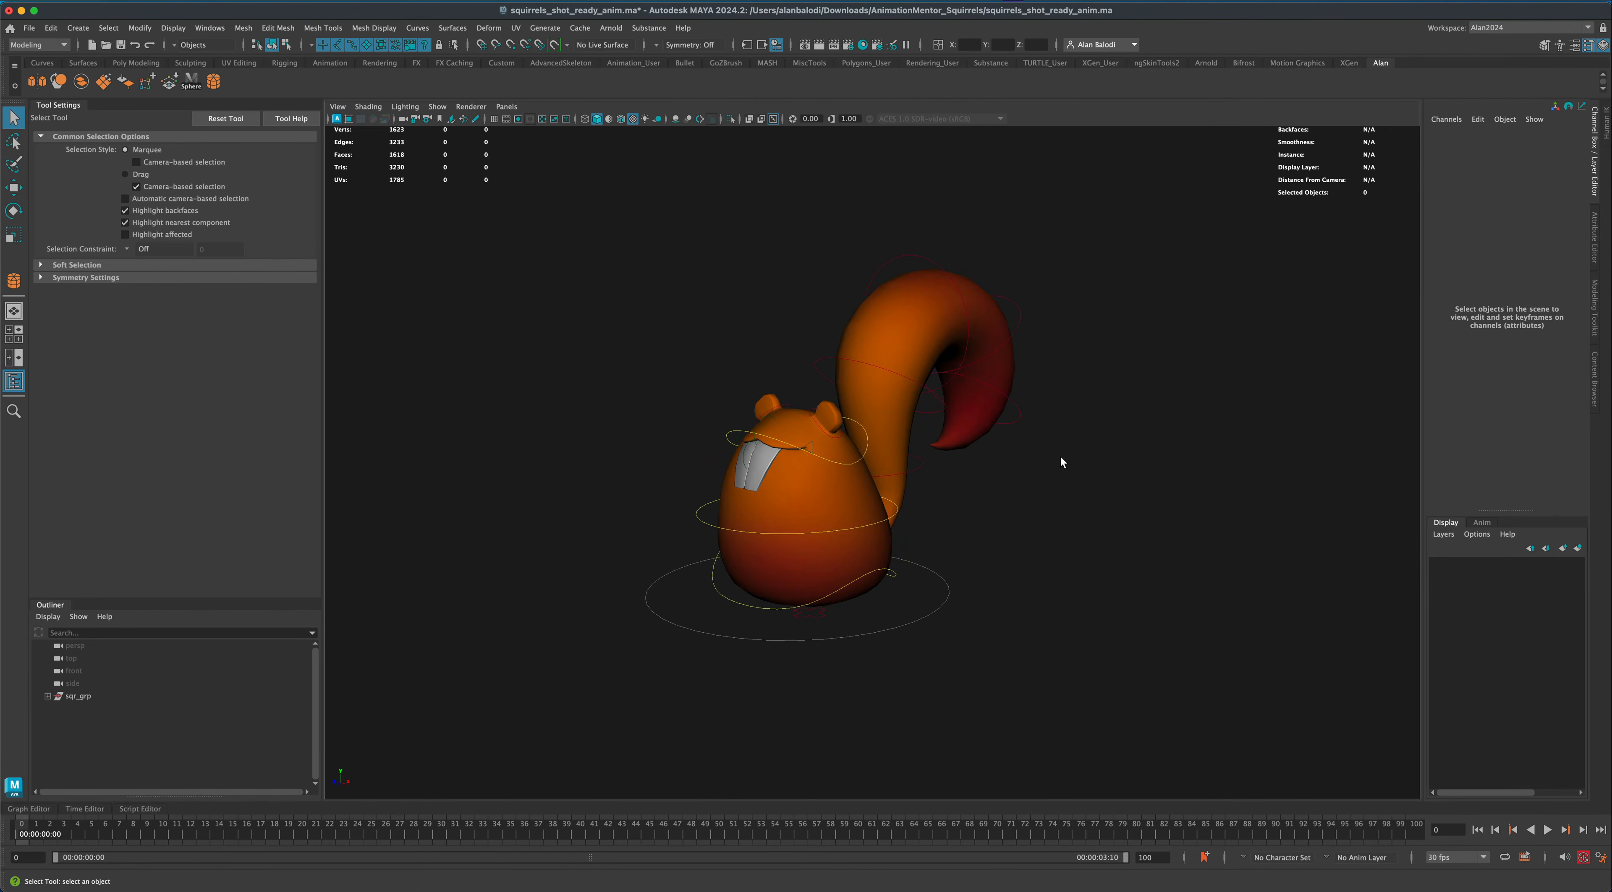
alt+drag(1061, 458, 1005, 494)
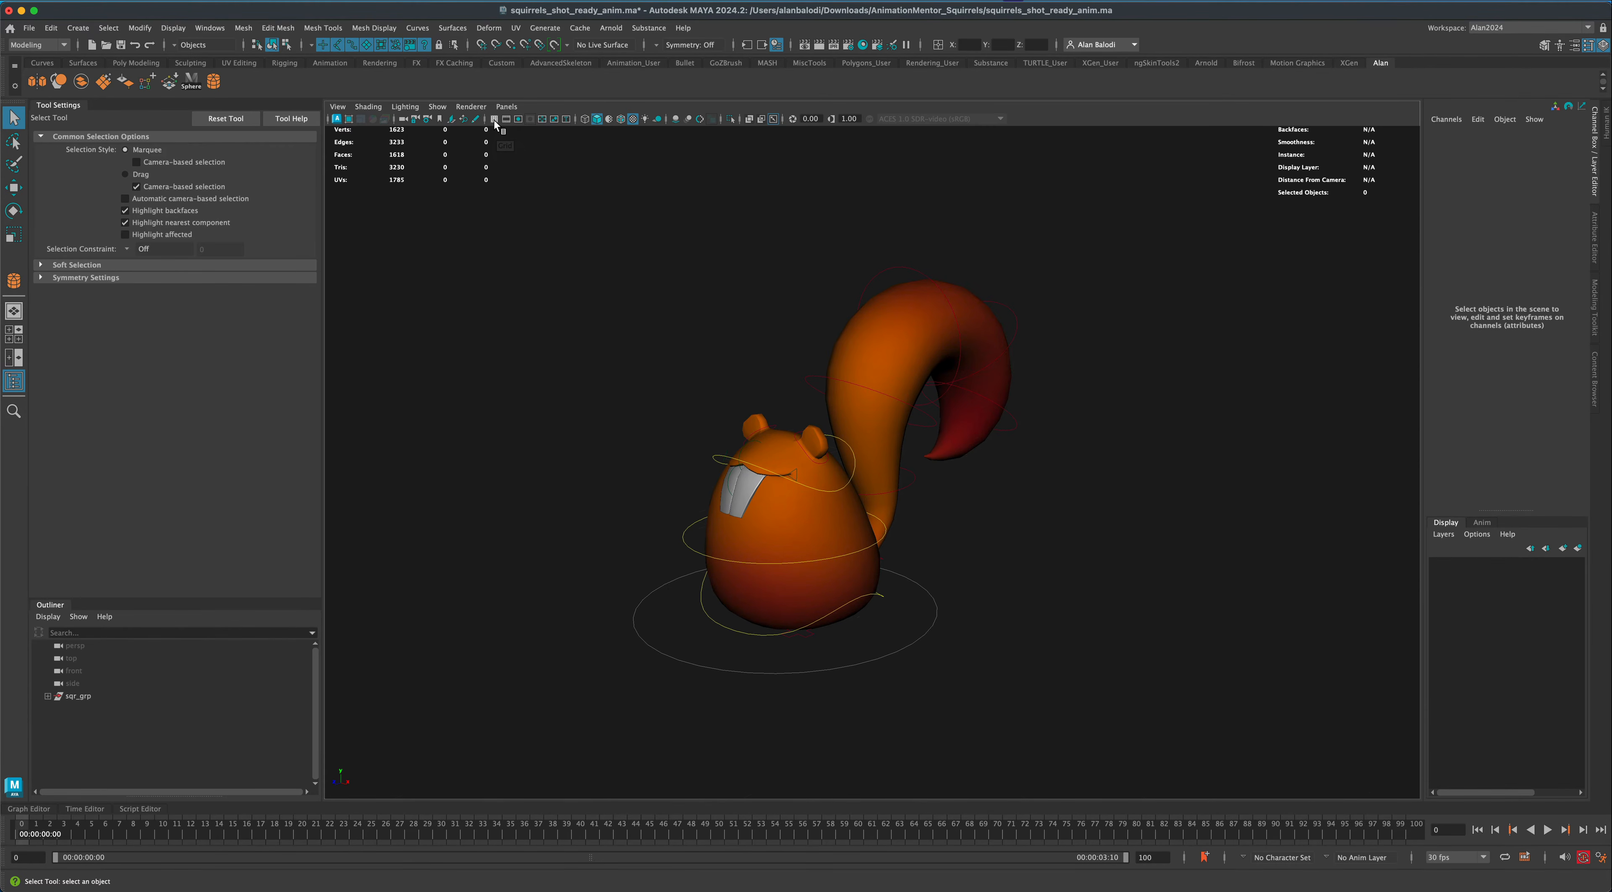
scroll(1049, 607, down, 4)
alt+drag(1049, 605, 990, 565)
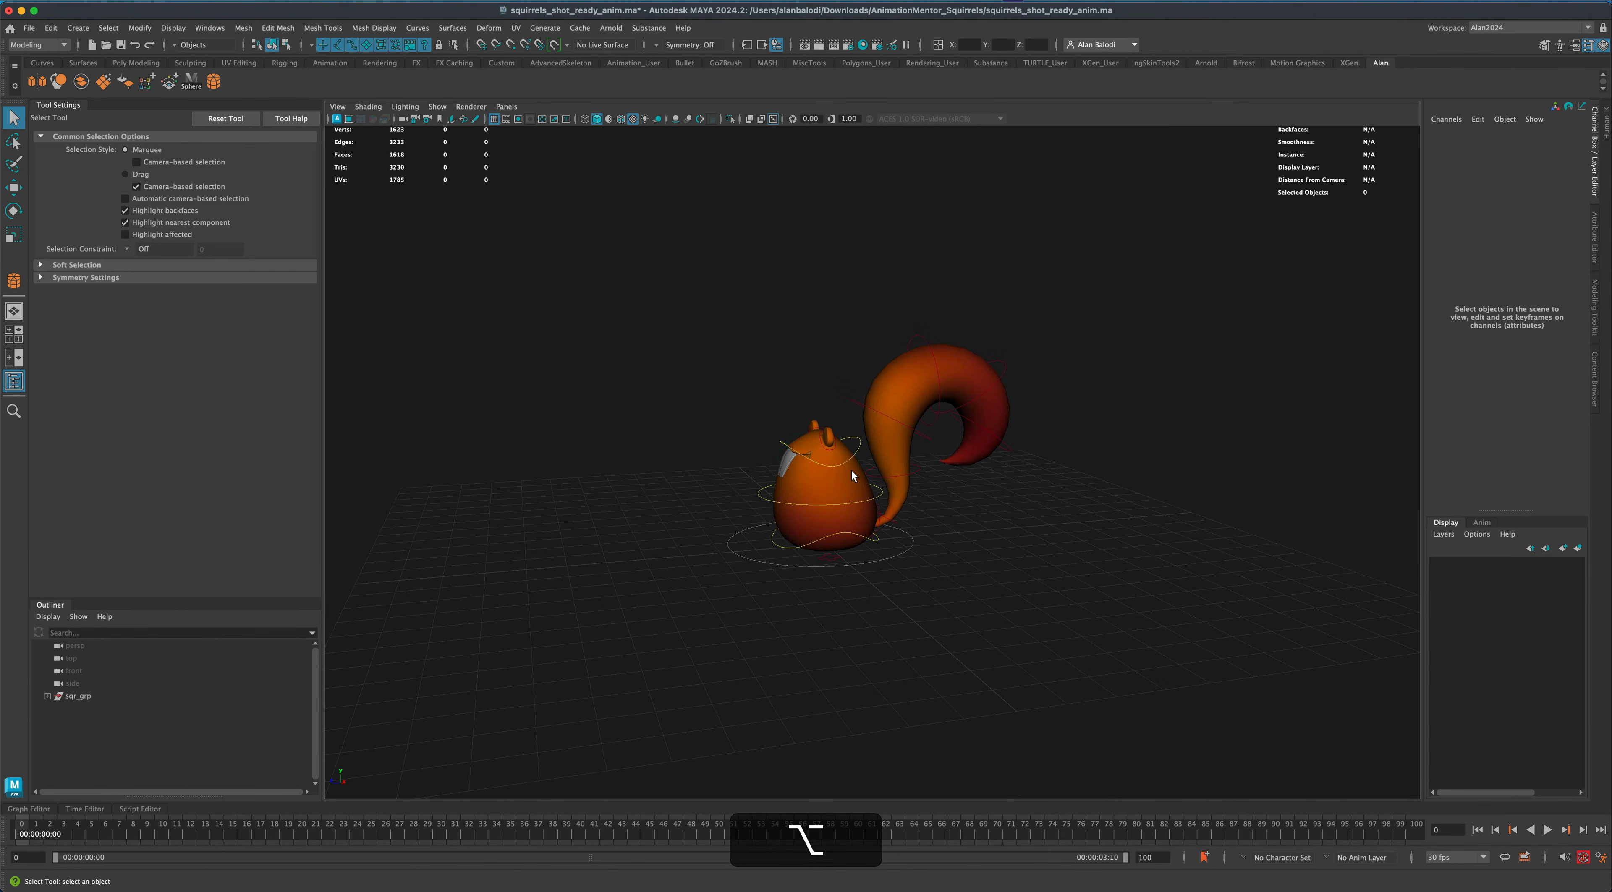
alt+drag(620, 491, 873, 504)
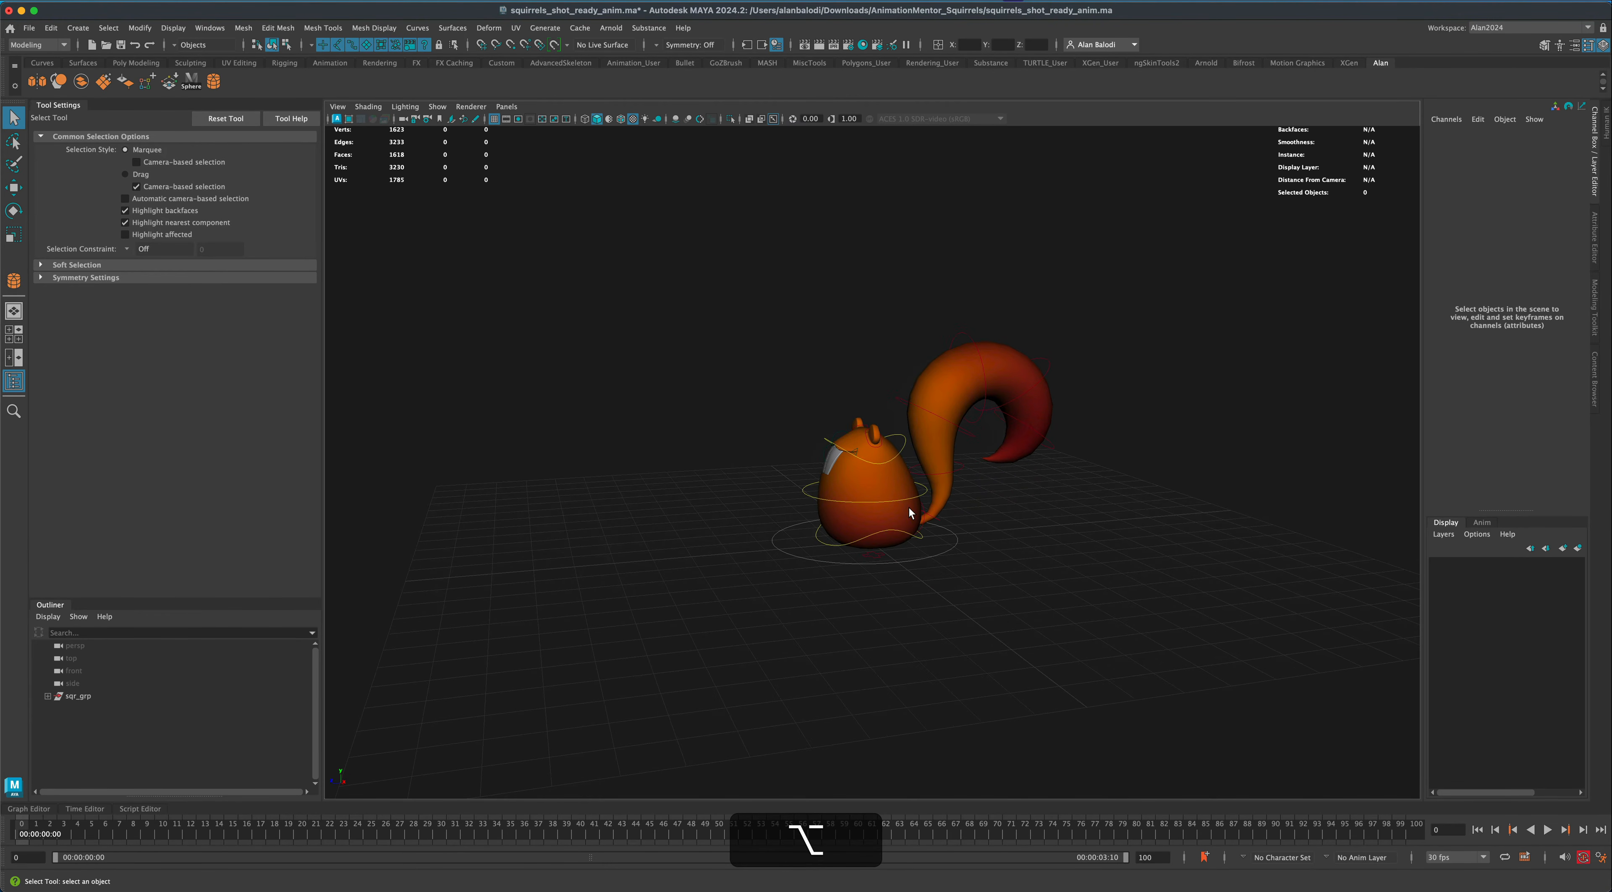
mouse_move(587, 449)
alt+mouse_down()
mouse_move(624, 488)
mouse_move(651, 472)
mouse_move(659, 490)
mouse_move(730, 494)
mouse_move(631, 487)
mouse_move(606, 446)
alt+mouse_up()
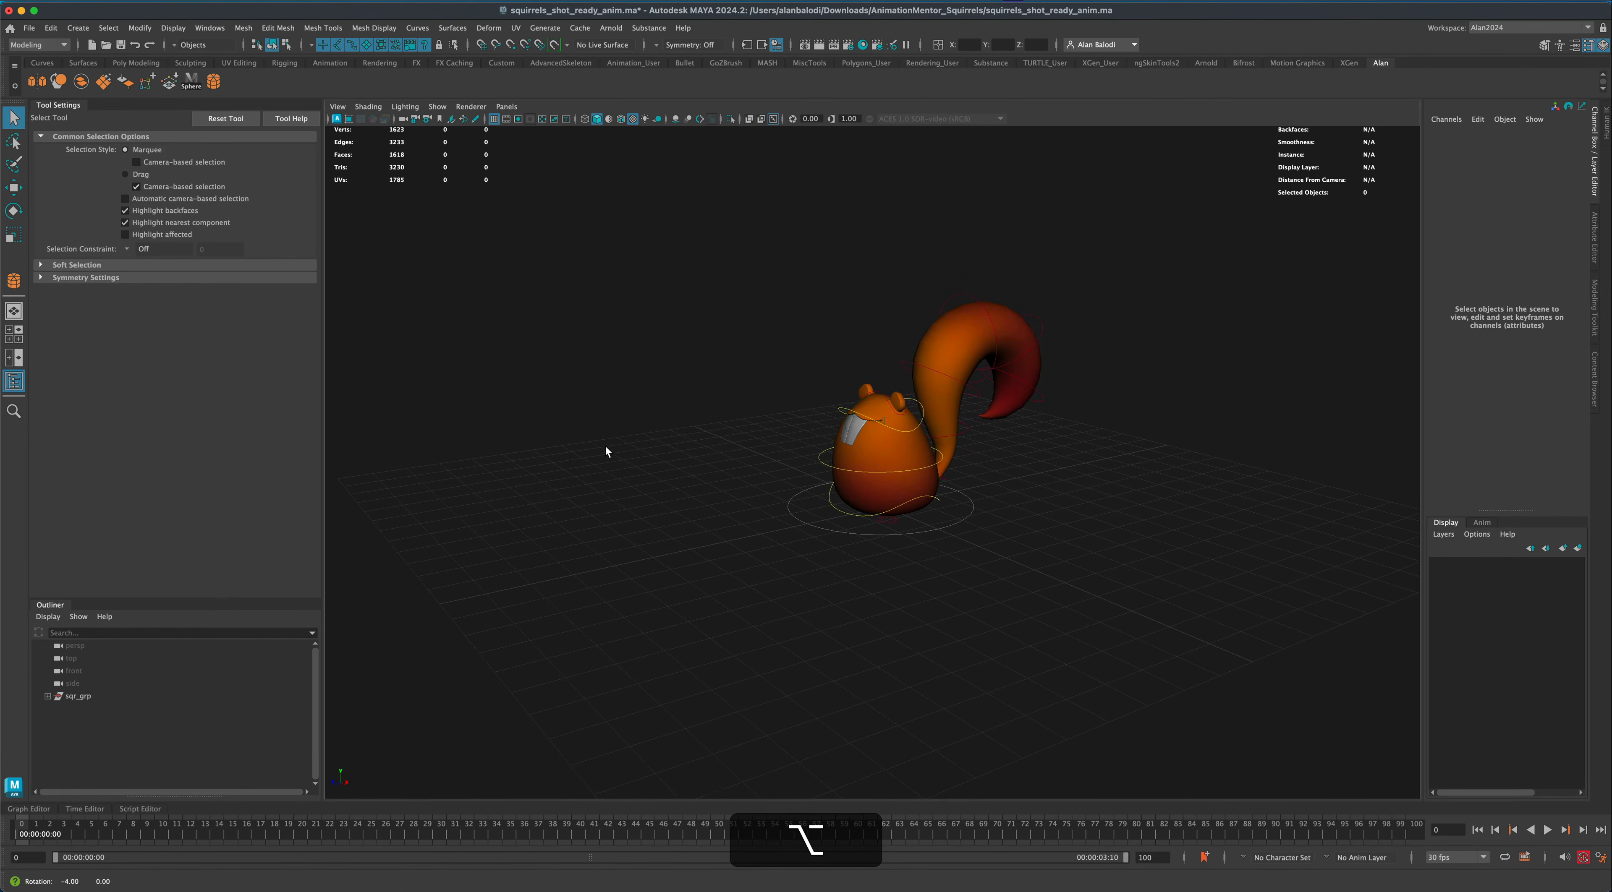
Create a polygon torus on the grid in front of the squirrel, with a radius of about 24.5 and a section radius of 6.4.
click(135, 64)
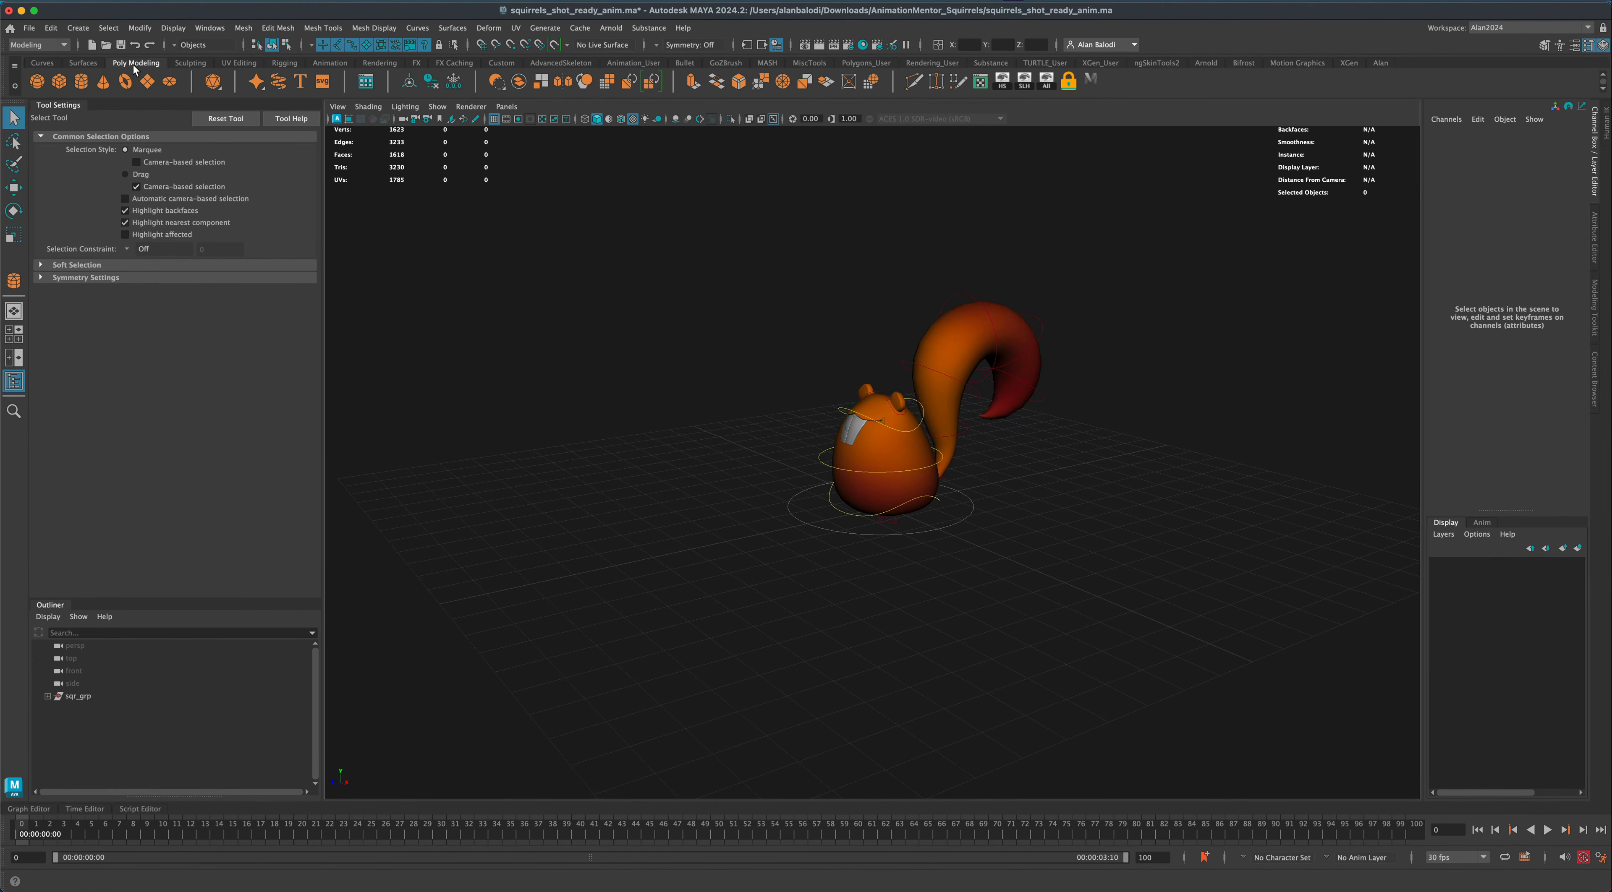
click(126, 89)
mouse_move(720, 576)
shift+mouse_down()
mouse_move(730, 586)
mouse_move(724, 567)
shift+mouse_up()
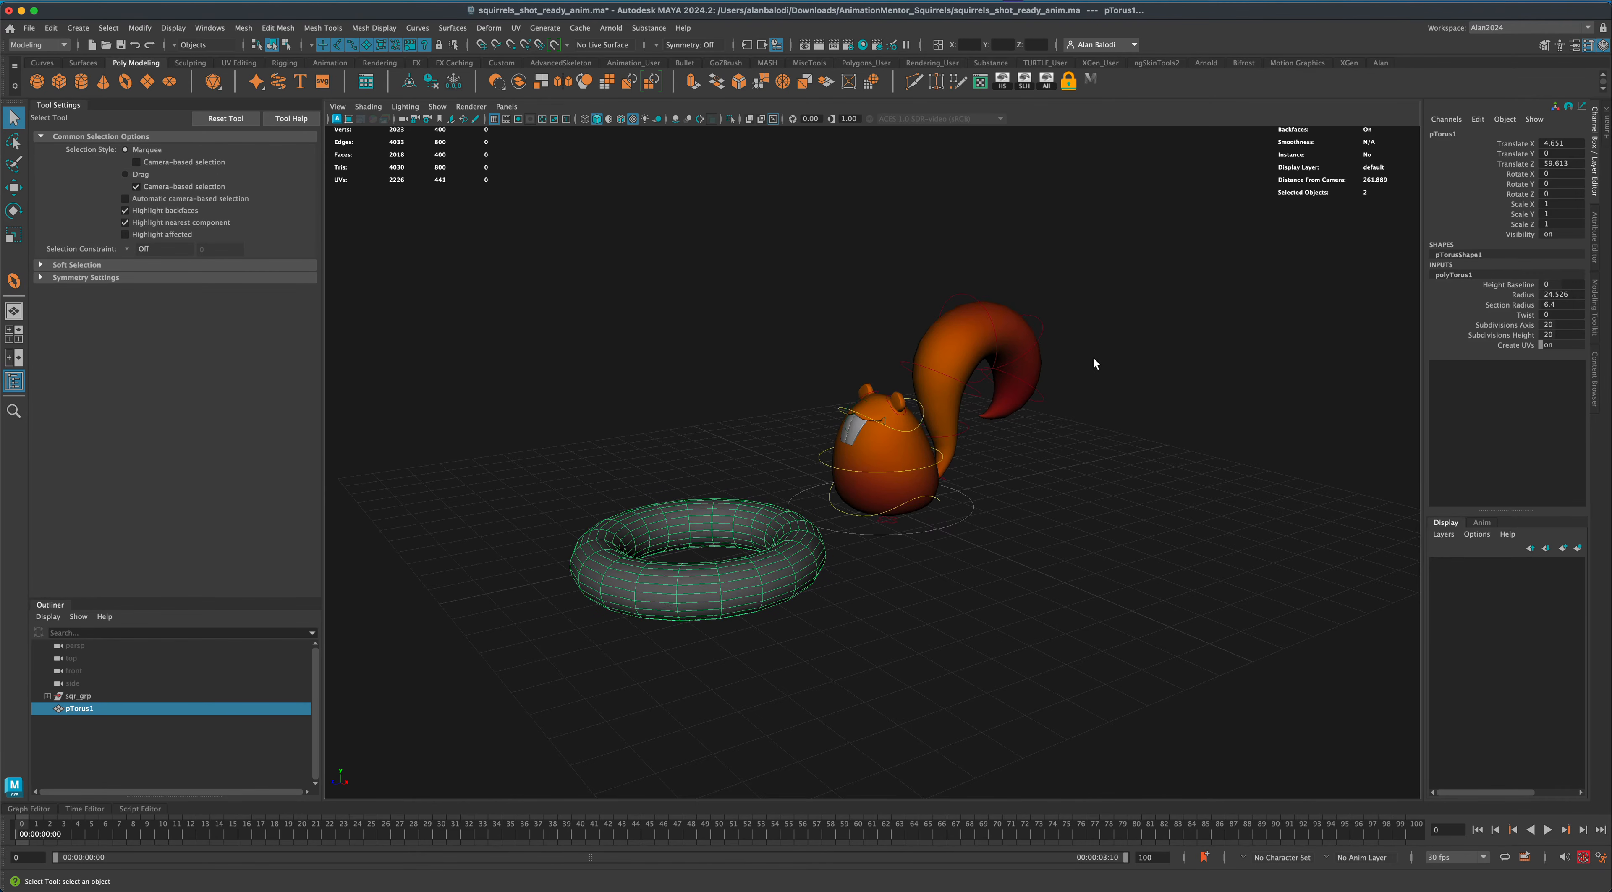
Set the torus's axis subdivisions to 27 and its height subdivisions to 5.
click(1594, 232)
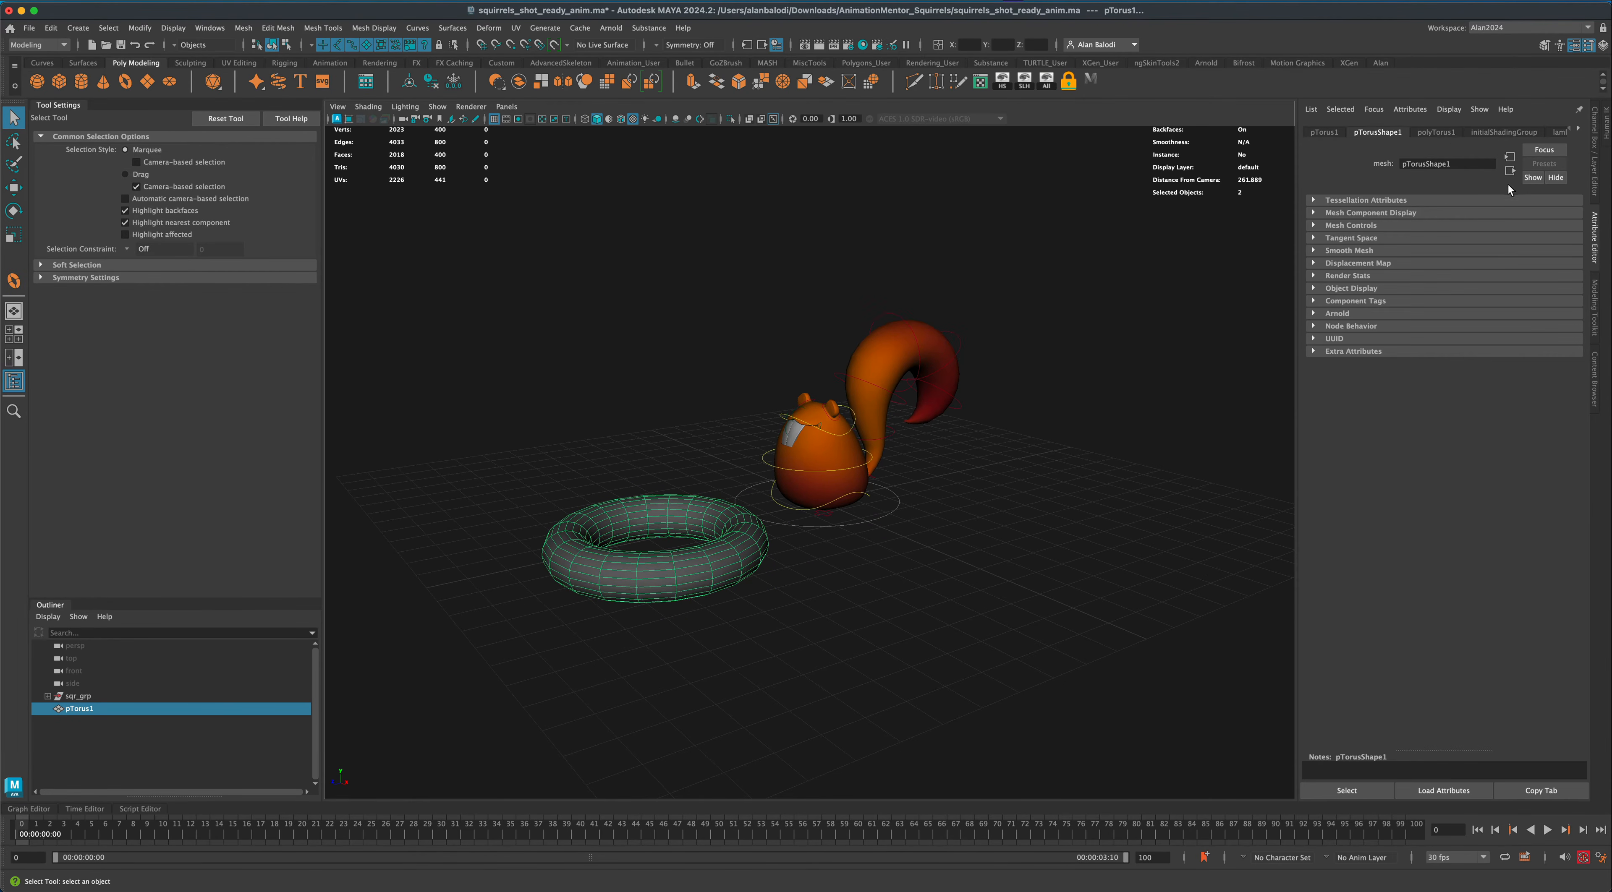
click(1450, 131)
drag(1496, 272, 1461, 286)
mouse_move(1055, 389)
alt+mouse_down()
mouse_move(1072, 389)
mouse_move(1050, 391)
alt+mouse_up()
Scale the torus uniformly to about 1.5 and set its radius to about 25.85 and section radius to about 3.38.
click(13, 236)
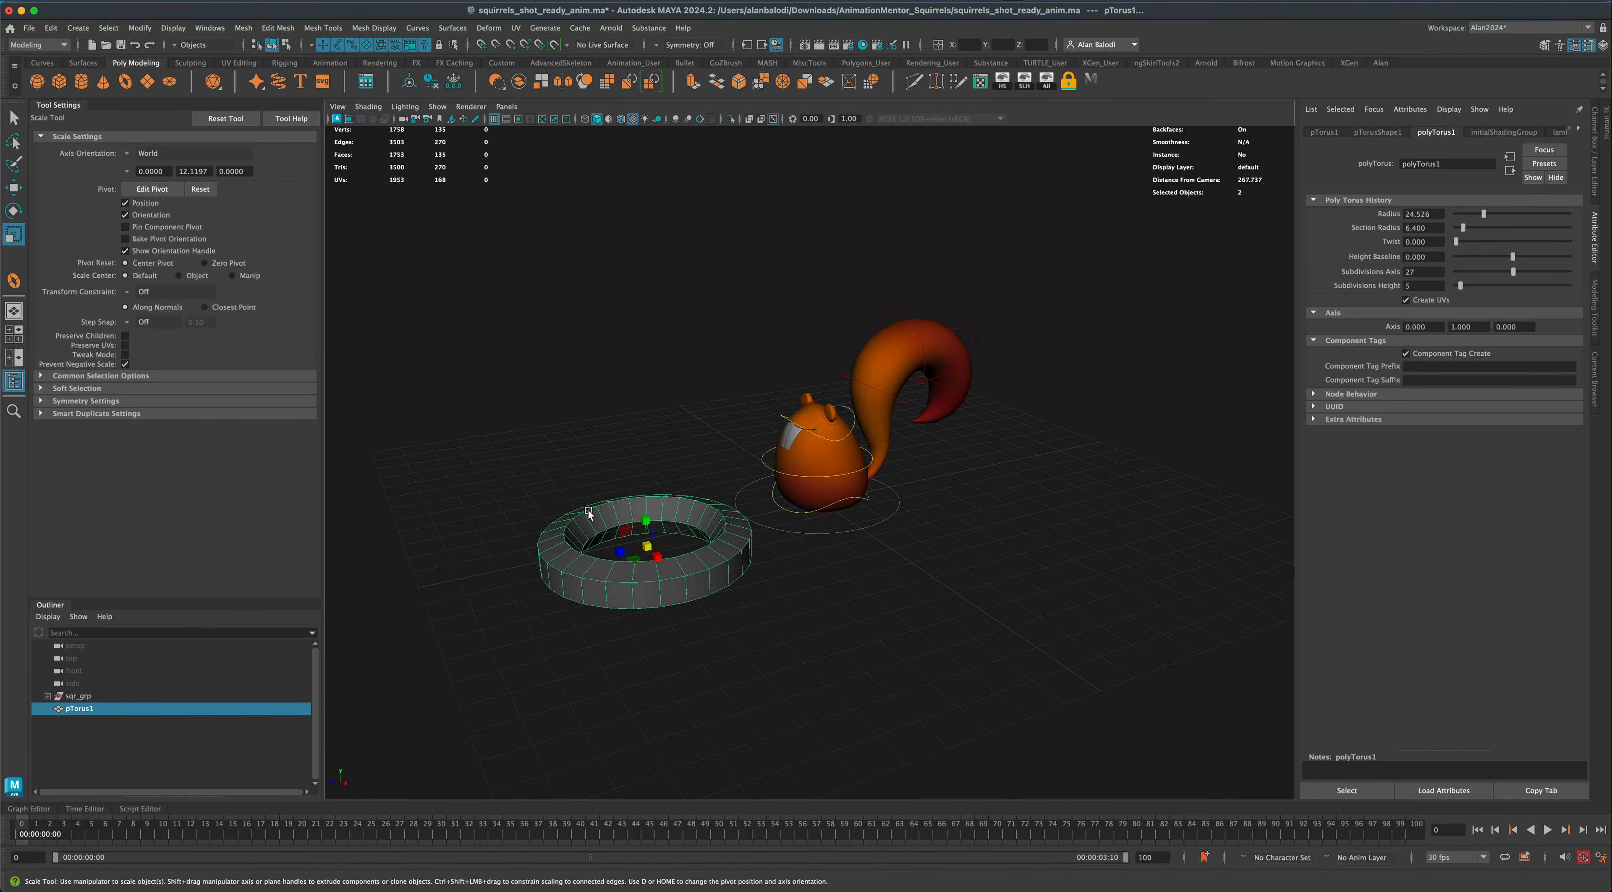
drag(655, 549, 788, 480)
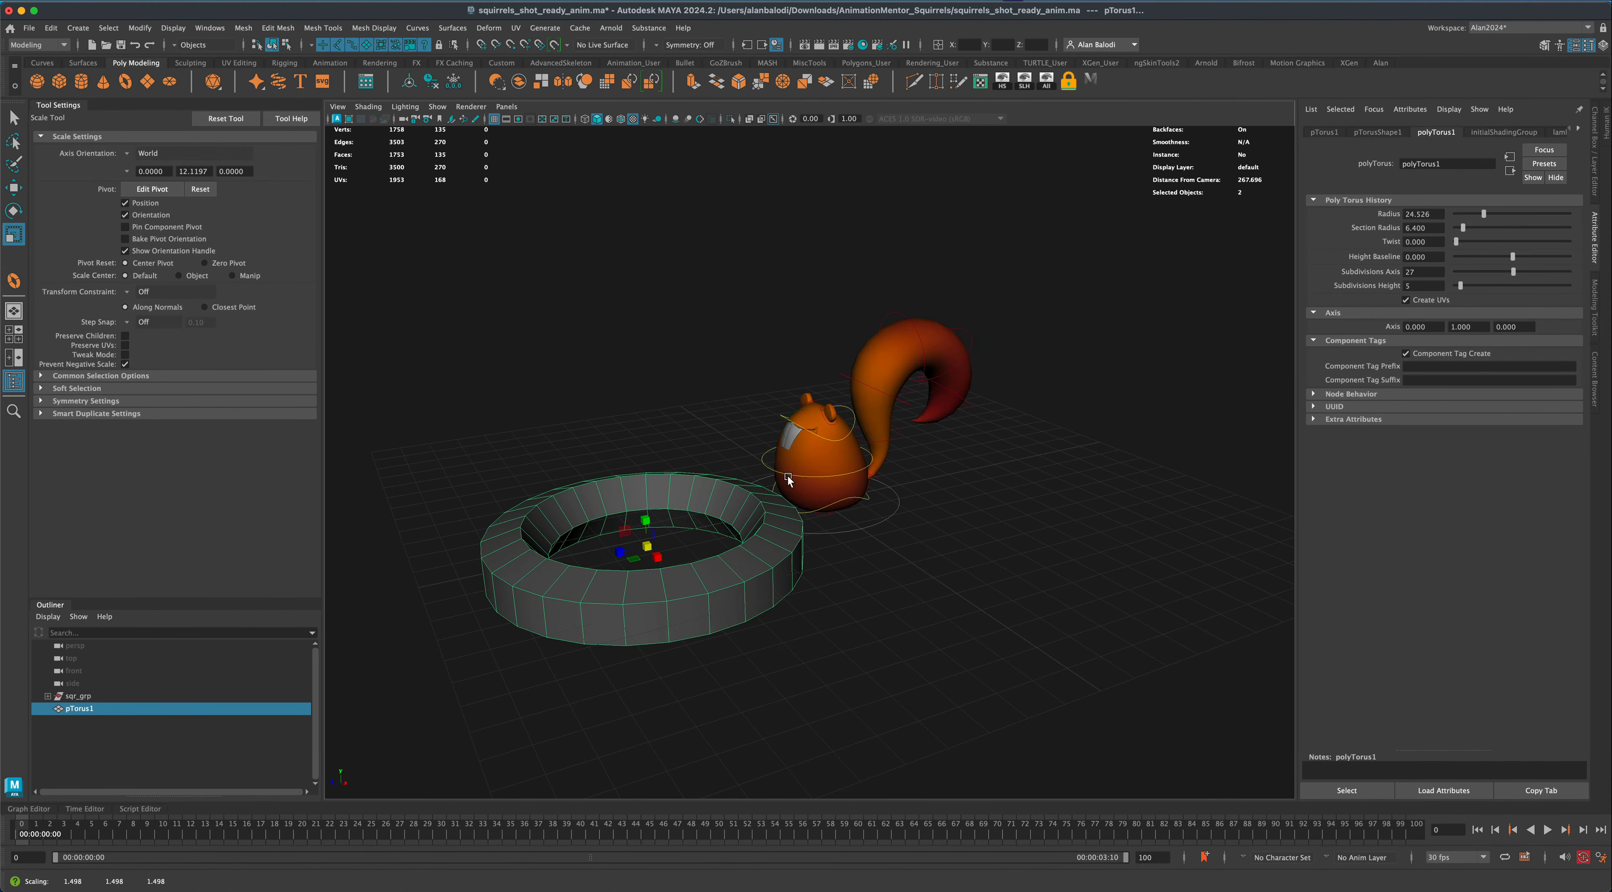
drag(1481, 212, 1460, 228)
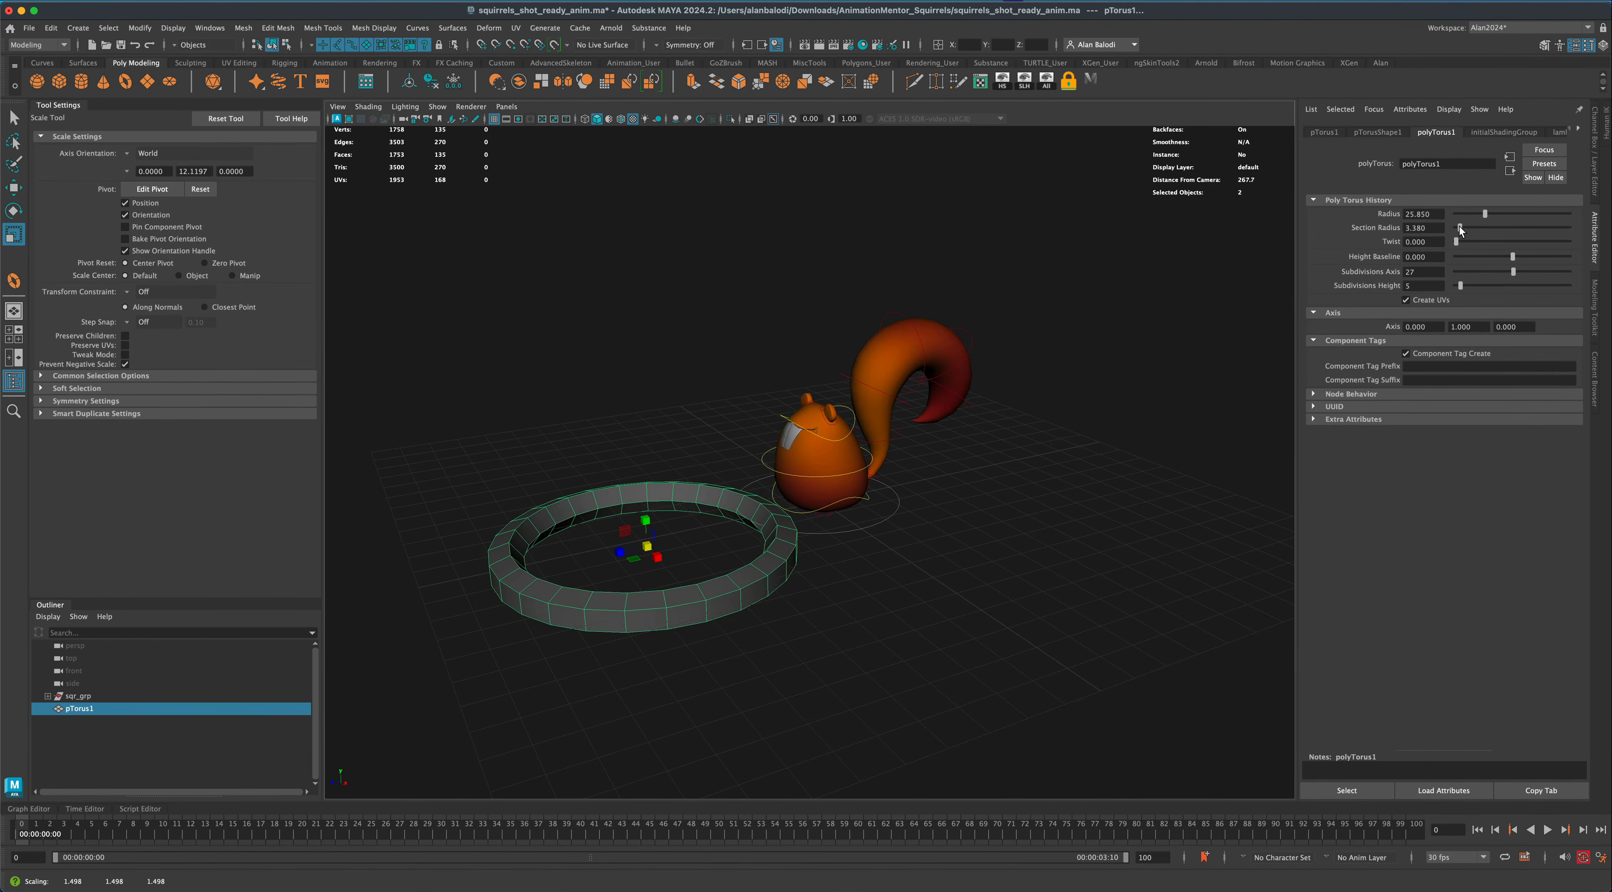
alt+drag(1026, 481, 1039, 489)
Extrude the torus's outer face loop outward by about 9.27 in local Z with Keep Faces Together turned off.
key(q)
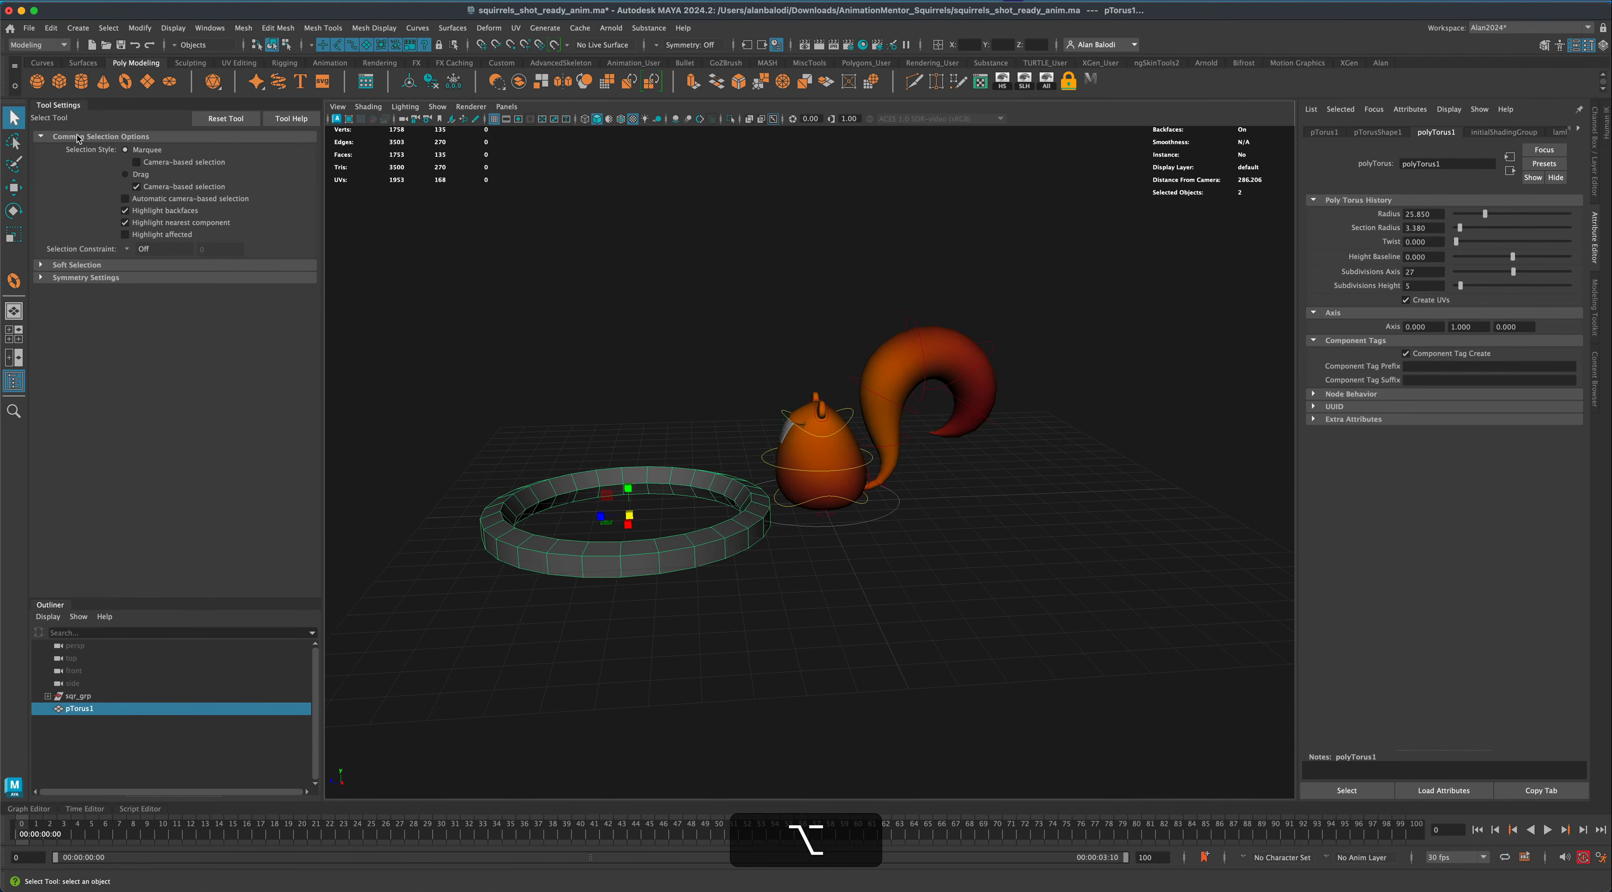
alt+drag(476, 416, 655, 534)
right_drag(655, 517, 658, 550)
shift+double_click(573, 547)
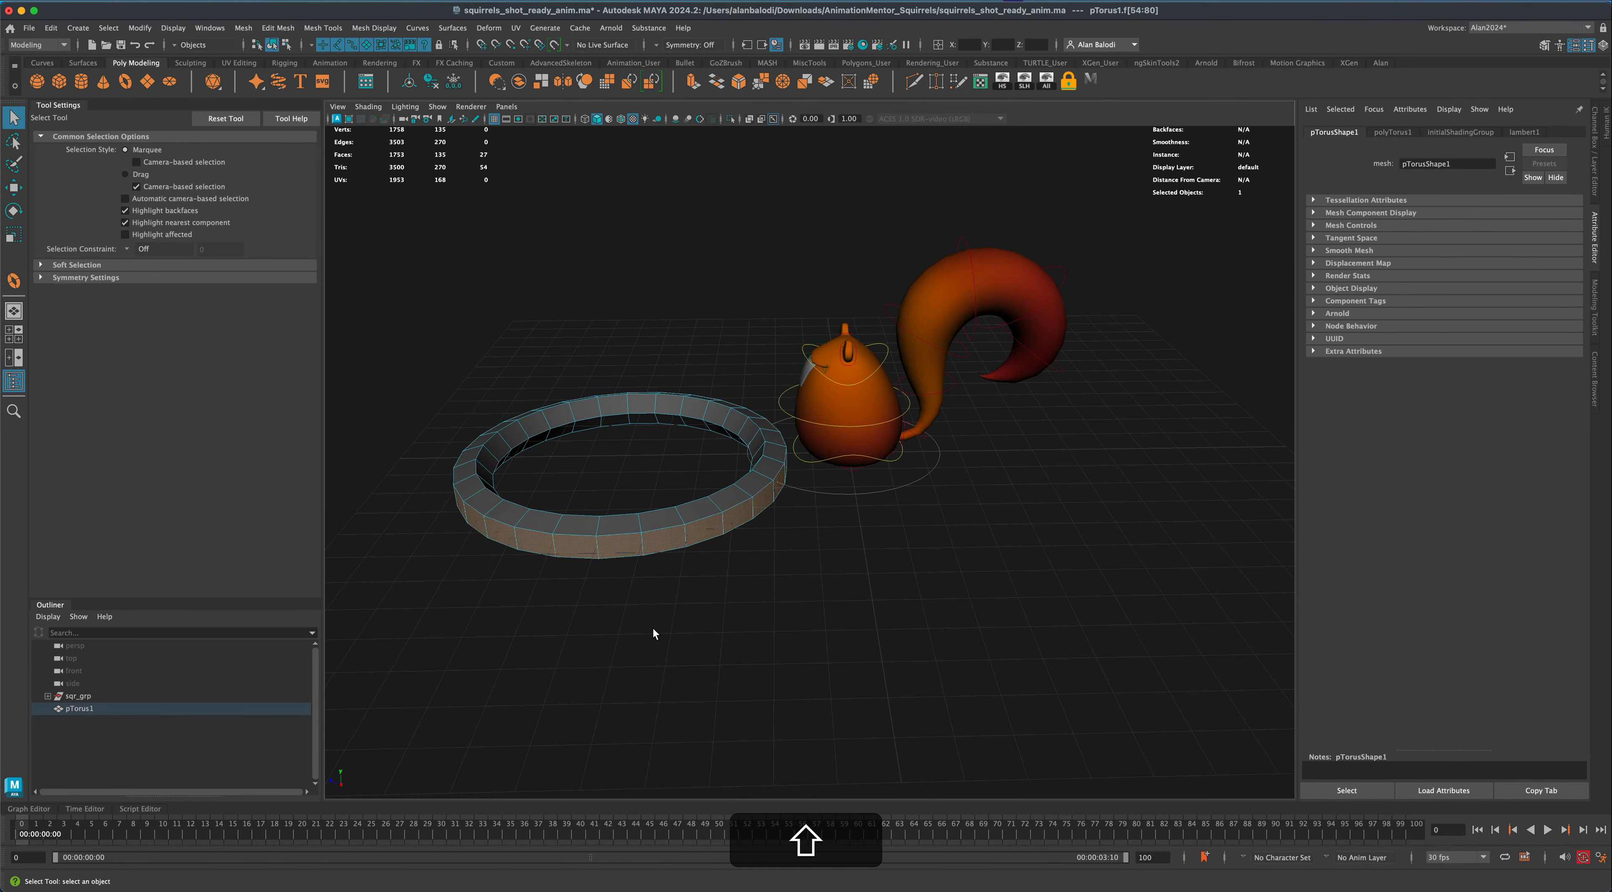
alt+shift+drag(652, 629, 715, 600)
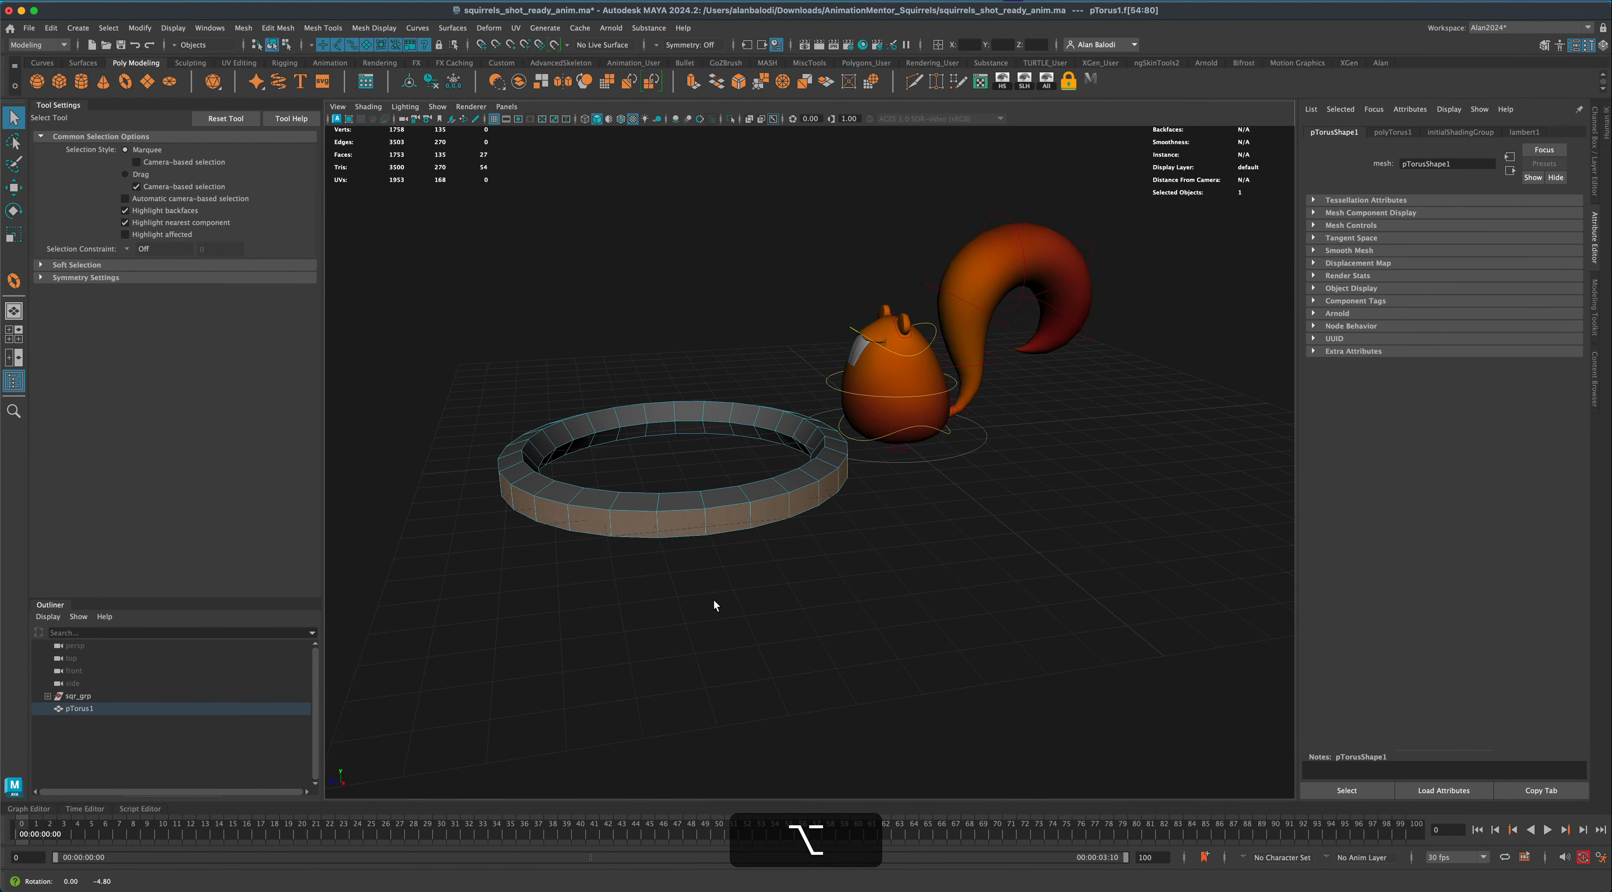
click(695, 83)
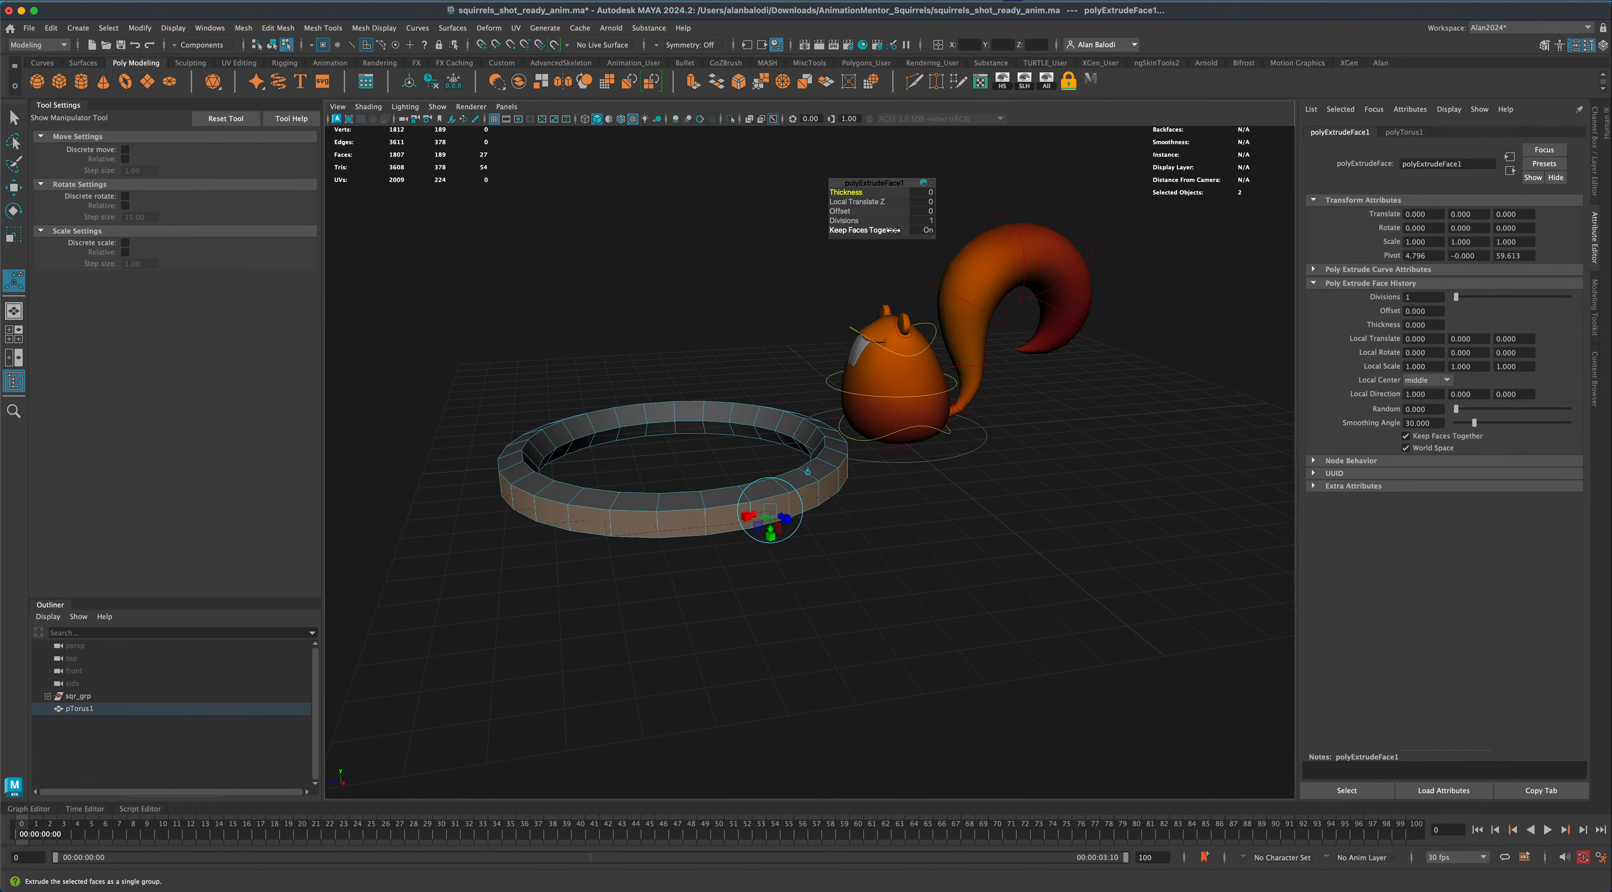
alt+drag(785, 528, 867, 567)
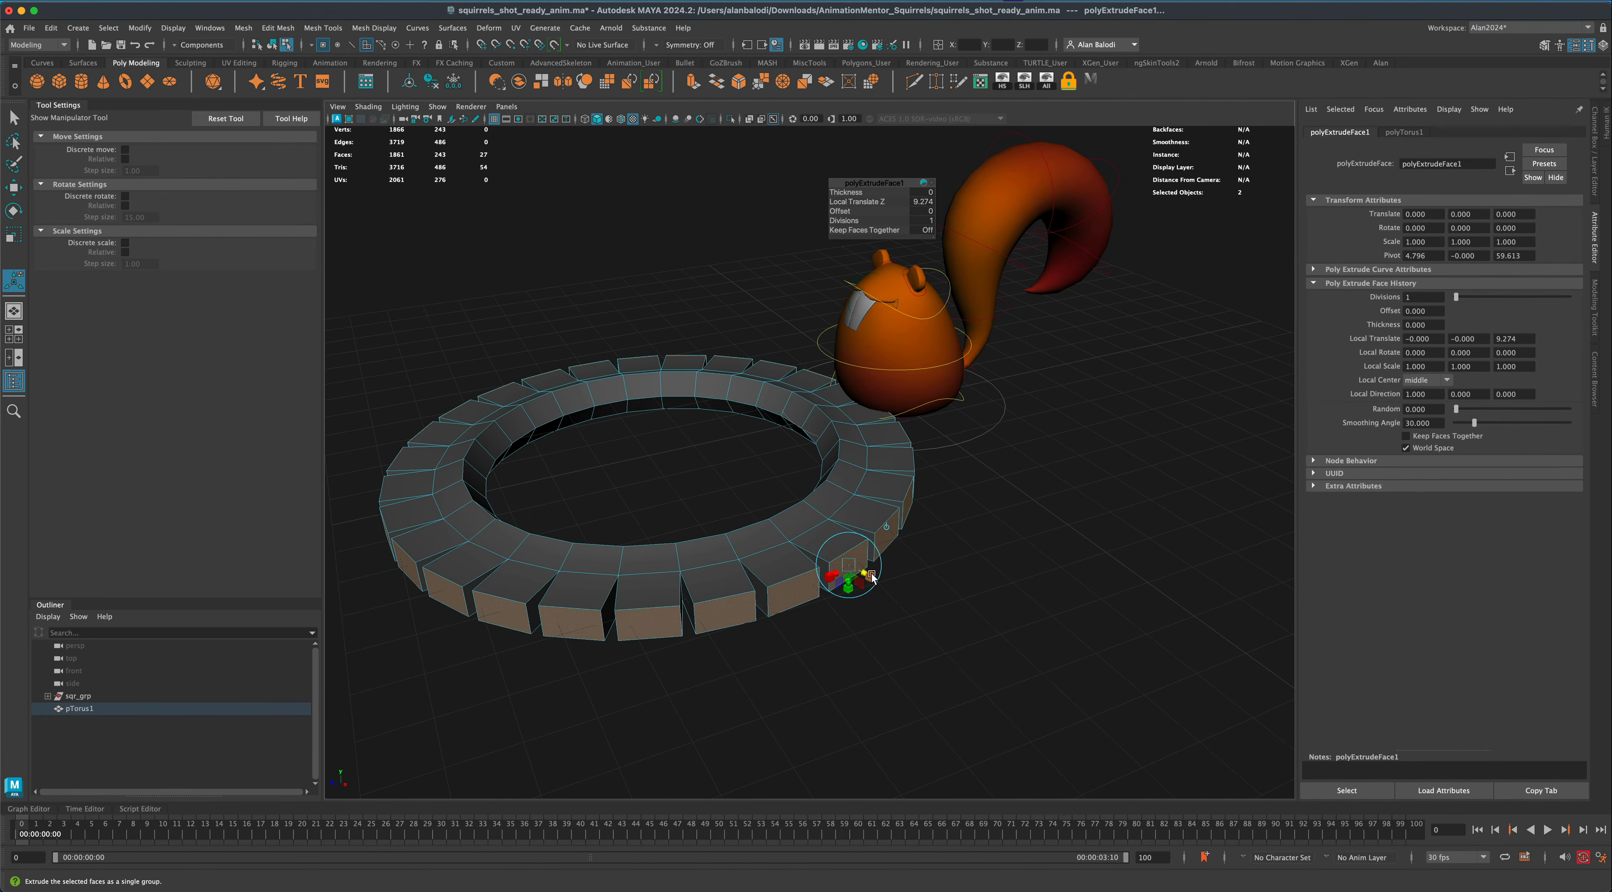
Scale the extruded faces down to about 0.033 to form pointed spikes, and return to object mode.
drag(848, 564, 813, 627)
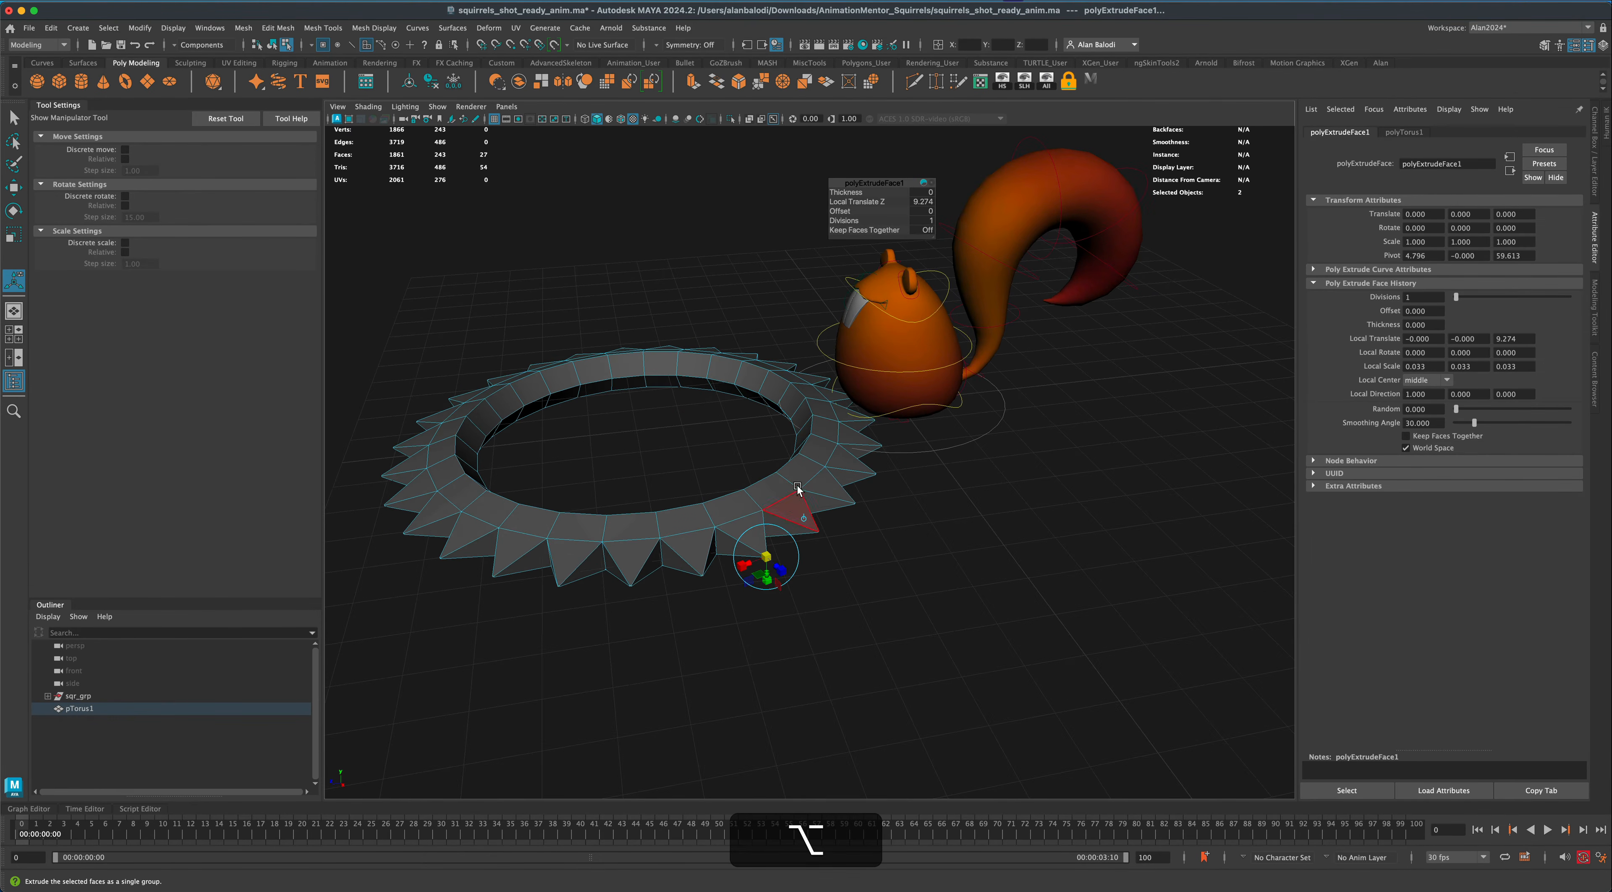
right_drag(798, 489, 859, 462)
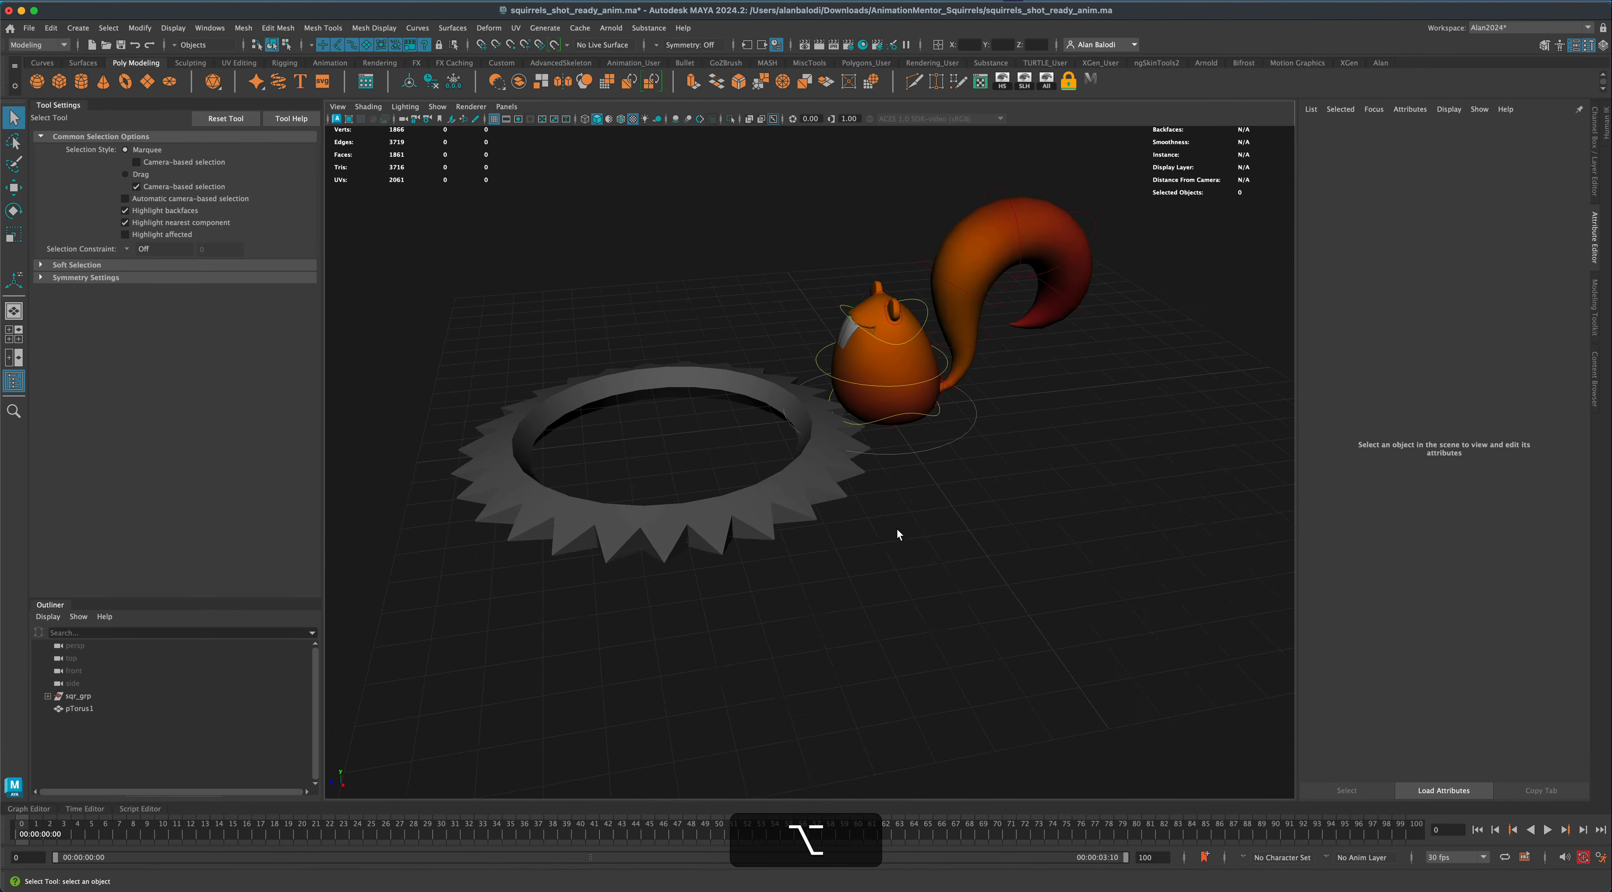
alt+drag(898, 534, 507, 306)
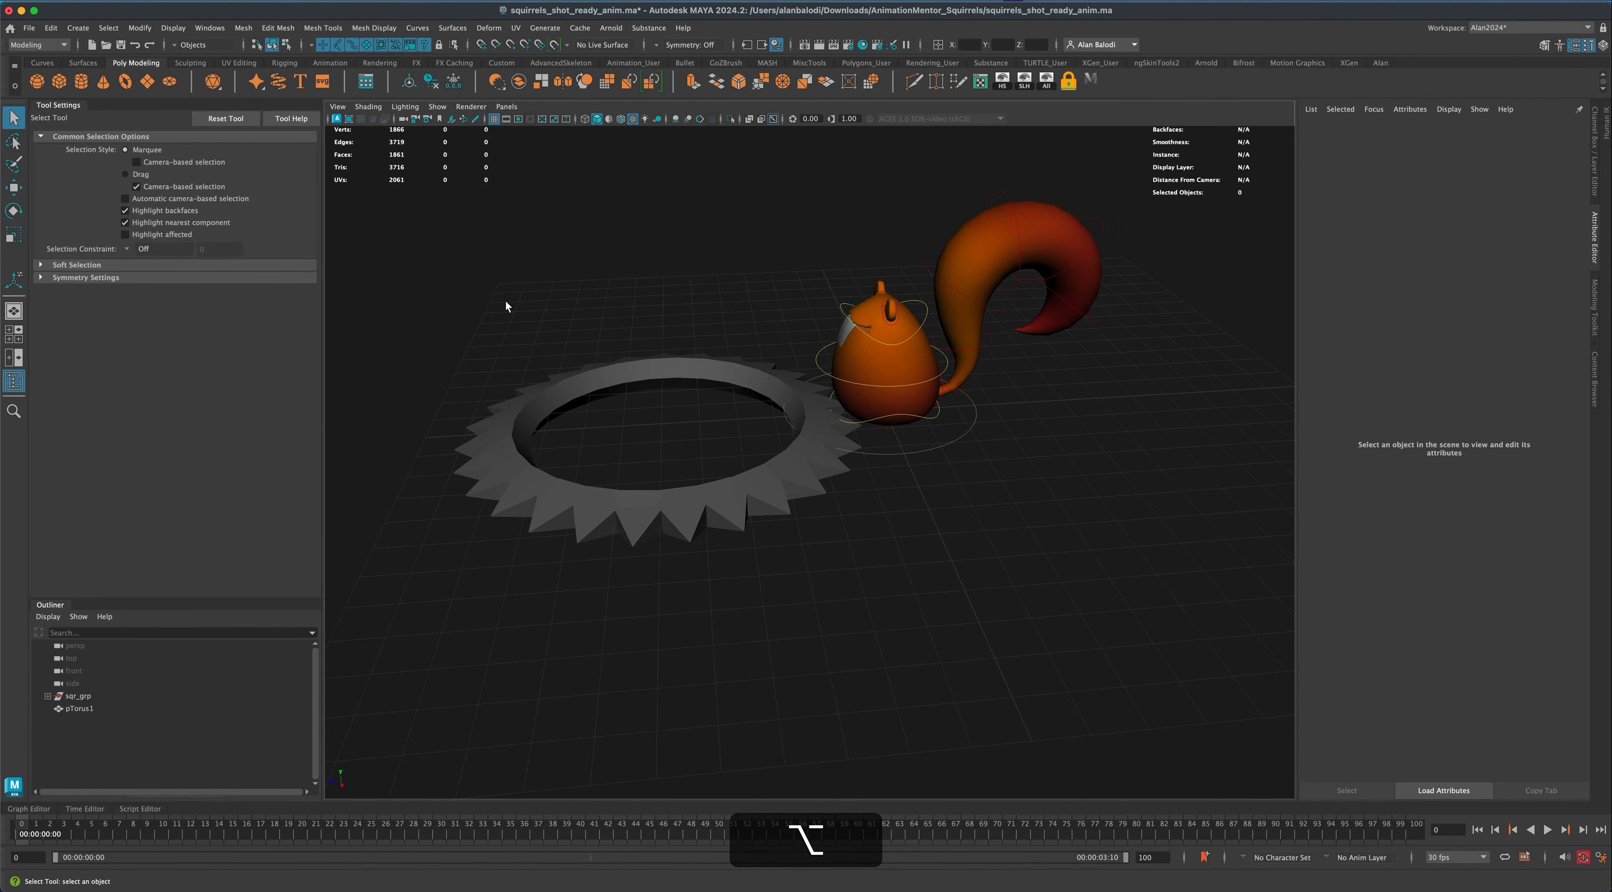
Rotate the spiked ring upright to -90 degrees about X, using 15-degree step snapping.
click(14, 186)
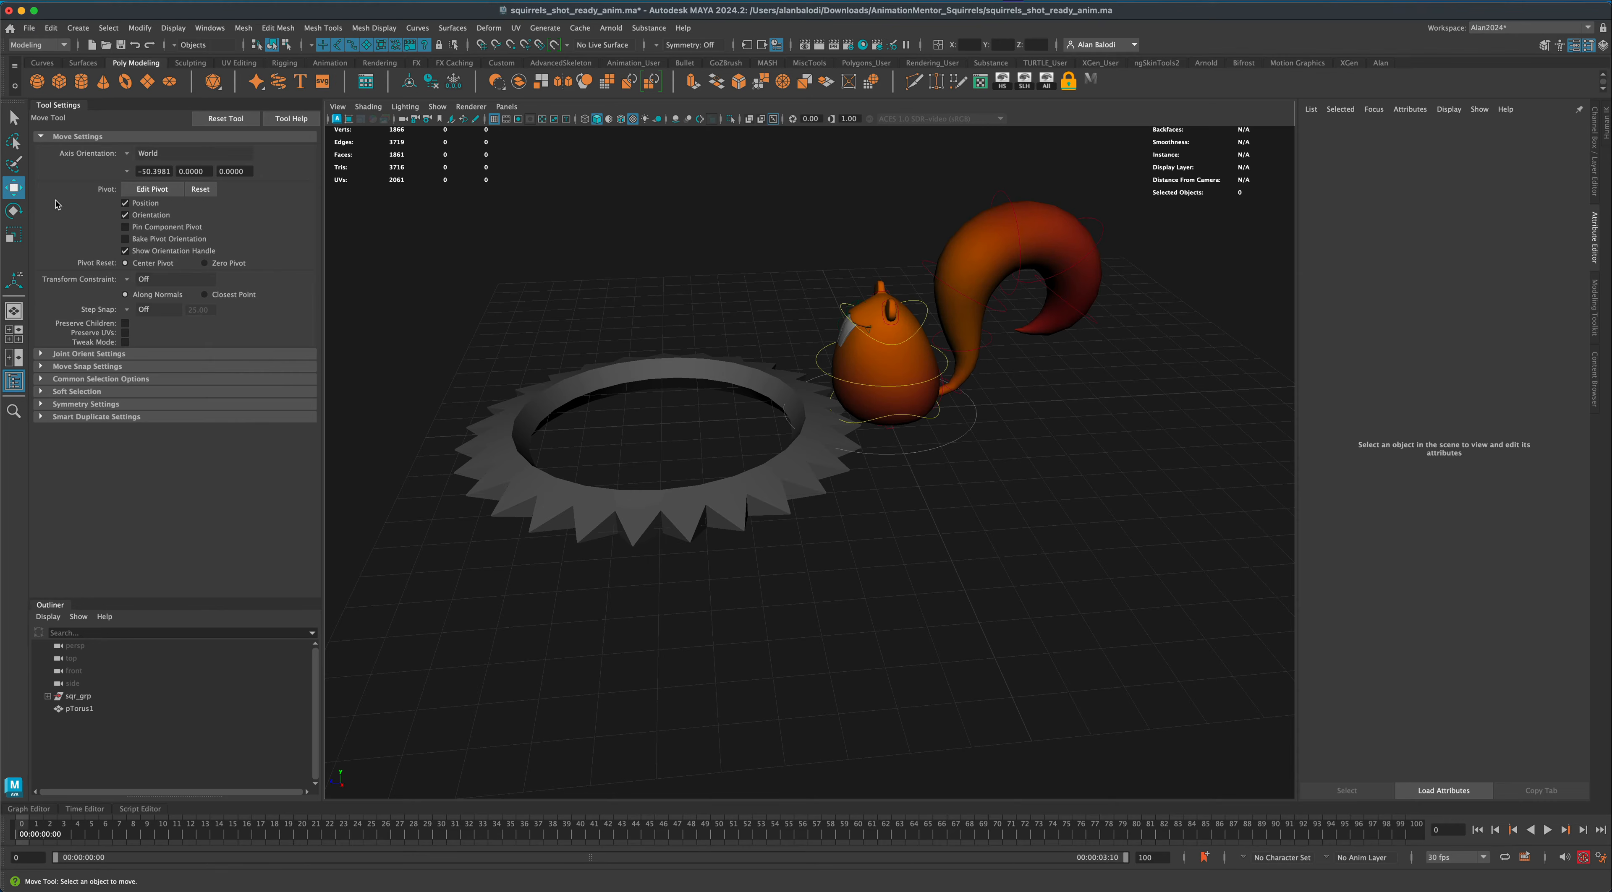
click(14, 211)
click(576, 398)
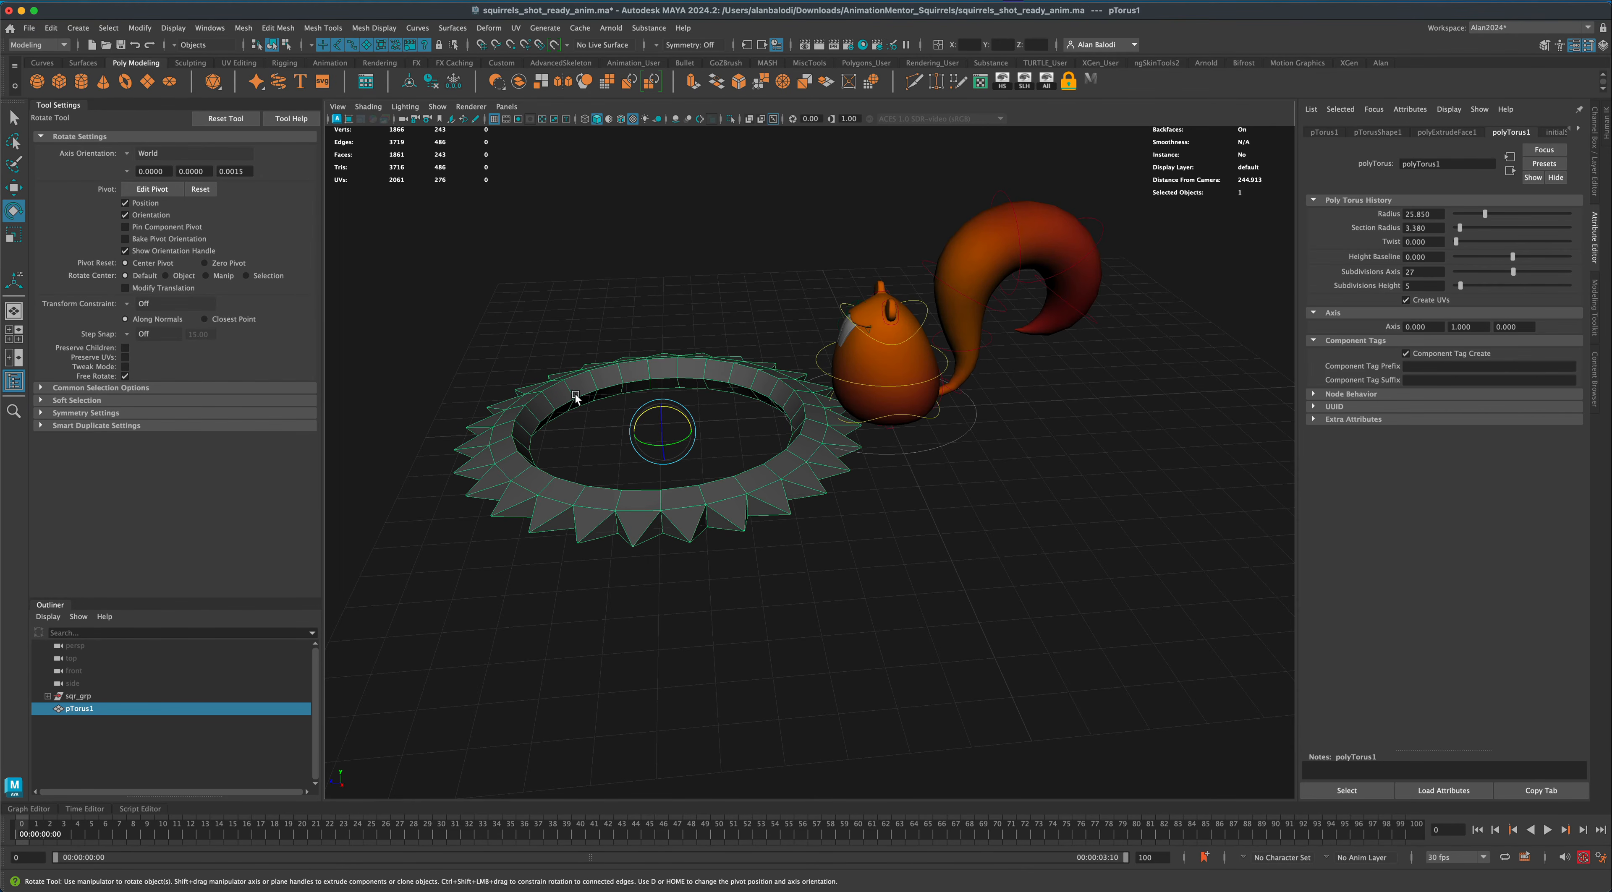
key(j)
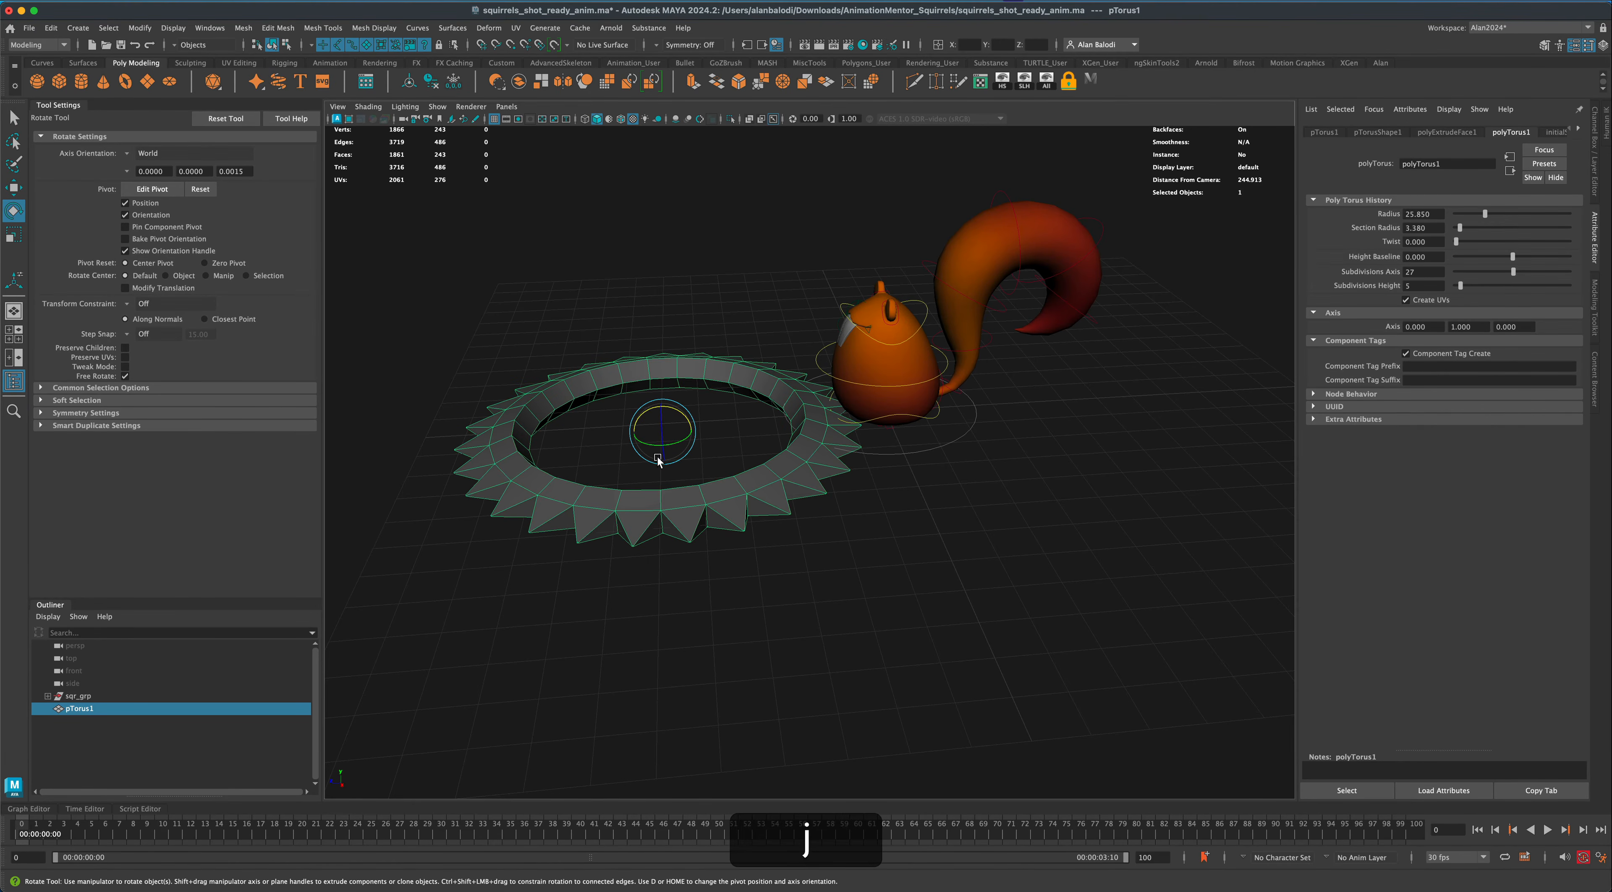
drag(662, 410, 699, 410)
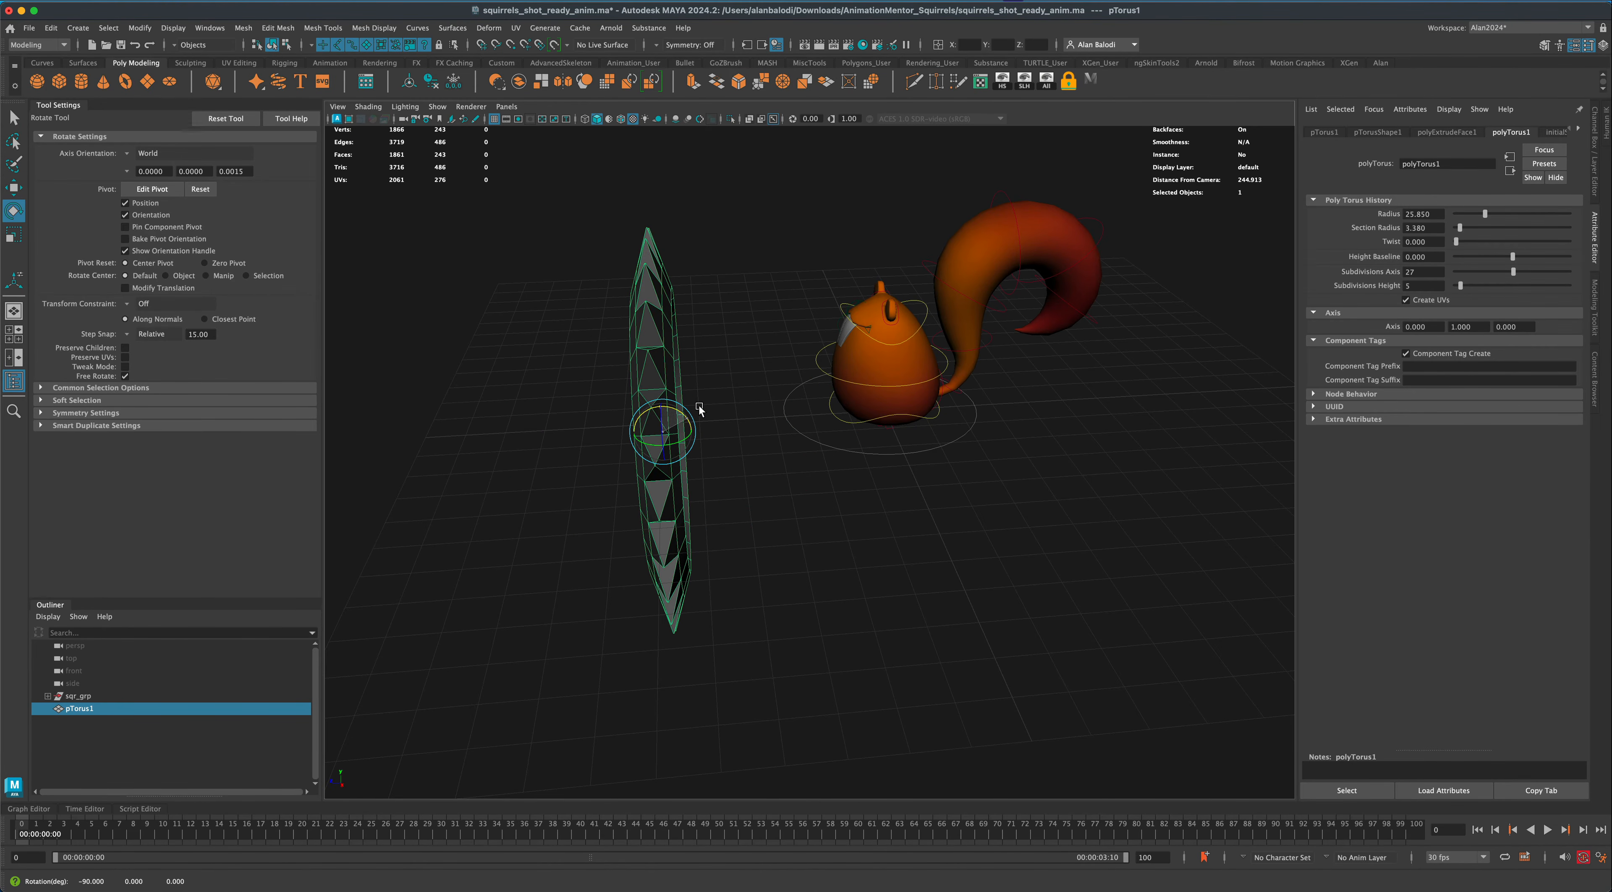
Set the spiked ring's Translate X, Y and Z values to 0.
alt+drag(632, 654, 579, 641)
click(13, 187)
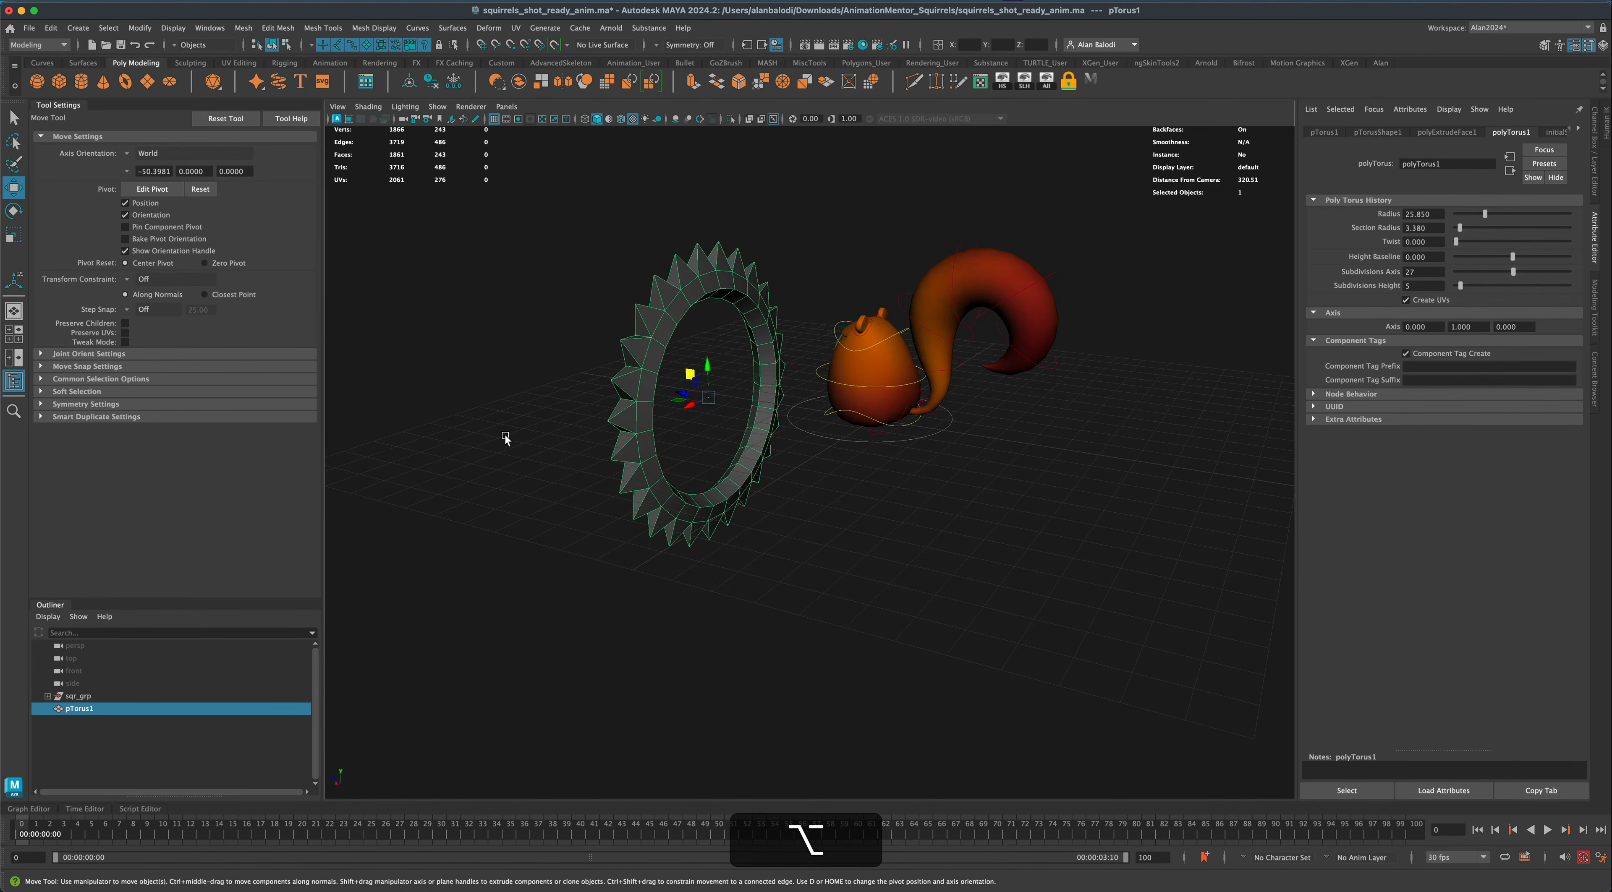
alt+drag(504, 439, 557, 469)
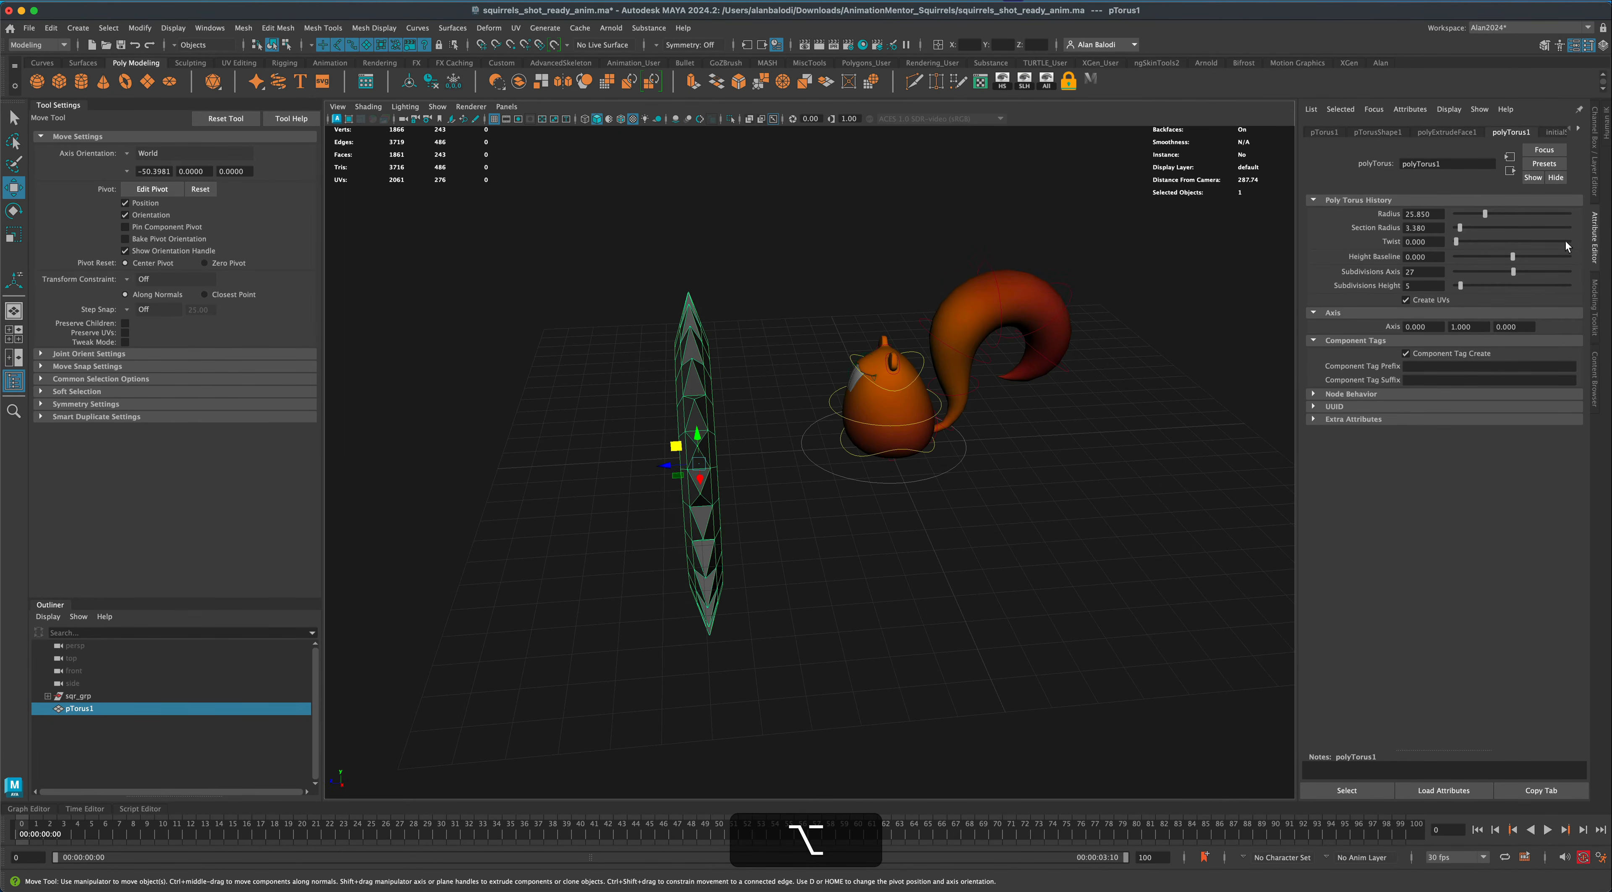
click(1595, 166)
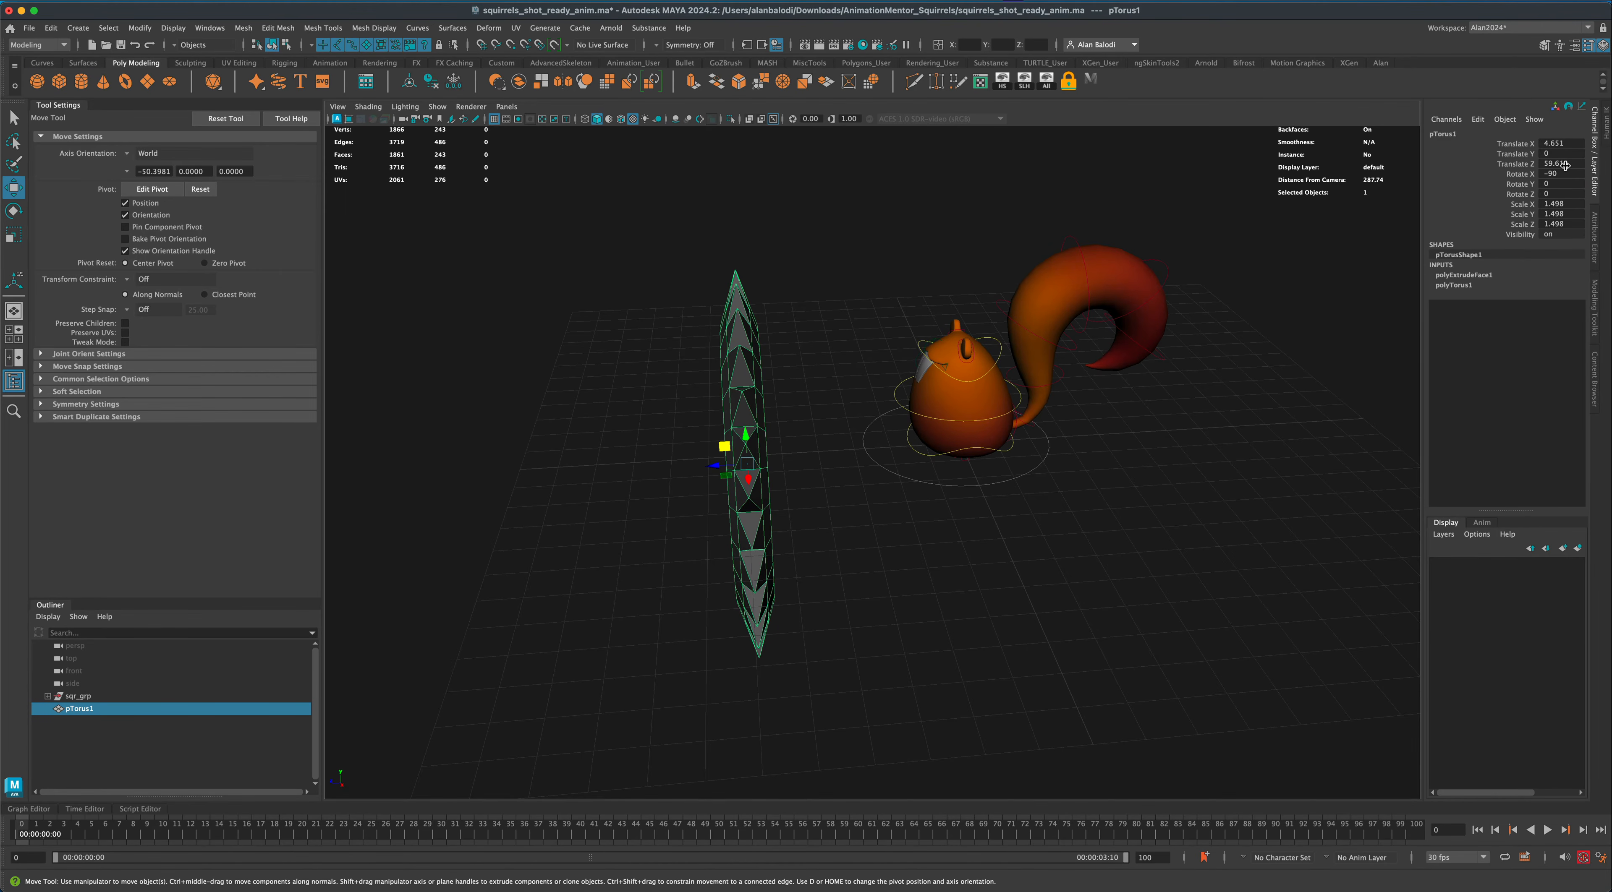
drag(1565, 163, 1572, 143)
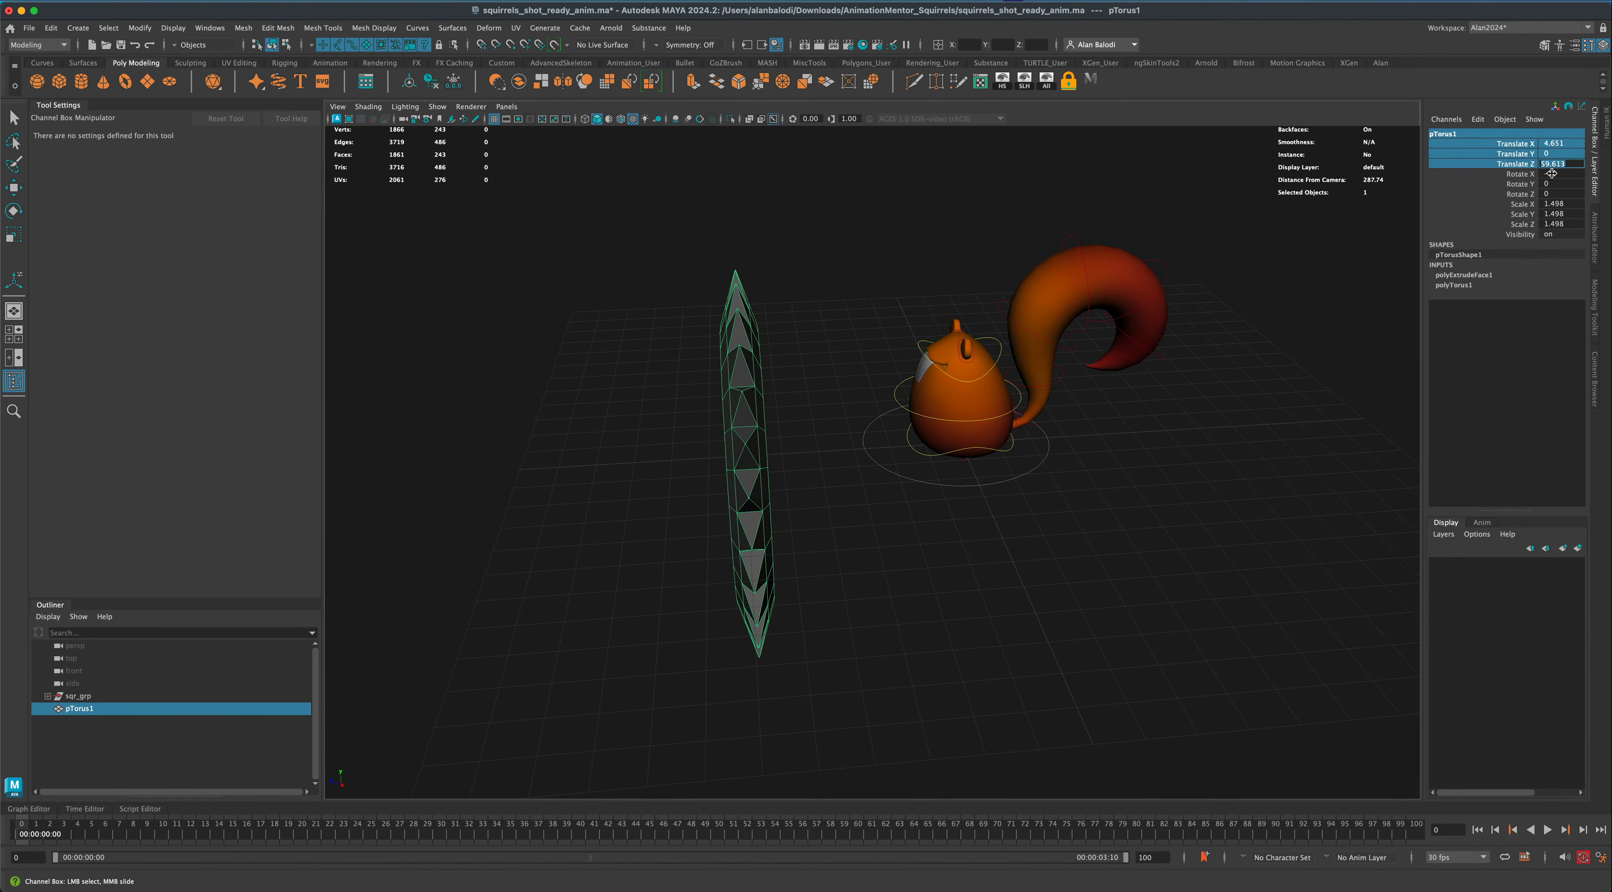
text(0)
key(Return)
Raise the spiked ring above the squirrel's head to a Translate Y of about 90.19 and deselect it.
alt+drag(1151, 448, 998, 450)
alt+drag(452, 346, 468, 344)
click(19, 186)
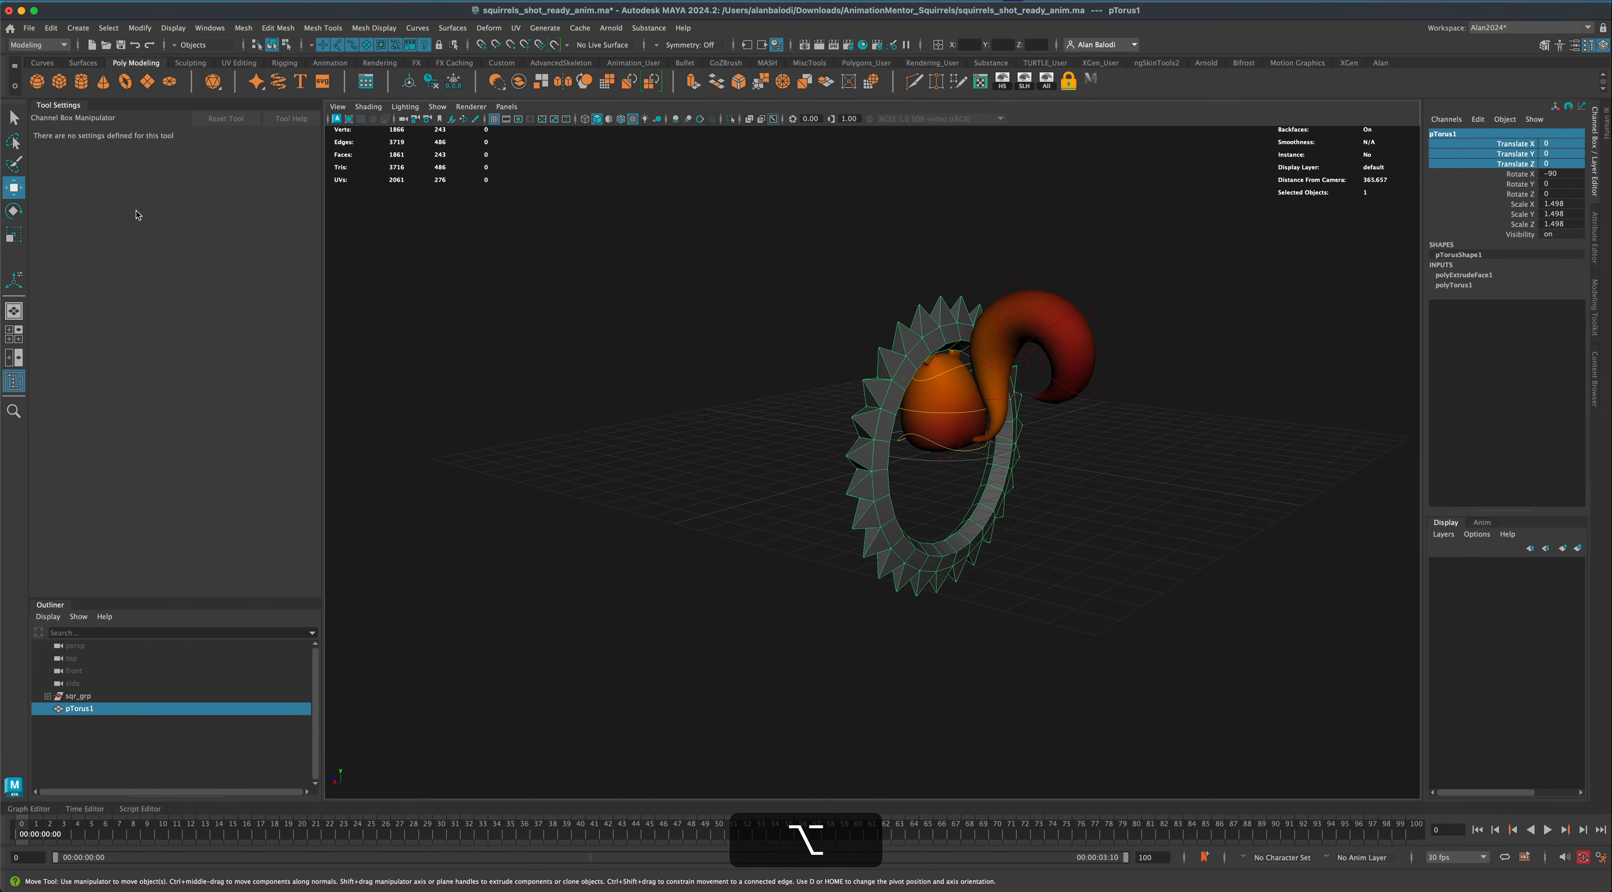
alt+middle_drag(697, 383, 695, 431)
drag(940, 462, 986, 204)
alt+middle_drag(704, 405, 675, 469)
alt+drag(675, 472, 866, 354)
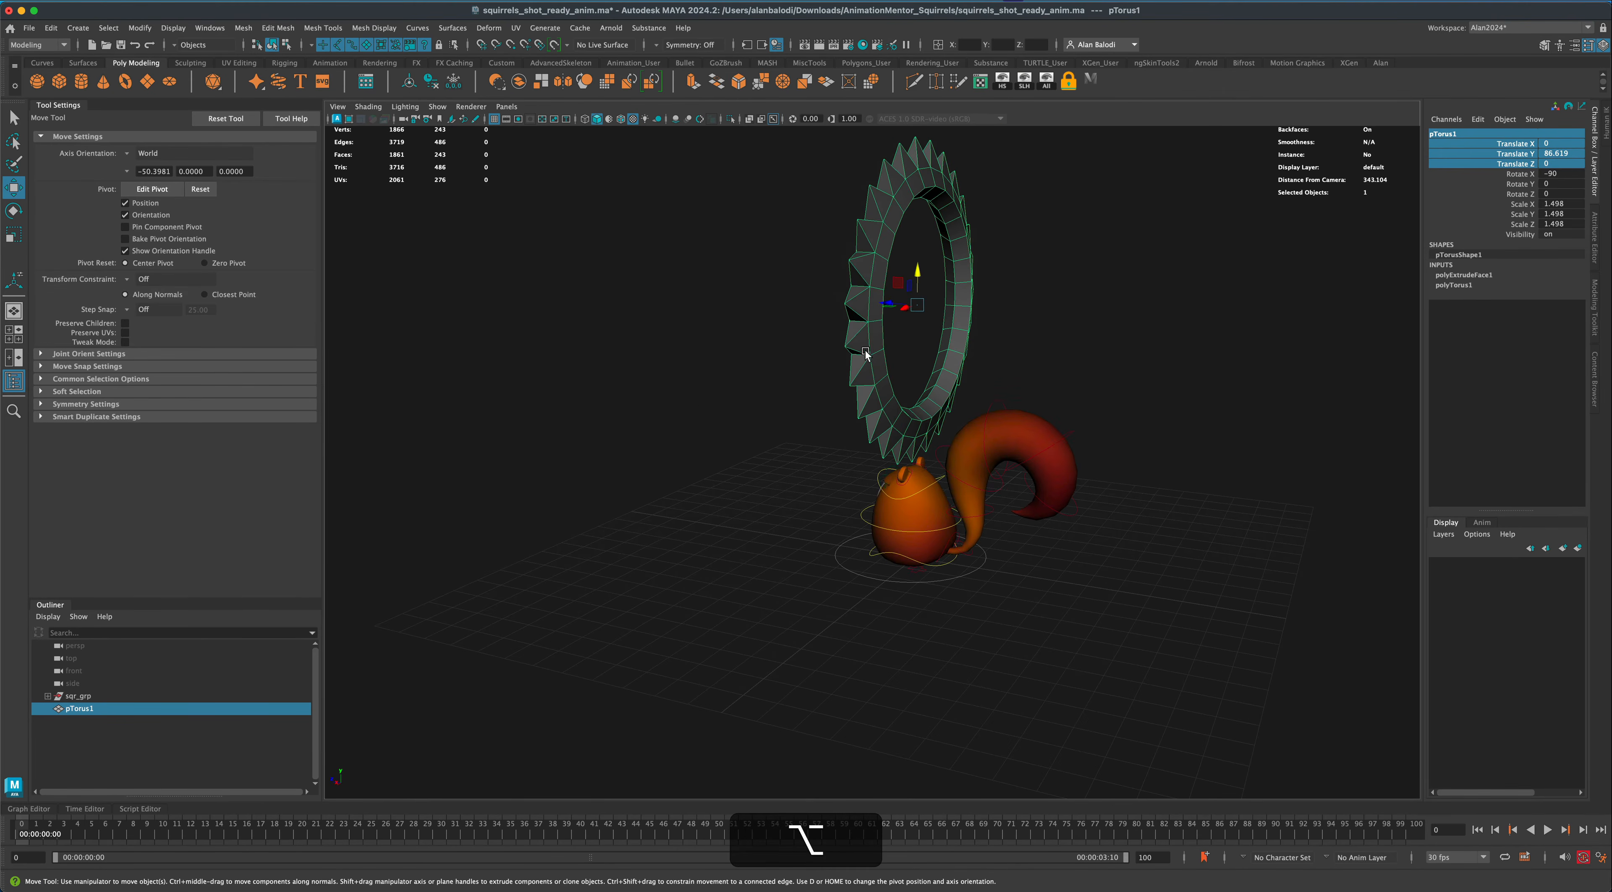
drag(920, 274, 918, 265)
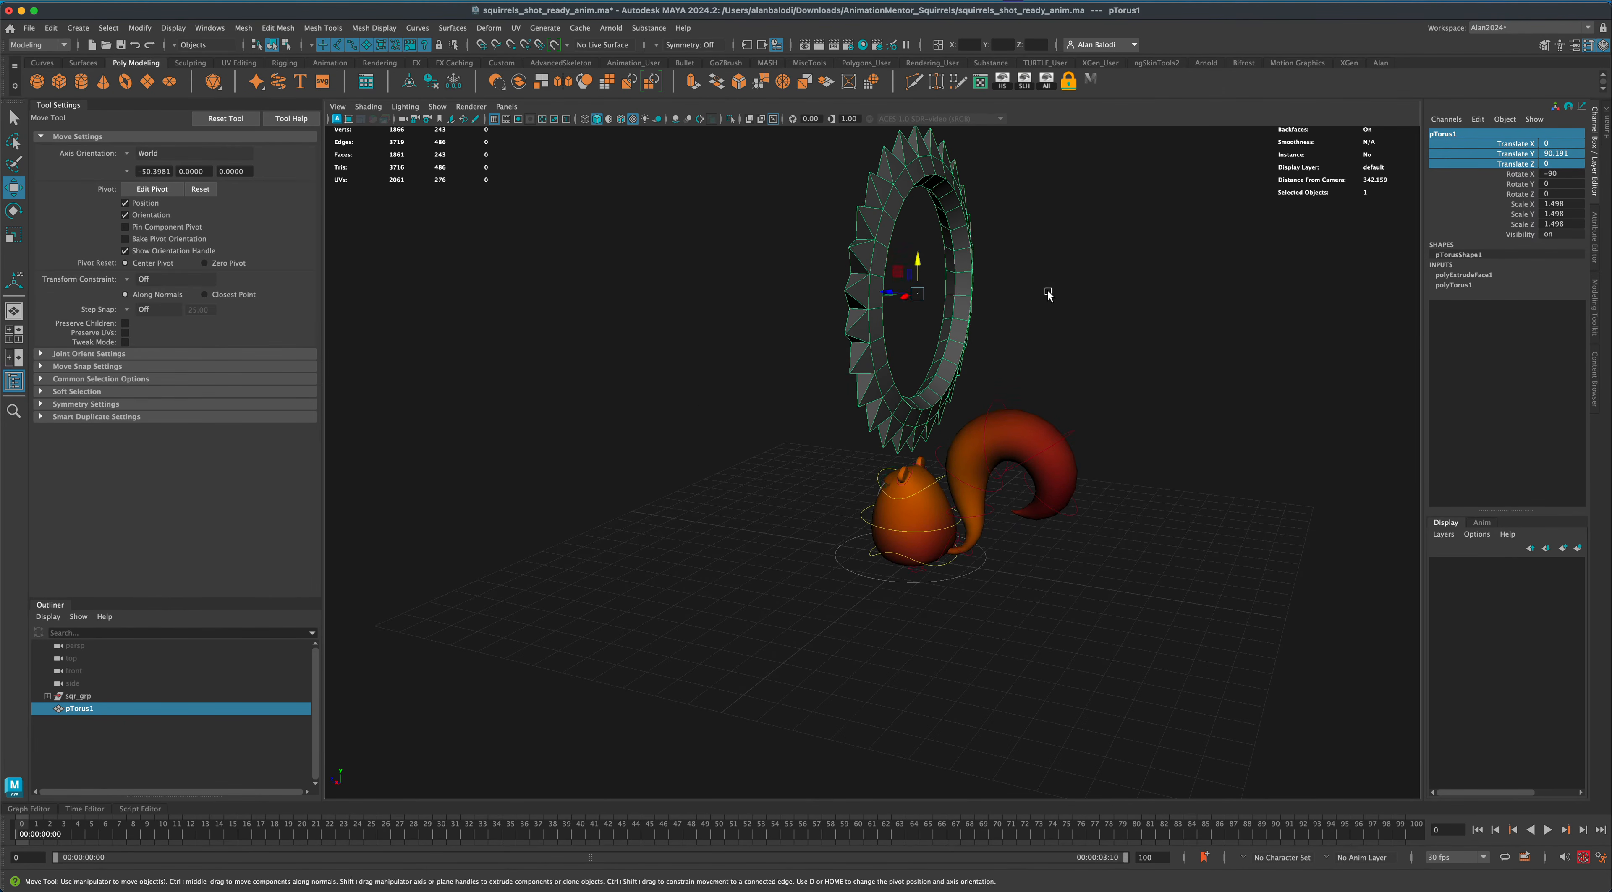
click(1064, 305)
Examine the ring's position above the squirrel and the rig's ground-level root control from several sides.
alt+middle_drag(1147, 366, 1105, 397)
alt+drag(1105, 398, 688, 288)
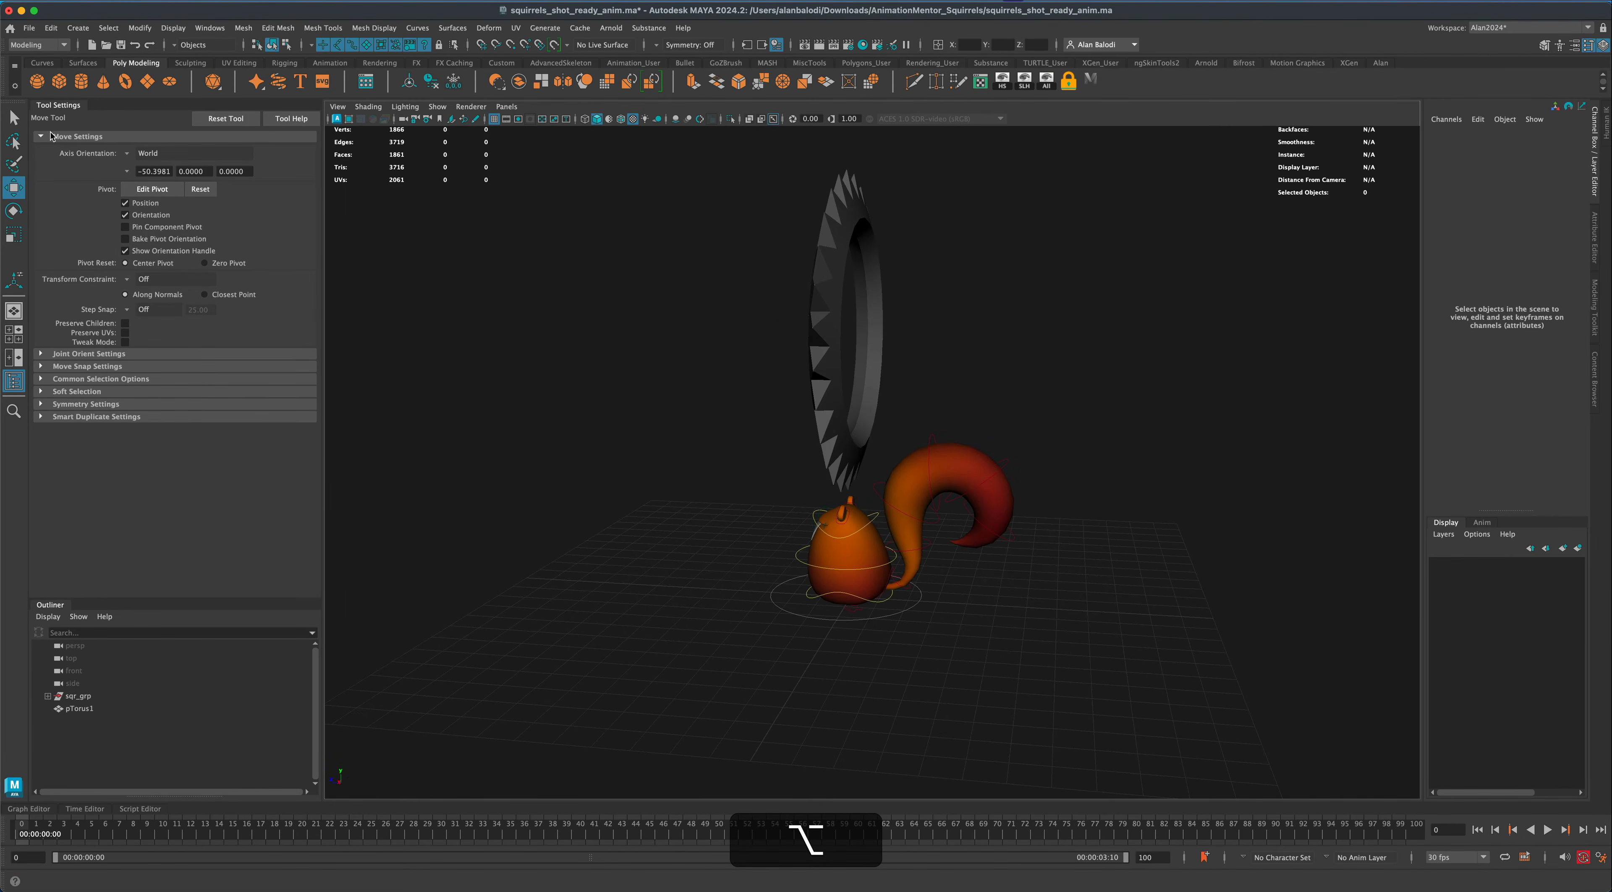
alt+middle_drag(518, 478, 519, 481)
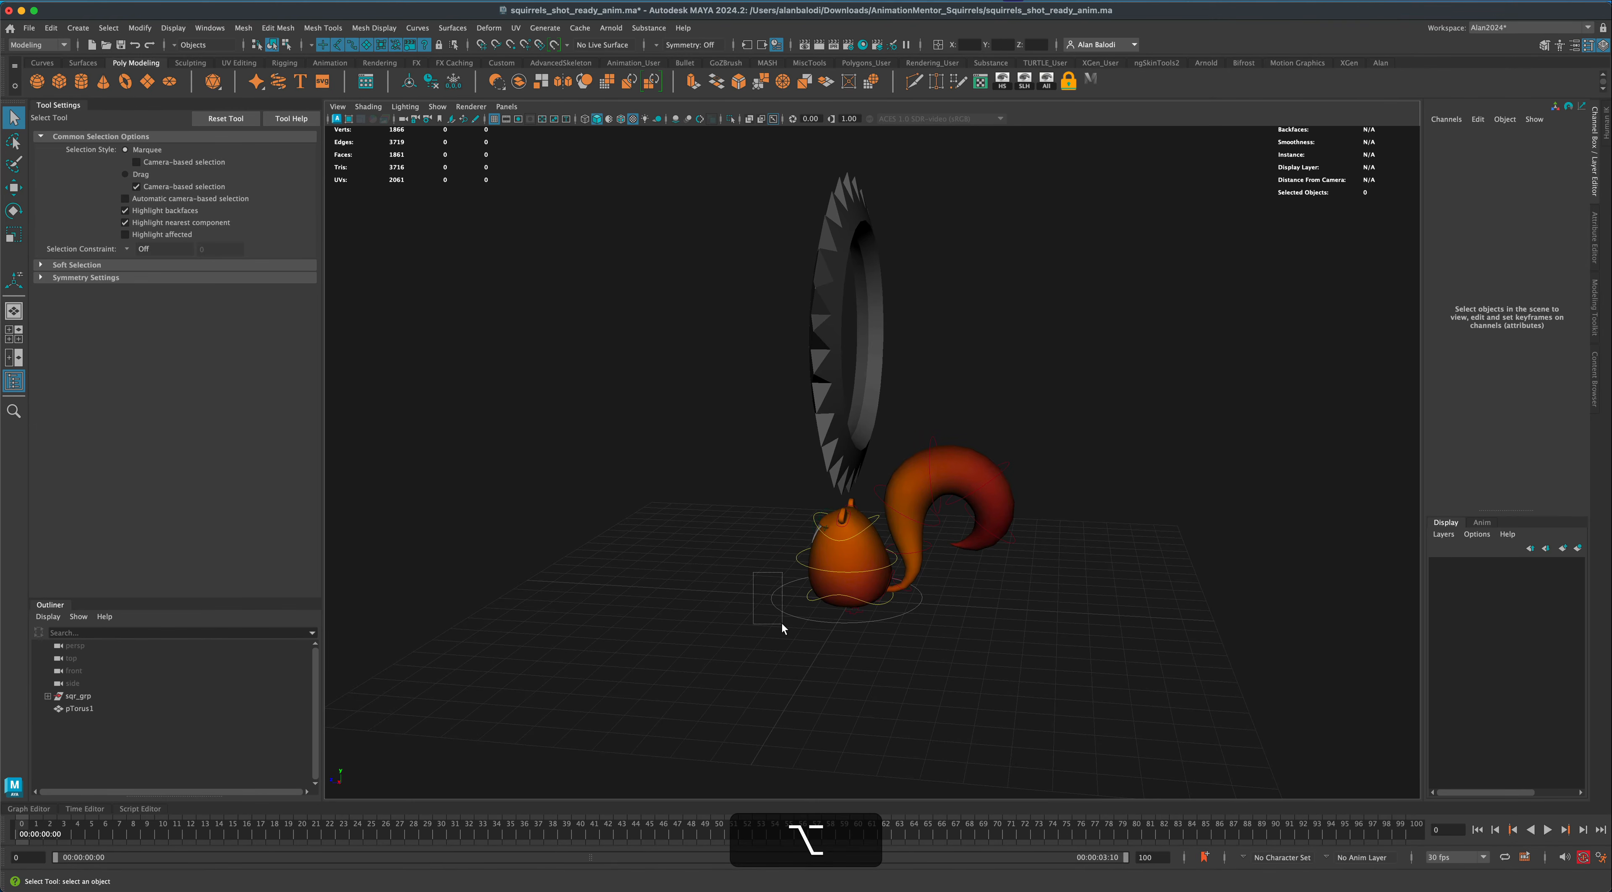
drag(782, 624, 782, 623)
alt+drag(782, 624, 711, 620)
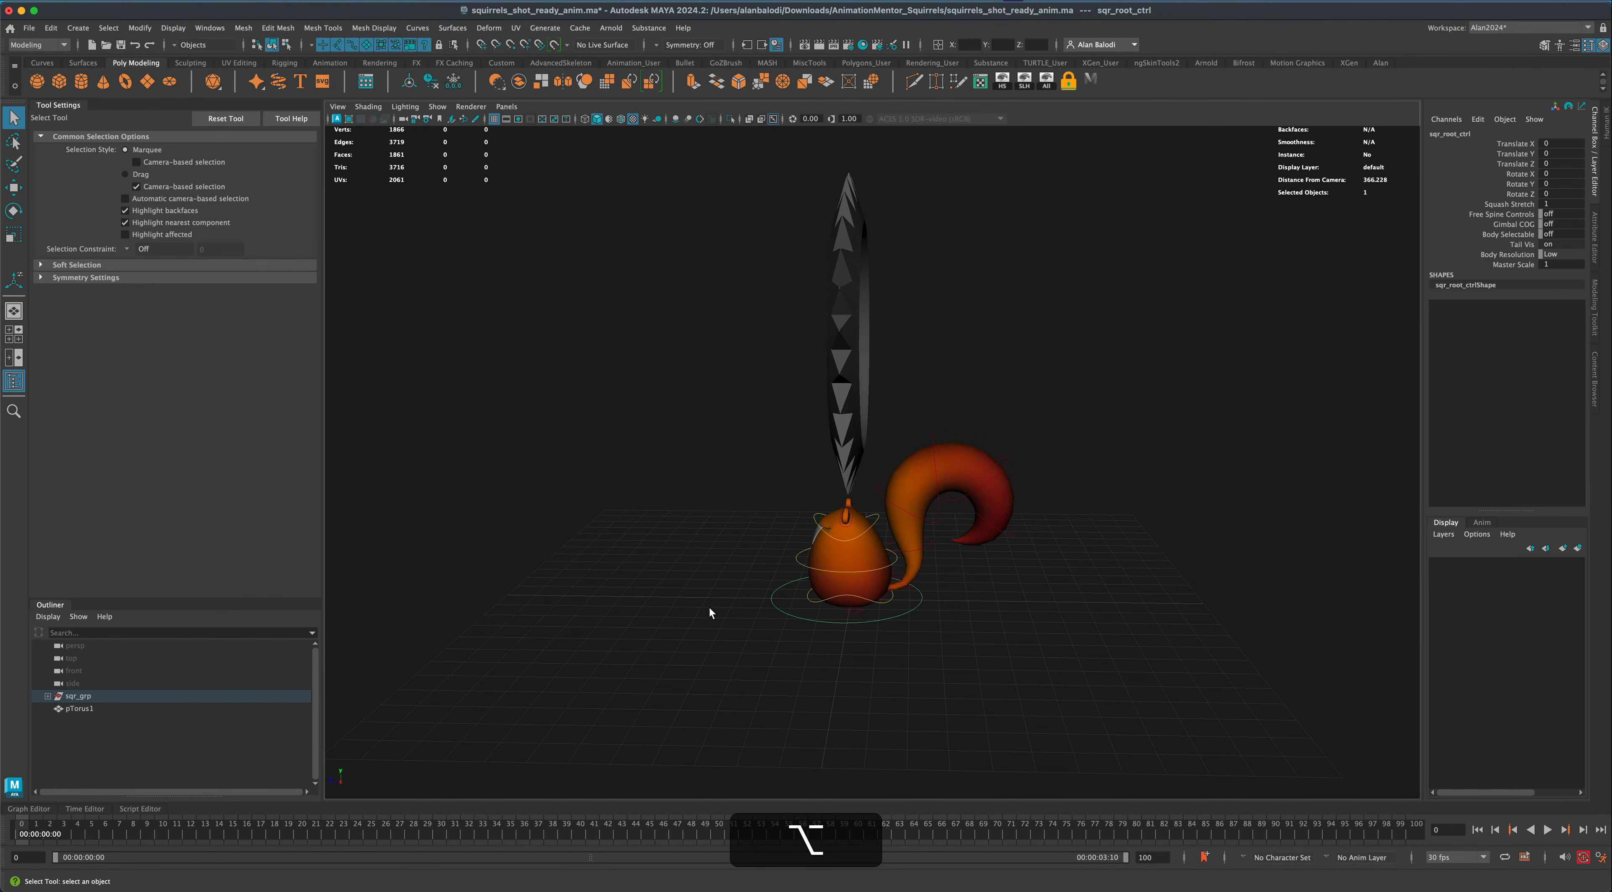
click(709, 606)
alt+drag(663, 597, 710, 588)
alt+middle_drag(937, 688, 905, 672)
alt+drag(905, 671, 923, 665)
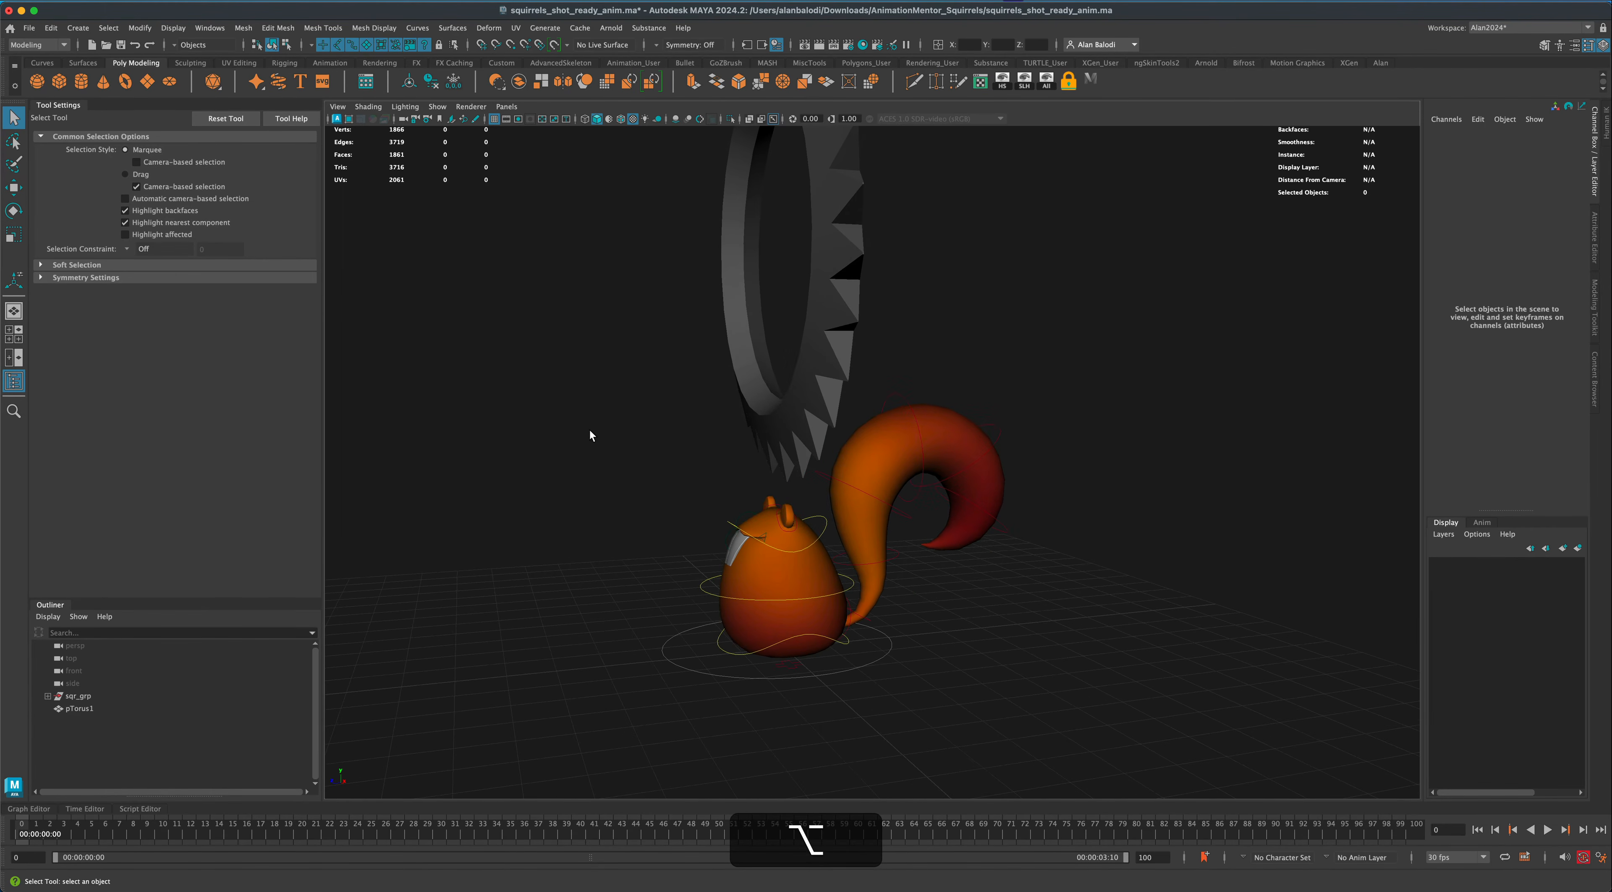
mouse_move(606, 604)
alt+mouse_down()
mouse_move(620, 618)
mouse_move(615, 605)
alt+mouse_up()
Select the squirrel's root control circle and look over its custom attributes, including Tail Vis and Squash Stretch.
drag(694, 676, 627, 667)
alt+drag(937, 680, 965, 678)
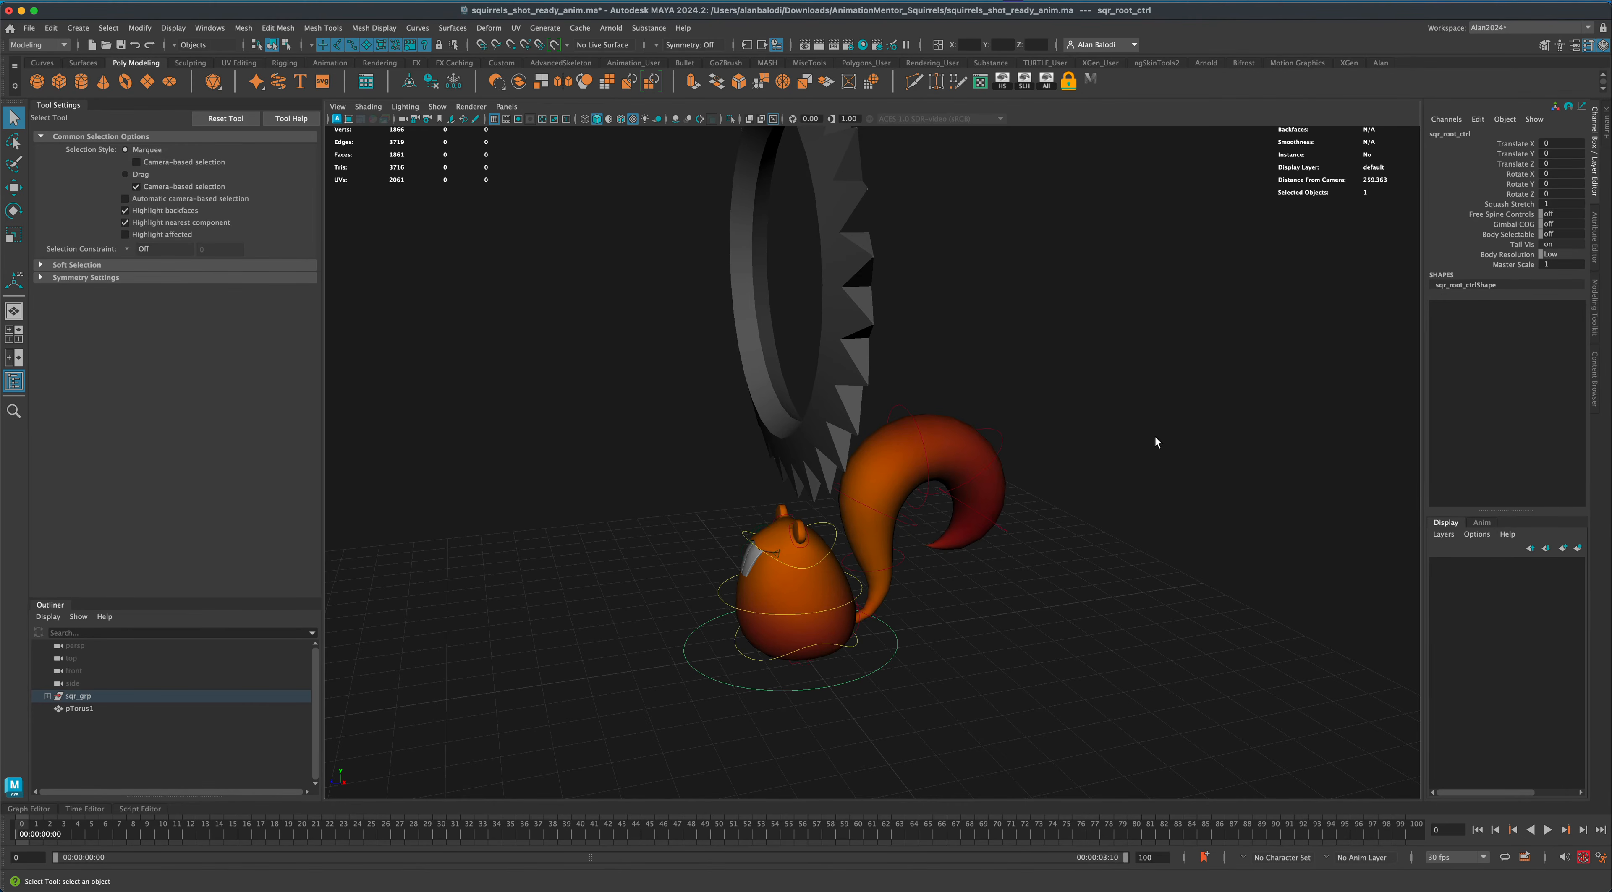
alt+drag(1155, 443, 1152, 443)
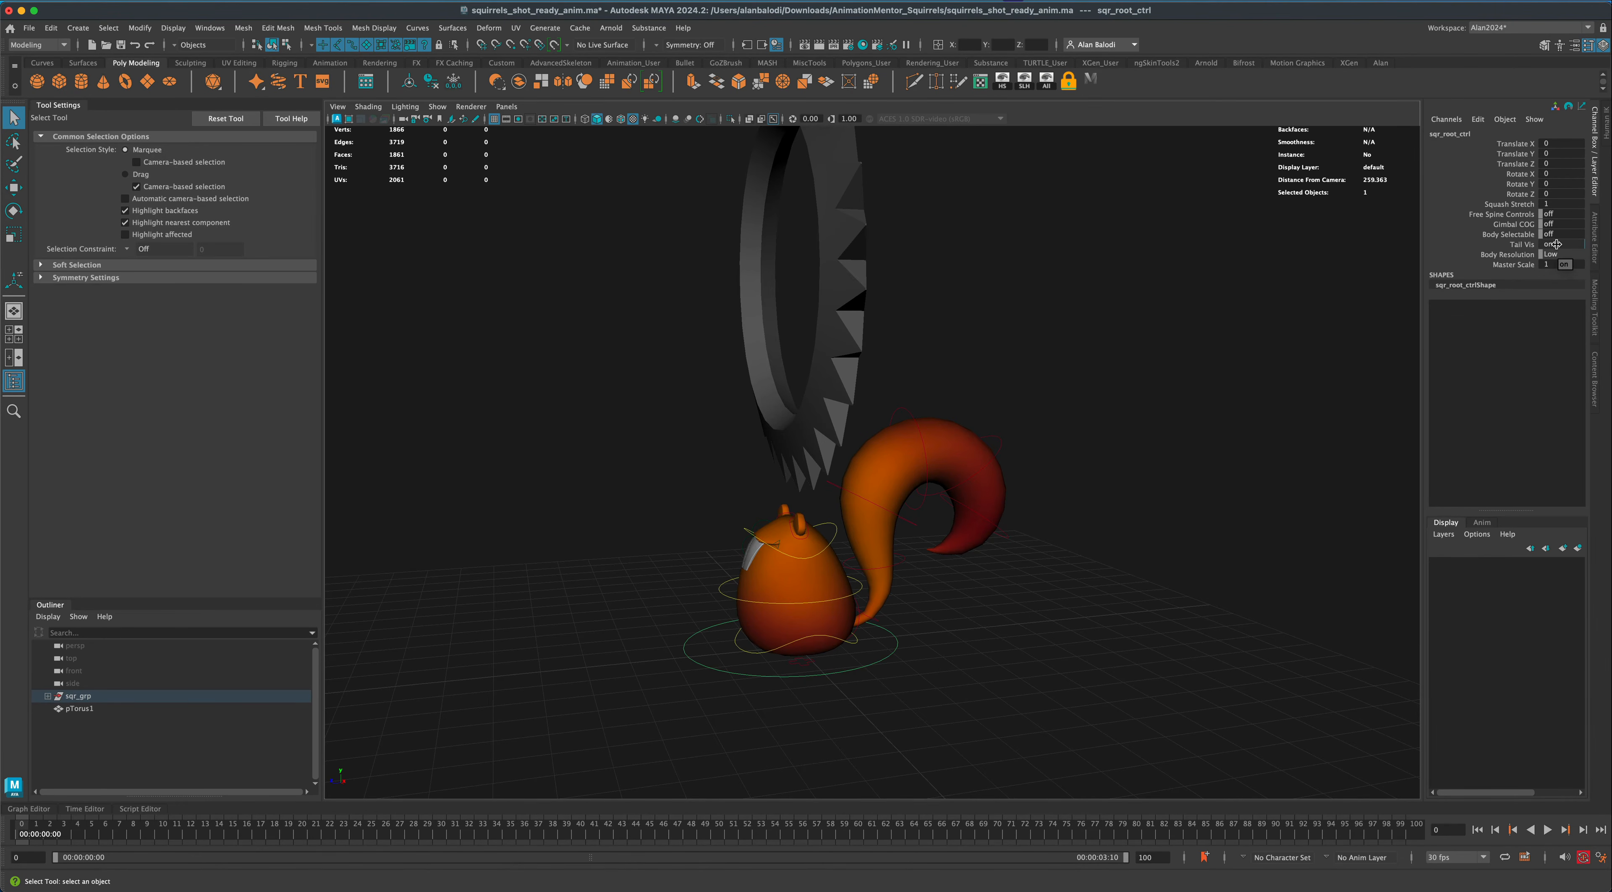
click(1511, 246)
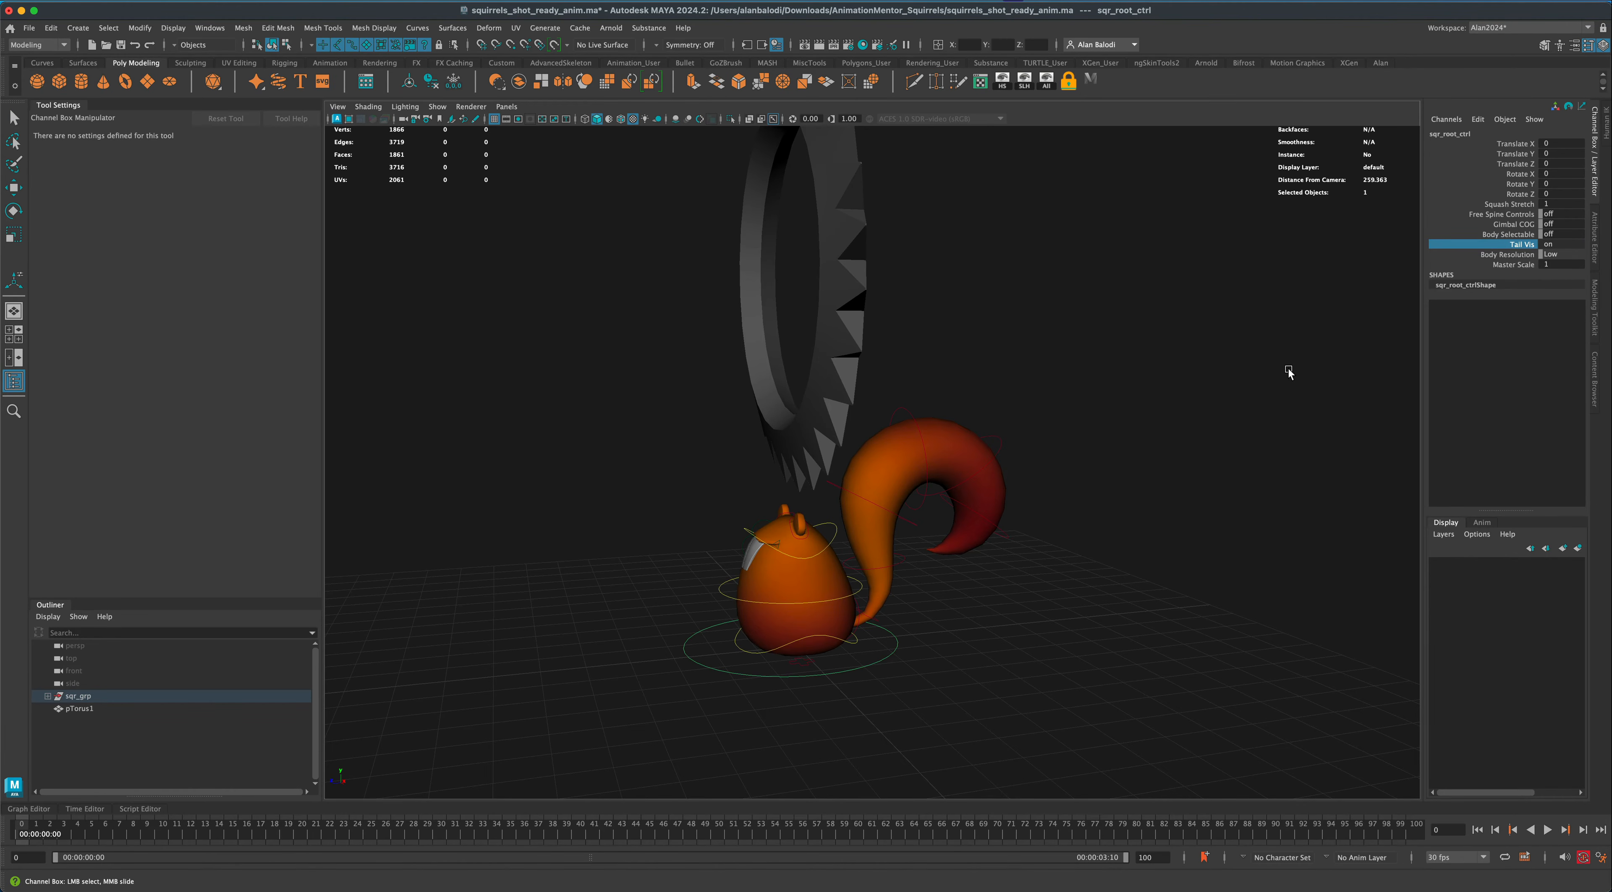
mouse_move(1289, 373)
middle_down()
mouse_move(1244, 380)
mouse_move(1292, 374)
middle_up()
click(1493, 209)
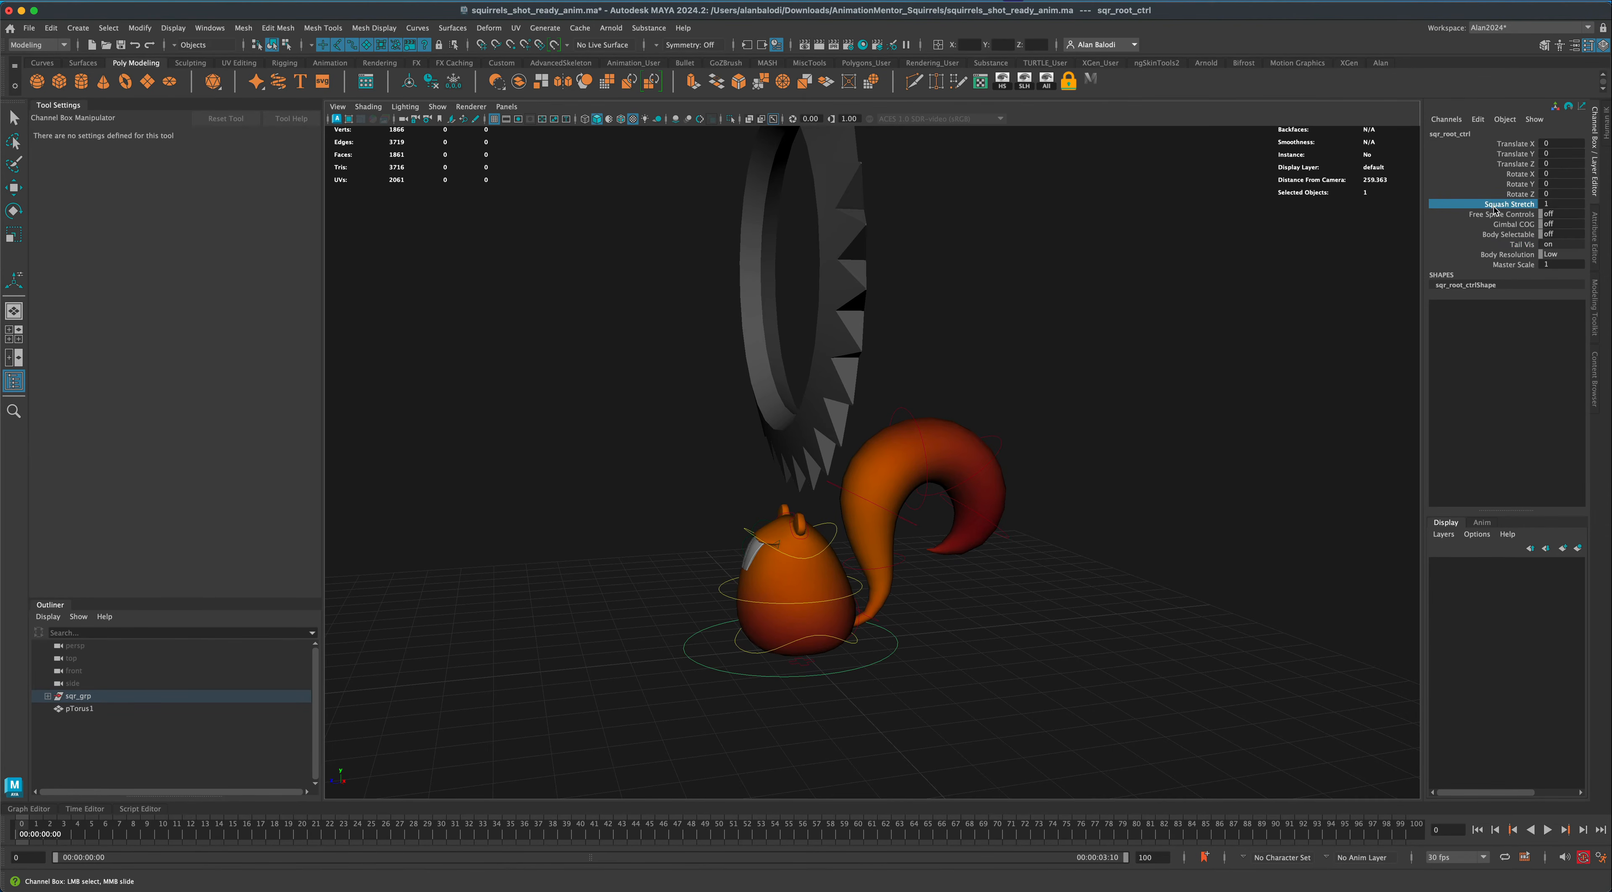
Try moving the squirrel's shoulder control along the vertical axis, and undo the move.
alt+middle_drag(817, 474, 807, 484)
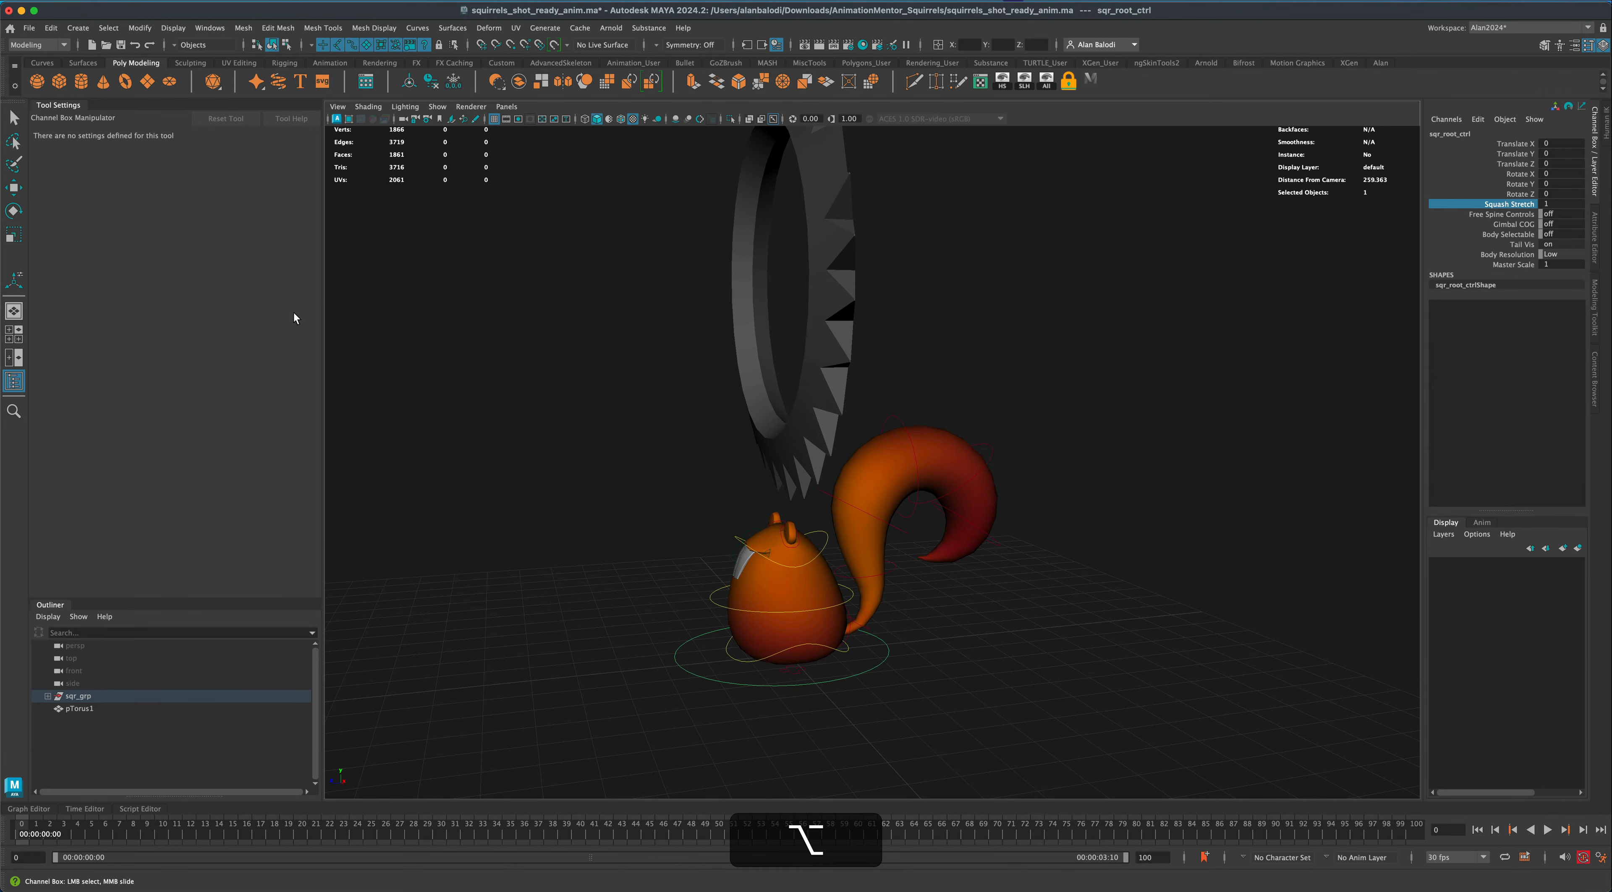
click(13, 188)
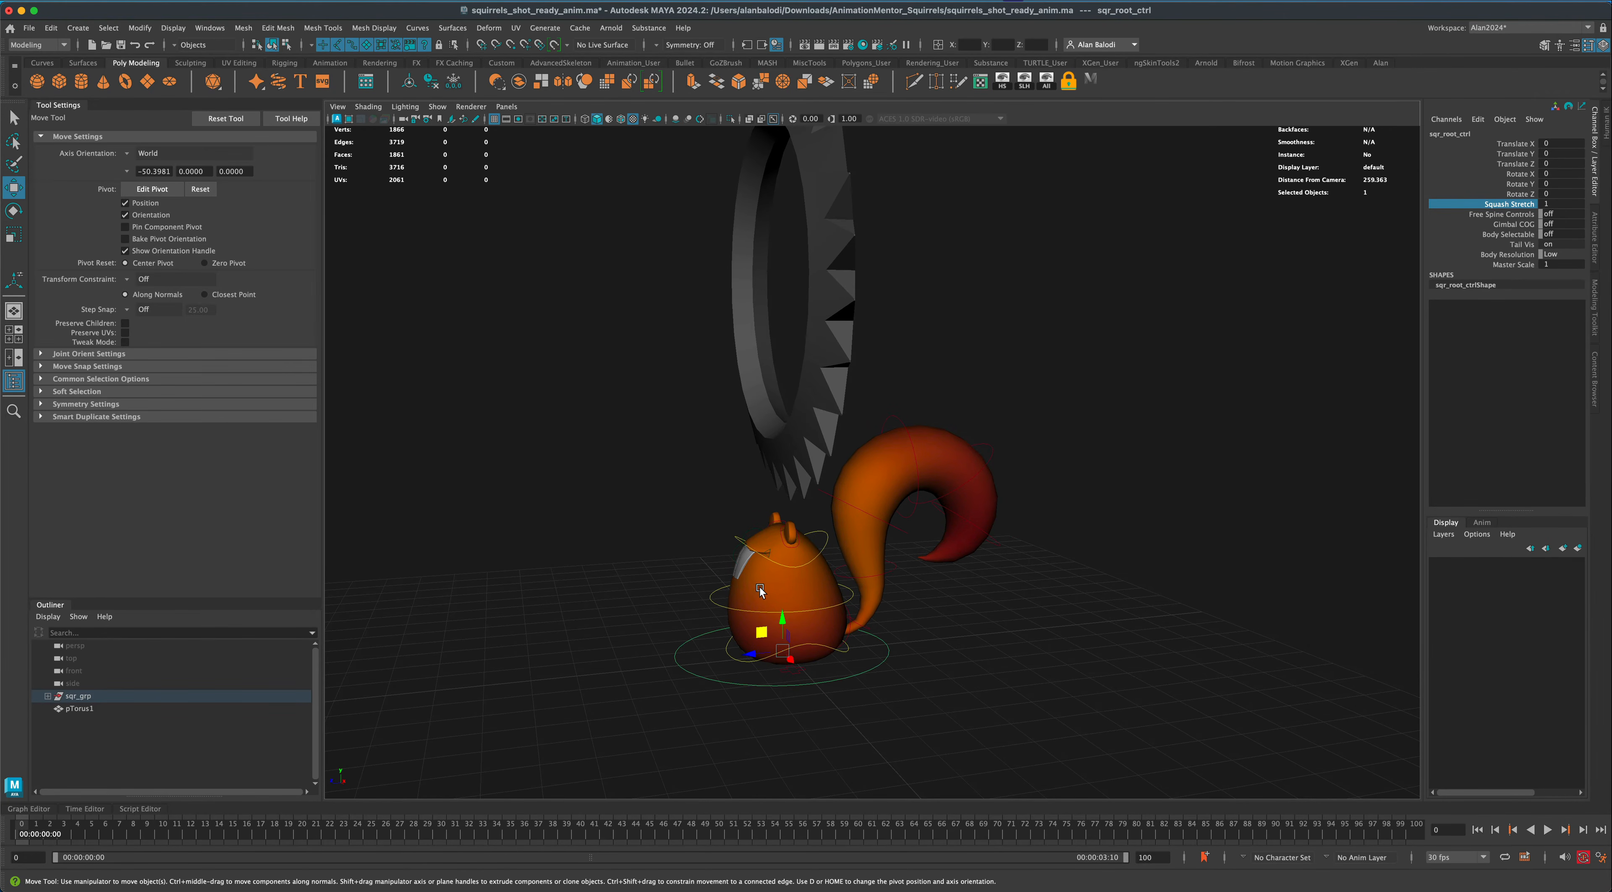
click(812, 549)
click(823, 536)
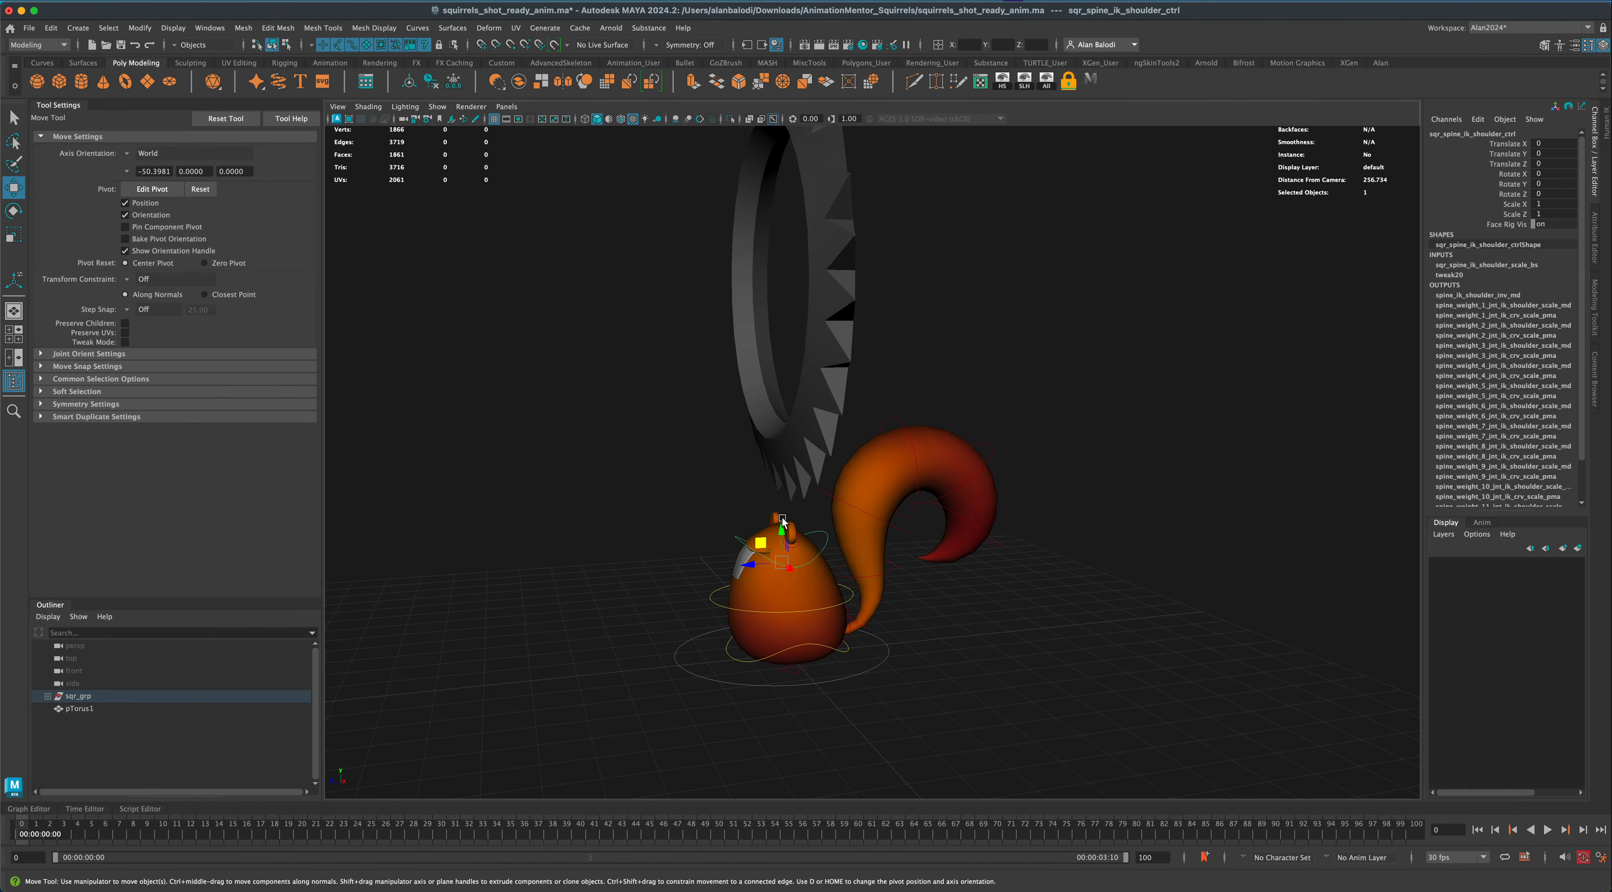
mouse_move(781, 528)
mouse_down()
mouse_move(779, 432)
mouse_move(778, 514)
mouse_up()
key(super+z)
key(alt+super+z)
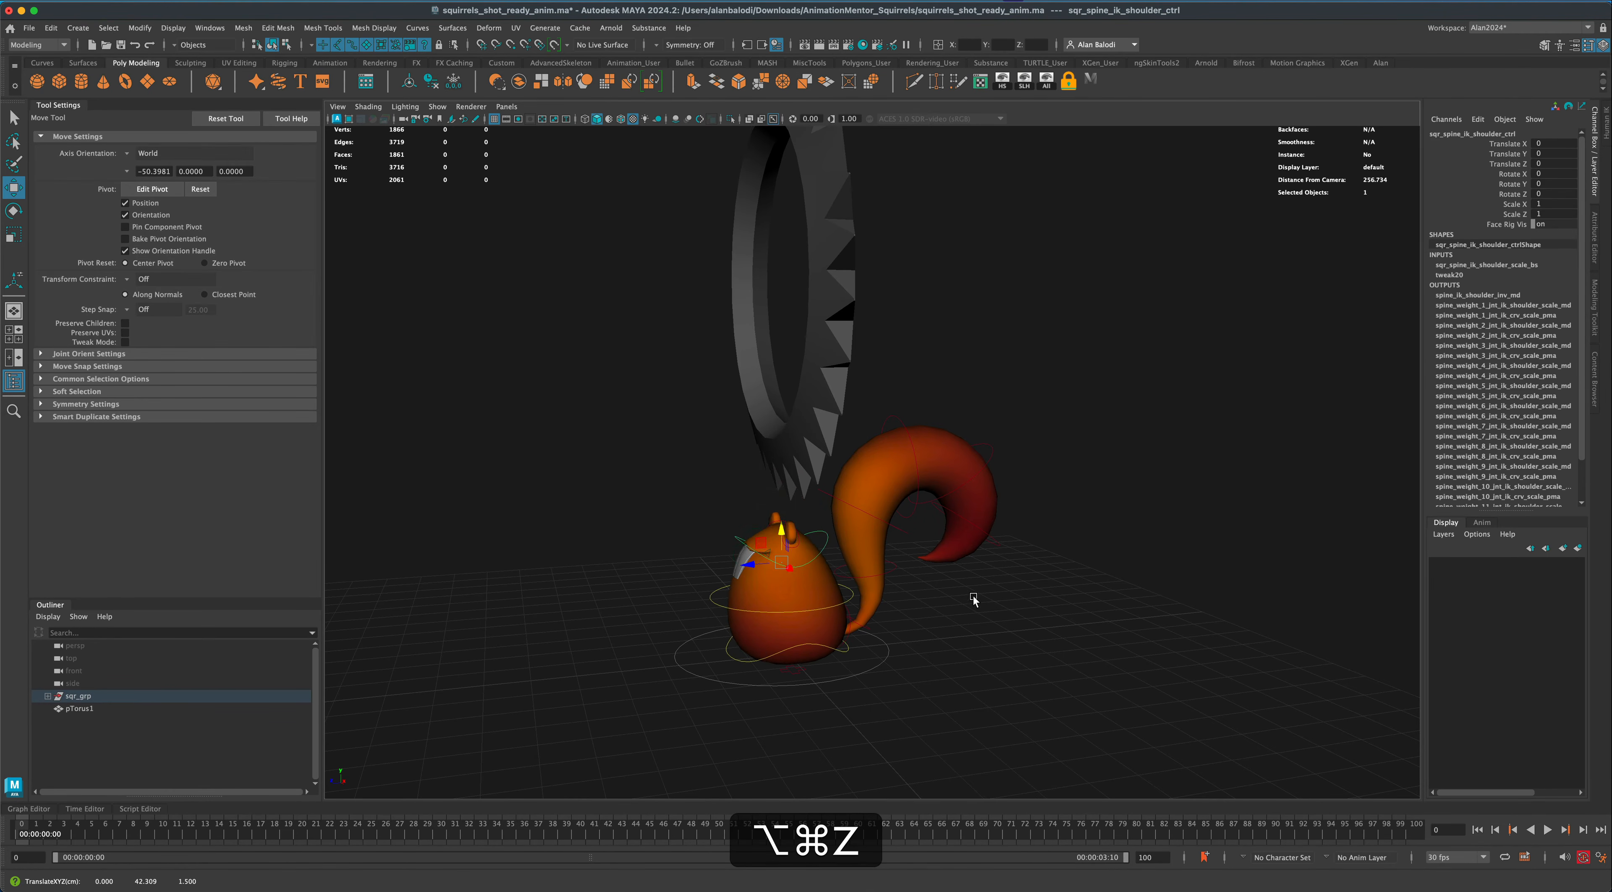
Try rotating the third tail control to bend the squirrel's tail, and undo the rotation.
alt+drag(1012, 626, 1037, 641)
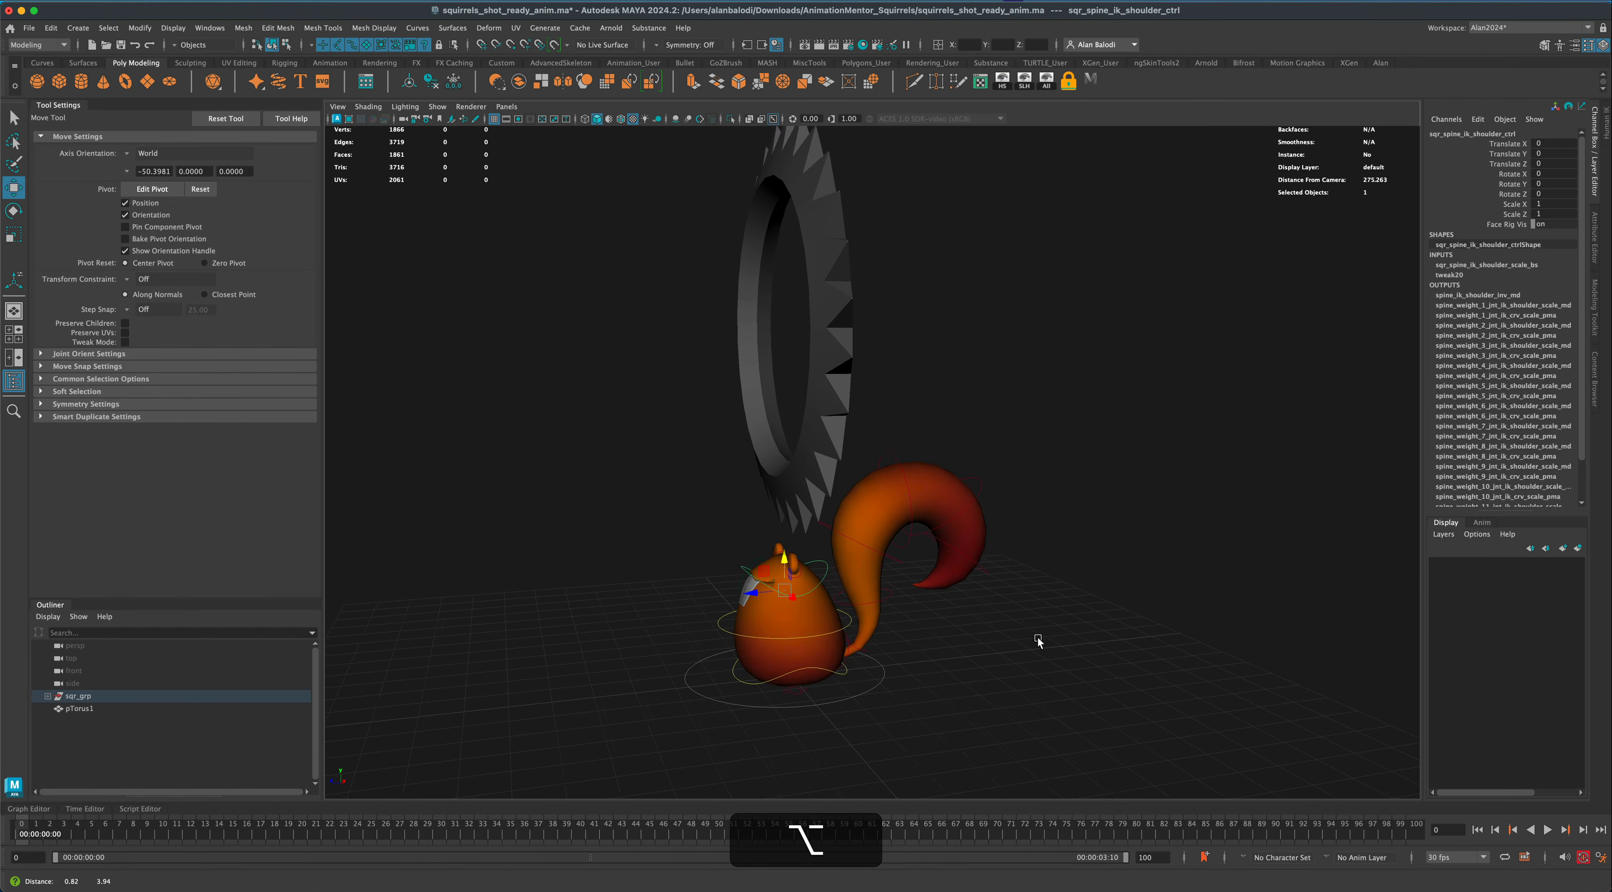
click(851, 692)
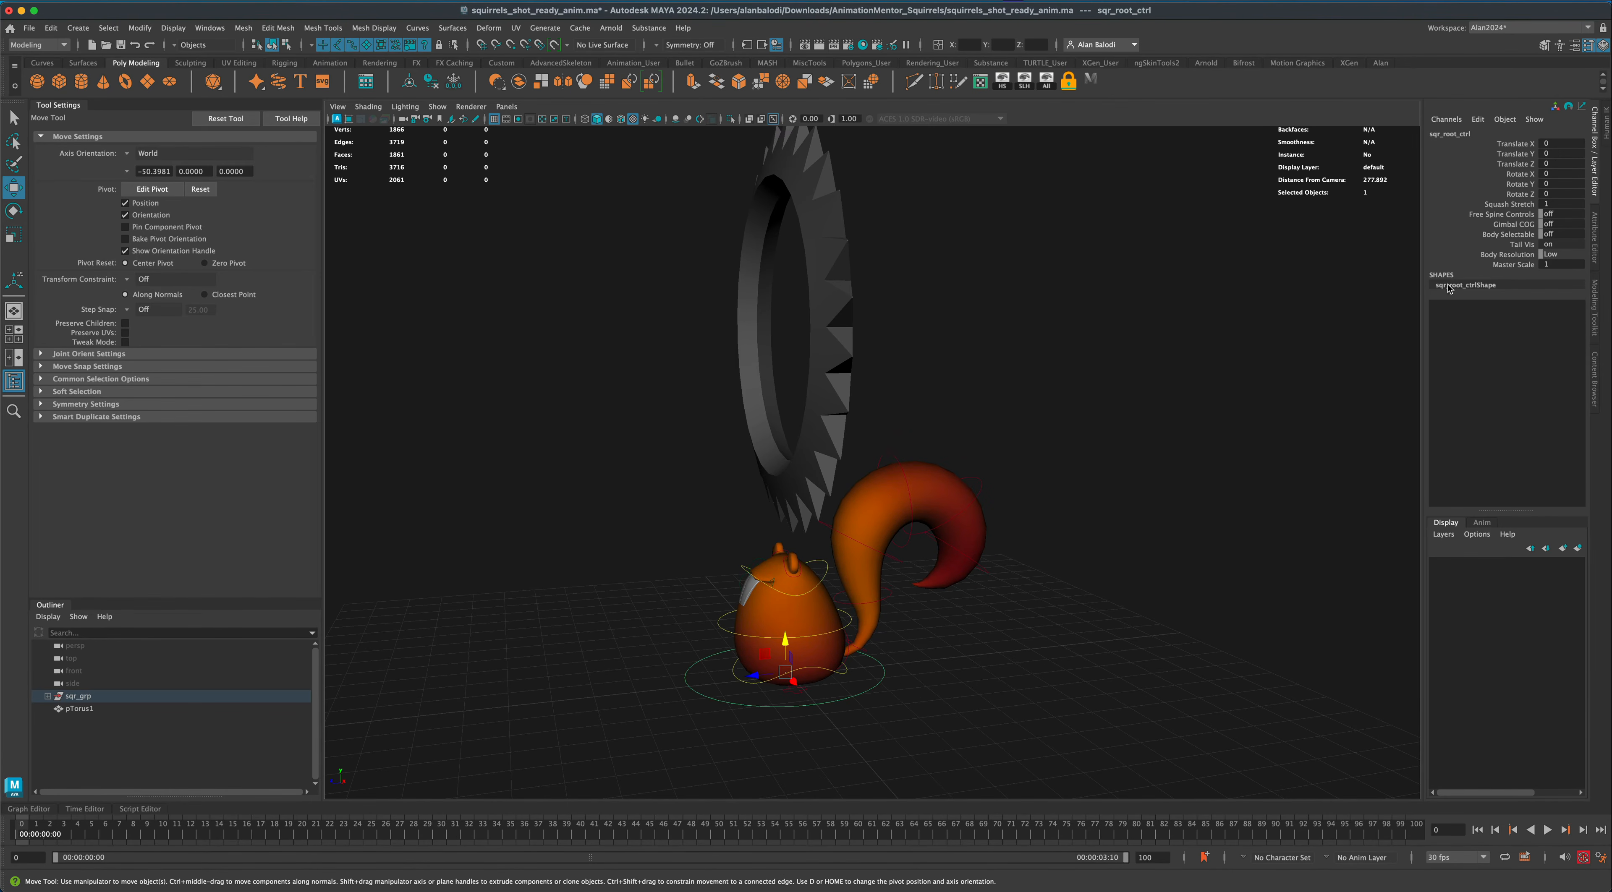
alt+drag(1161, 513, 938, 595)
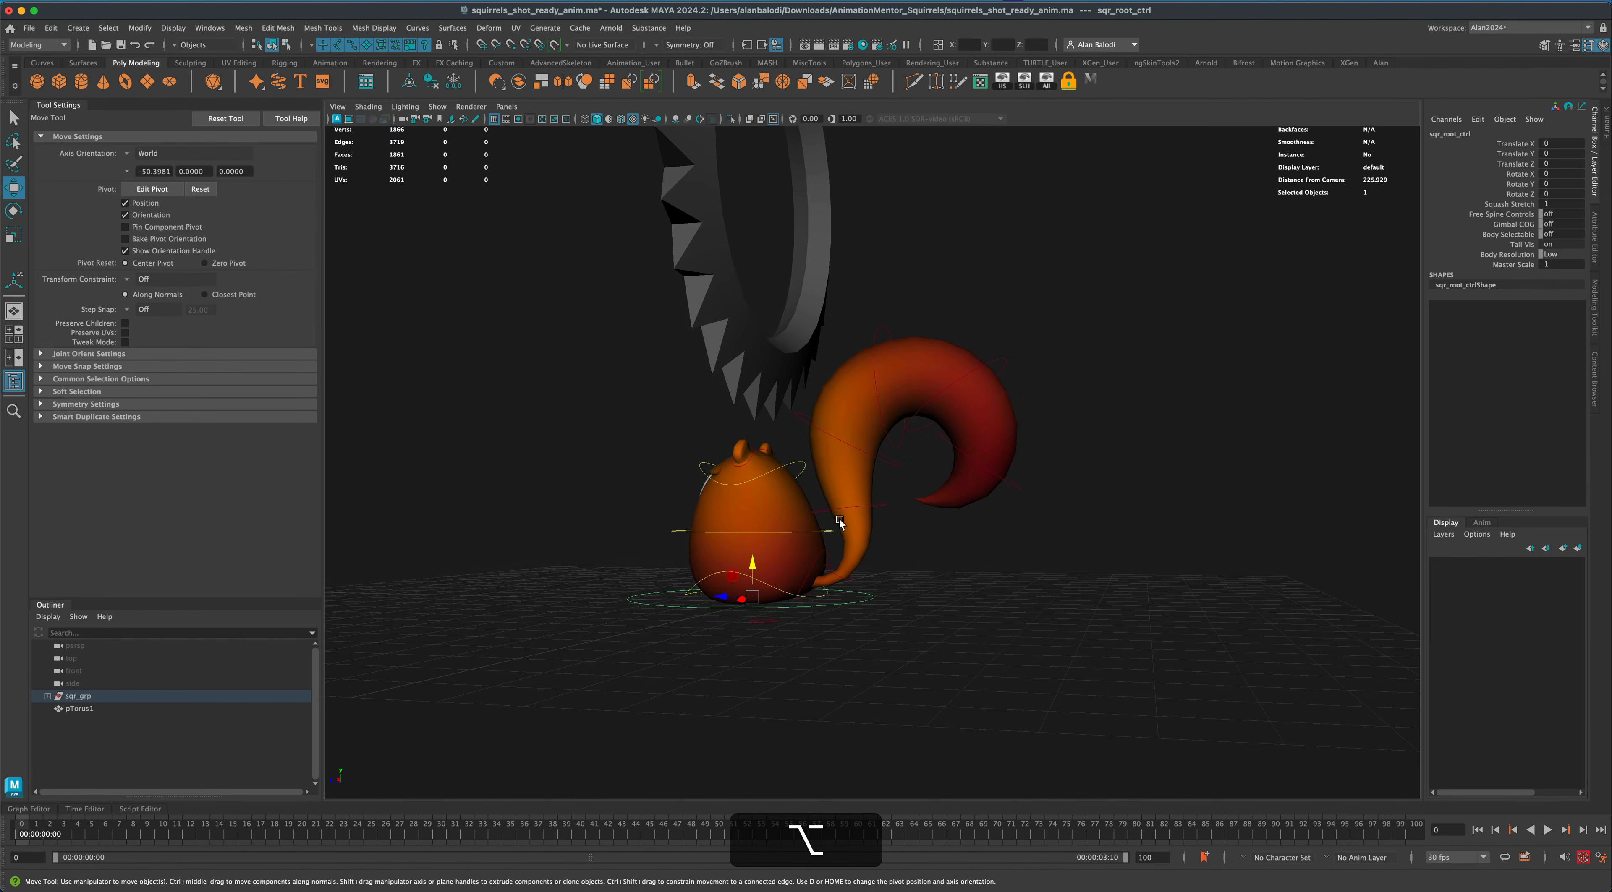
alt+drag(916, 433, 919, 418)
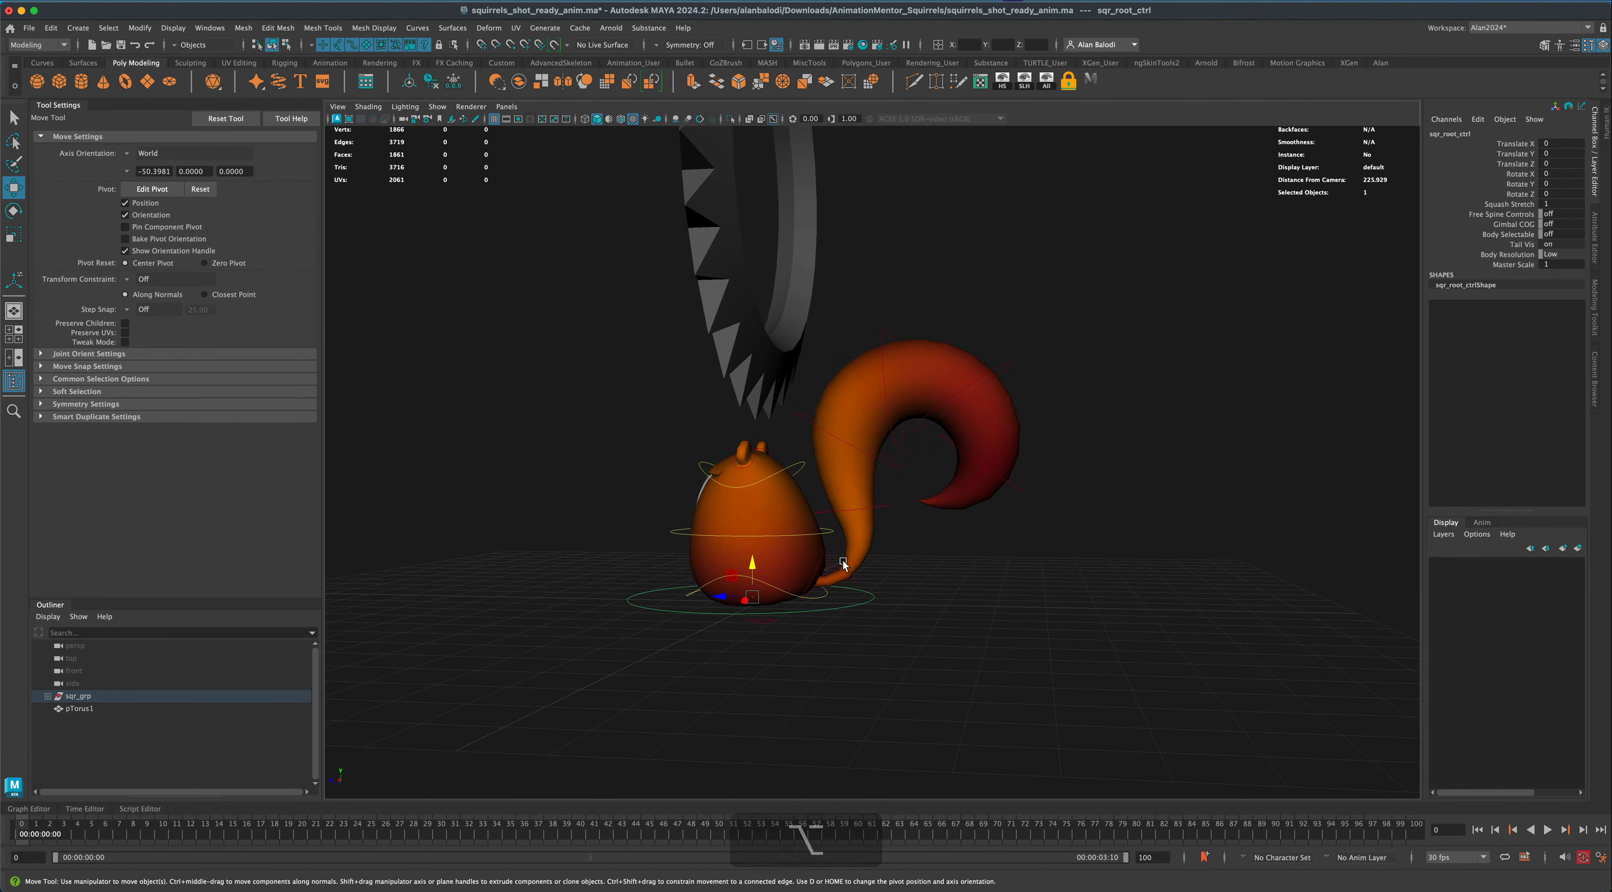
click(889, 524)
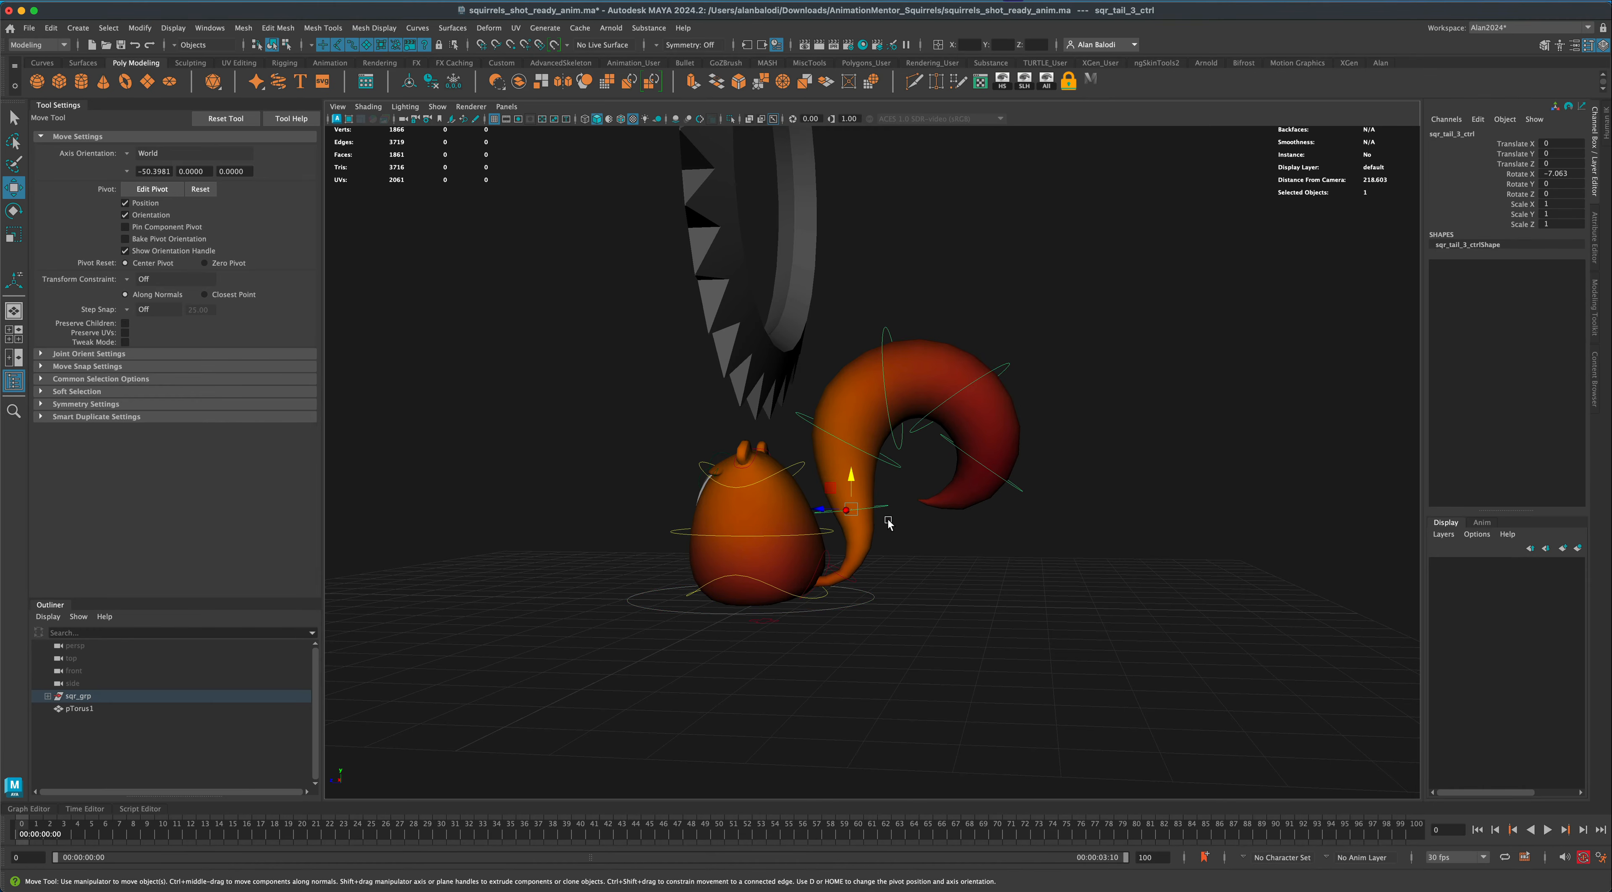
key(e)
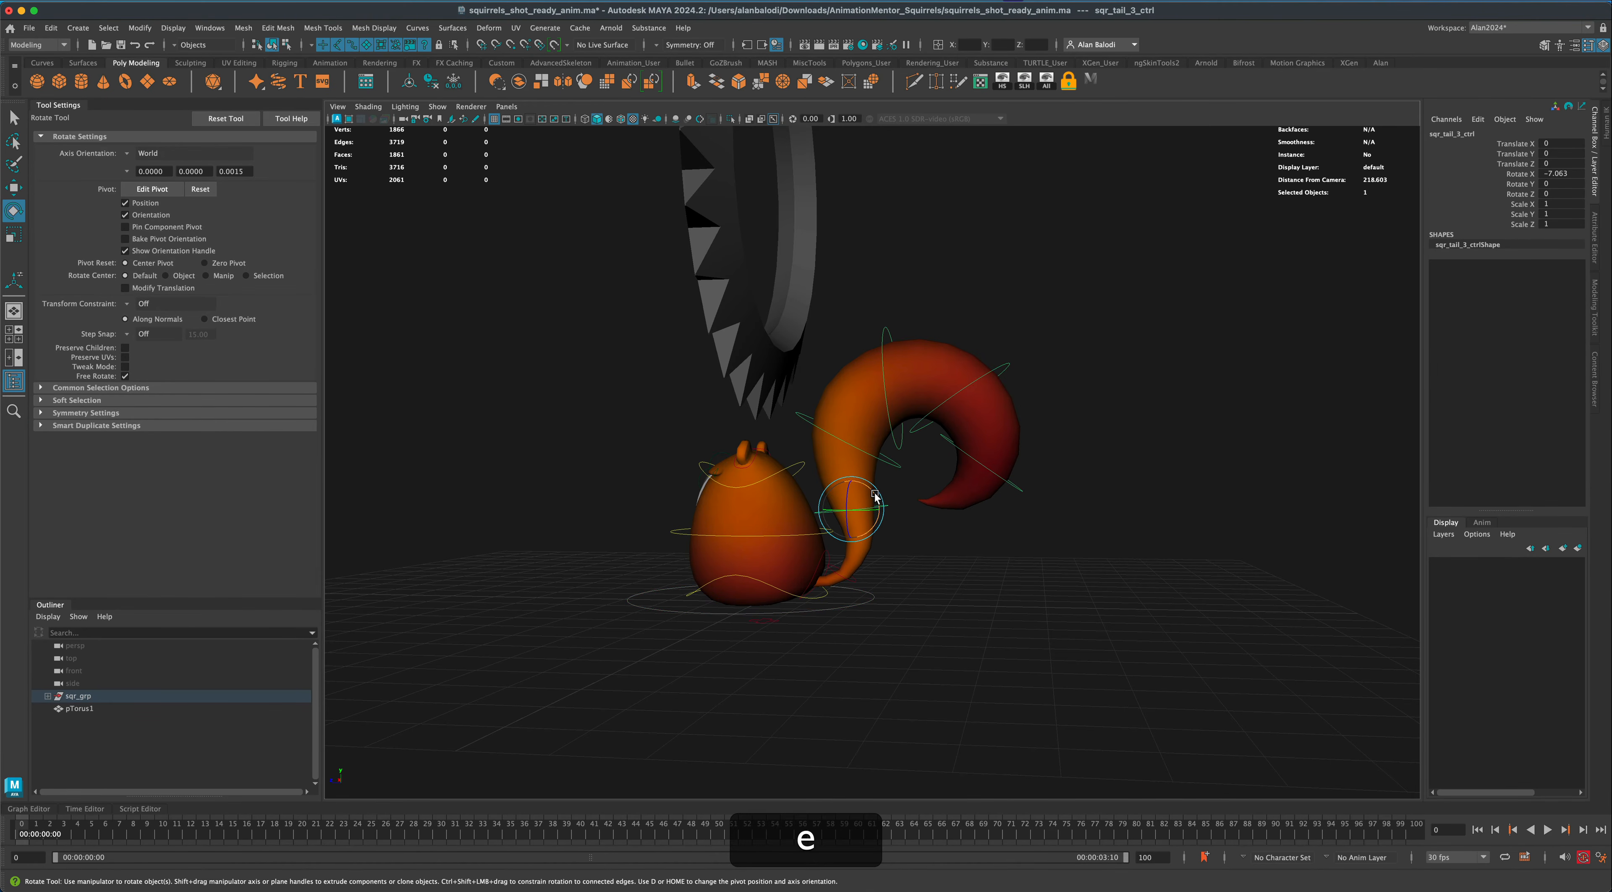
drag(879, 502, 886, 581)
key(super+z)
key(alt+super+z)
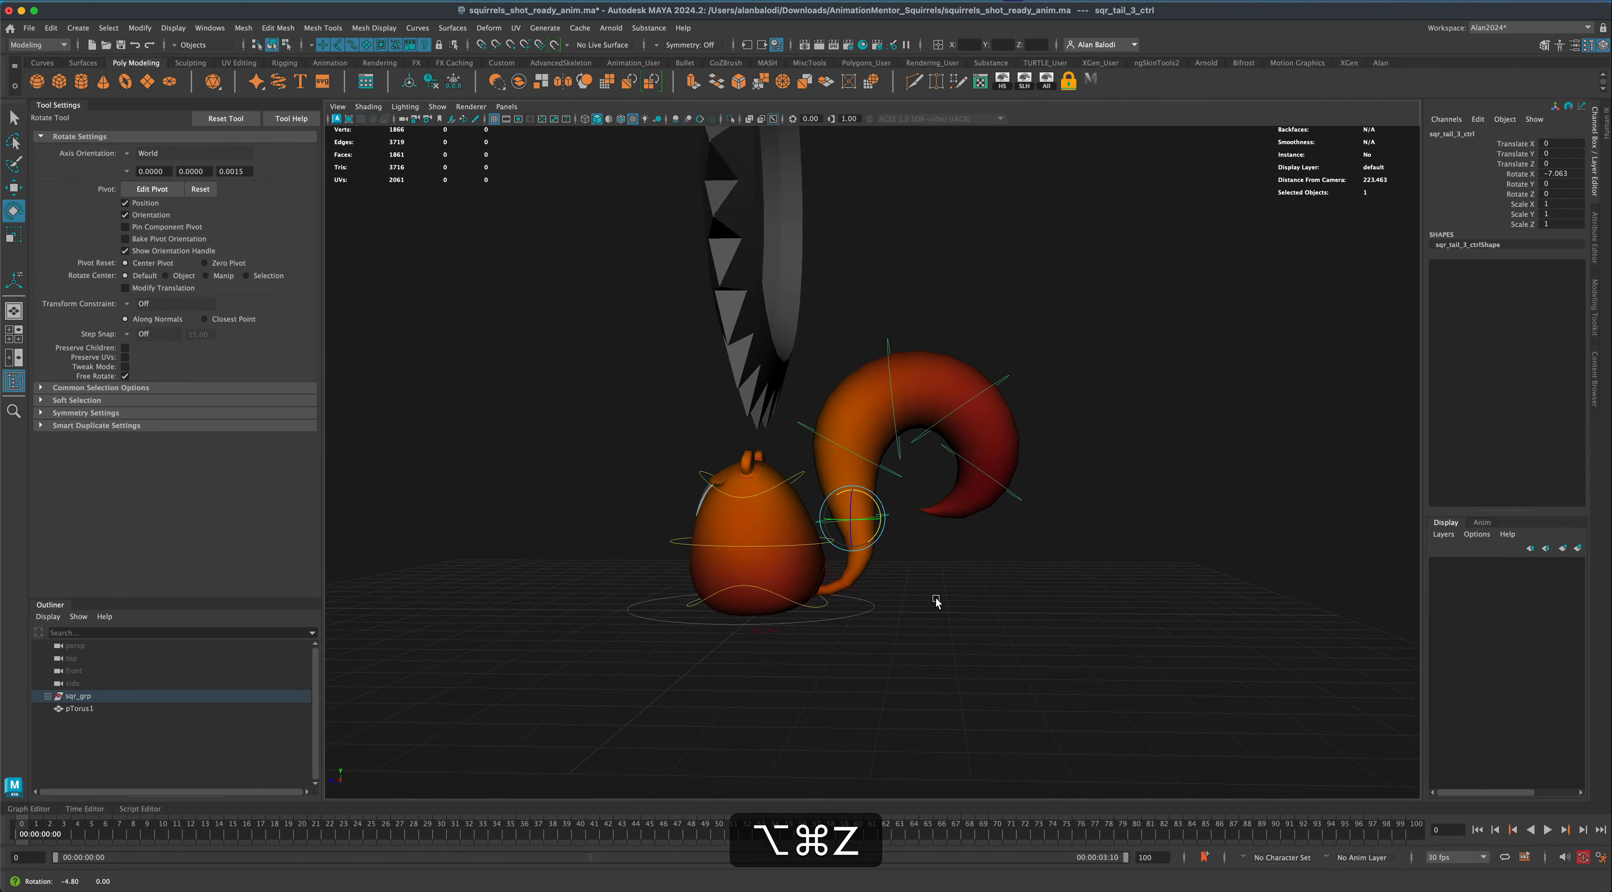
Try rotating the first control at the base of the squirrel's tail, and undo the rotation.
click(840, 579)
alt+drag(942, 586, 911, 577)
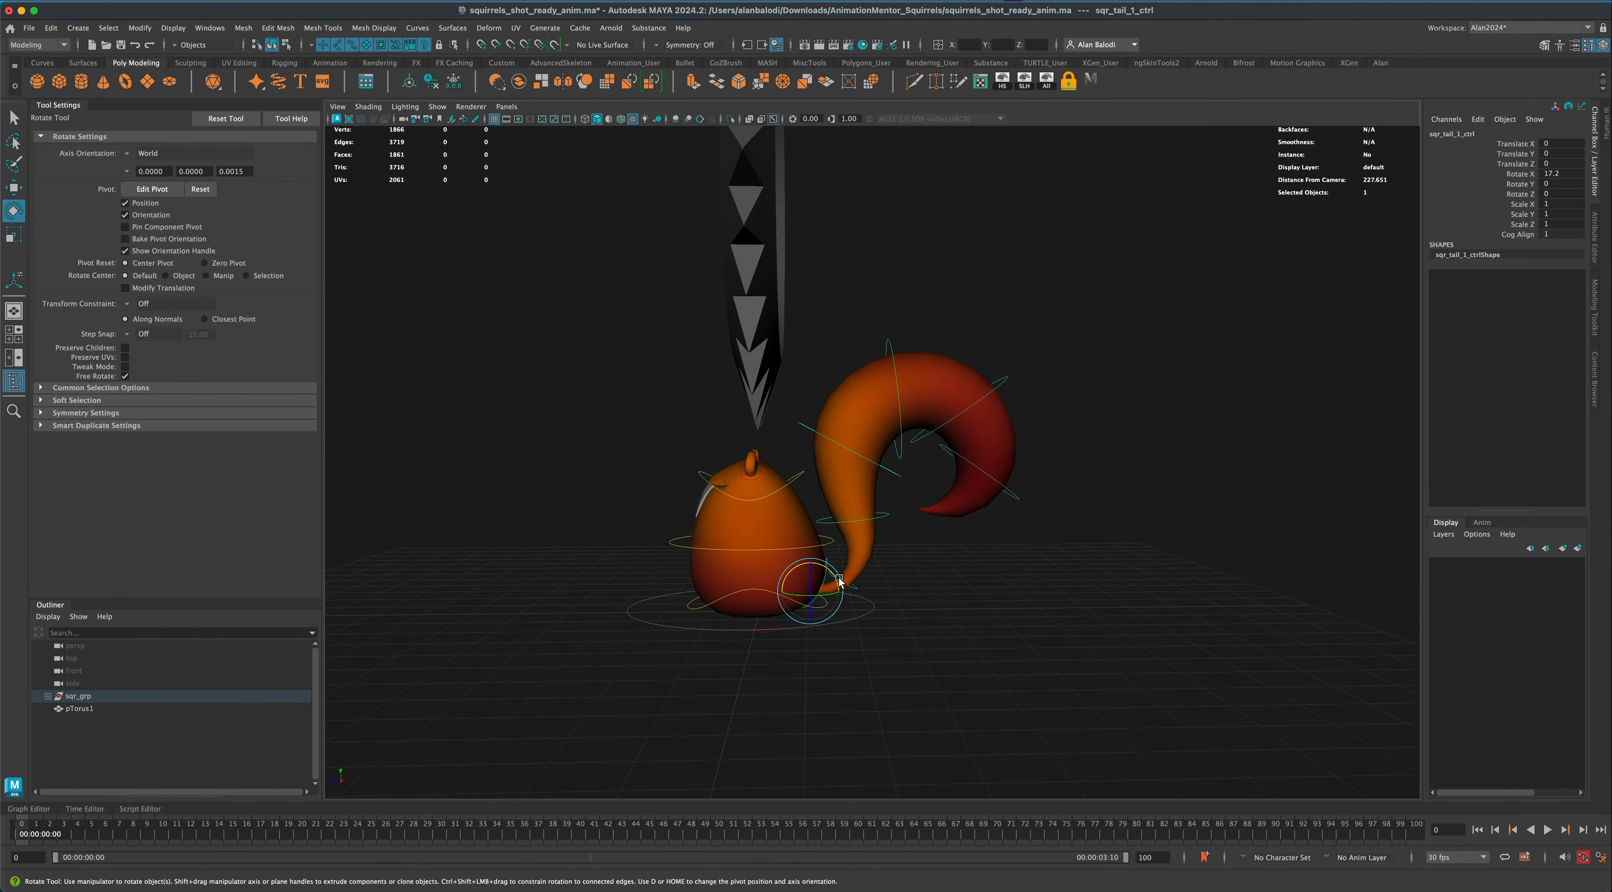
drag(835, 577, 889, 593)
key(super+z)
scroll(927, 615, down, 2)
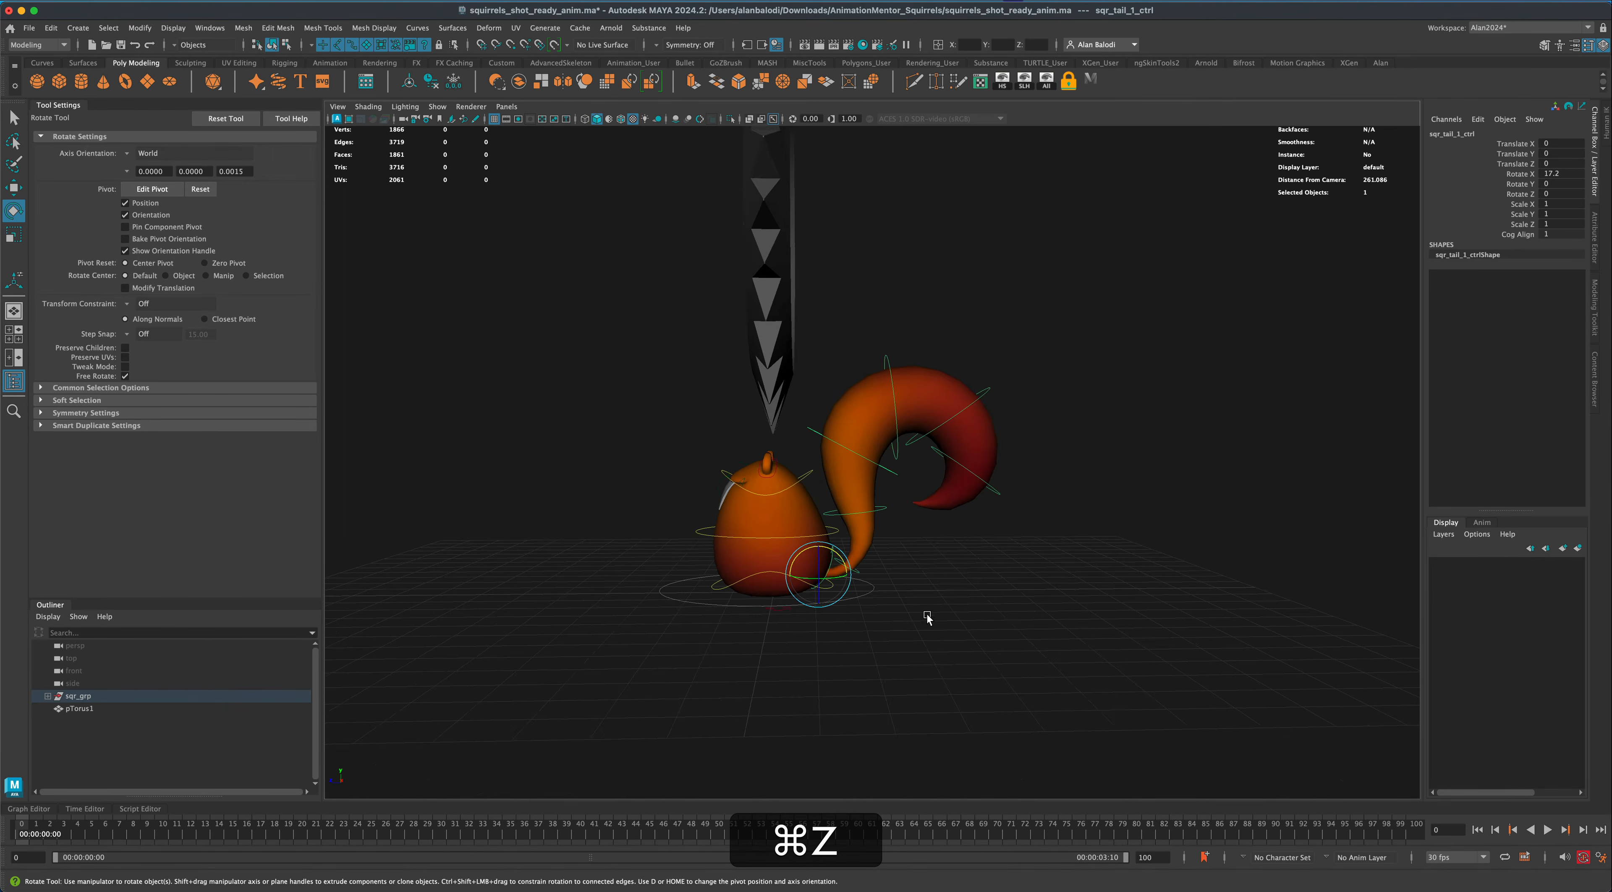
key(alt+super+z)
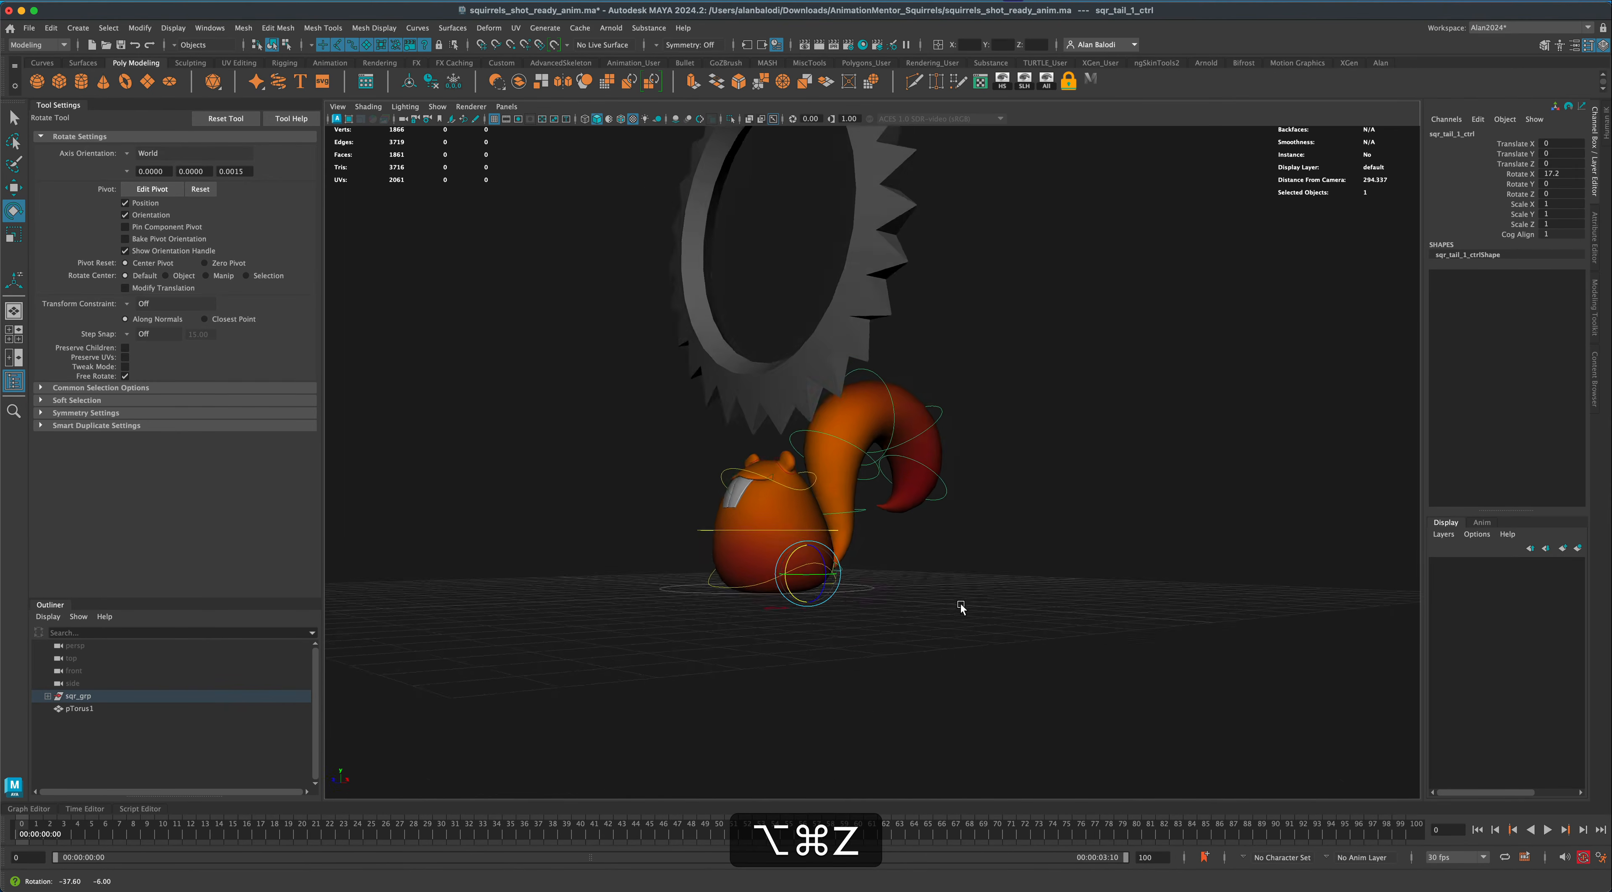
Try moving the bottom control beneath the squirrel's body about 10.2 units downward, and undo the move.
click(770, 613)
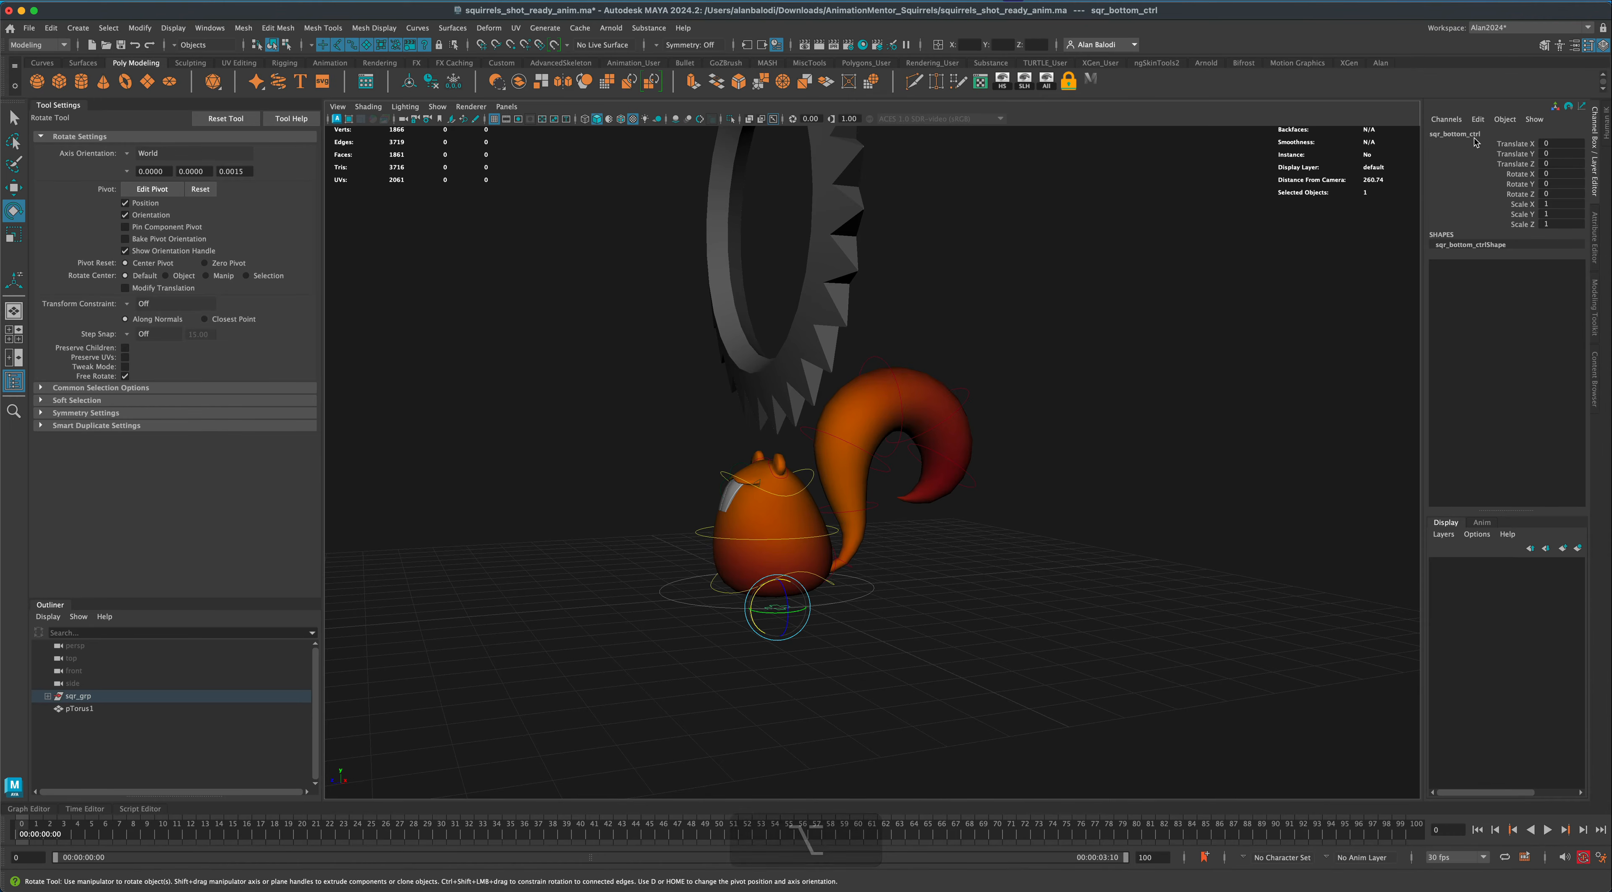
alt+drag(979, 586, 884, 586)
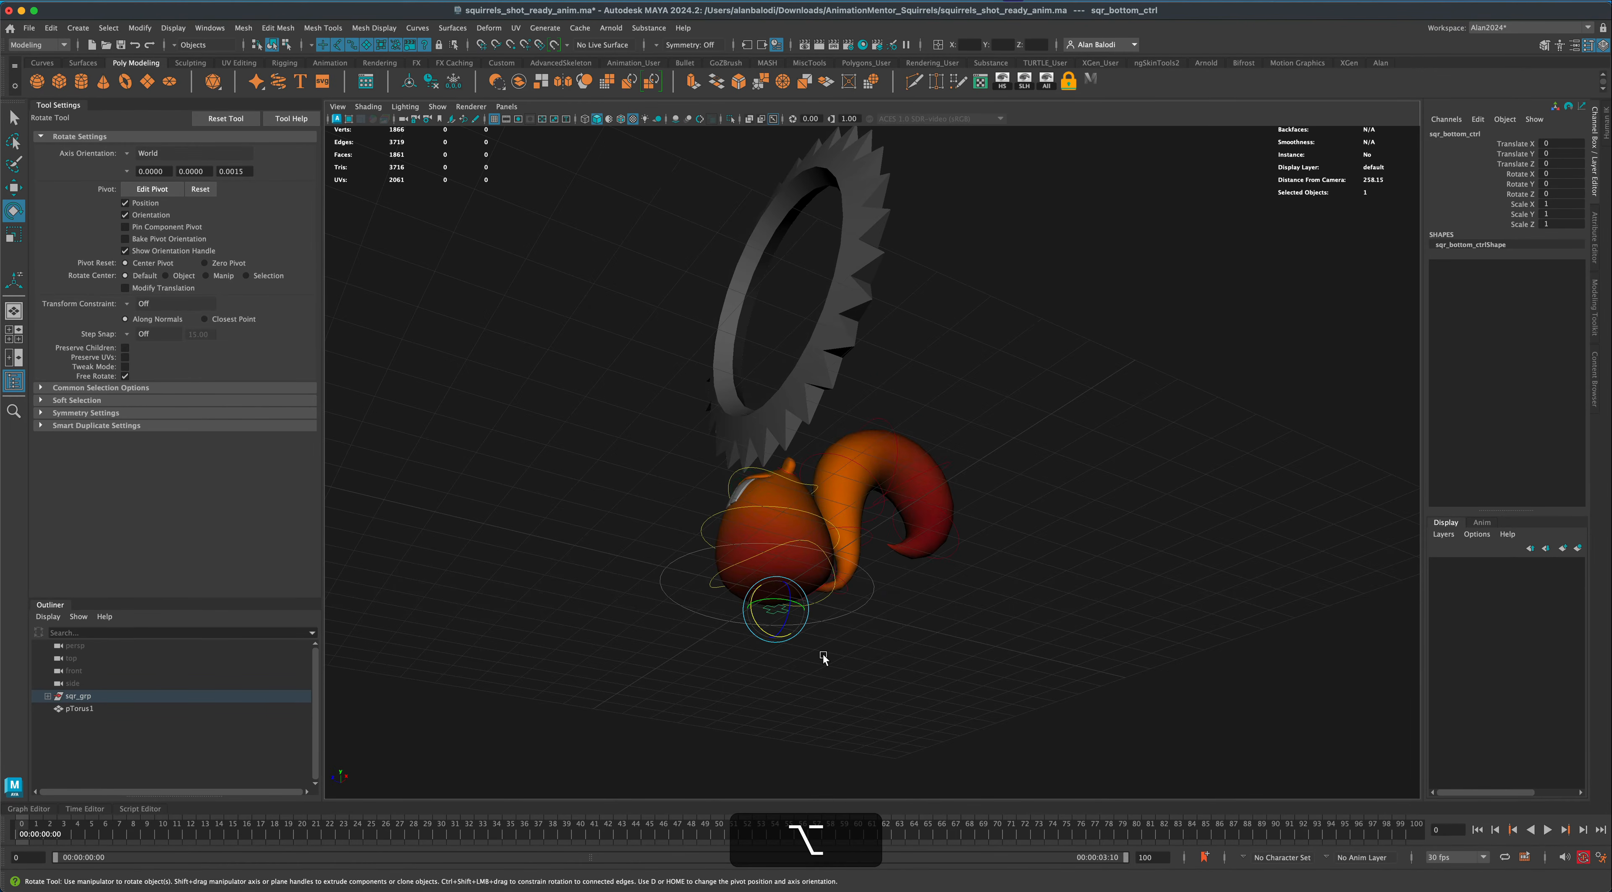
alt+drag(824, 657, 859, 651)
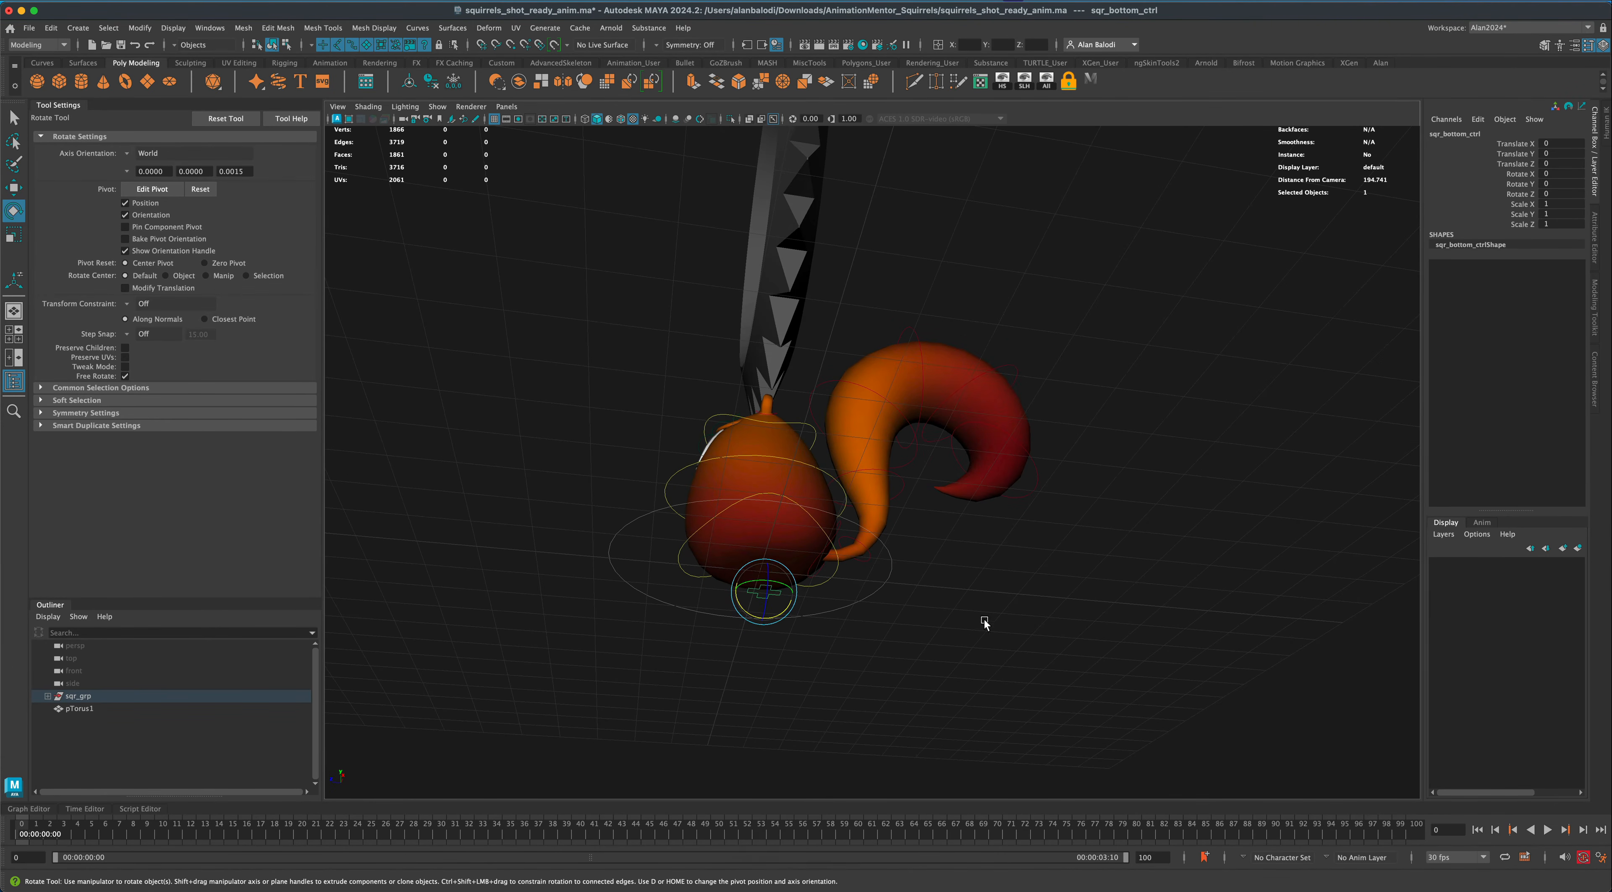
alt+drag(985, 623, 1026, 658)
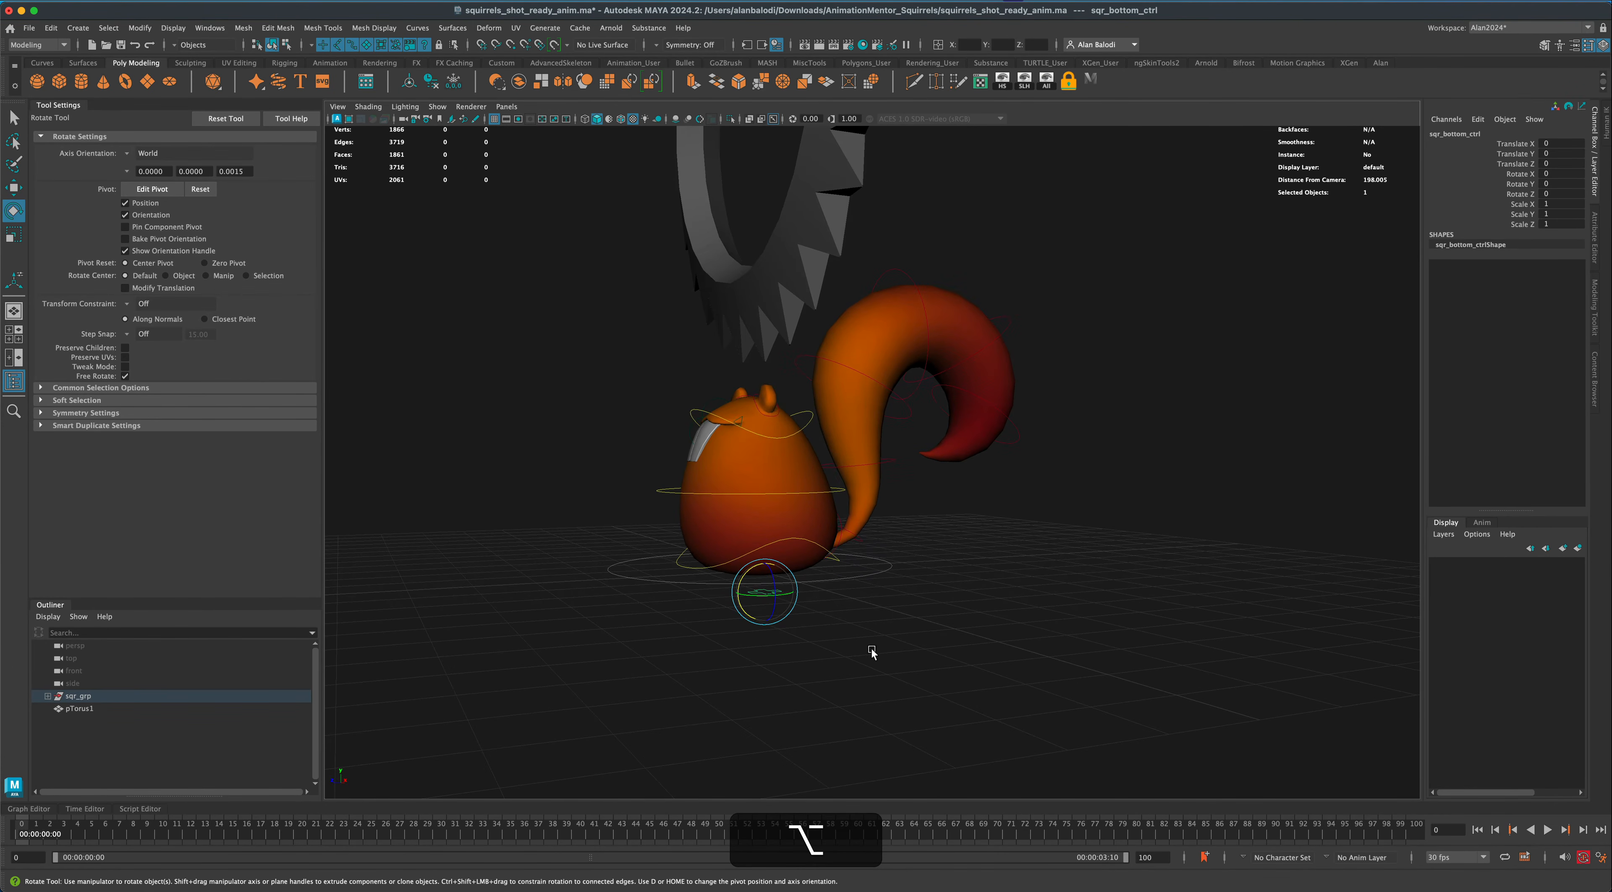
alt+drag(872, 652, 770, 596)
alt+drag(848, 640, 902, 613)
key(w)
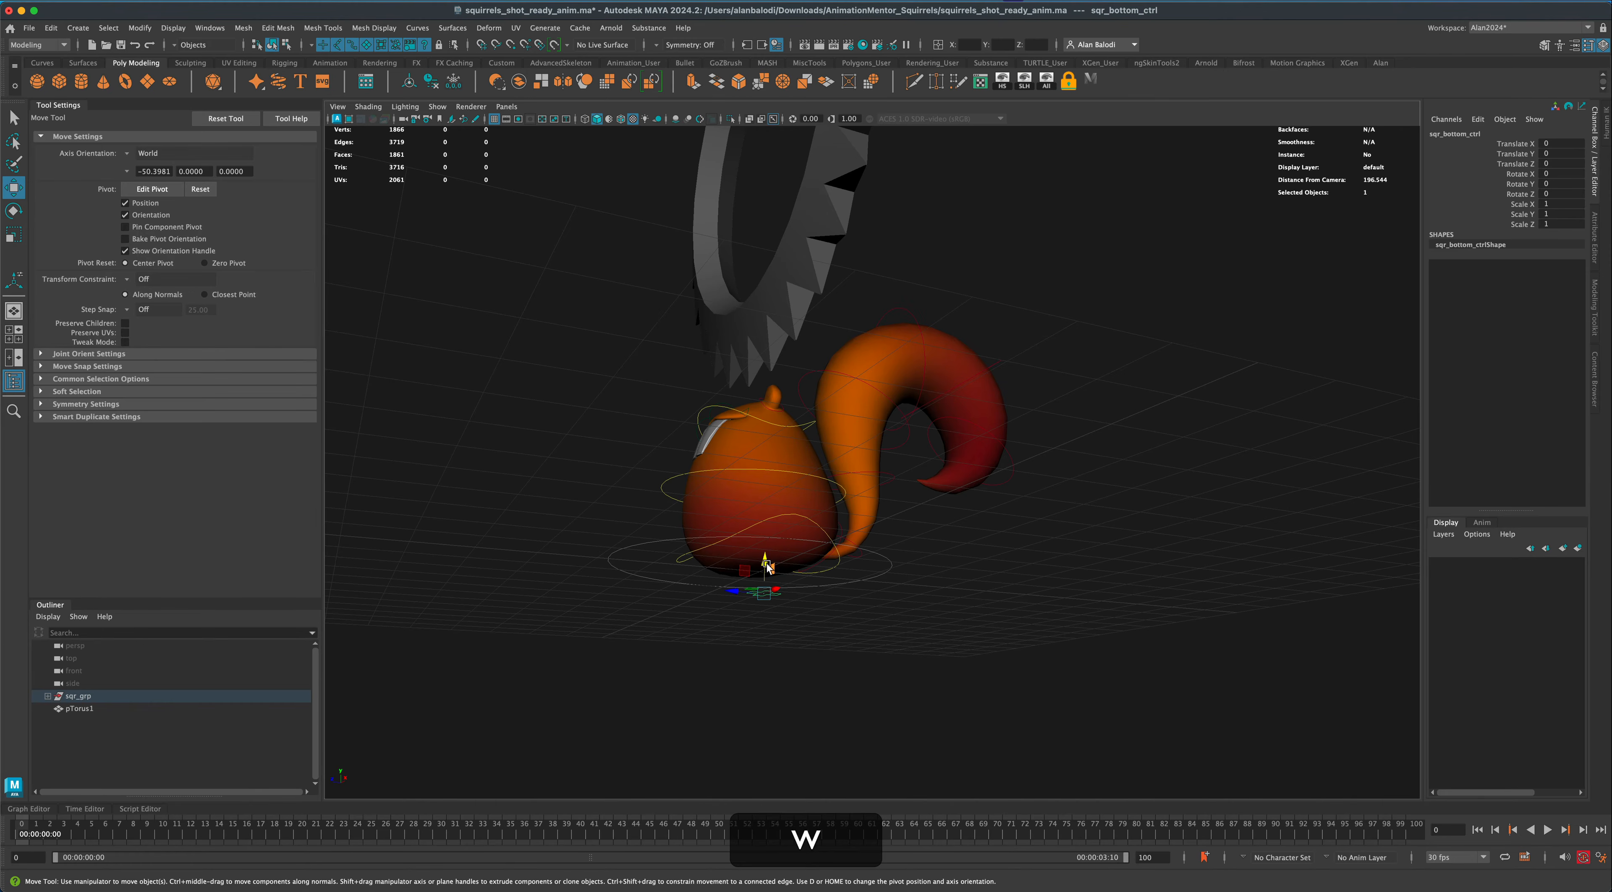
mouse_move(768, 566)
mouse_down()
mouse_move(767, 605)
mouse_move(766, 568)
mouse_move(777, 595)
mouse_up()
key(super+z)
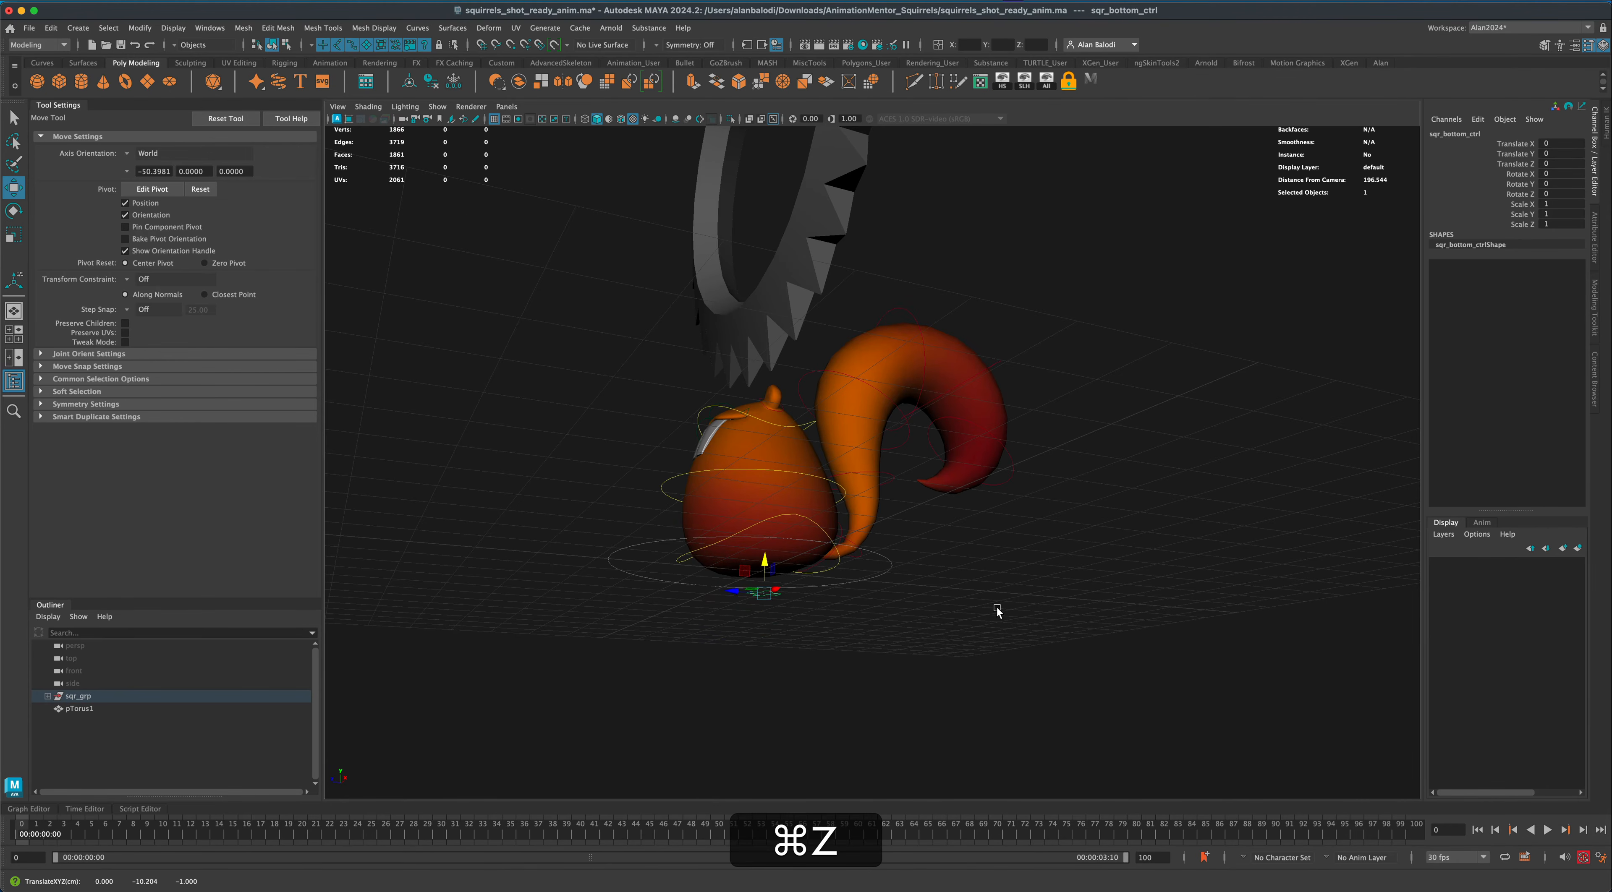
Move the squirrel's root control along the Z axis to about -90.7, away from the ring.
alt+drag(960, 533, 929, 619)
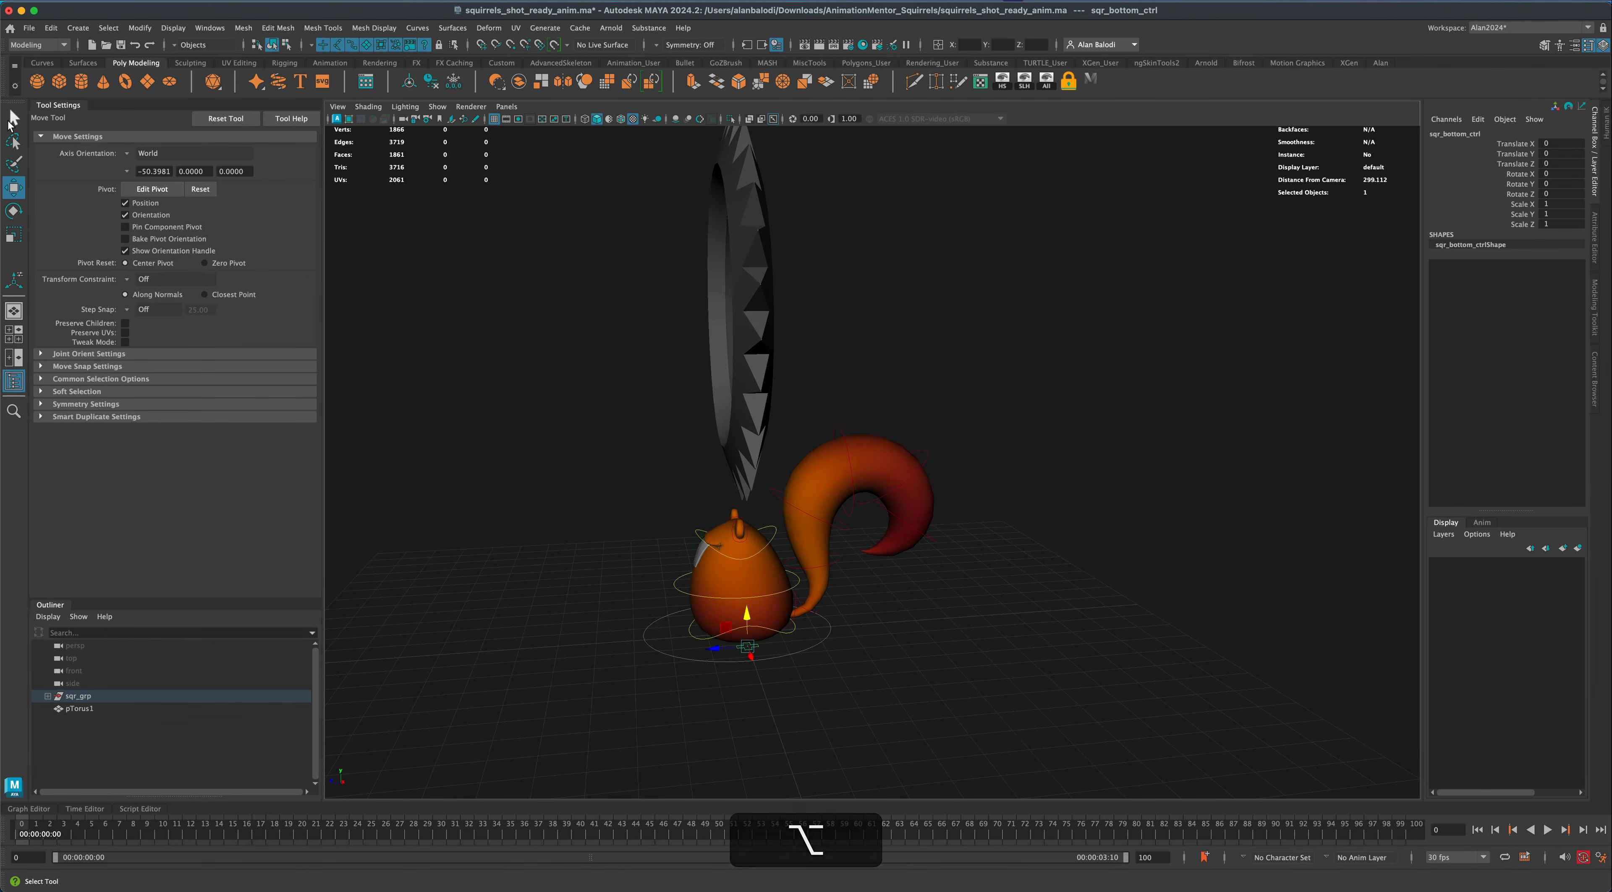
click(13, 118)
click(556, 576)
drag(657, 665, 655, 664)
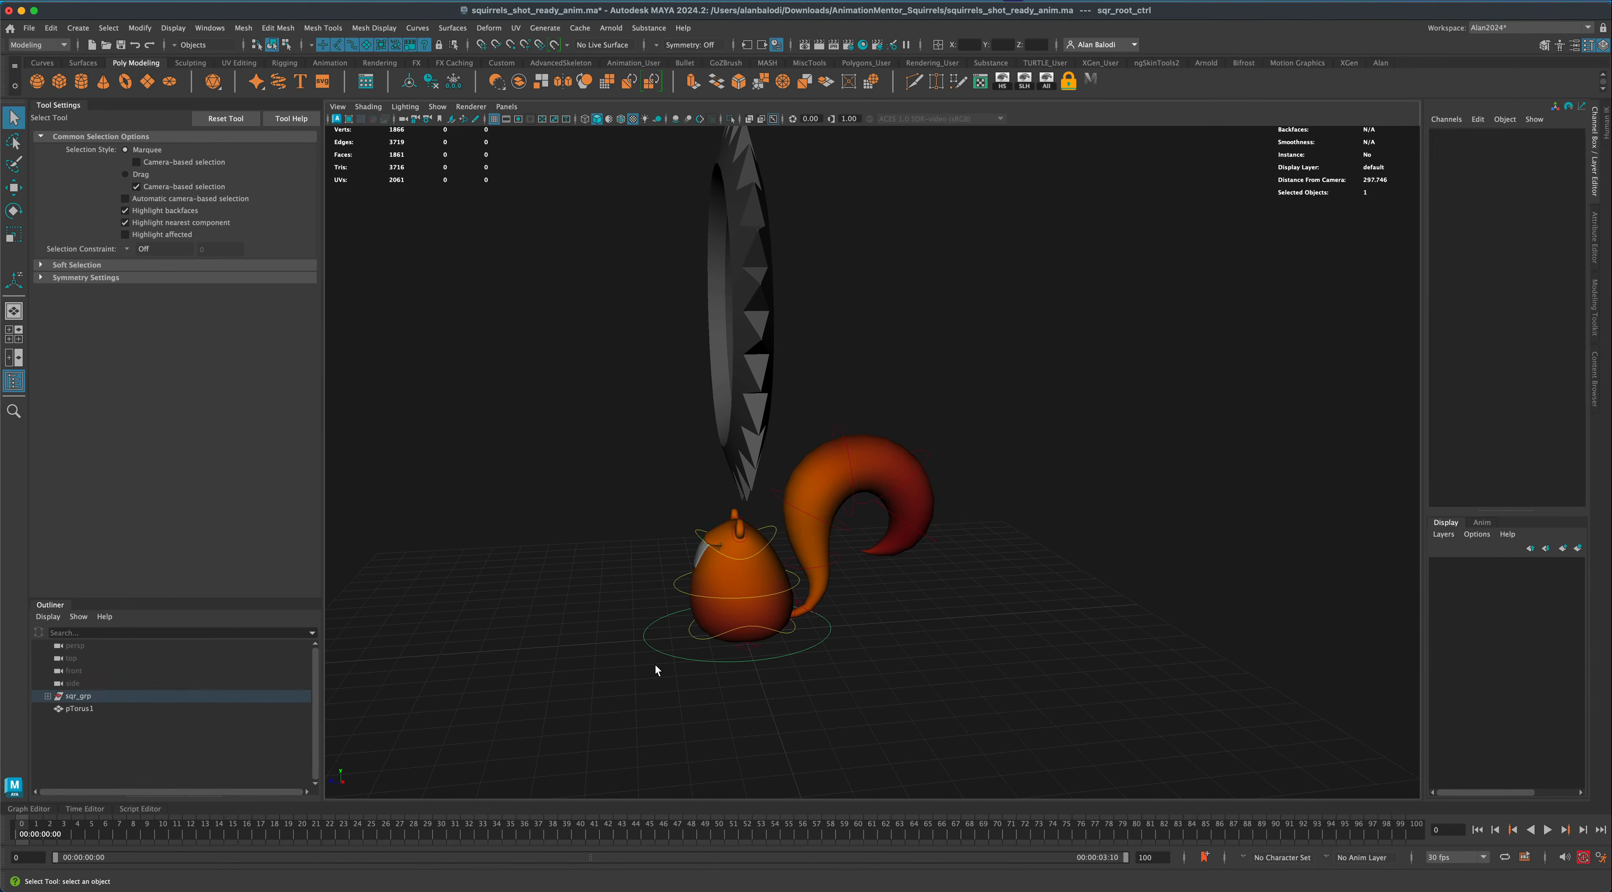
key(w)
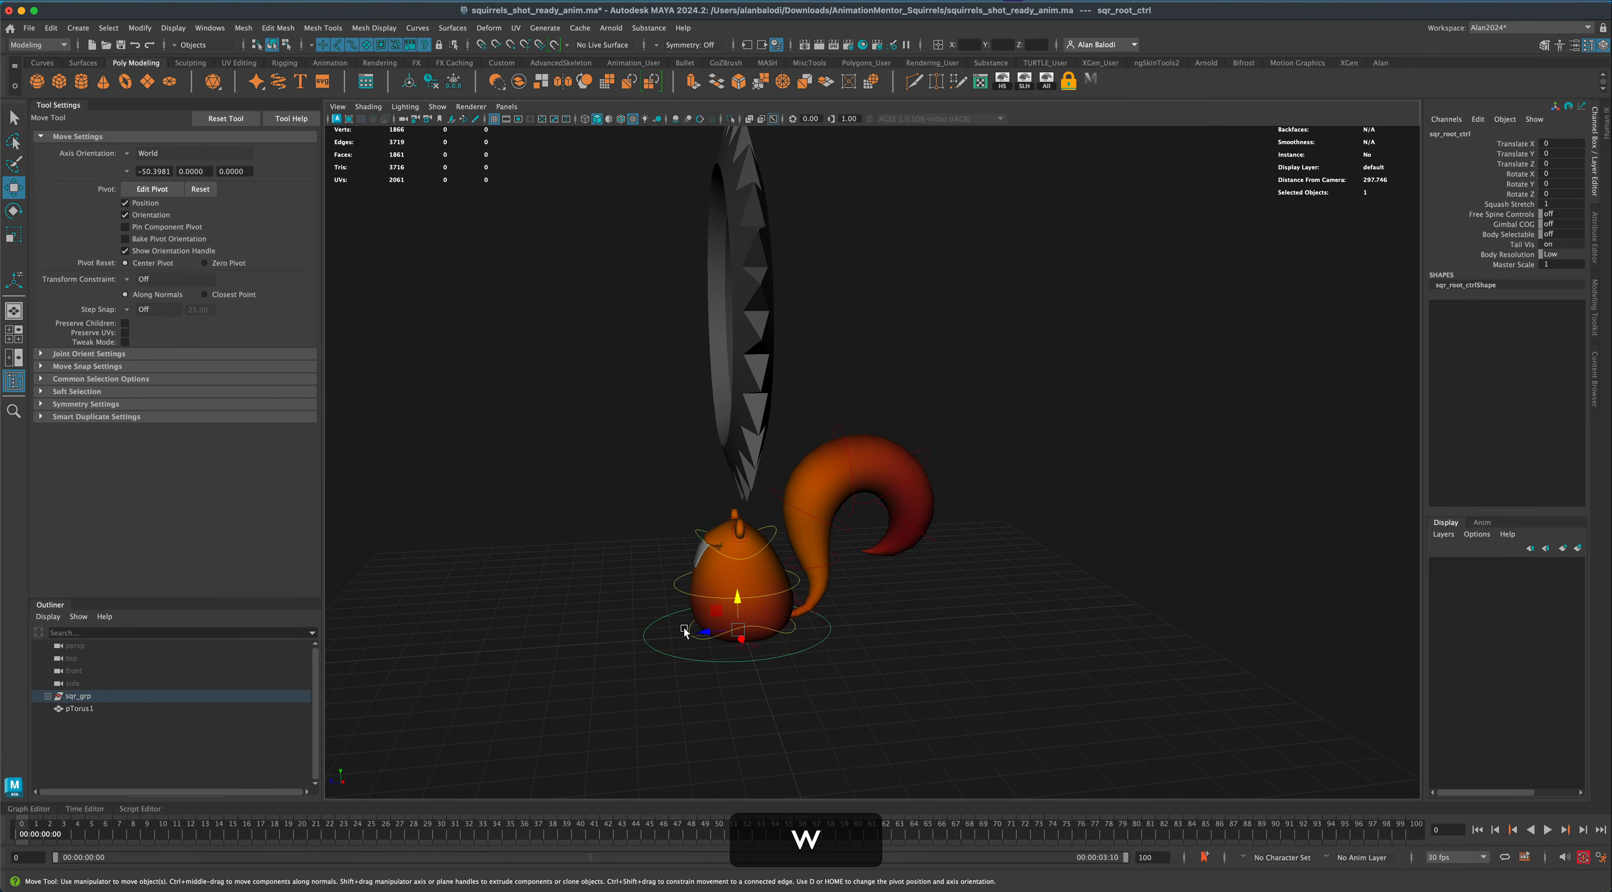
drag(711, 632, 1018, 618)
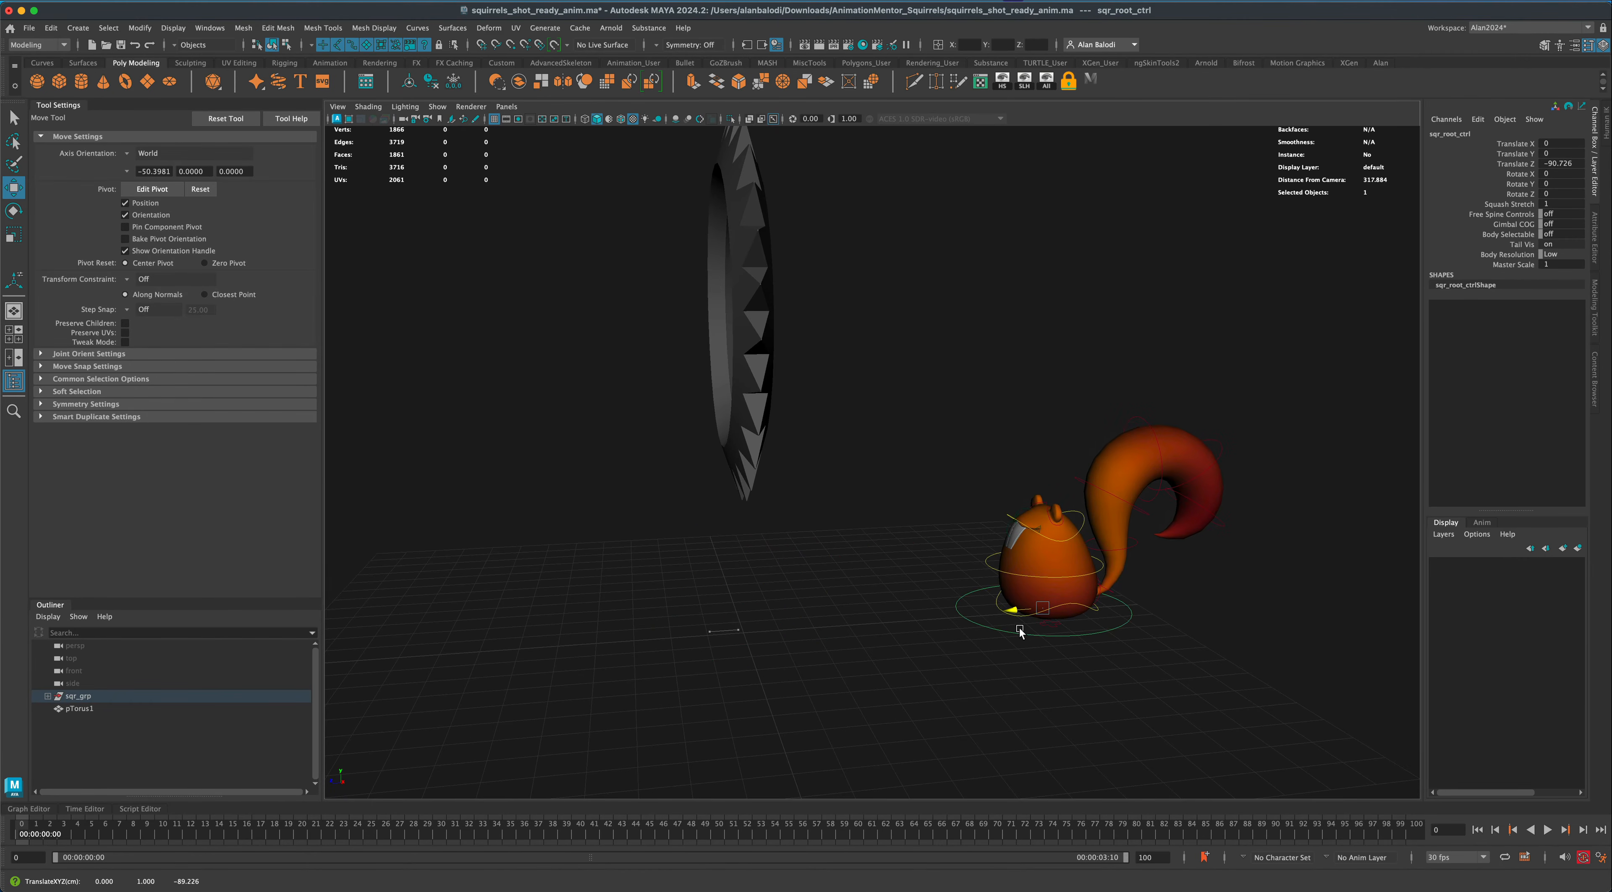
alt+drag(744, 320, 780, 354)
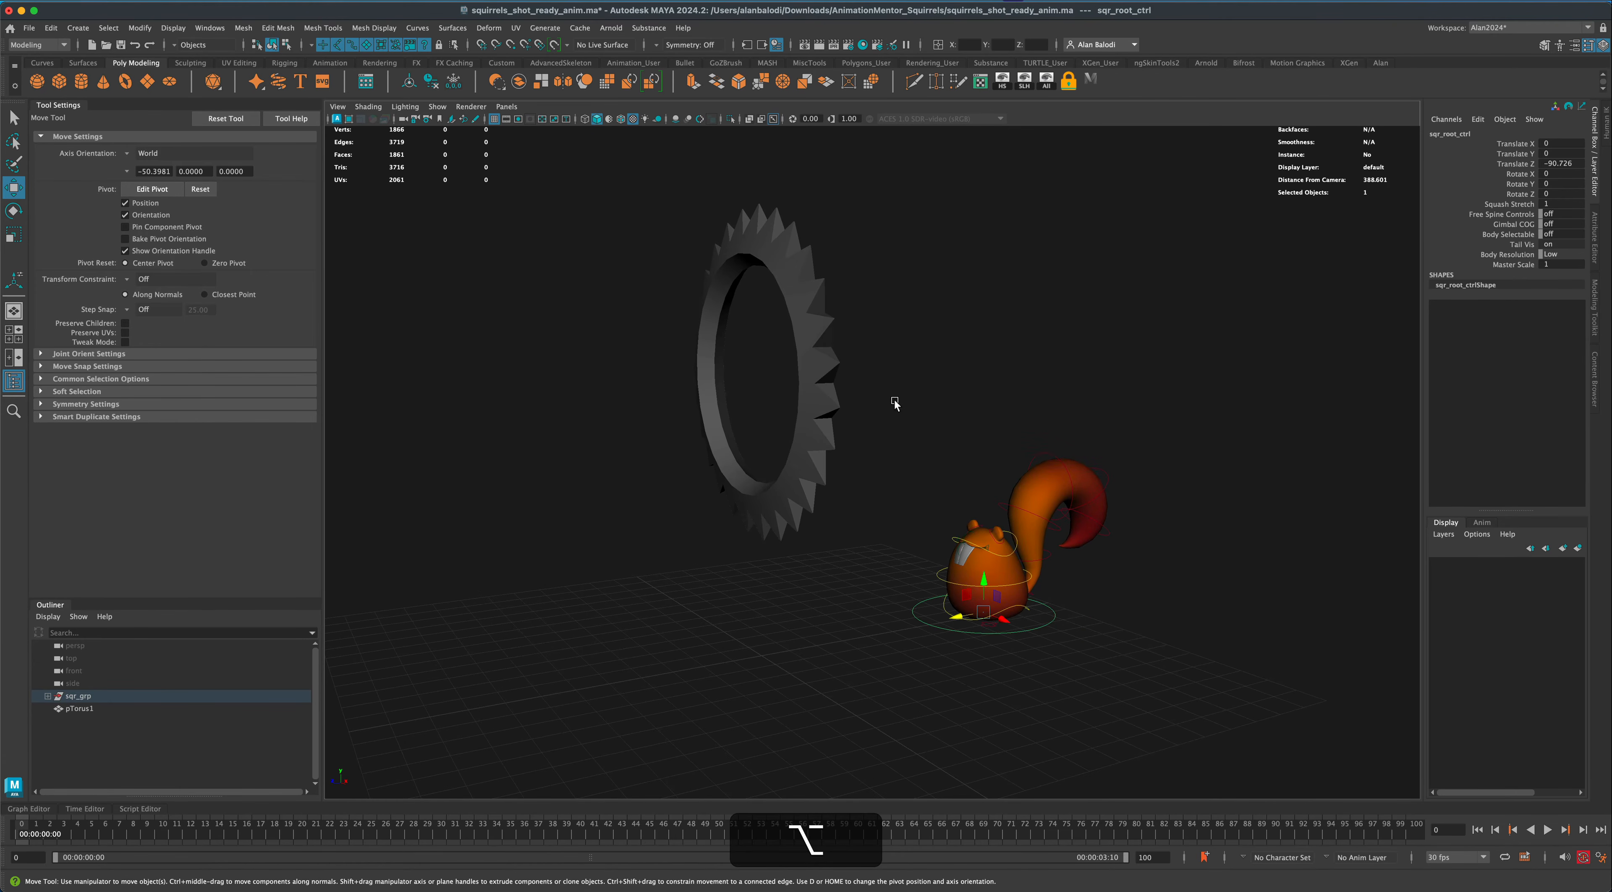
Extrude the face loops on both flat sides of the spiked ring with a local Z translation of 2.42, and return to object mode.
alt+drag(895, 403, 913, 404)
click(845, 404)
alt+middle_drag(897, 397, 897, 442)
scroll(897, 442, up, 3)
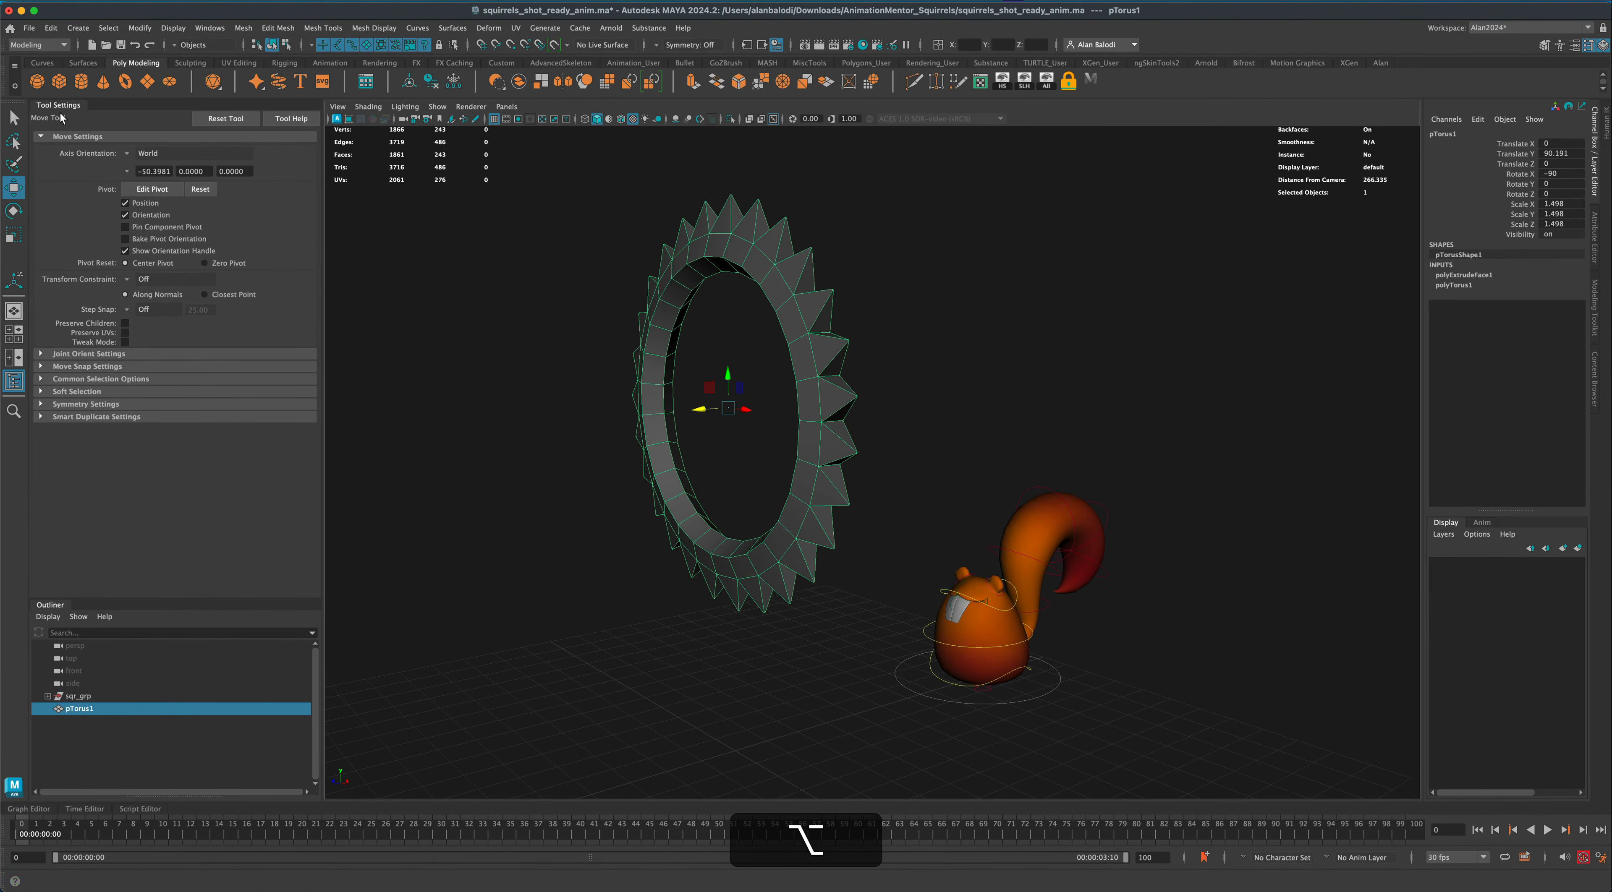
click(14, 117)
right_click(791, 320)
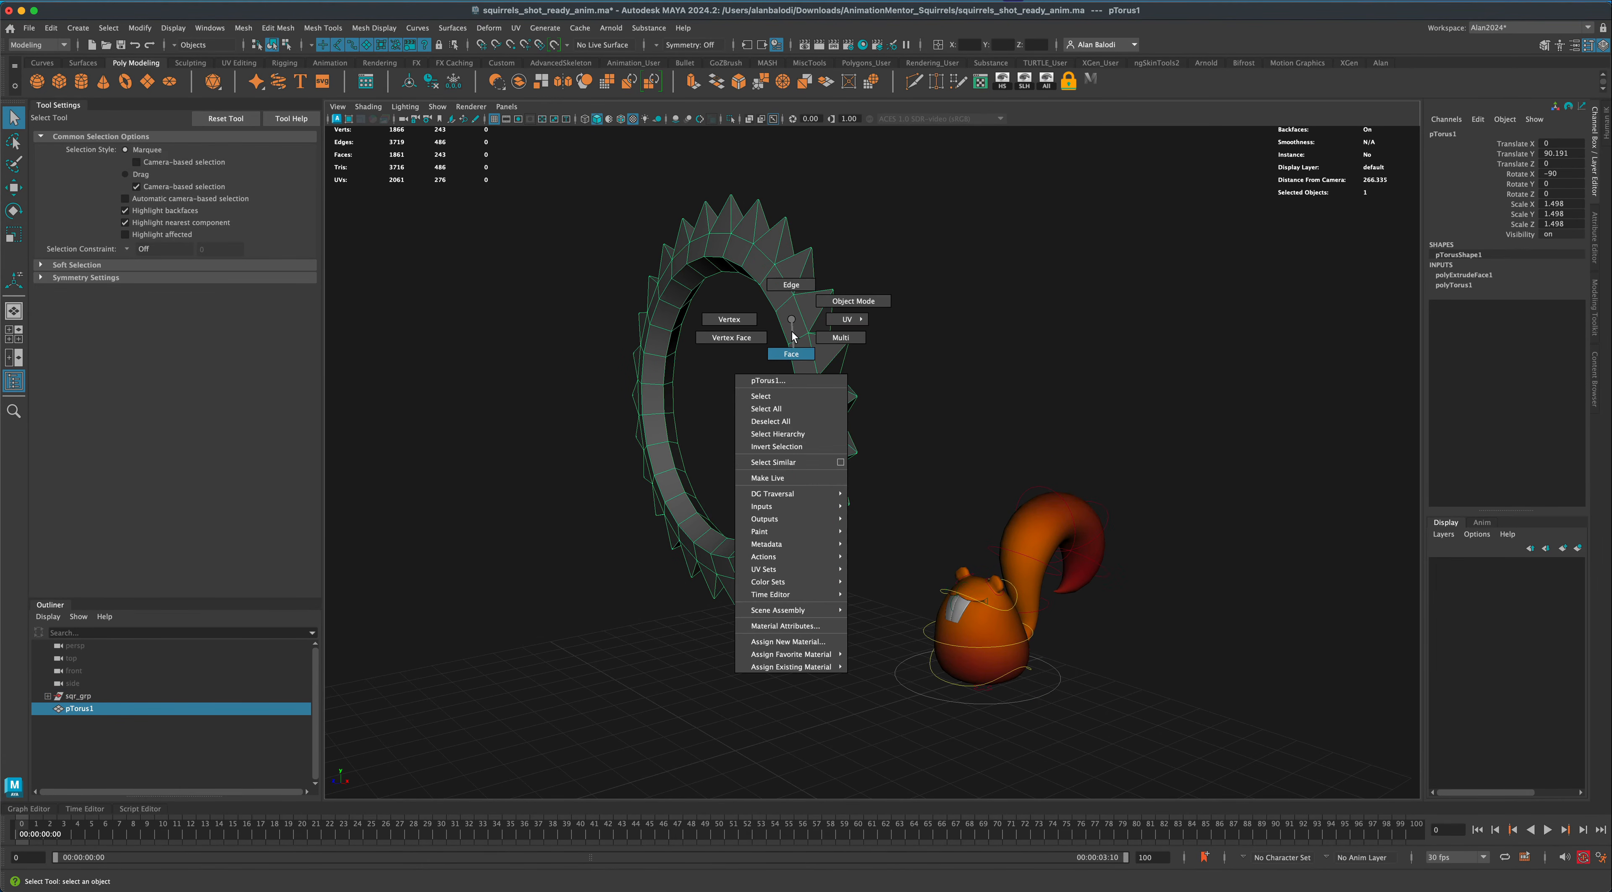
right_drag(791, 332, 791, 334)
click(792, 326)
shift+double_click(774, 290)
alt+shift+drag(942, 332, 494, 295)
shift+double_click(691, 279)
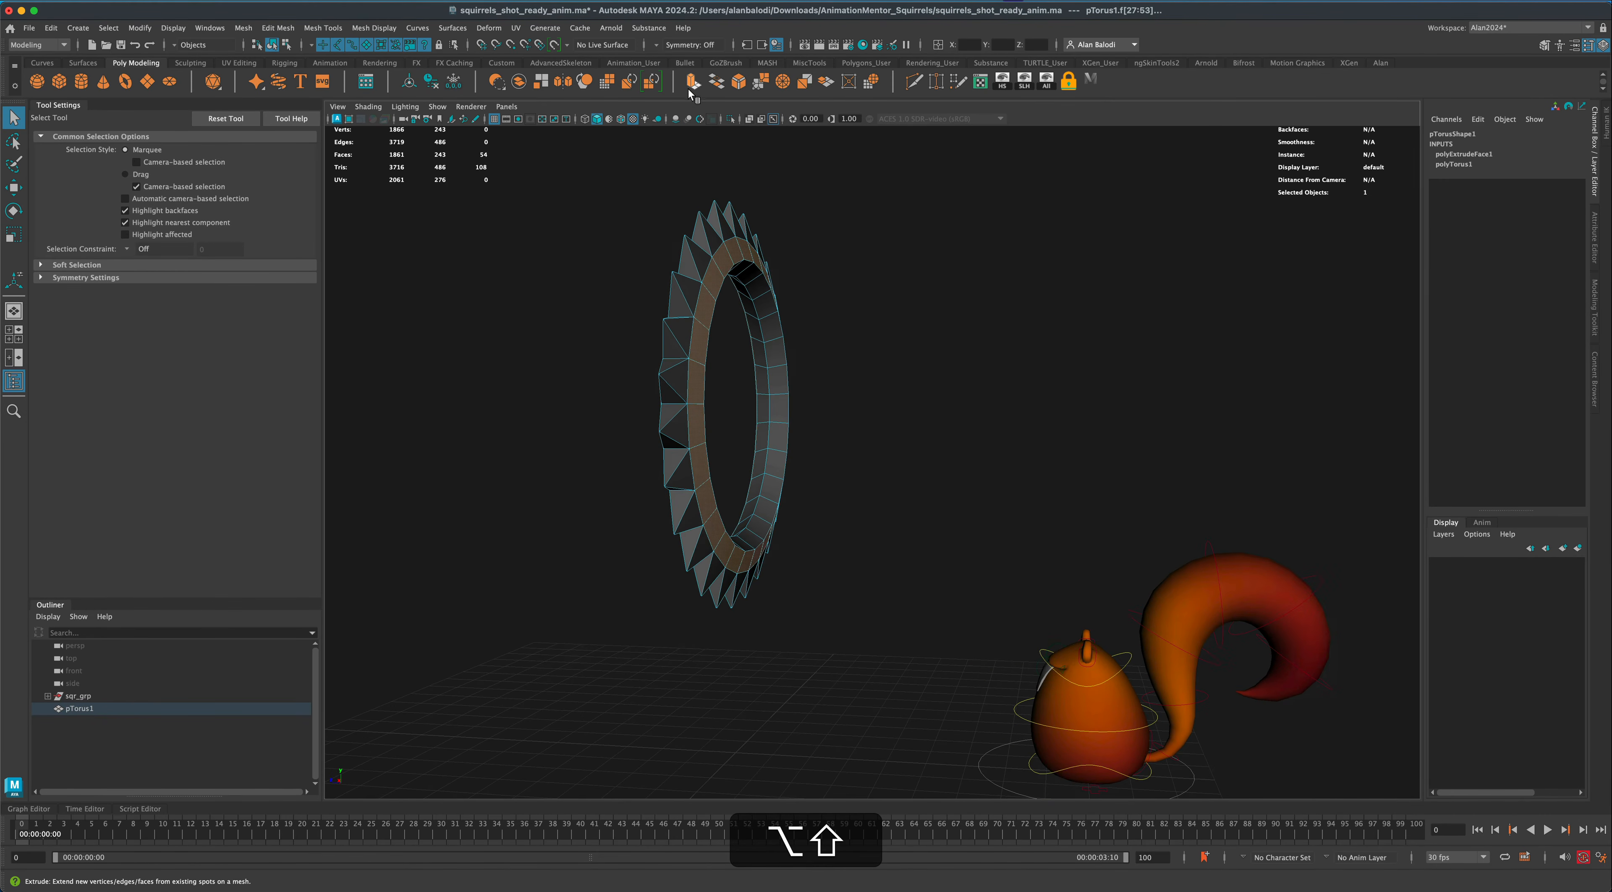
click(695, 83)
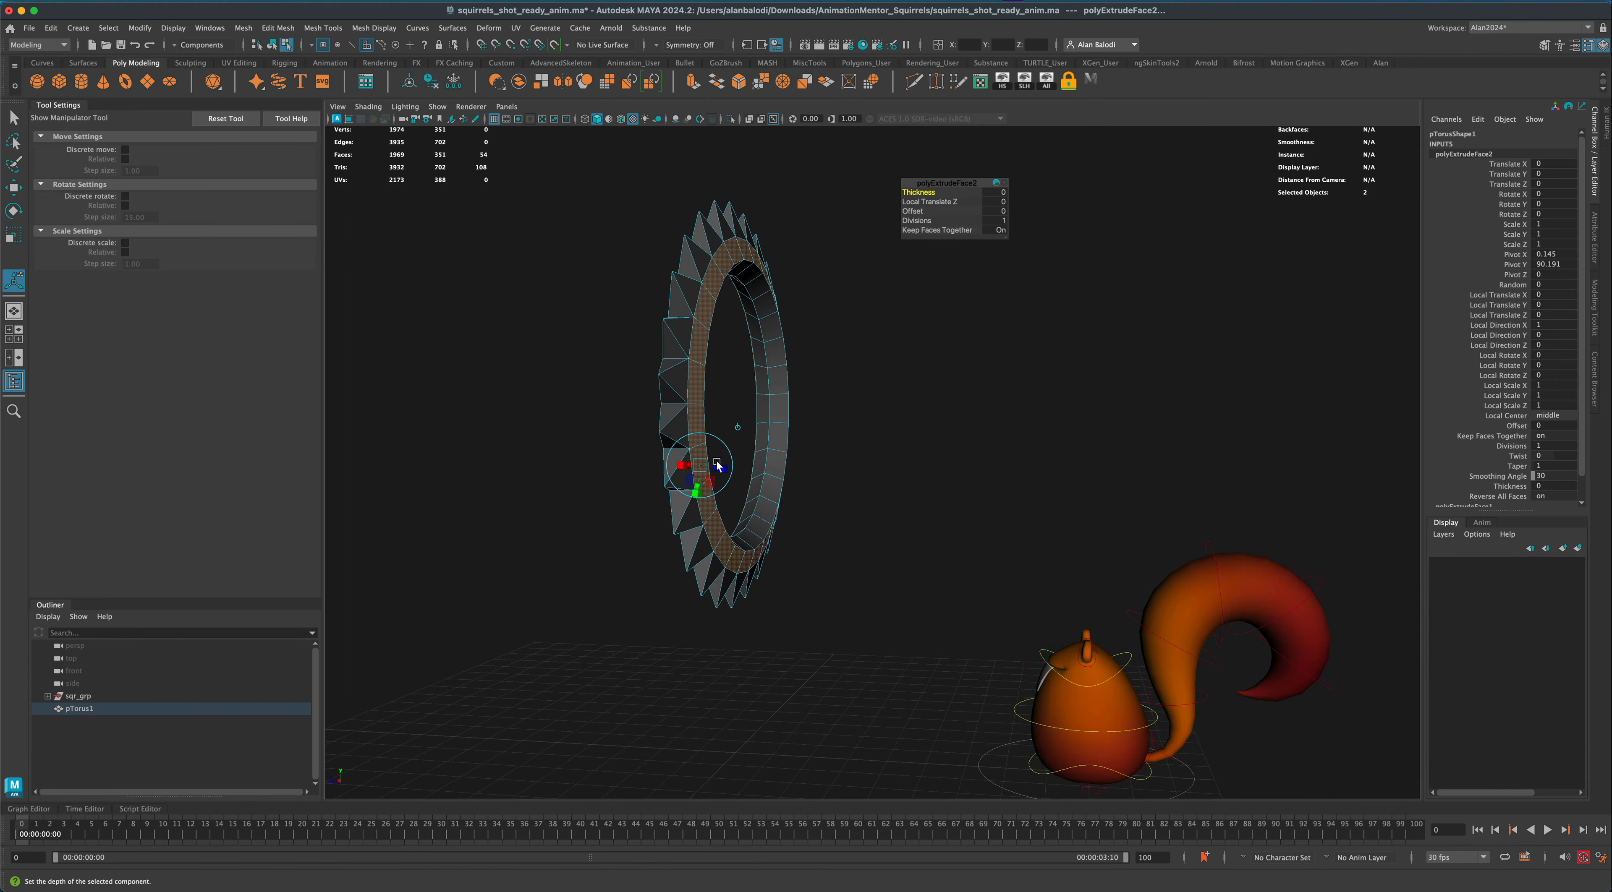
drag(717, 467, 724, 468)
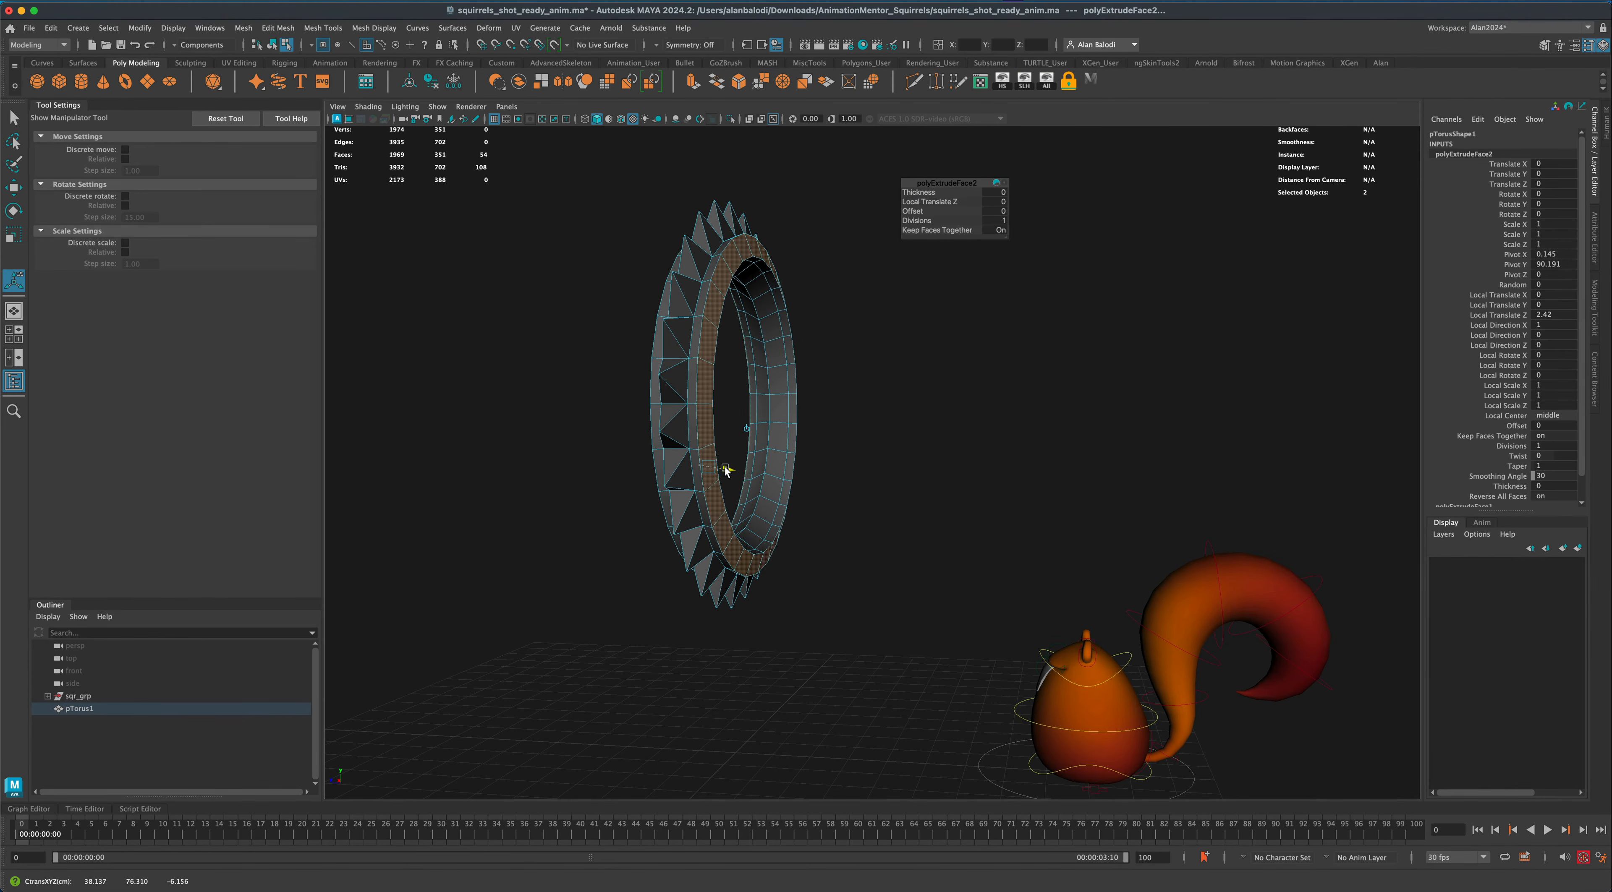
right_drag(714, 318, 775, 300)
click(871, 369)
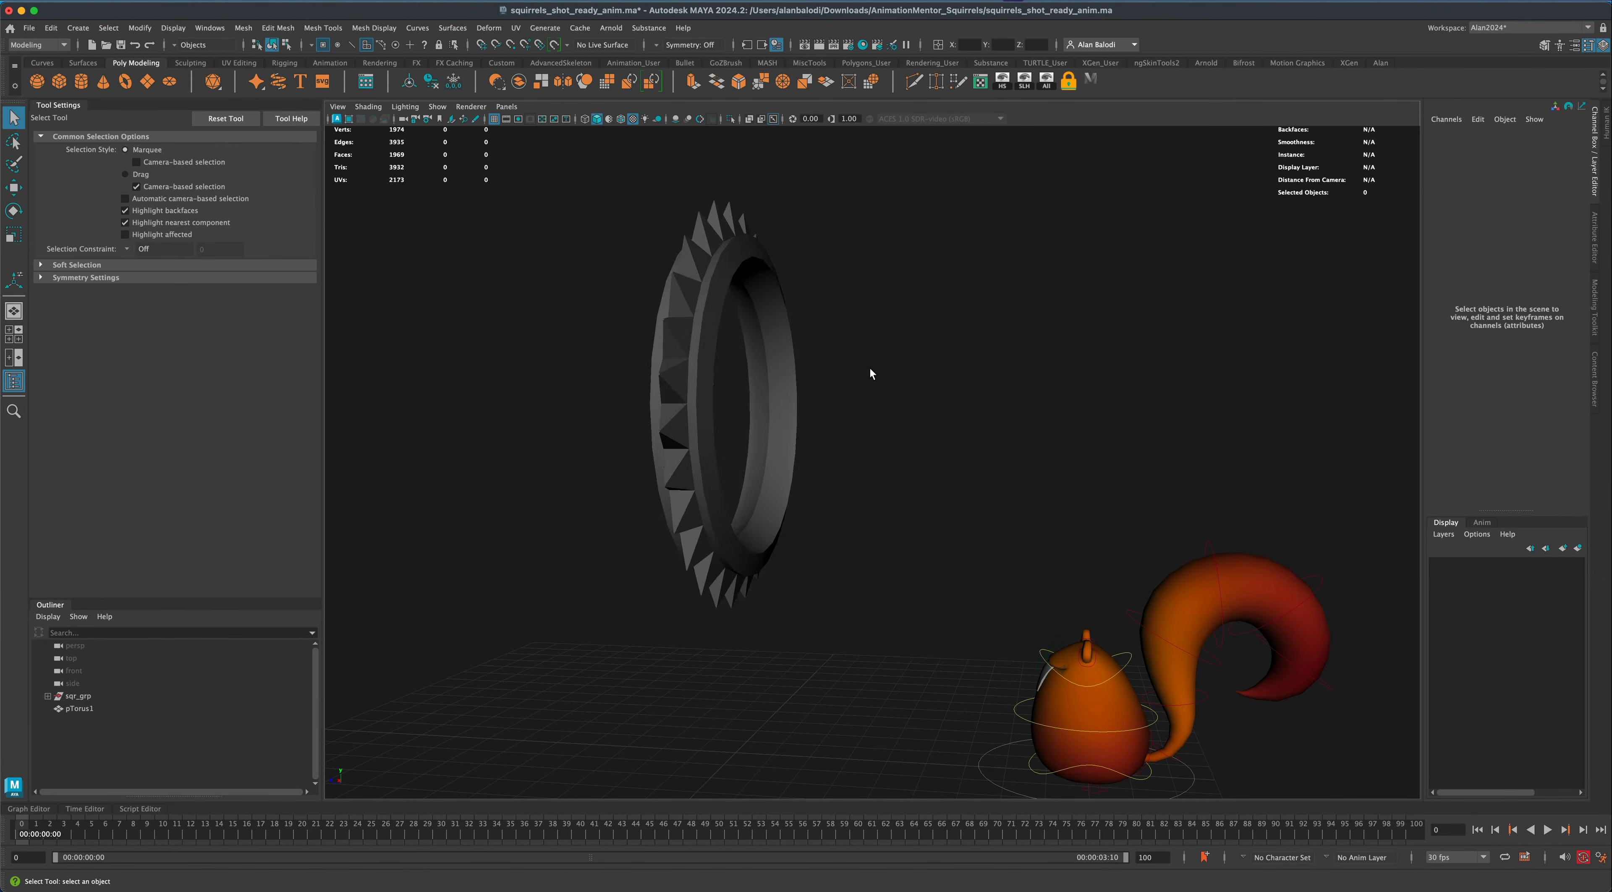
Examine the thickened spiked ring and the squirrel's placement relative to it from several angles.
alt+drag(870, 363, 804, 335)
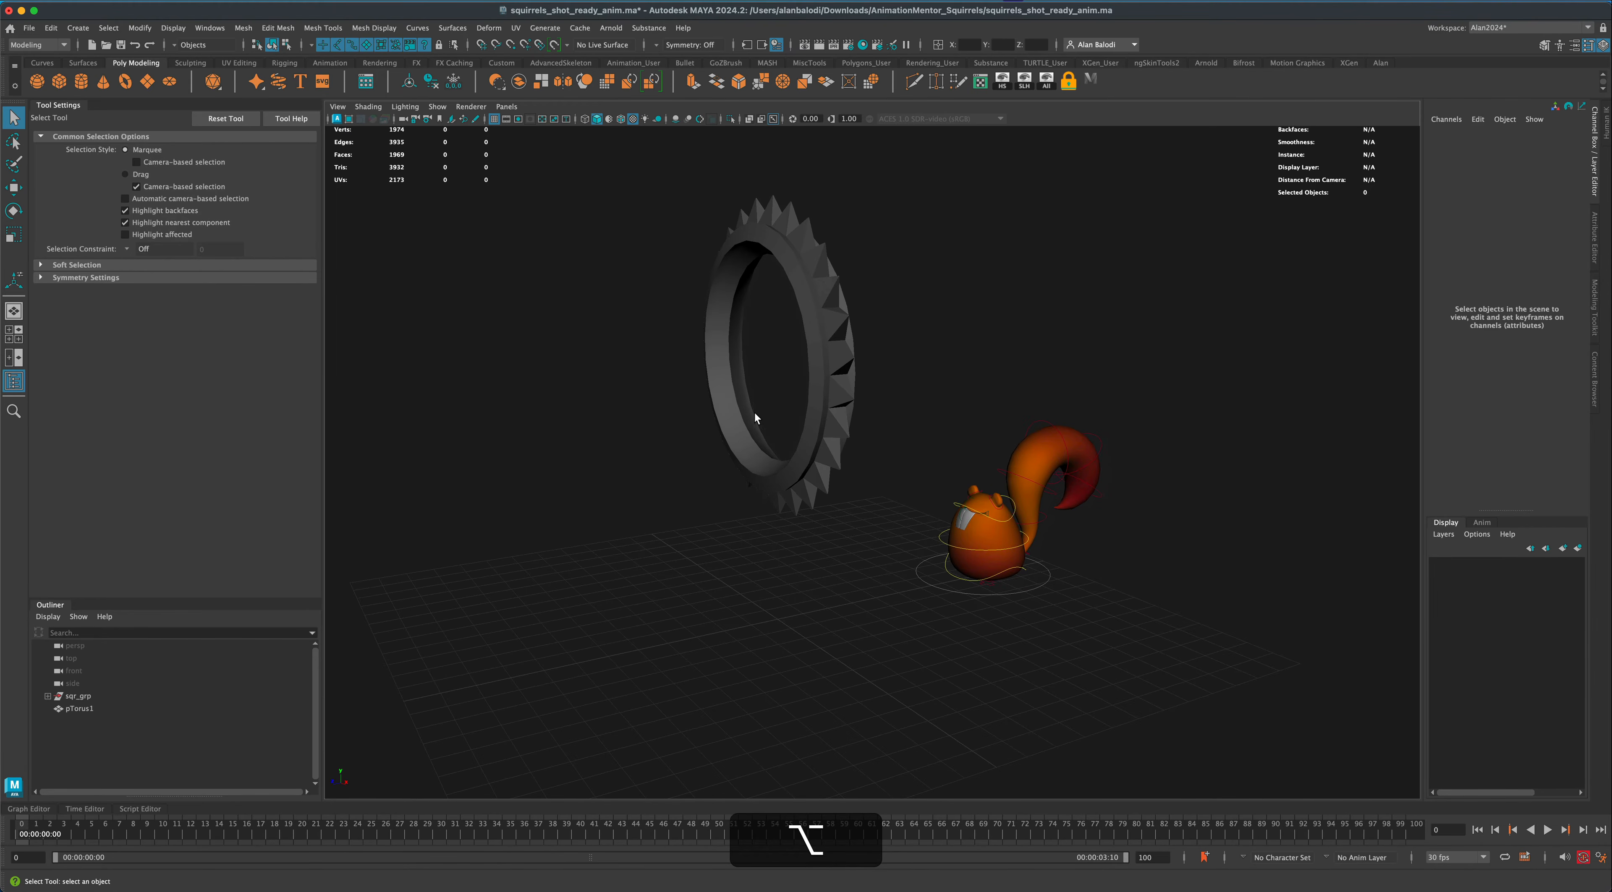
alt+drag(754, 414, 727, 473)
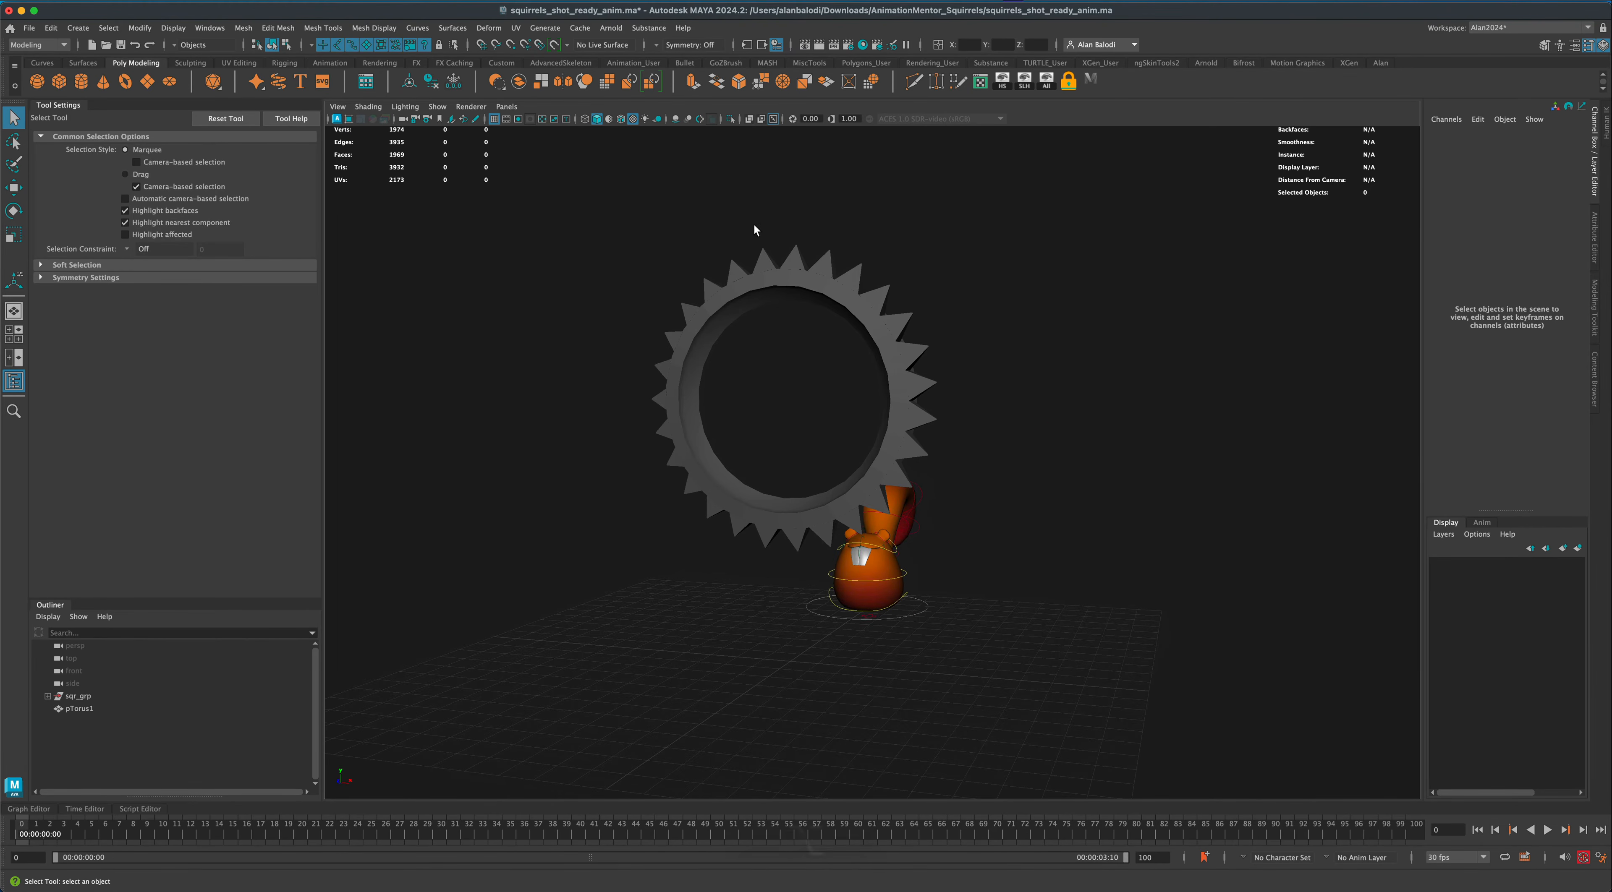
alt+drag(754, 225, 920, 579)
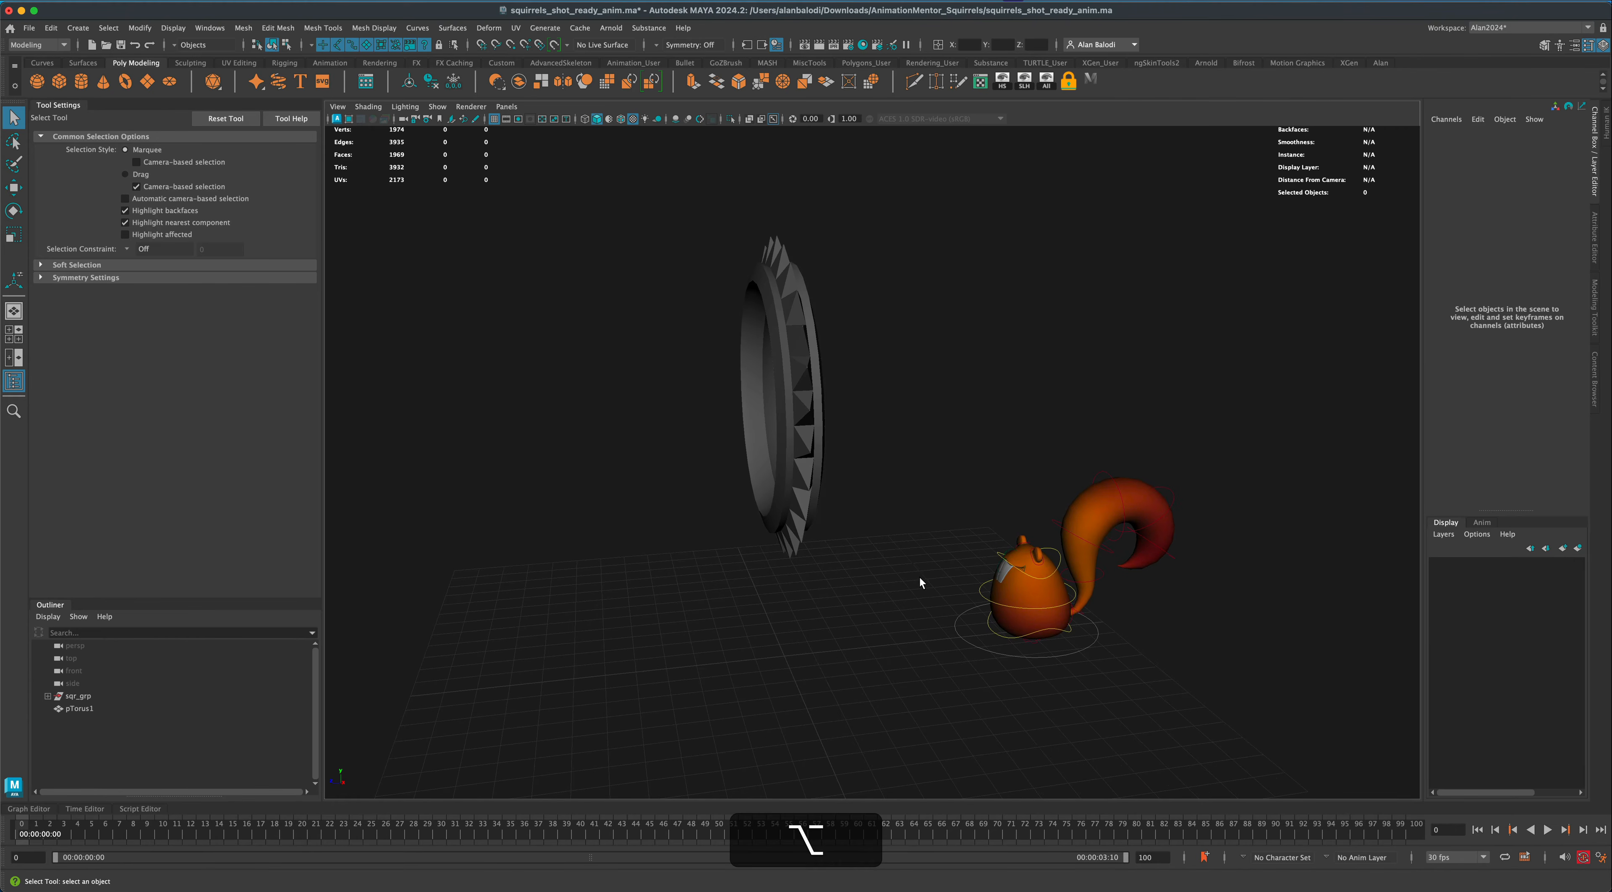
alt+drag(671, 437, 852, 532)
drag(663, 186, 793, 297)
click(23, 191)
click(706, 529)
alt+drag(705, 529, 678, 548)
key(q)
alt+middle_drag(678, 548, 683, 562)
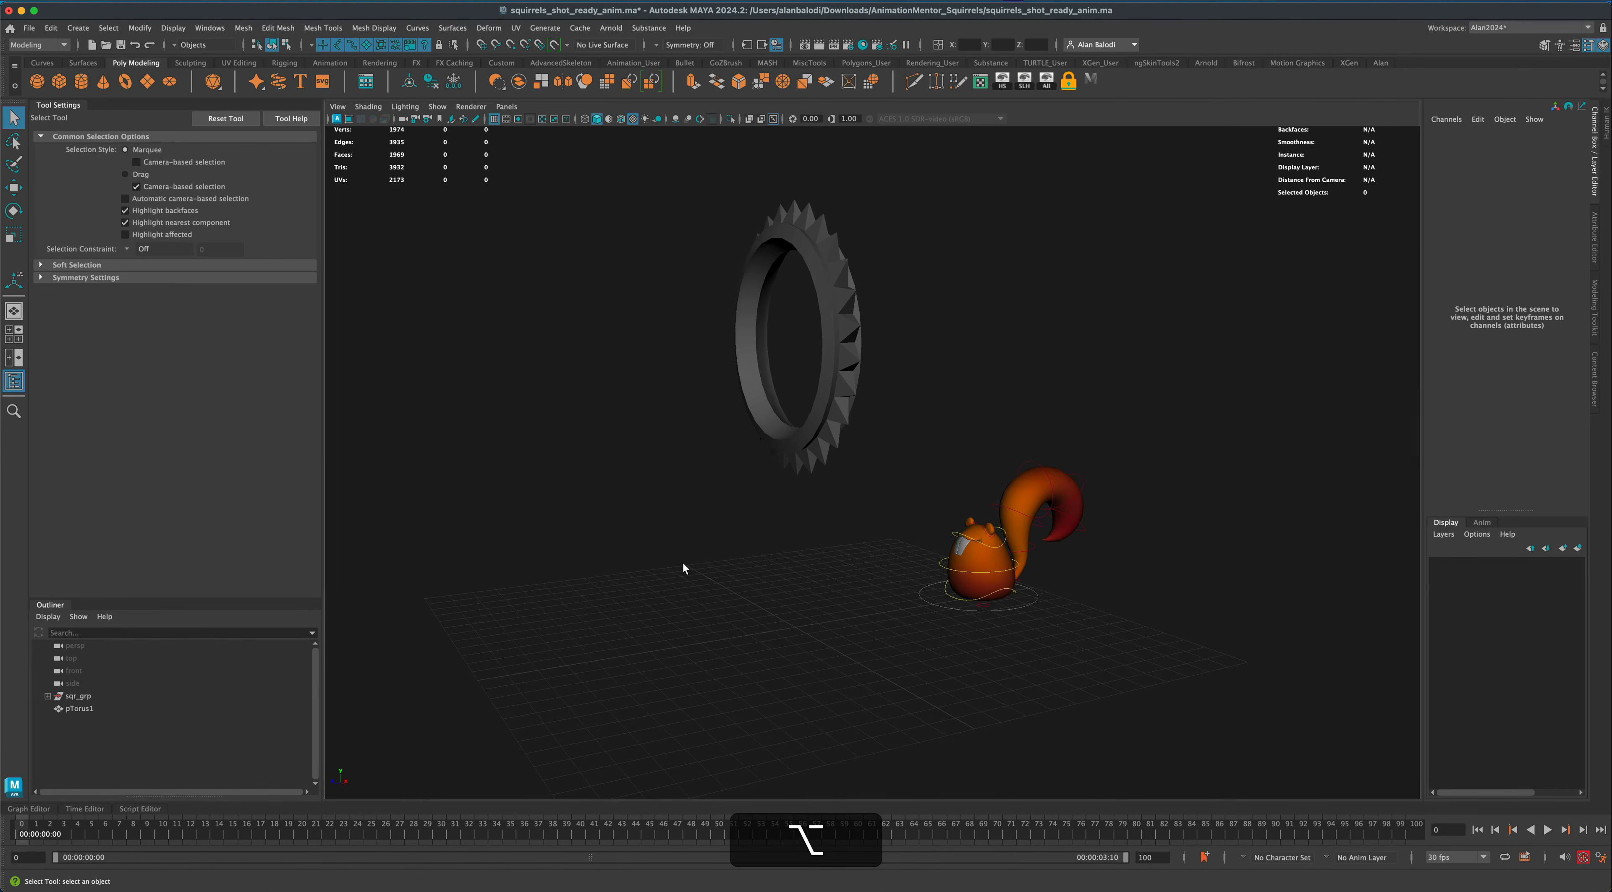
alt+drag(683, 562, 676, 566)
alt+middle_drag(676, 566, 709, 589)
alt+drag(709, 590, 718, 586)
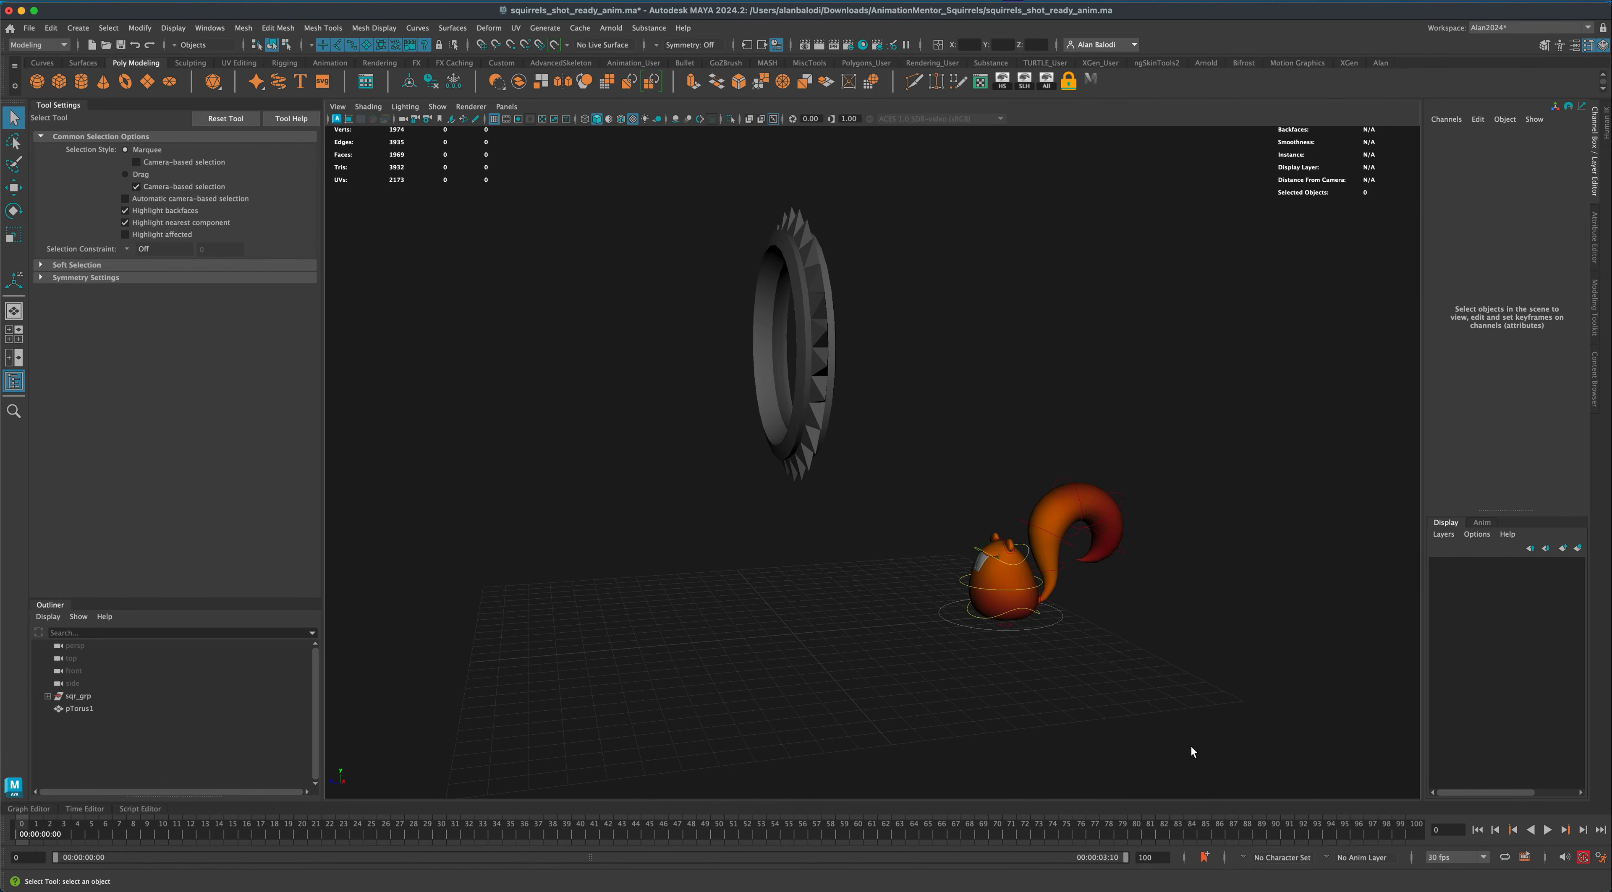
Set the playback speed to 24 fps and the animation end time to frame 24.
alt+drag(1184, 727, 1176, 723)
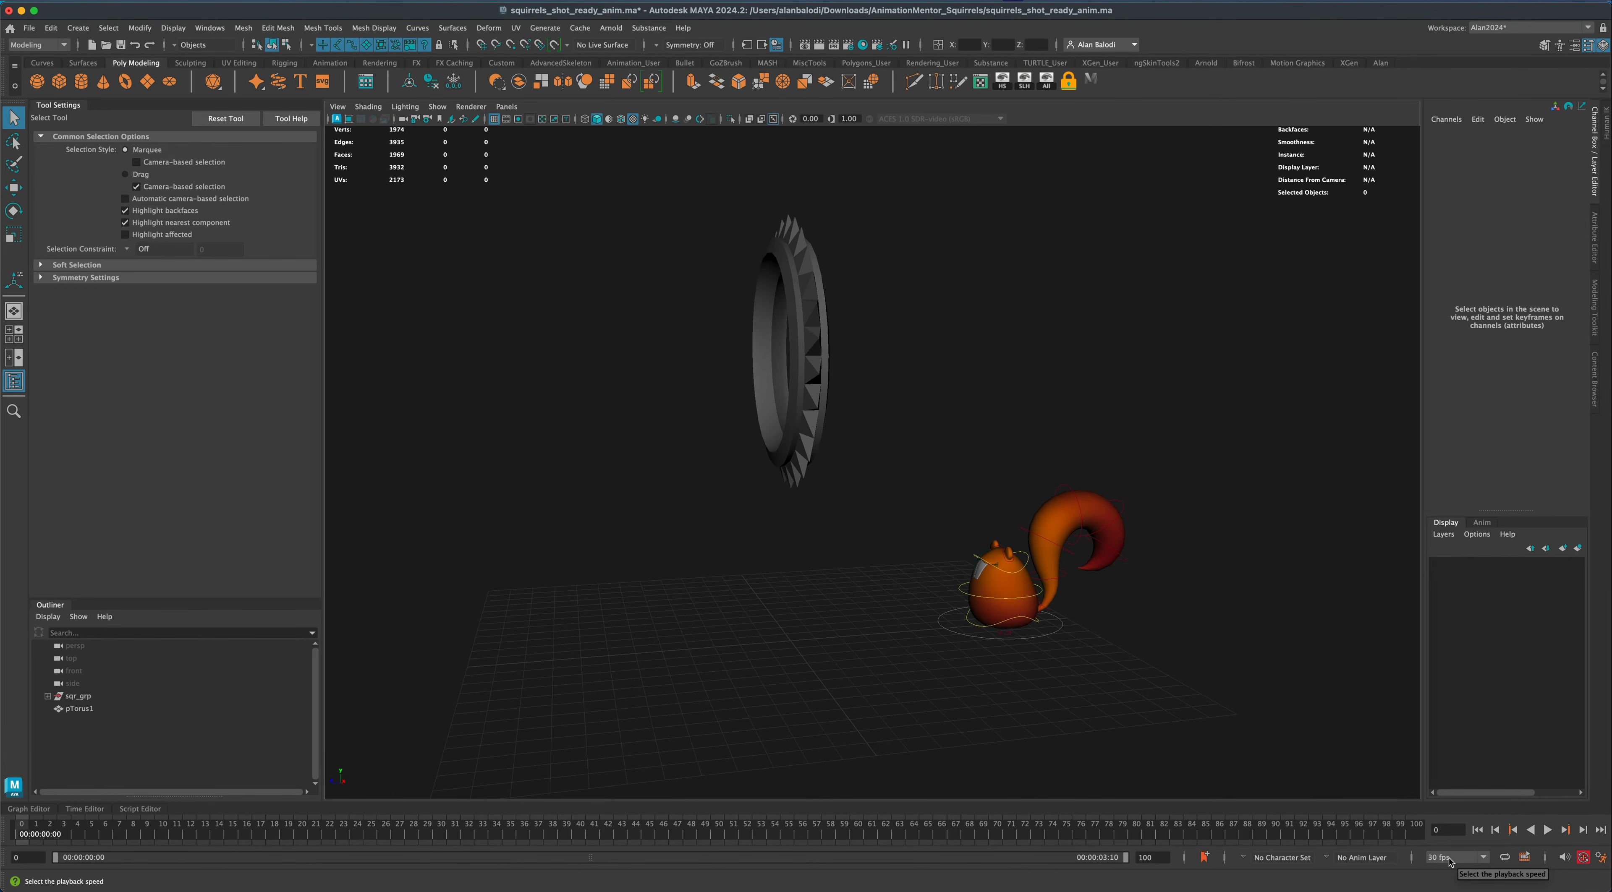
click(1449, 859)
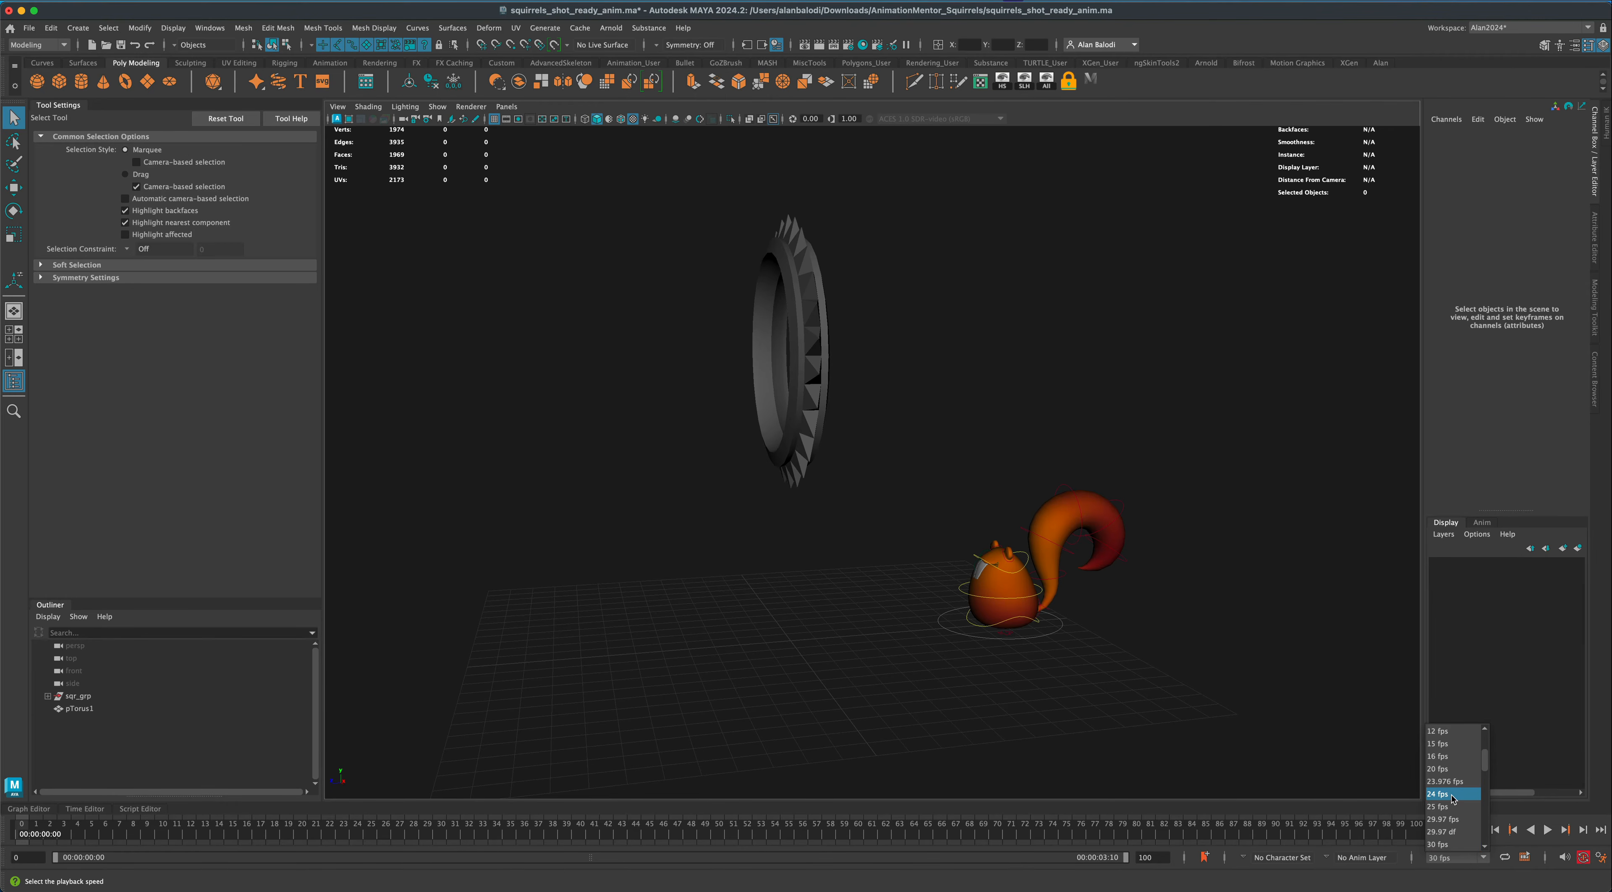
click(1450, 795)
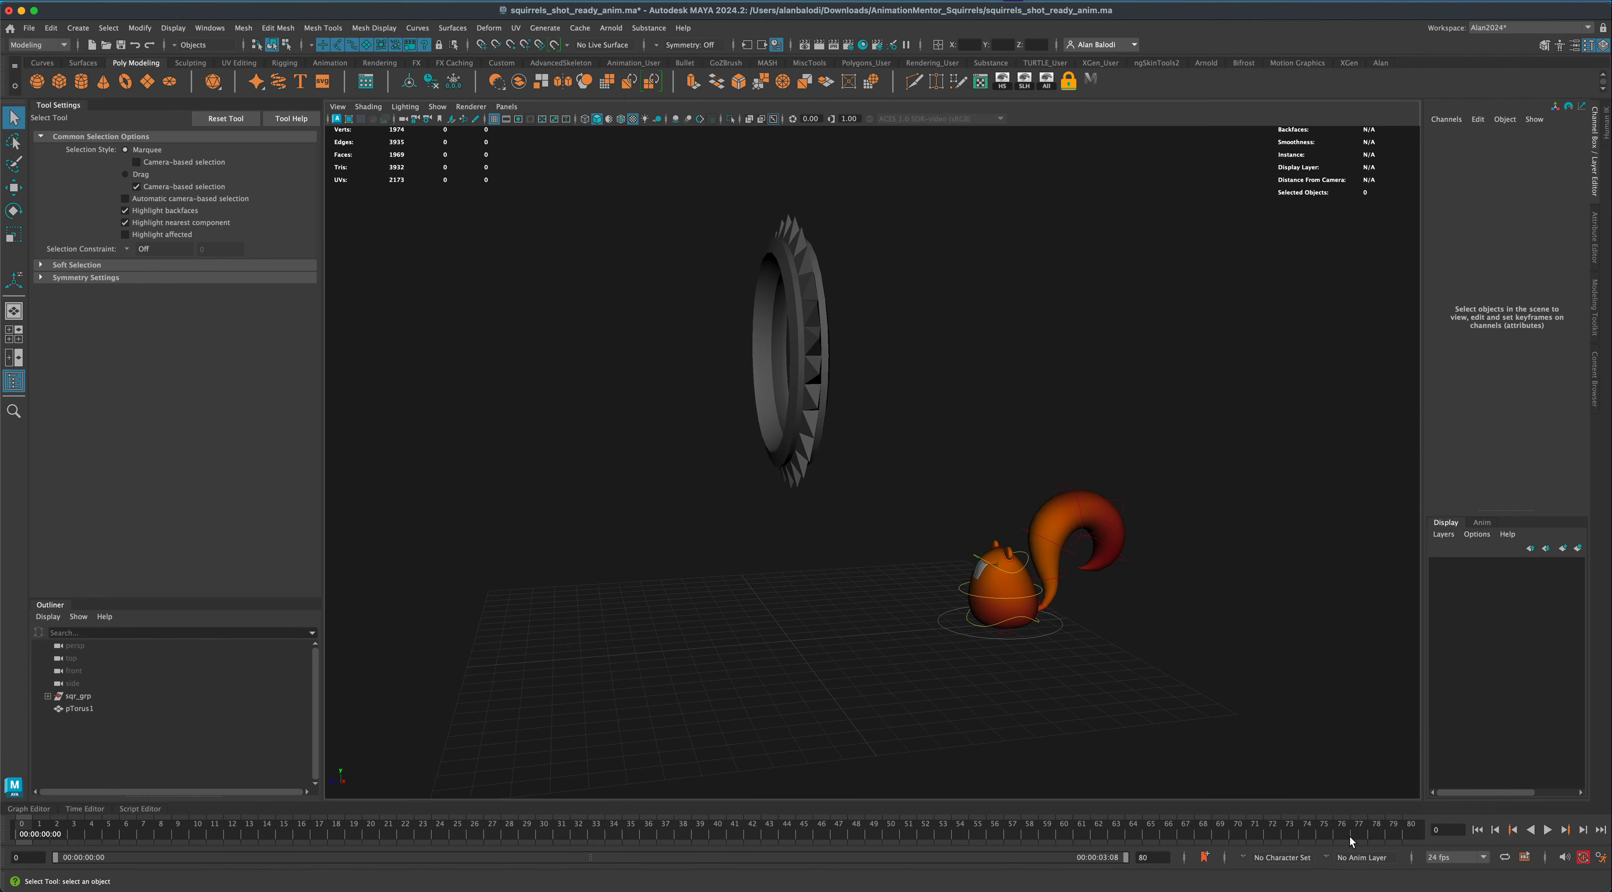
click(1138, 859)
drag(1138, 859, 1154, 858)
text(24)
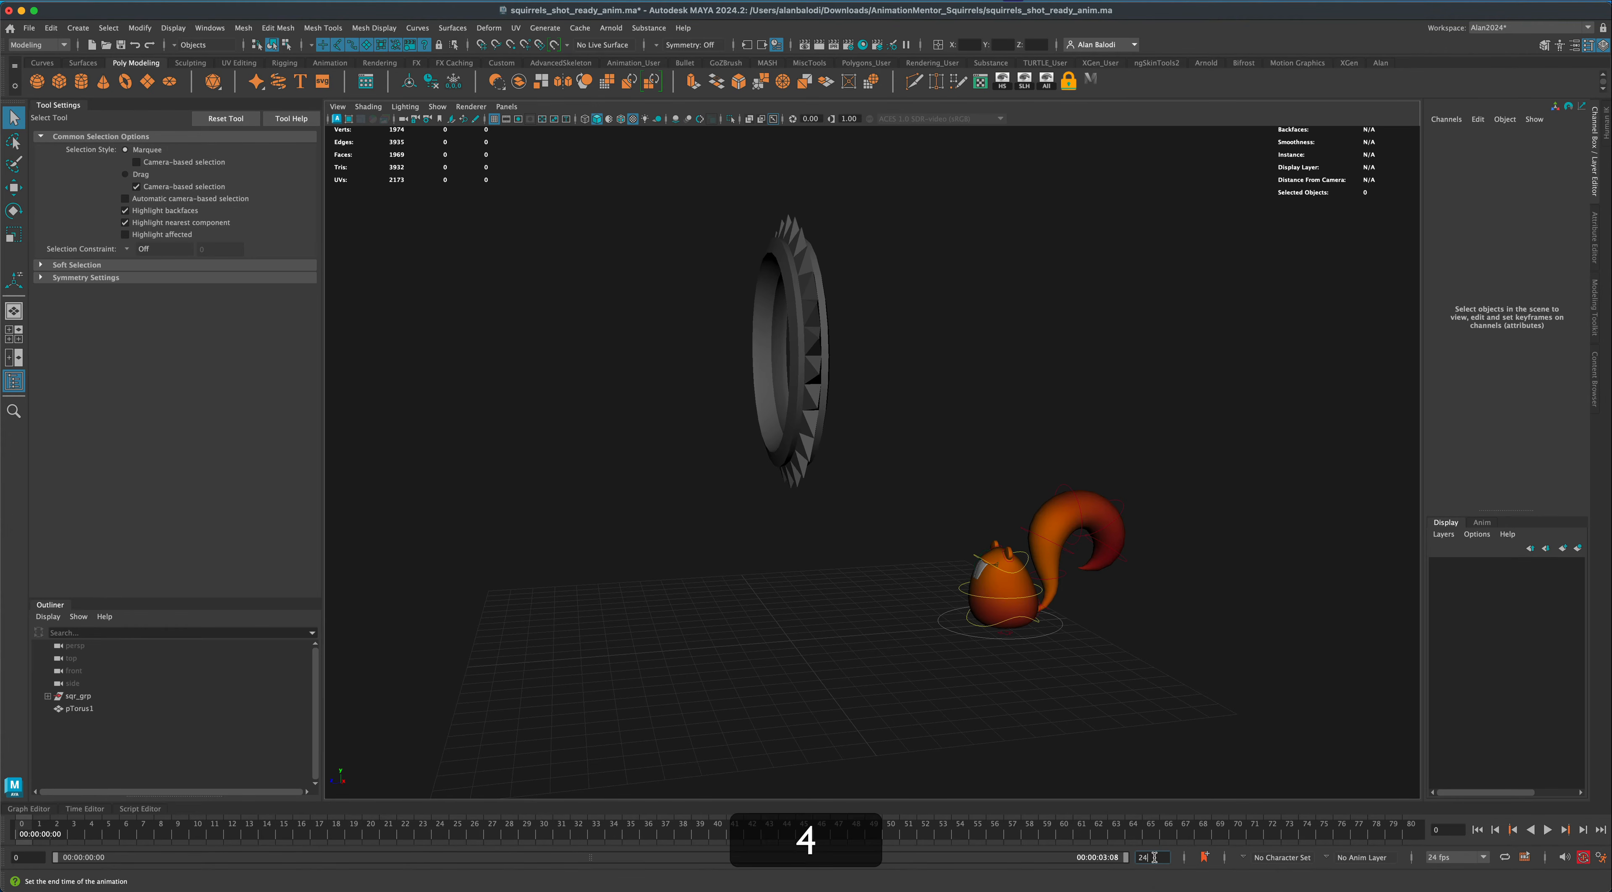
key(Return)
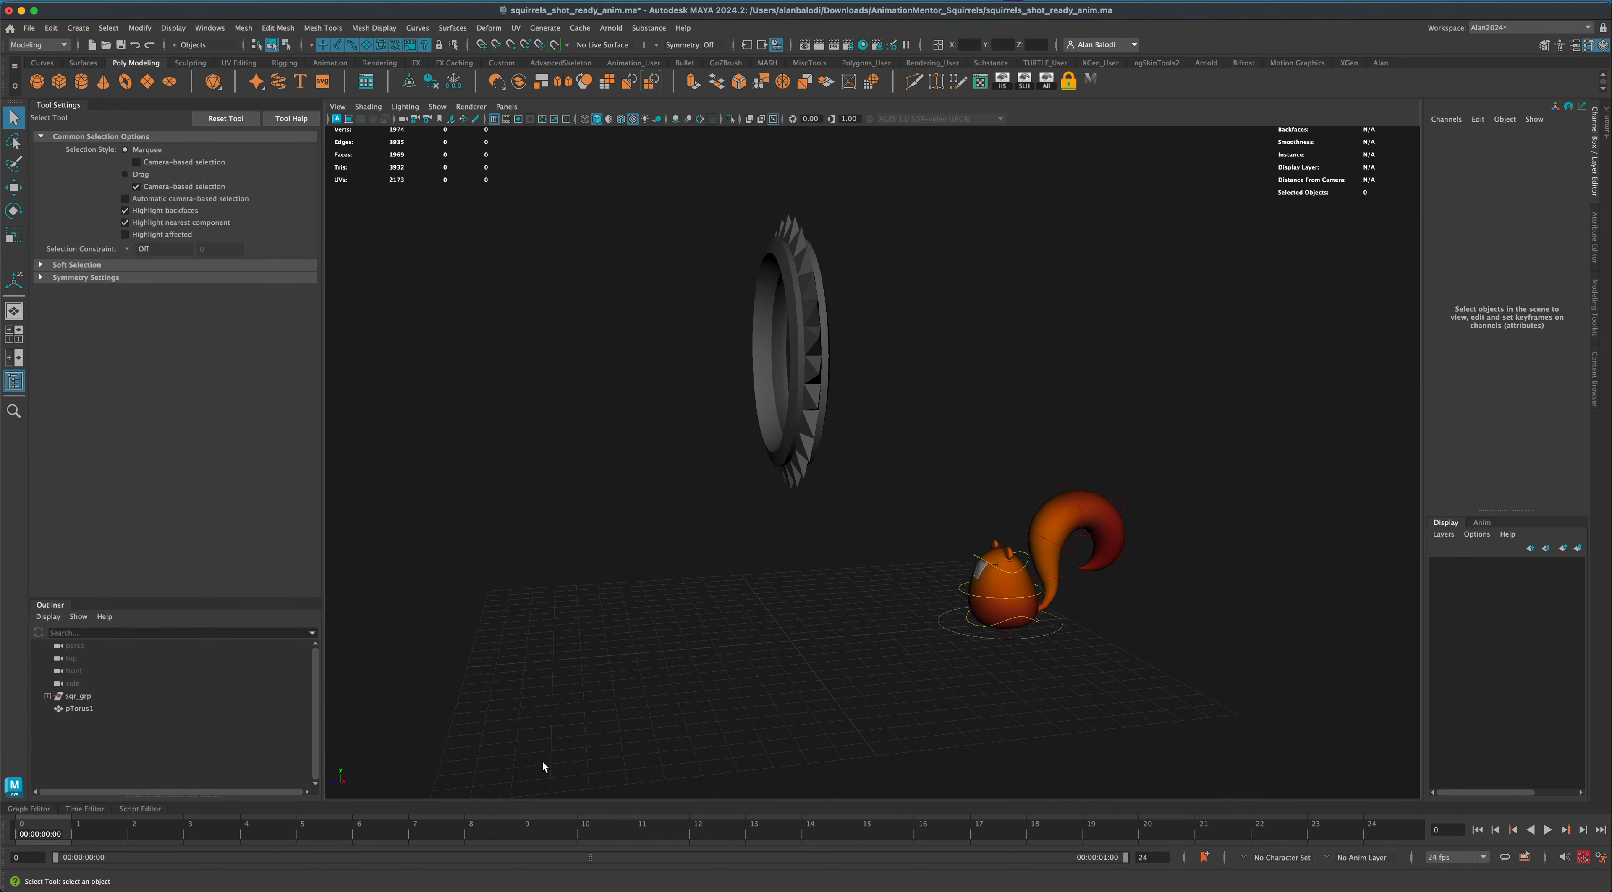
Set a keyframe on all of the squirrel's rig controls, including the tail, at frame 0.
alt+drag(698, 786, 739, 725)
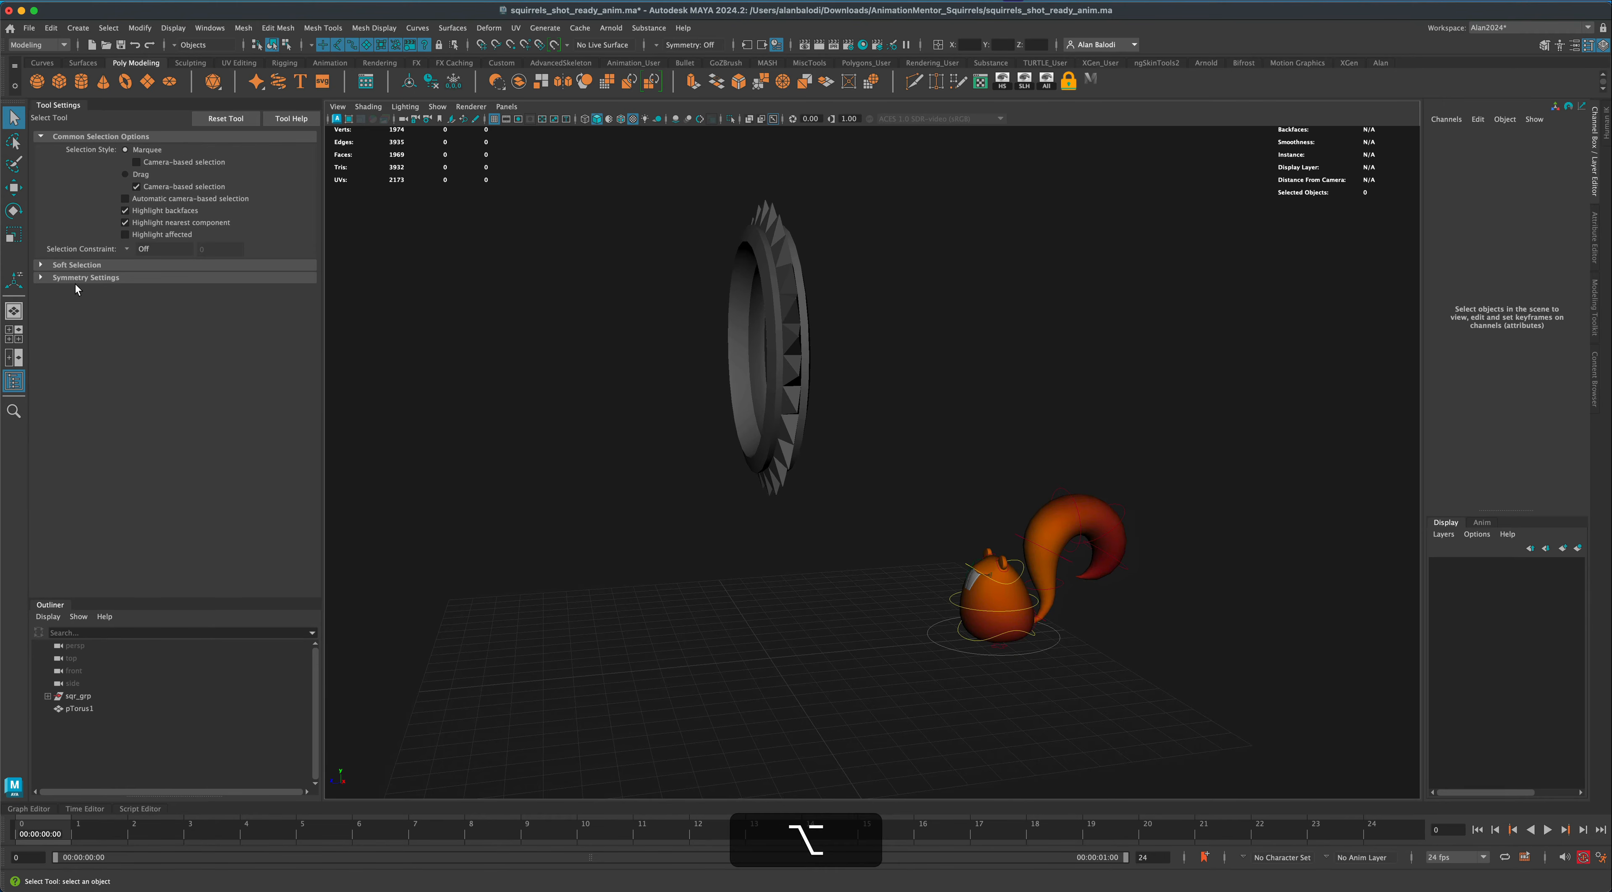
alt+drag(682, 605, 665, 604)
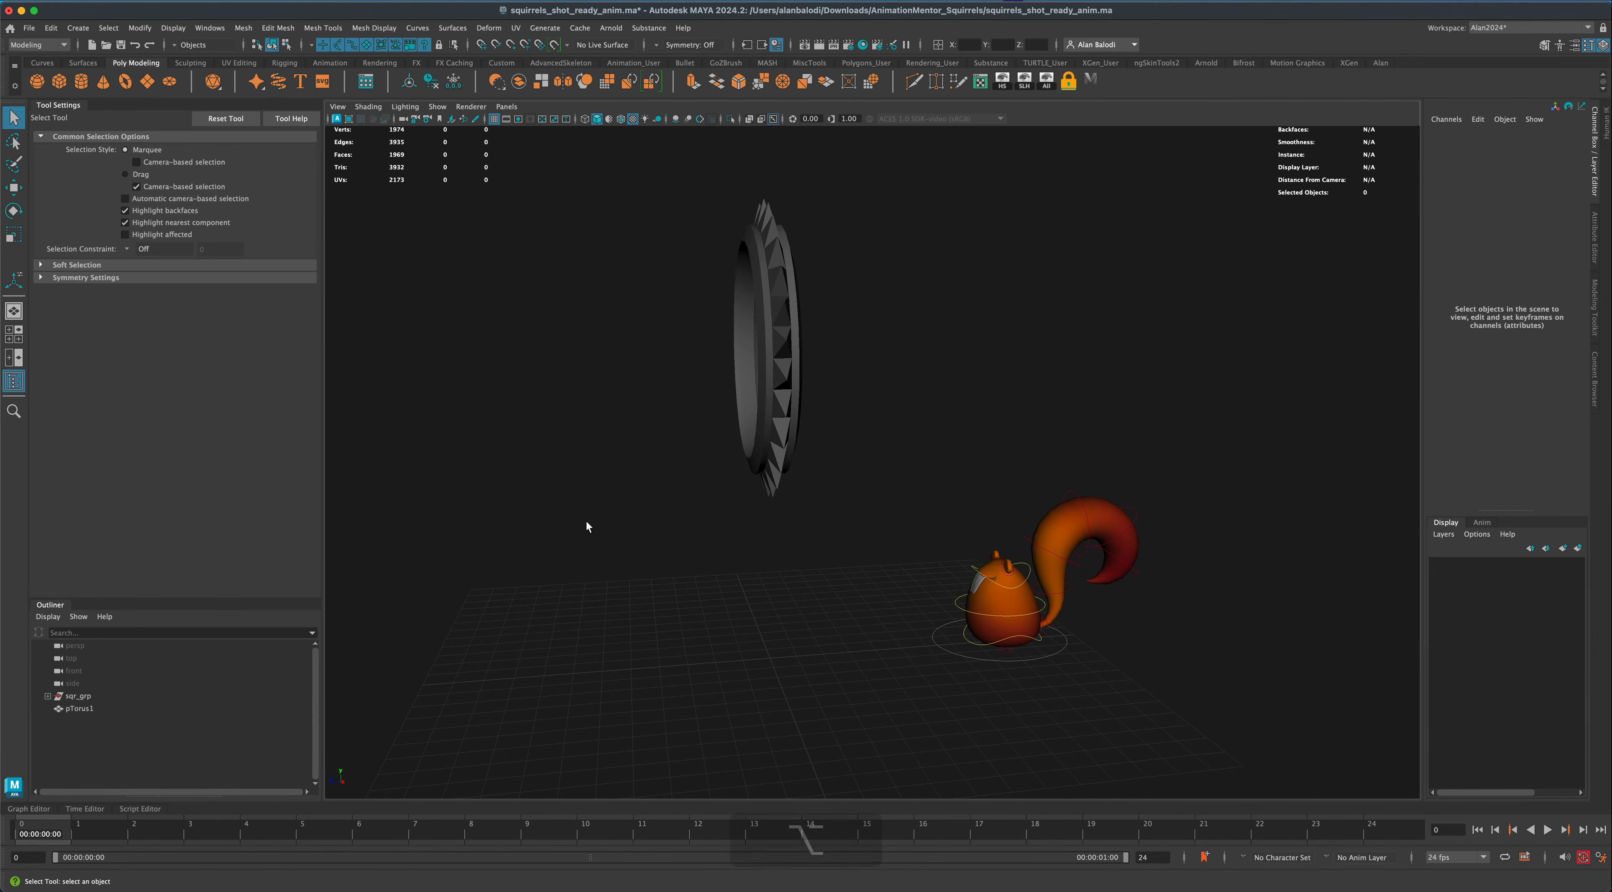
alt+middle_drag(685, 597, 660, 584)
alt+drag(660, 585, 688, 591)
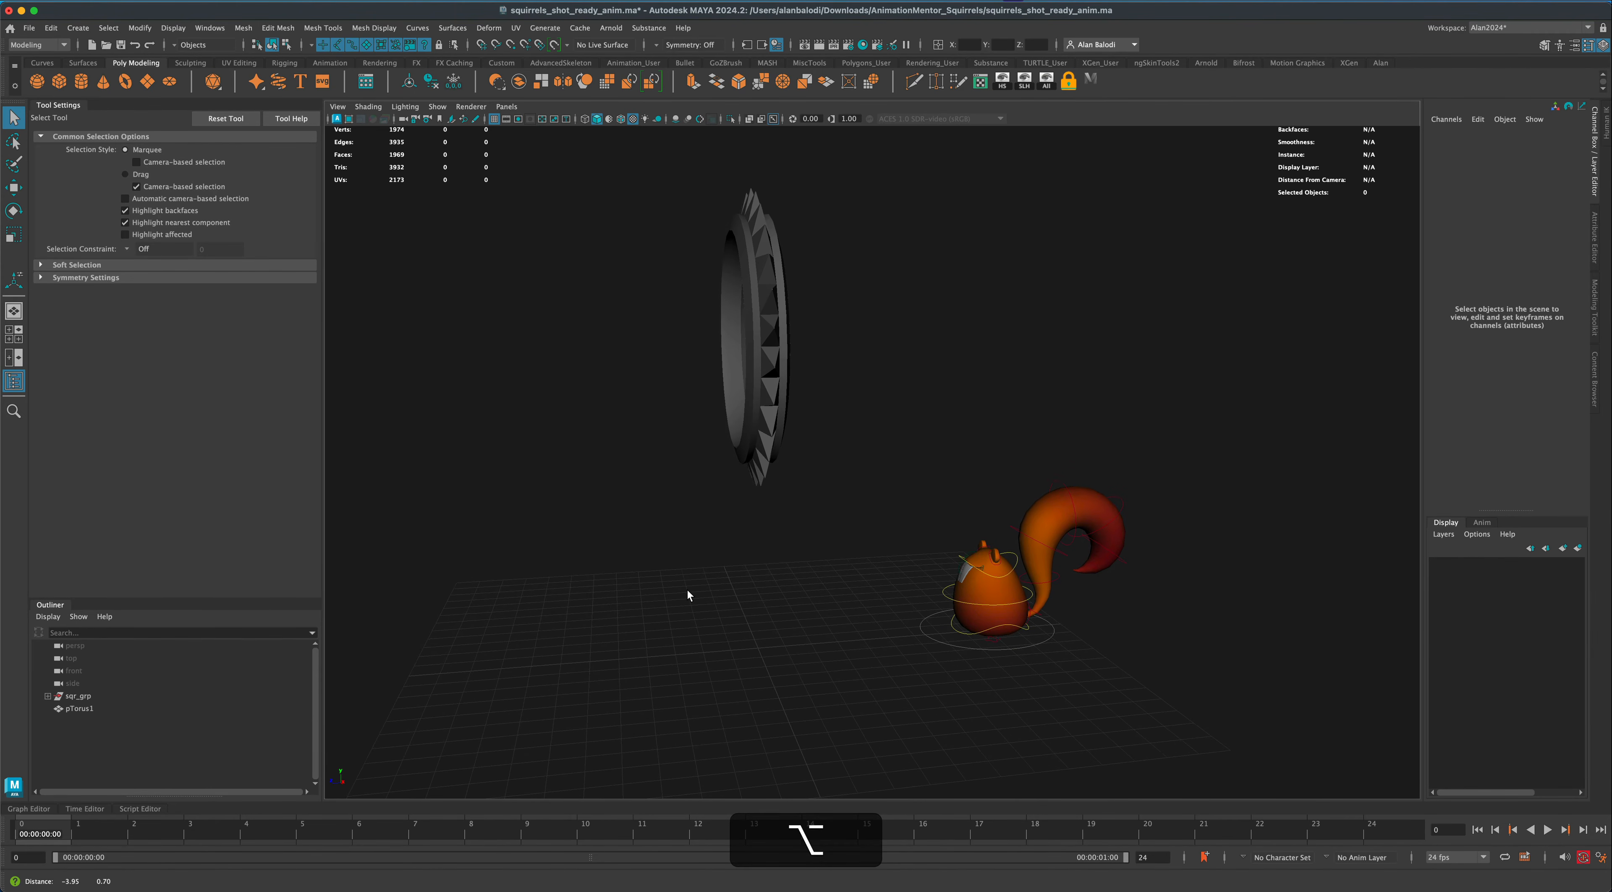
drag(863, 403, 1206, 708)
alt+middle_drag(1108, 712, 1127, 704)
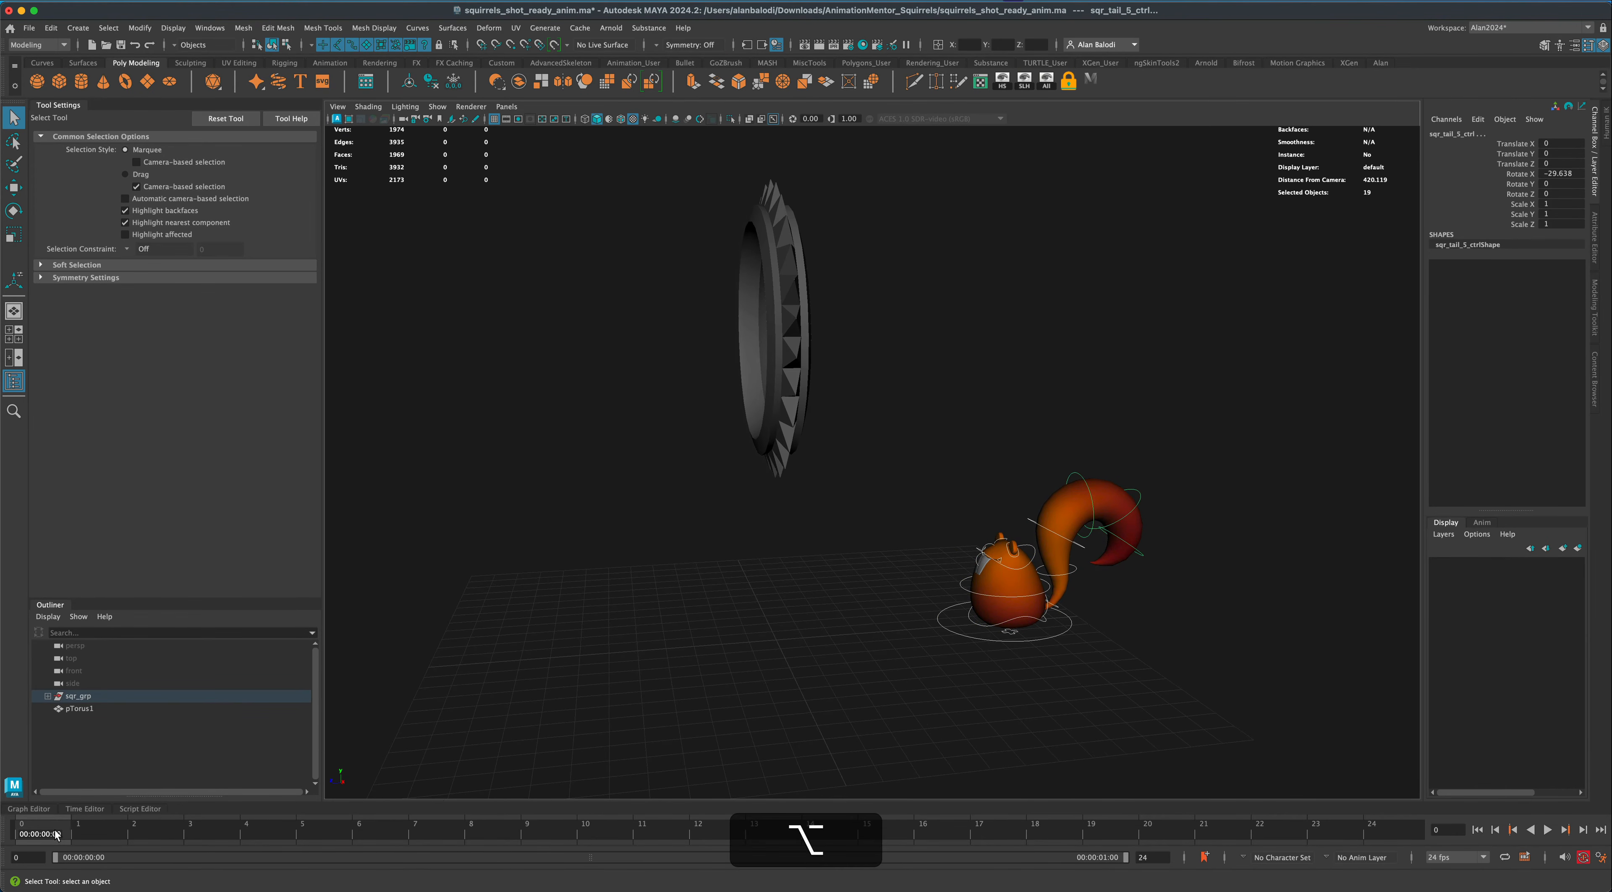
key(alt+v)
drag(83, 822, 49, 828)
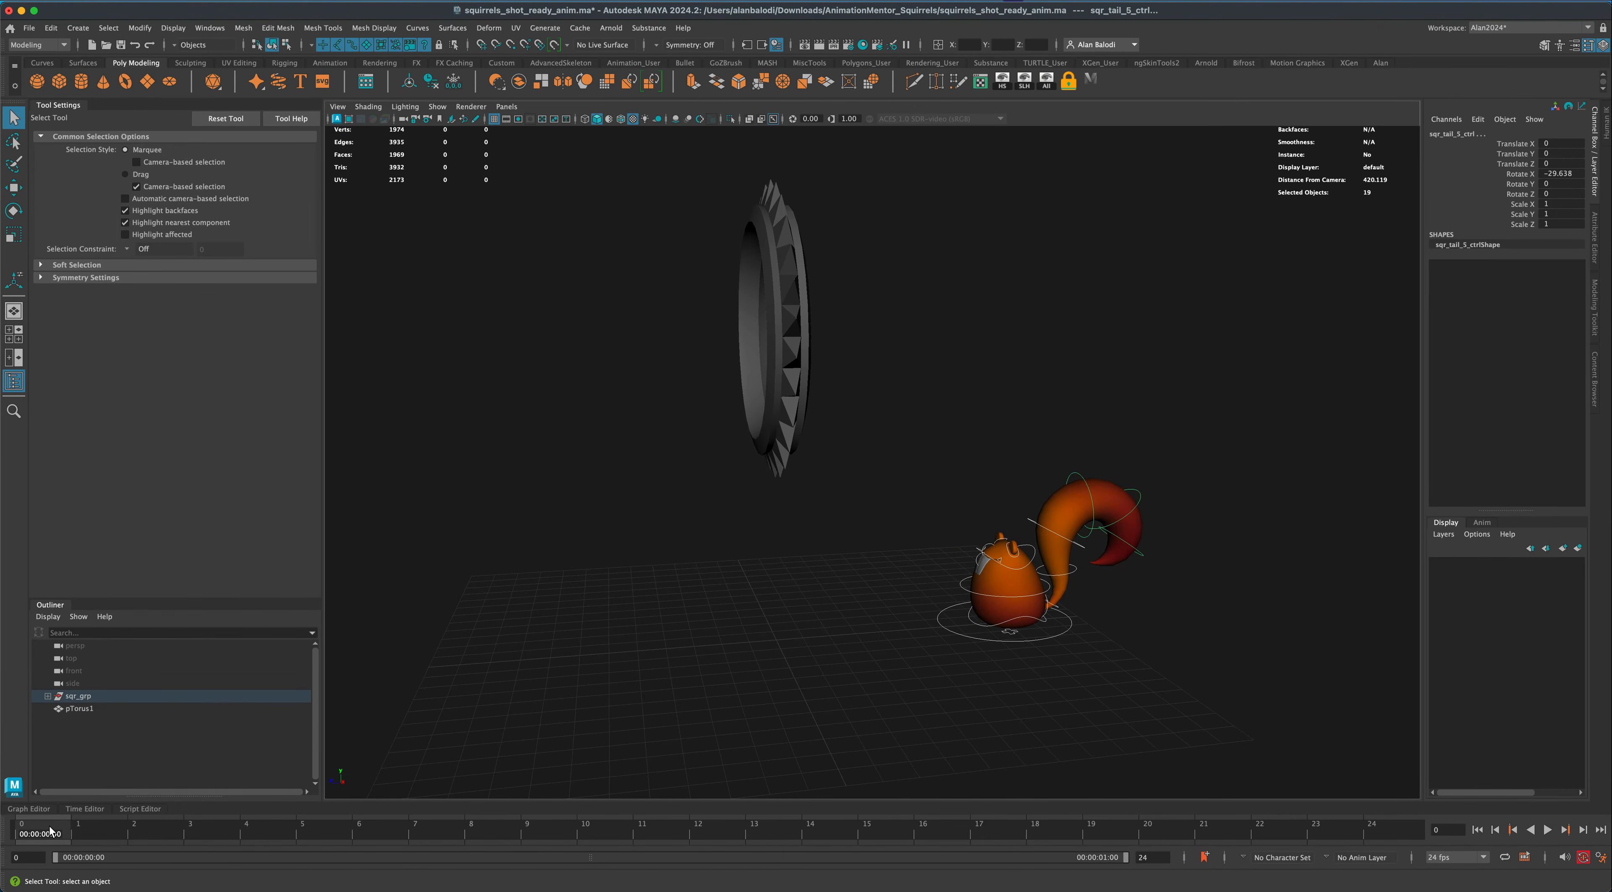
key(s)
Set a keyframe on the squirrel's root control at frame 4.
alt+drag(819, 655, 779, 670)
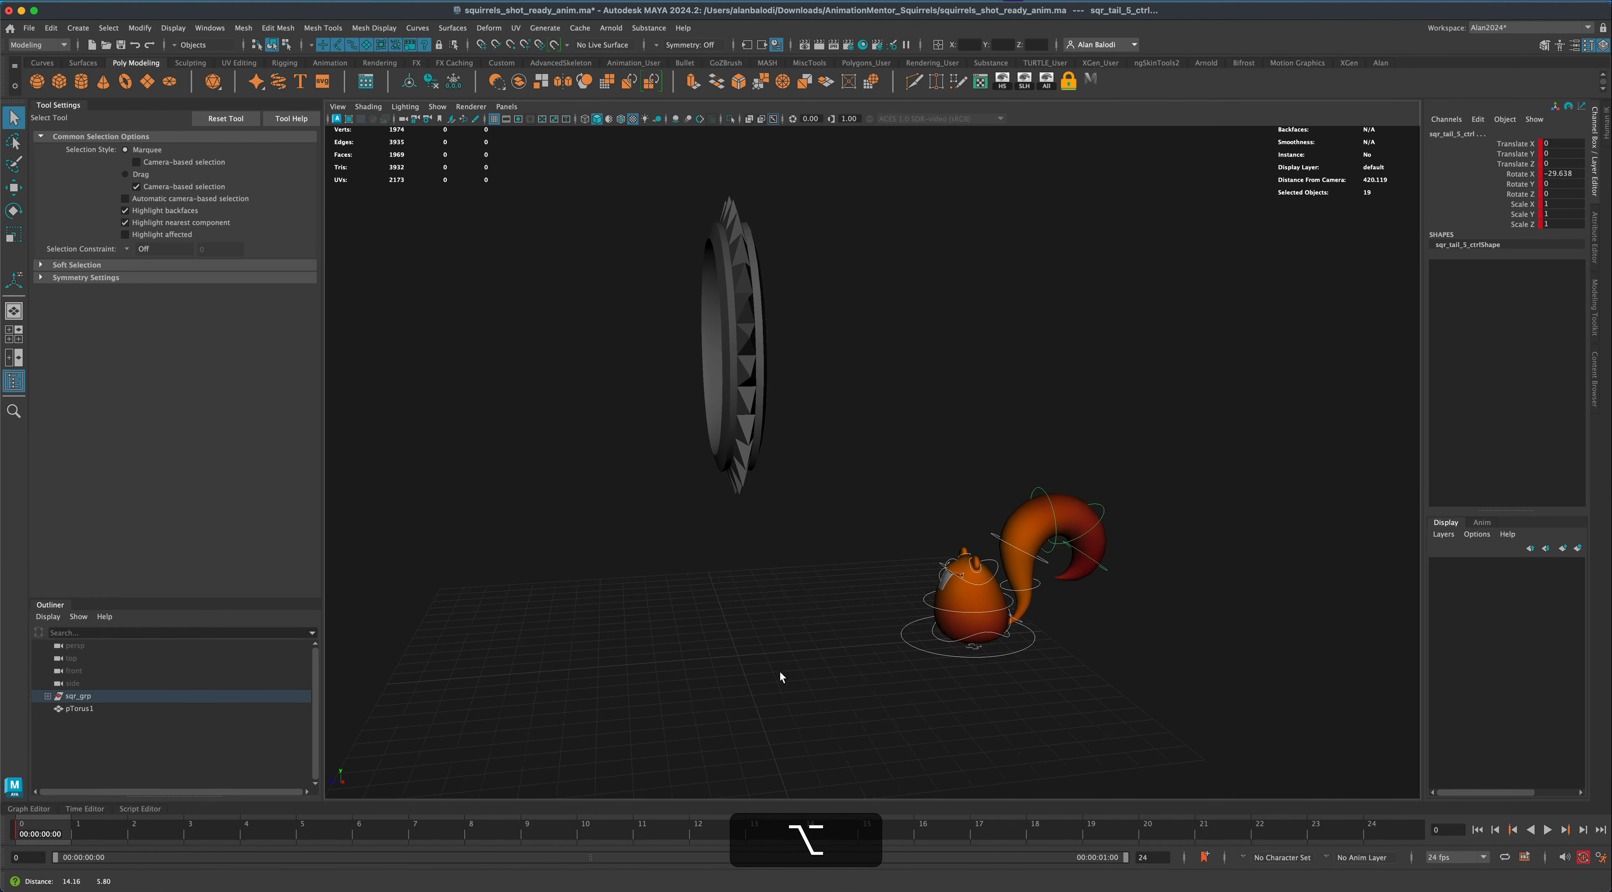
alt+drag(1015, 718, 910, 659)
click(802, 673)
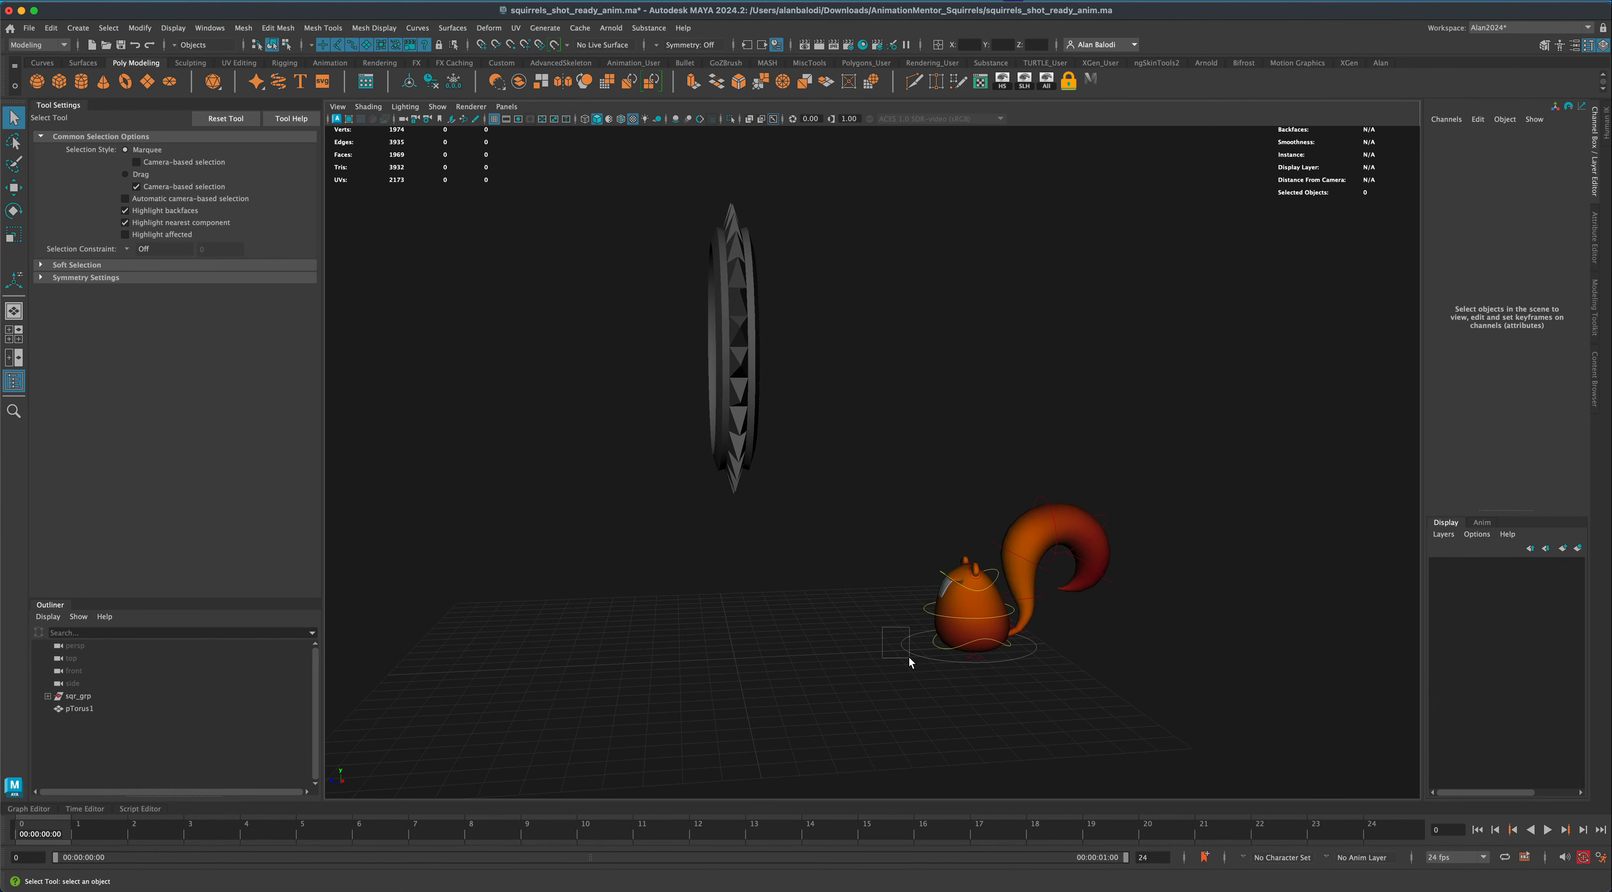
drag(910, 656, 911, 657)
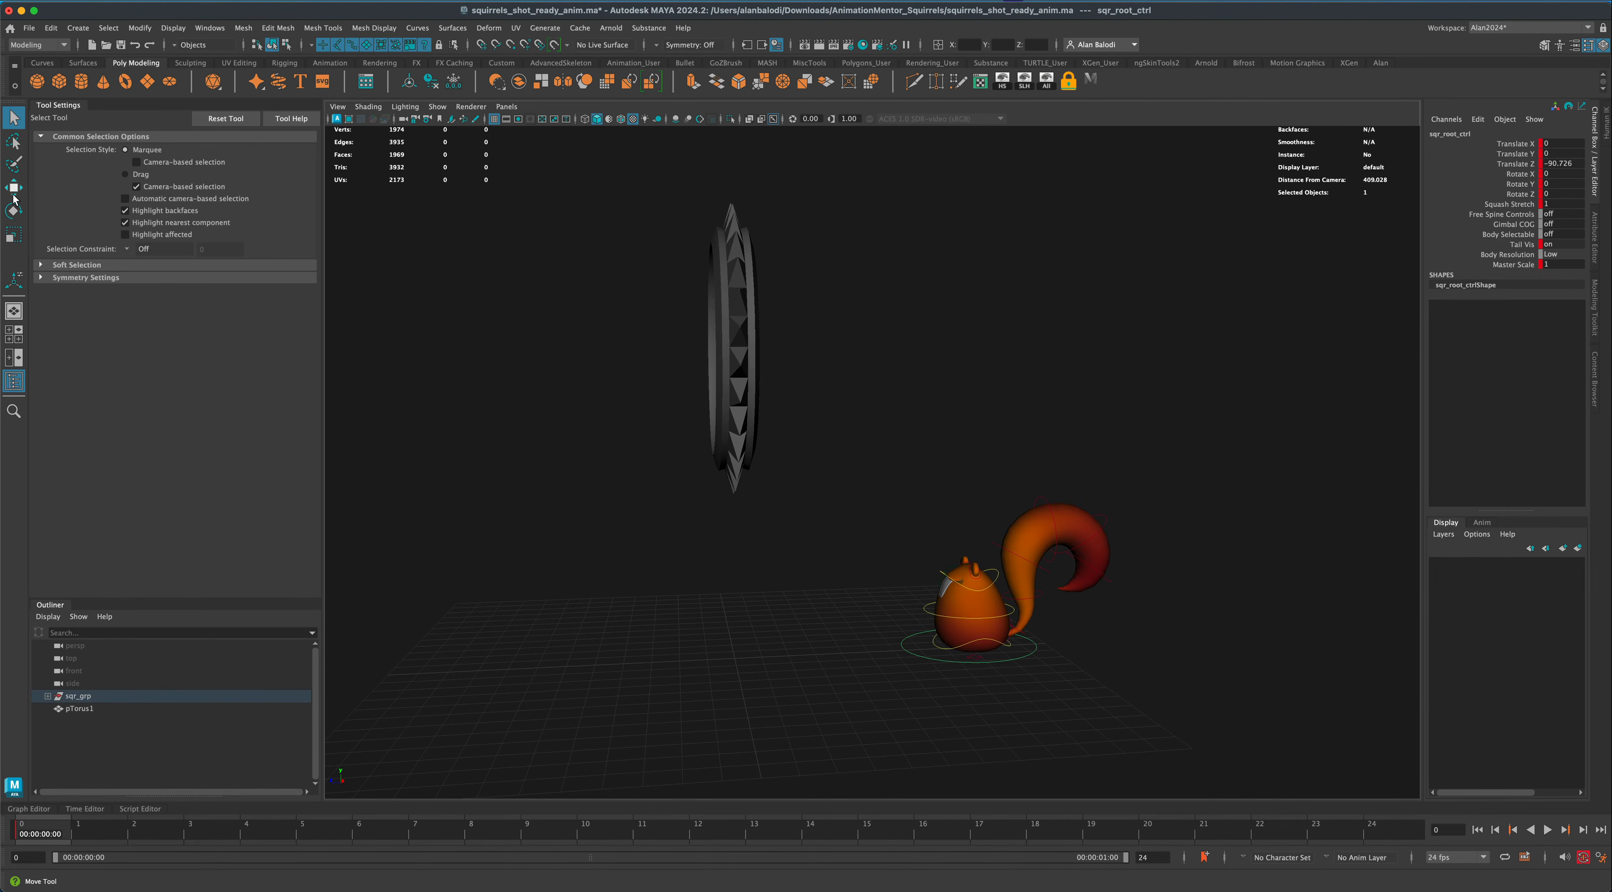
alt+middle_drag(757, 636, 737, 628)
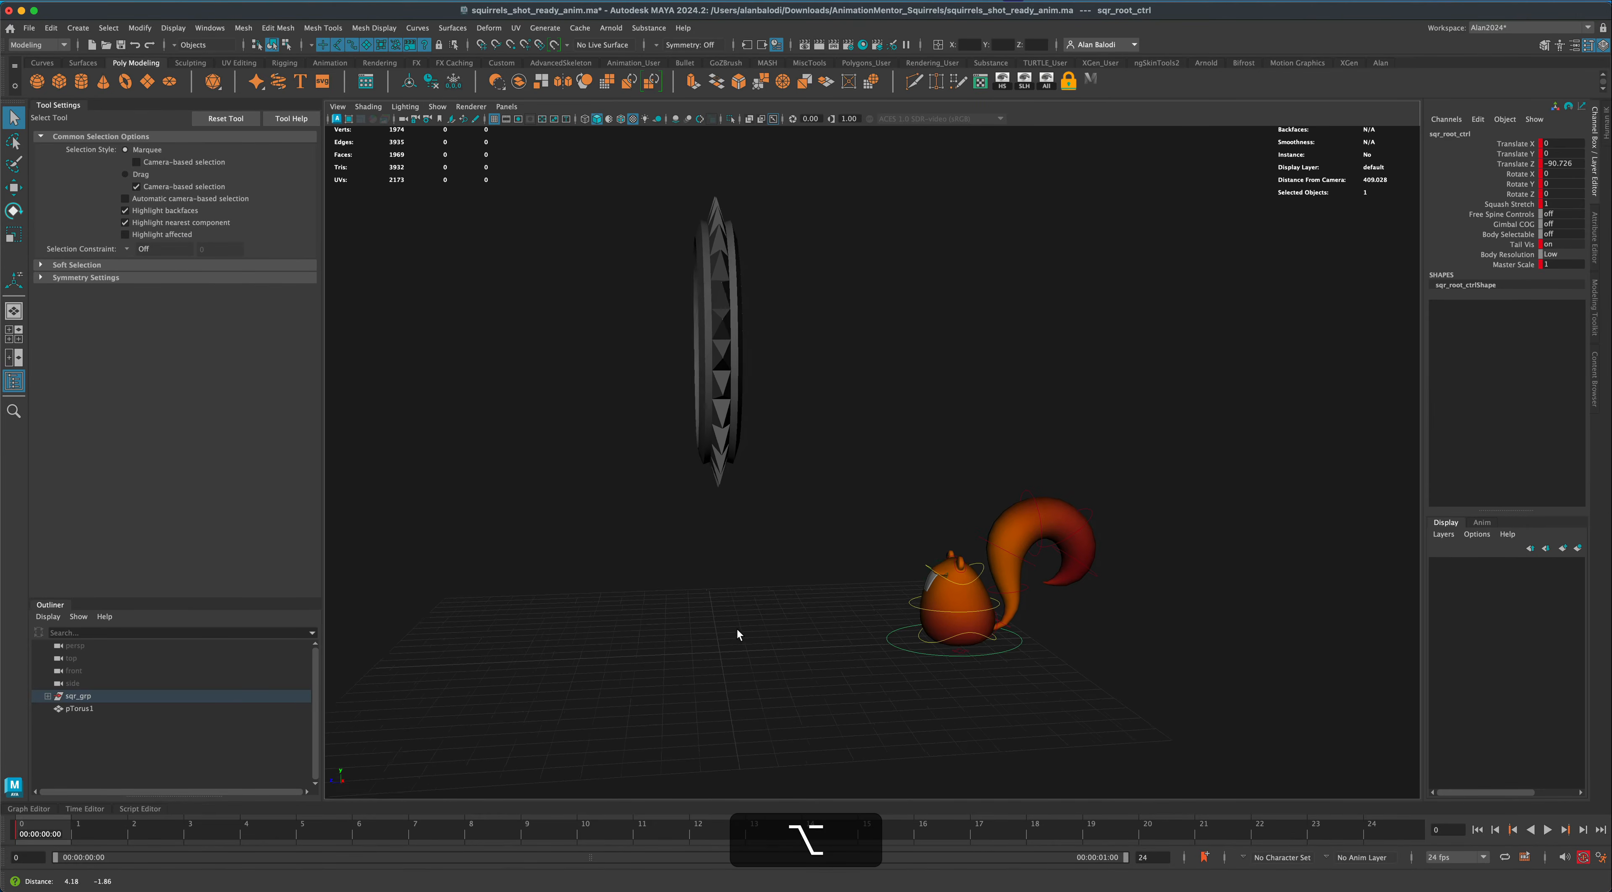
alt+drag(736, 628, 806, 669)
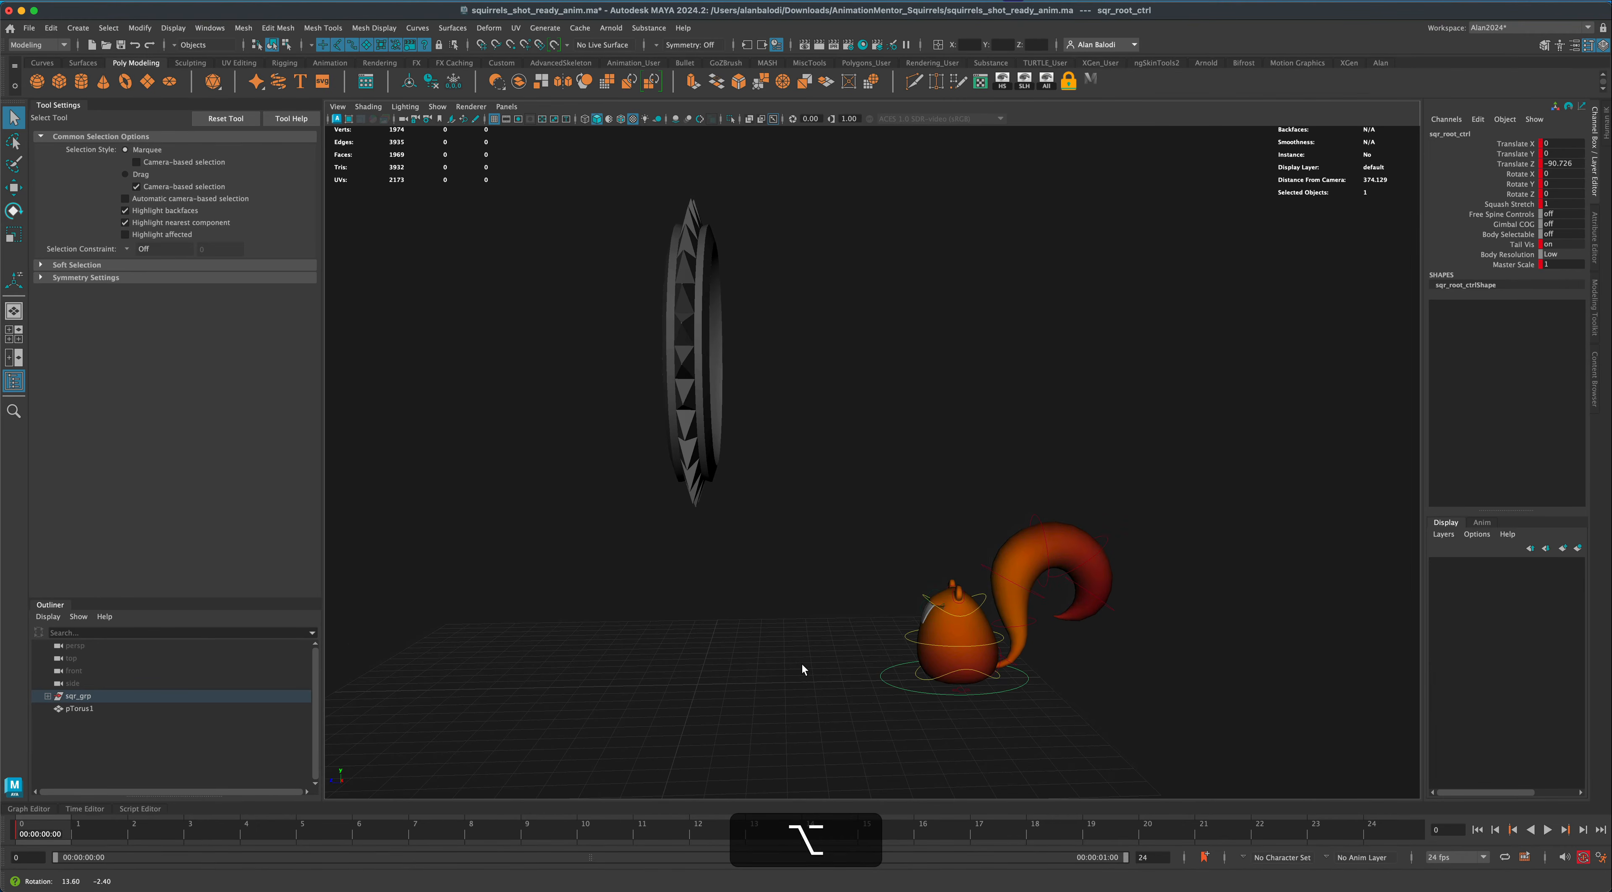
drag(32, 830, 262, 825)
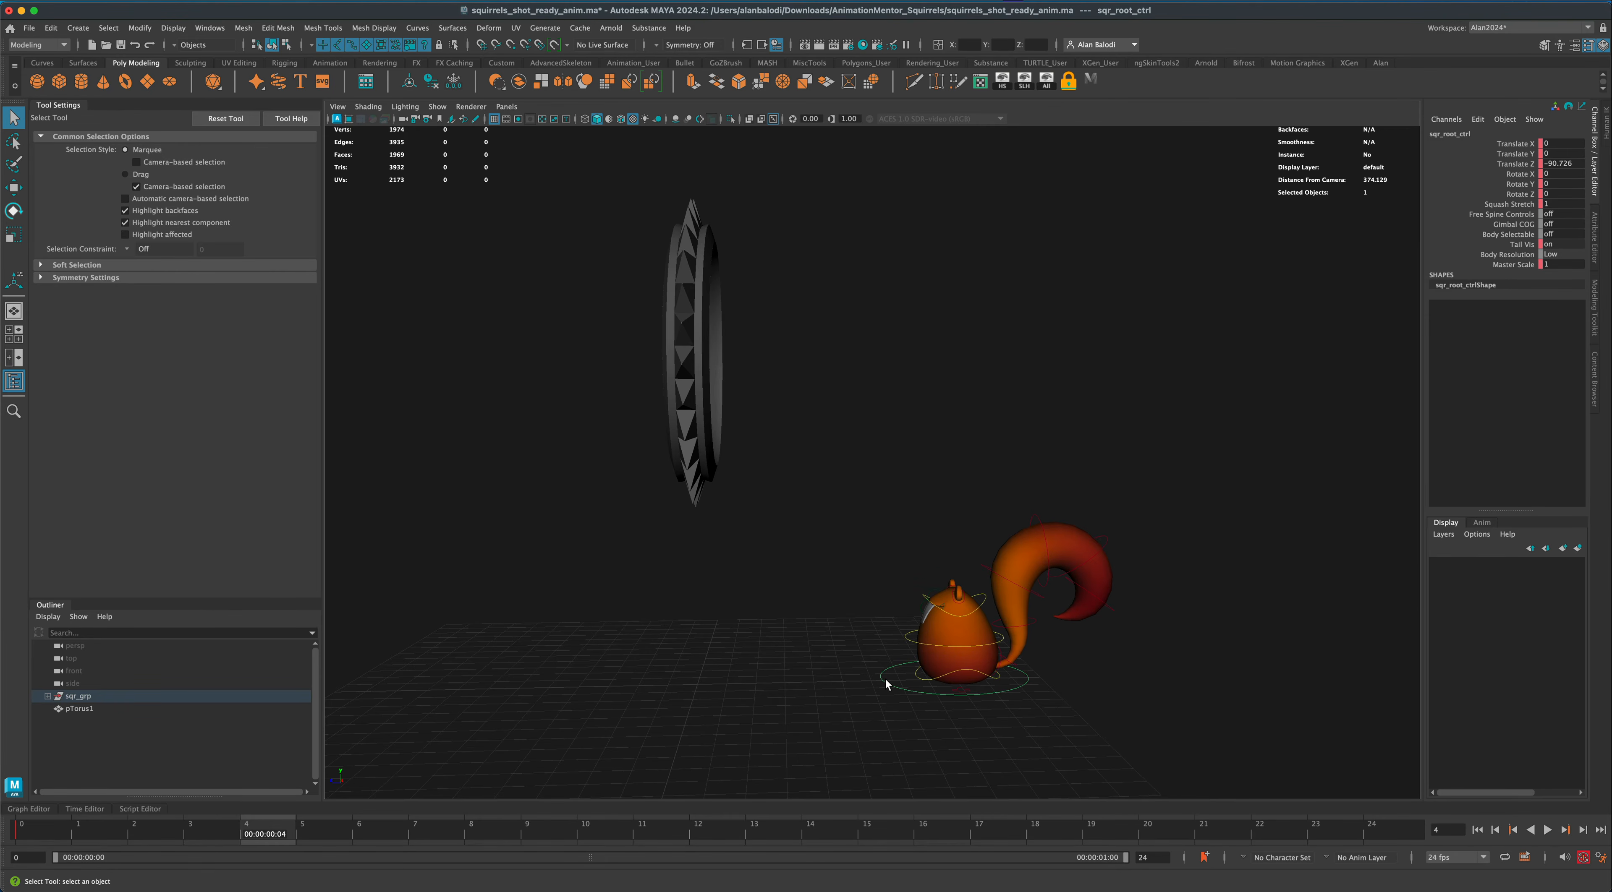
key(s)
Set a keyframe on the squirrel's body and face controls at frame 4, and select the spine curvature control around its middle.
drag(812, 482, 979, 733)
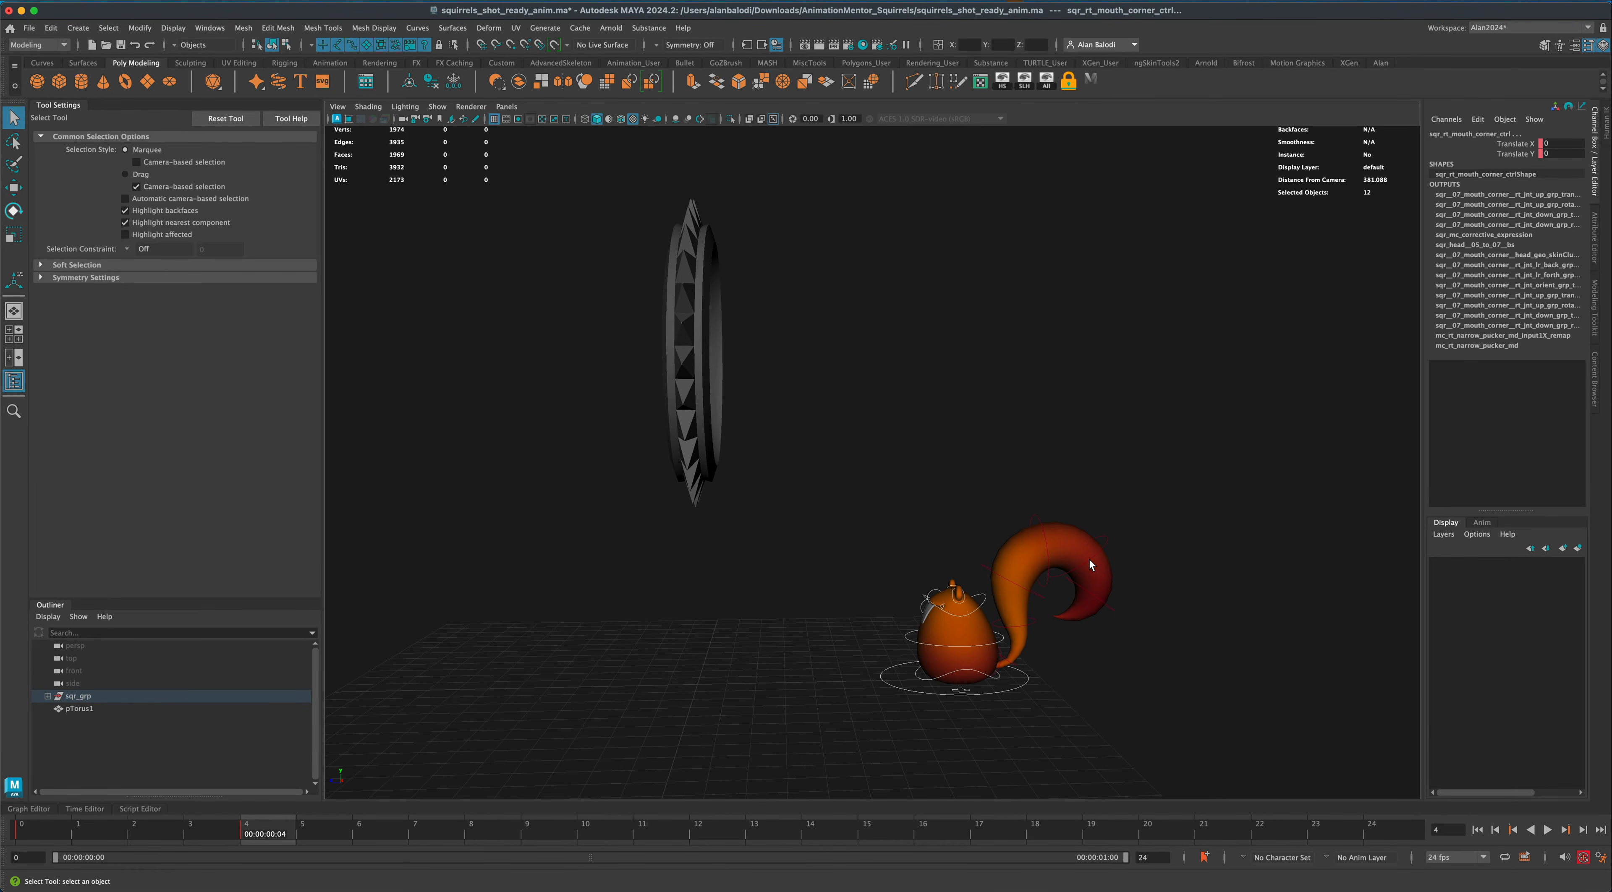
alt+drag(1059, 552, 846, 726)
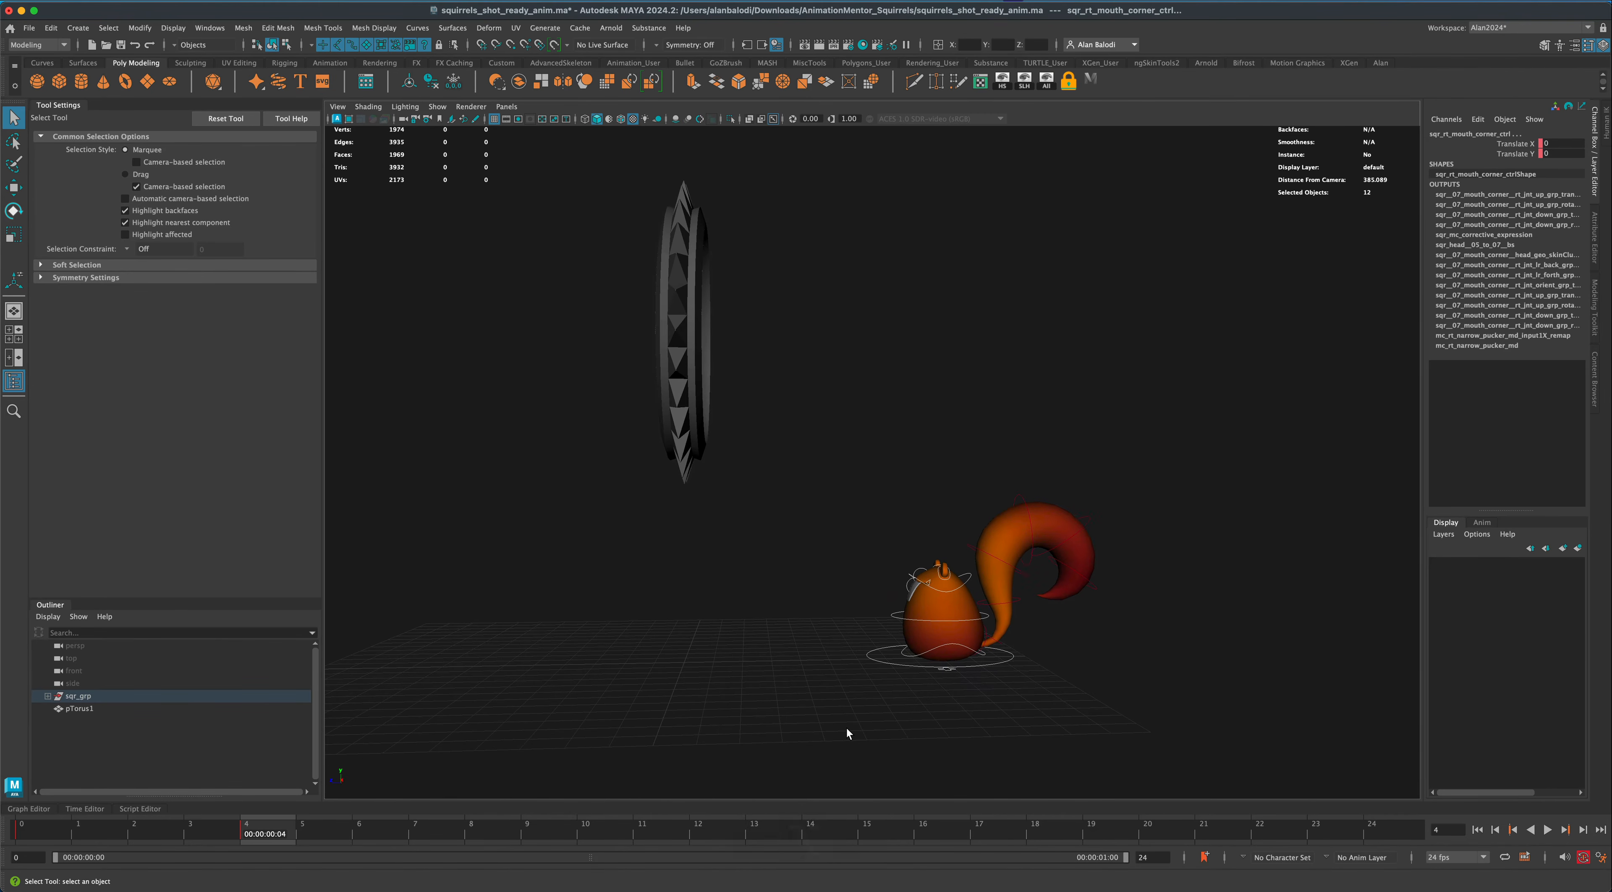
key(s)
click(890, 616)
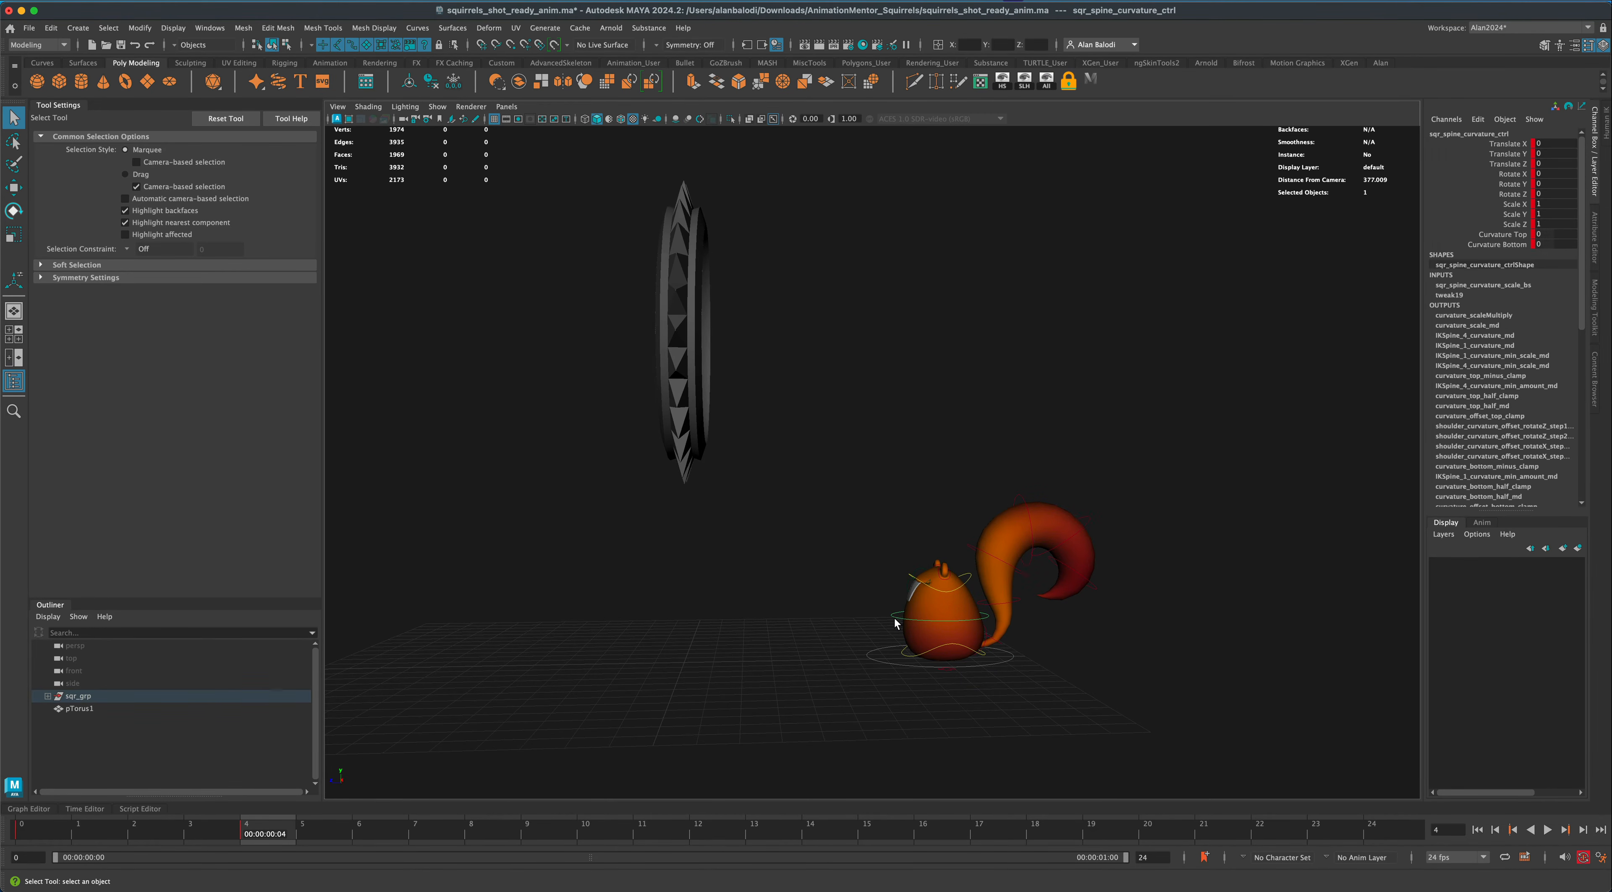
Check the squirrel's root control and tail tip control for existing keyframes at frame 4.
click(877, 660)
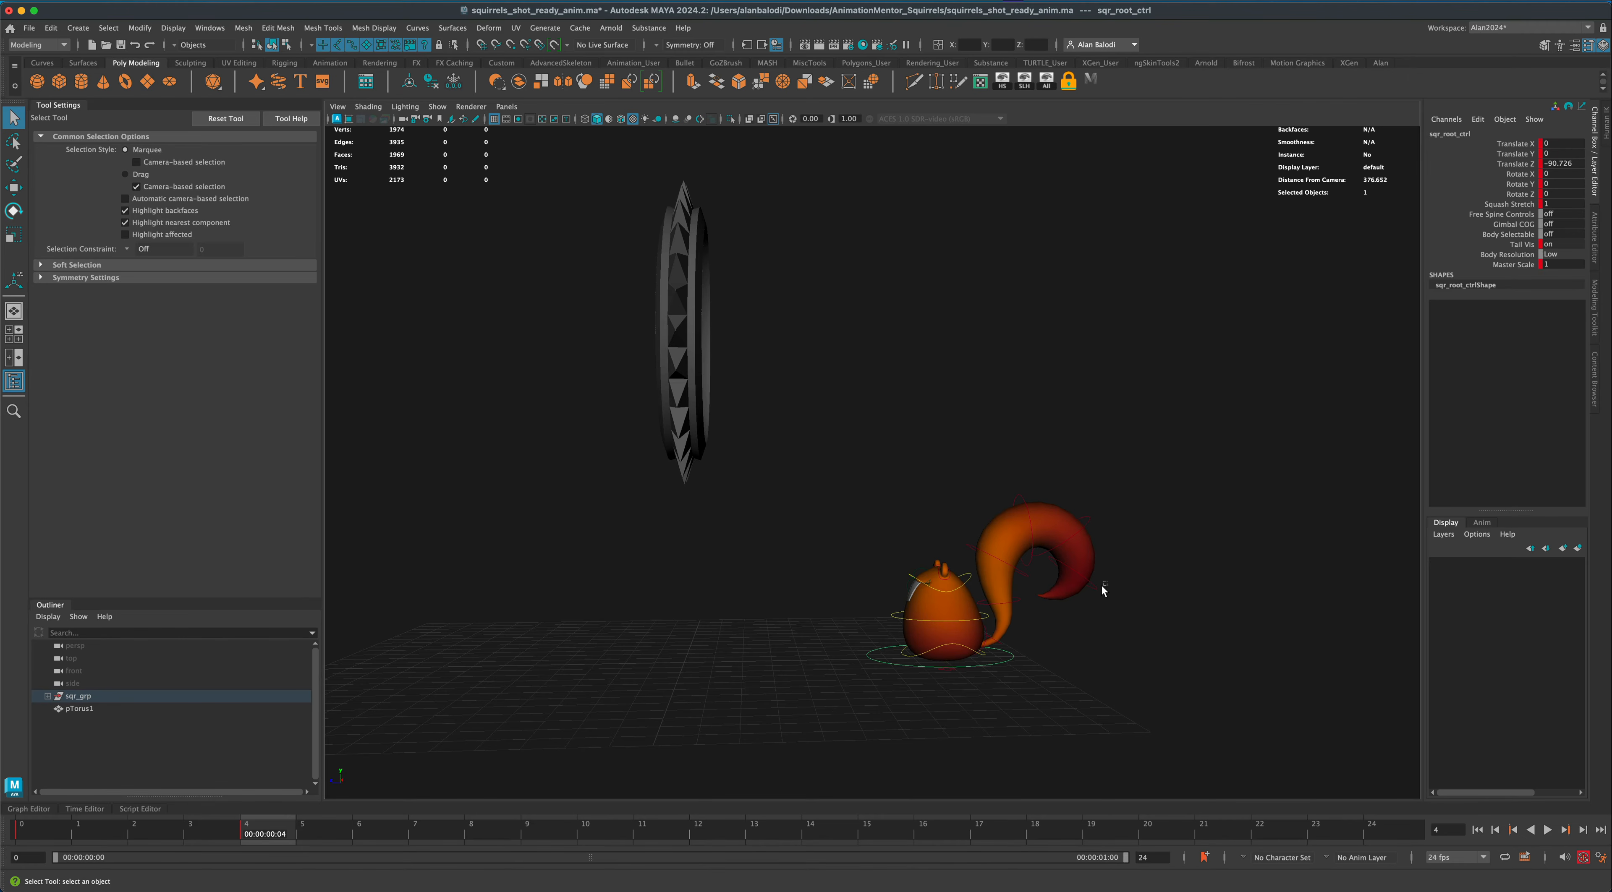
drag(1094, 590, 1094, 590)
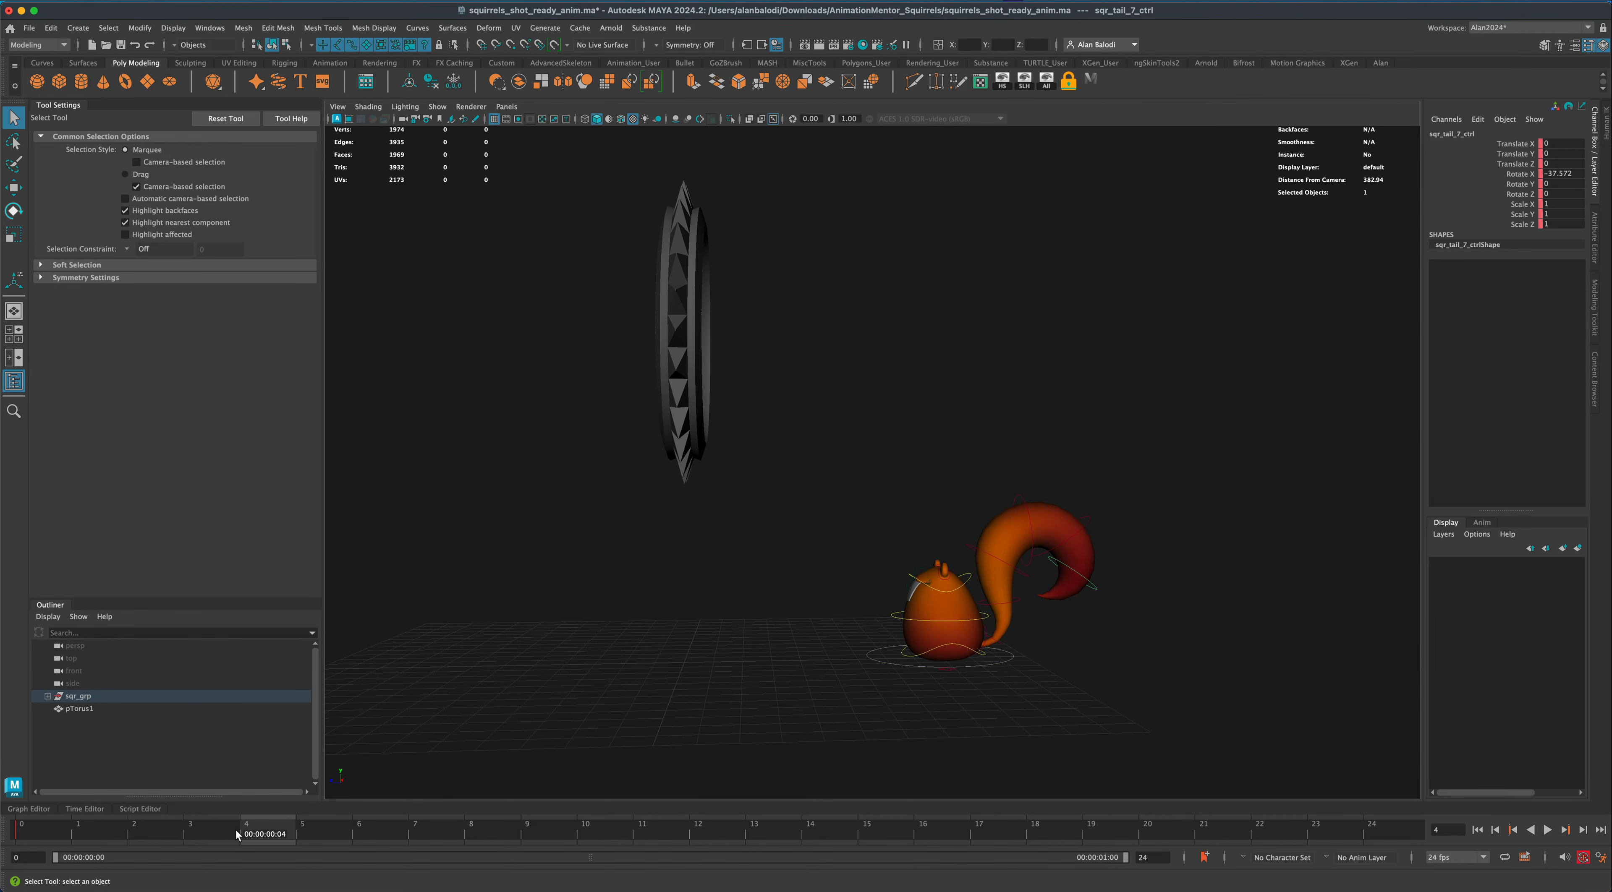
click(1029, 646)
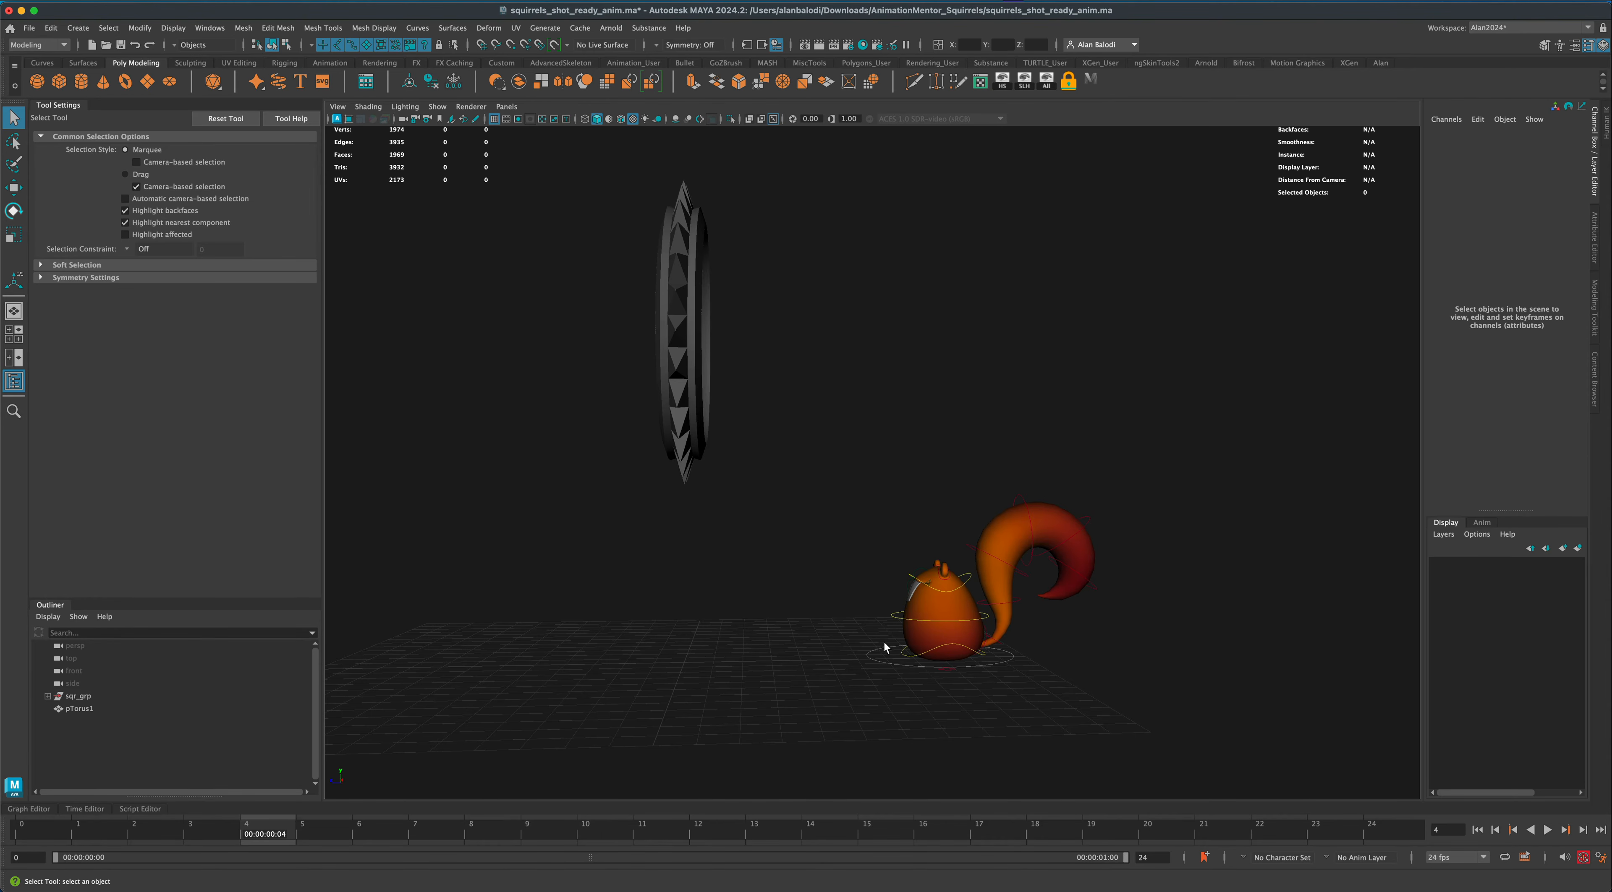
drag(883, 677, 883, 677)
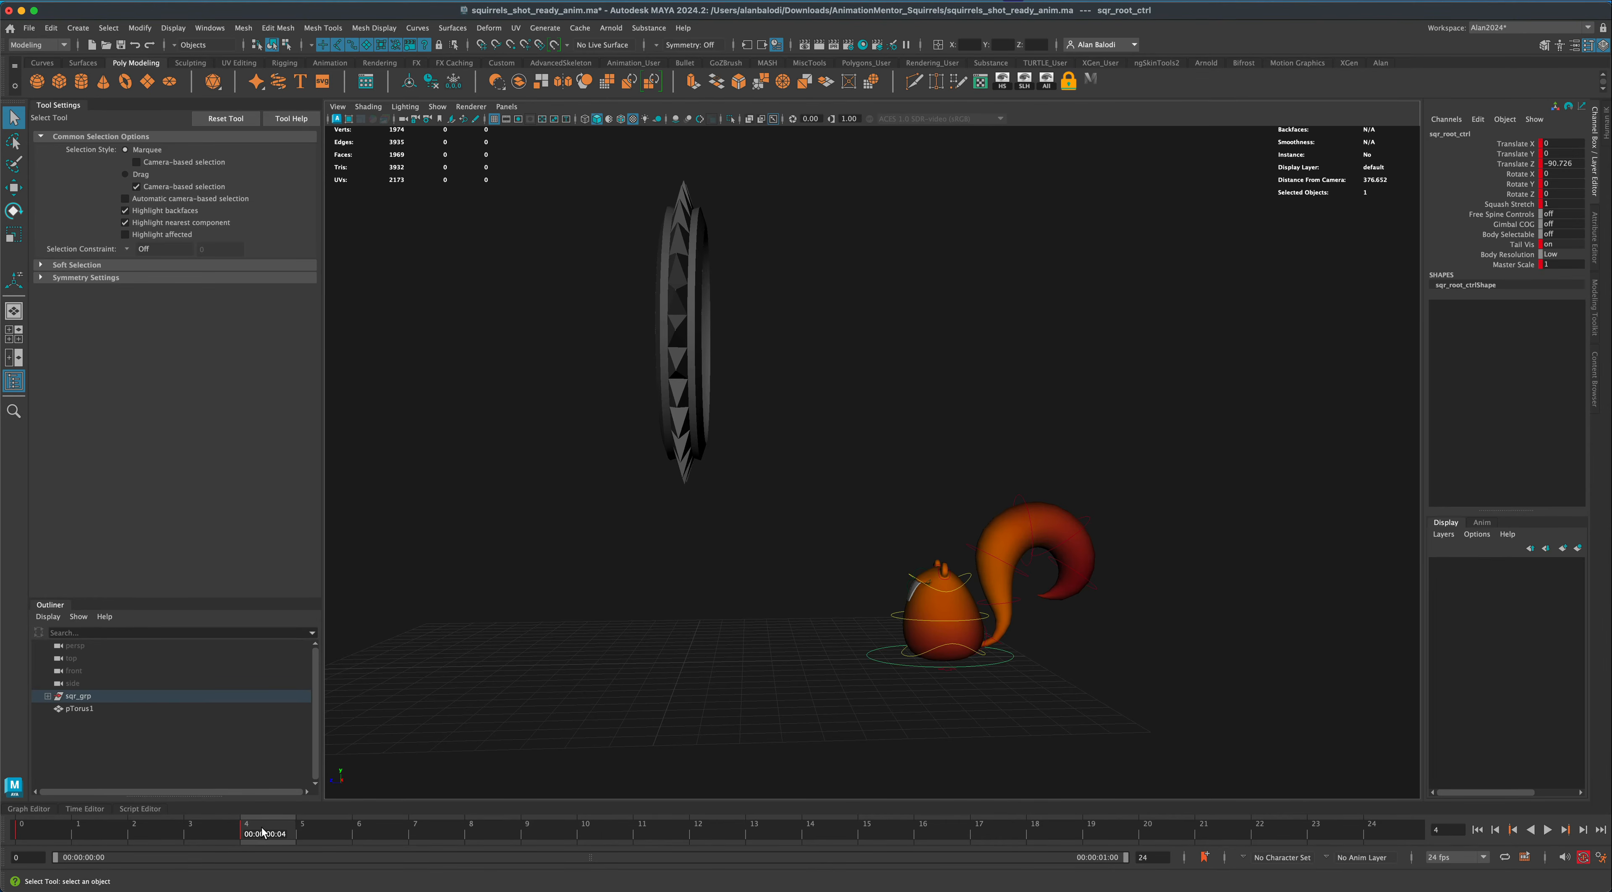
click(958, 585)
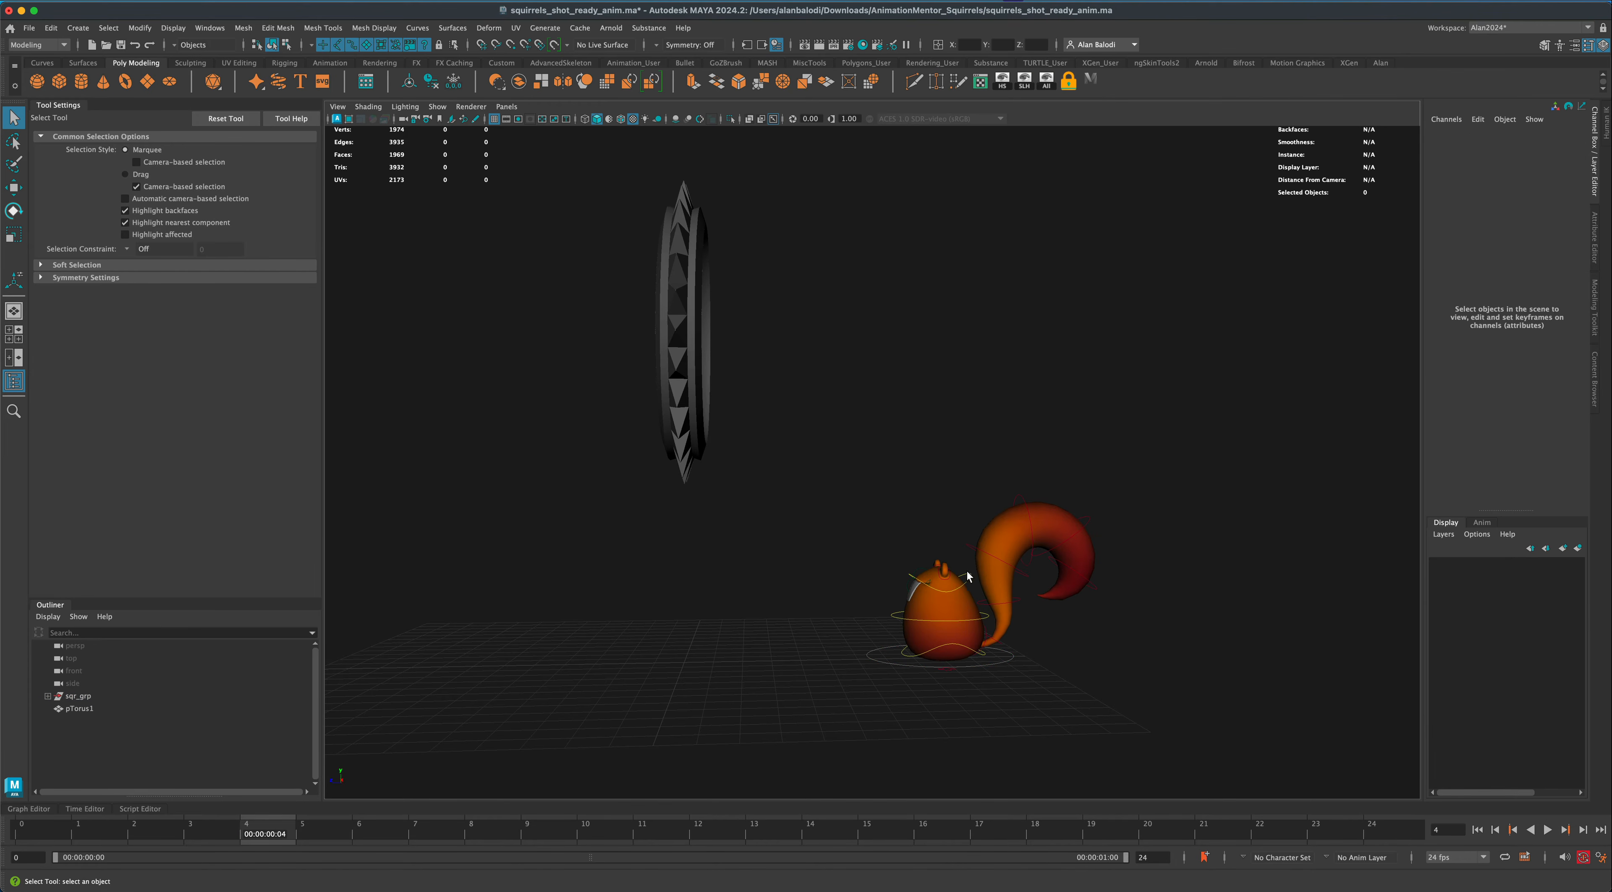
At frame 4, squash the squirrel by moving its shoulder control to about -14.8 in Y and 4.0 in Z.
click(969, 579)
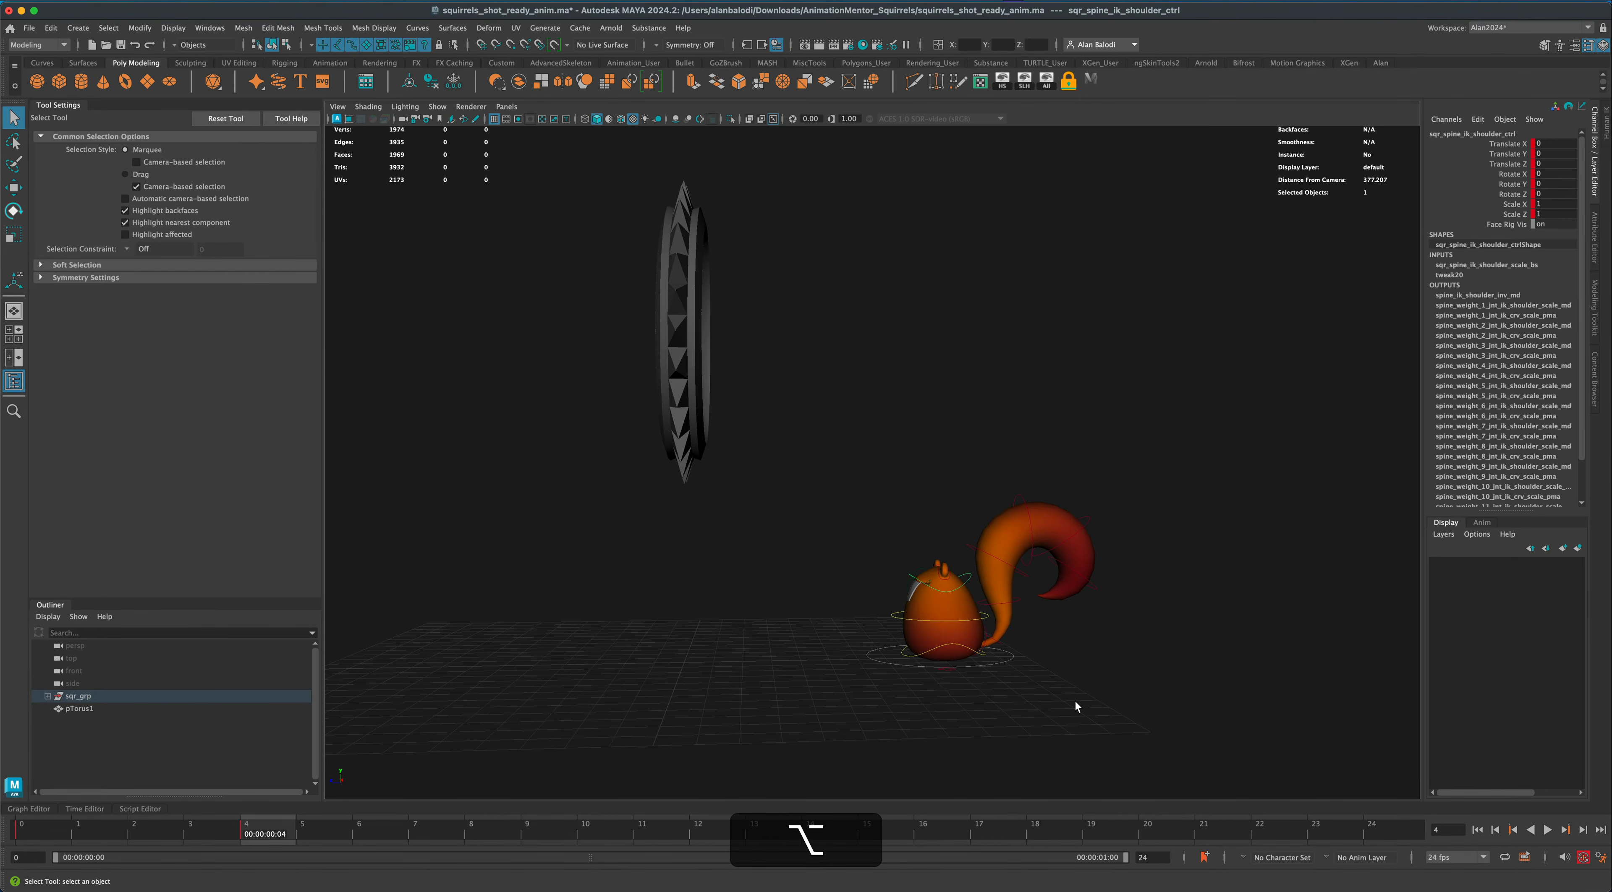
alt+drag(1075, 702, 1025, 672)
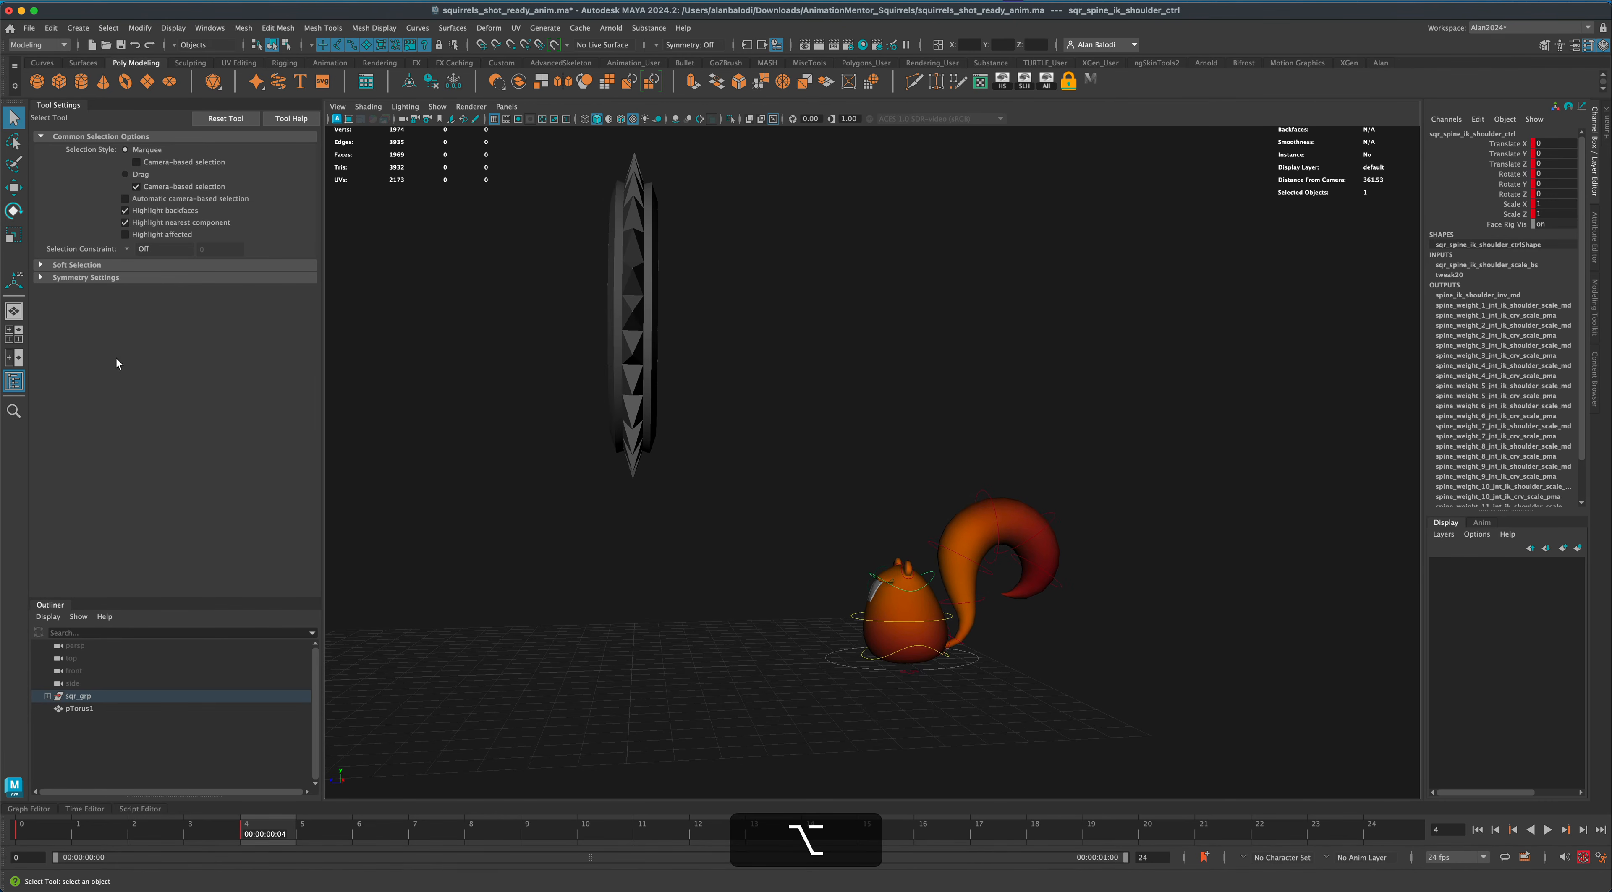
key(w)
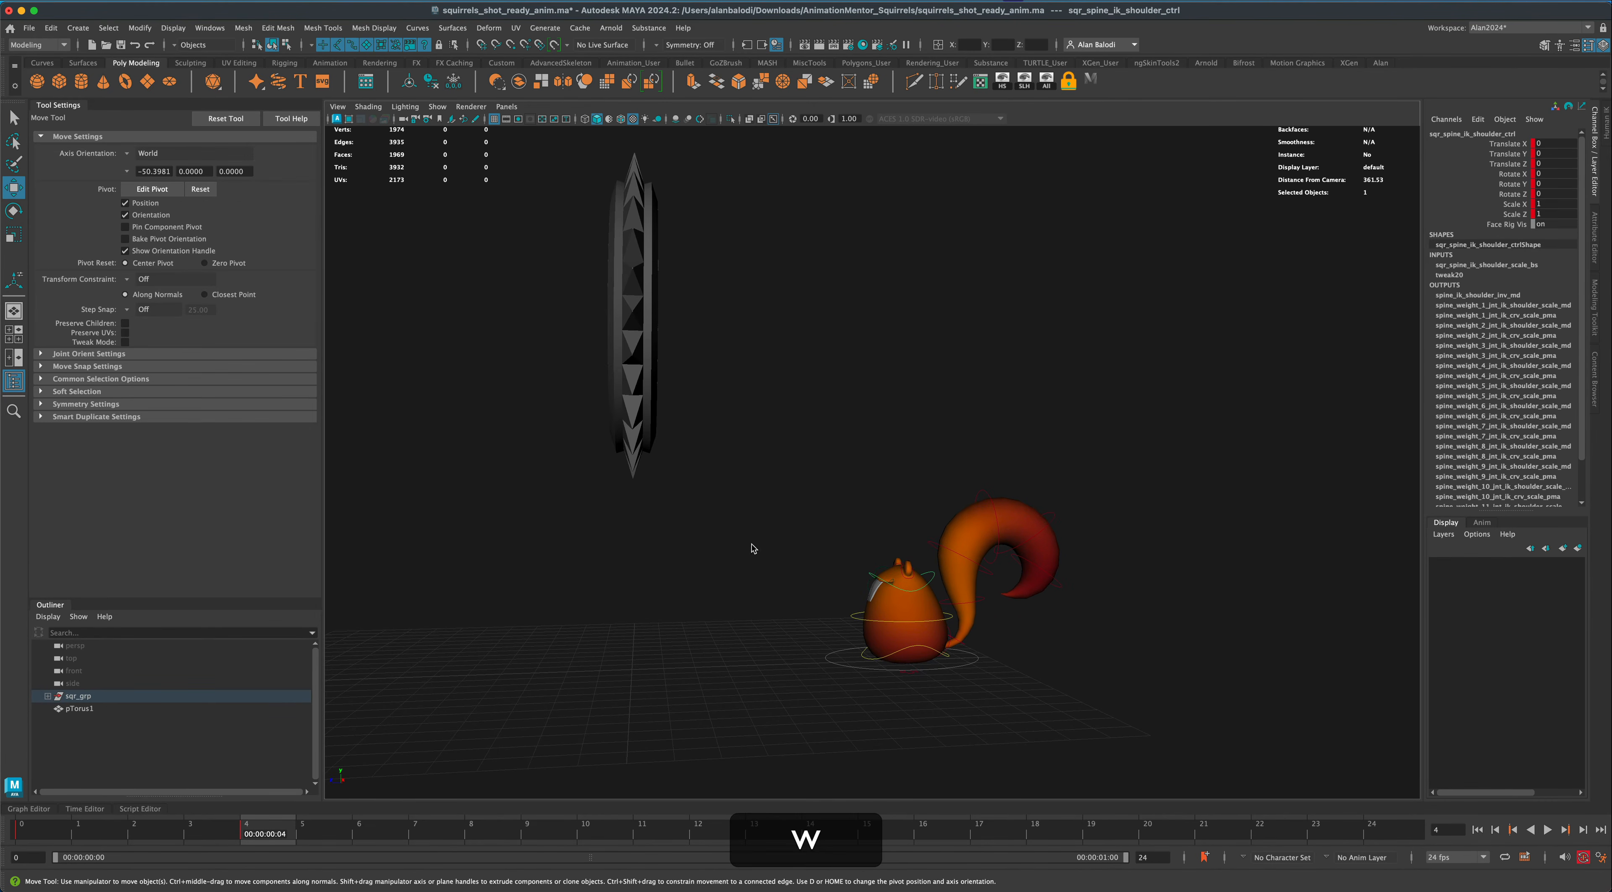
drag(881, 567, 868, 618)
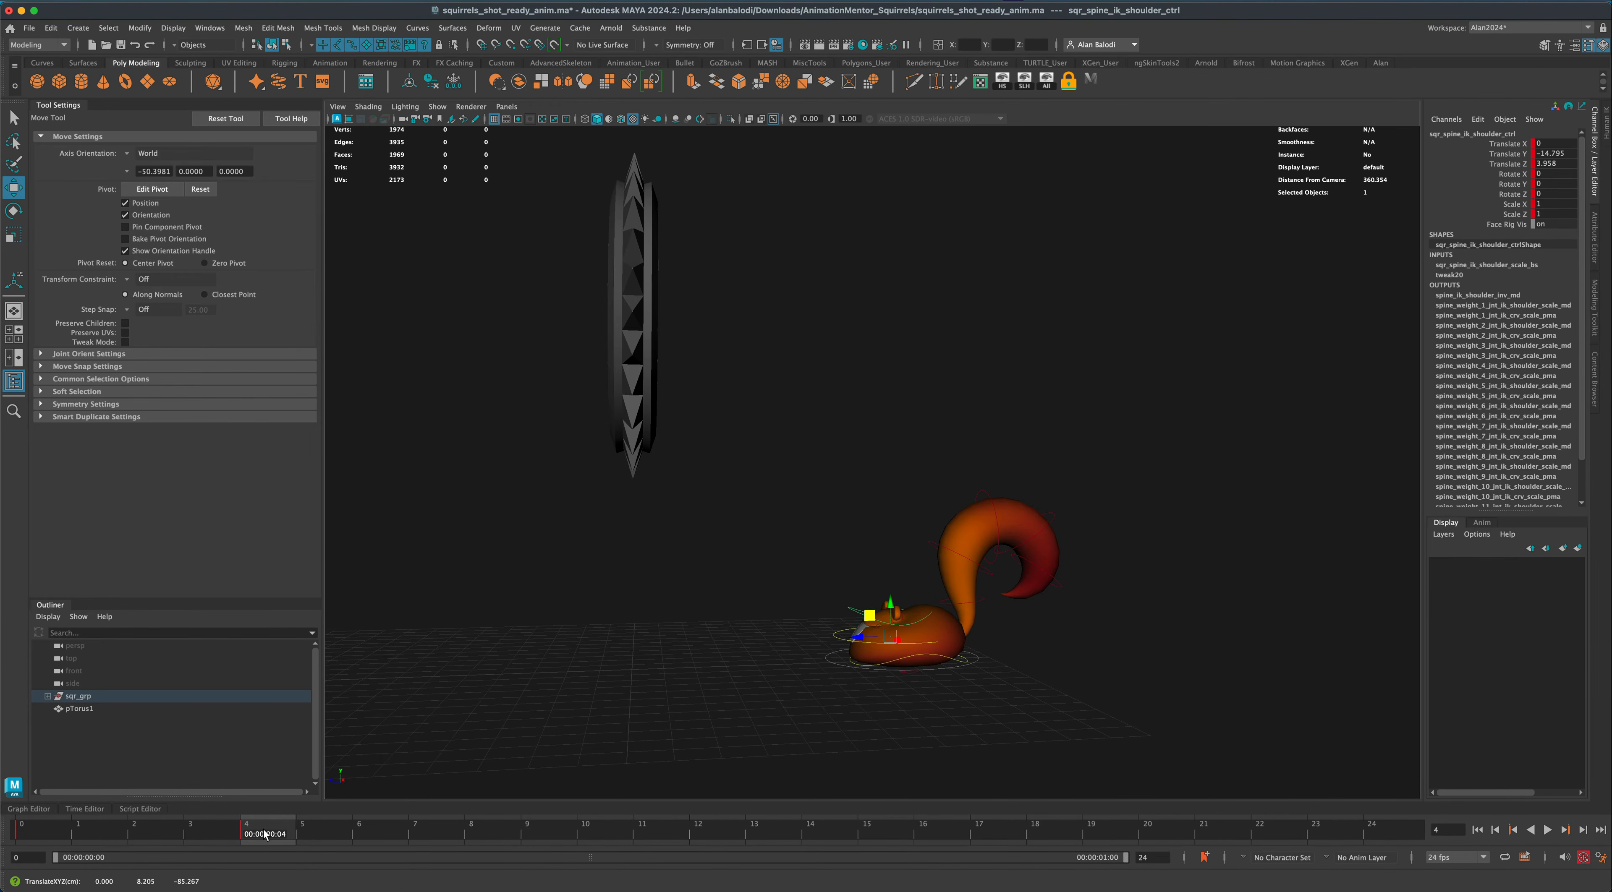
mouse_move(264, 836)
mouse_down()
mouse_move(2, 840)
mouse_move(273, 840)
mouse_up()
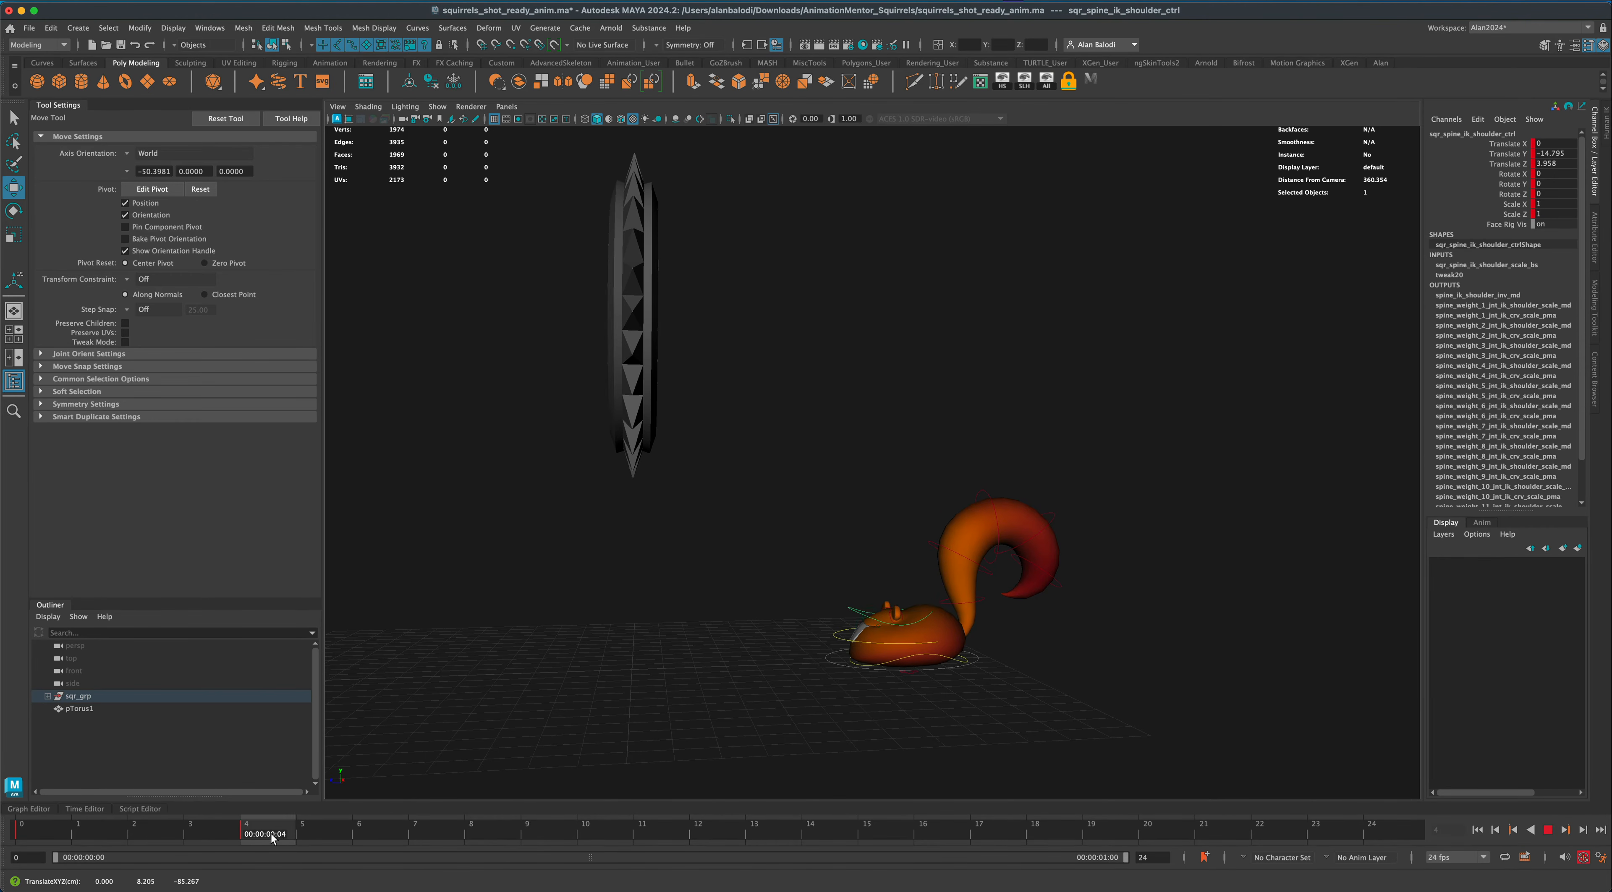
At frame 6, stretch the squirrel toward the ring by moving its shoulder control to about 30.4 in Y and 22.4 in Z.
click(400, 838)
alt+drag(626, 734, 647, 738)
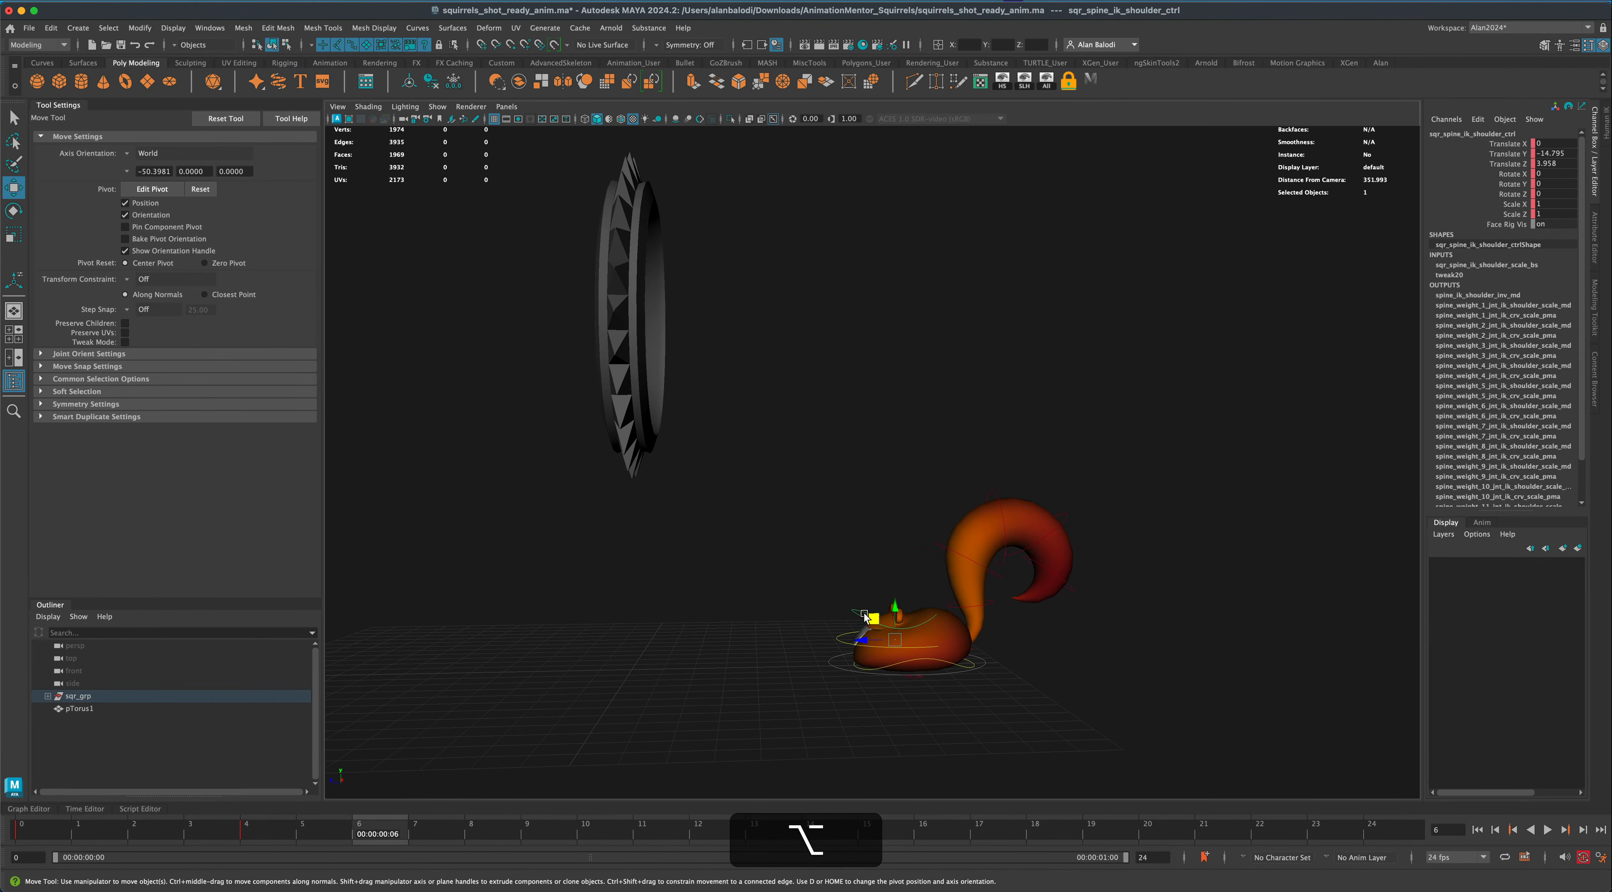
drag(872, 618, 820, 480)
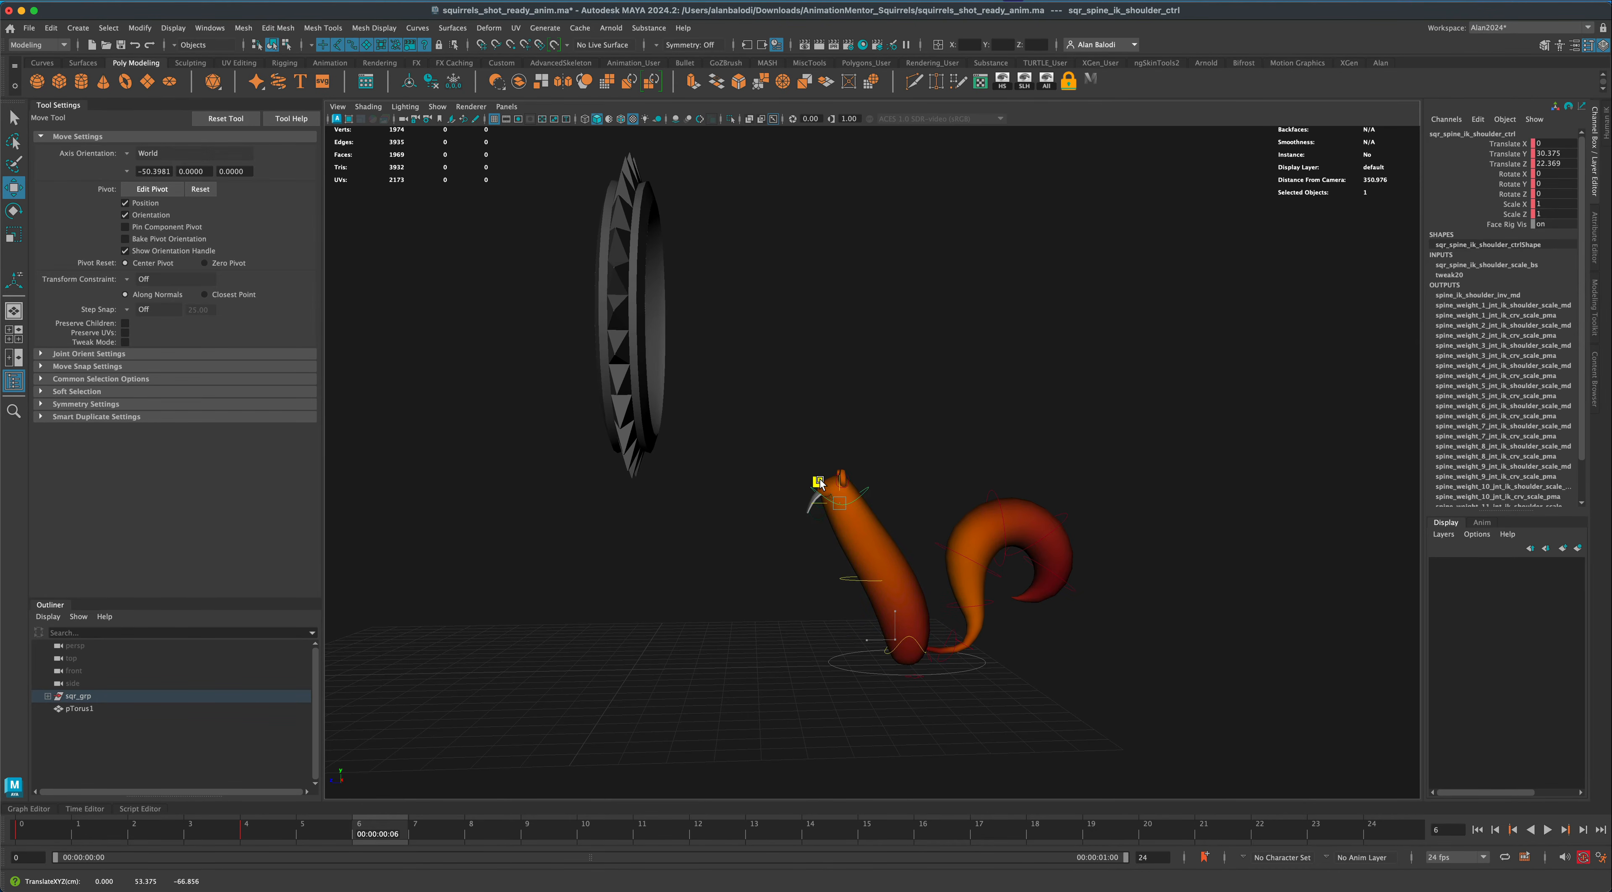
drag(819, 480, 820, 481)
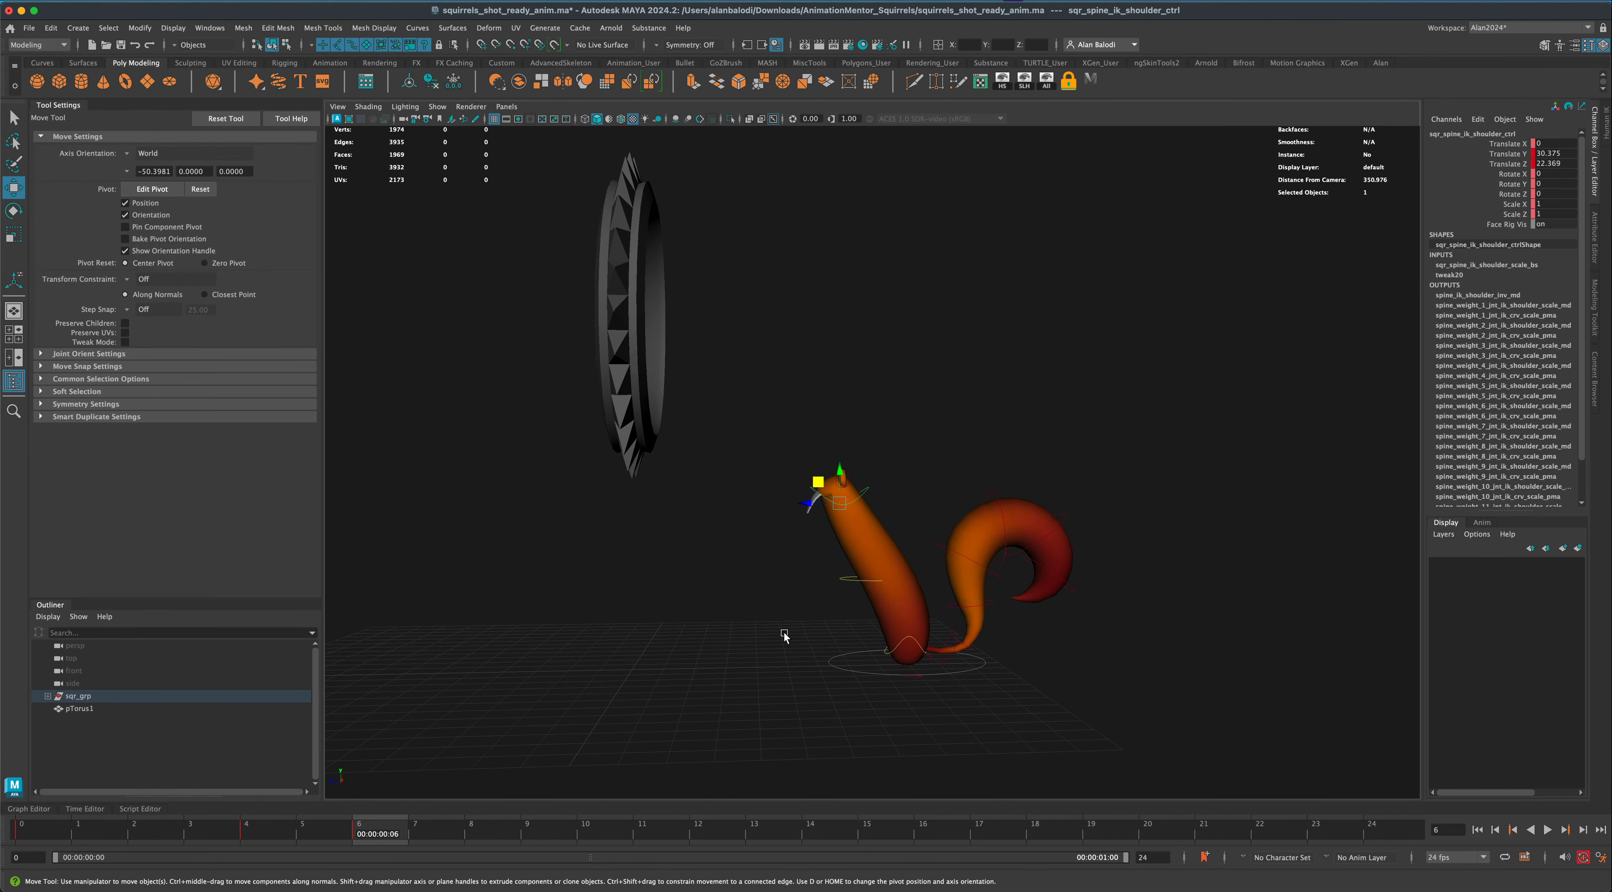
Keyframe the squirrel's root control at frame 6, and at frame 8 raise it toward the ring to about Y 67.2, Z -48.7.
drag(790, 618, 844, 701)
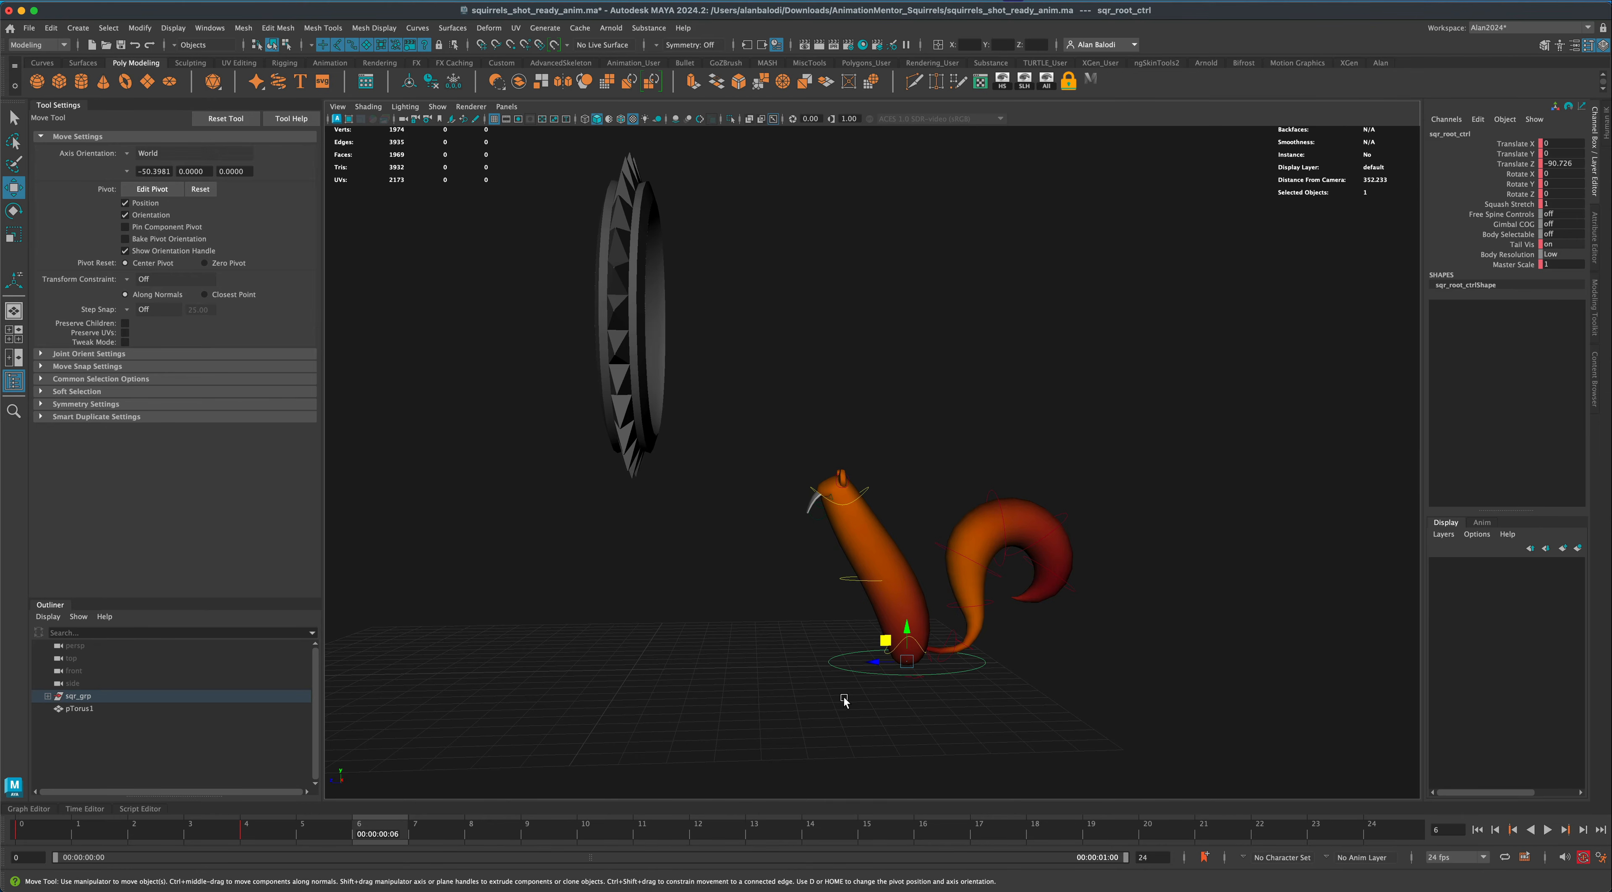
key(s)
drag(388, 828, 488, 840)
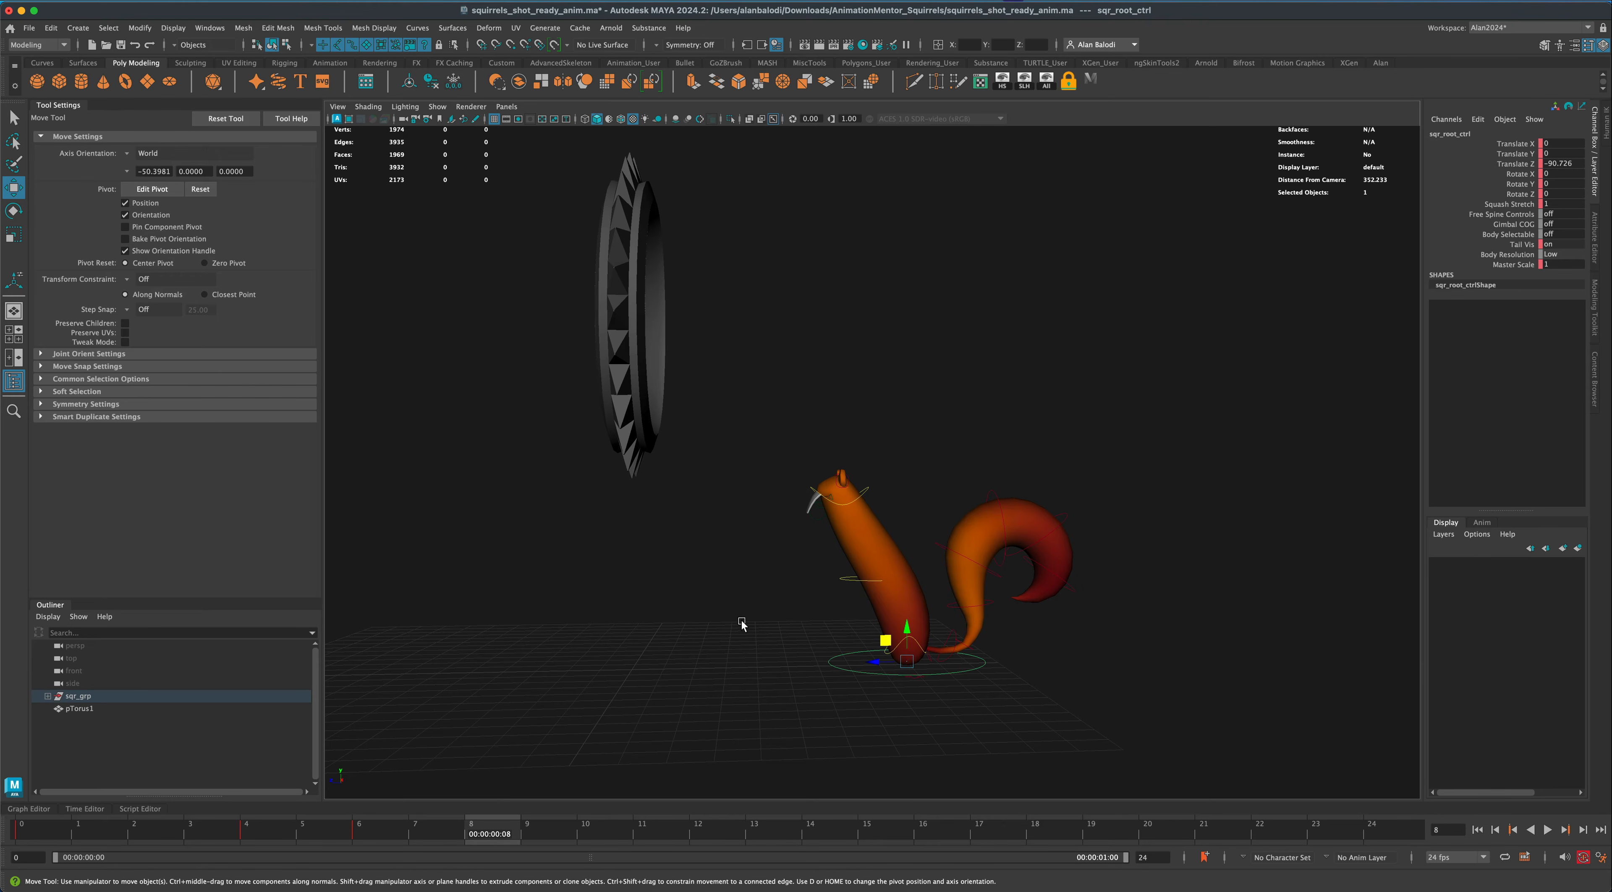
alt+middle_drag(731, 576, 721, 607)
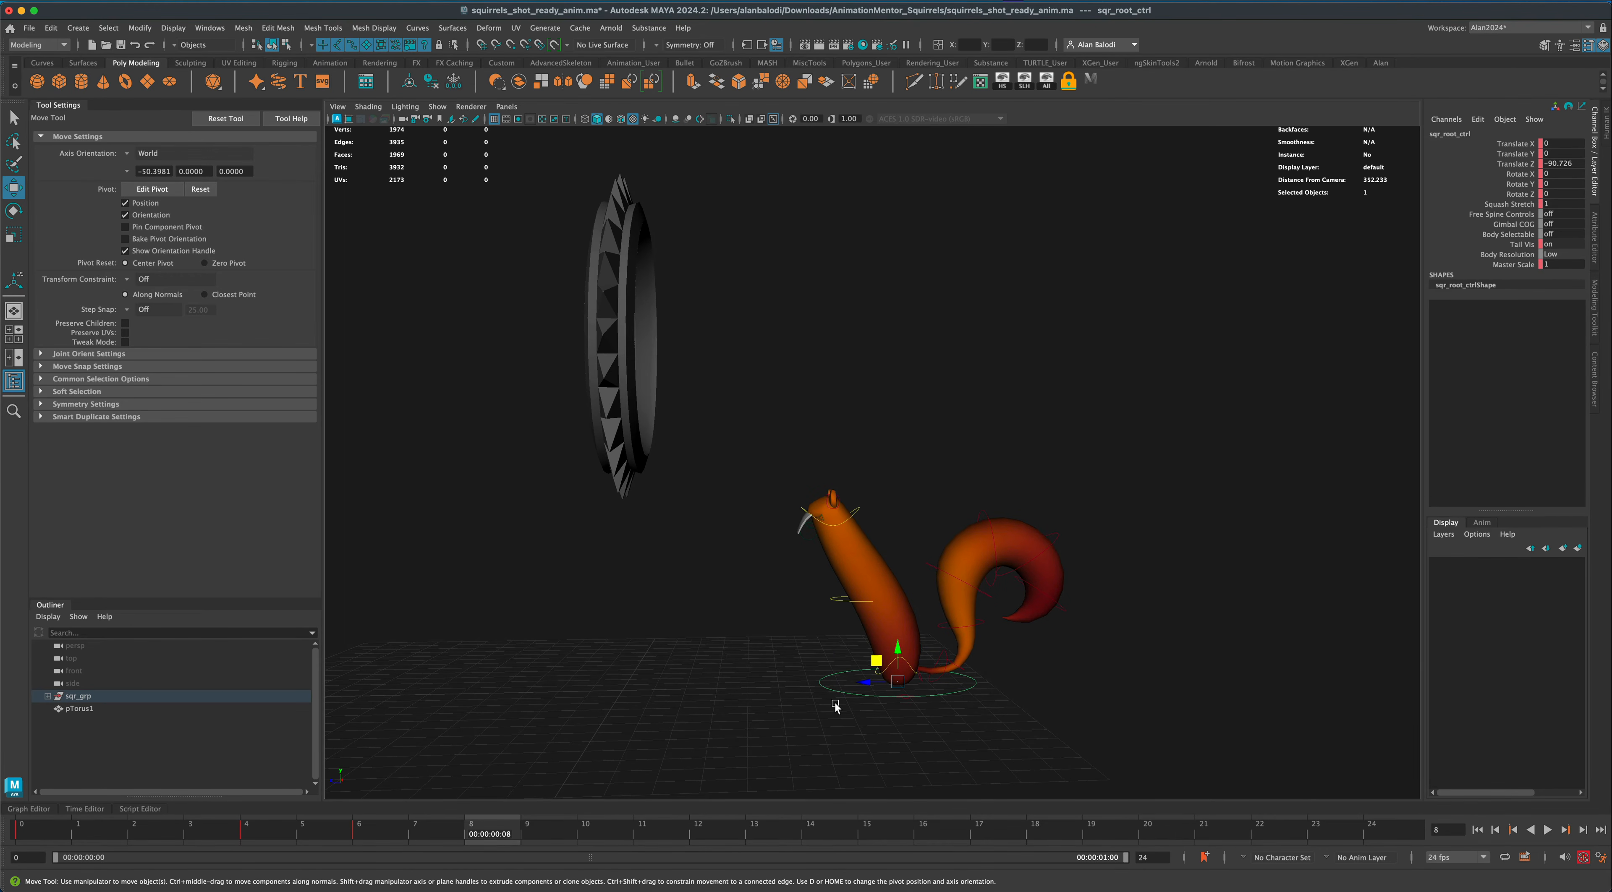
key(s)
drag(875, 664, 748, 460)
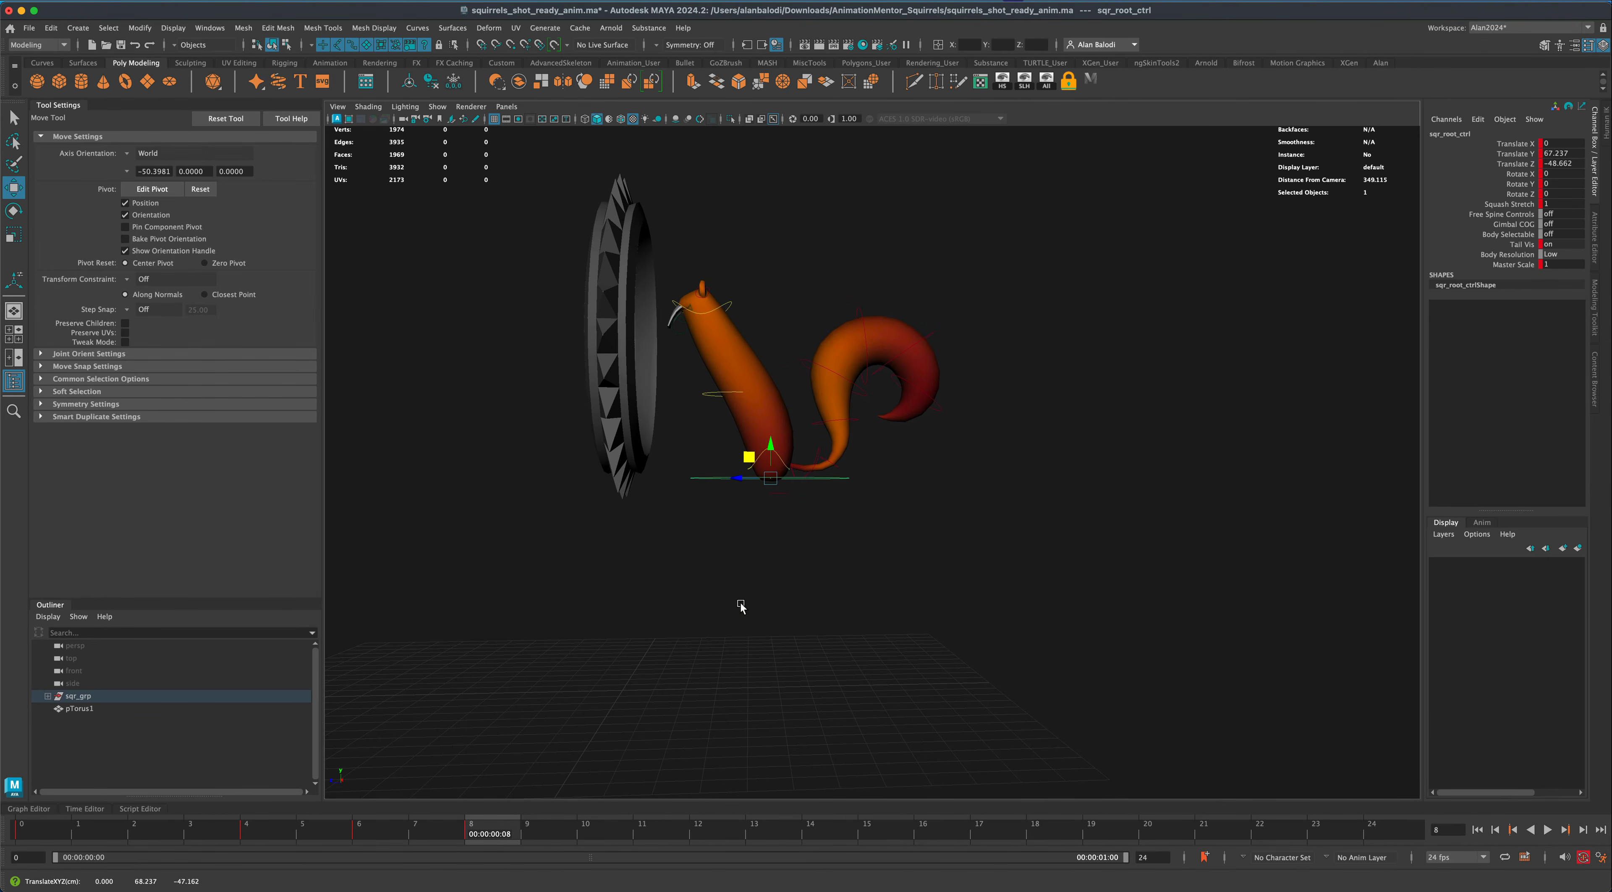
Examine the squirrel's alignment with the ring opening at frame 8 from the side and the front.
alt+drag(741, 601, 762, 612)
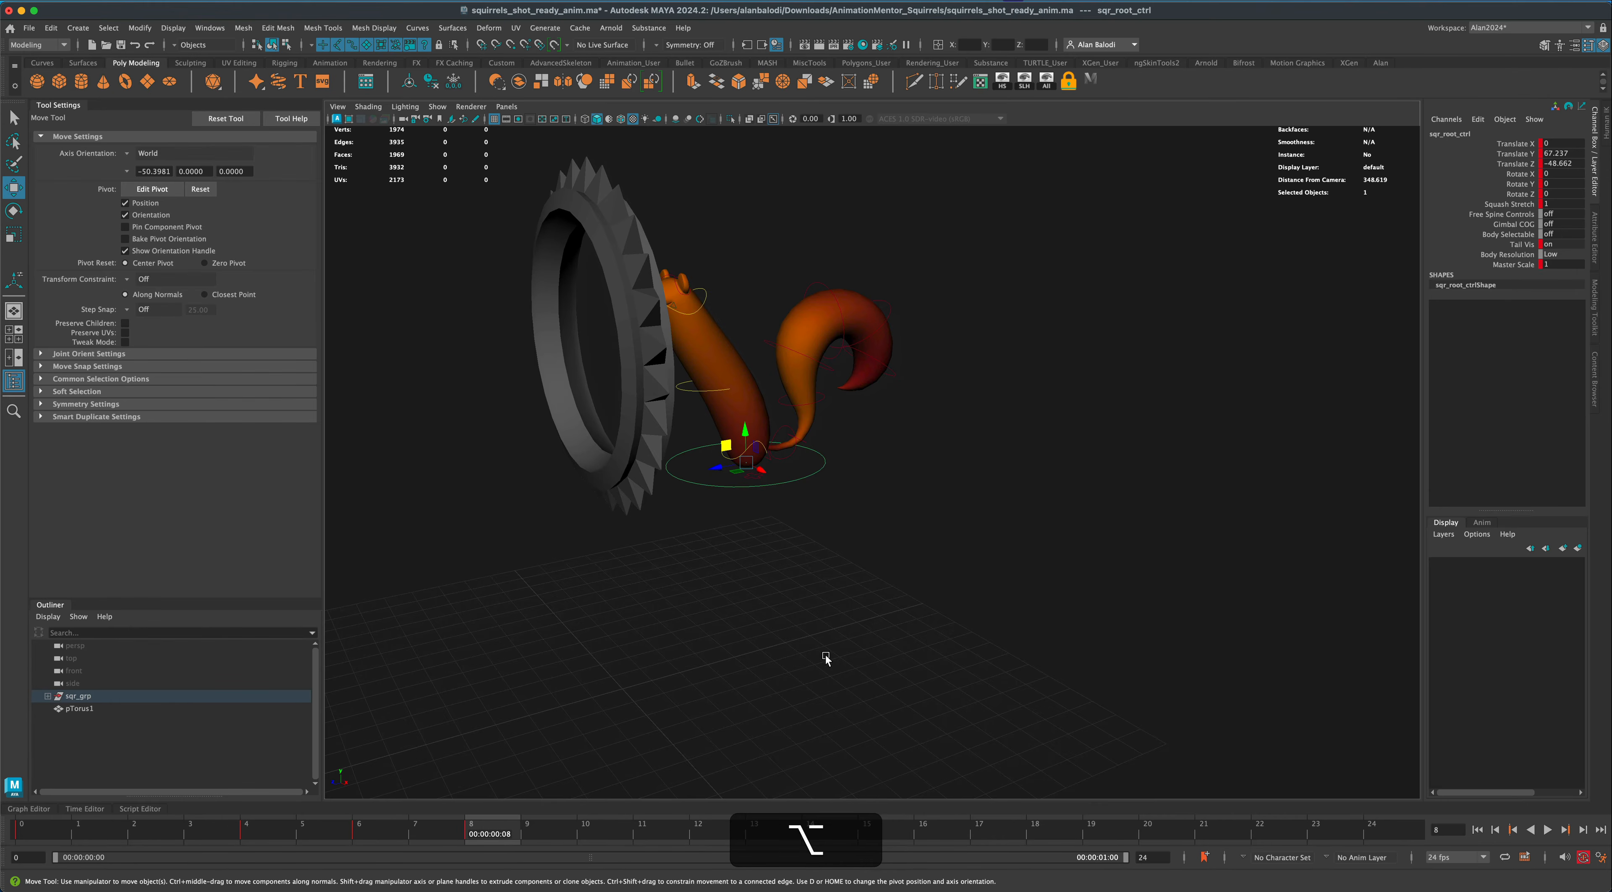
alt+middle_drag(823, 656, 881, 744)
alt+scroll(881, 744, up, 3)
alt+drag(881, 744, 834, 722)
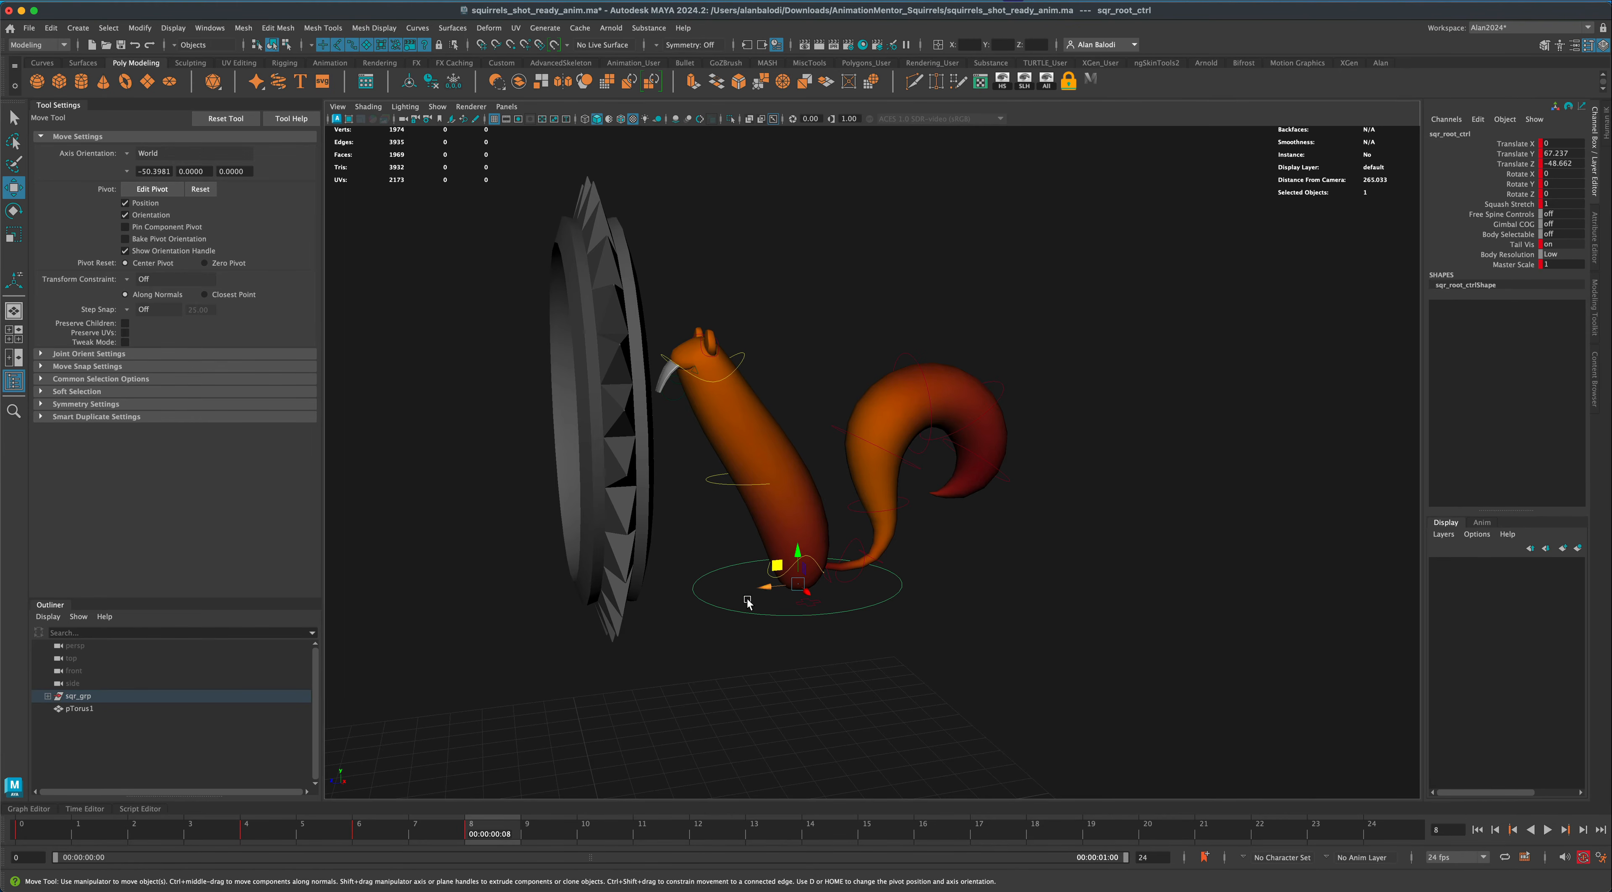
mouse_move(751, 594)
alt+mouse_down()
mouse_move(789, 598)
mouse_move(768, 619)
alt+mouse_up()
alt+drag(792, 560, 768, 600)
alt+drag(752, 676, 738, 695)
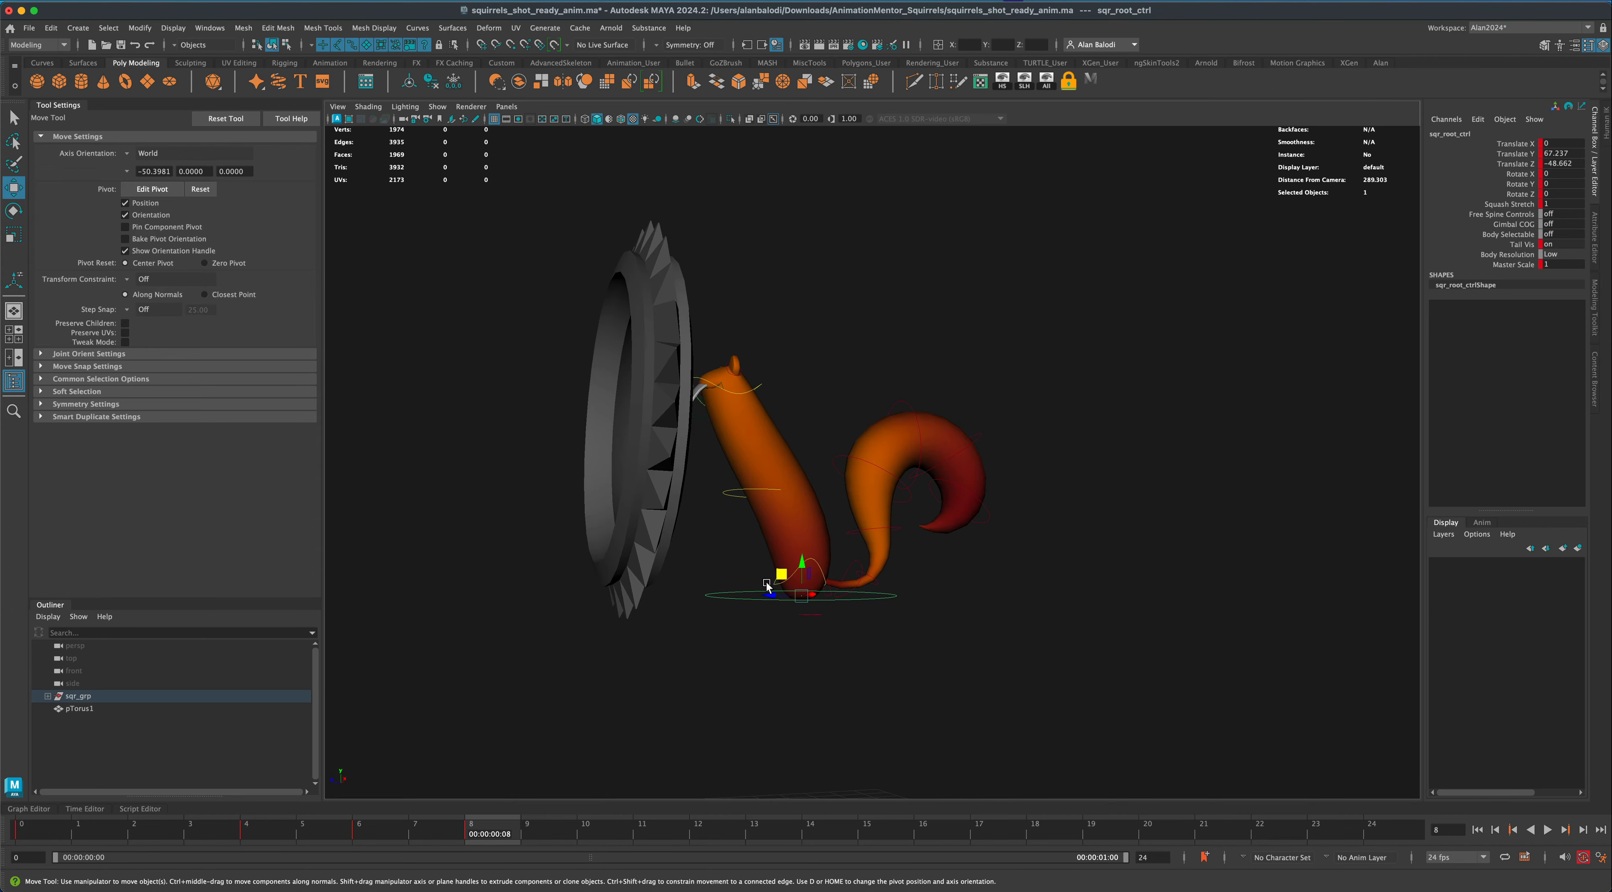
alt+drag(782, 576, 575, 619)
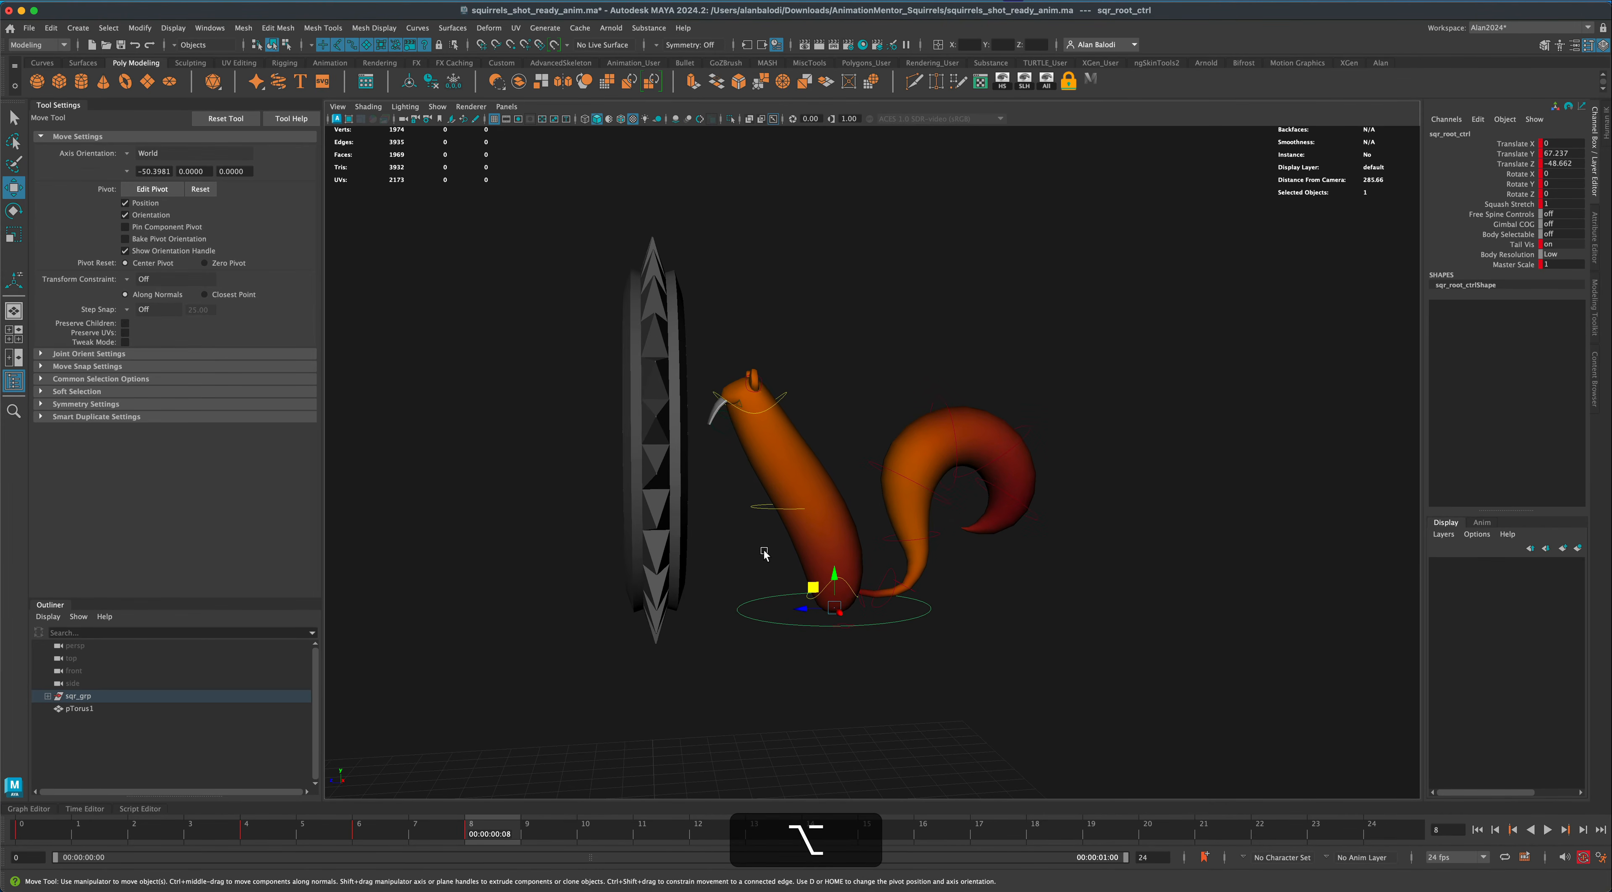
alt+drag(765, 554, 732, 515)
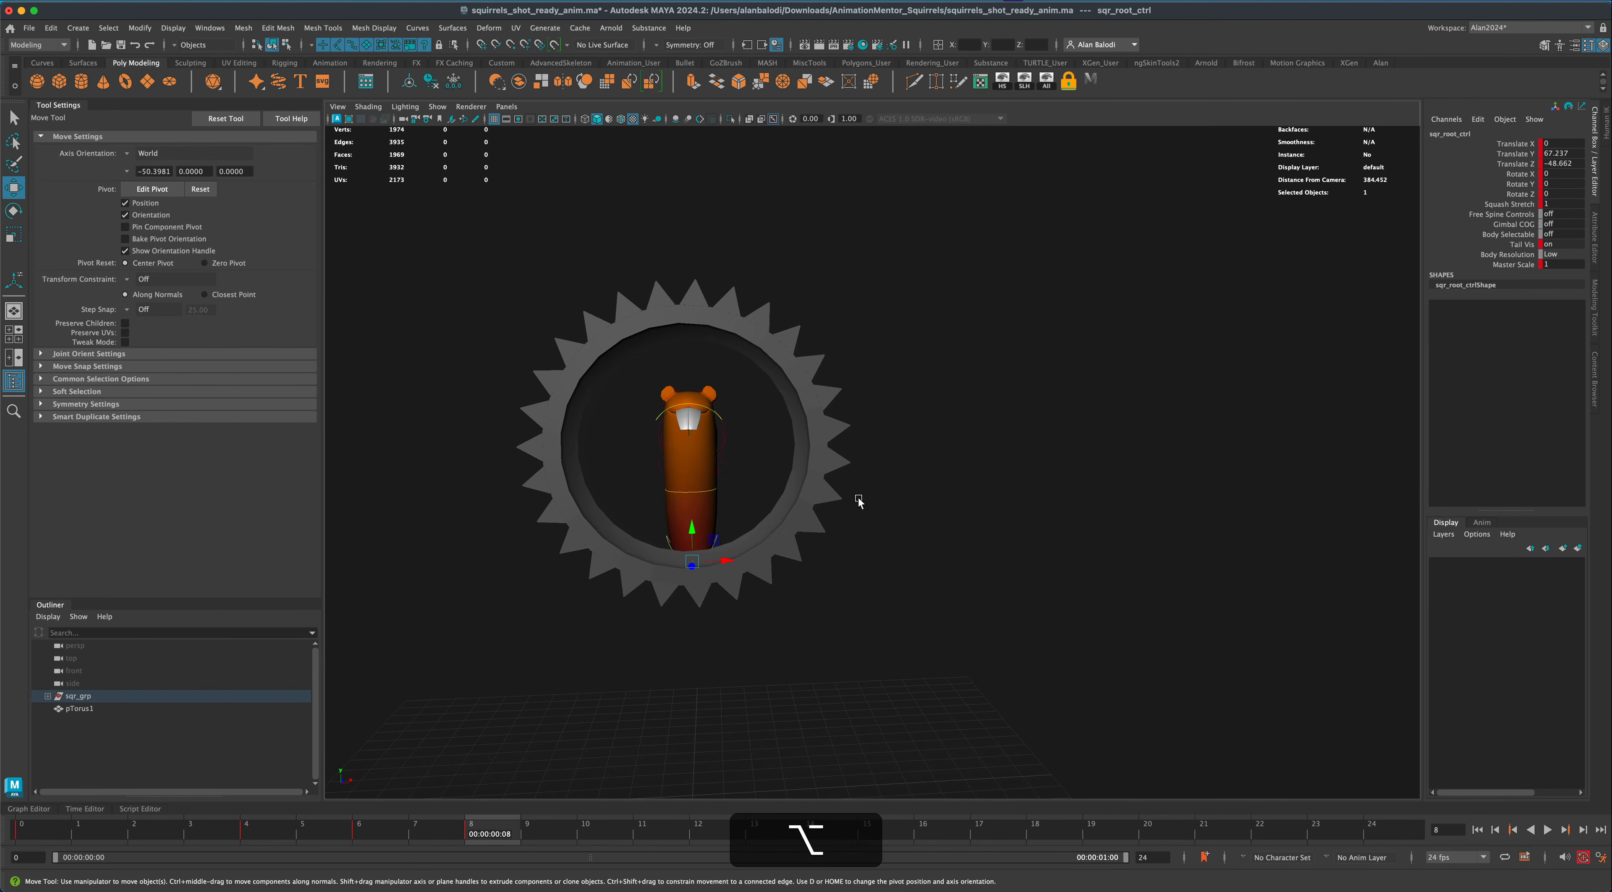
alt+drag(916, 661, 842, 663)
mouse_move(843, 576)
alt+mouse_down()
mouse_move(824, 705)
mouse_move(838, 565)
alt+mouse_up()
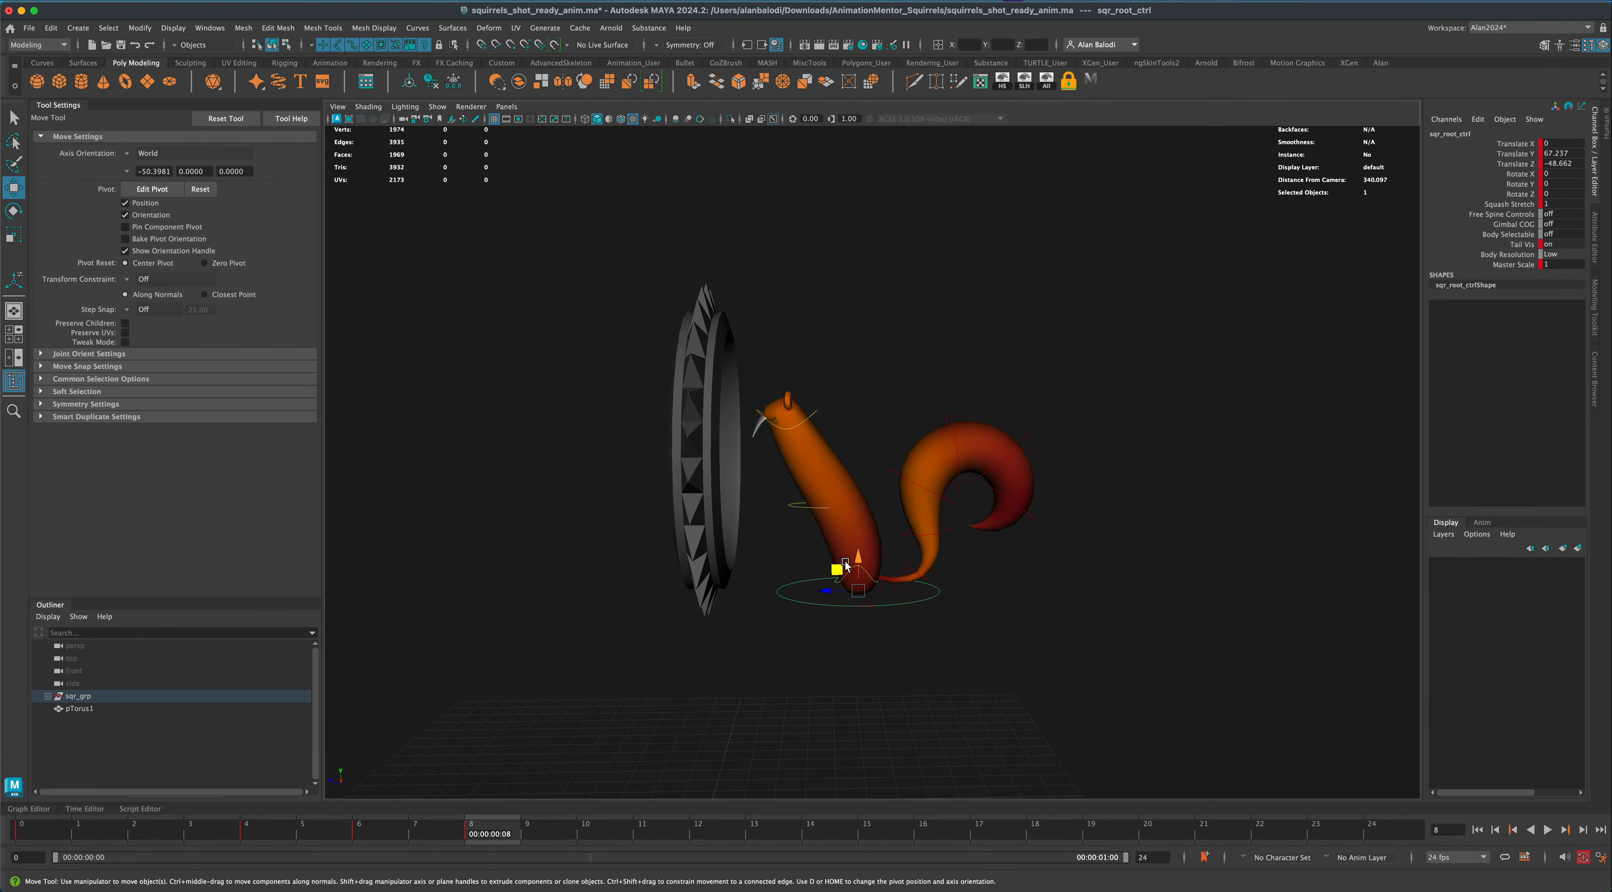
At frame 8, move the squirrel's root control further up and closer to the ring, to about Y 76.8, Z -44.5.
drag(836, 571, 824, 540)
scroll(839, 723, down, 4)
alt+drag(830, 717, 815, 738)
alt+scroll(818, 737, up, 1)
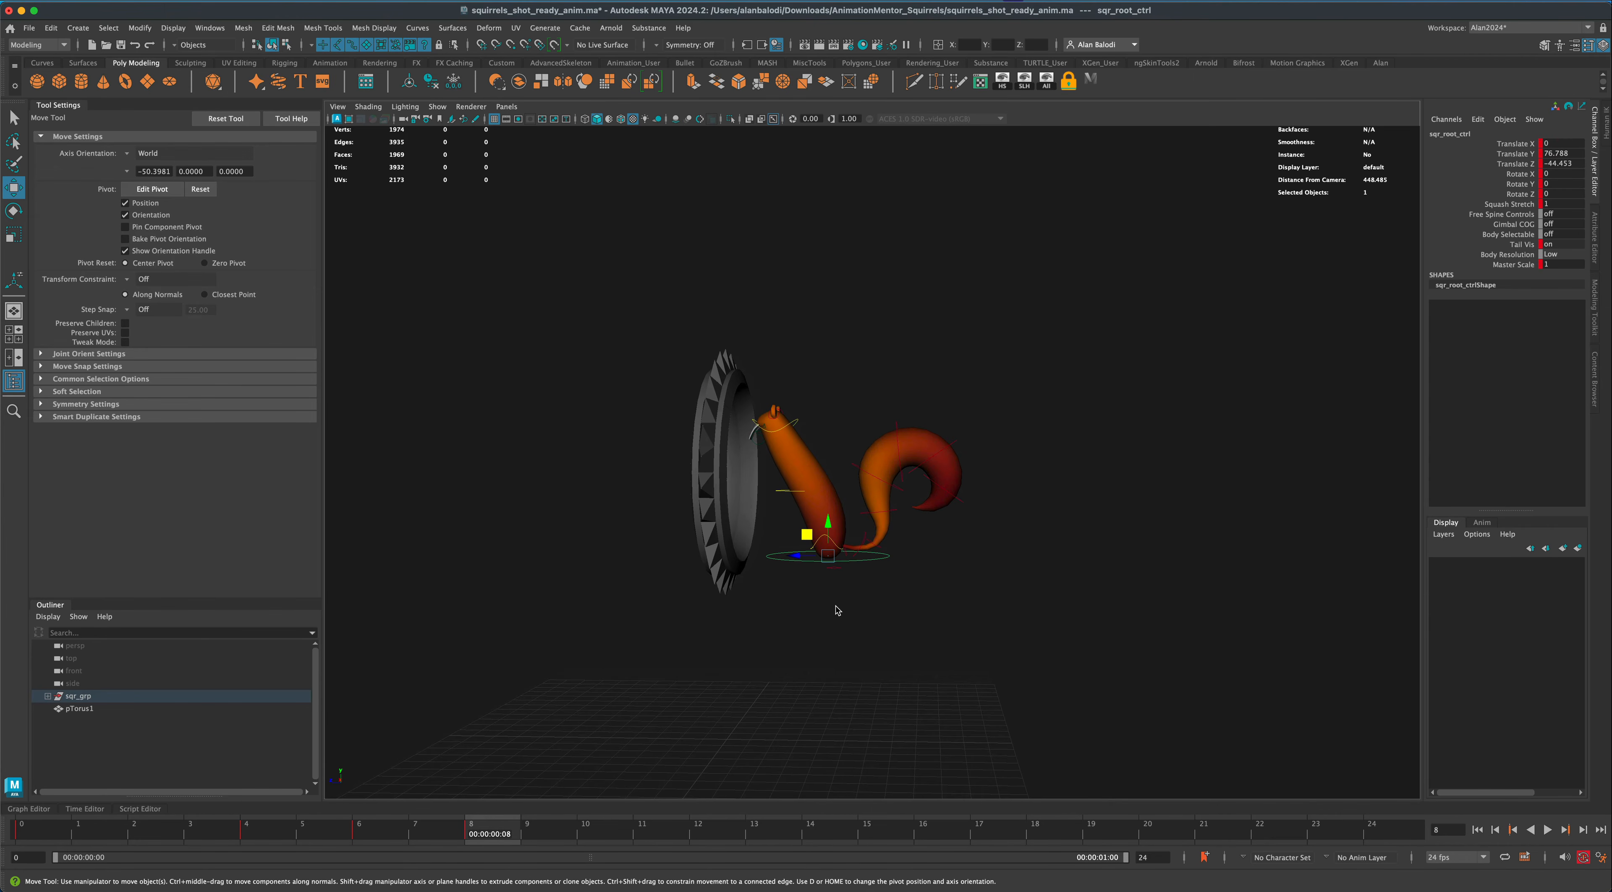
alt+drag(842, 594, 839, 619)
Set keyframes on the squirrel's bottom control at frames 8 and 6.
click(834, 567)
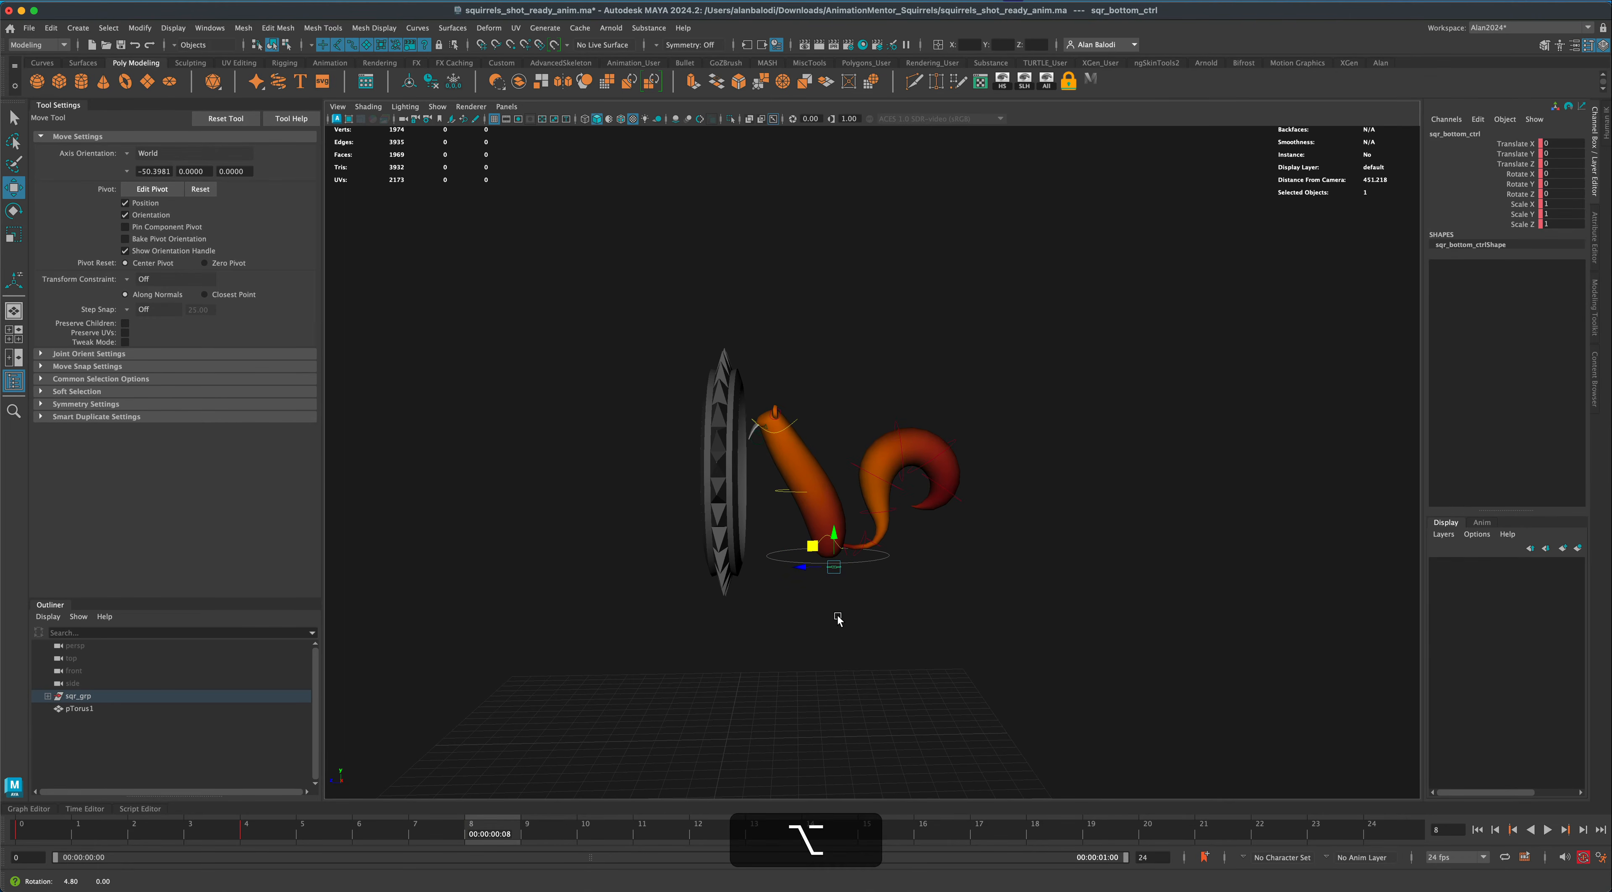
key(s)
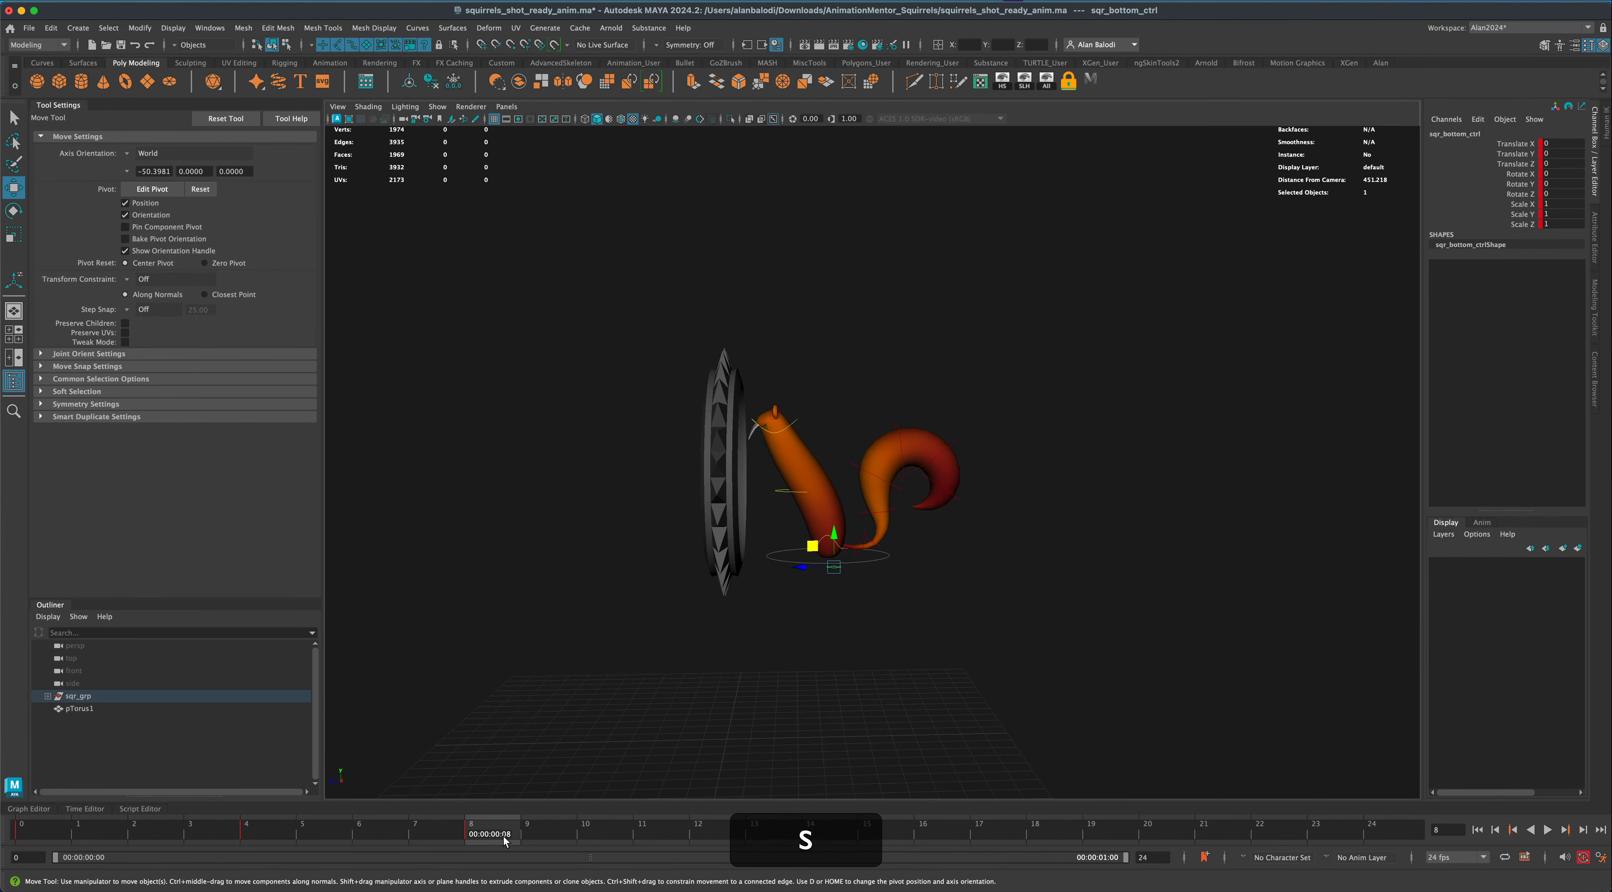
drag(500, 833, 386, 836)
key(s)
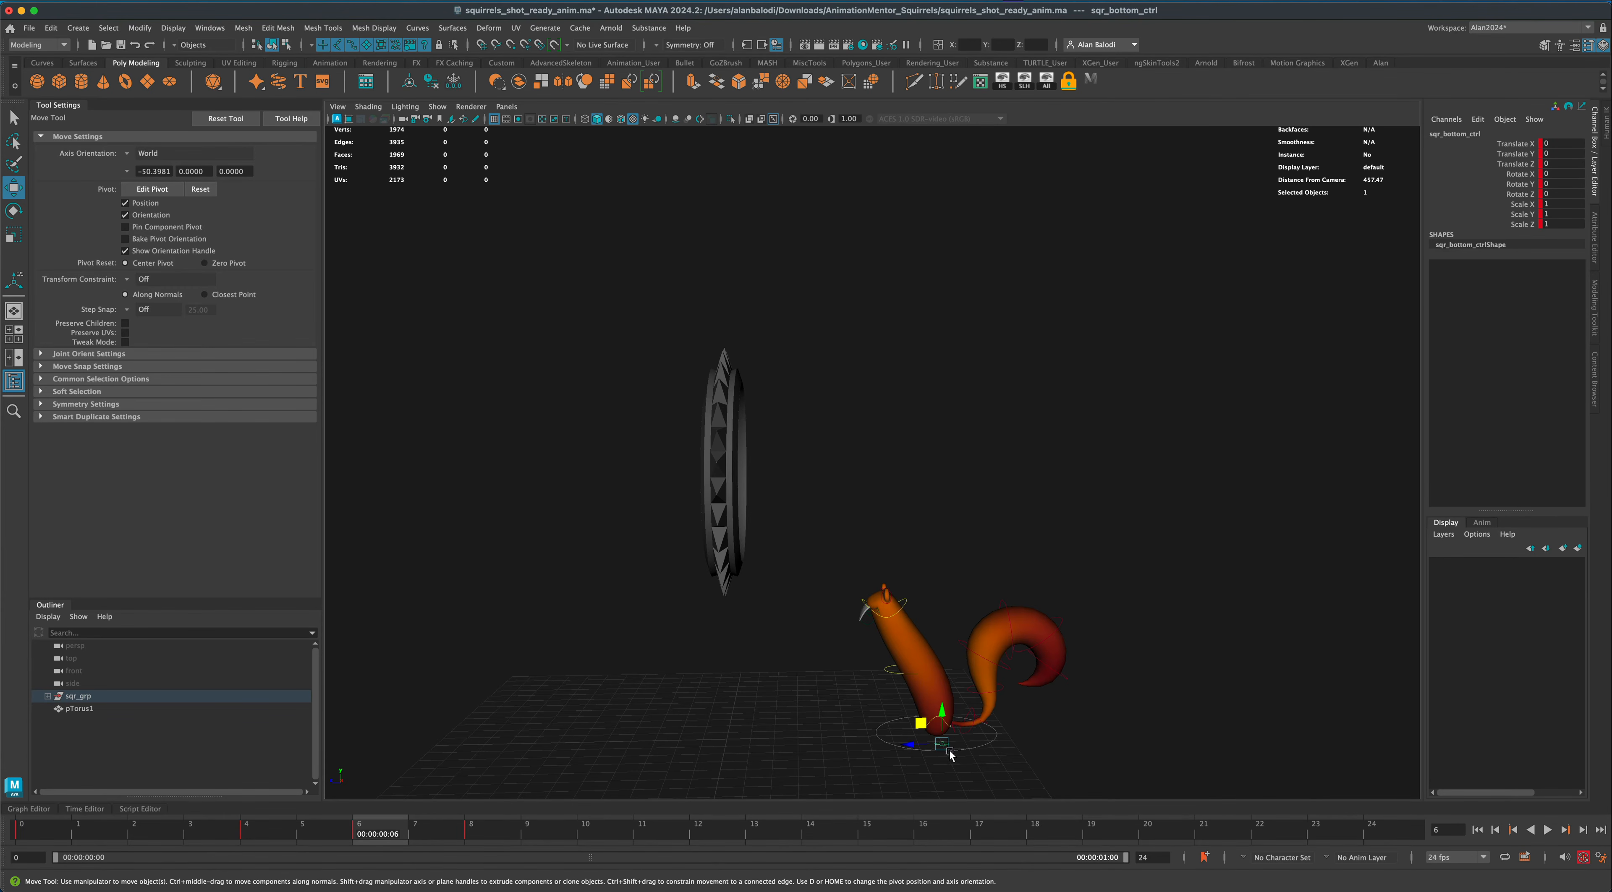
At frame 8, move the squirrel's bottom control down and away from the ring, to about -5.4 in Y and -6.7 in Z.
drag(386, 825, 472, 824)
mouse_move(812, 548)
mouse_down()
mouse_move(833, 583)
mouse_move(829, 557)
mouse_up()
alt+drag(812, 638, 795, 677)
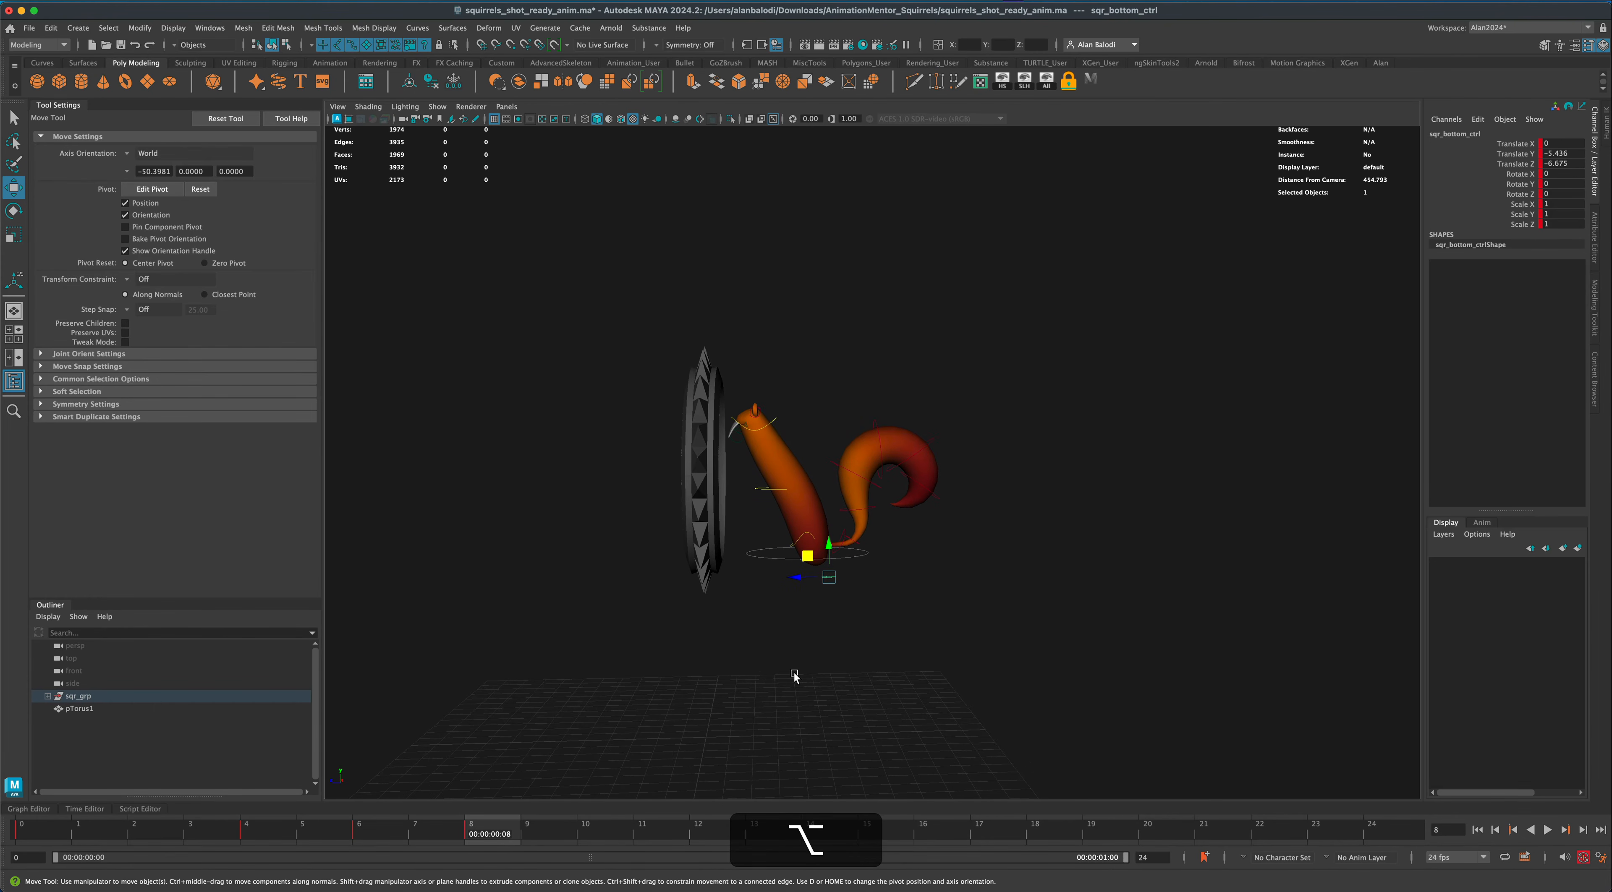
At frame 8, shift the squirrel's spine curvature control slightly down, to about -0.57 in Y and 0.11 in Z.
alt+drag(882, 623, 844, 537)
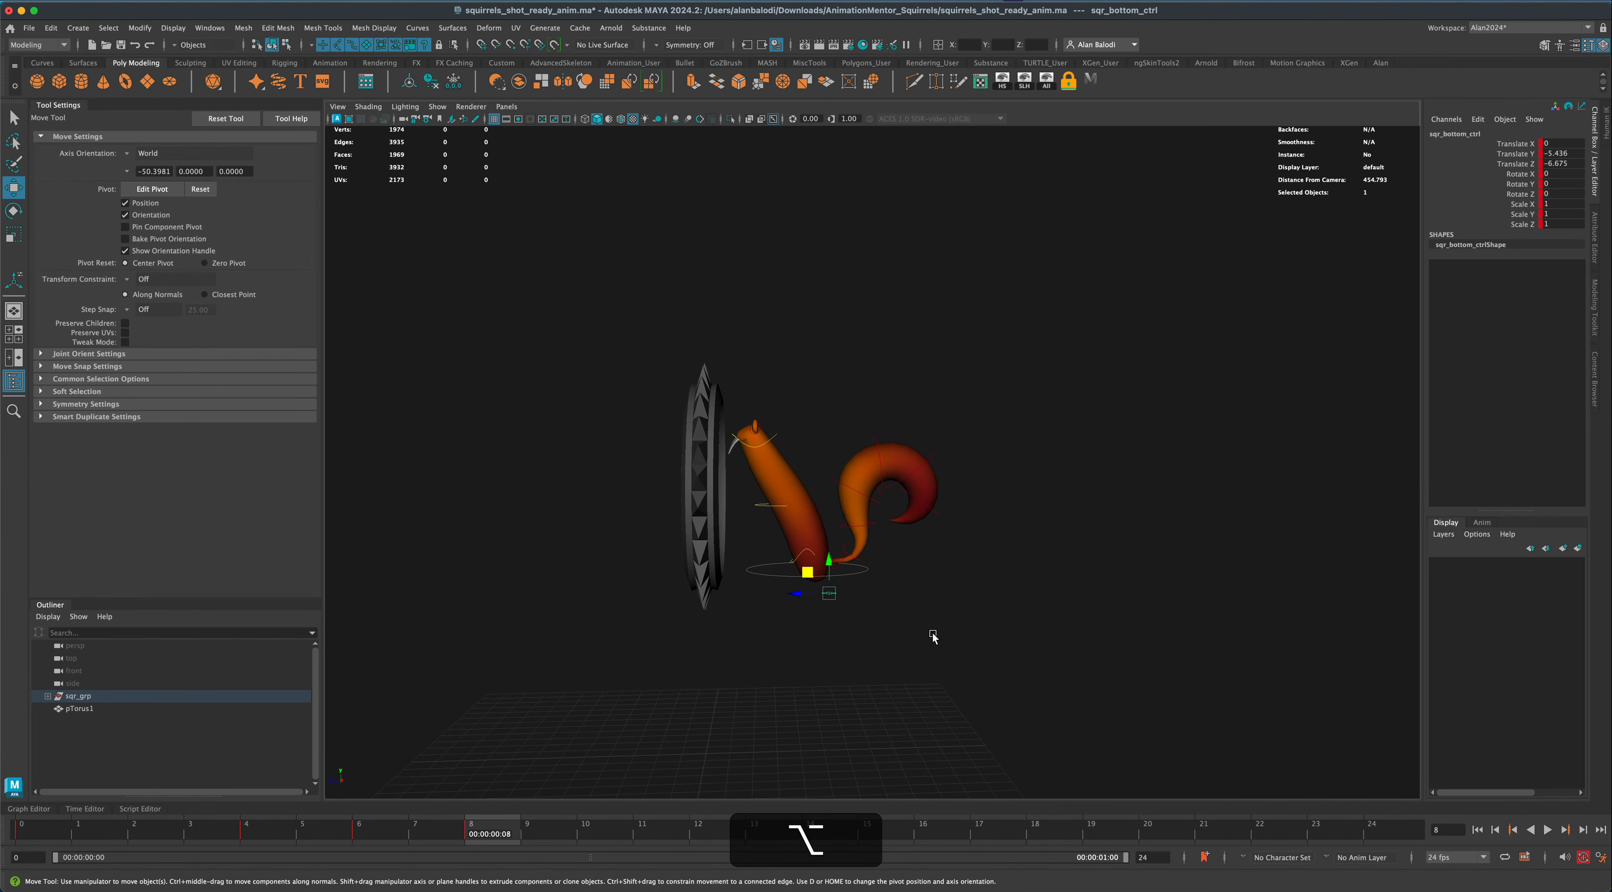
alt+drag(932, 637, 914, 640)
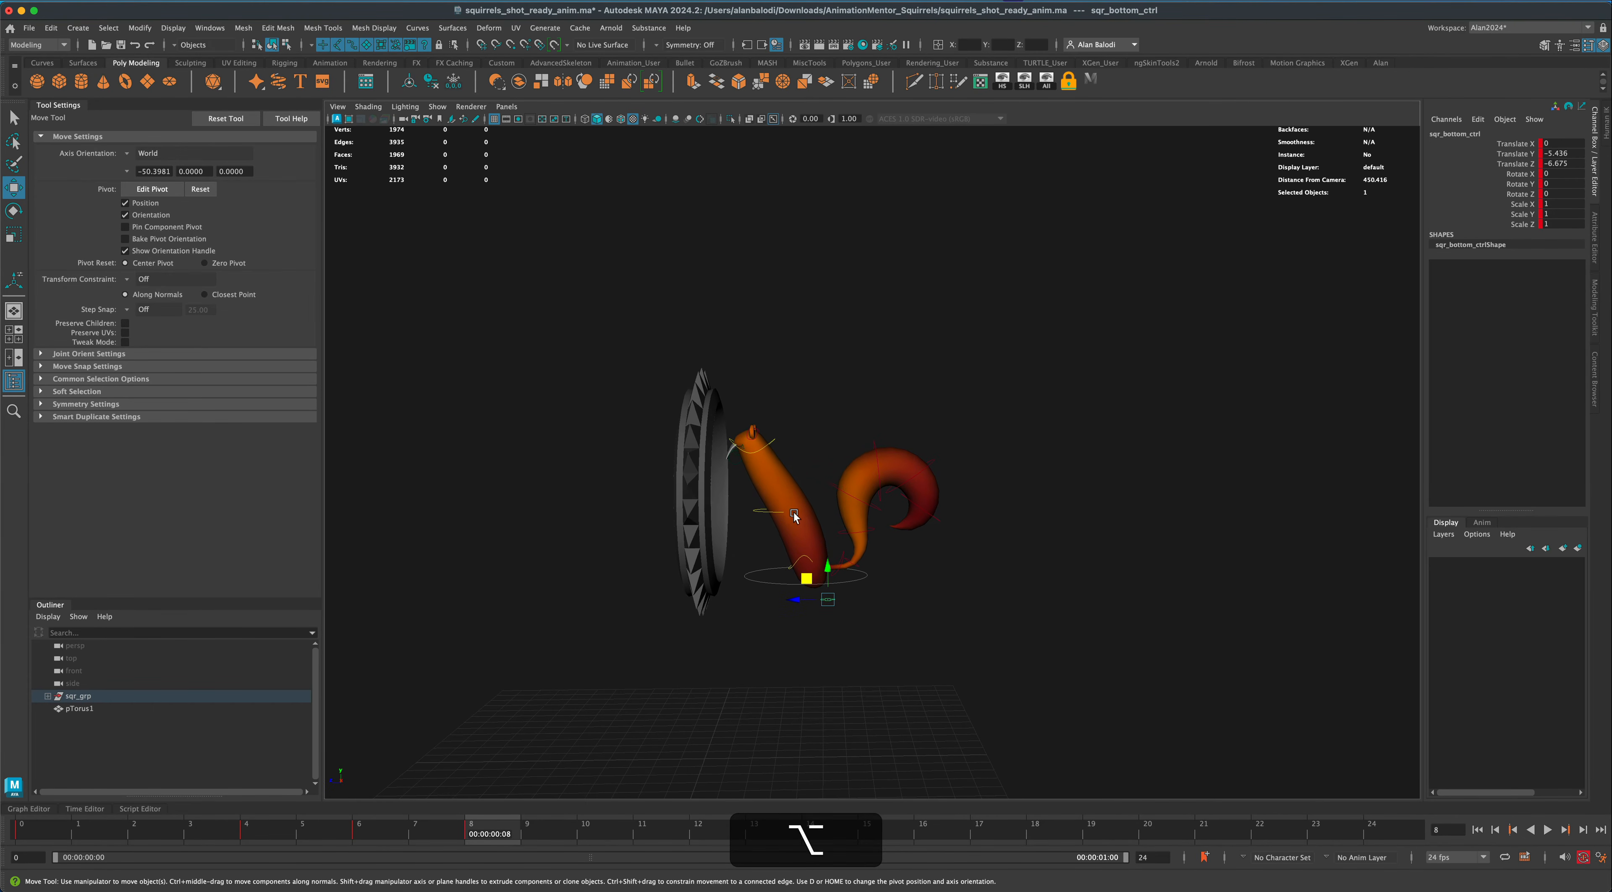
alt+drag(749, 567, 754, 565)
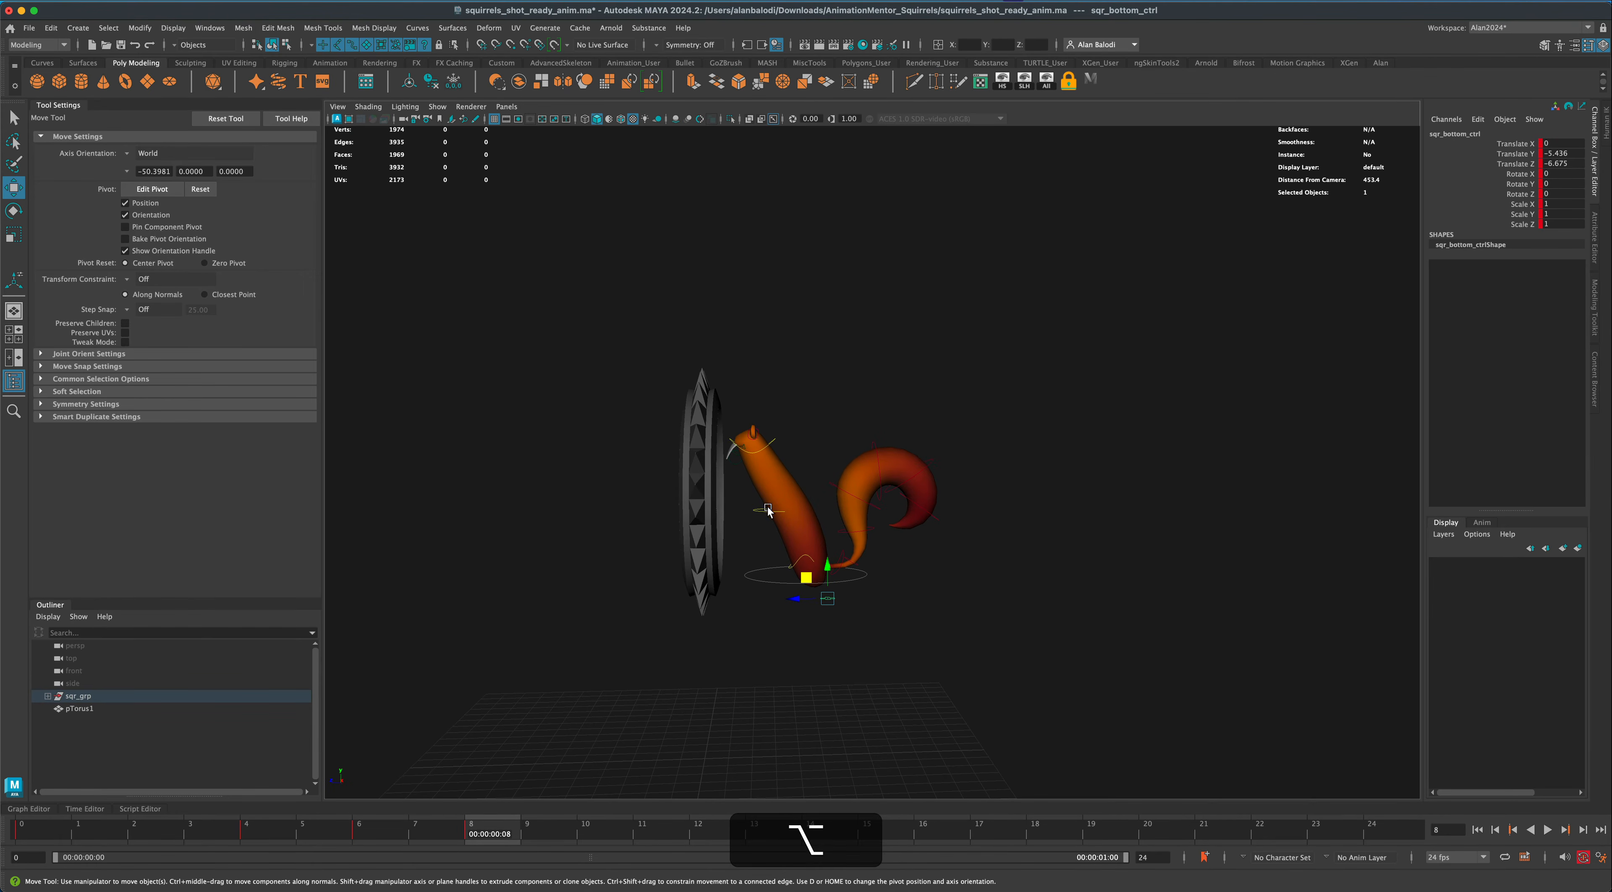
click(759, 518)
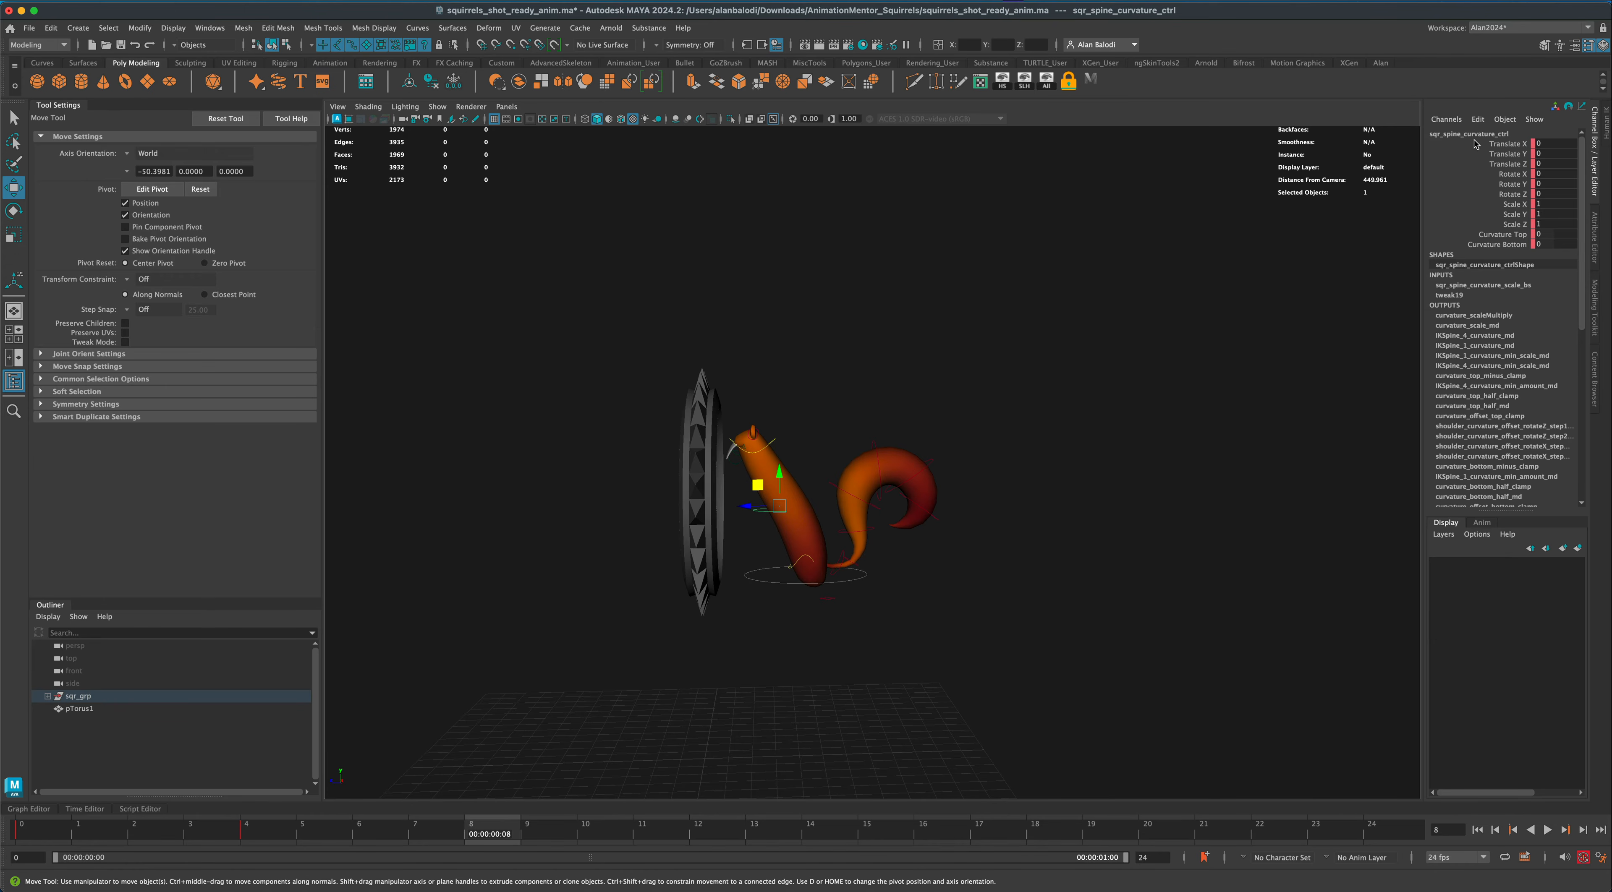
alt+drag(1072, 637, 1051, 637)
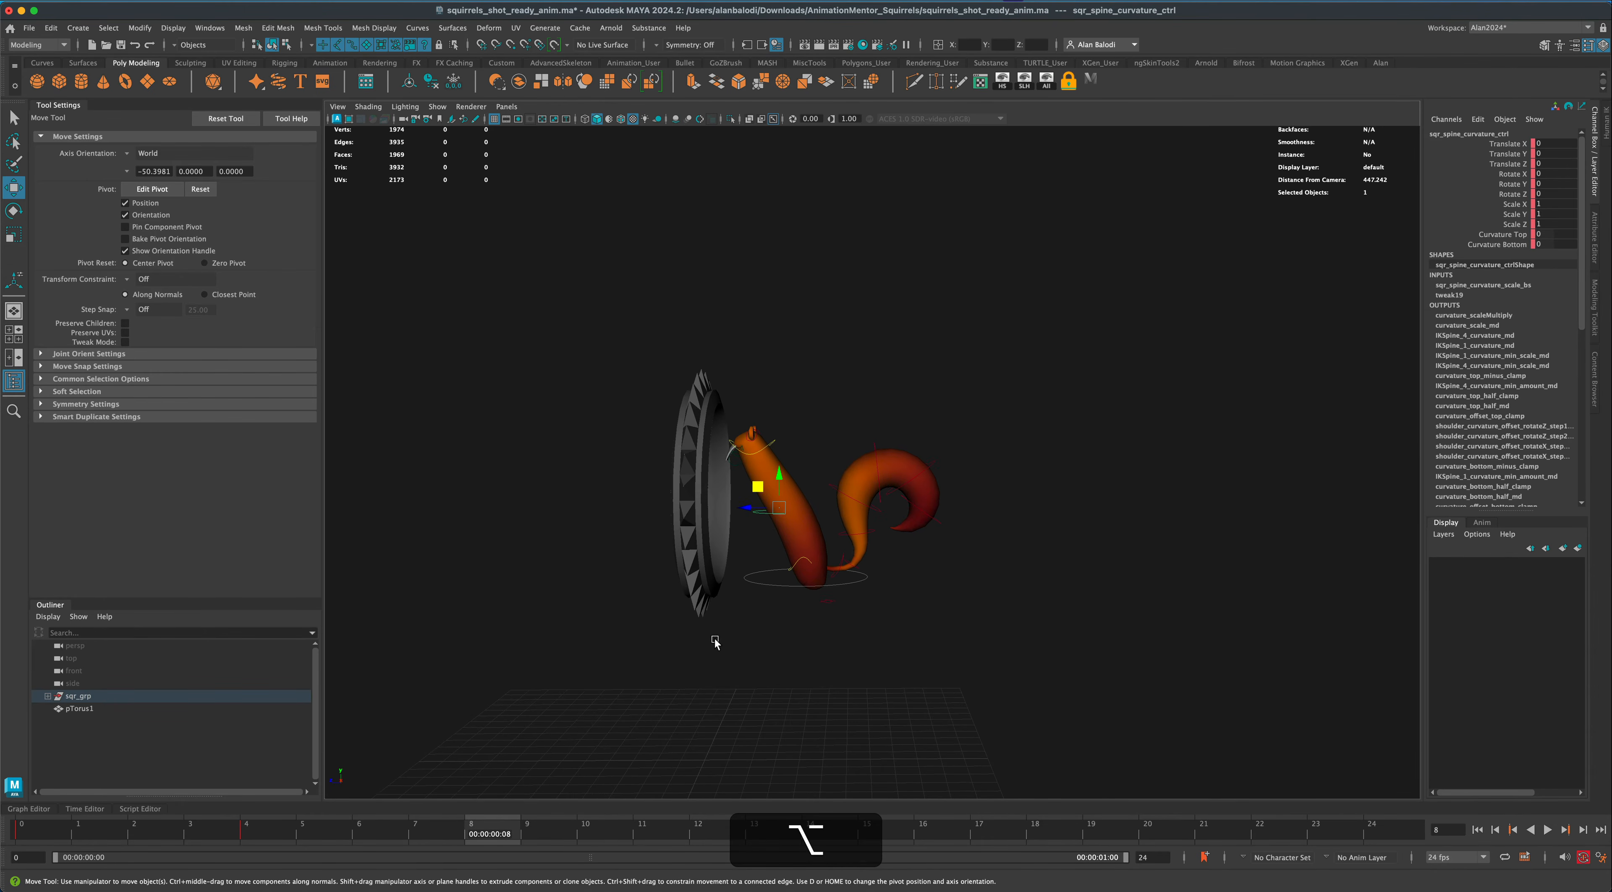
alt+drag(712, 641, 753, 618)
drag(772, 468, 770, 479)
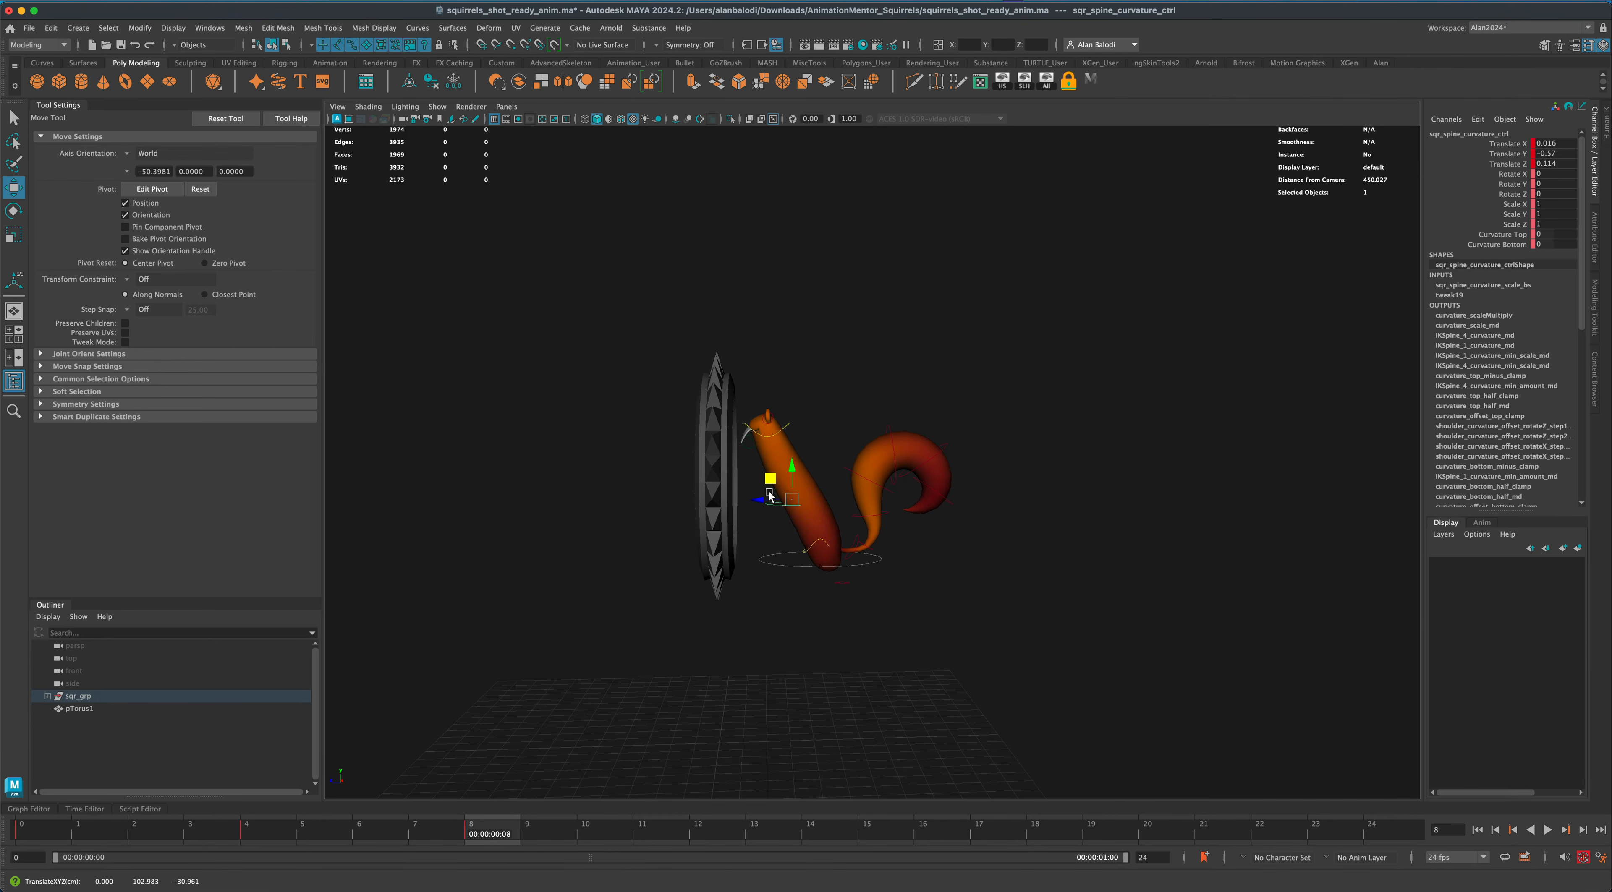
mouse_move(822, 610)
alt+mouse_down()
mouse_move(856, 611)
mouse_move(810, 615)
alt+mouse_up()
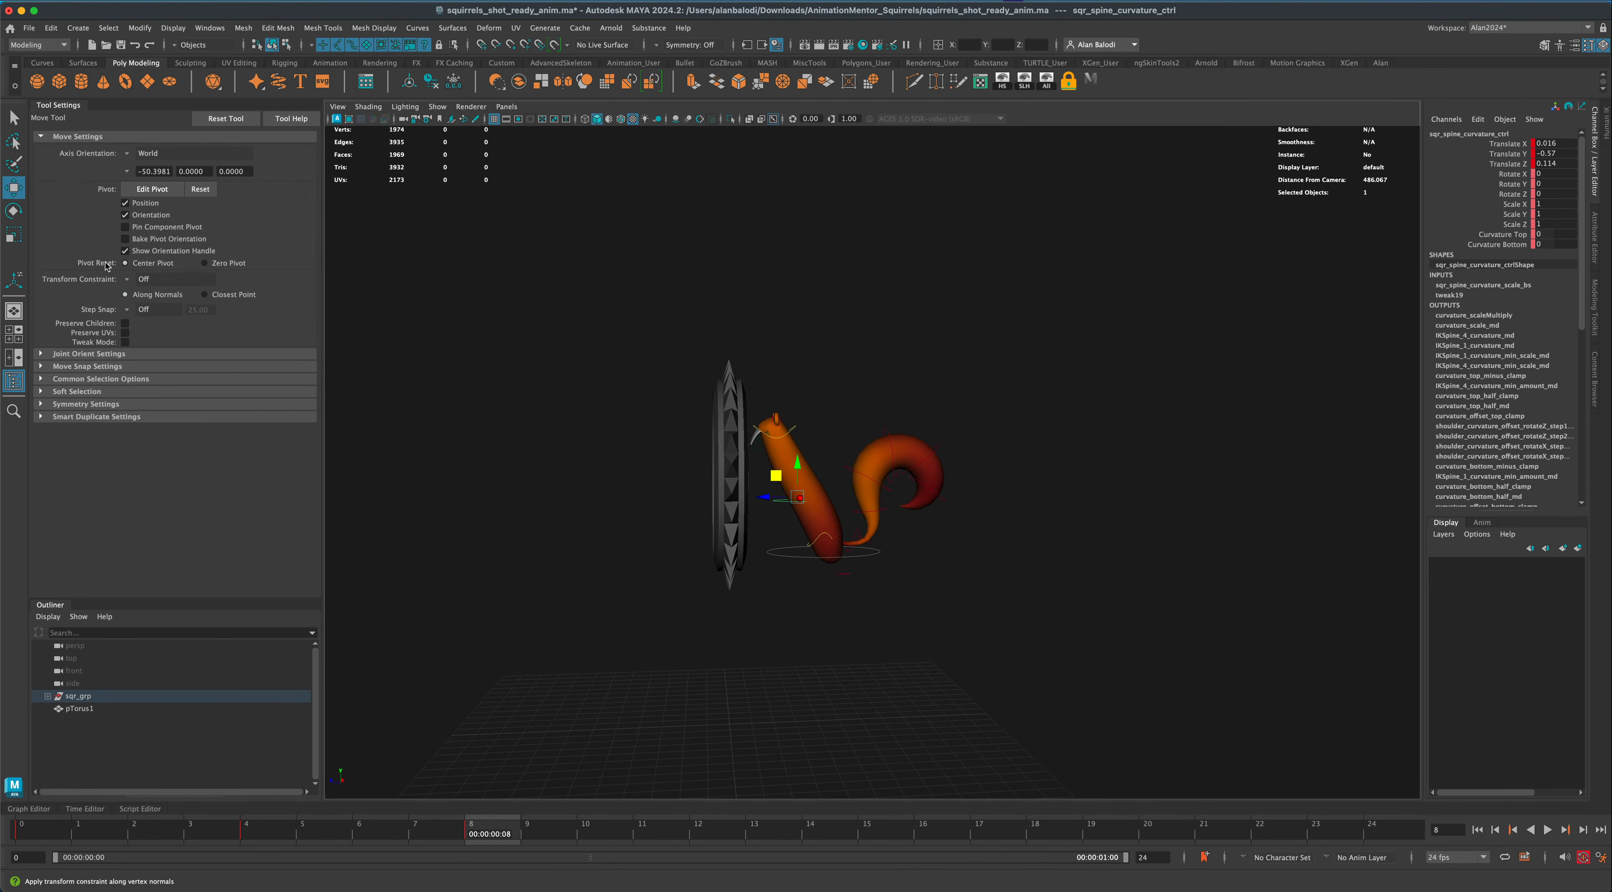
Play and scrub the animation through frame 8 to review the squirrel's jump toward the ring.
click(19, 120)
key(alt+v)
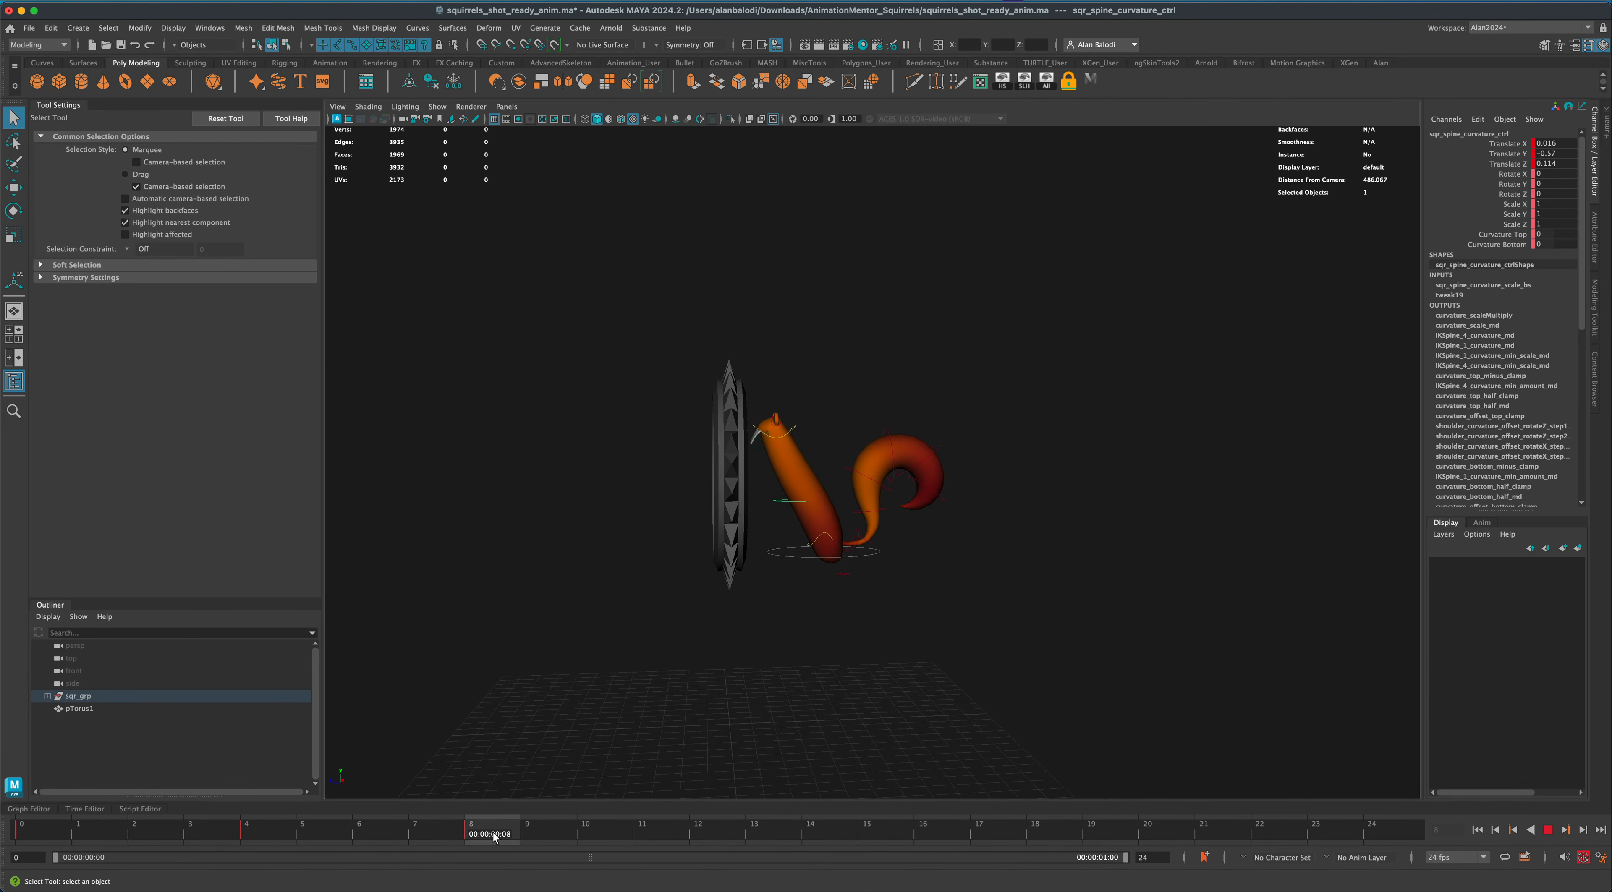
drag(48, 837, 510, 839)
alt+drag(825, 636, 762, 666)
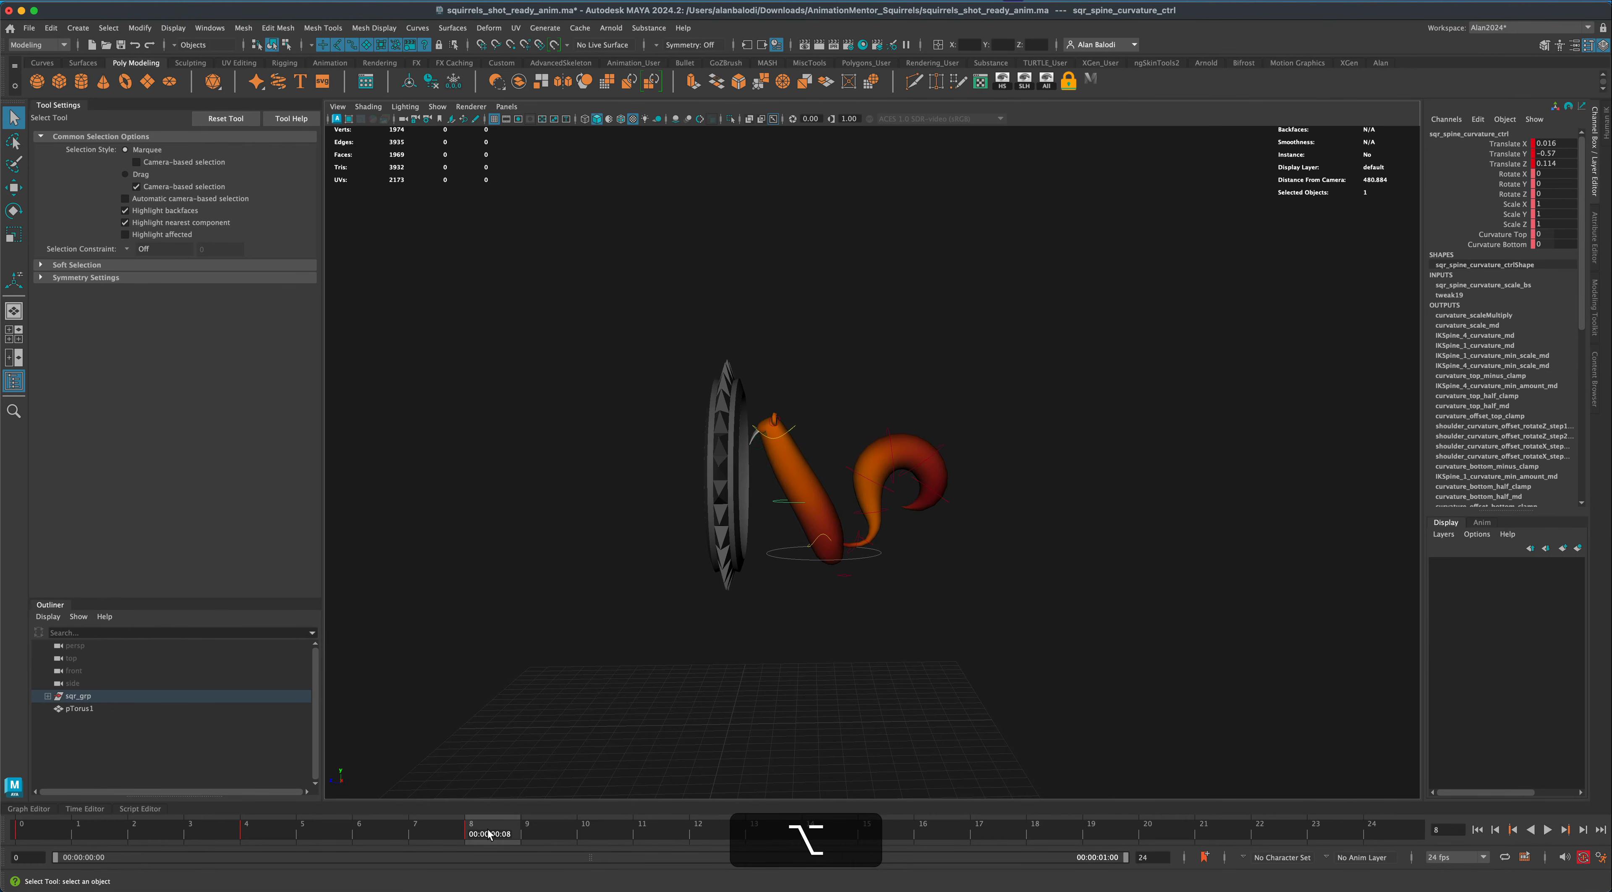
At frame 10, key the squirrel's root control and move it up into the ring, to about Y 98.3, Z -2.4.
drag(489, 836, 608, 833)
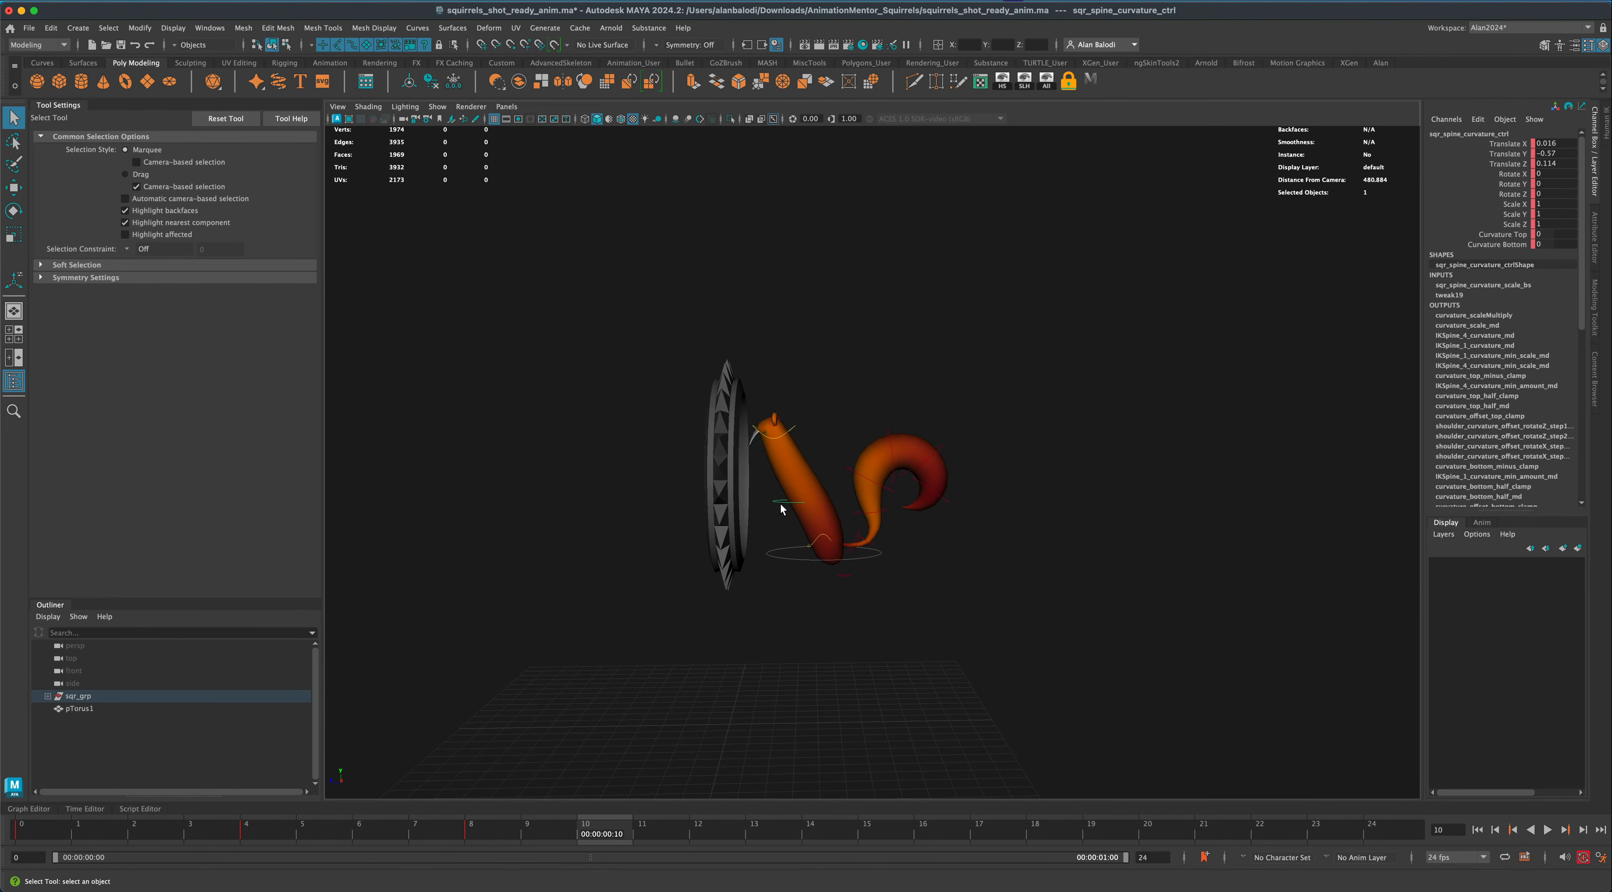
alt+drag(652, 636, 756, 638)
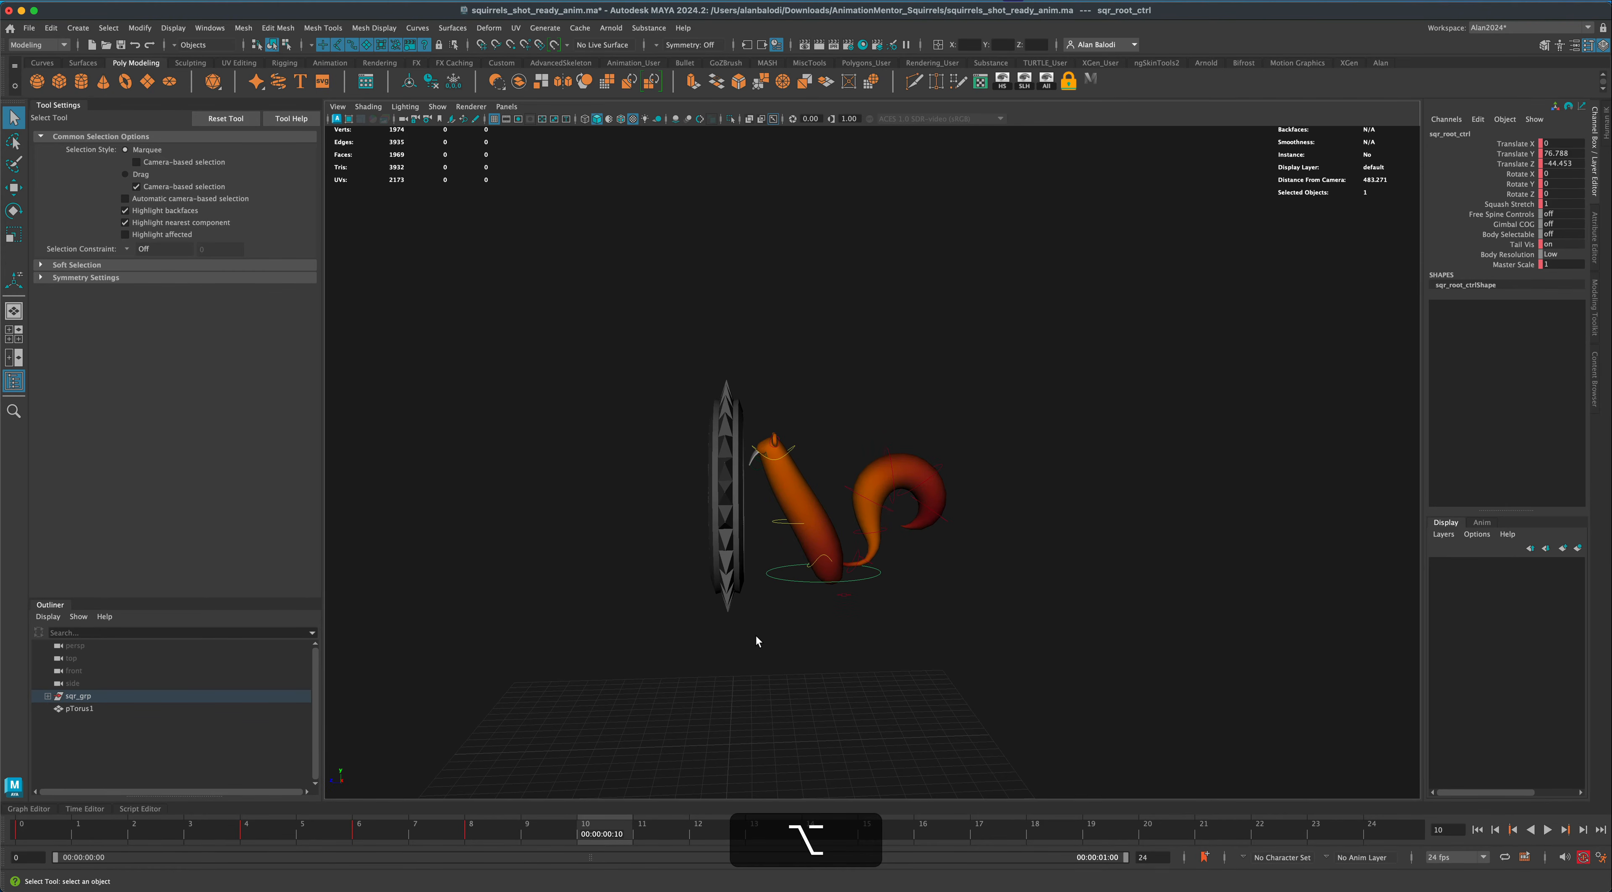
key(s)
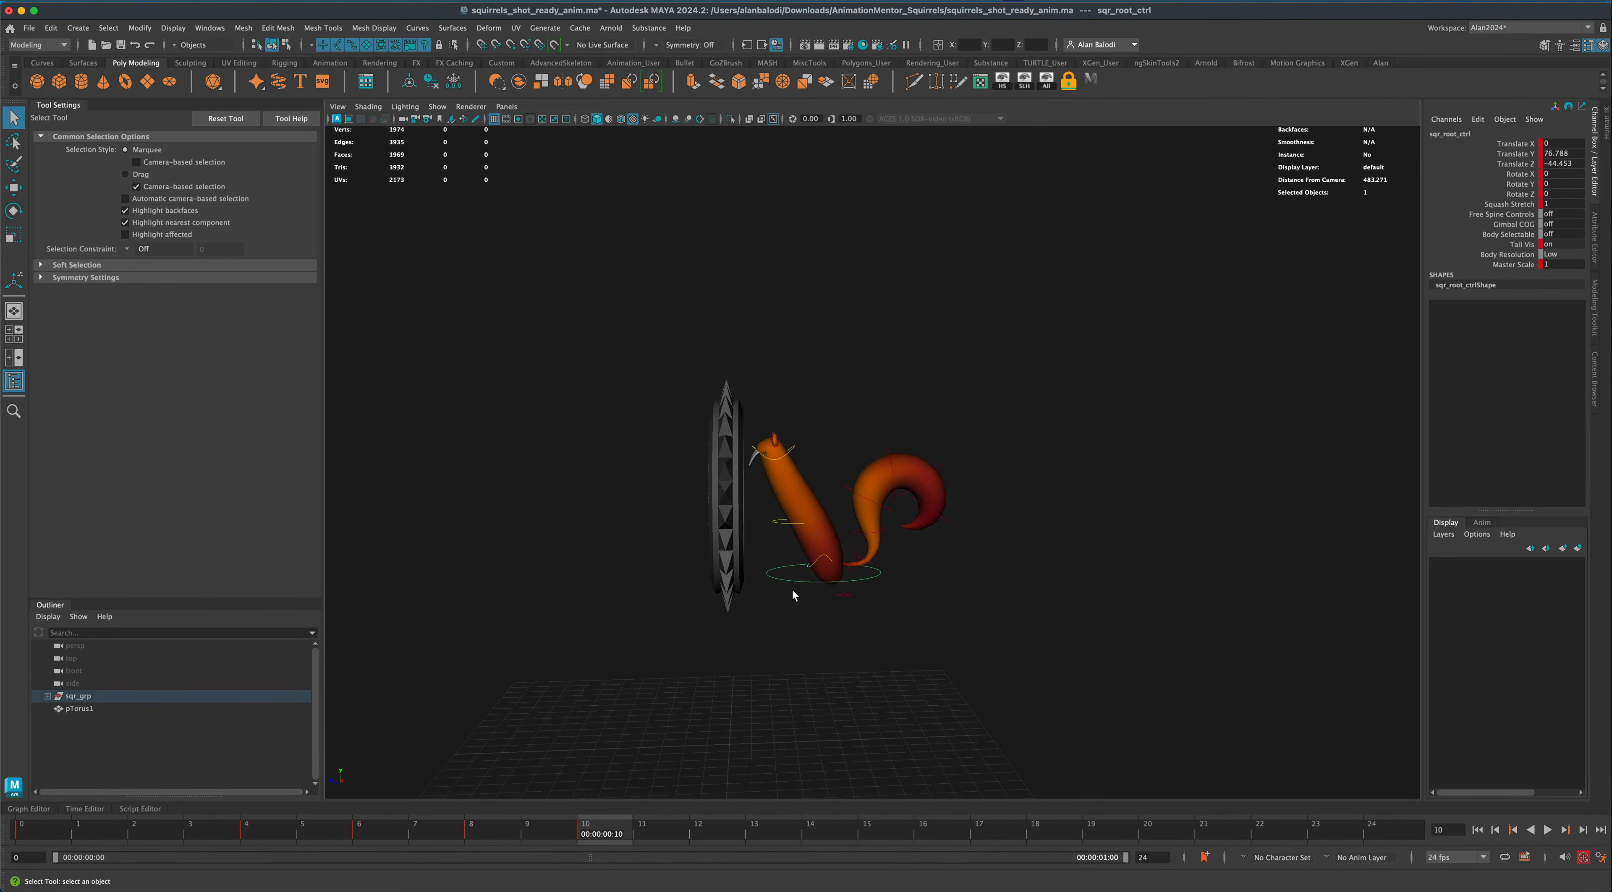
key(w)
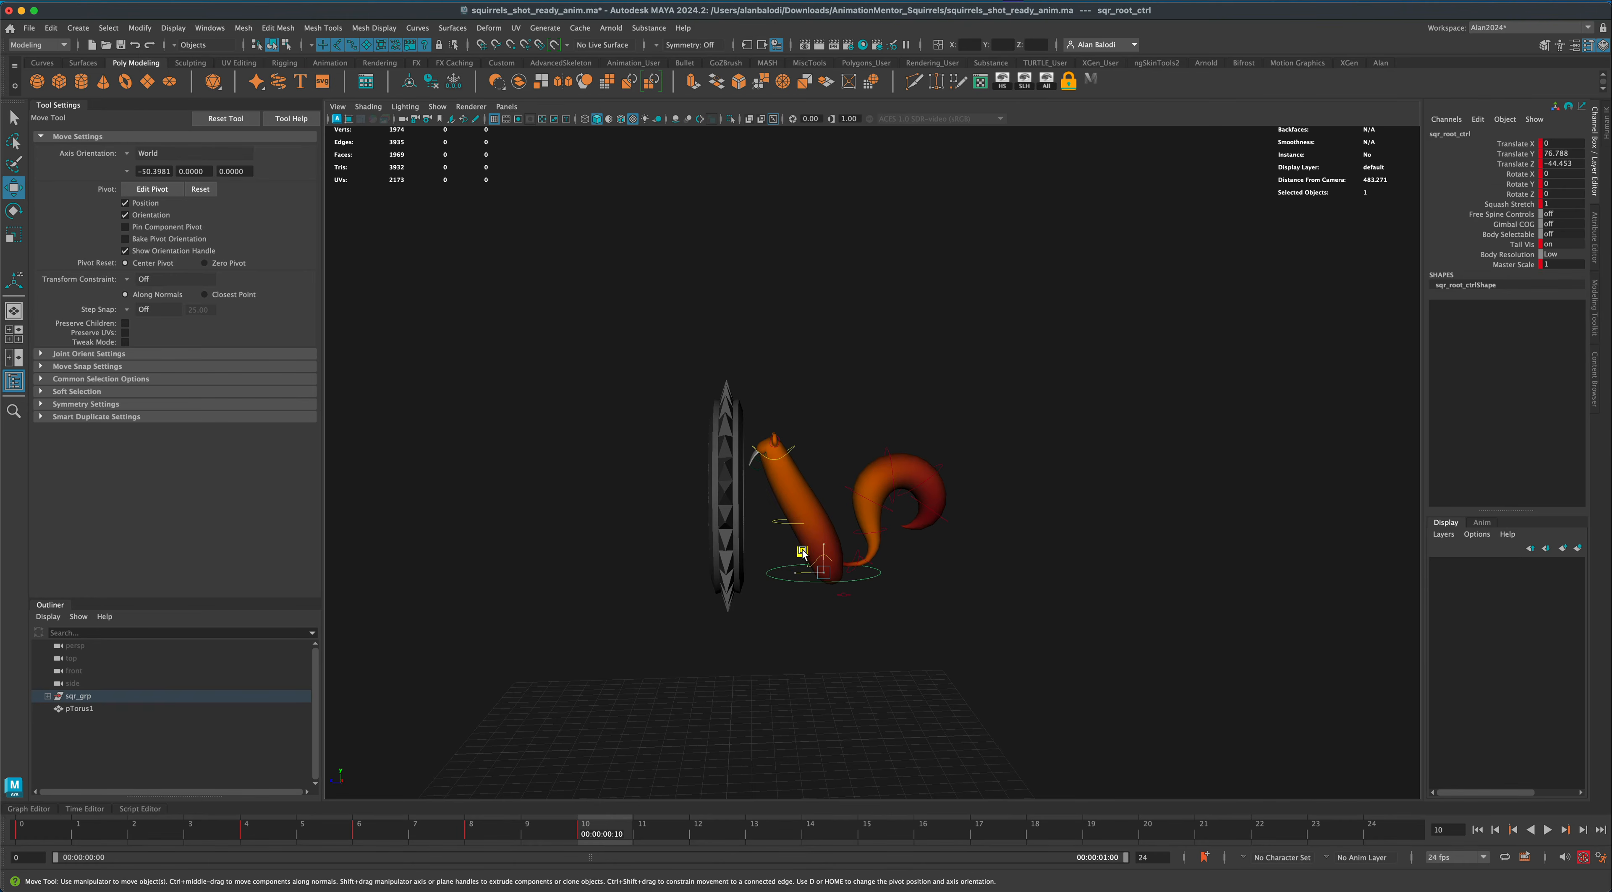
drag(803, 551, 708, 507)
alt+middle_drag(644, 675, 662, 712)
scroll(662, 713, up, 2)
alt+drag(626, 685, 623, 684)
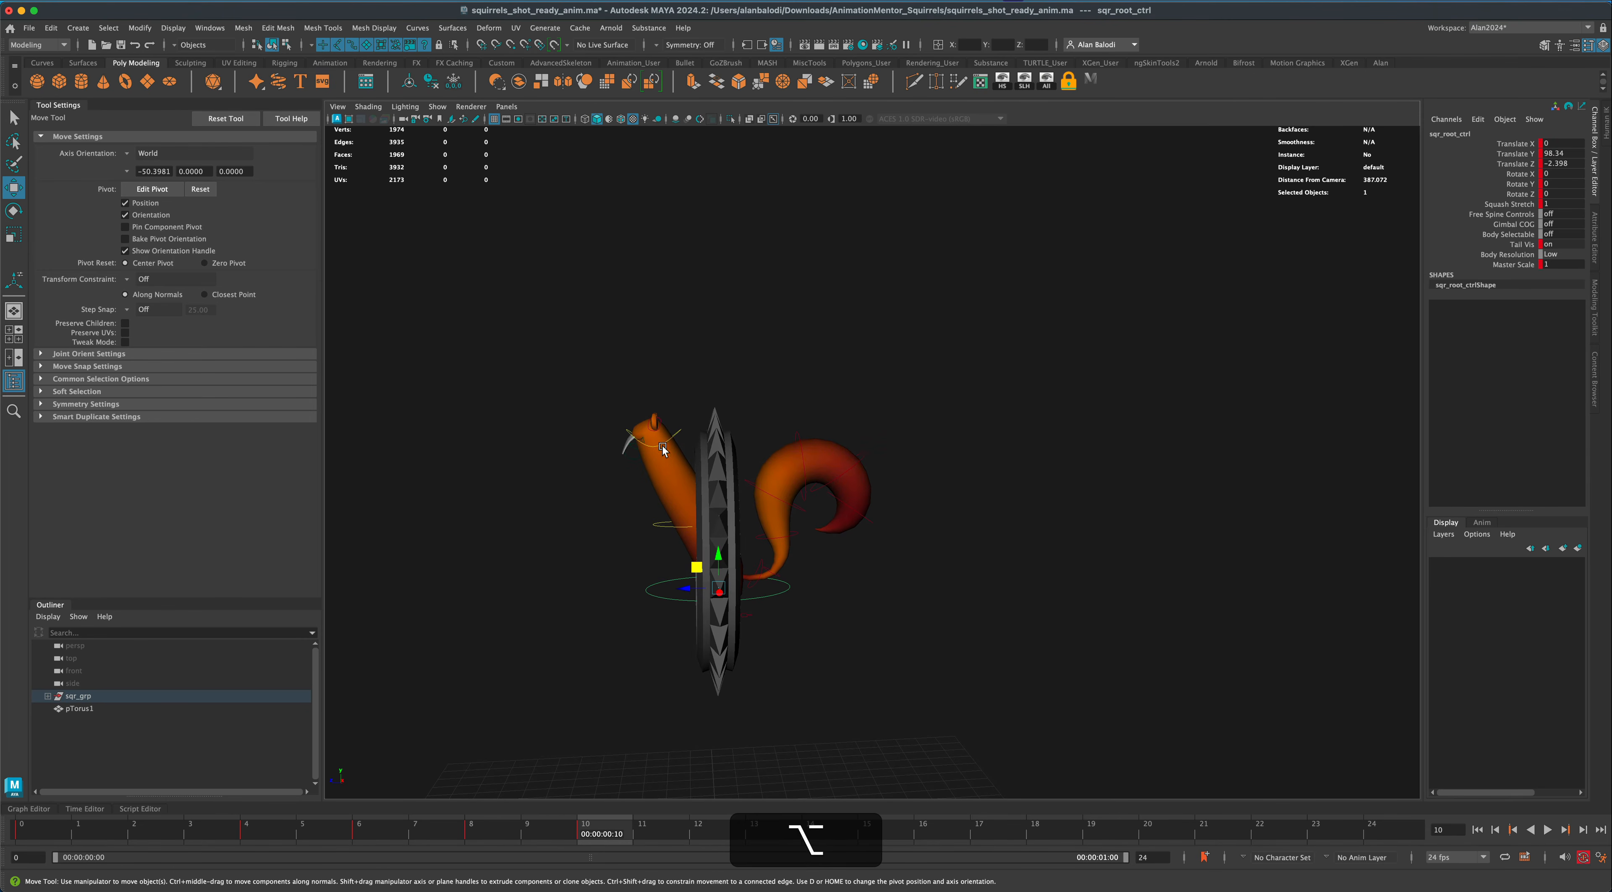
At frame 10, pull the shoulder control down and back to squash the body inside the ring, to about Y 1.6, Z -3.5.
click(676, 437)
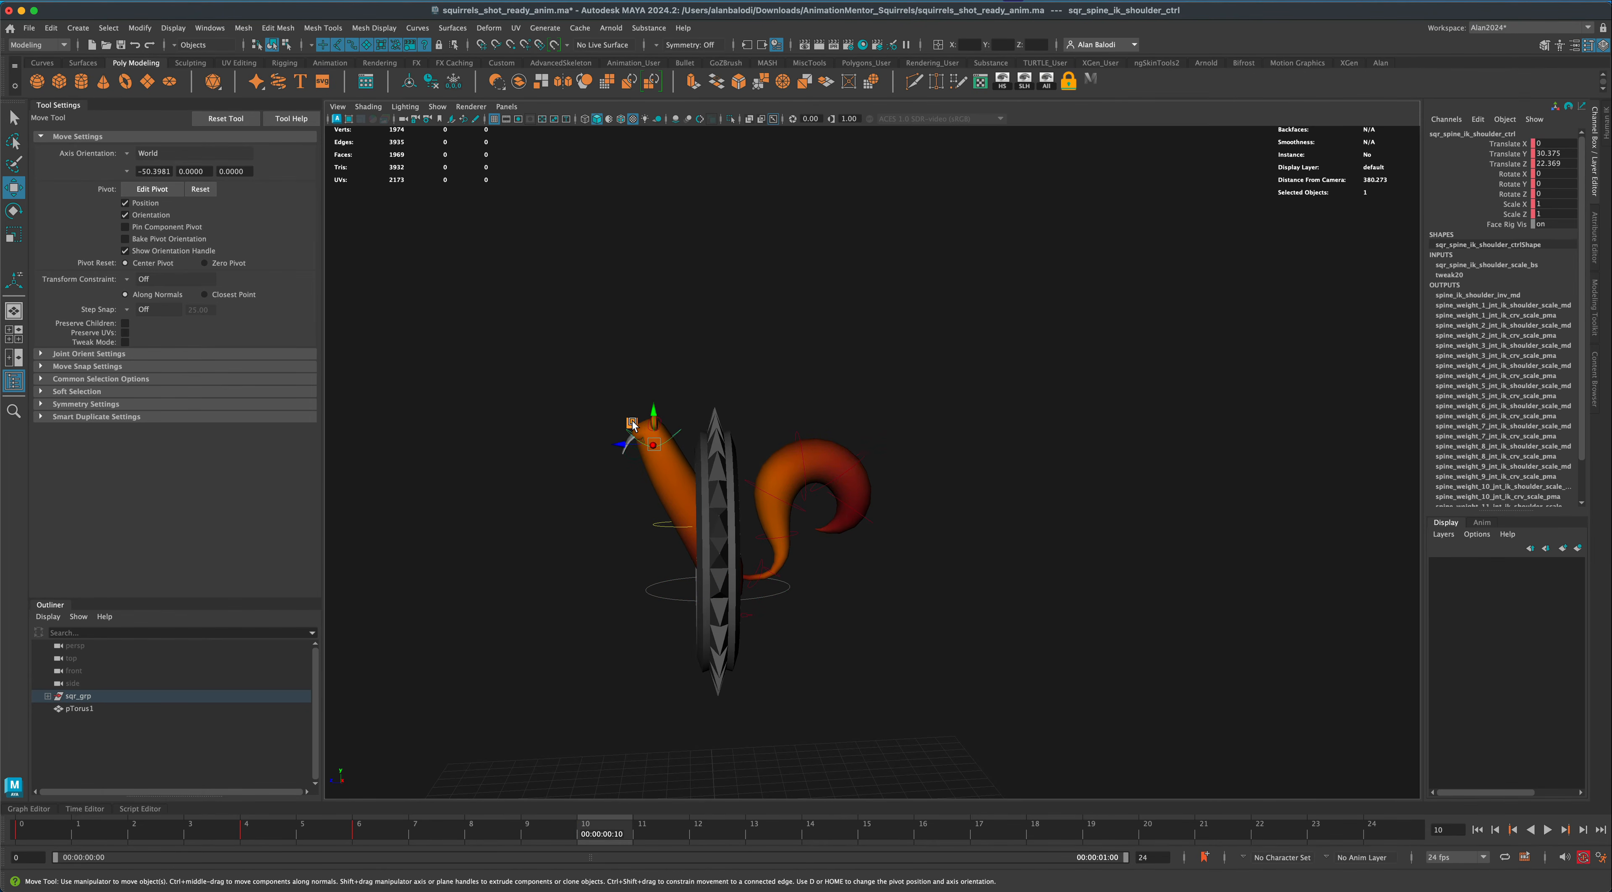
click(672, 416)
click(681, 432)
drag(633, 423, 714, 489)
alt+drag(704, 550, 576, 566)
At frame 10, nudge the spine curvature control to about Z -0.02 and raise the root control to about Y 105.6.
click(677, 559)
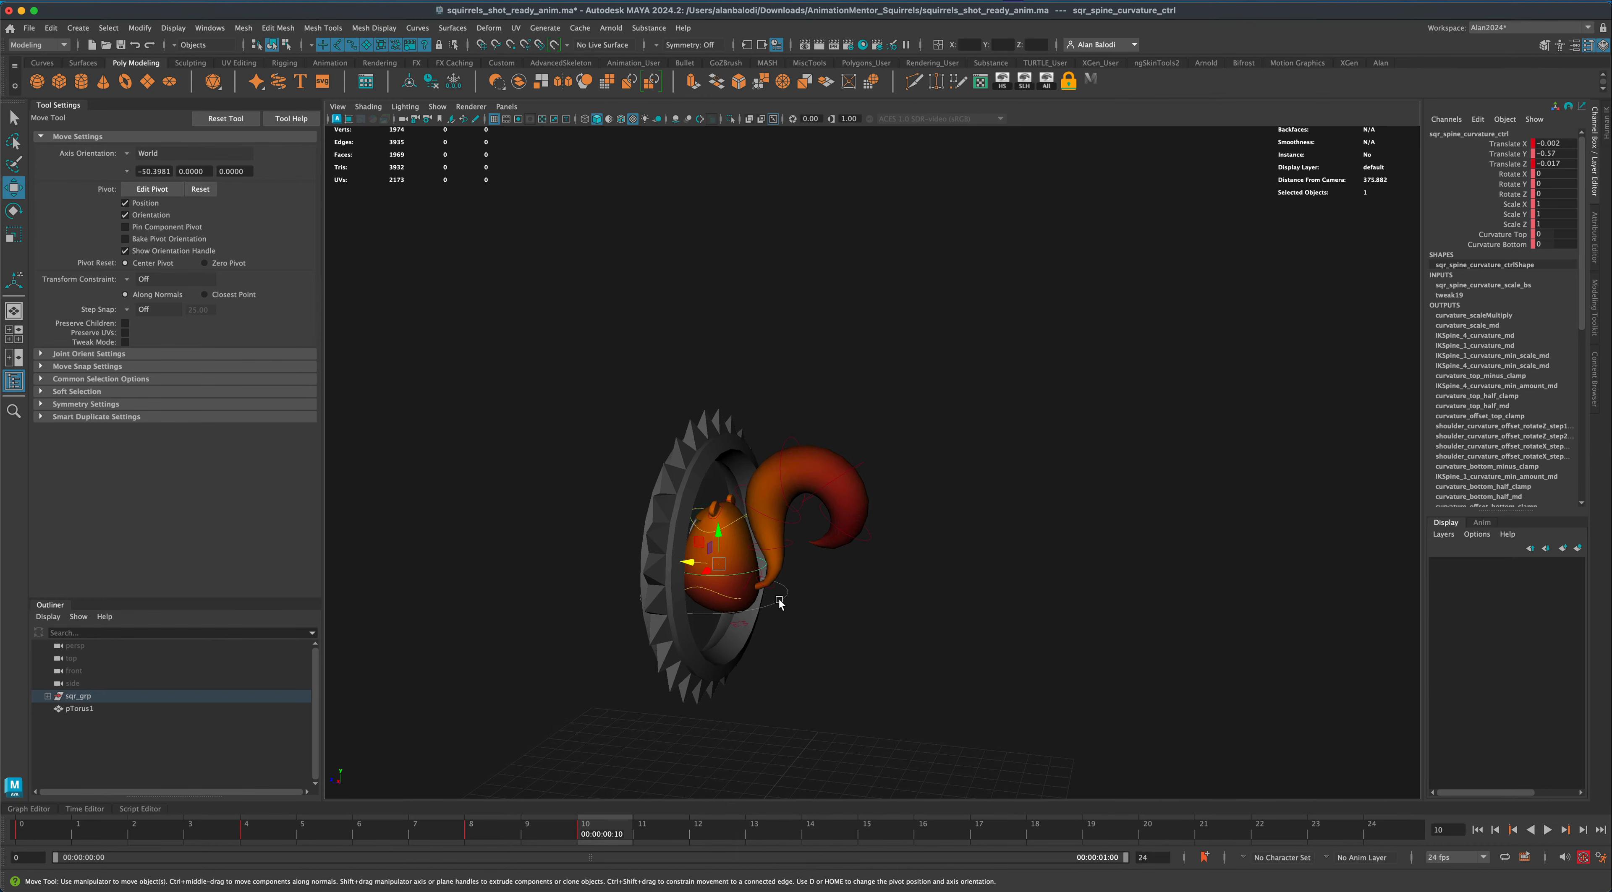
drag(778, 598, 812, 631)
alt+drag(751, 571, 717, 540)
alt+drag(943, 601, 946, 594)
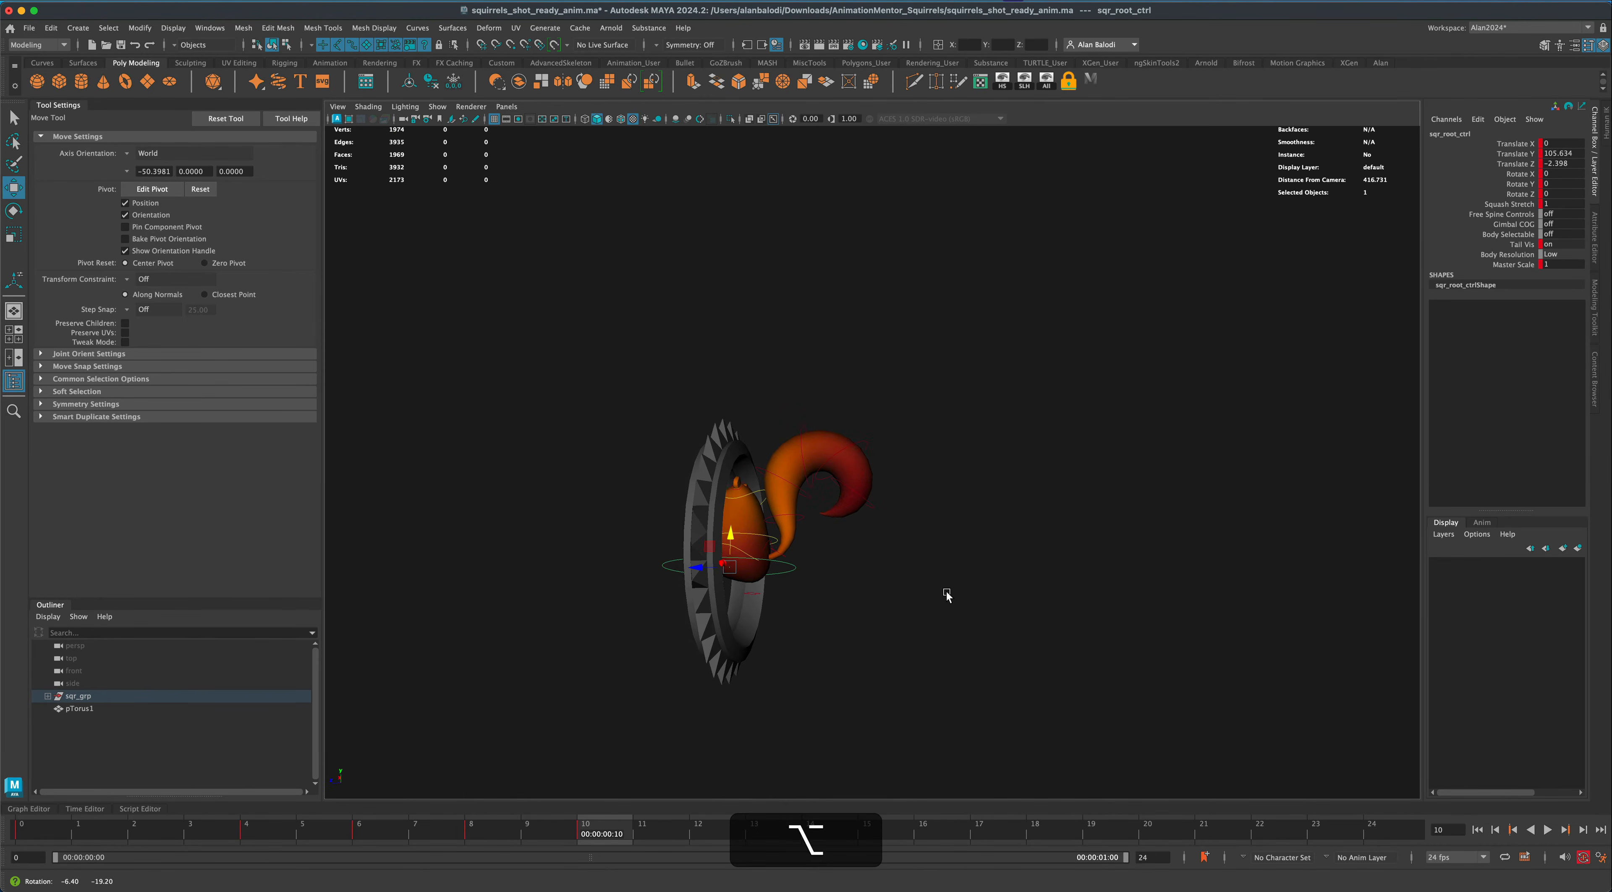
At frame 10, move the squirrel's bottom control to about Y -6.4, Z -2.2 and deselect it.
click(757, 593)
click(756, 594)
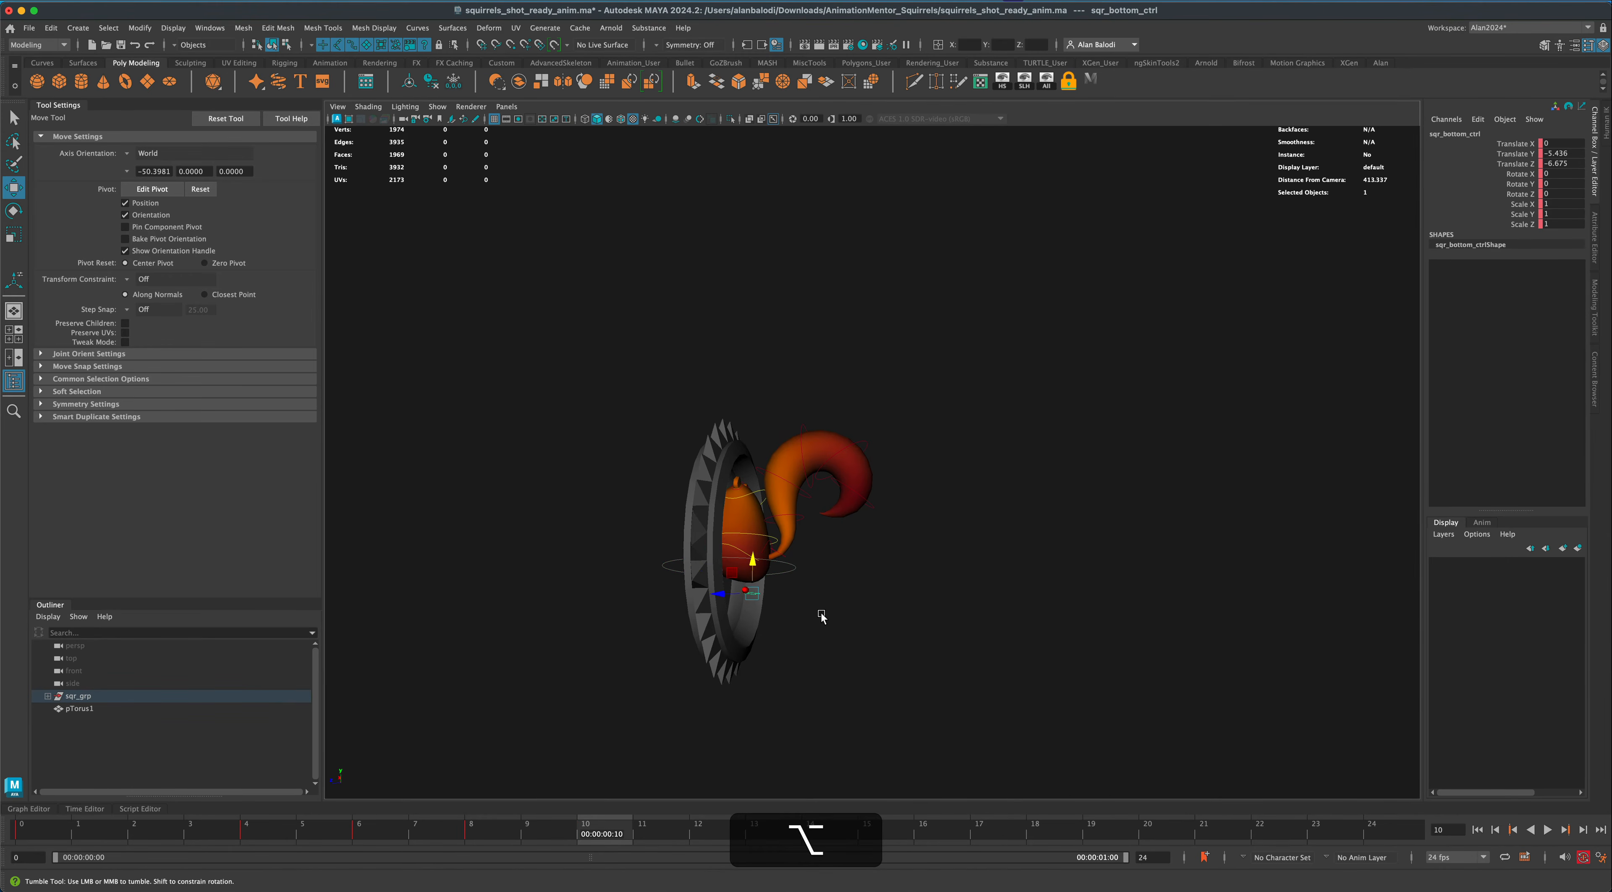
mouse_move(820, 612)
alt+mouse_down()
mouse_move(716, 575)
mouse_move(832, 615)
alt+mouse_up()
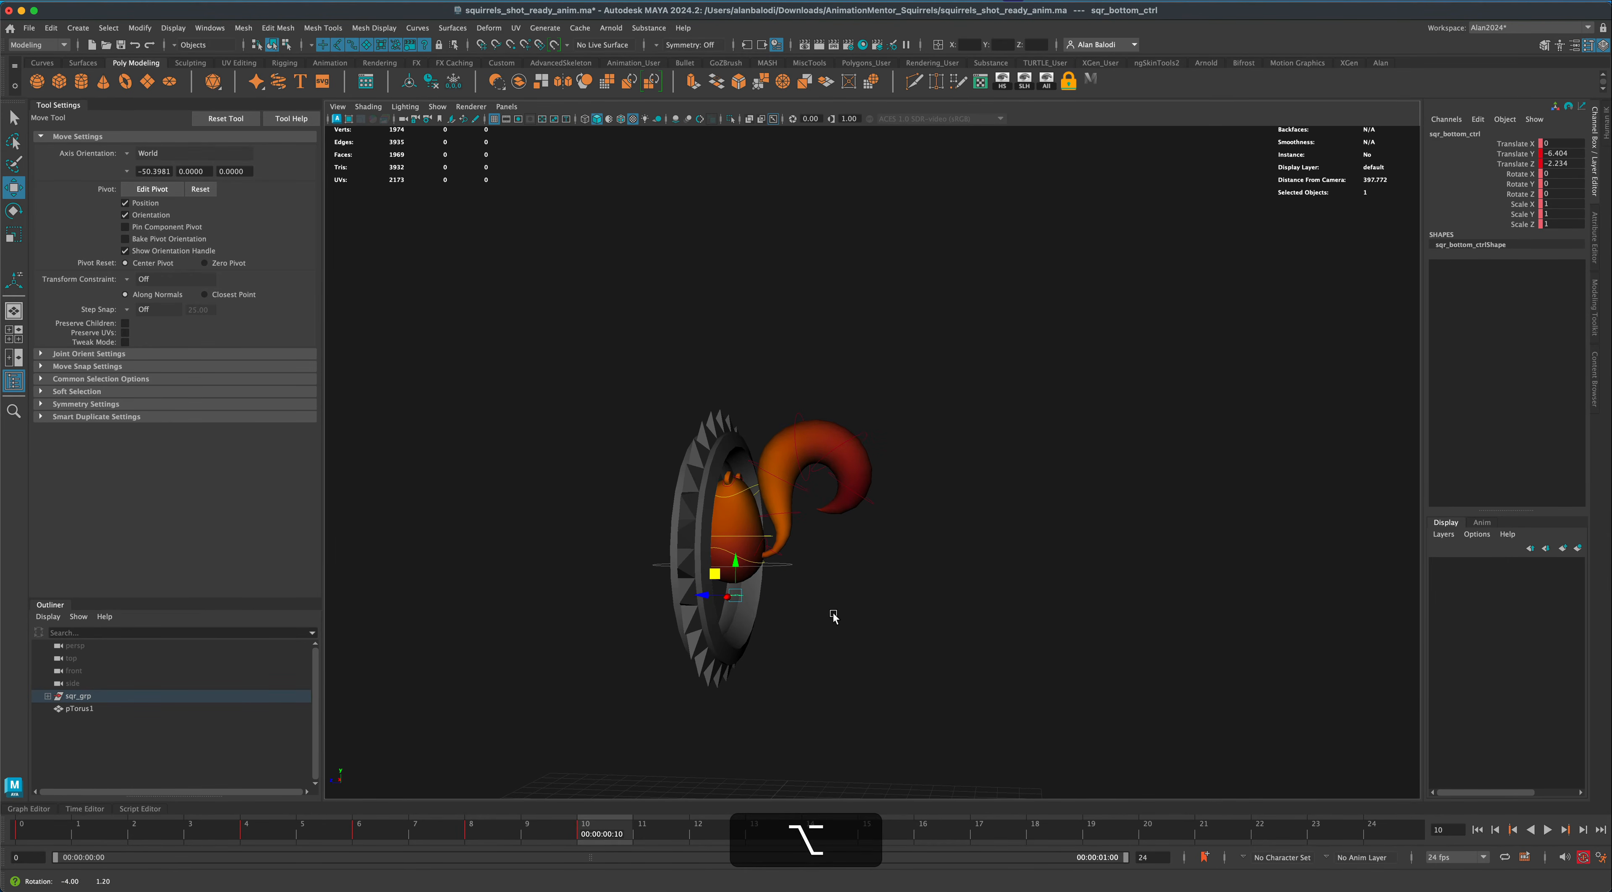
click(754, 607)
click(810, 628)
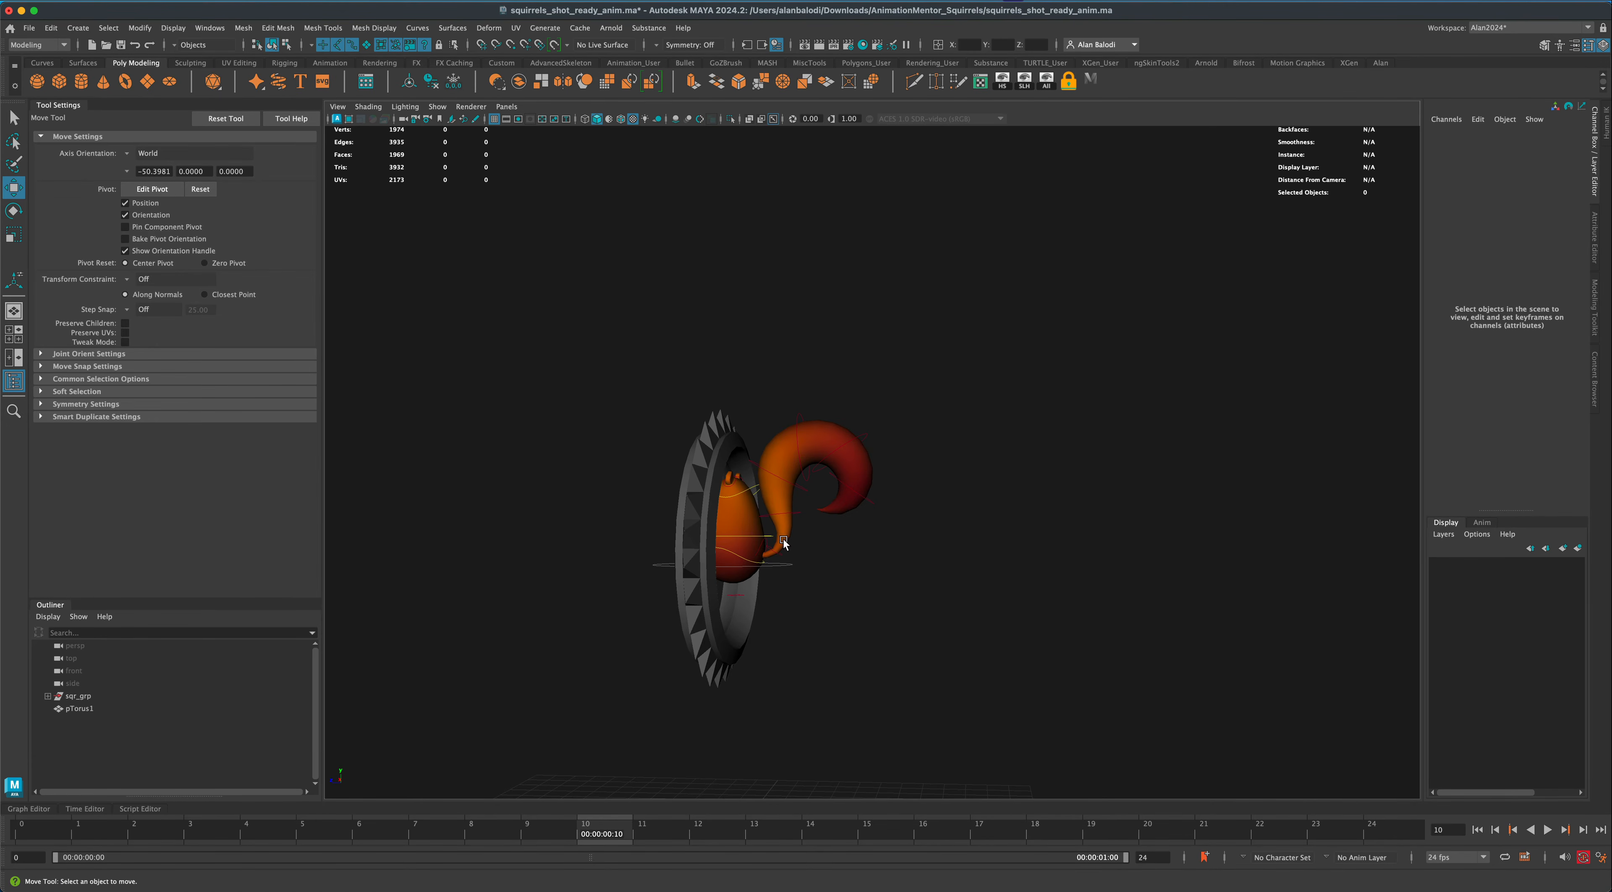
Examine from several angles how the squashed squirrel fits inside the ring at frame 10.
alt+drag(769, 609, 766, 613)
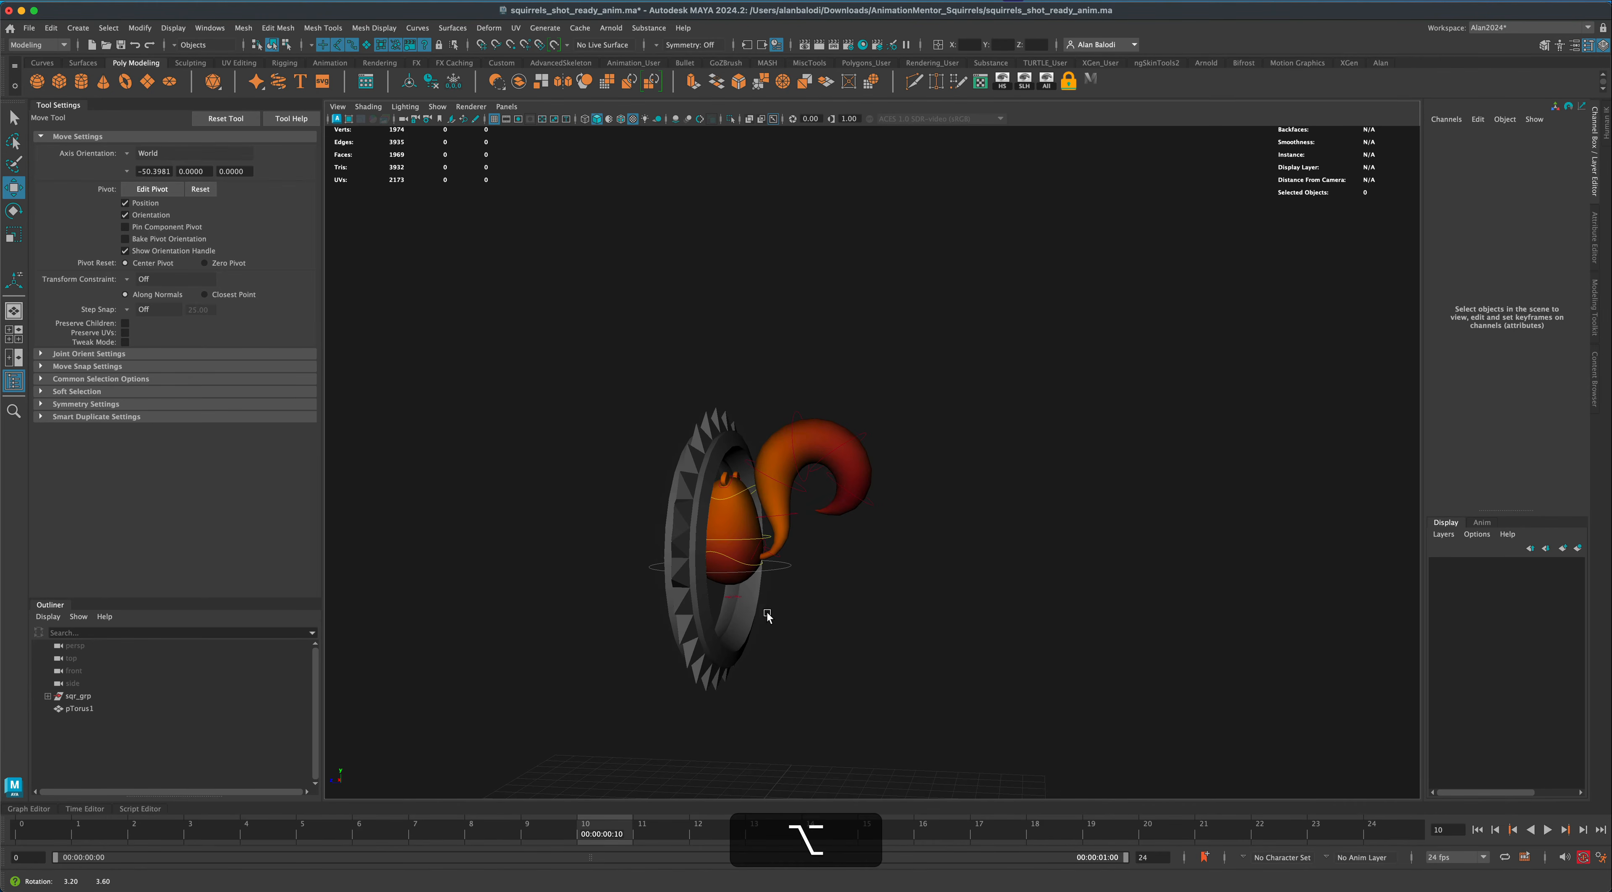
alt+middle_drag(798, 625, 814, 604)
mouse_move(814, 607)
alt+mouse_down()
mouse_move(795, 603)
mouse_move(809, 594)
mouse_move(781, 632)
mouse_move(784, 595)
alt+mouse_up()
alt+drag(796, 594, 803, 596)
alt+middle_drag(810, 607, 840, 625)
alt+drag(840, 626, 807, 664)
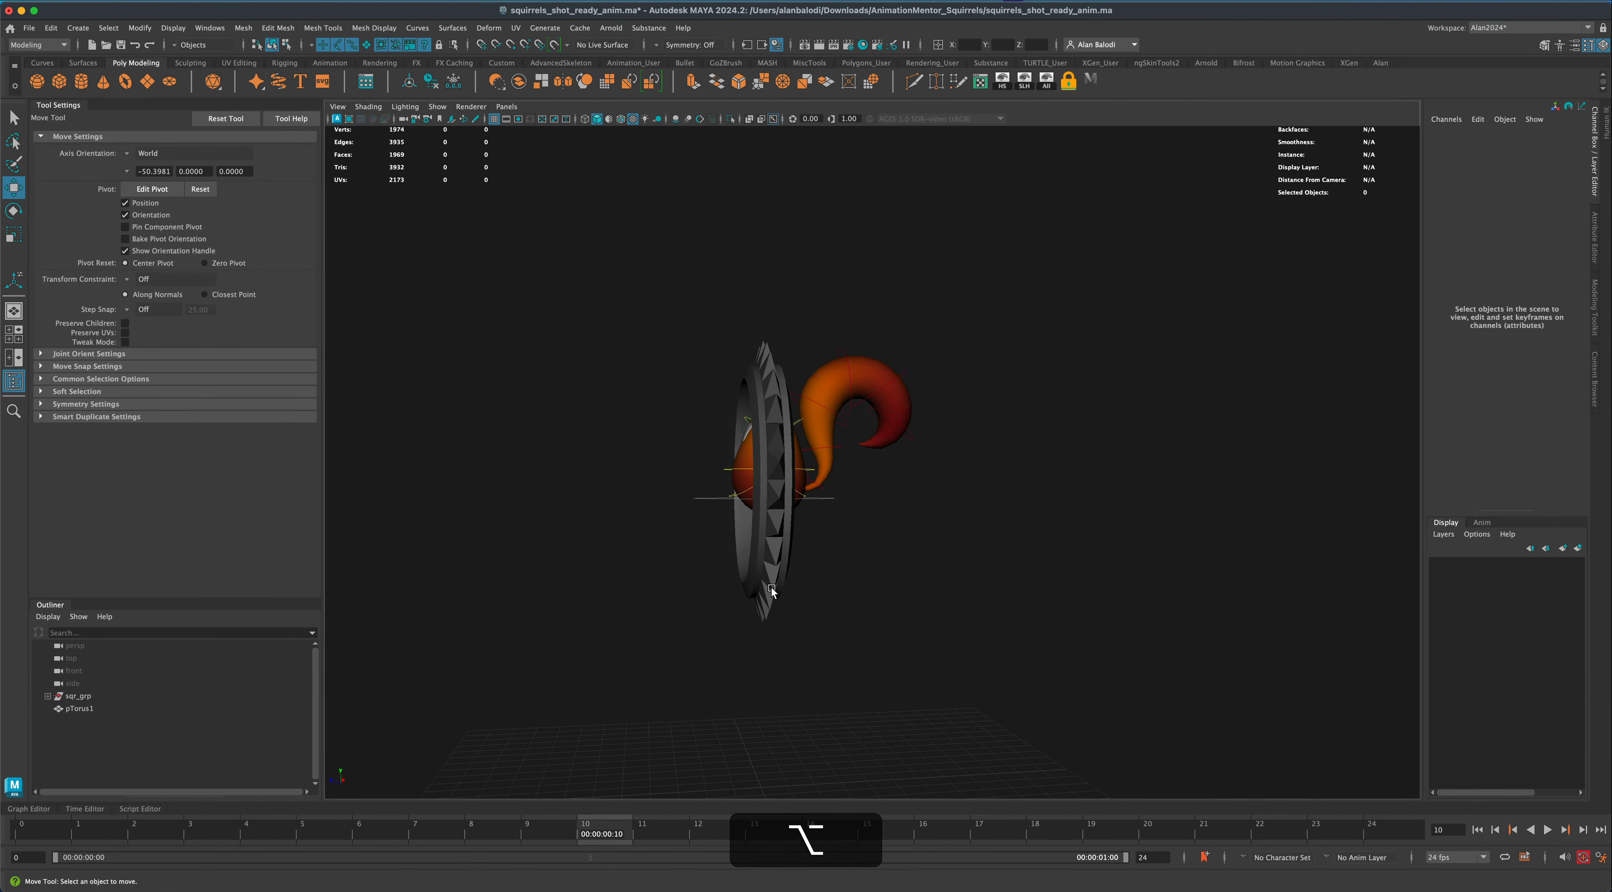
alt+drag(772, 592, 825, 506)
At frame 13, key the squirrel's root control and move it past the ring and downward, to about Y 79, Z 30.5.
click(825, 506)
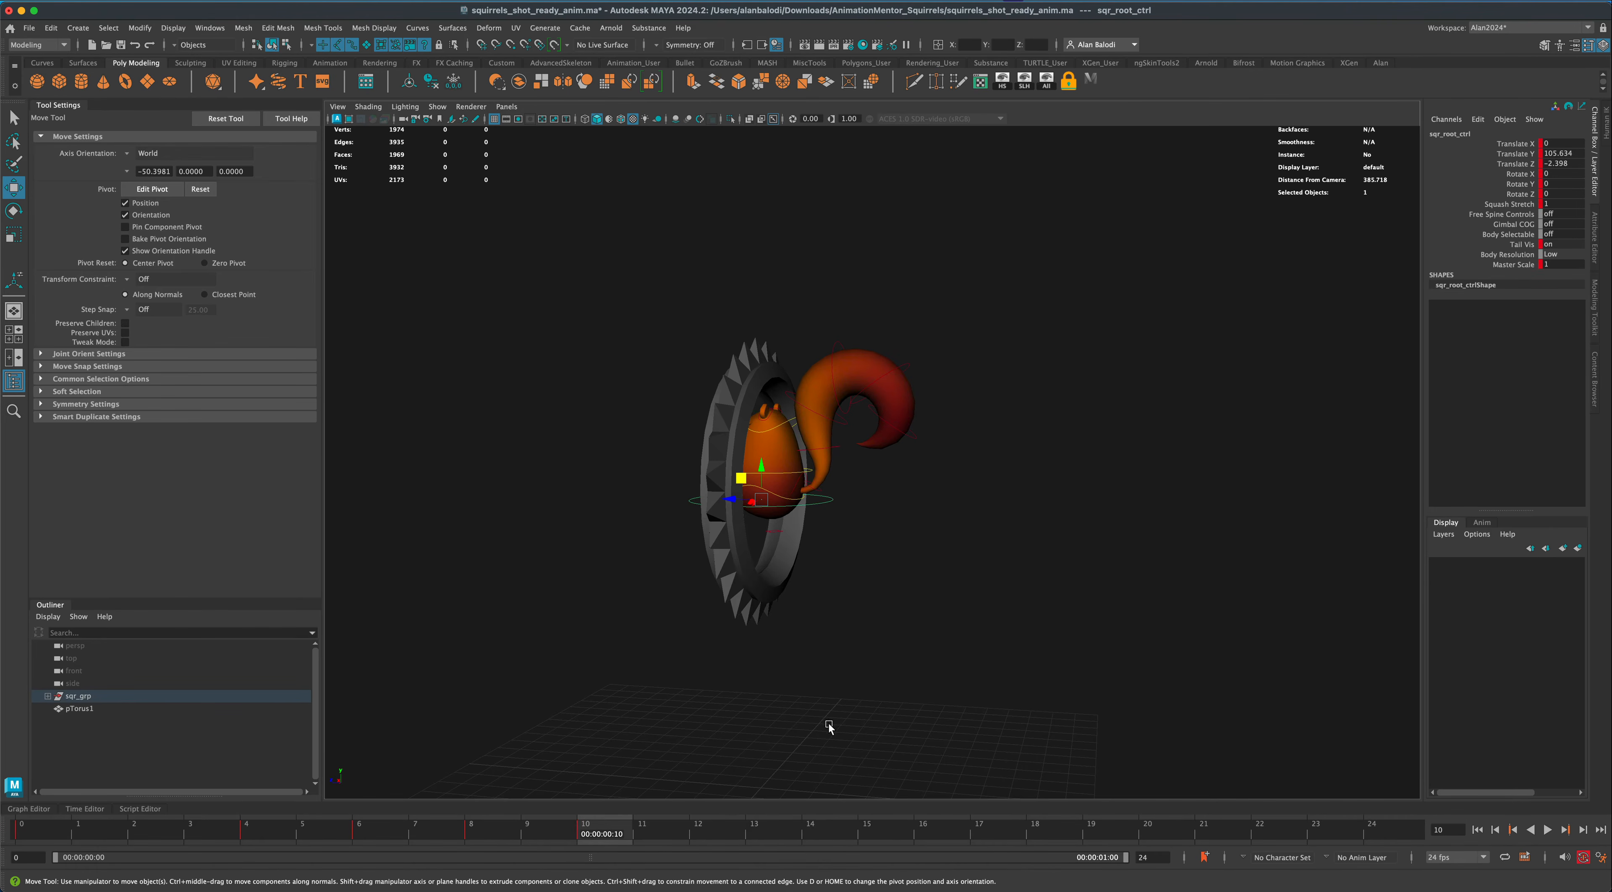
alt+drag(828, 730, 738, 659)
mouse_move(557, 834)
mouse_down()
mouse_move(16, 832)
mouse_move(763, 839)
mouse_up()
alt+drag(719, 635, 727, 632)
key(s)
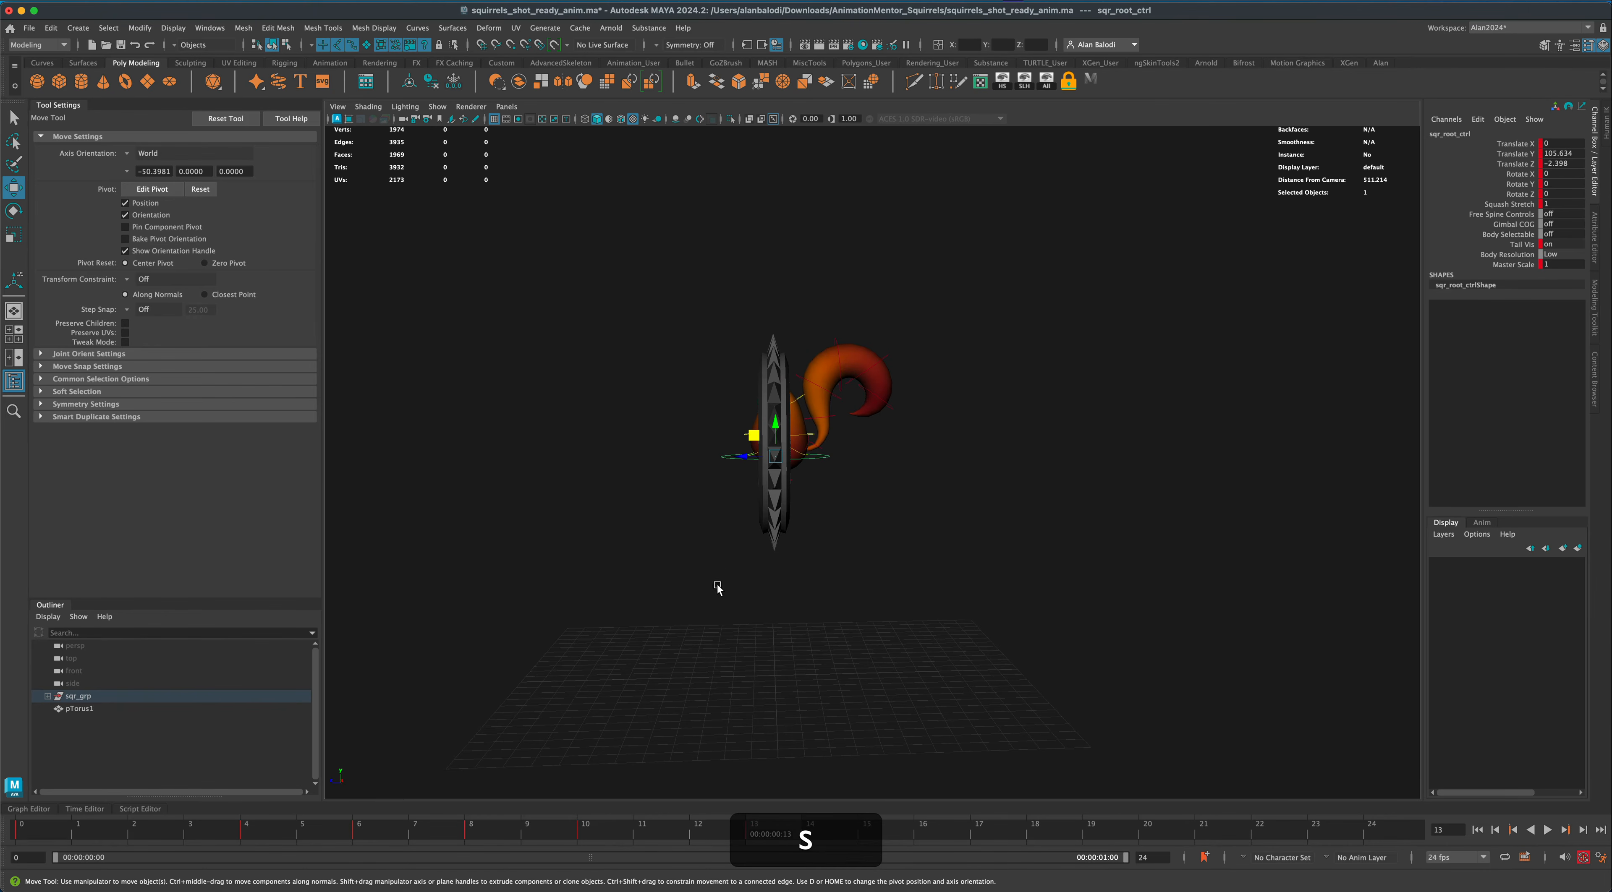
drag(757, 432, 685, 491)
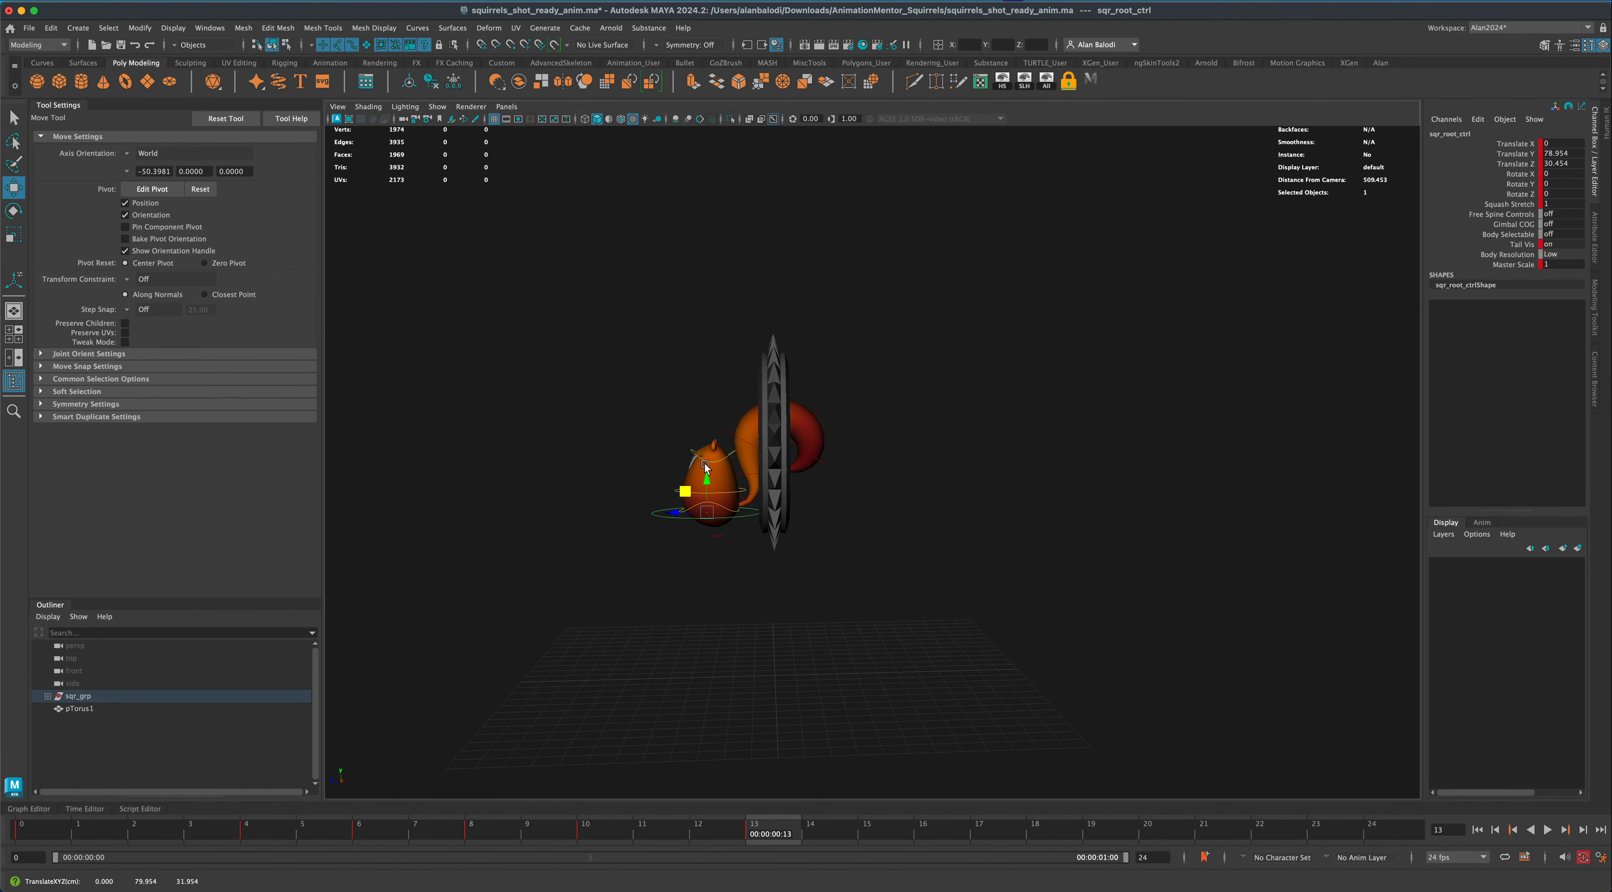
At frame 13, stretch the shoulder control back toward the ring to about Y 10, Z -17.3, and shift the bottom control to about Y -6.3, Z 6.7.
click(718, 464)
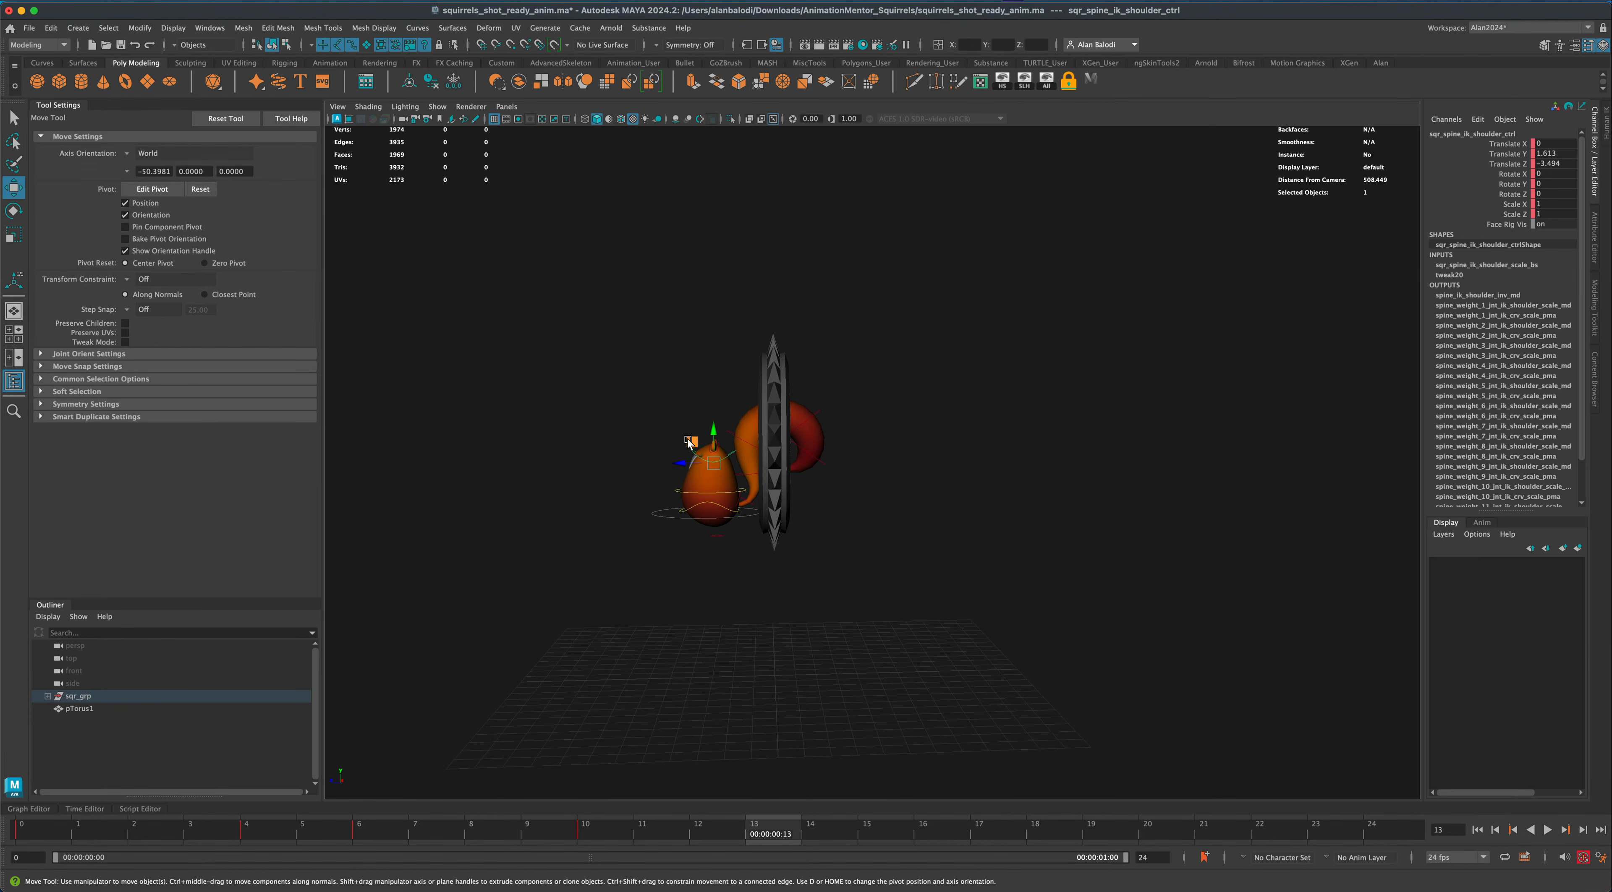
drag(690, 442, 719, 426)
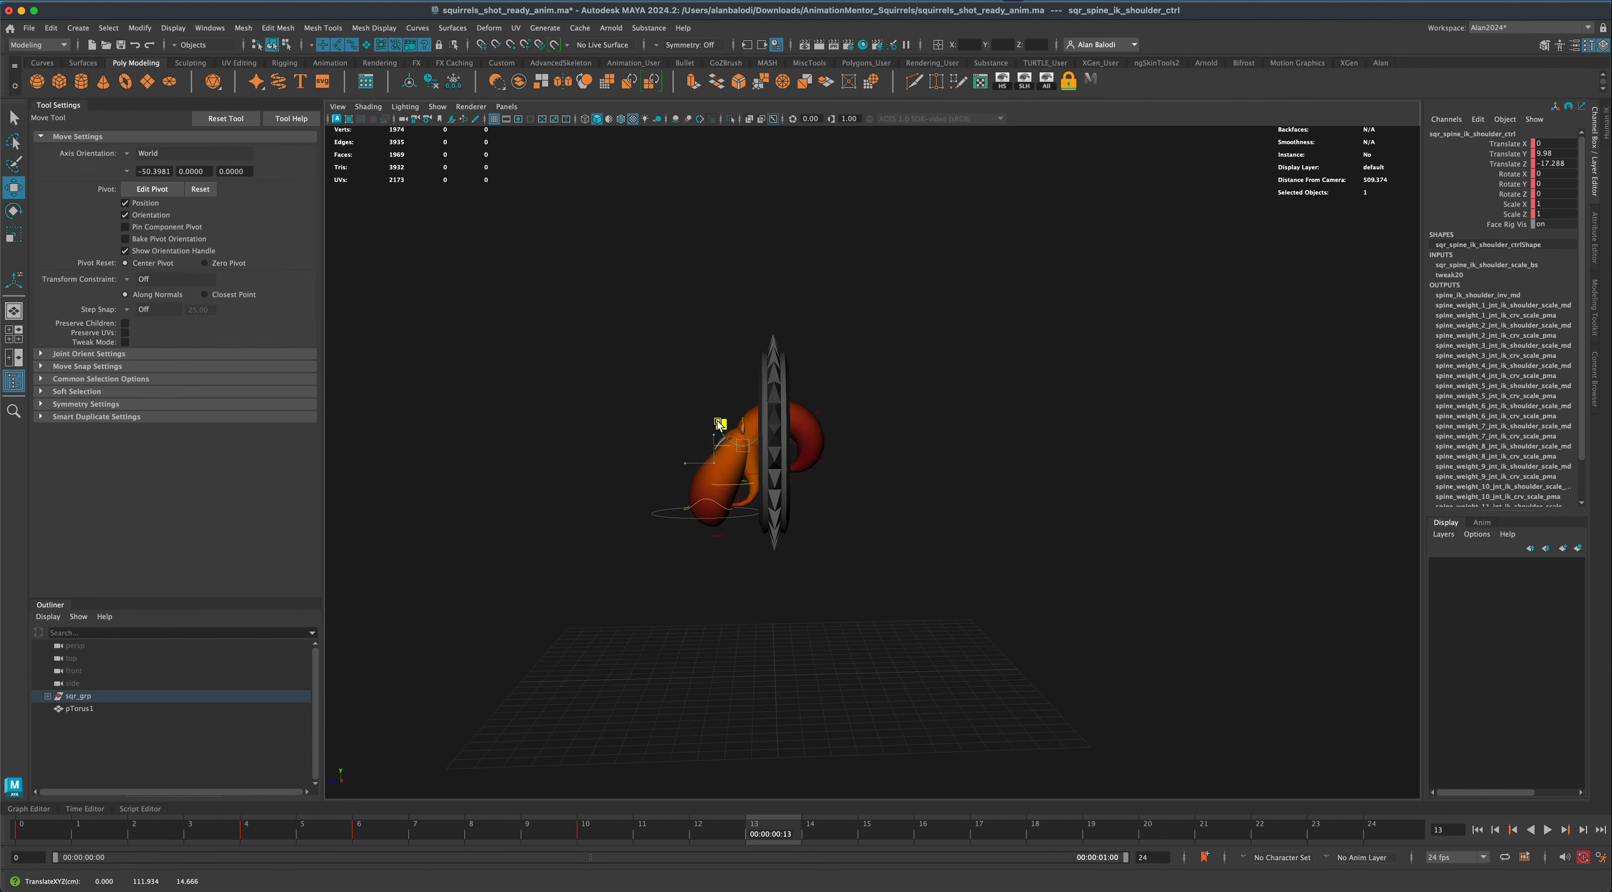
click(717, 539)
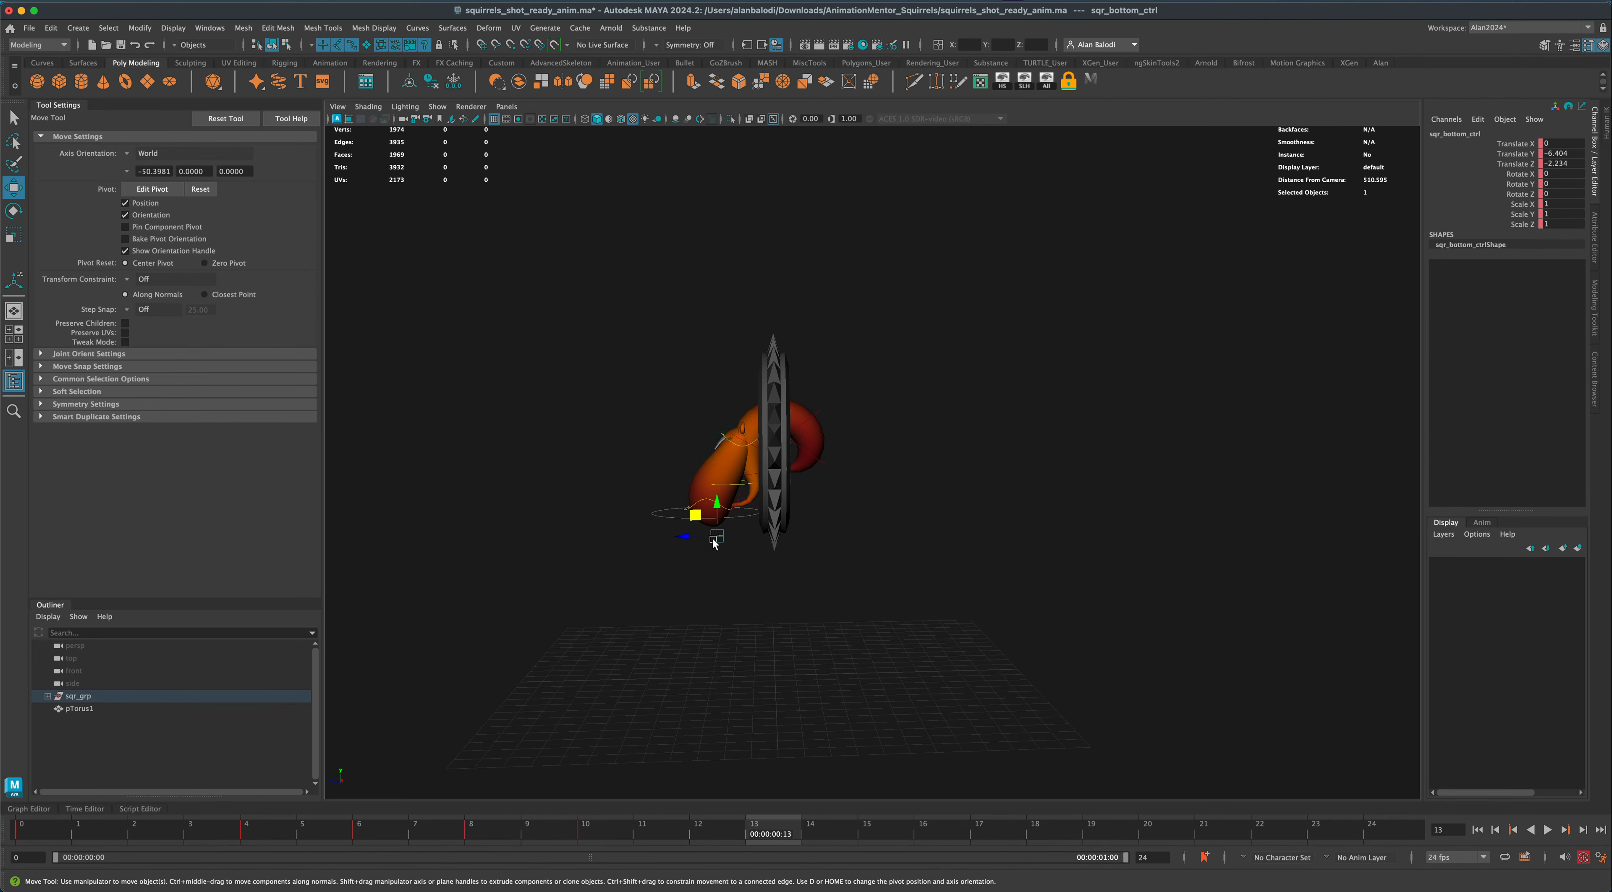
drag(695, 515, 691, 515)
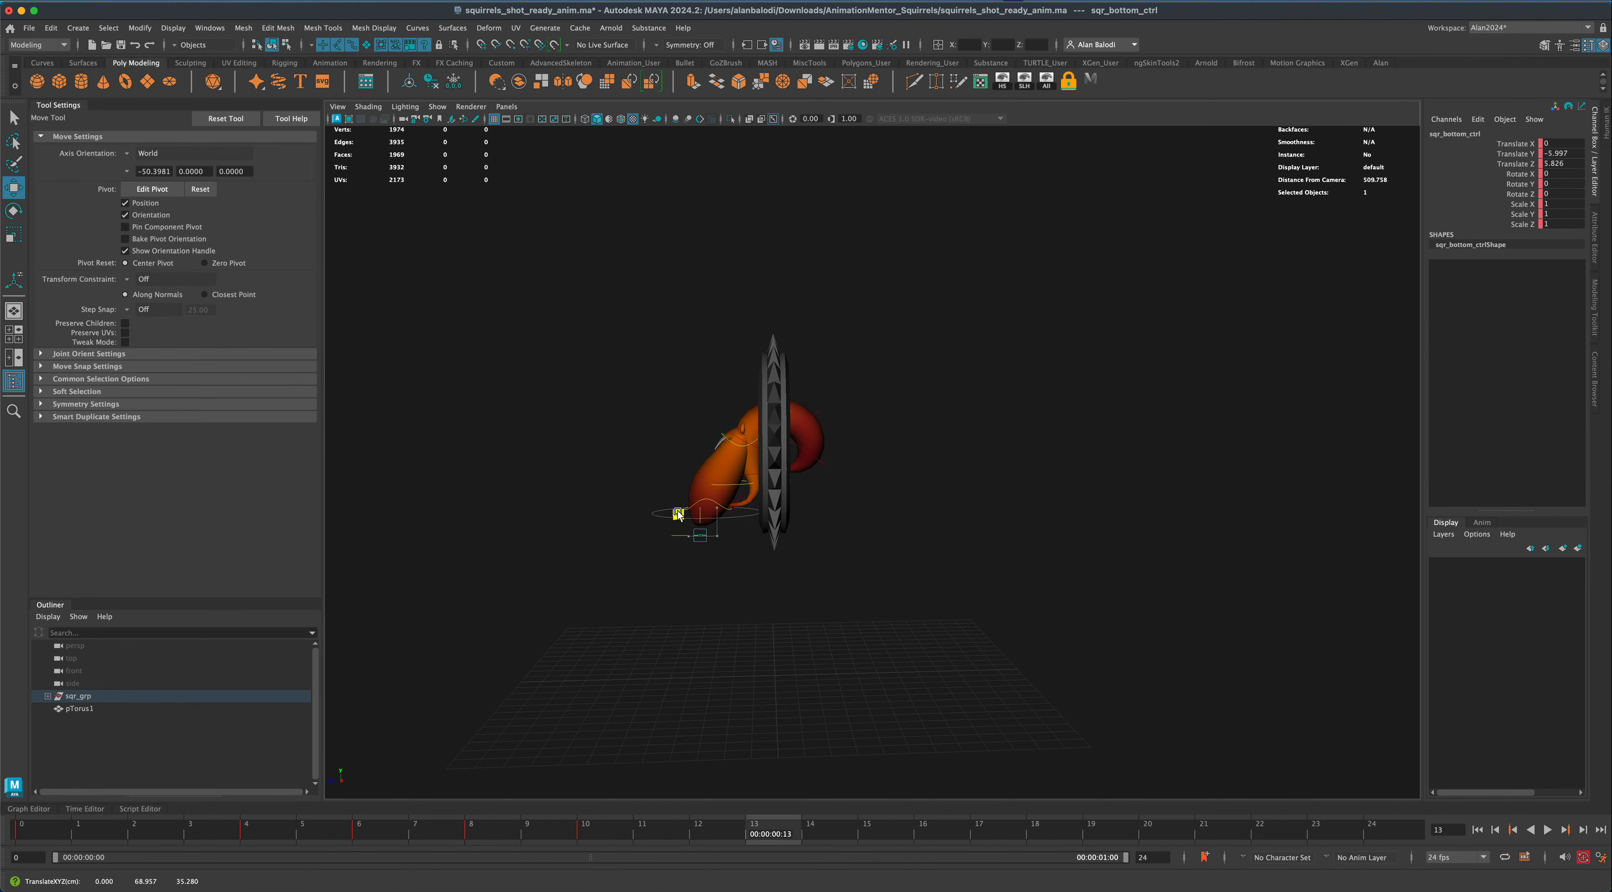
mouse_move(574, 619)
alt+mouse_down()
mouse_move(630, 618)
mouse_move(579, 619)
alt+mouse_up()
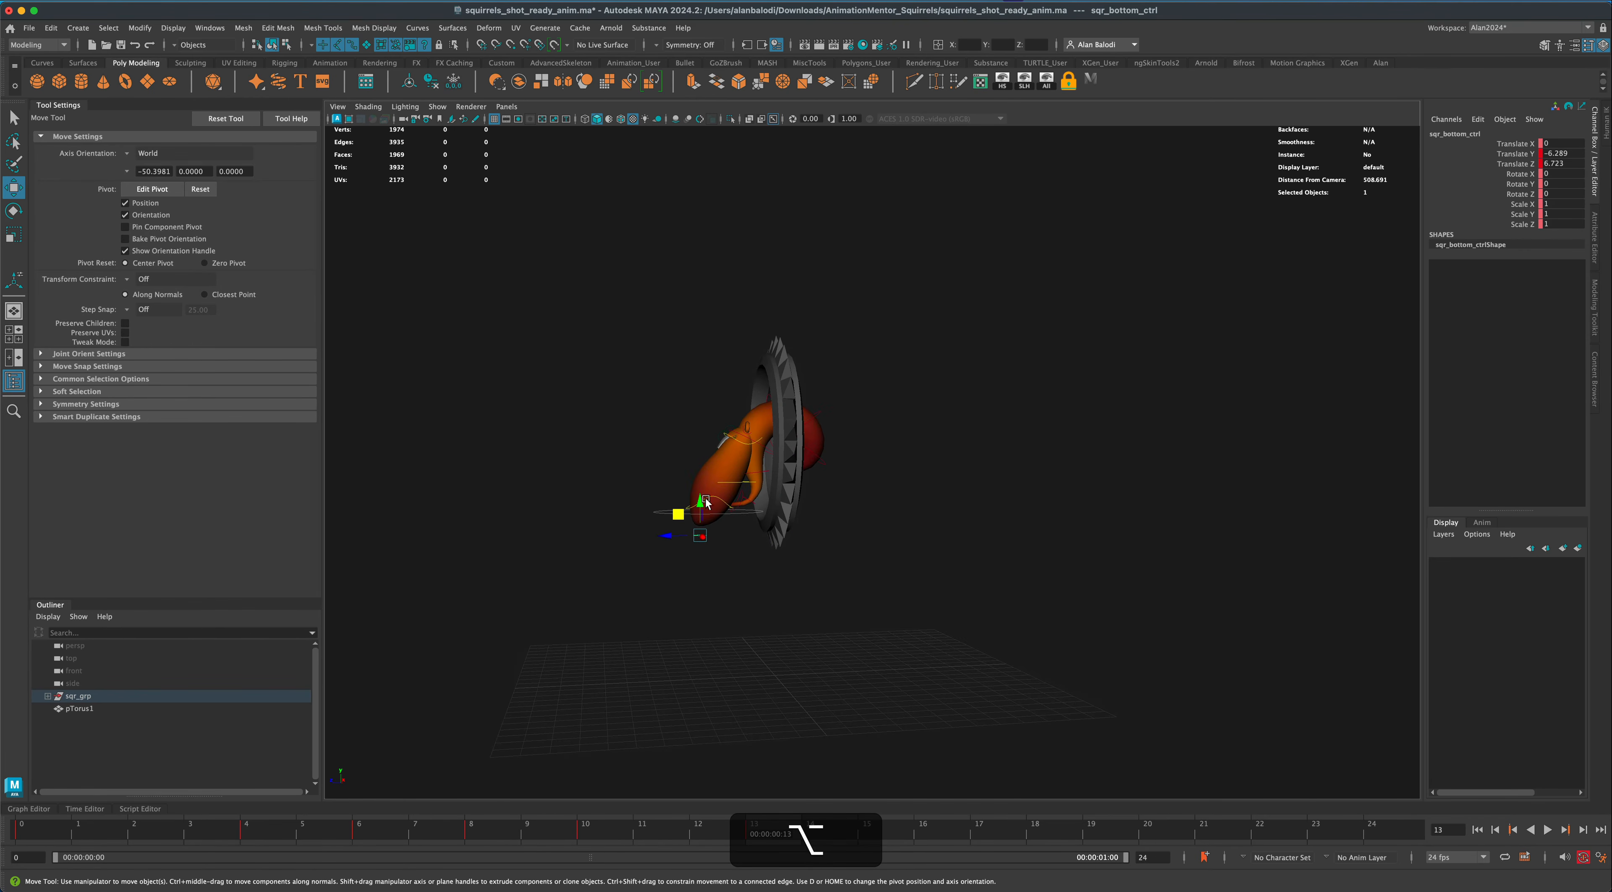
mouse_move(875, 545)
alt+mouse_down()
mouse_move(893, 515)
mouse_move(857, 557)
alt+mouse_up()
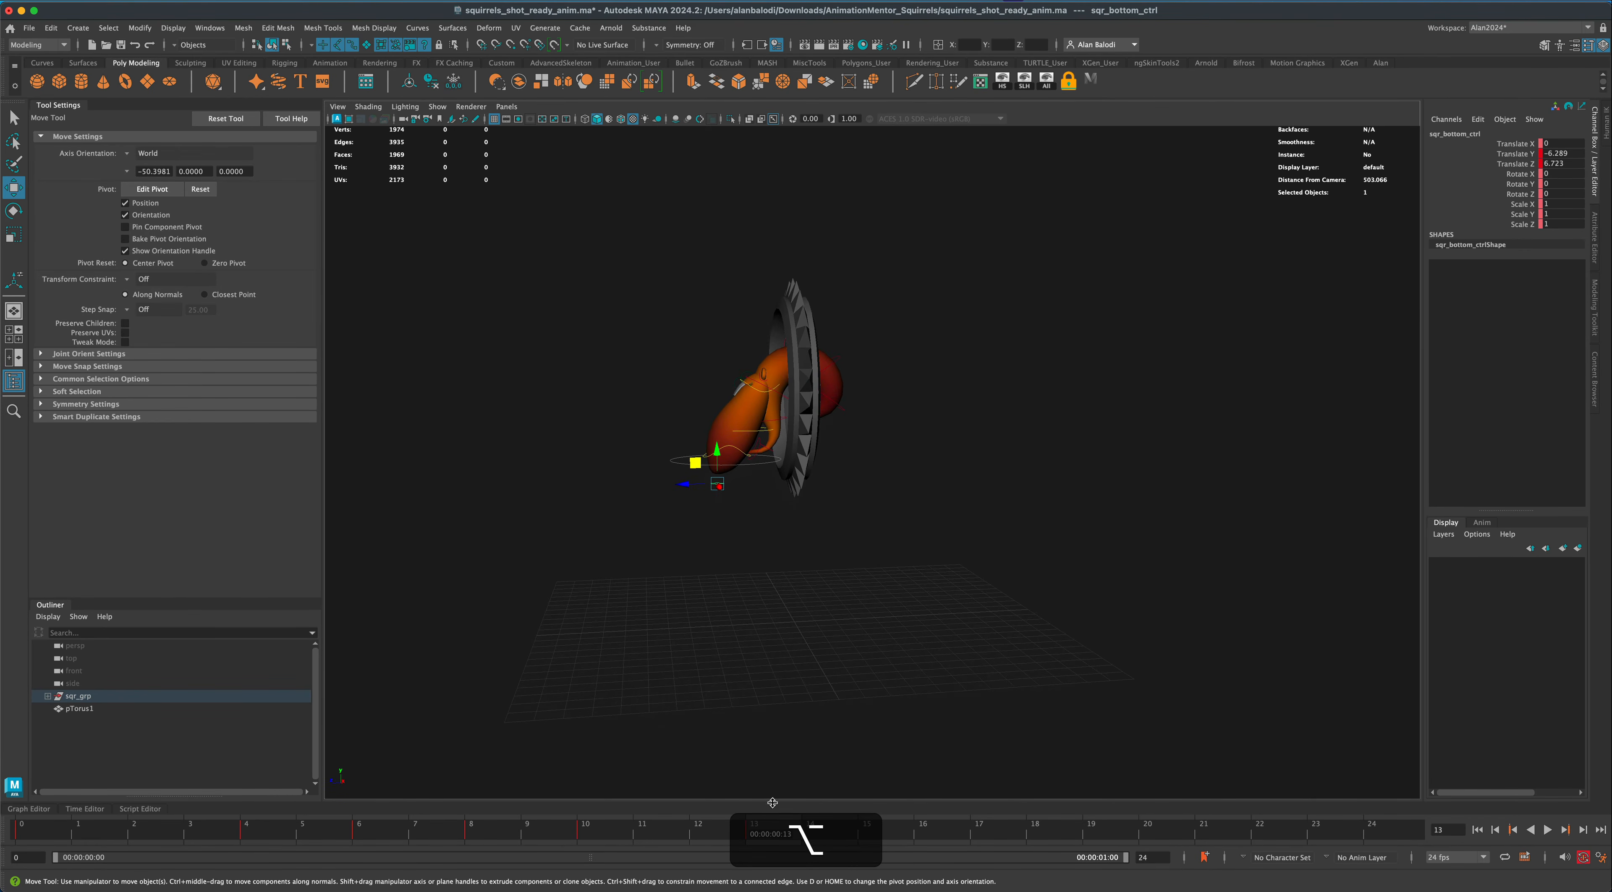
At frame 16, key the squirrel's root control and move it down near the ground beyond the ring, to about Y 3.3, Z 62.3.
key(alt+v)
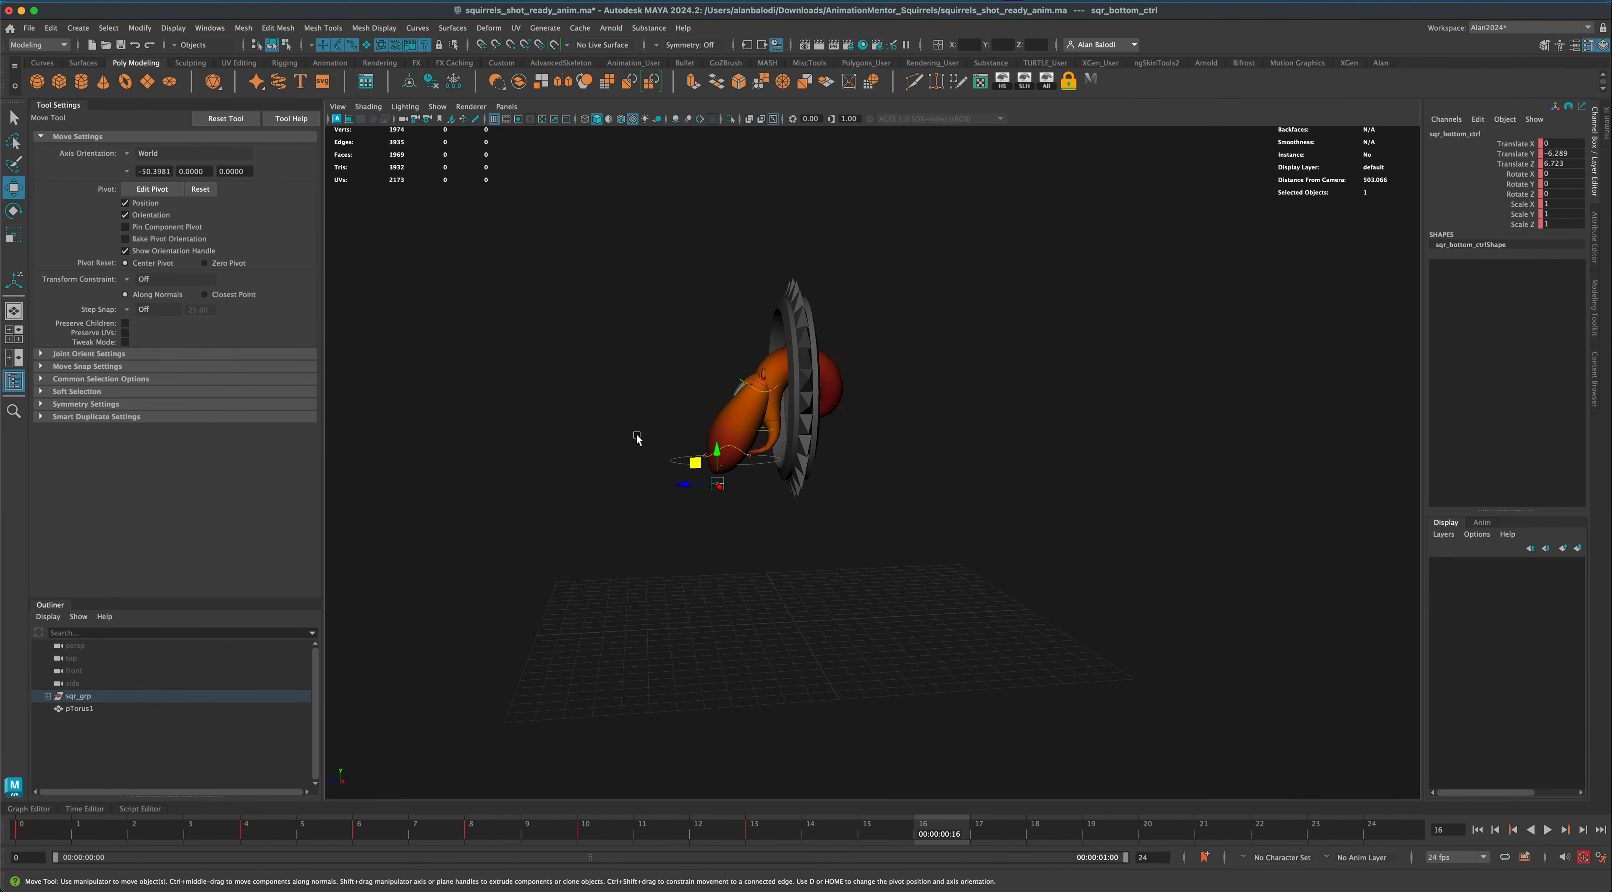
drag(681, 480, 682, 480)
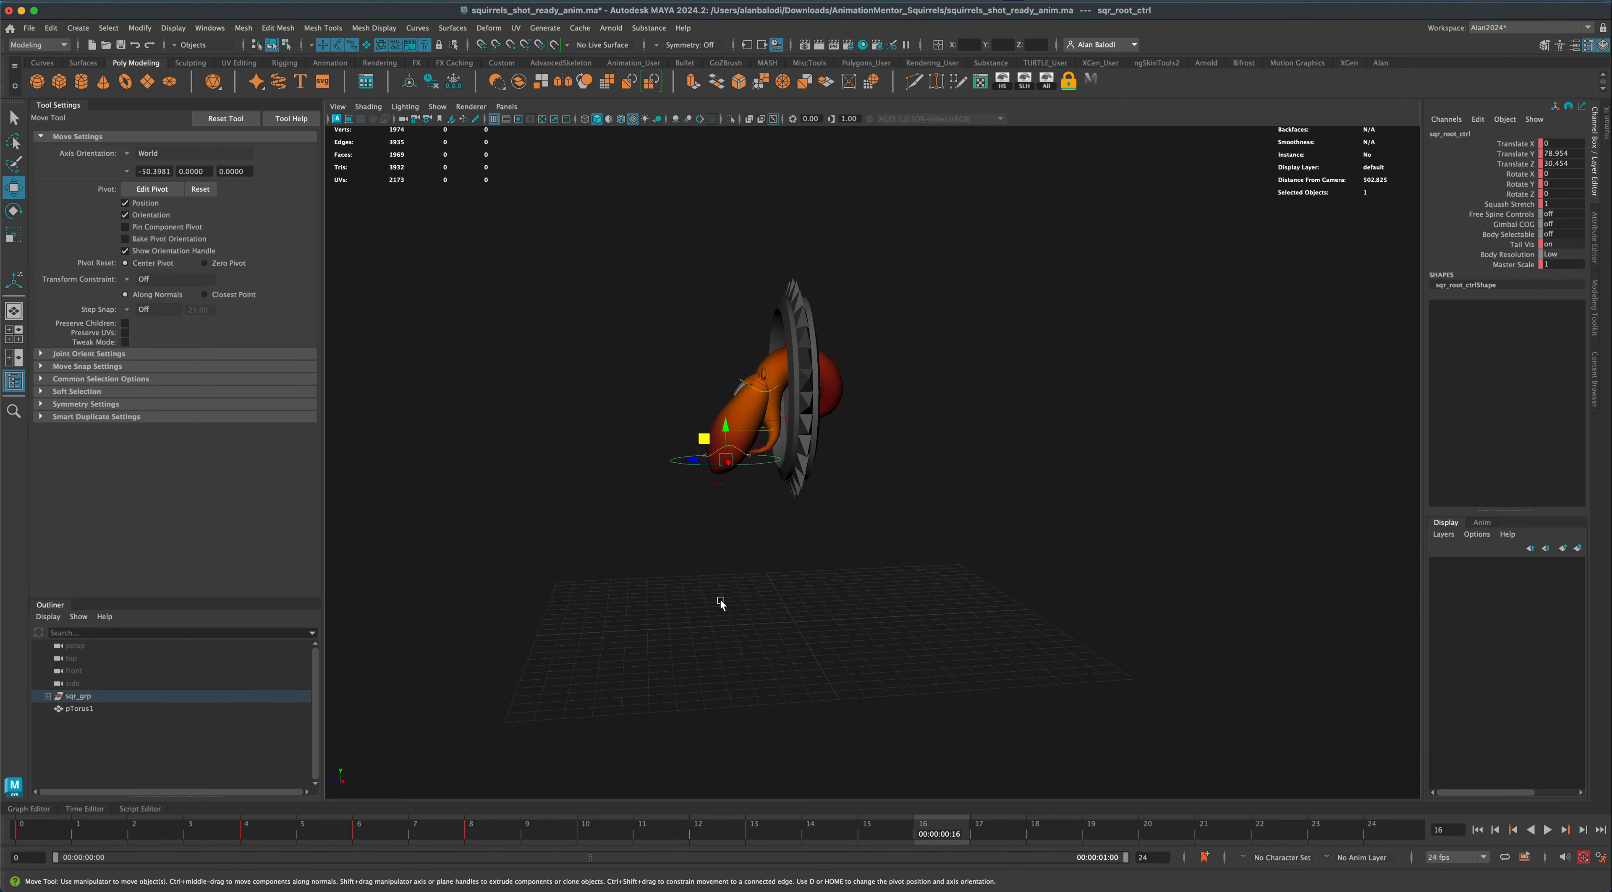
key(s)
drag(703, 441, 637, 601)
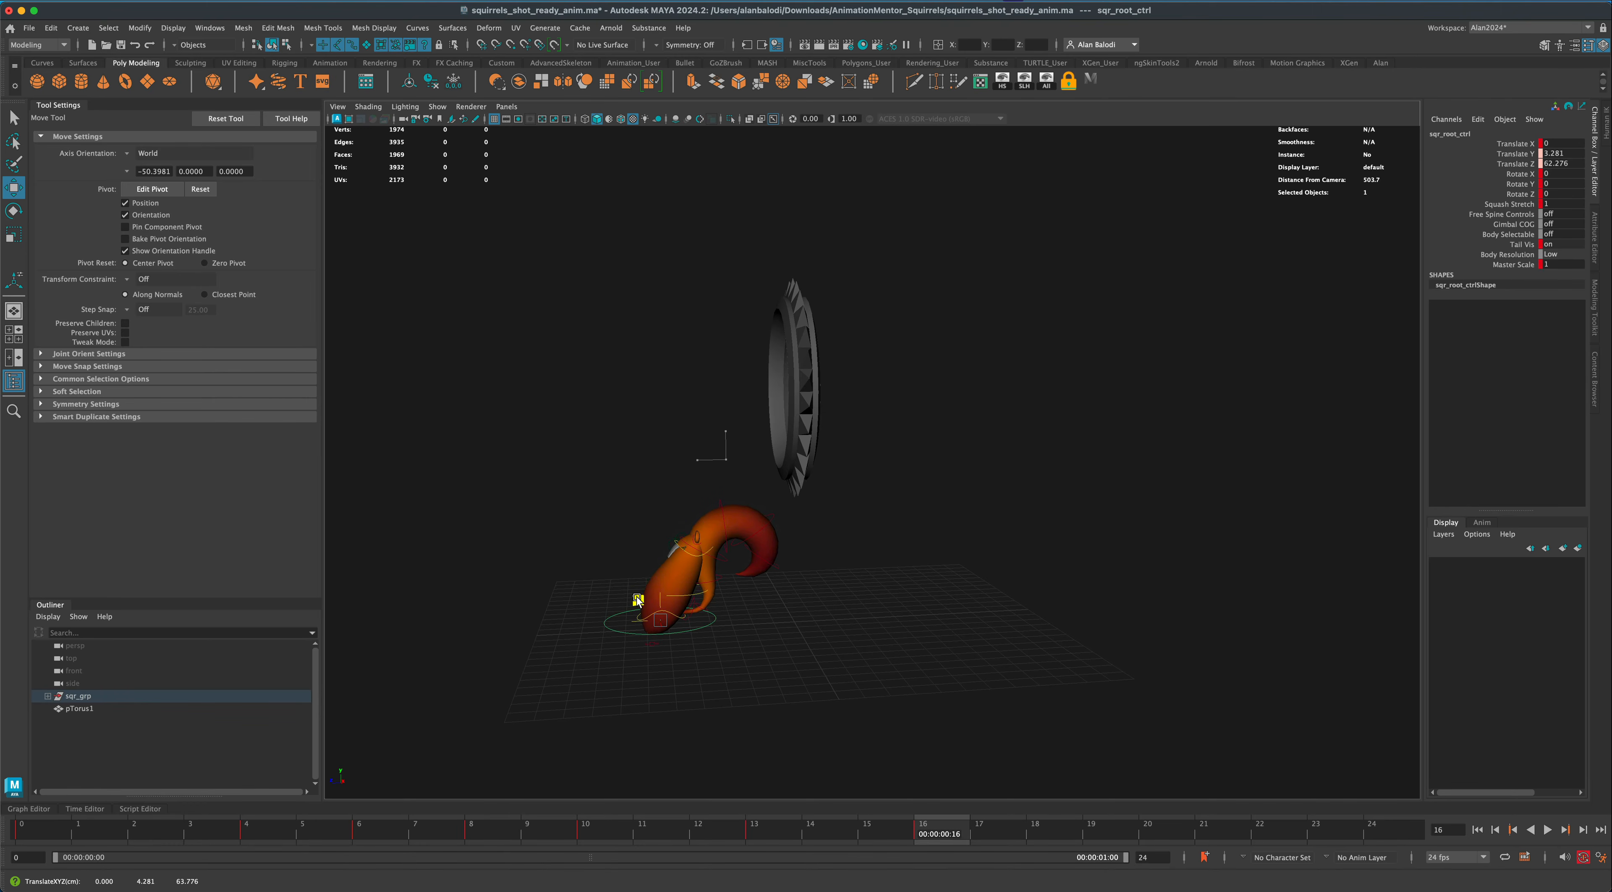
alt+drag(587, 675, 584, 670)
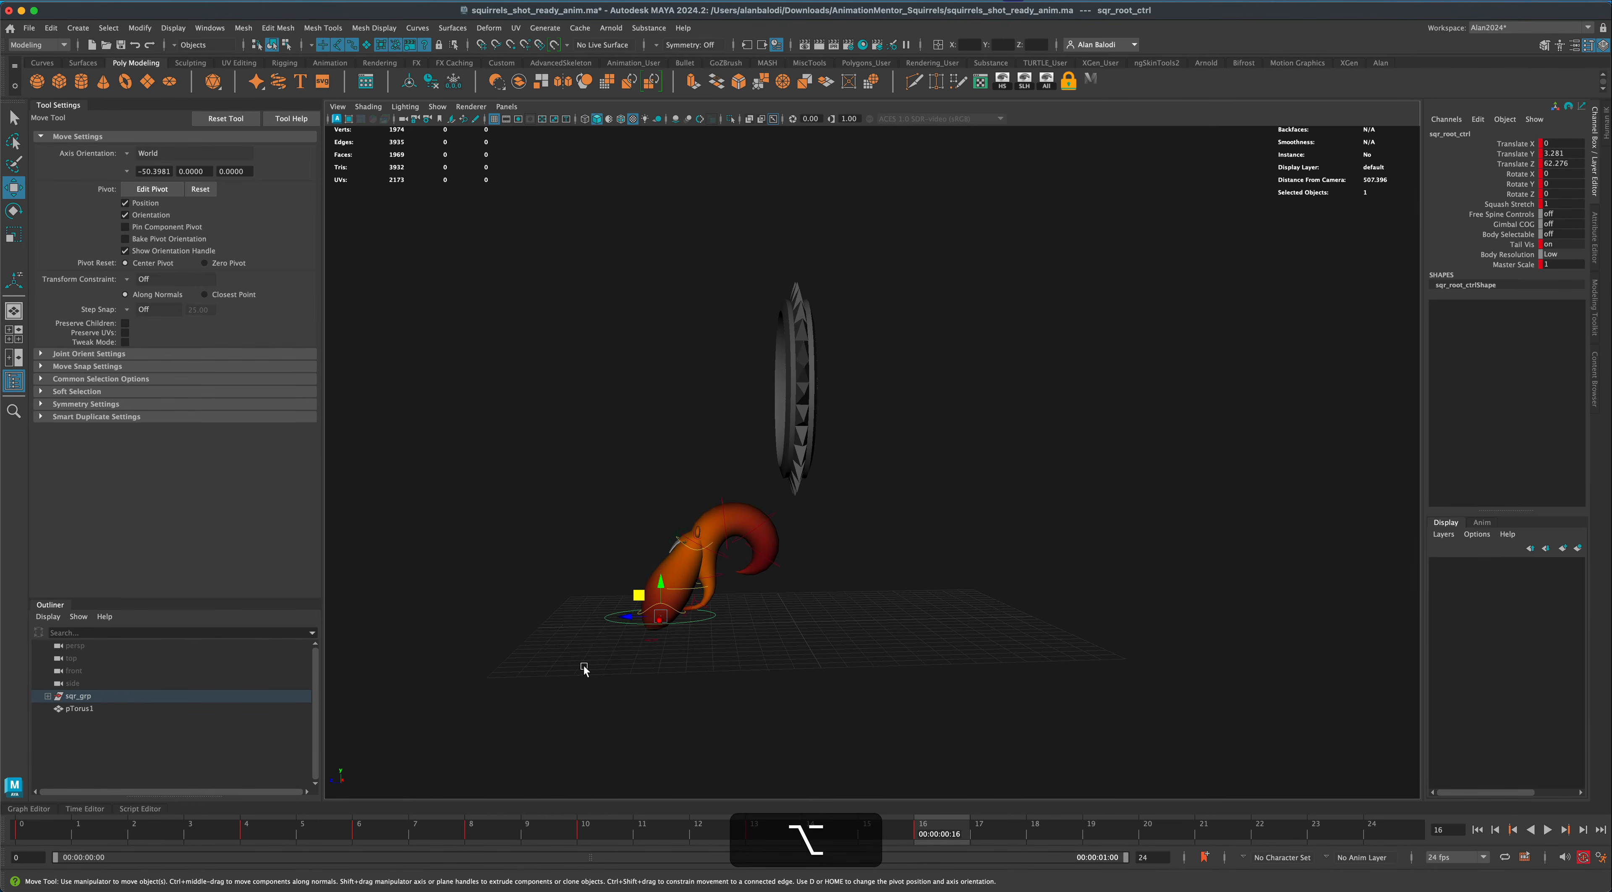
Using the side view of the four-view layout, lower the squirrel's root control slightly further toward the ground at frame 16.
key(space)
key(space)
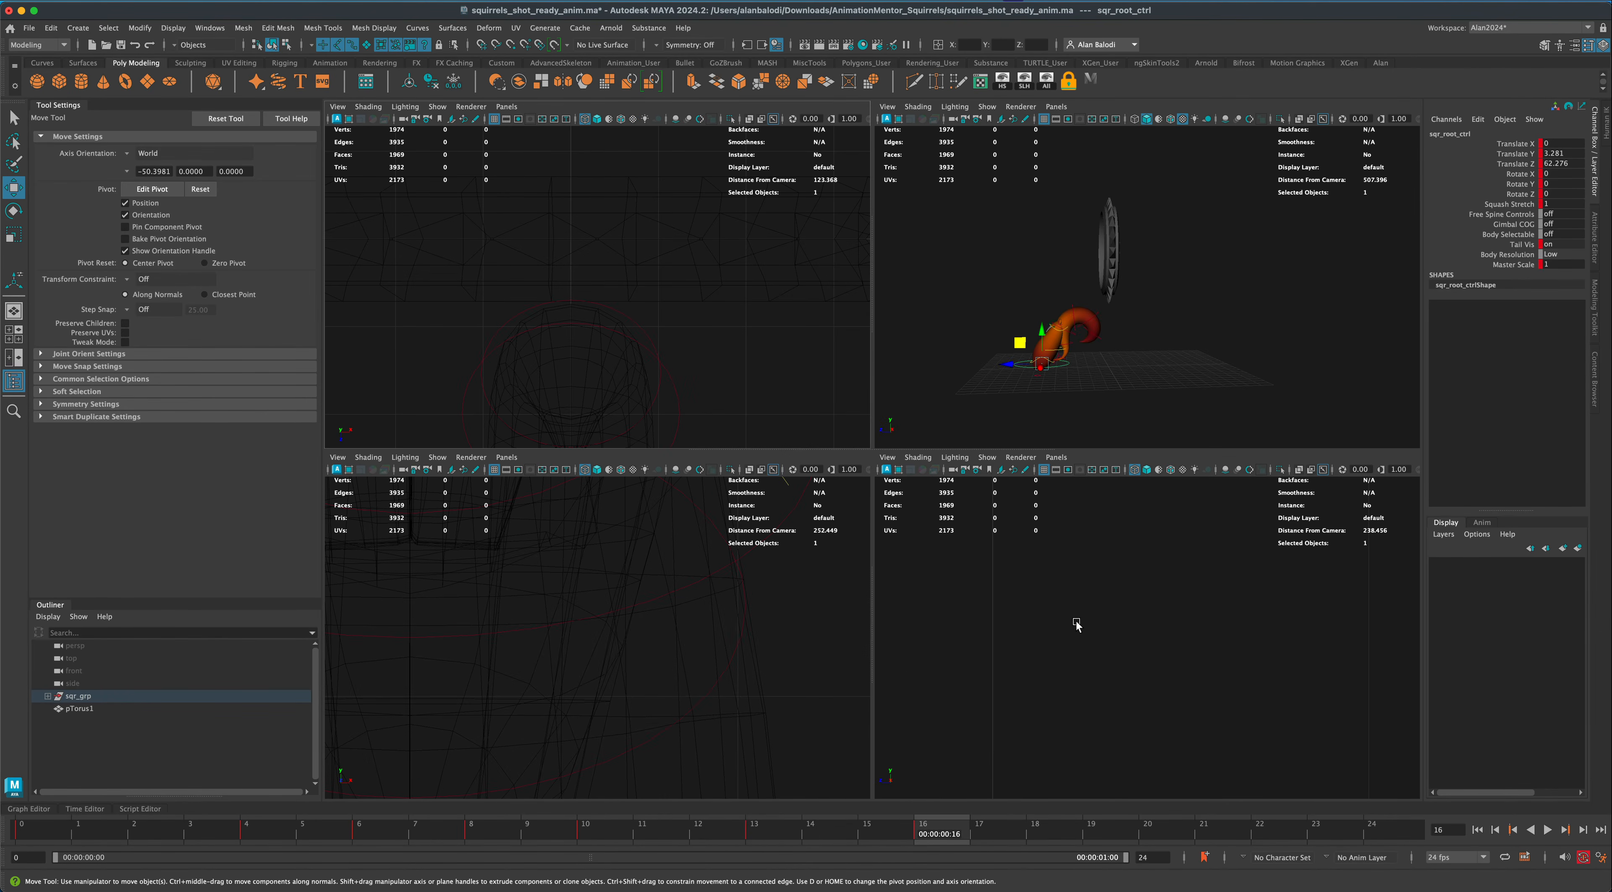
scroll(1068, 666, down, 10)
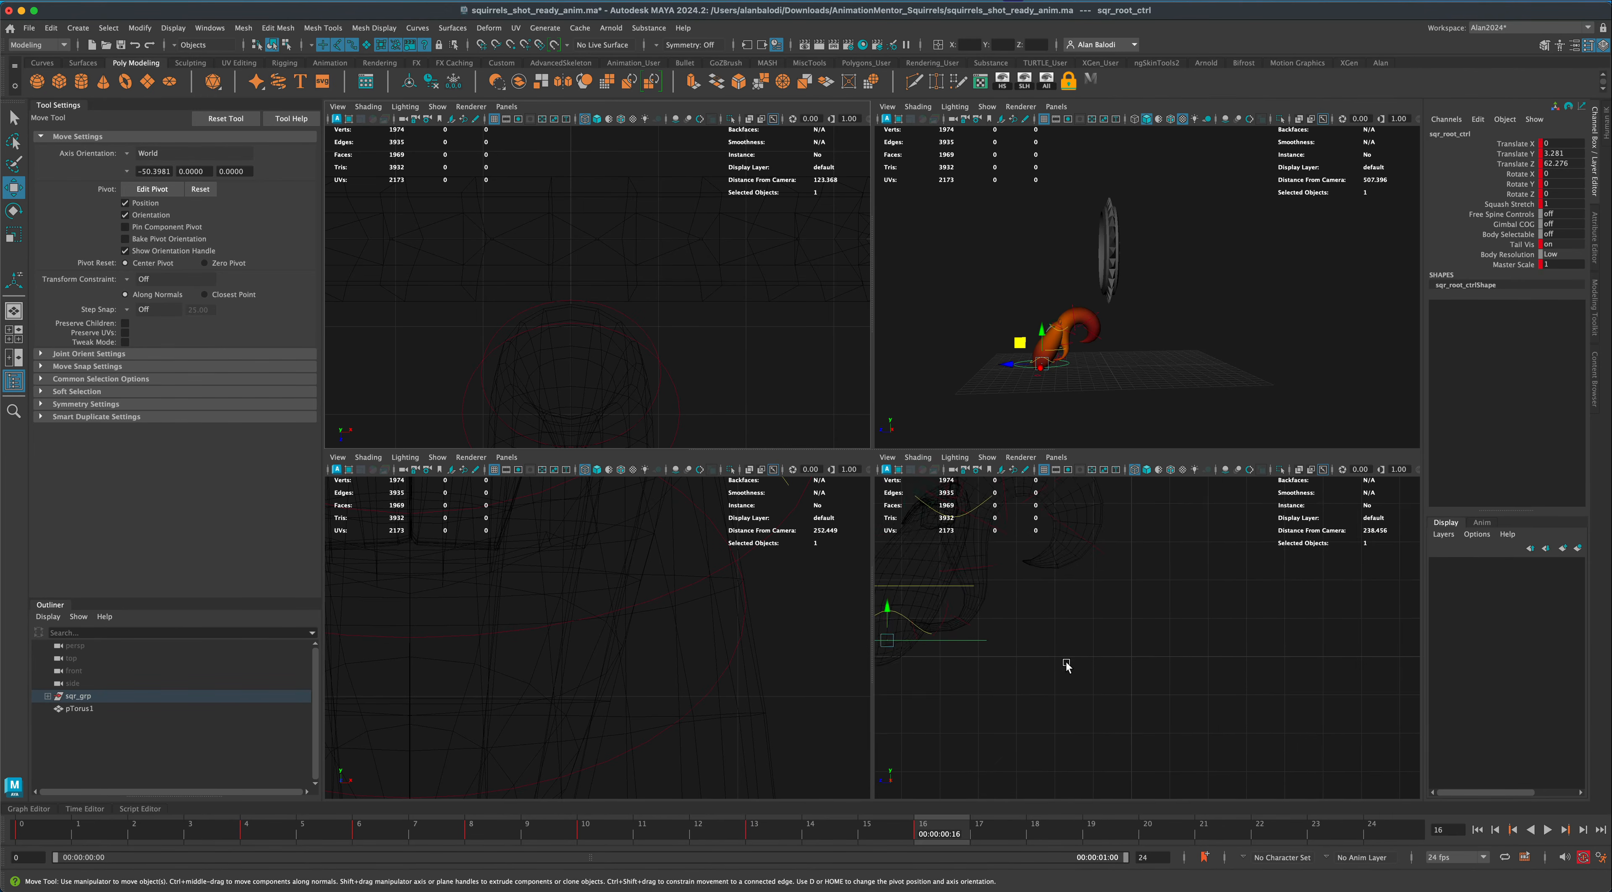
alt+middle_drag(1079, 684, 1123, 685)
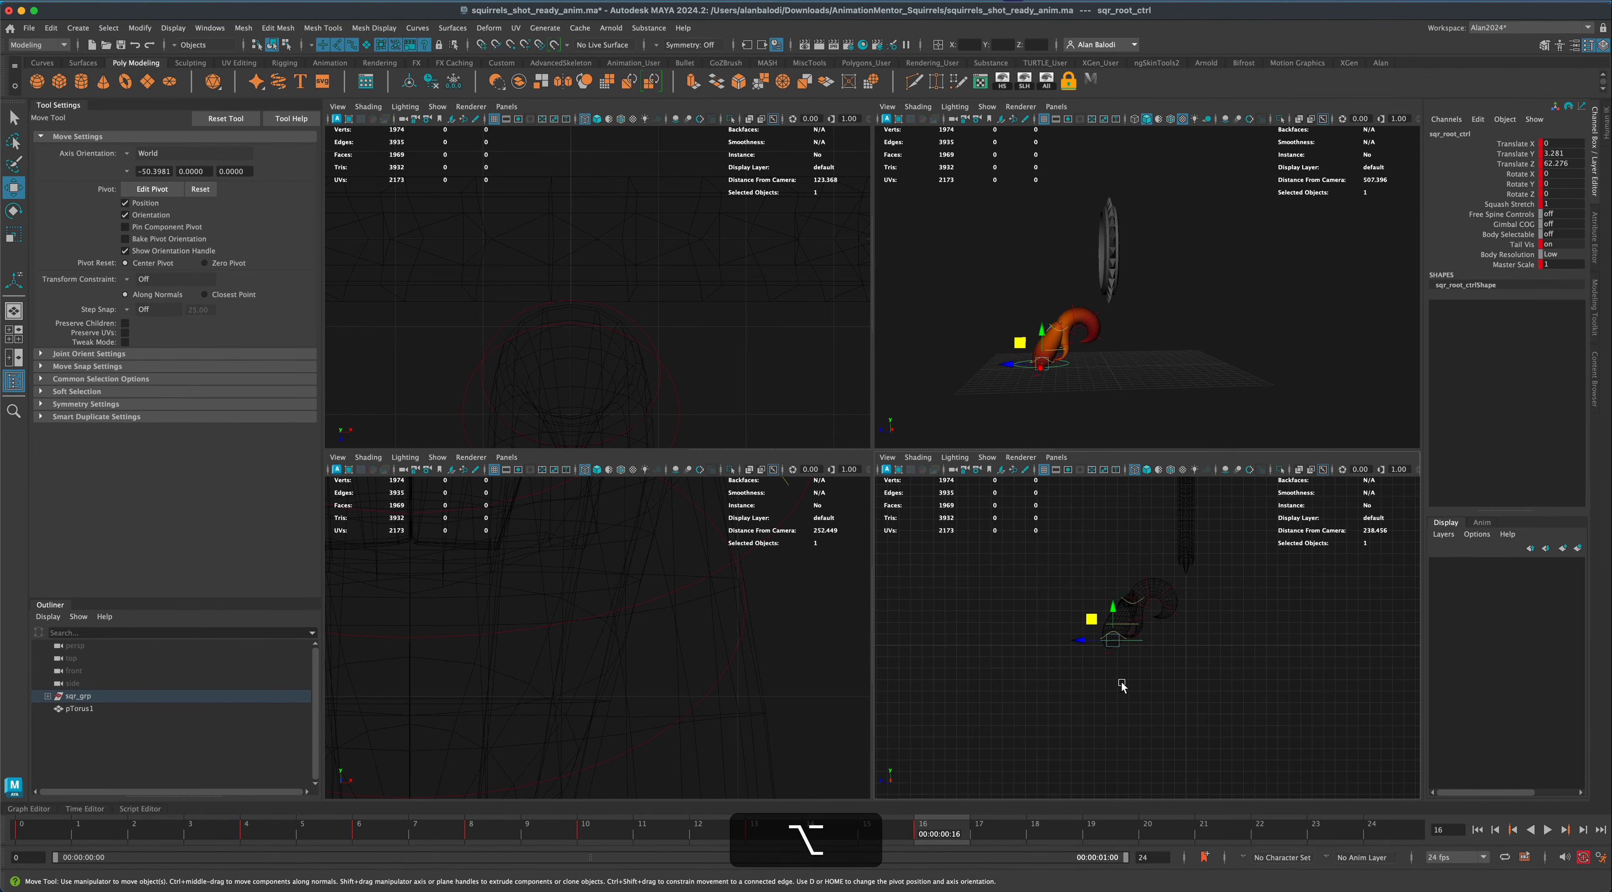
scroll(1122, 685, up, 8)
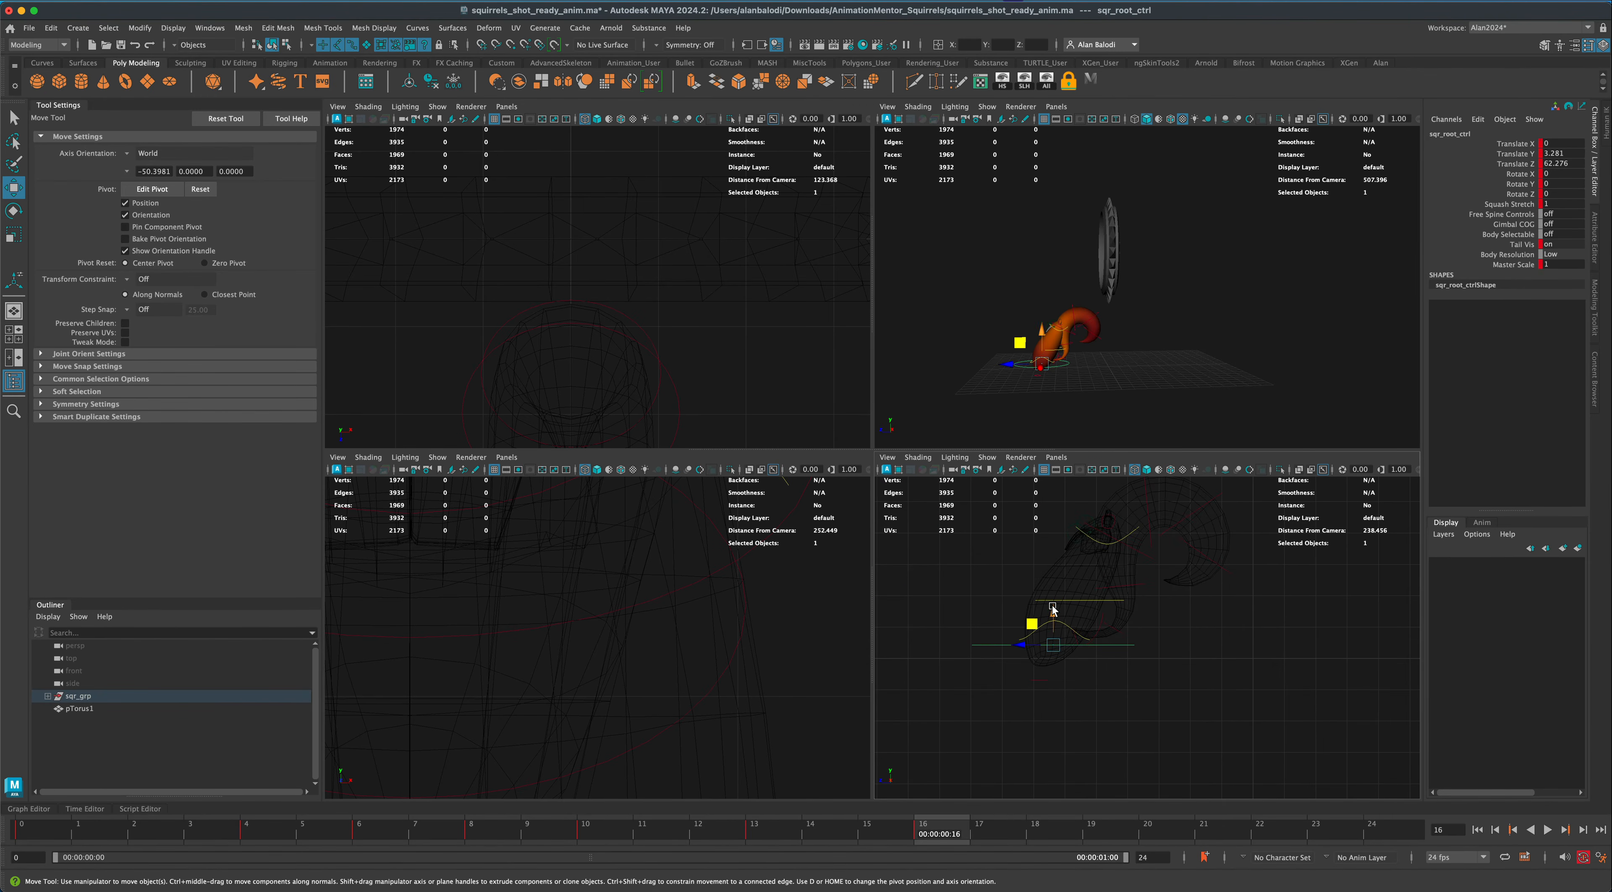
mouse_move(1030, 625)
mouse_down()
mouse_move(1009, 670)
mouse_move(1026, 653)
mouse_up()
At frame 16, move the squirrel's bottom control to about Y -0.06, Z 1.5 and return to the full perspective view.
click(1031, 692)
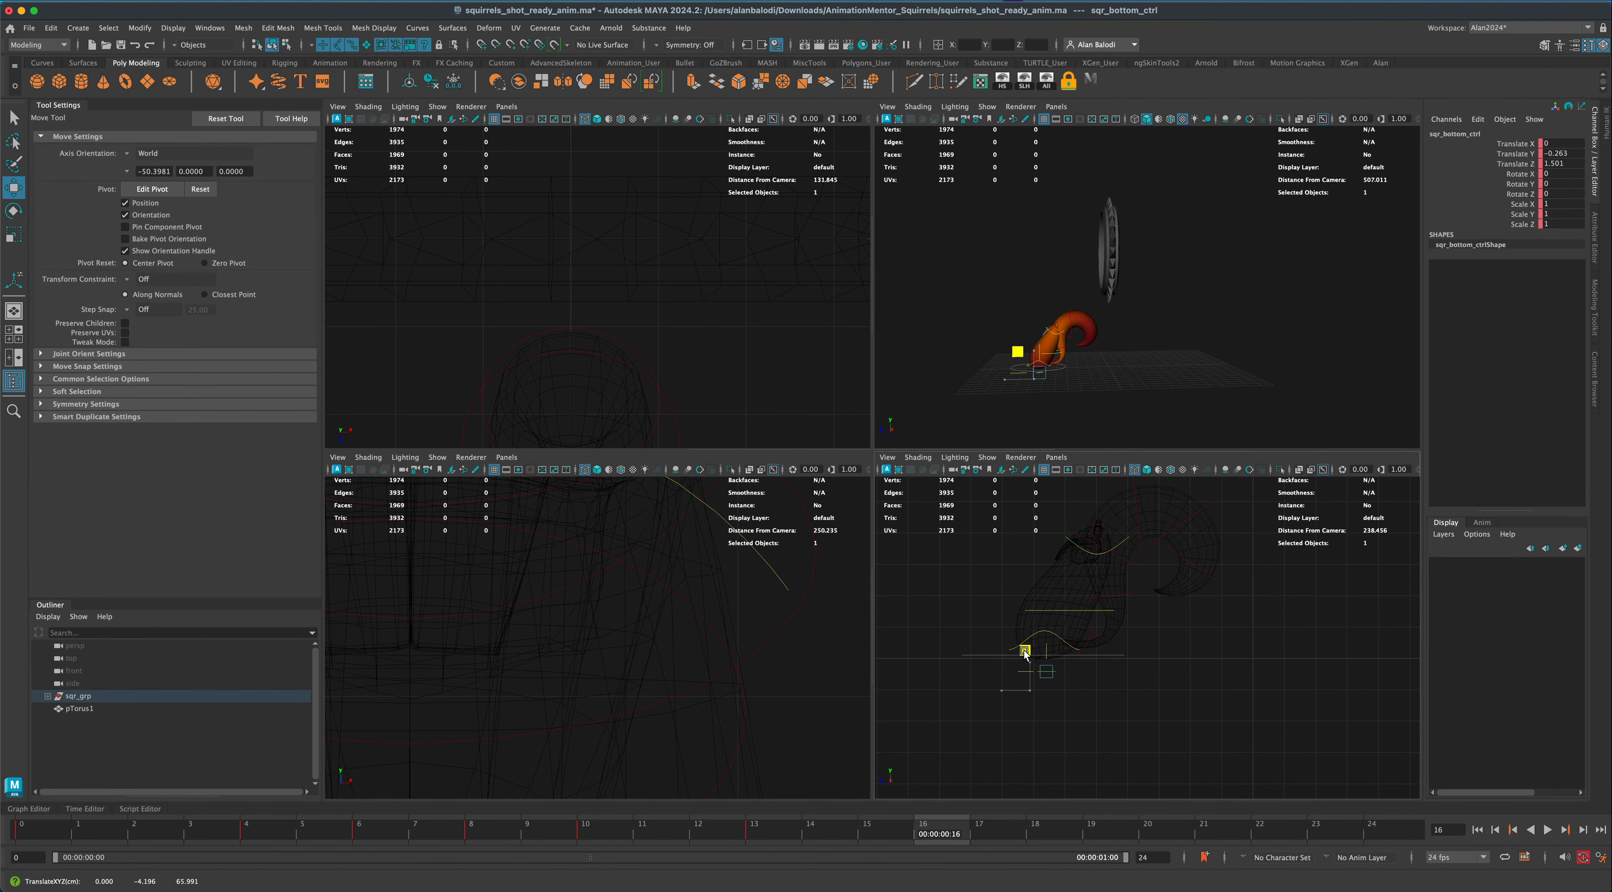
key(space)
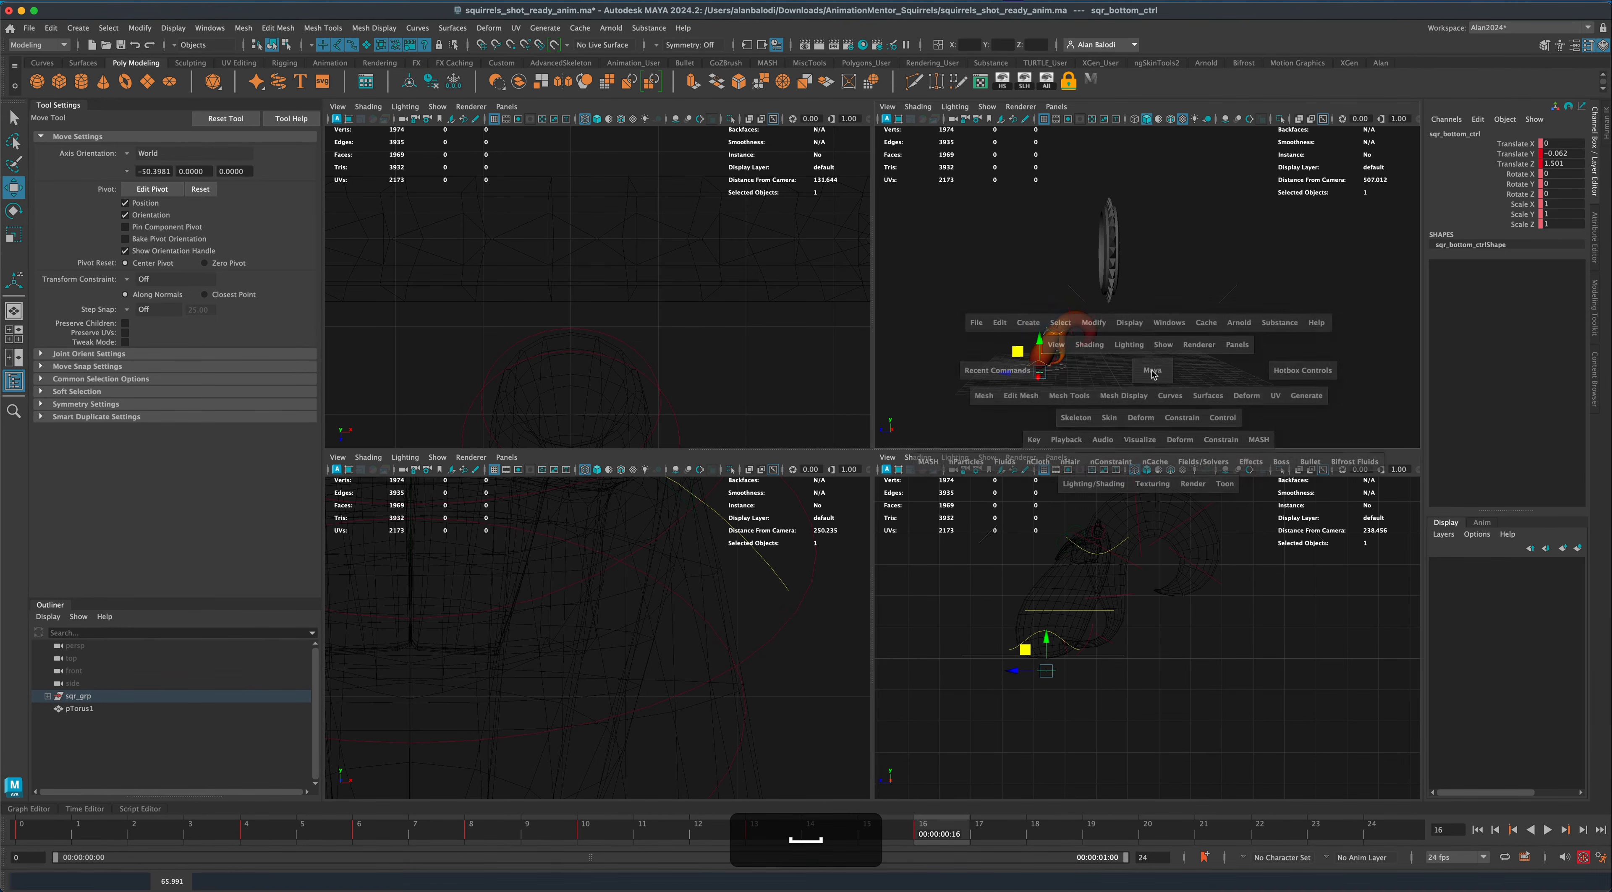
alt+drag(1001, 503, 816, 598)
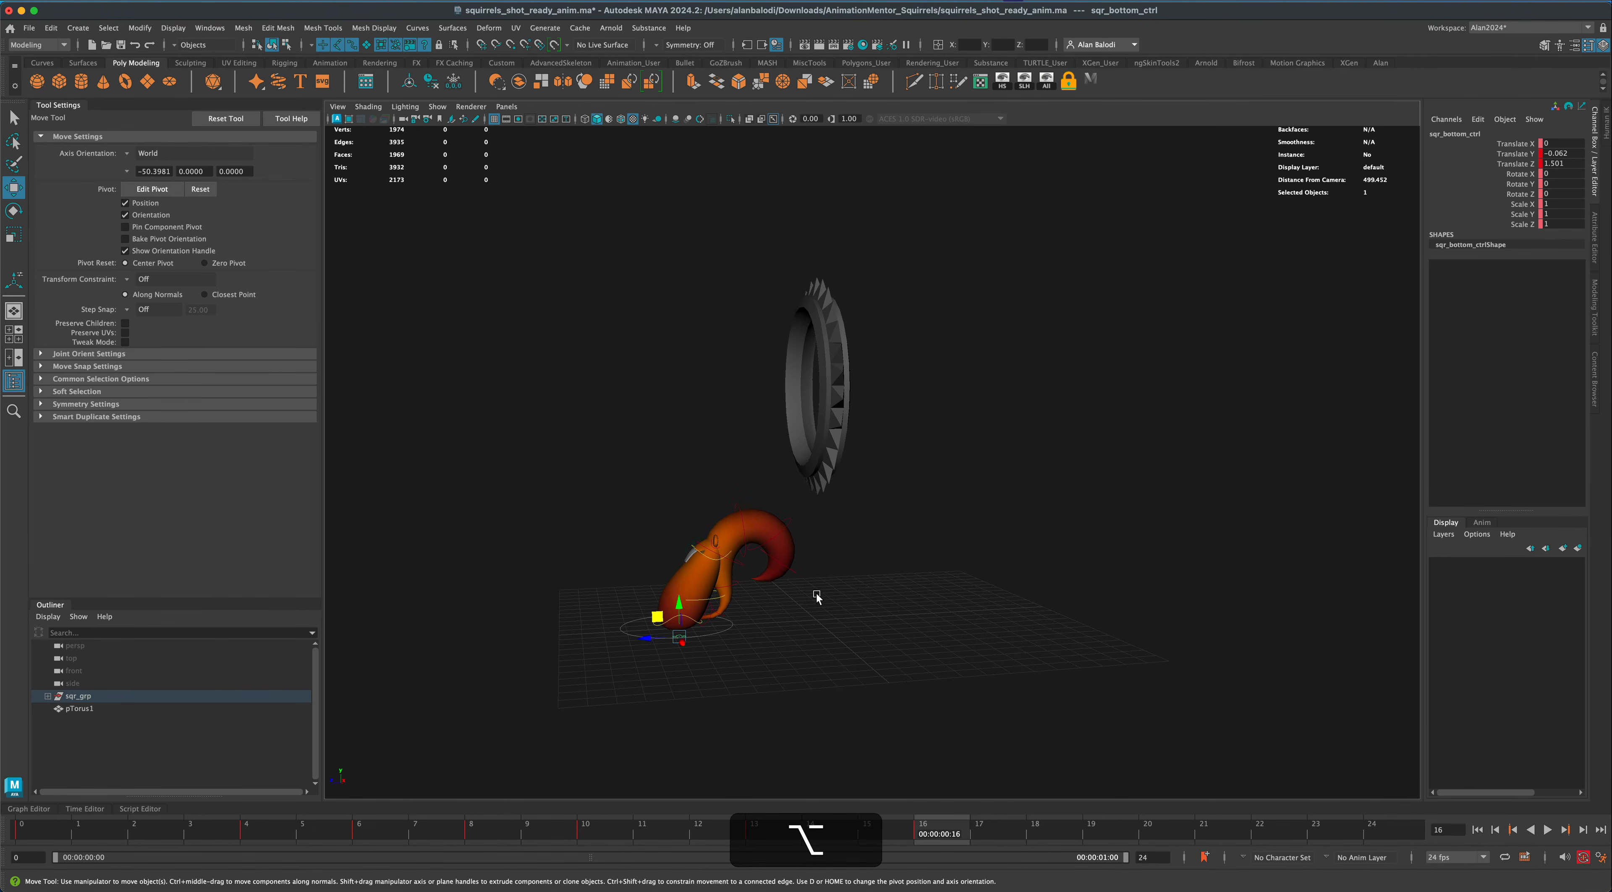
At frame 16, stretch the squirrel's shoulder control upward and back toward the ring, to about Y 36.7, Z -24.2.
click(717, 559)
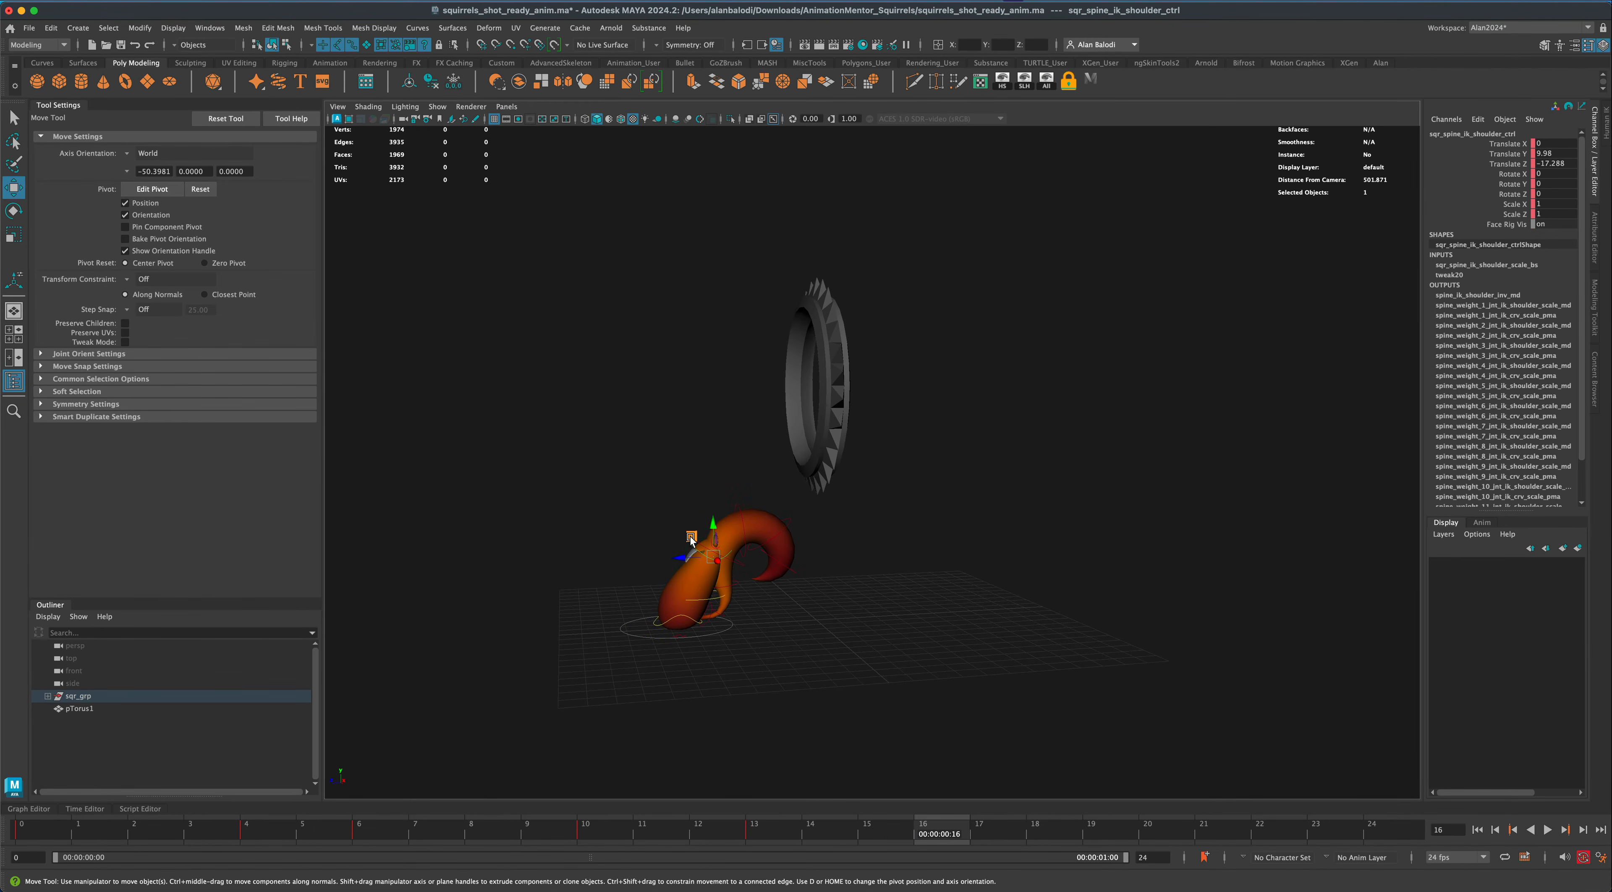
mouse_move(692, 541)
mouse_down()
mouse_move(673, 547)
mouse_move(679, 527)
mouse_up()
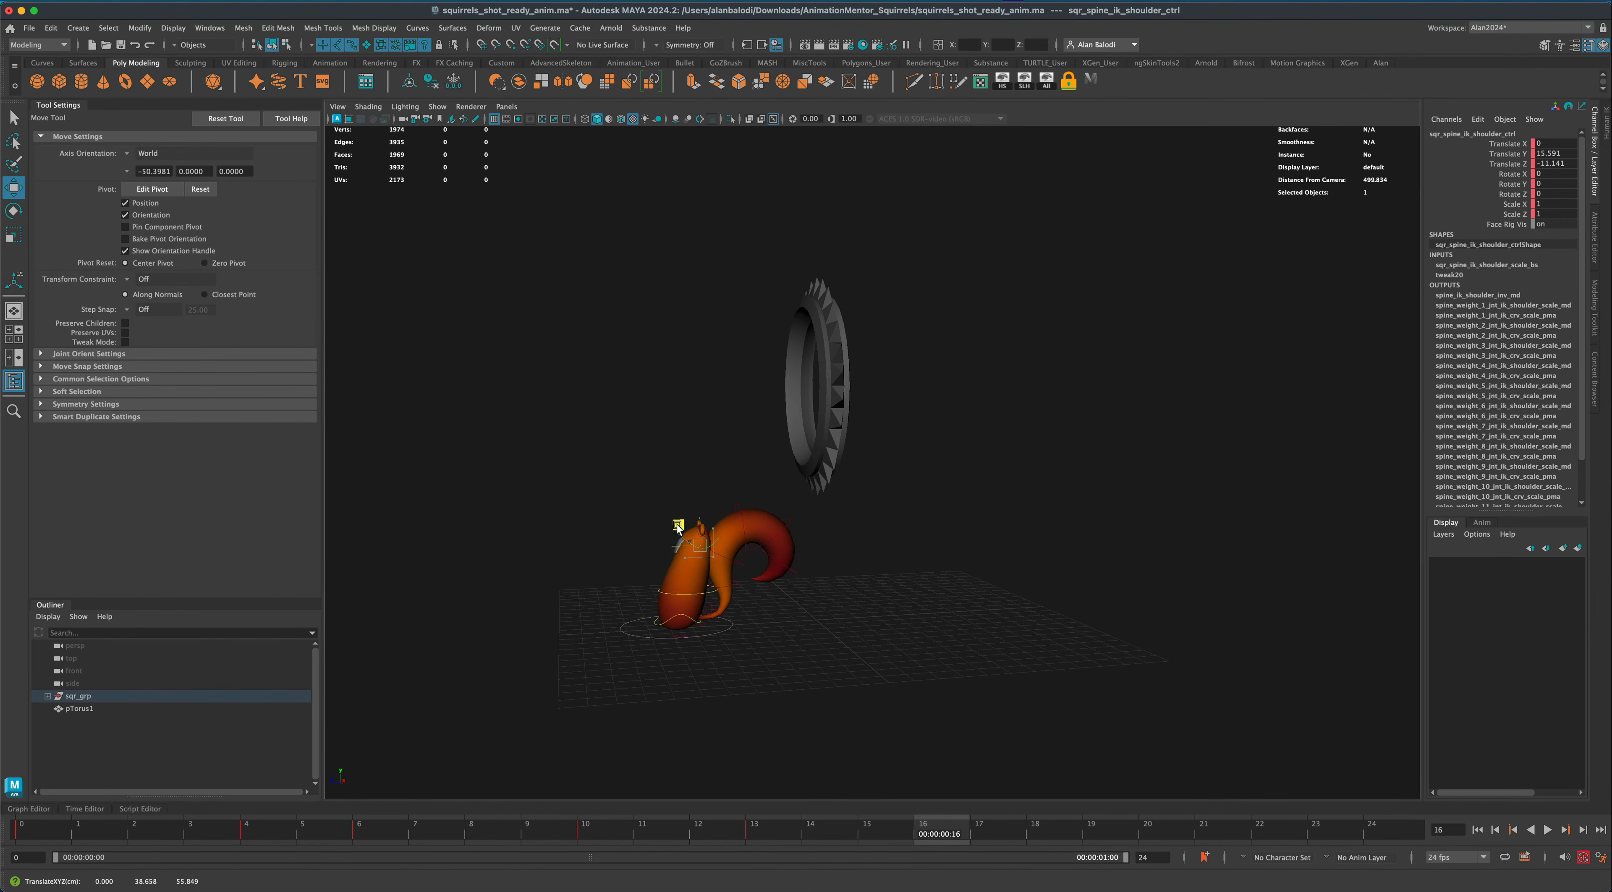
alt+drag(853, 608, 959, 737)
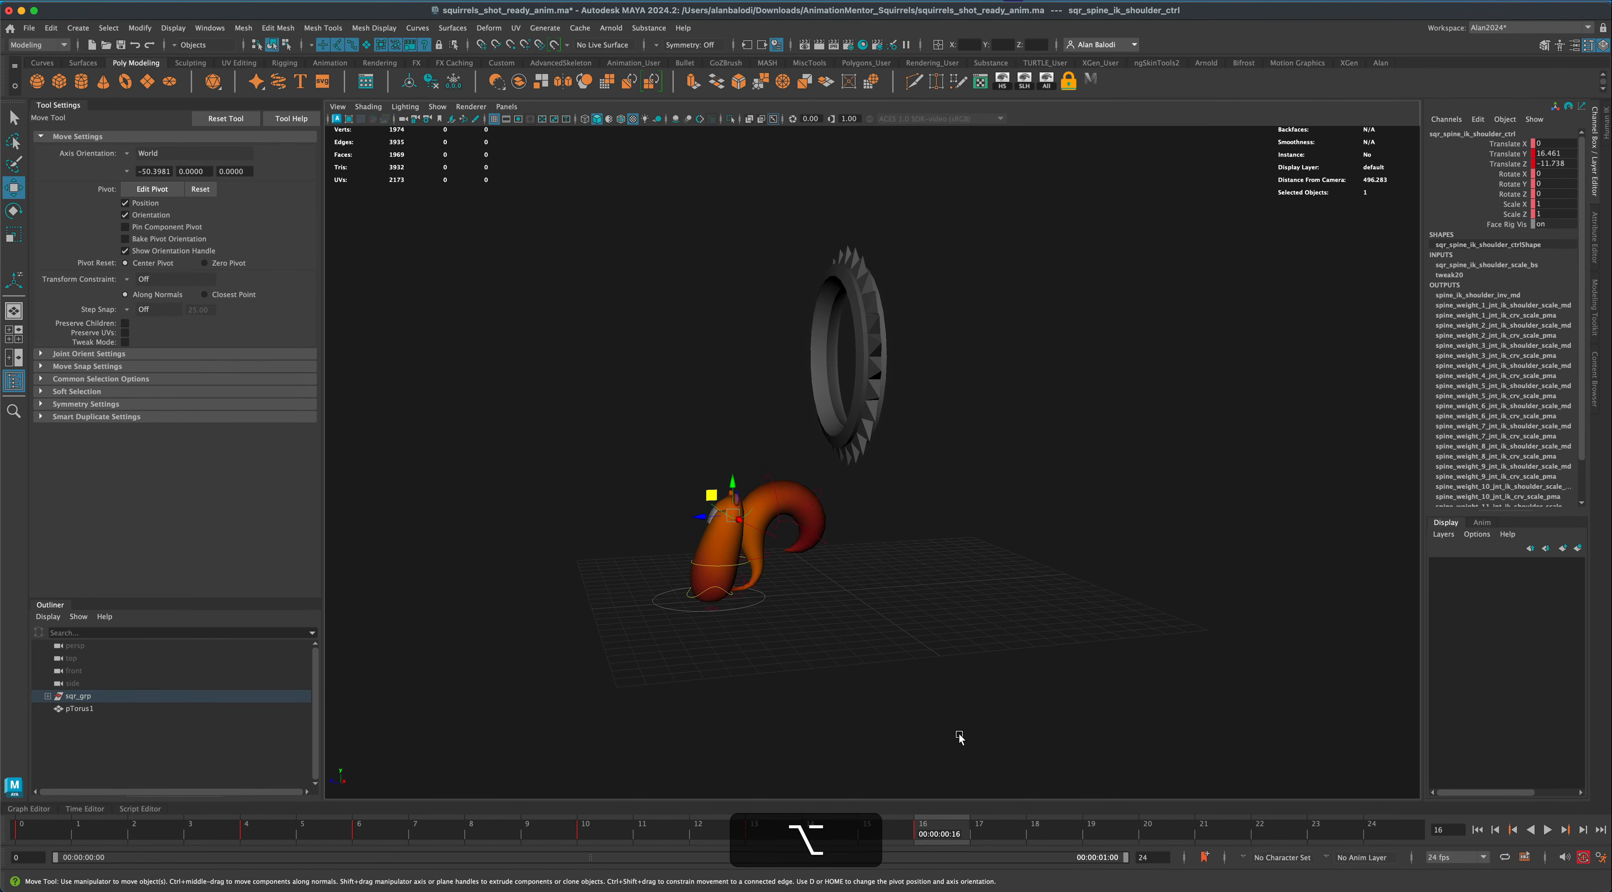
mouse_move(933, 836)
mouse_down()
mouse_move(715, 830)
mouse_move(927, 835)
mouse_up()
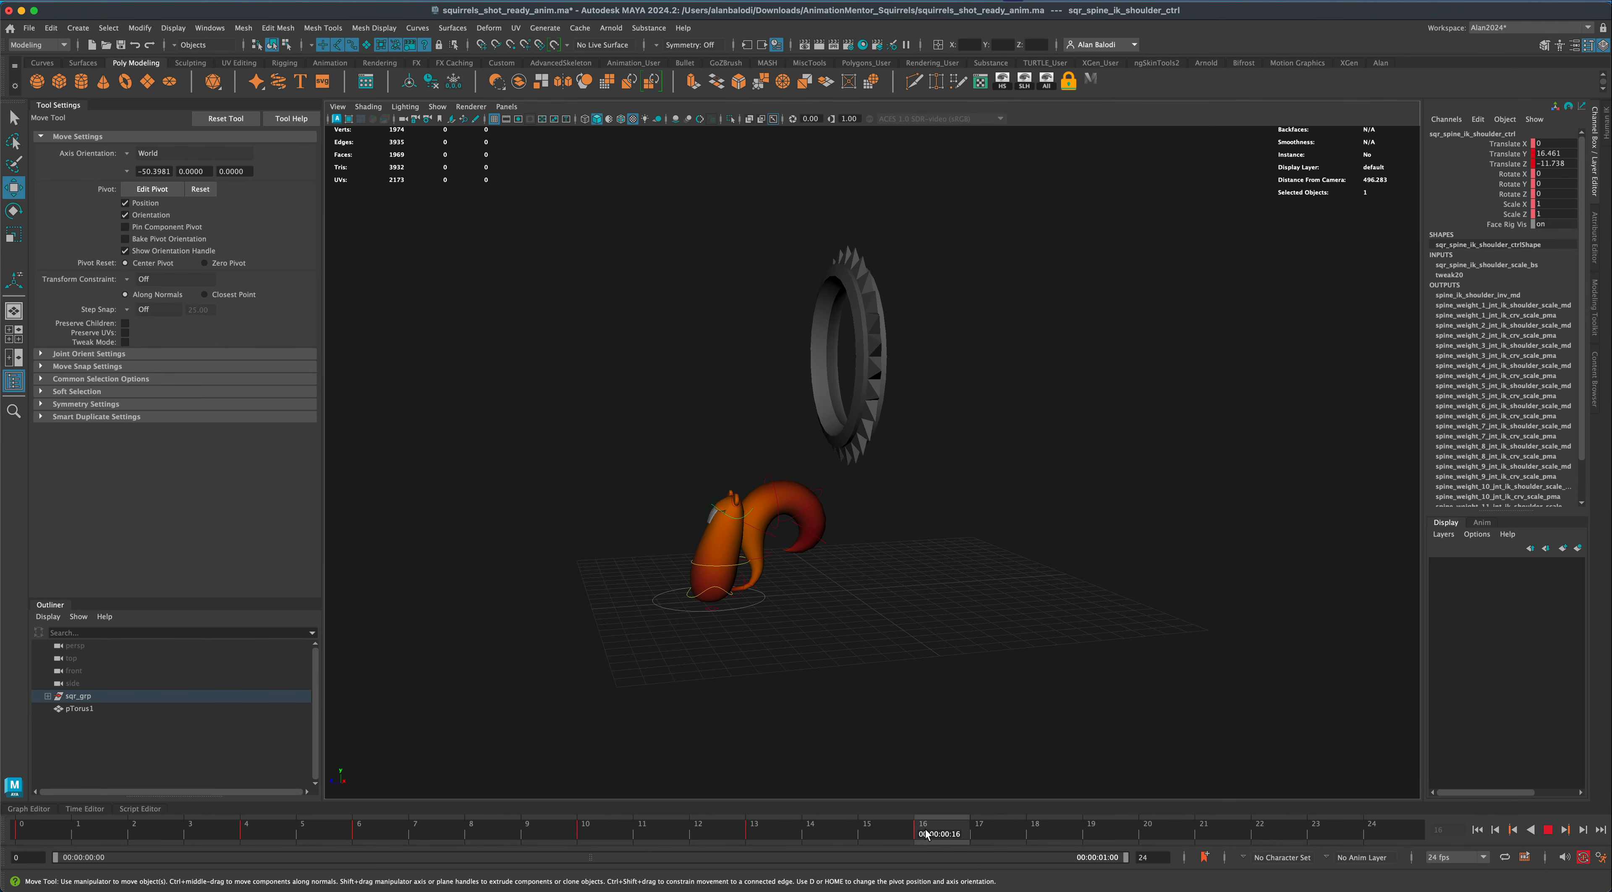
drag(714, 495, 739, 450)
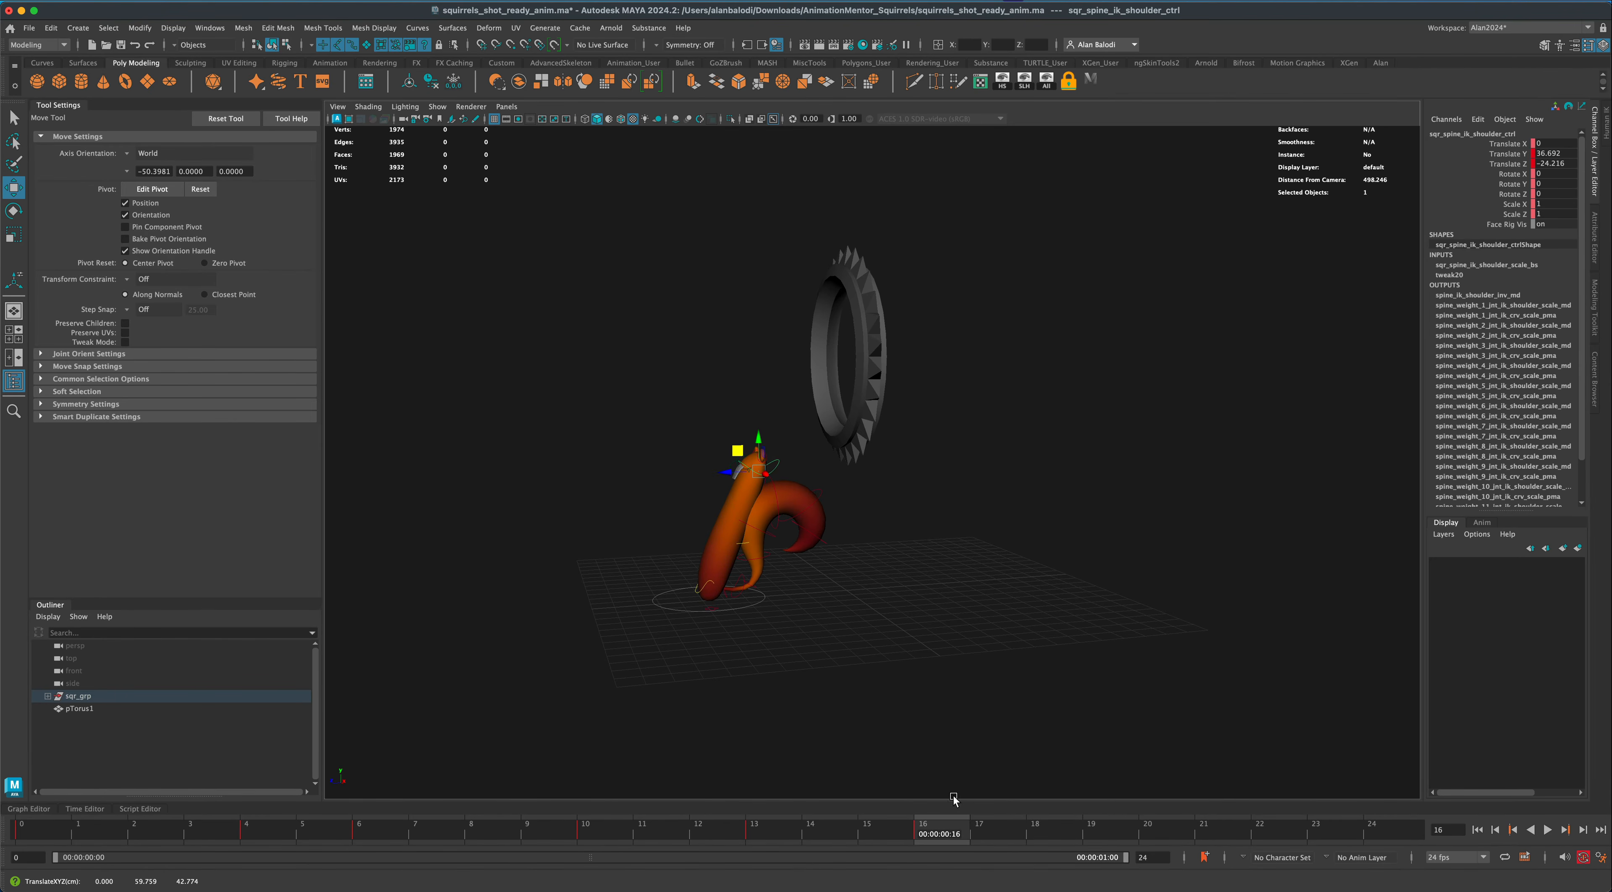
At frame 18, key the root control and squash the shoulder control down to about Y -8.2, Z 3.1.
drag(875, 838, 1035, 832)
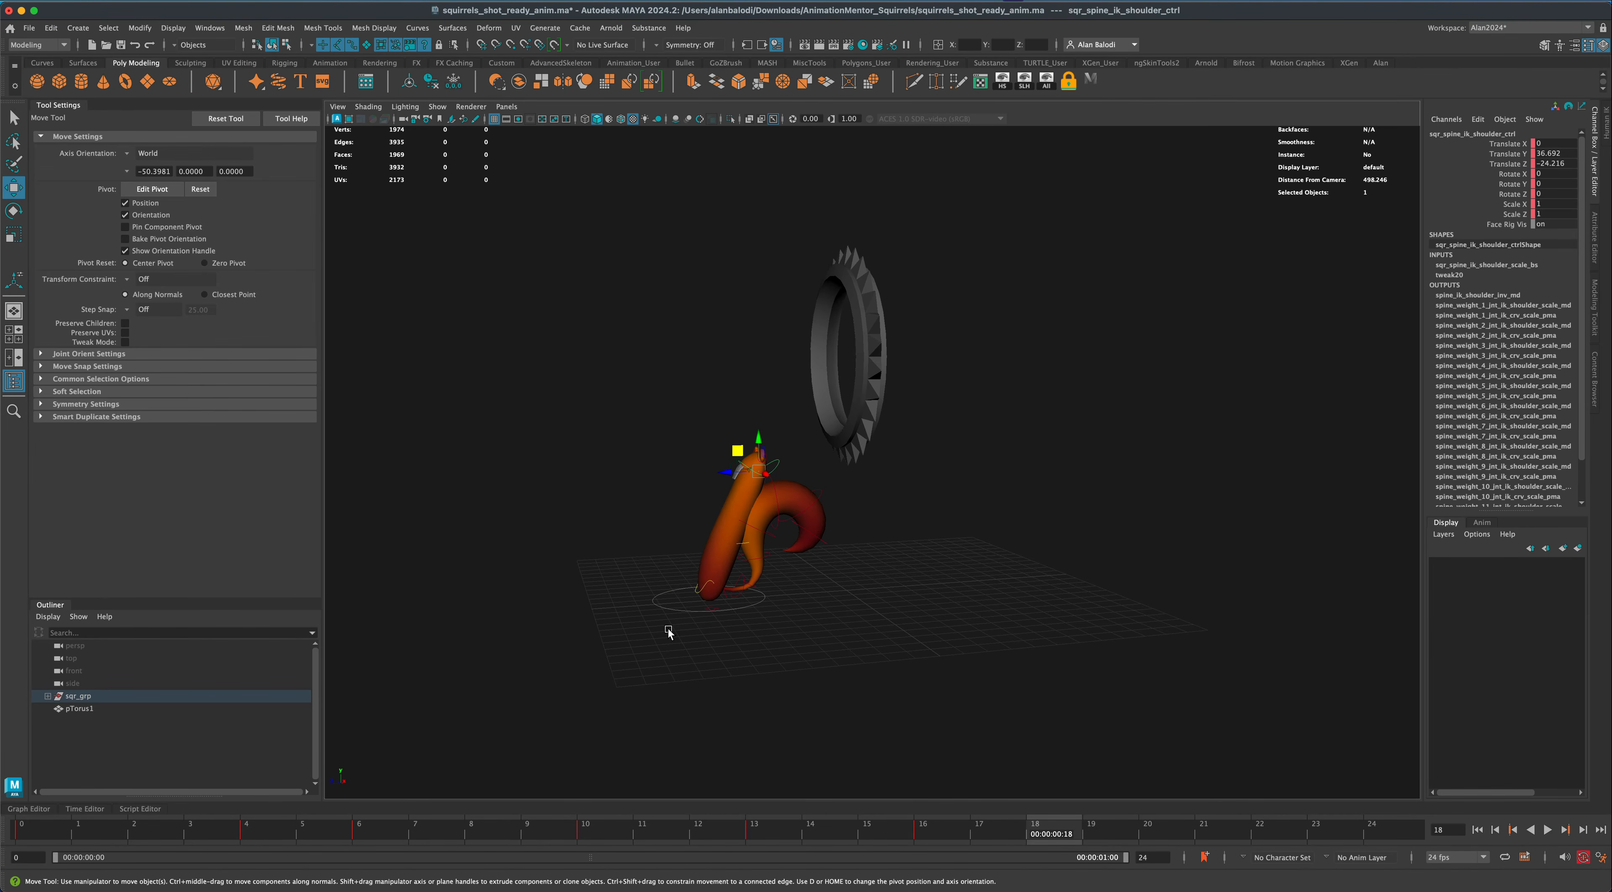
drag(645, 595, 668, 631)
key(s)
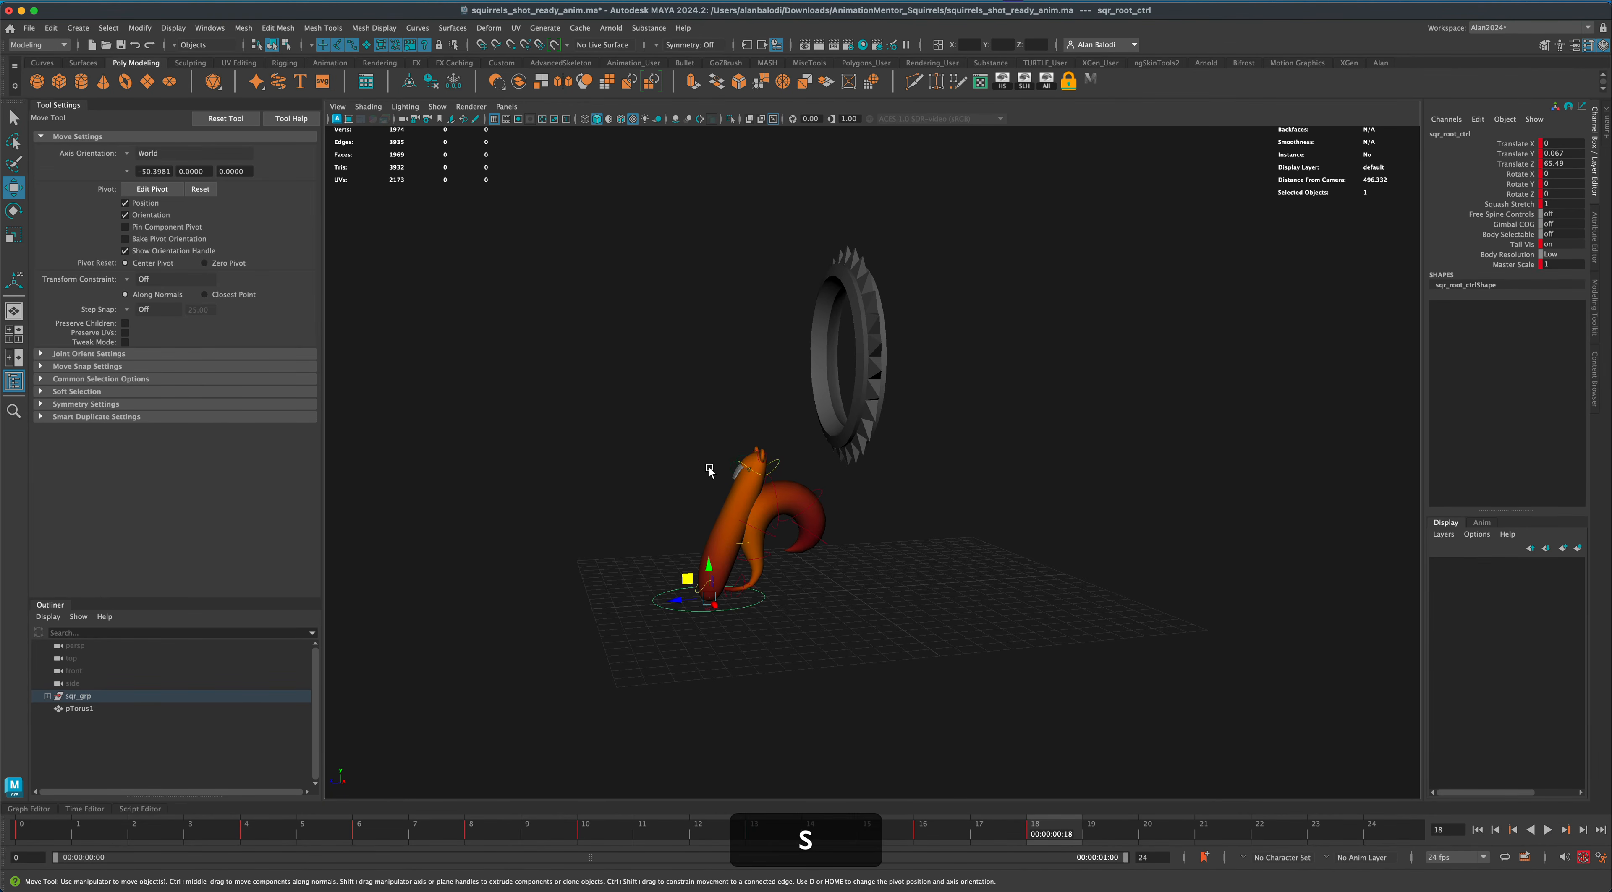
click(777, 466)
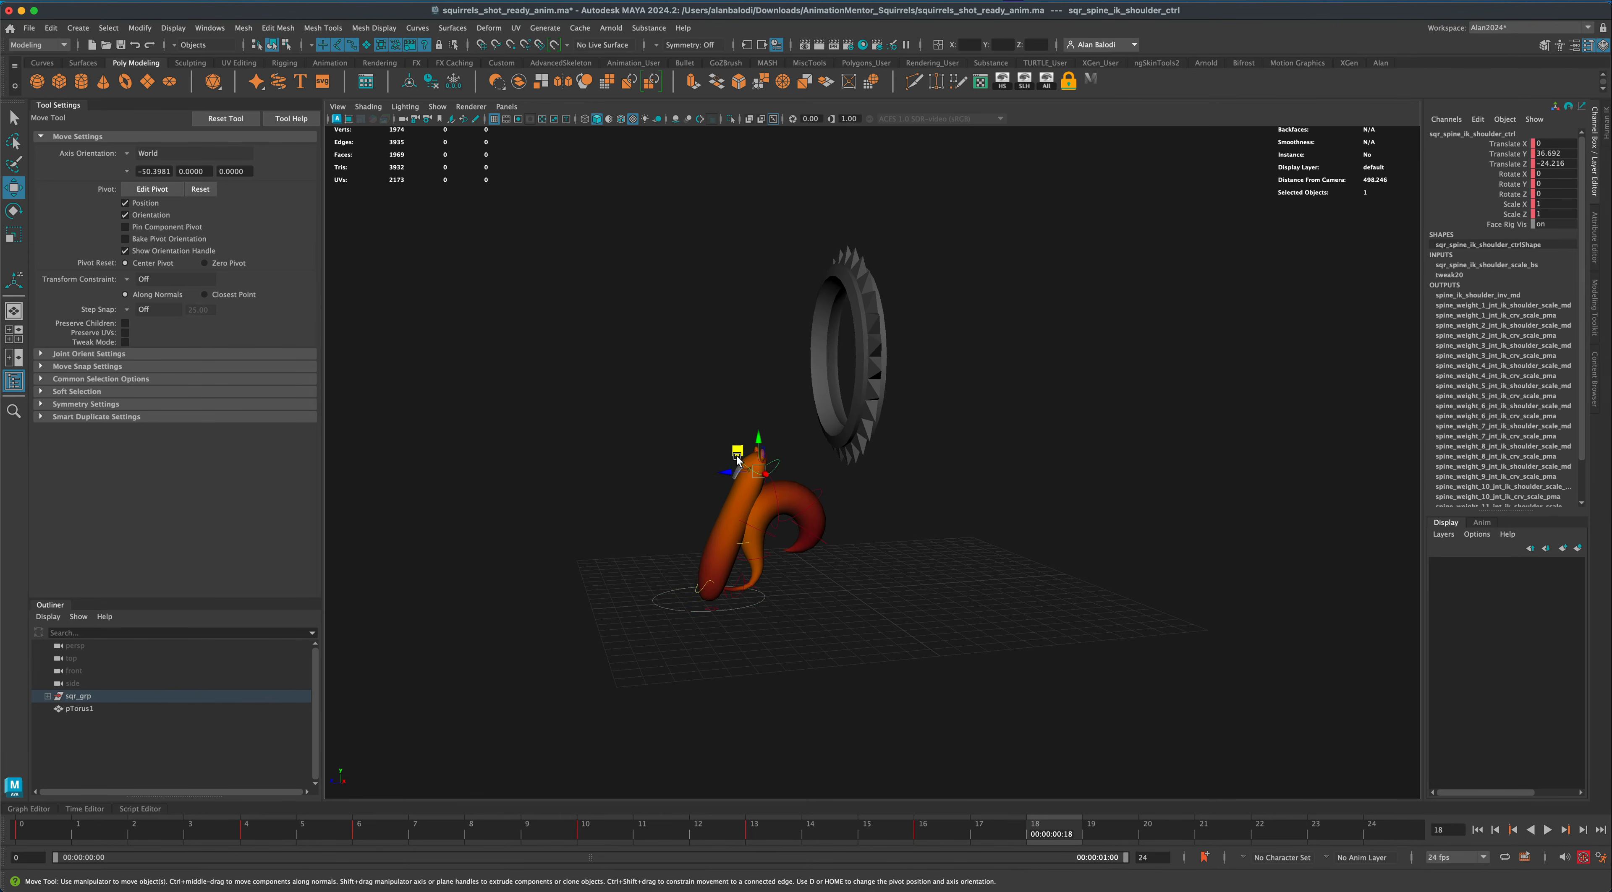
drag(739, 455, 680, 551)
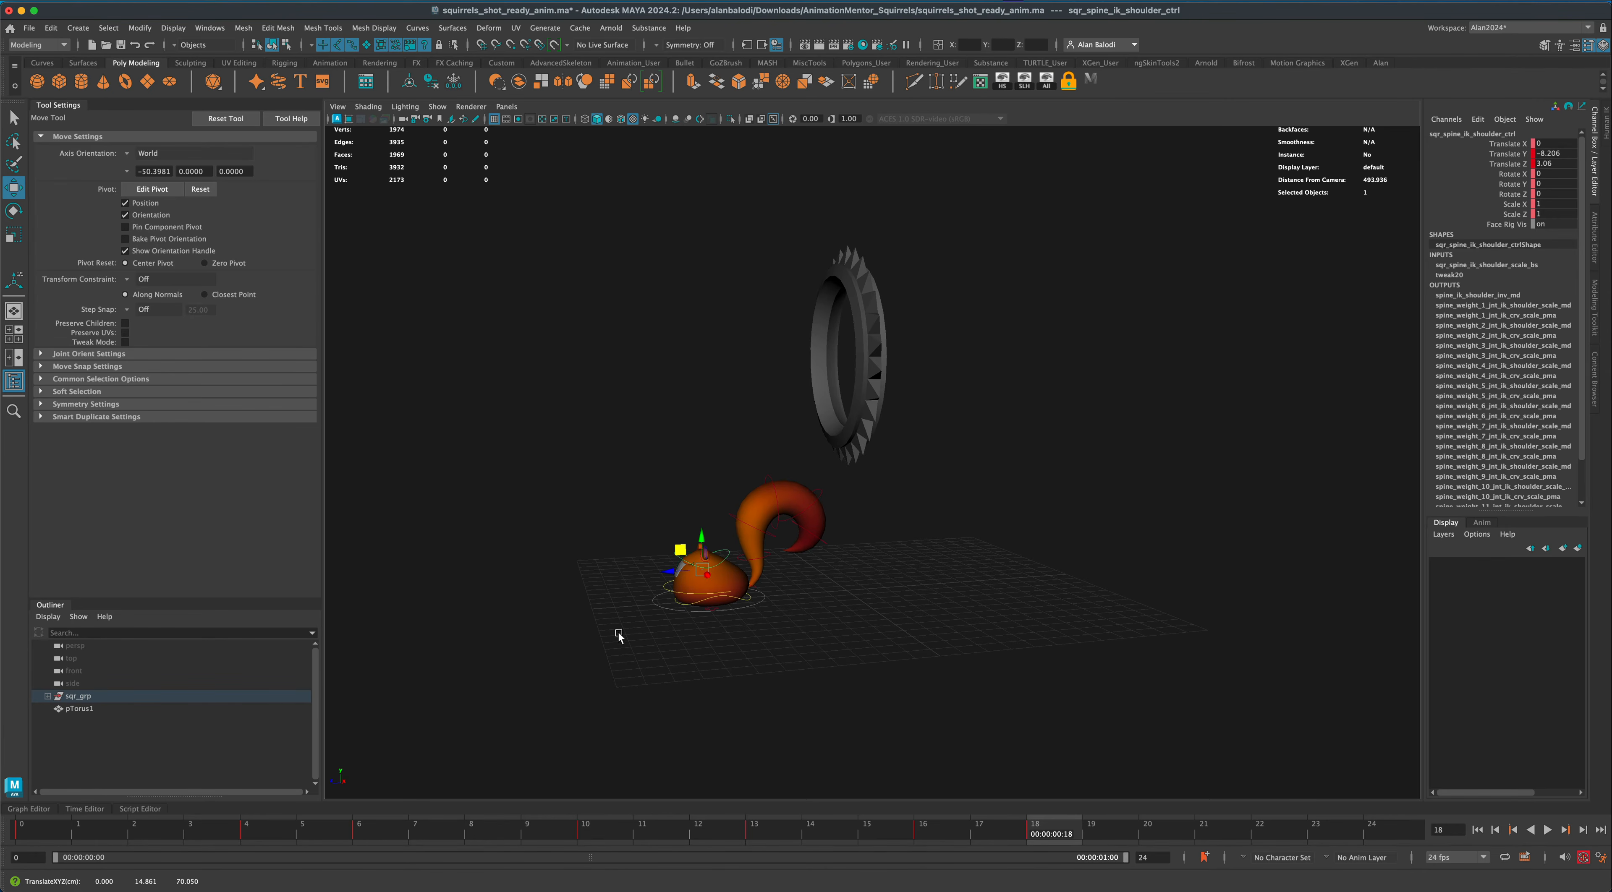
drag(653, 610, 653, 609)
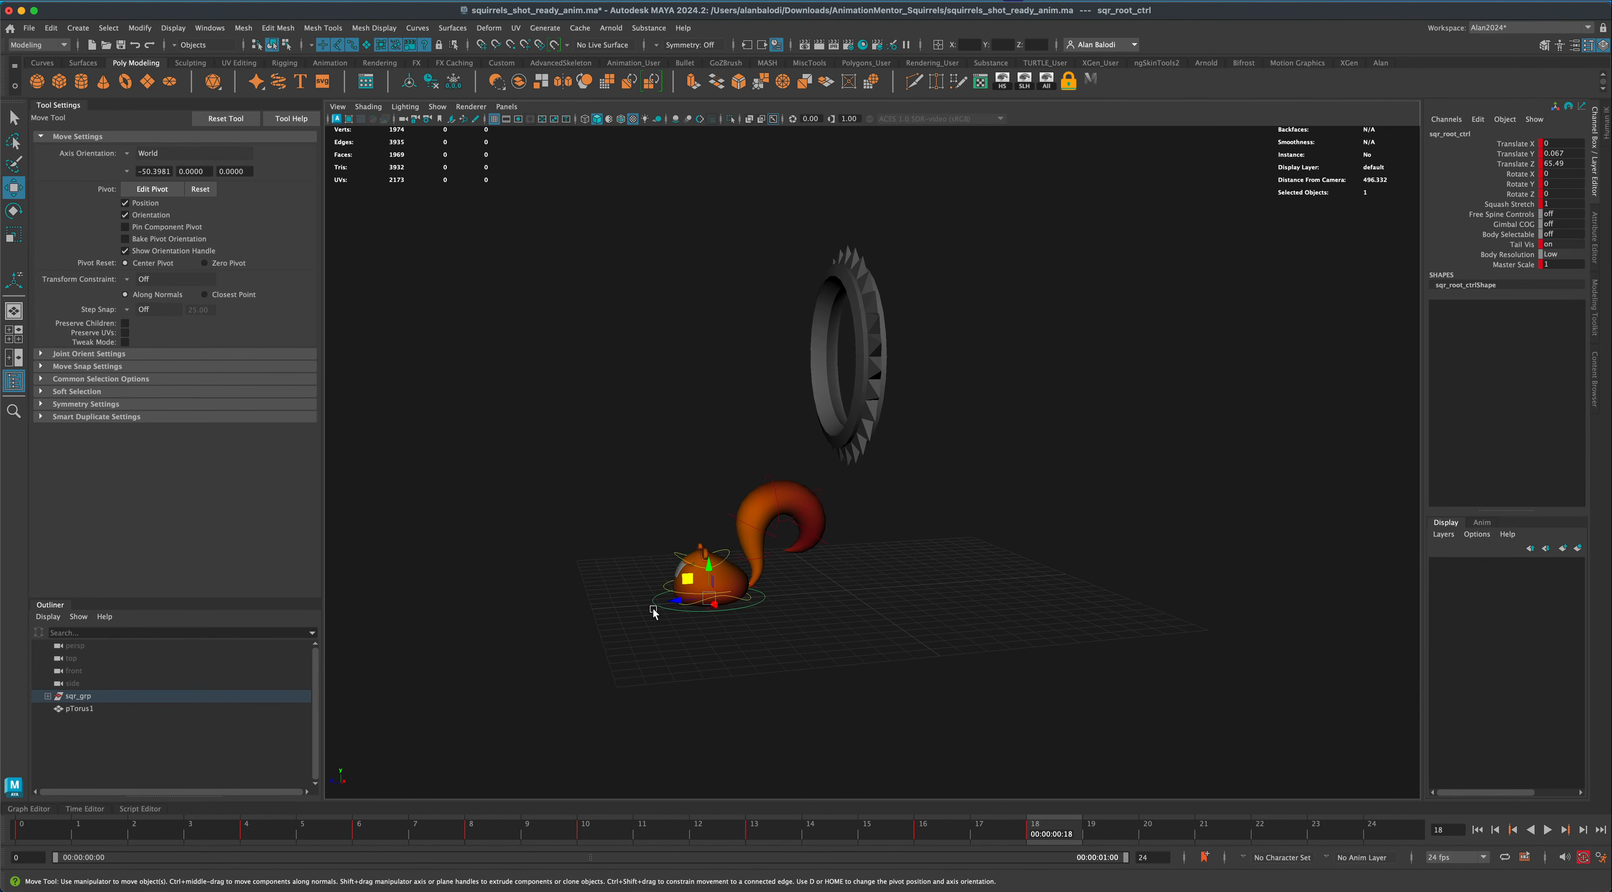
click(675, 557)
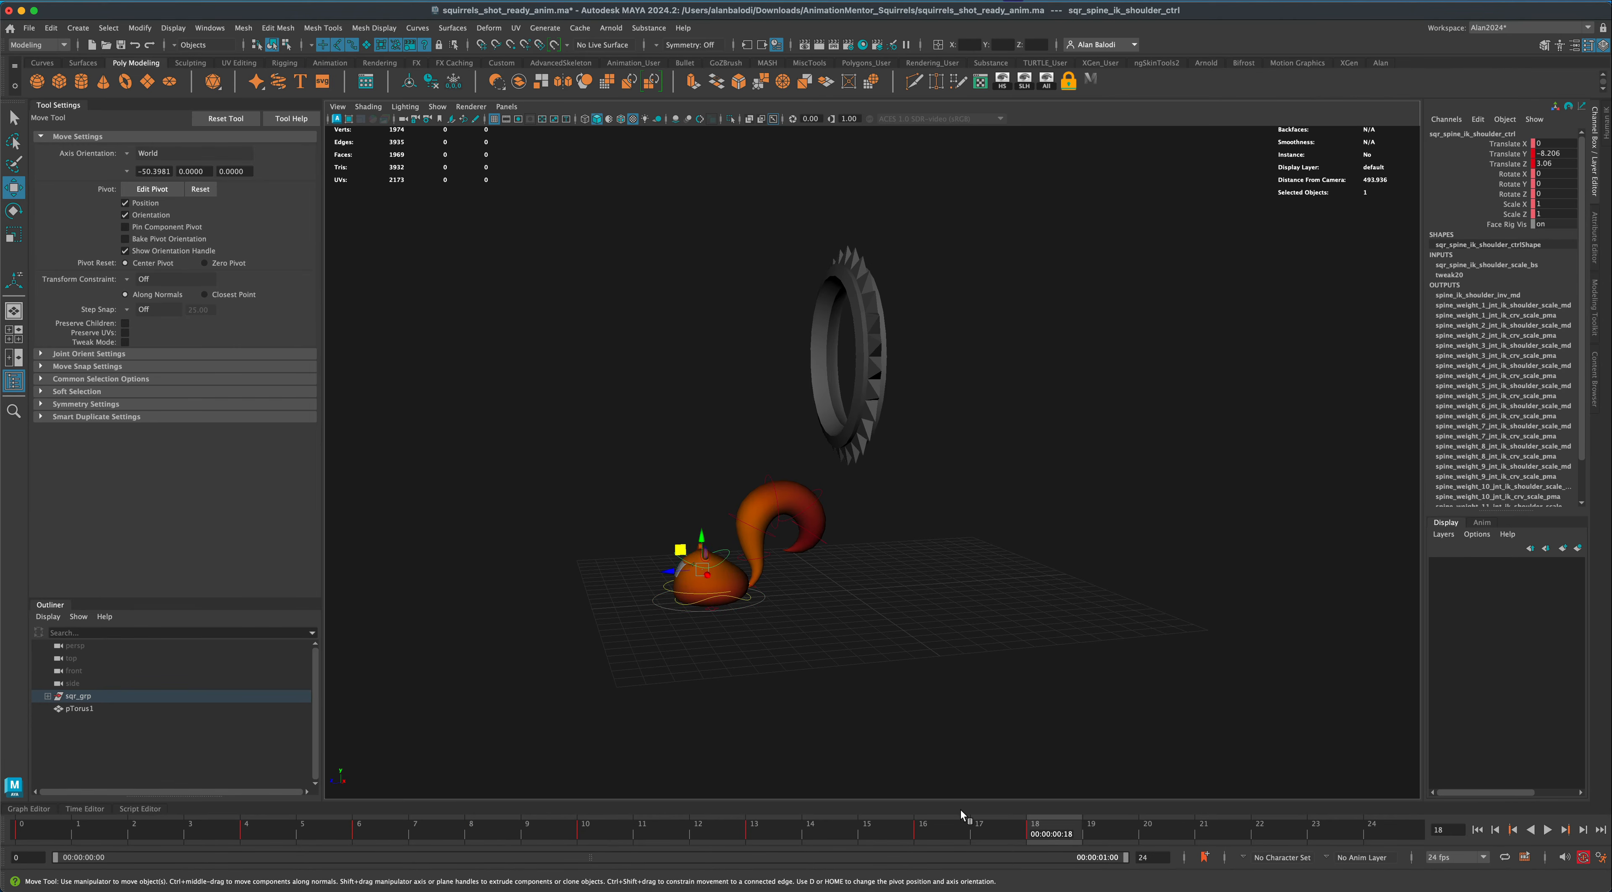
At frame 21, key the root and shoulder controls and raise the shoulder back to about Y -2.6, Z -7.3.
key(alt+v)
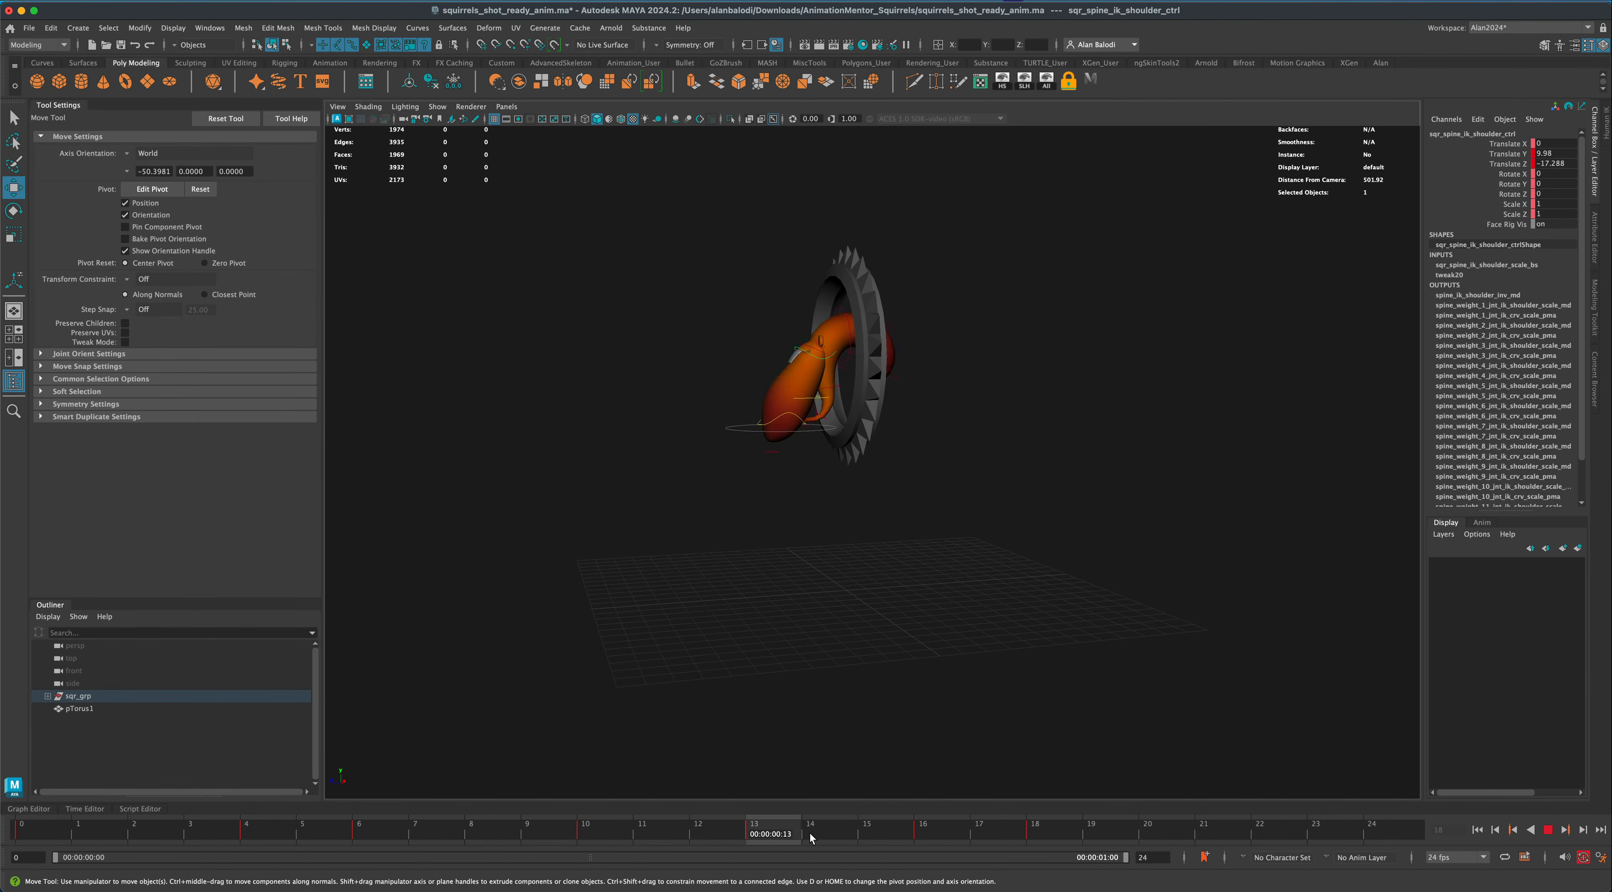
drag(1070, 839, 873, 841)
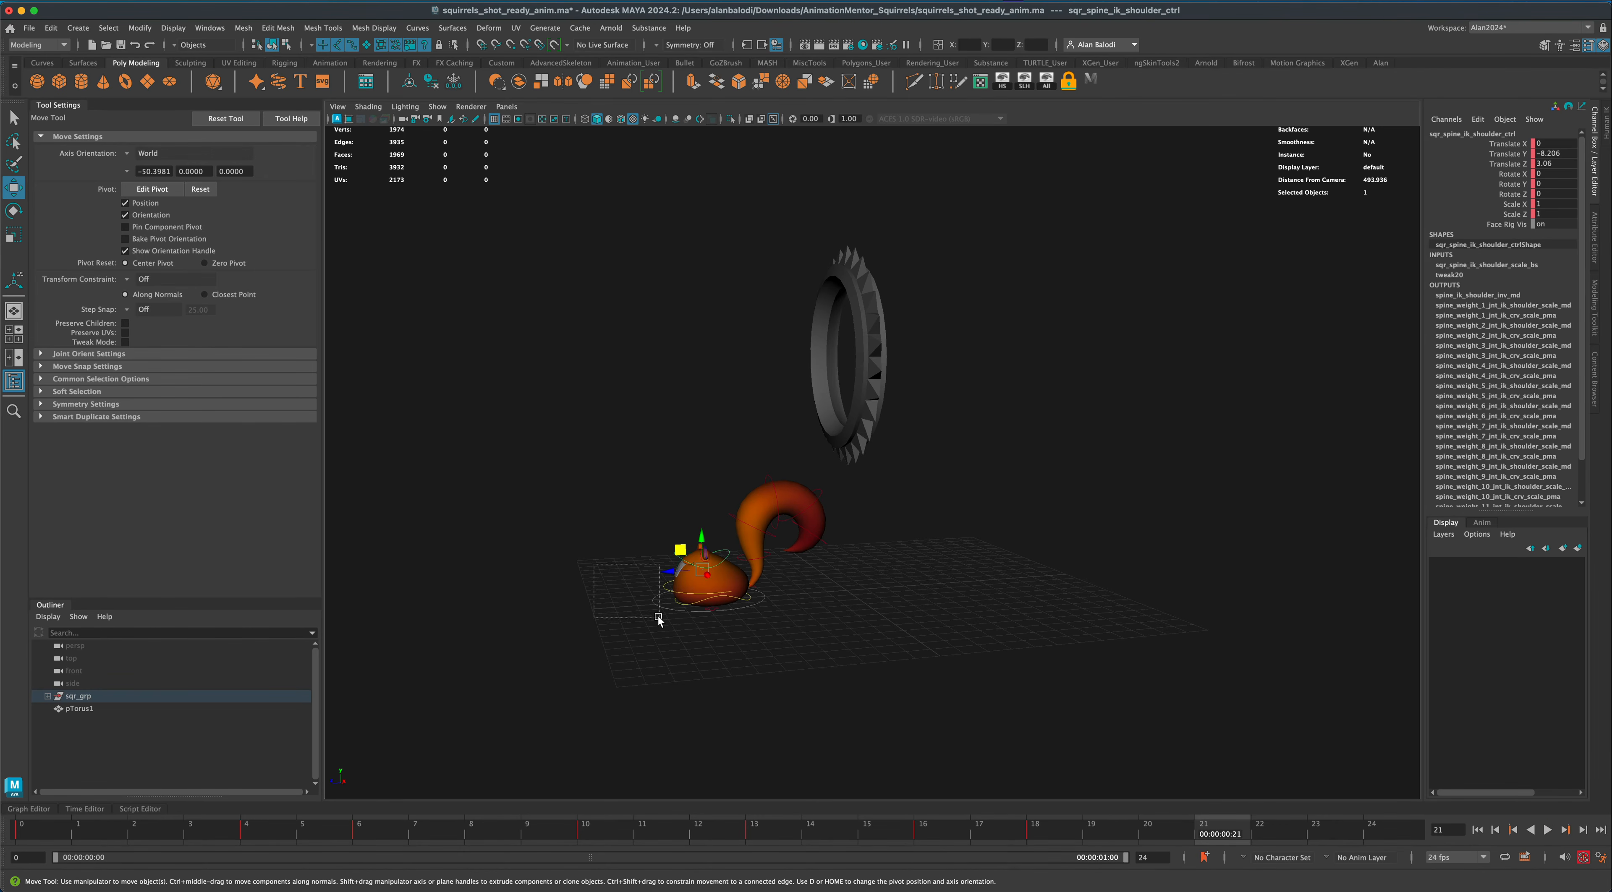
drag(658, 618, 658, 618)
key(s)
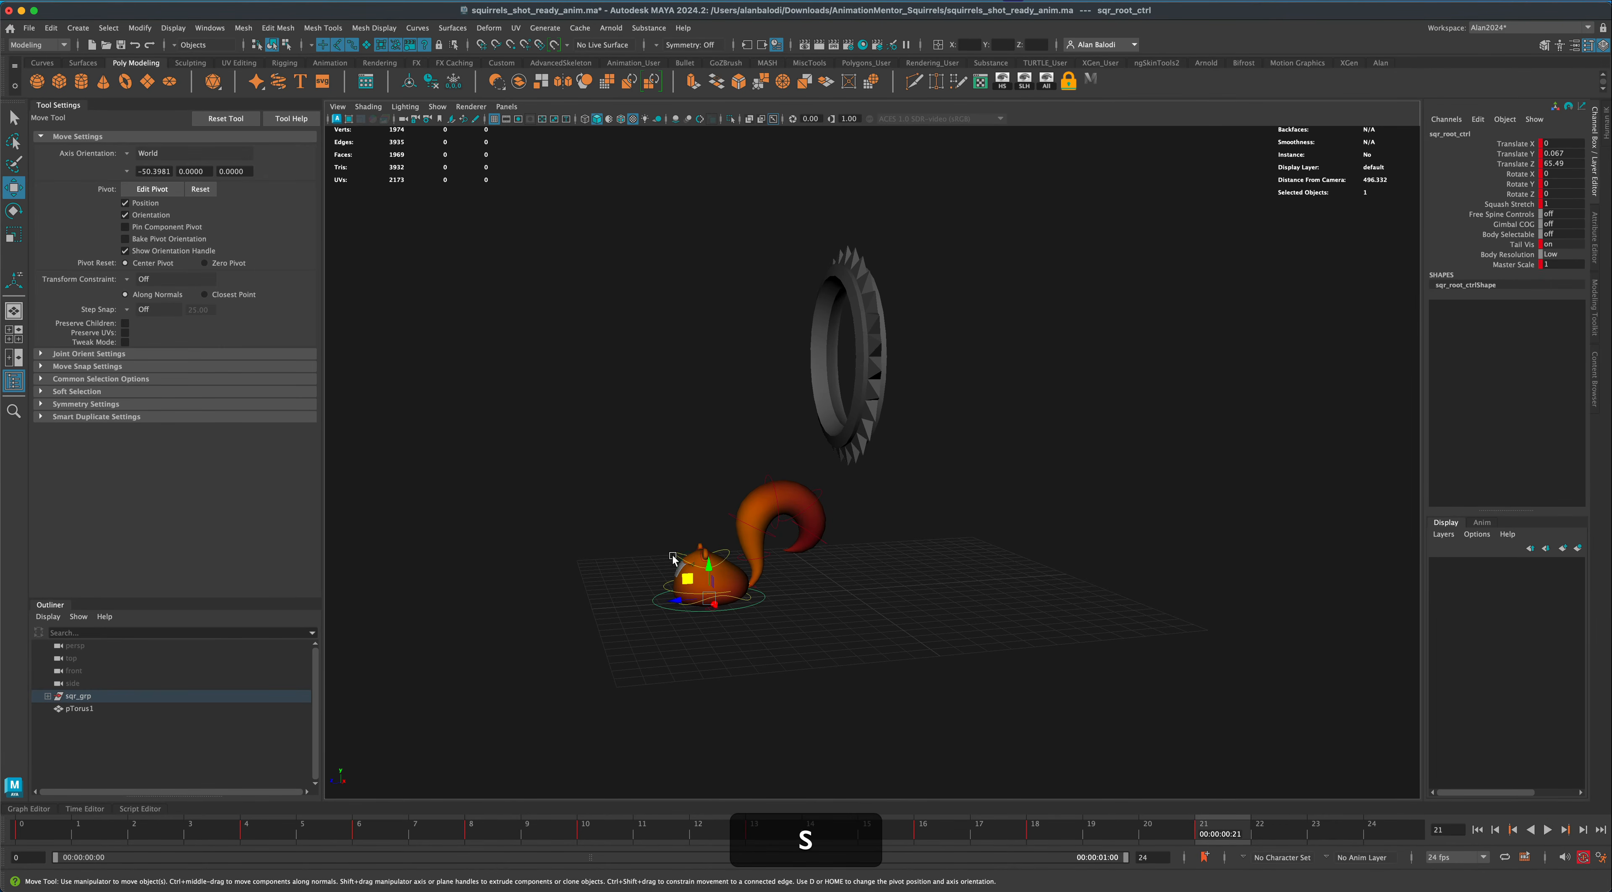
click(670, 557)
key(s)
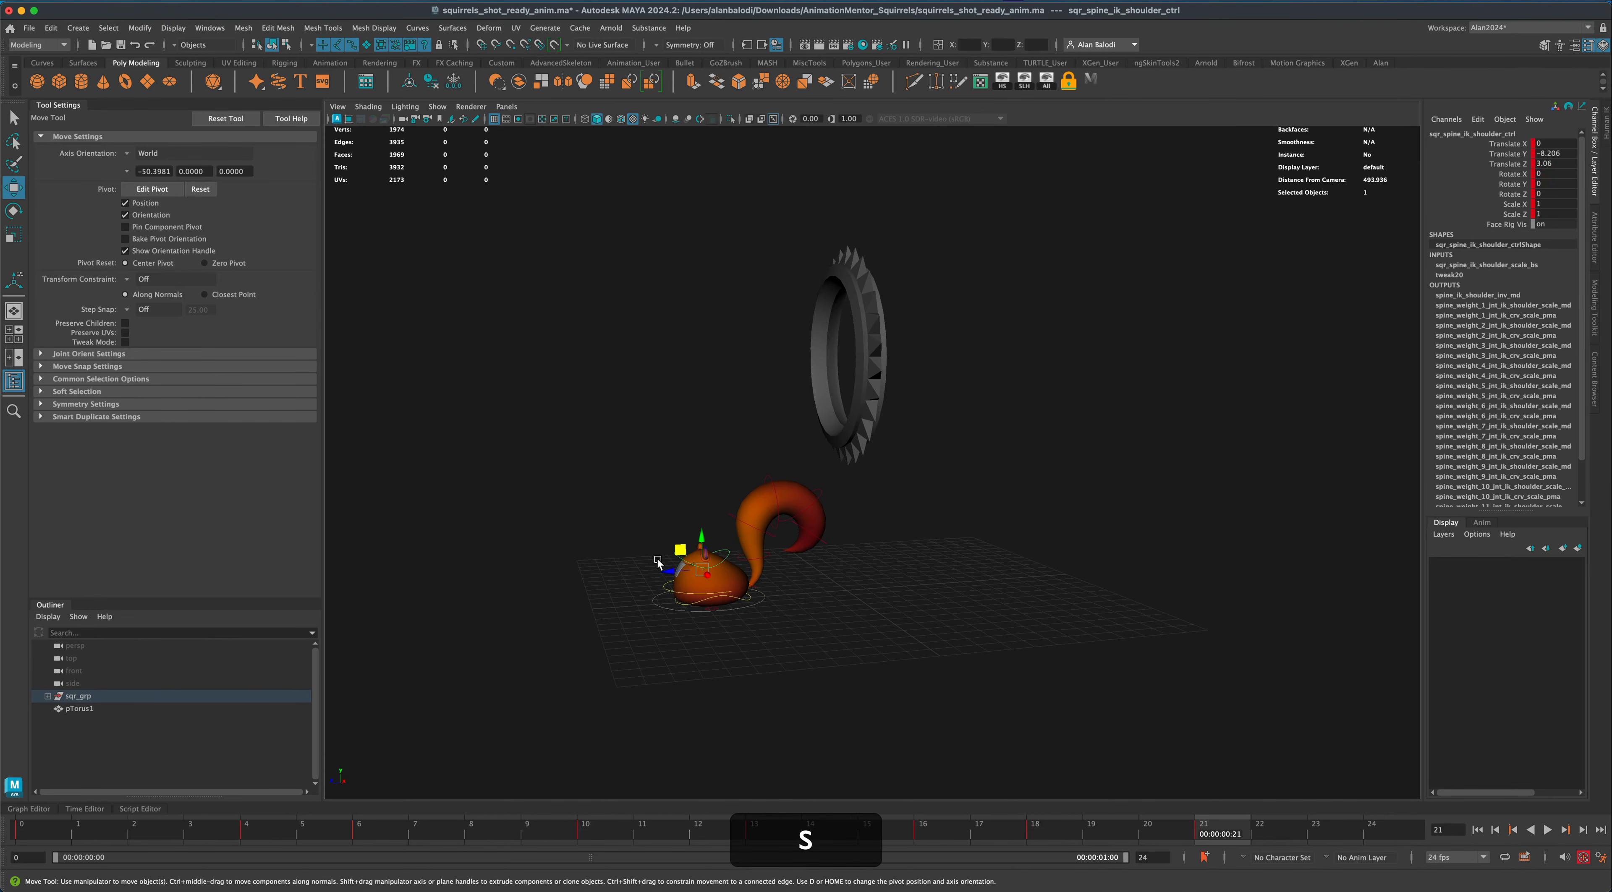
drag(681, 551, 693, 537)
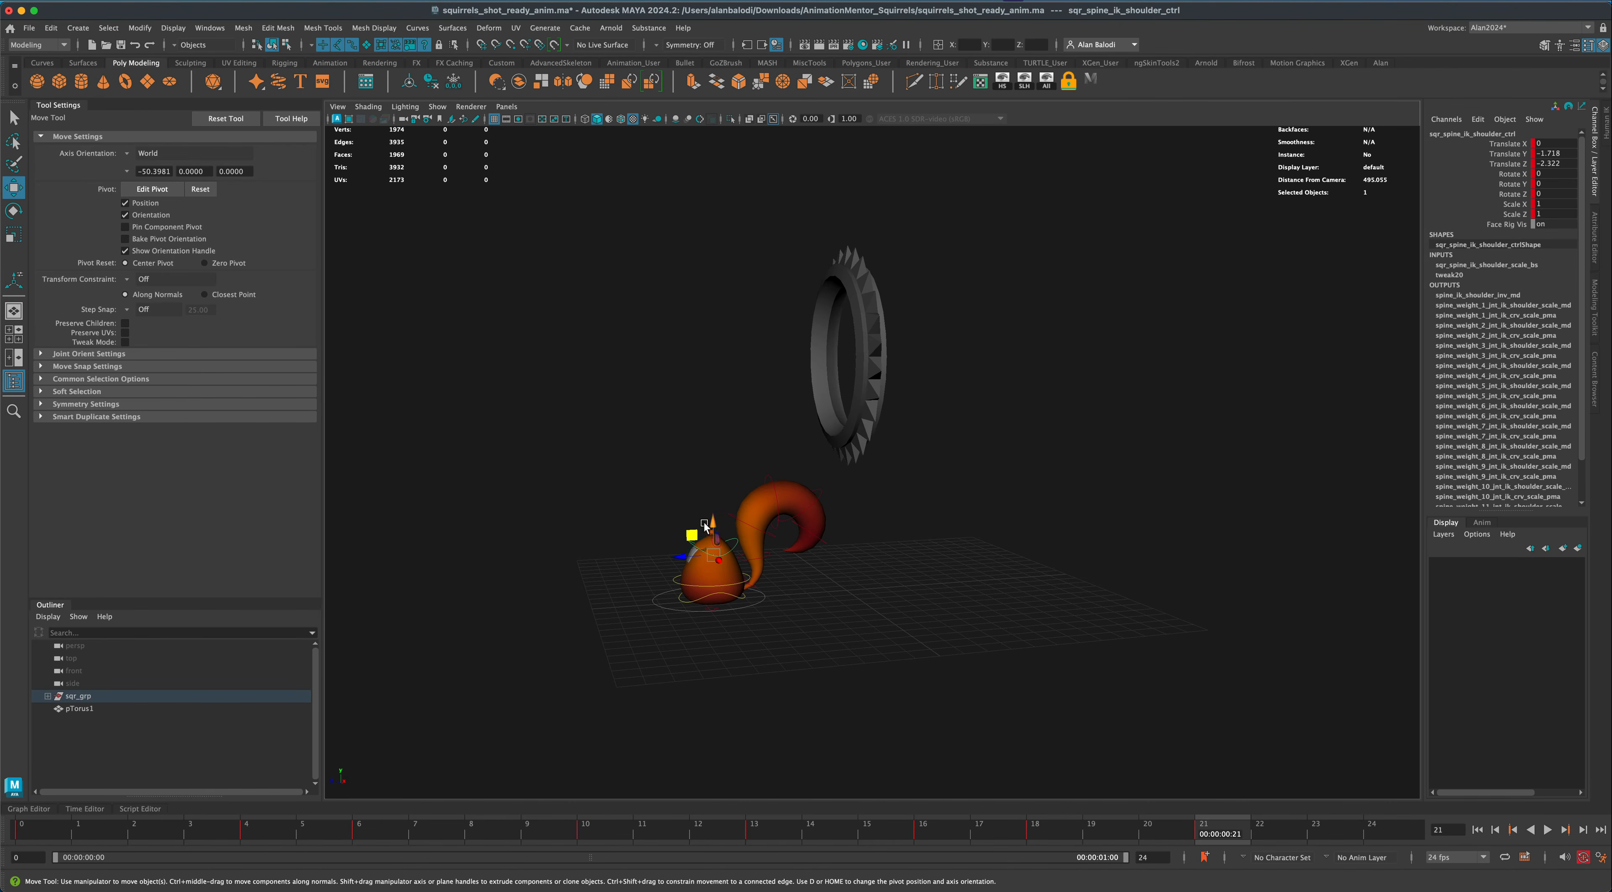
drag(693, 536, 705, 535)
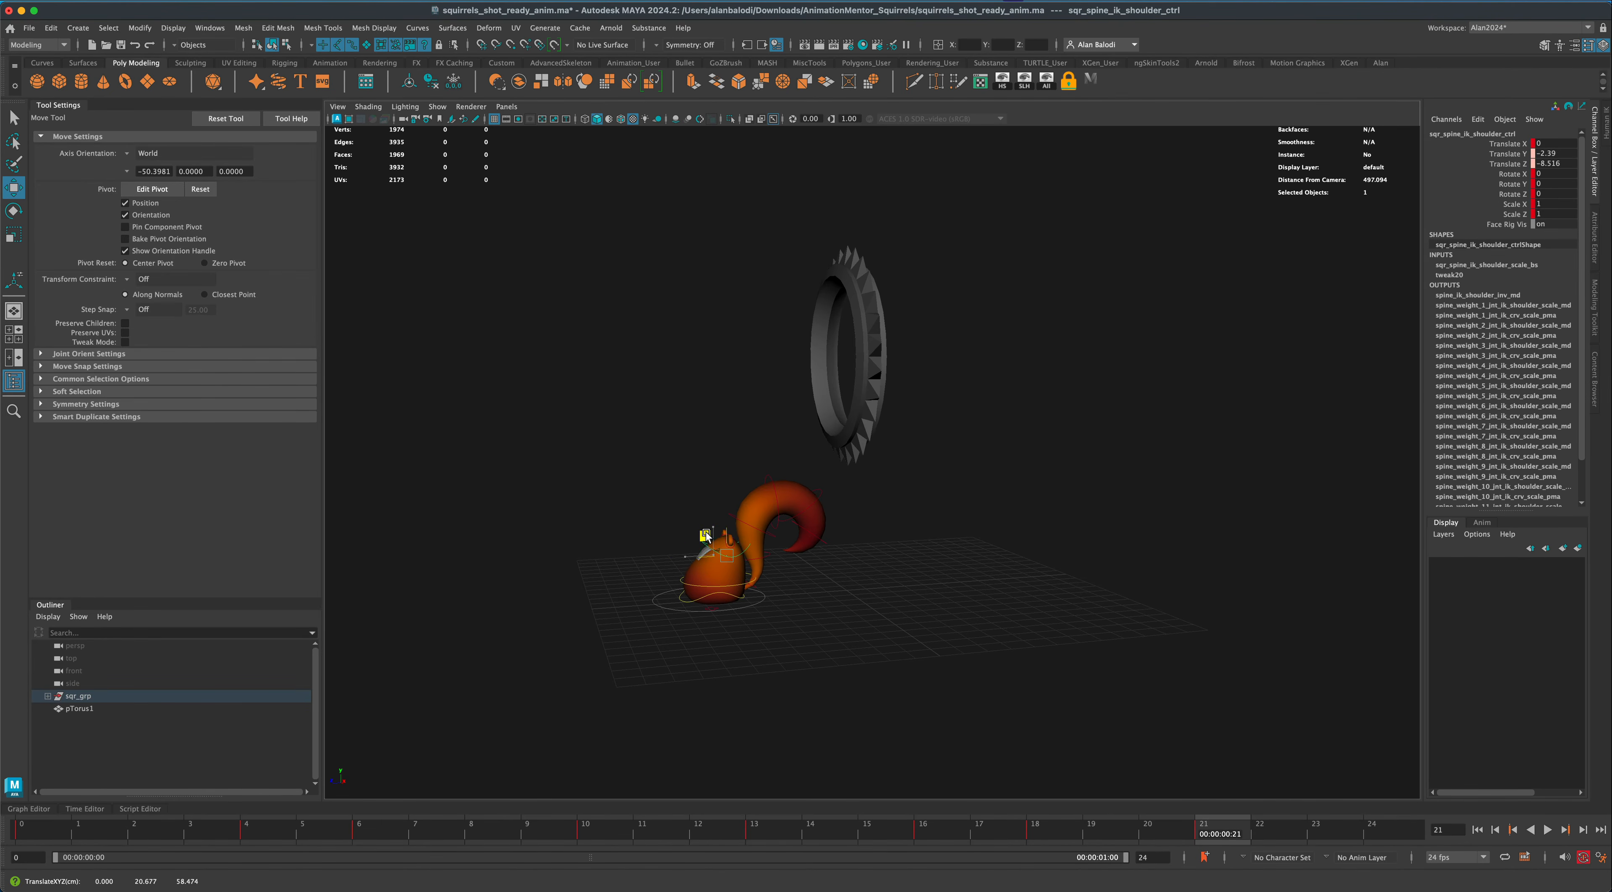
At frame 24, key the shoulder control, shift it slightly forward into an upright settled pose, and key the root control.
click(1382, 832)
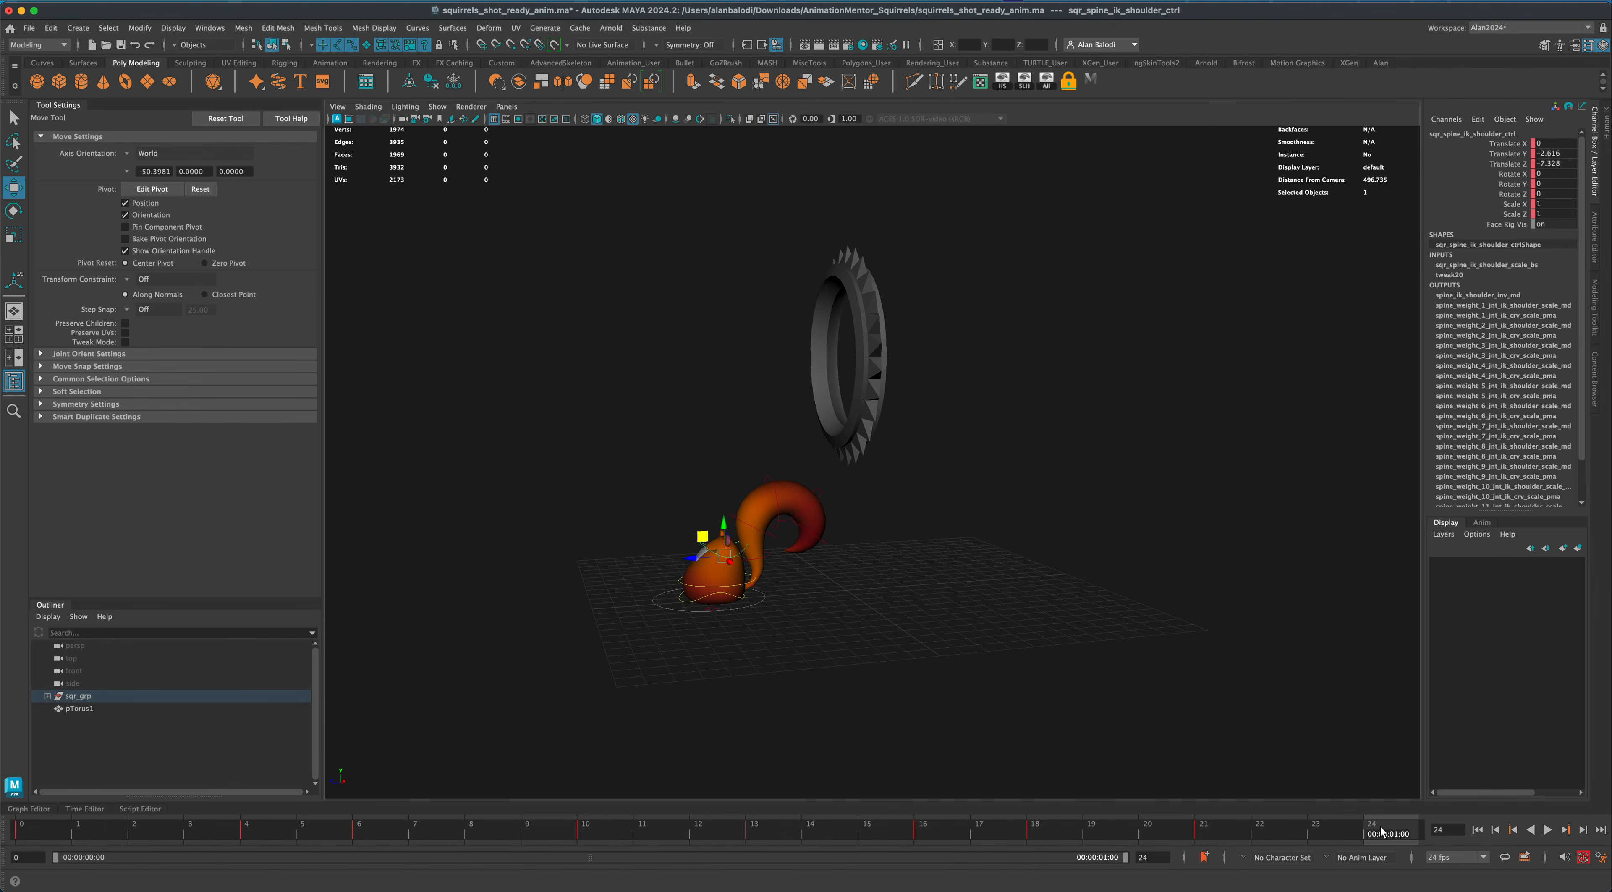
key(s)
drag(702, 537, 686, 542)
click(652, 605)
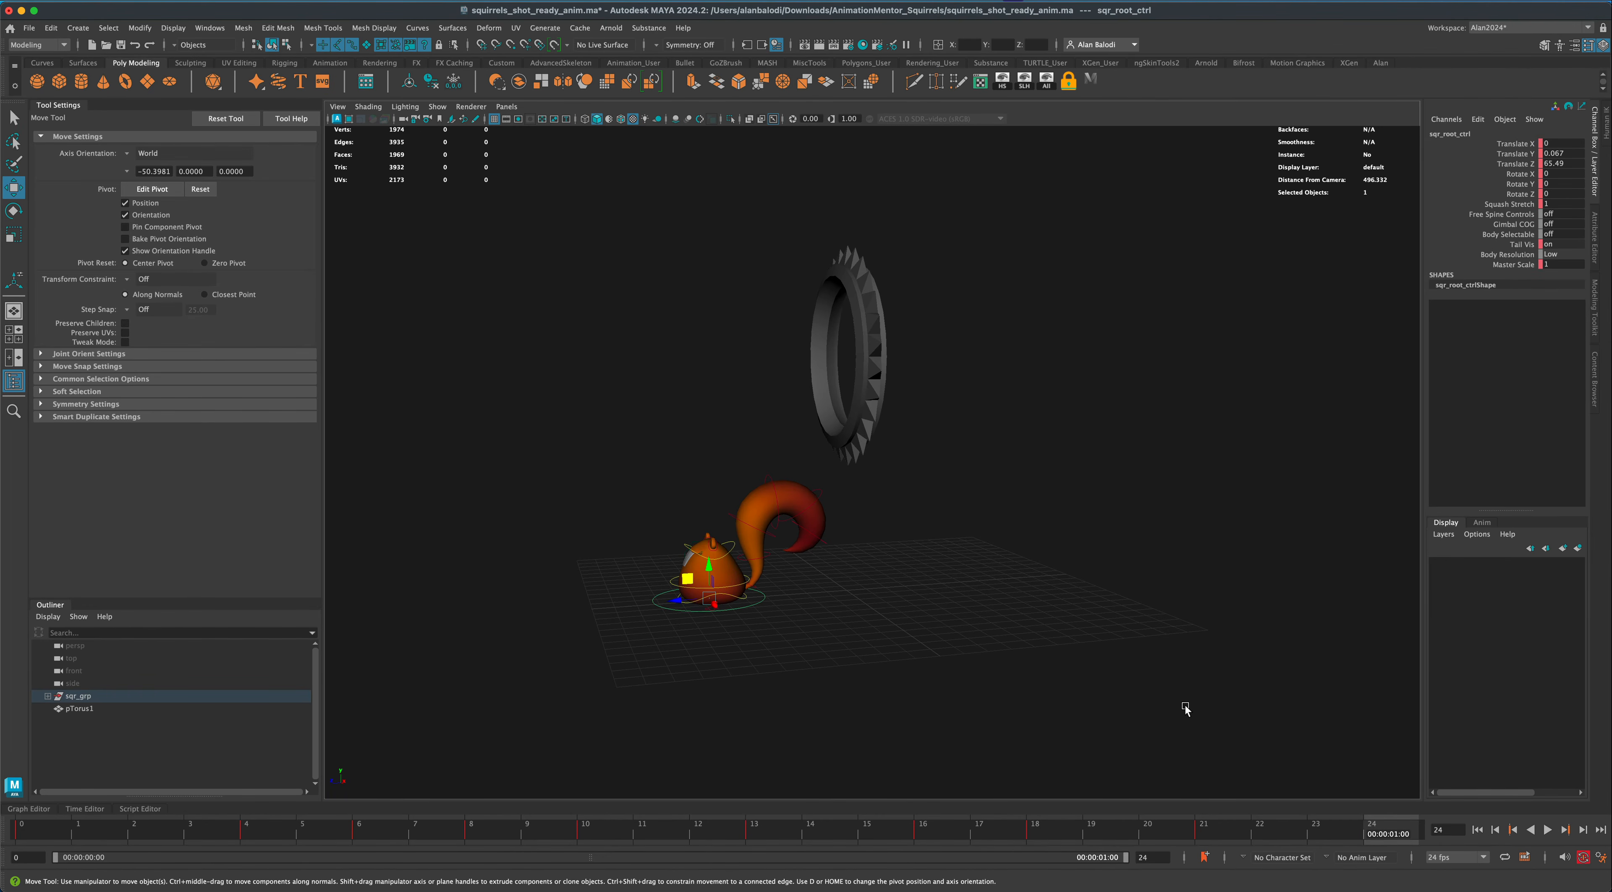
key(s)
Play the whole jump from frame 0 to review its motion, stop playback and return to the first frame.
alt+drag(925, 672, 1008, 676)
click(1477, 830)
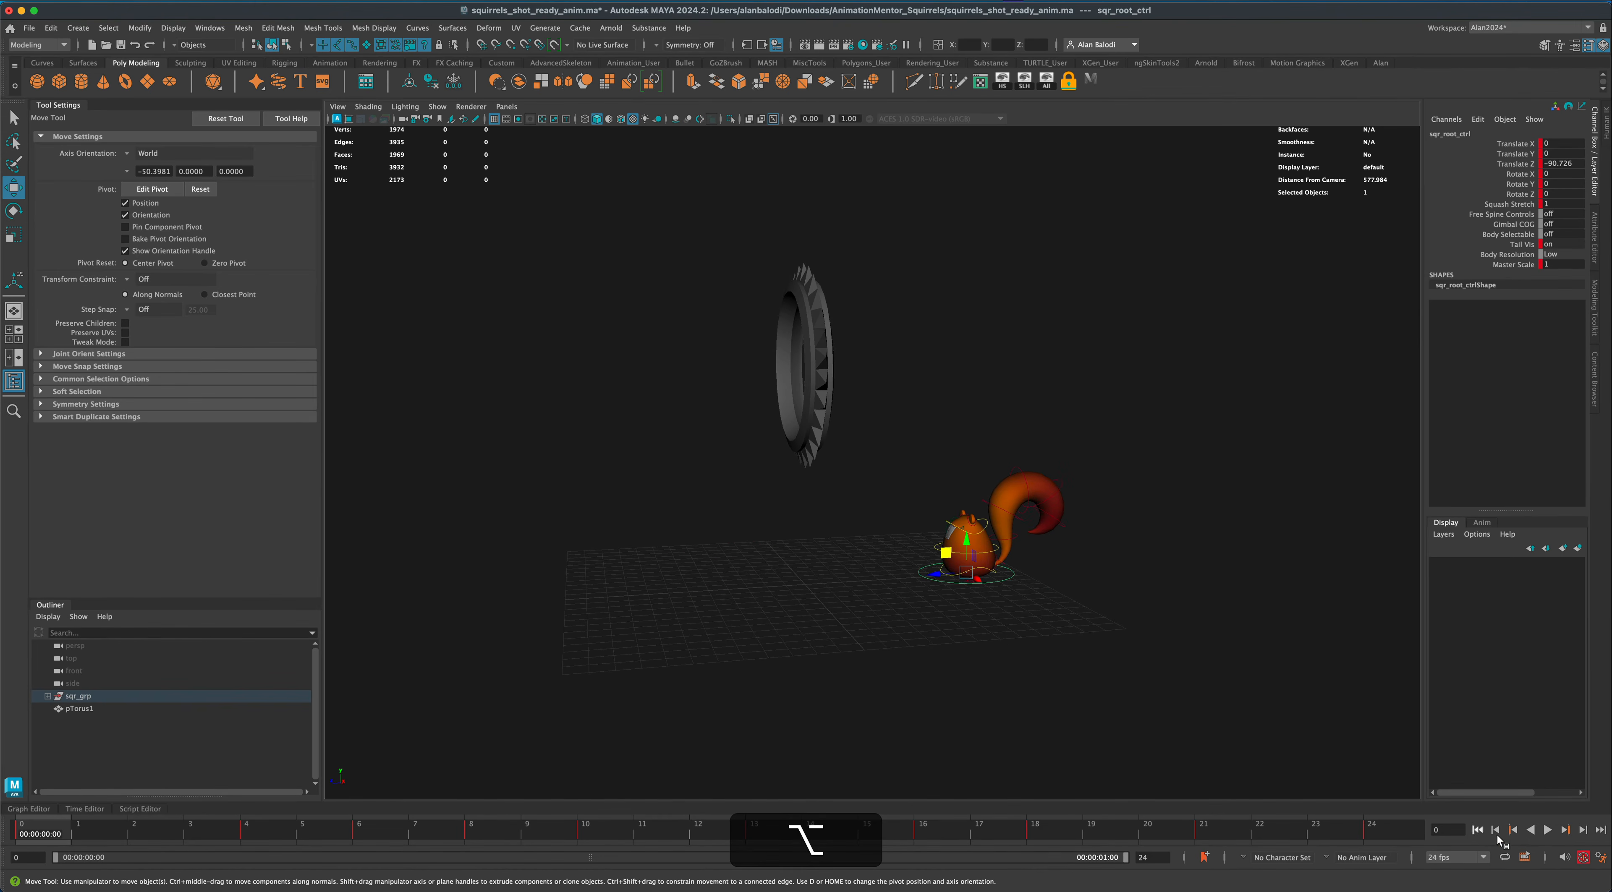
click(1548, 830)
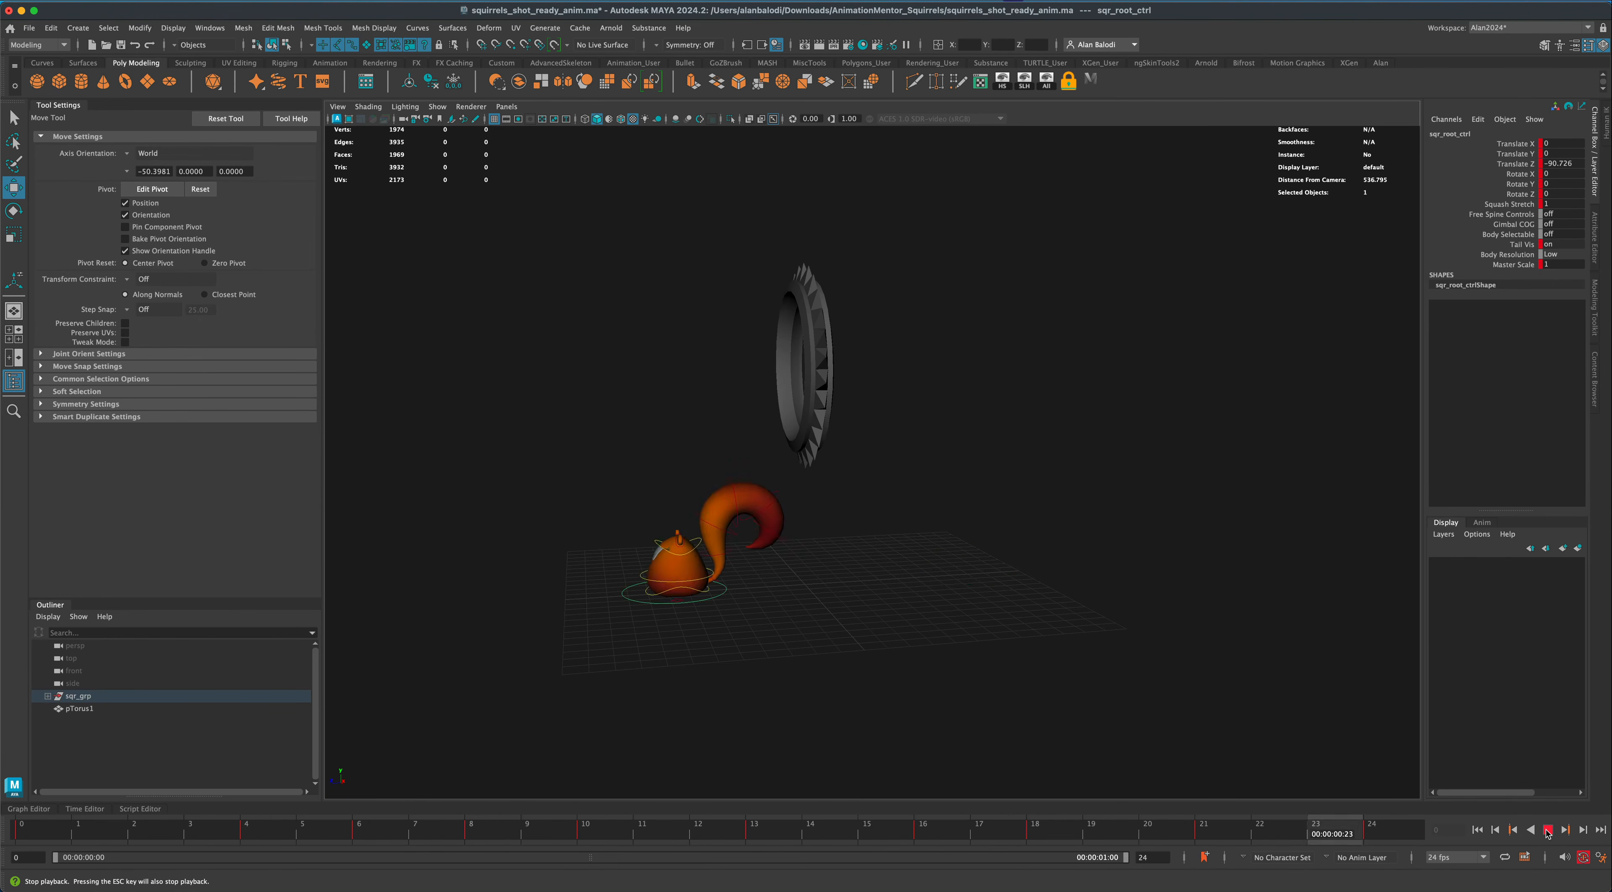
click(1547, 833)
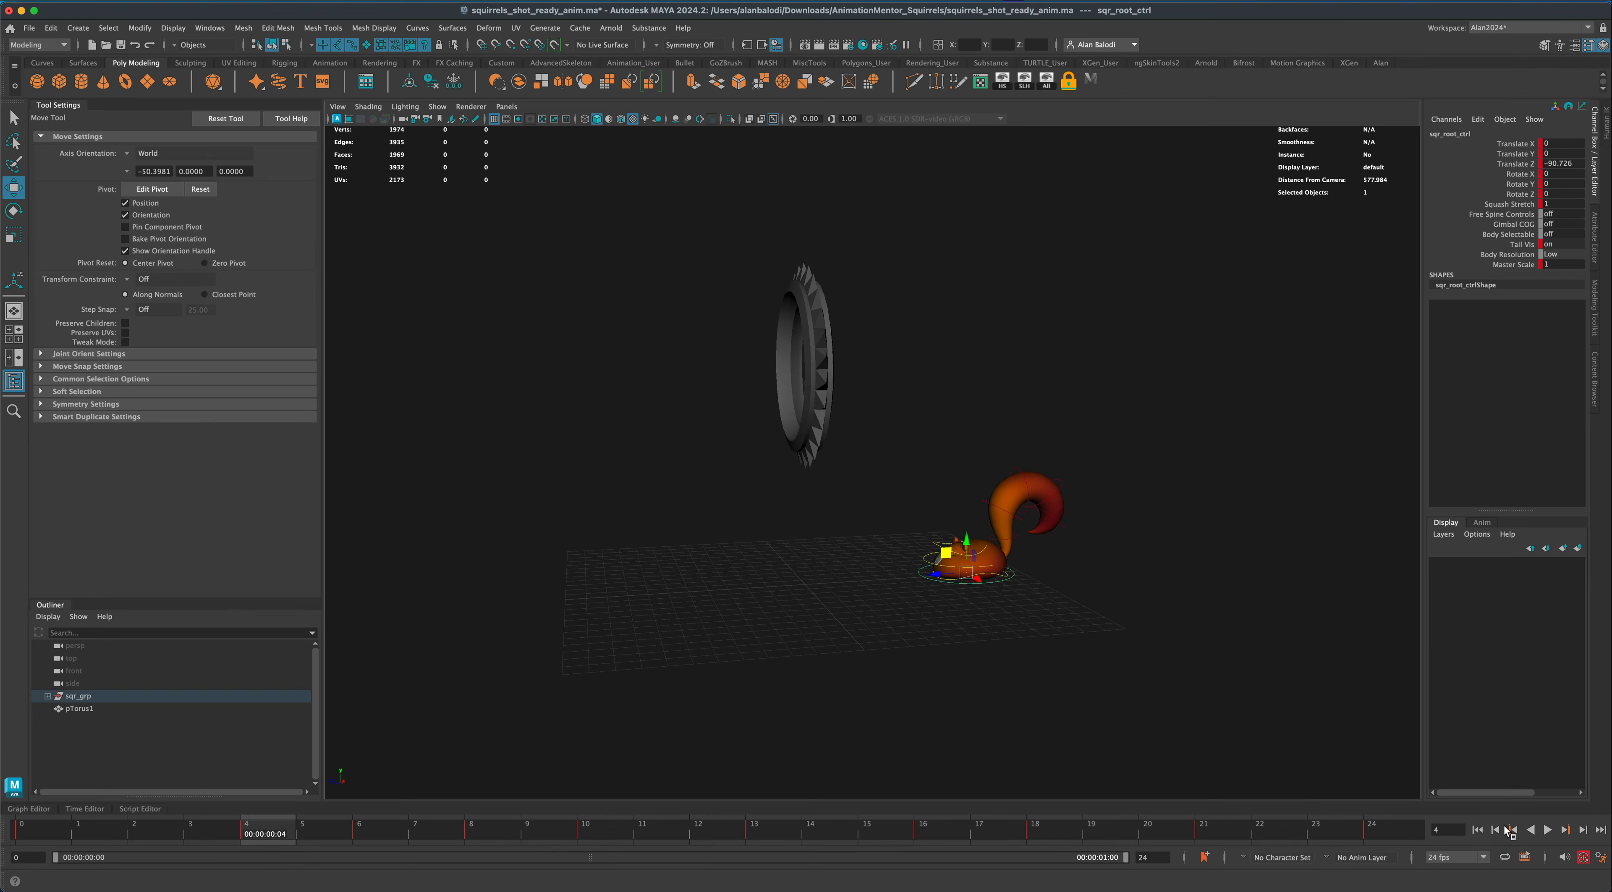
click(1478, 830)
alt+drag(551, 730, 664, 723)
alt+right_drag(665, 723, 802, 681)
mouse_move(802, 681)
alt+mouse_down()
mouse_move(777, 673)
mouse_move(822, 685)
alt+mouse_up()
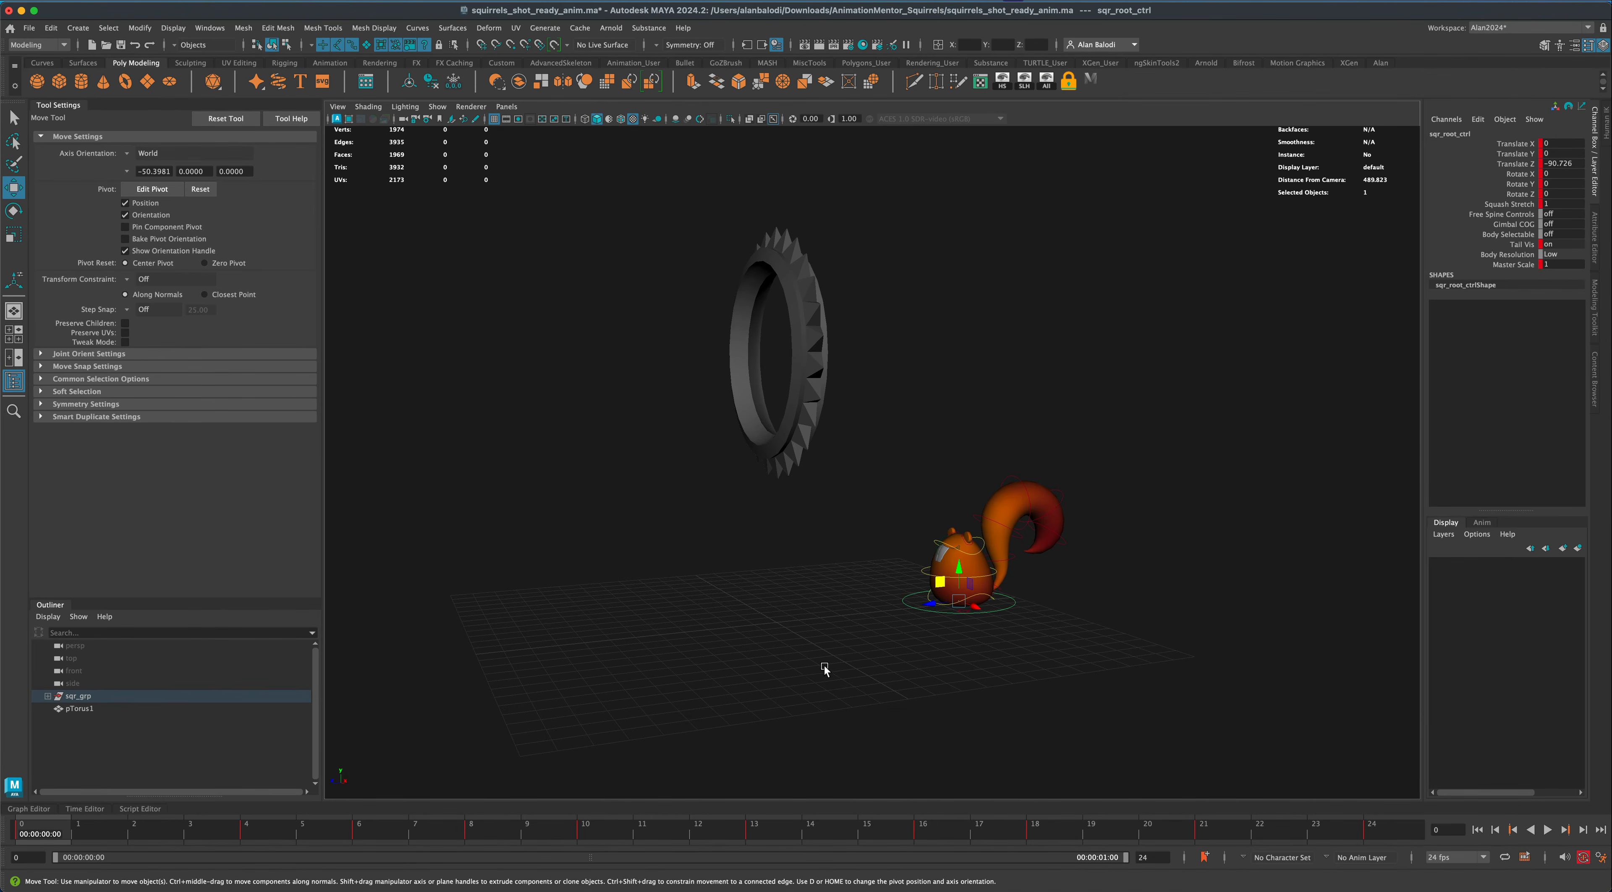
alt+drag(824, 666, 814, 673)
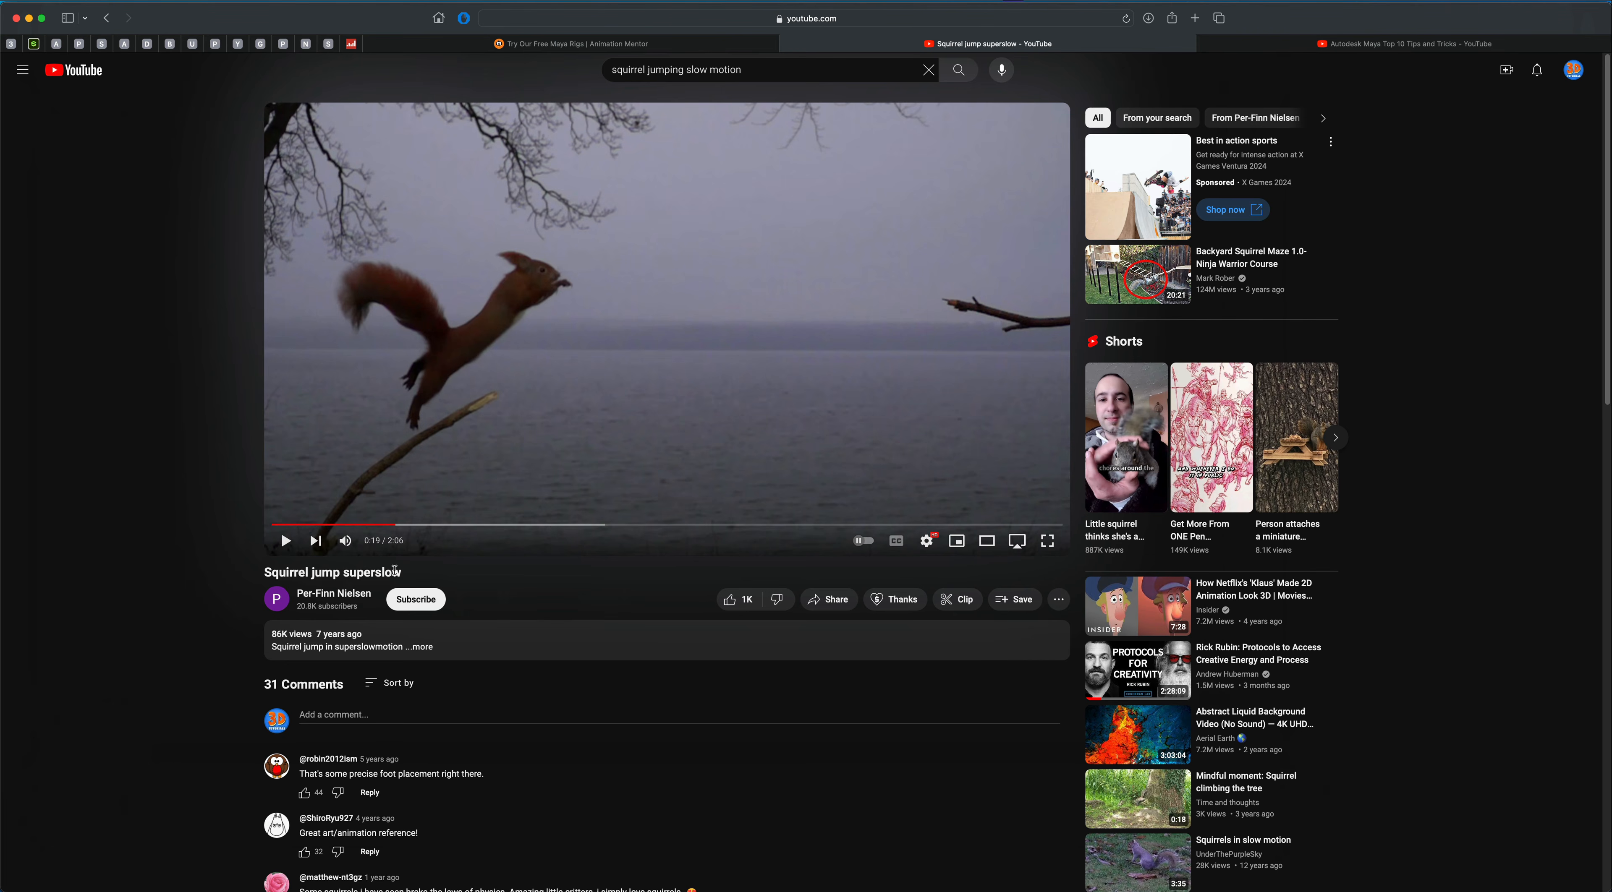
Switch to YouTube, examine body and tail poses through takeoff, flight and landing in the "Squirrel jump superslow" video, and return to Maya.
click(307, 525)
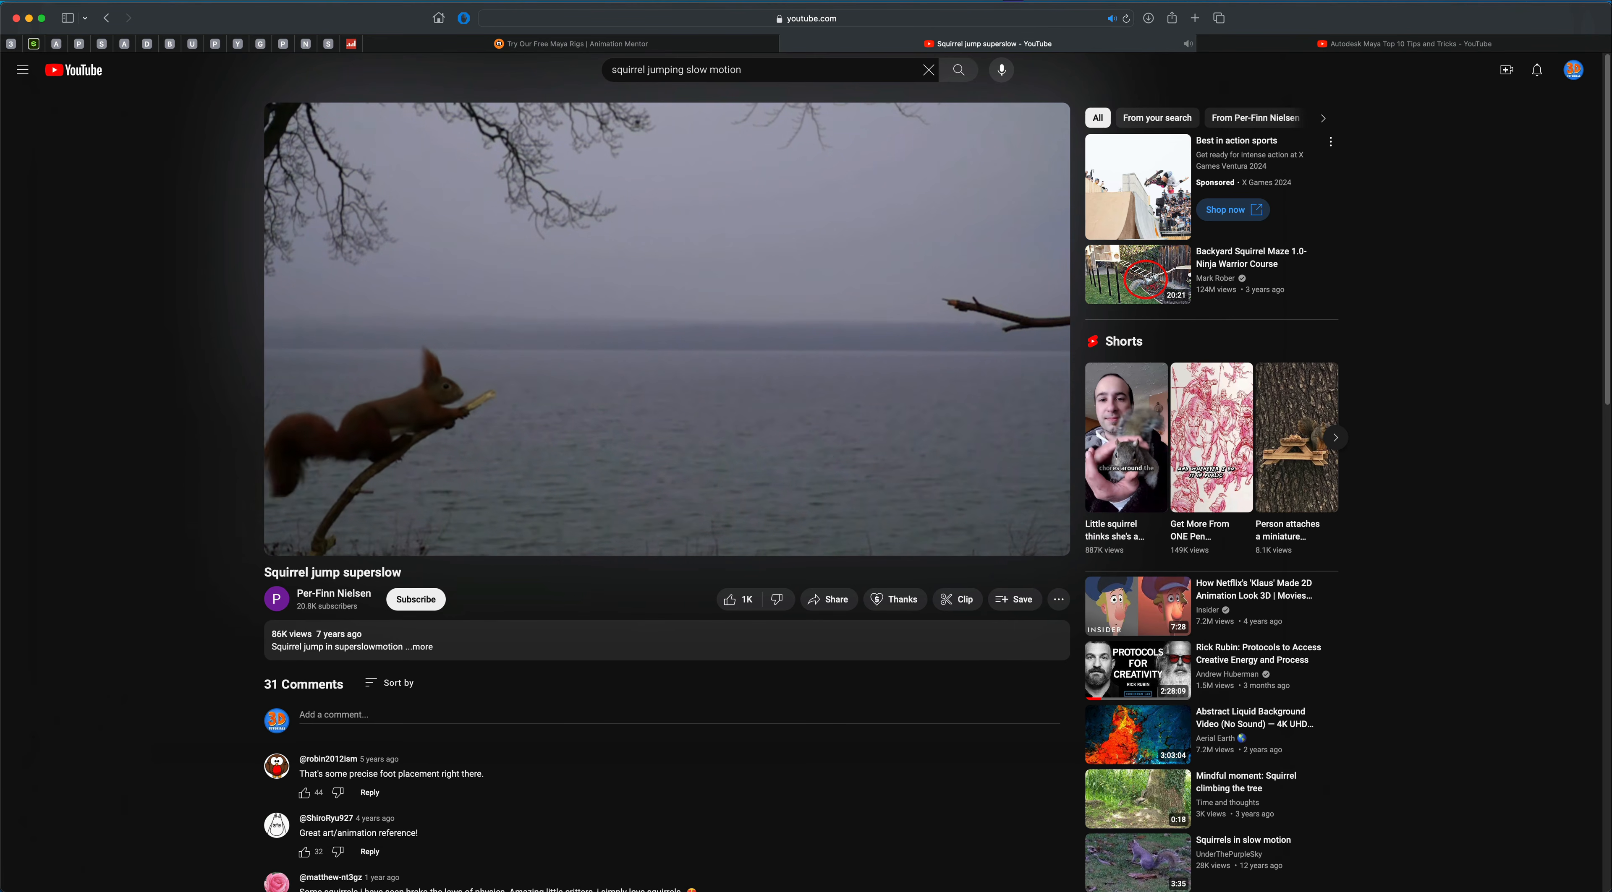
mouse_move(786, 387)
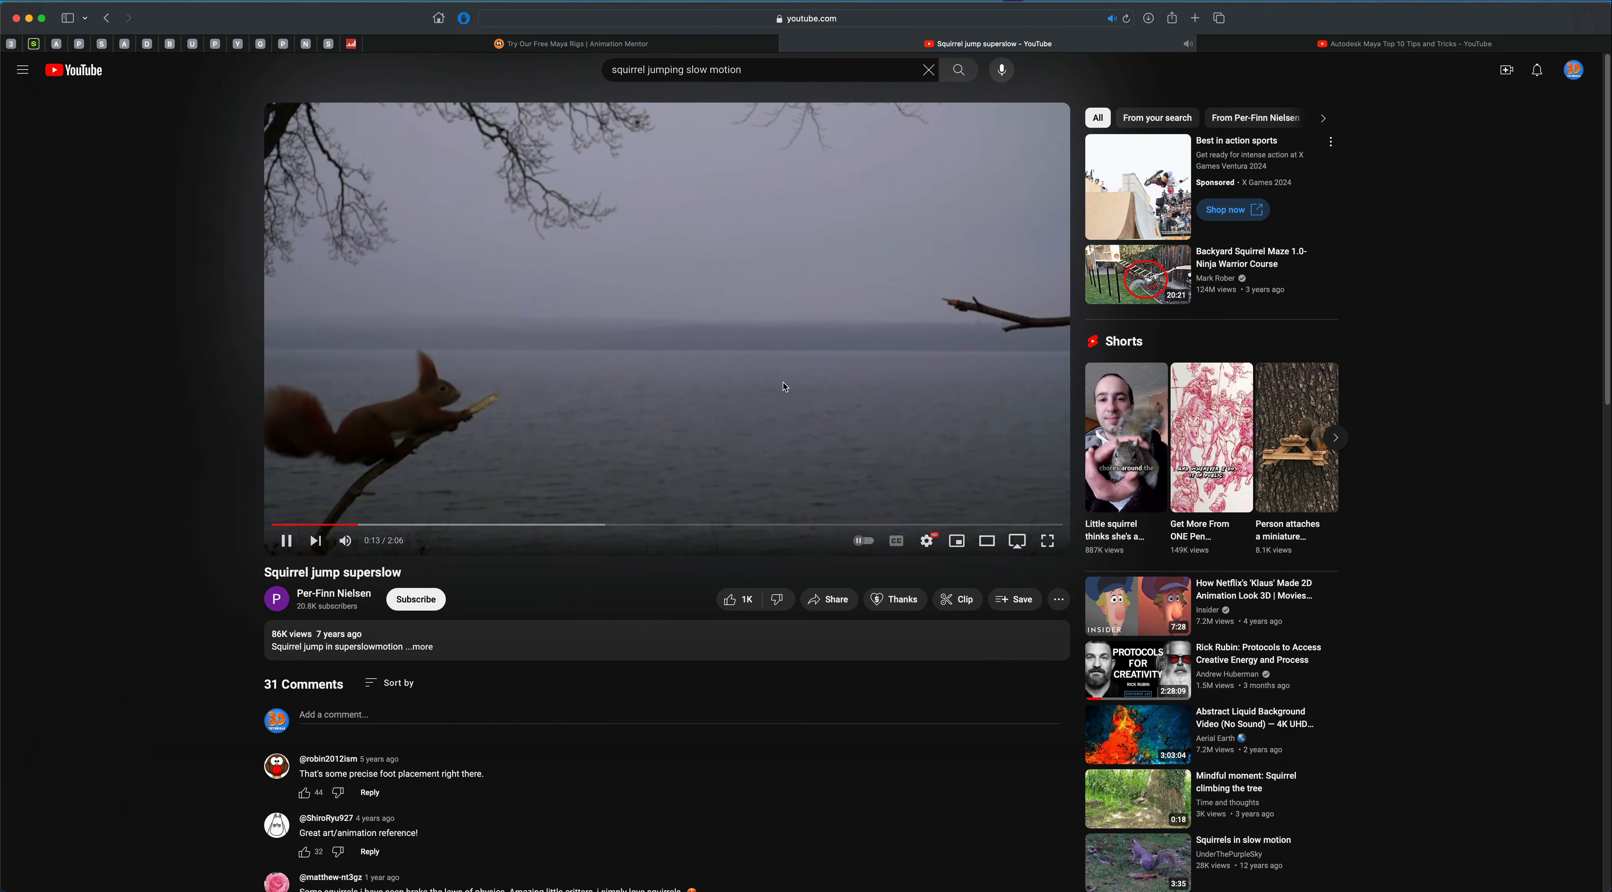
click(287, 542)
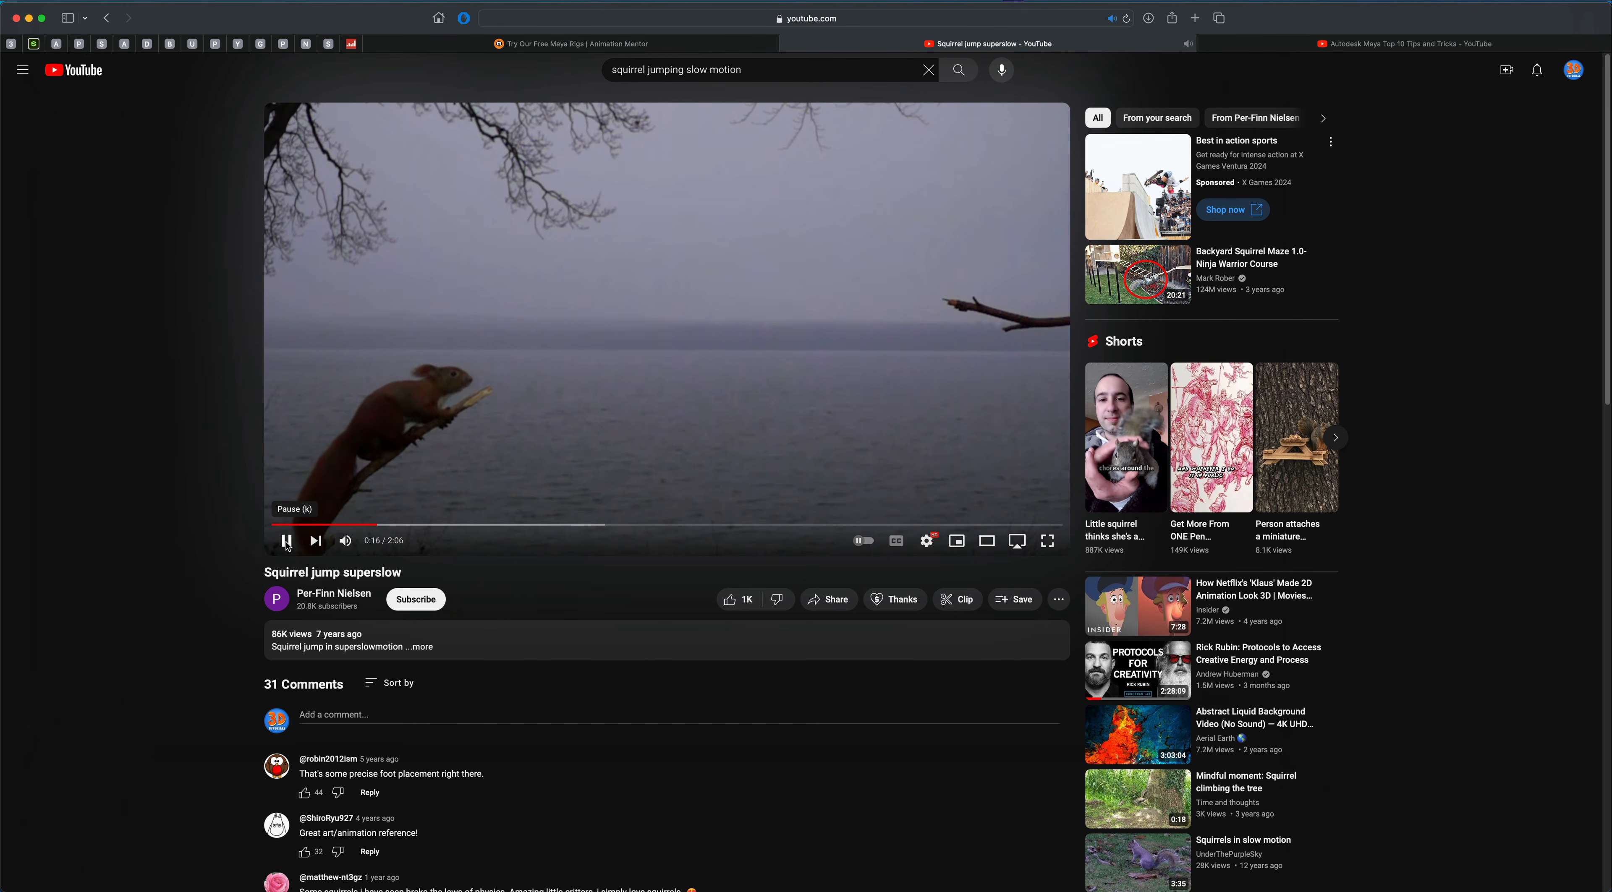
click(287, 542)
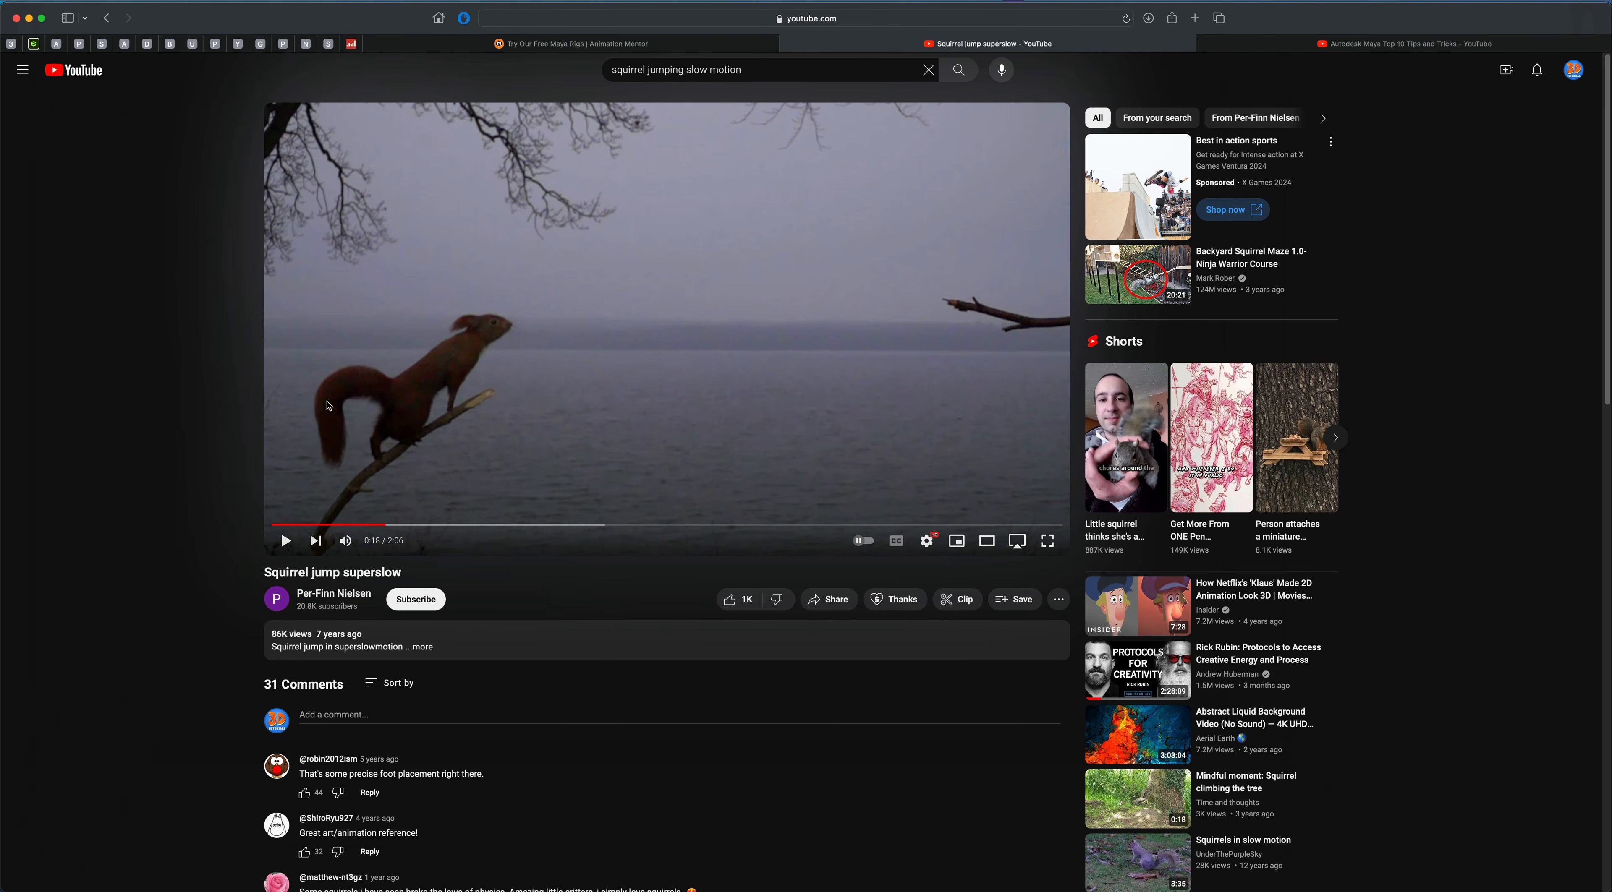
click(287, 542)
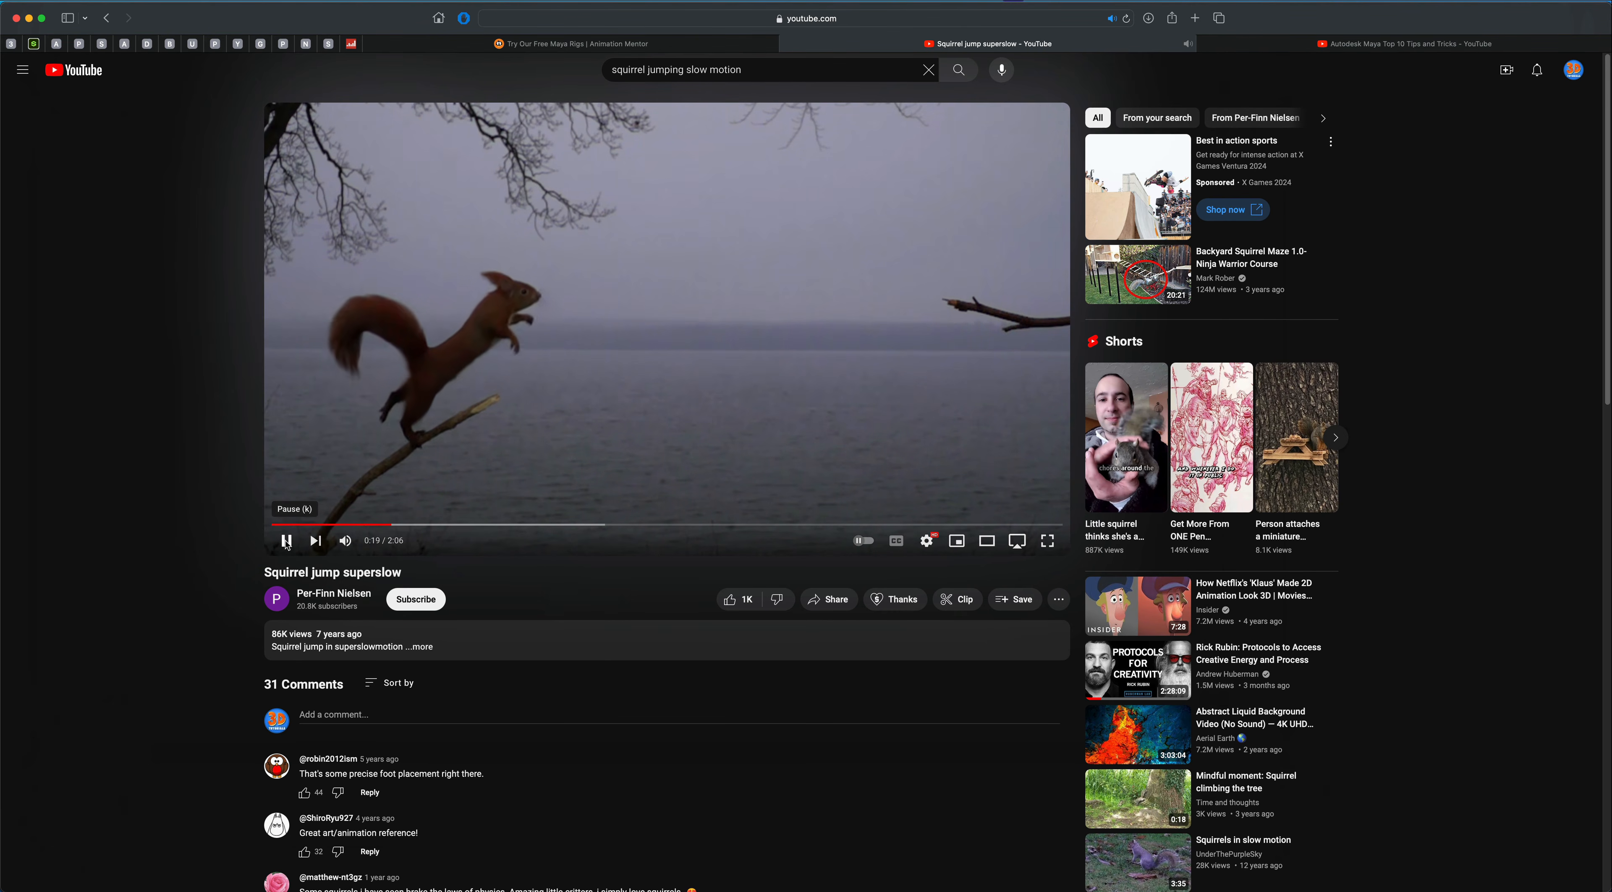
click(287, 542)
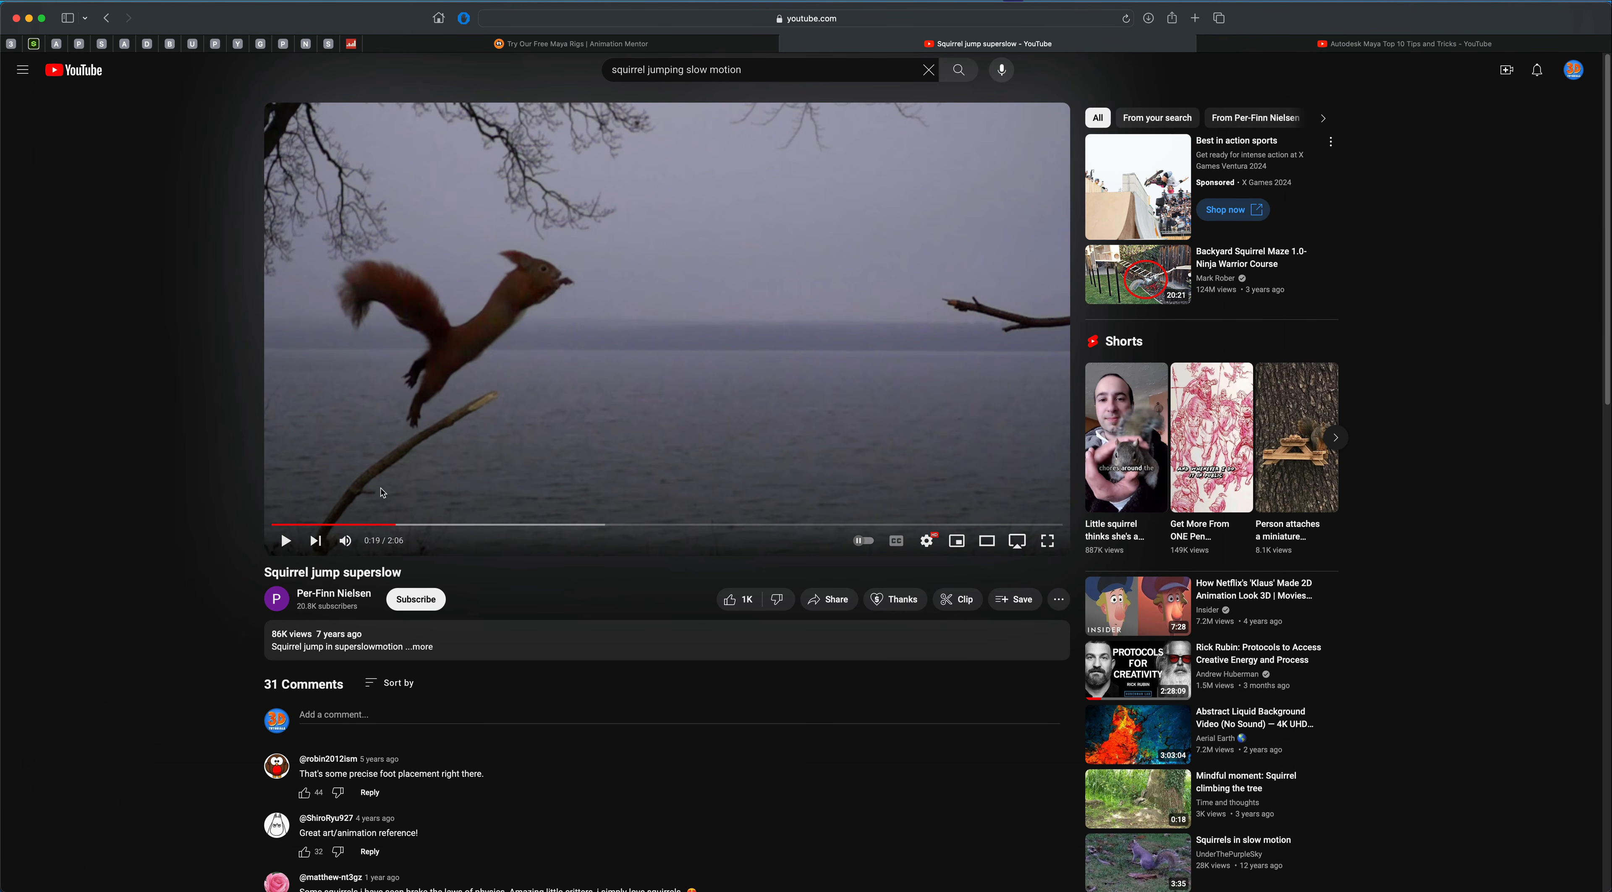
click(287, 542)
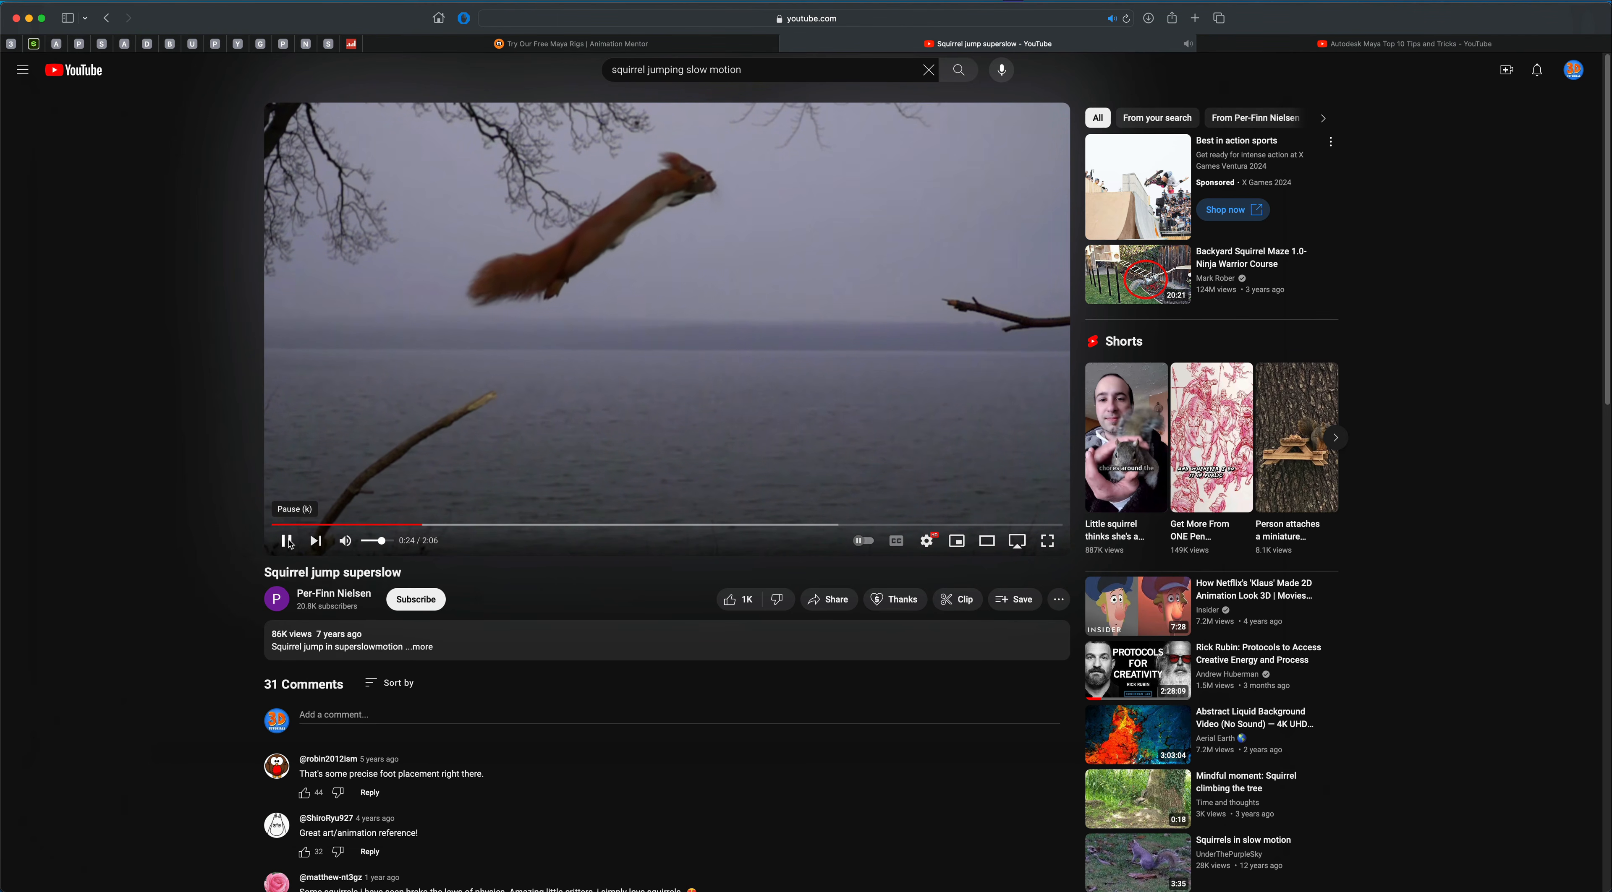
click(287, 542)
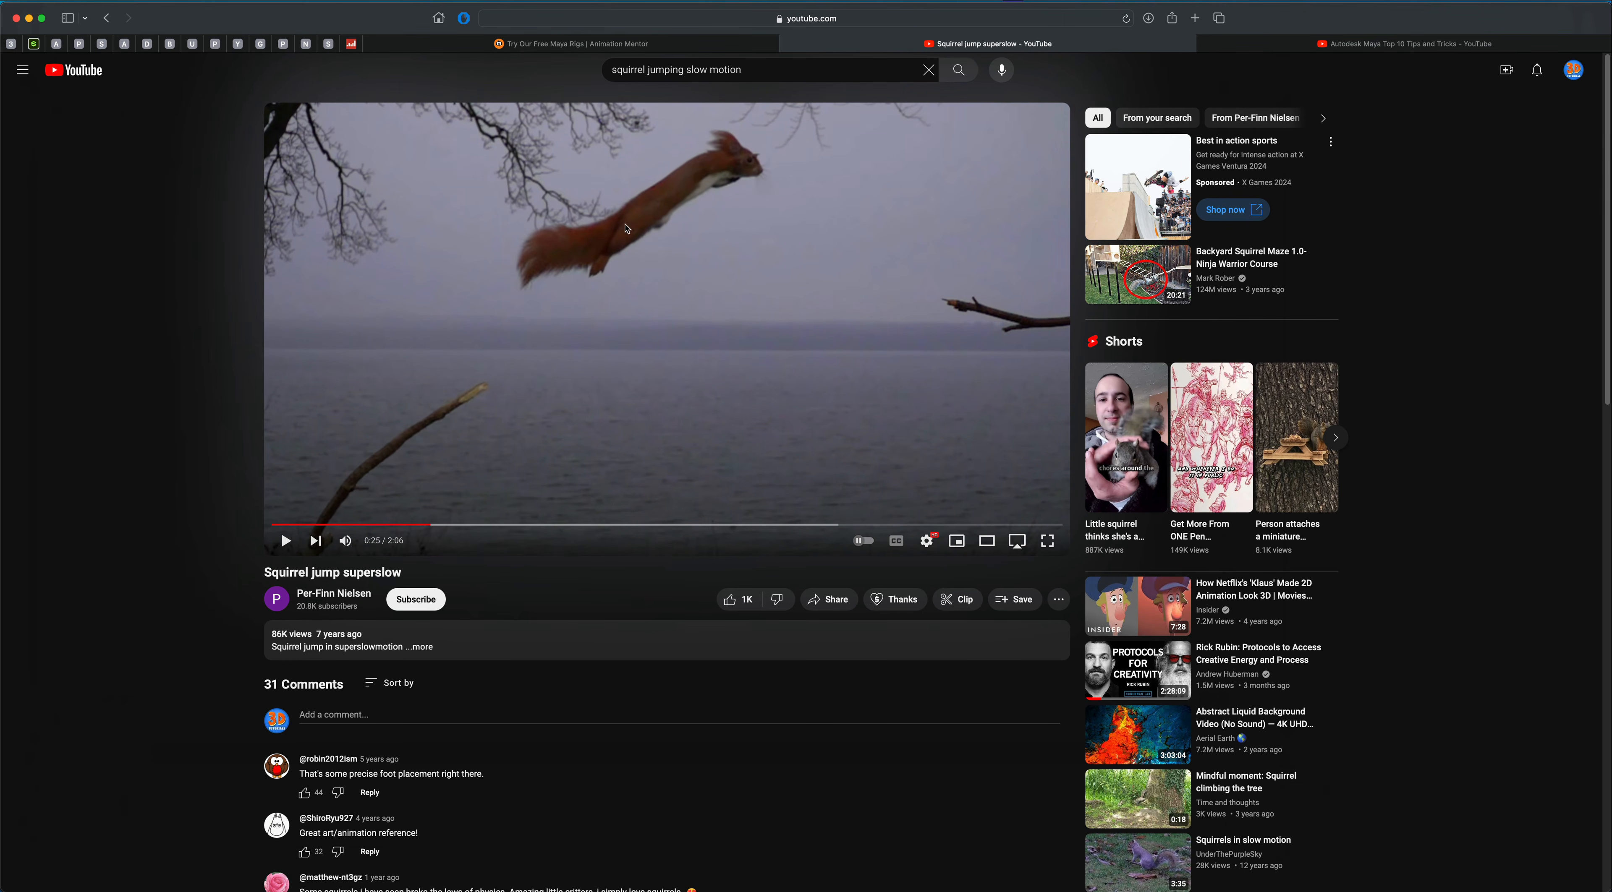
click(286, 543)
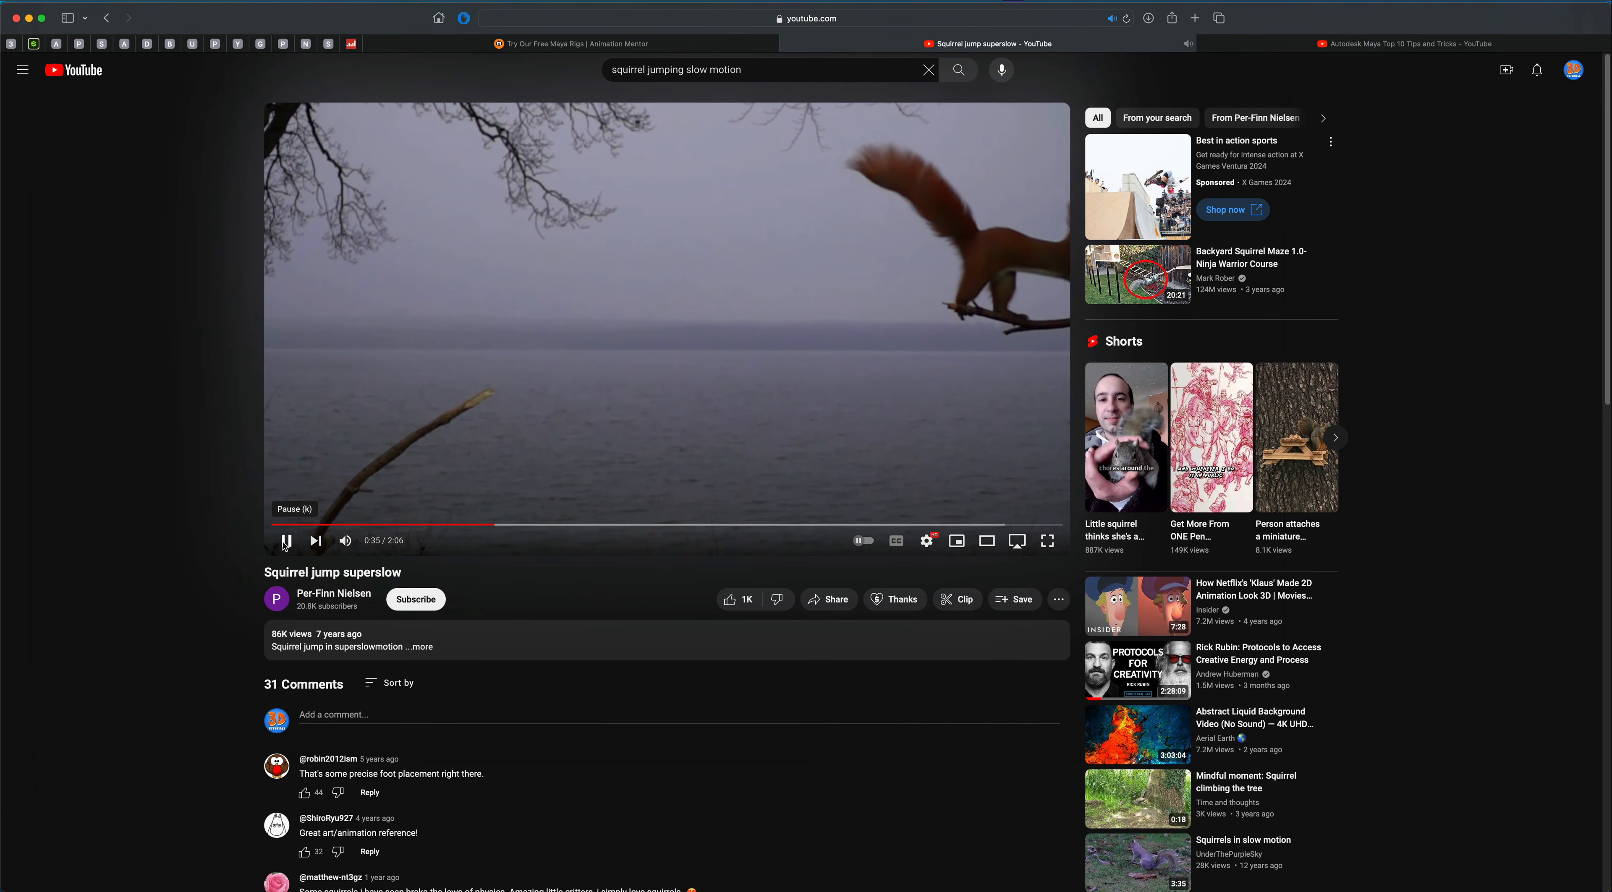
click(286, 542)
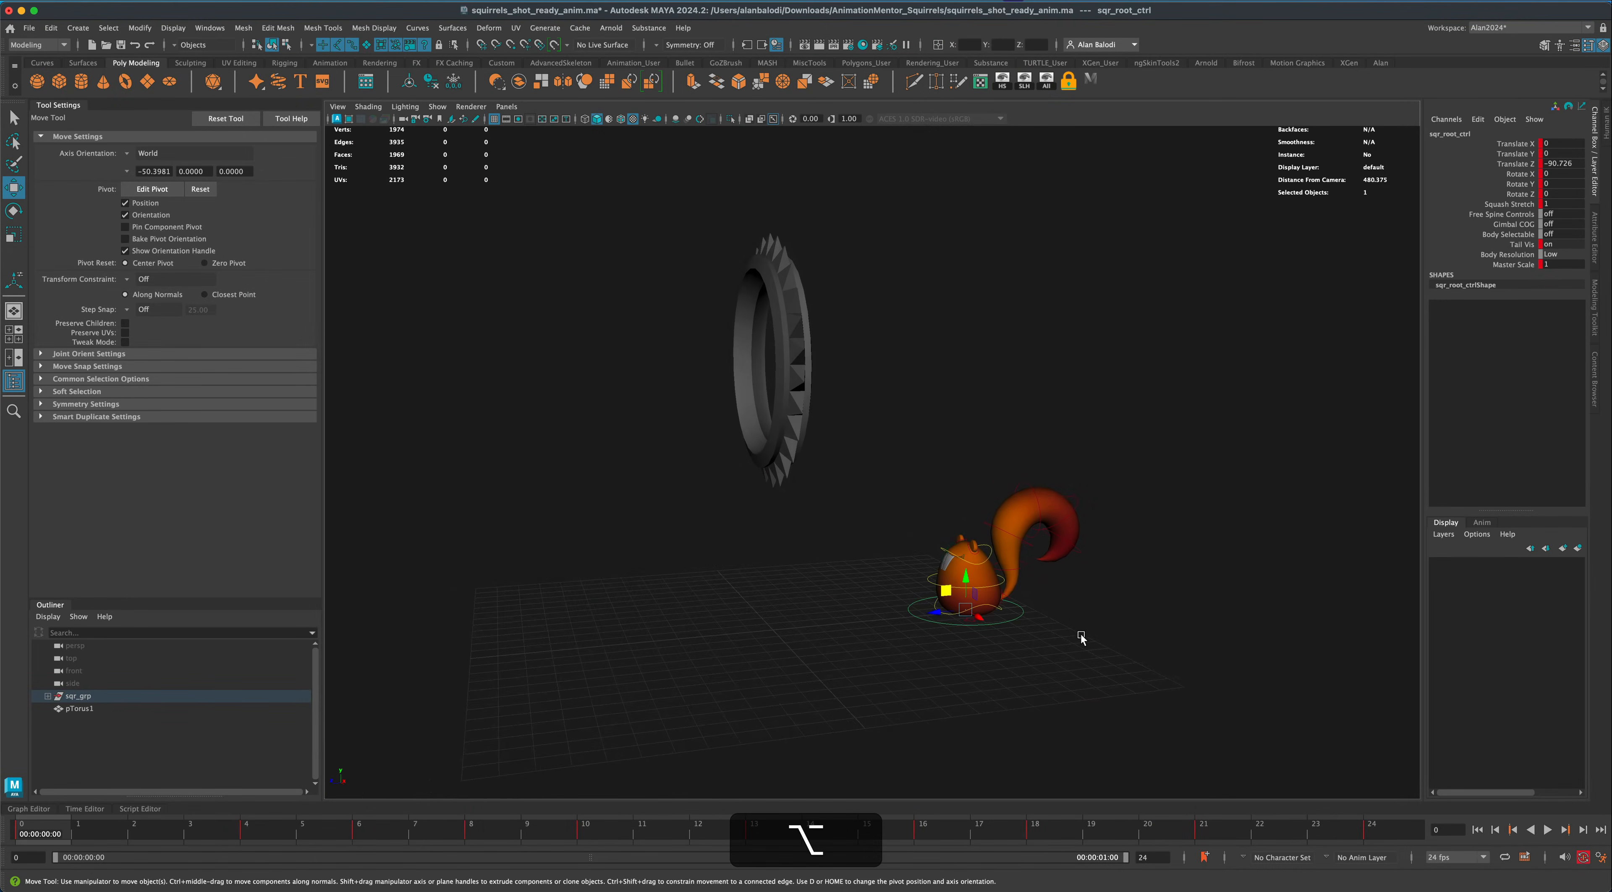
alt+drag(1080, 638, 1032, 651)
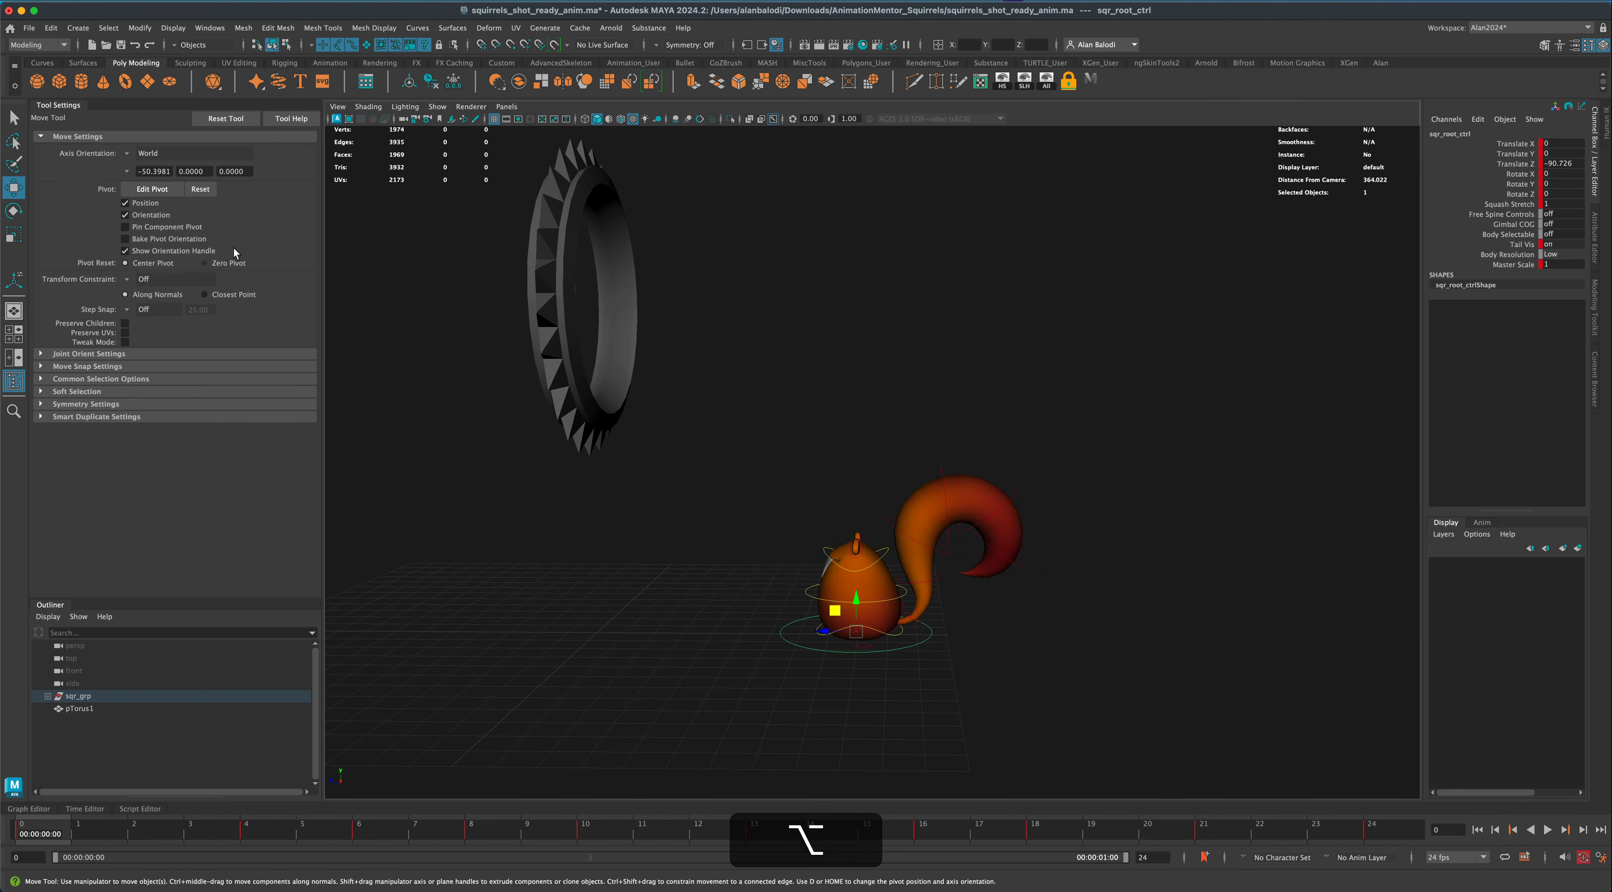
At frame 4, key the first tail control and rotate the tail backward to Rotate X of about -22.
key(q)
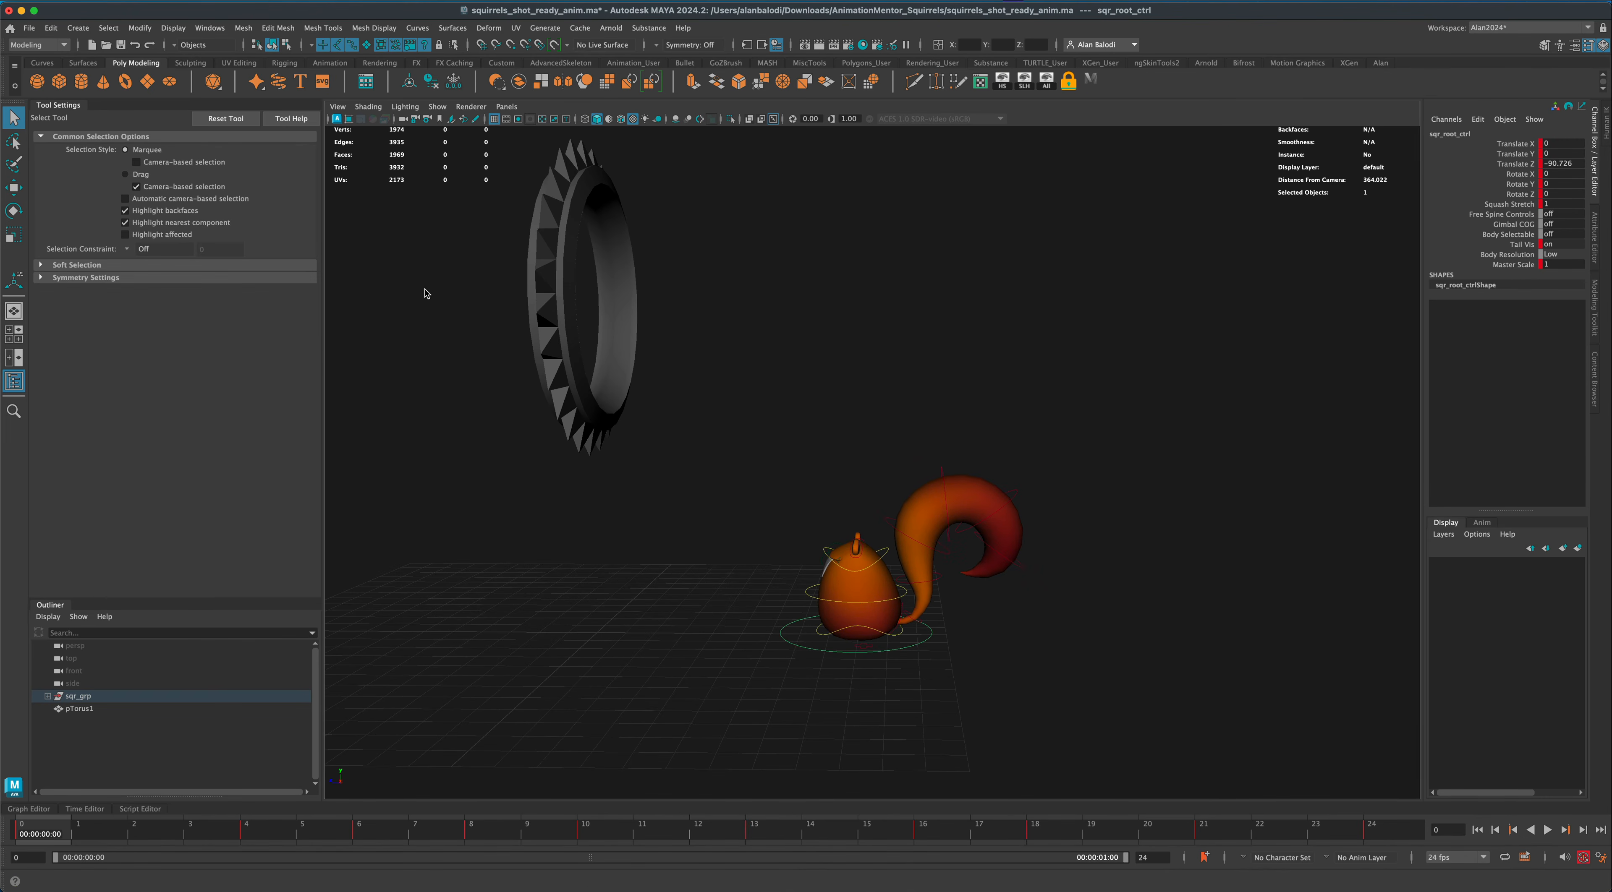
click(903, 614)
alt+drag(907, 691, 874, 673)
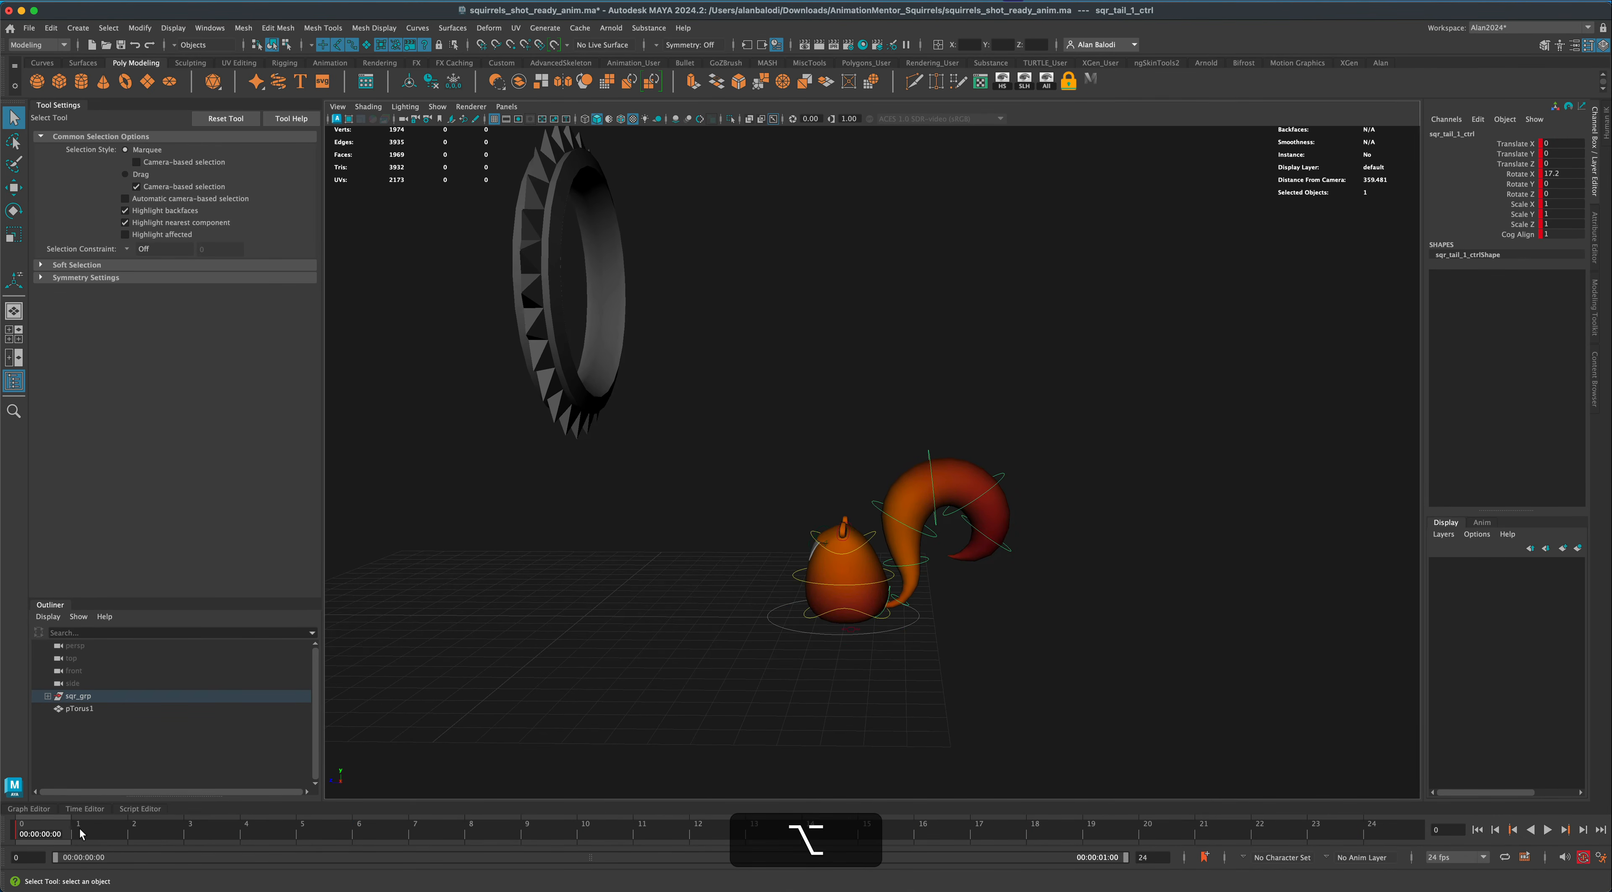
key(alt+v)
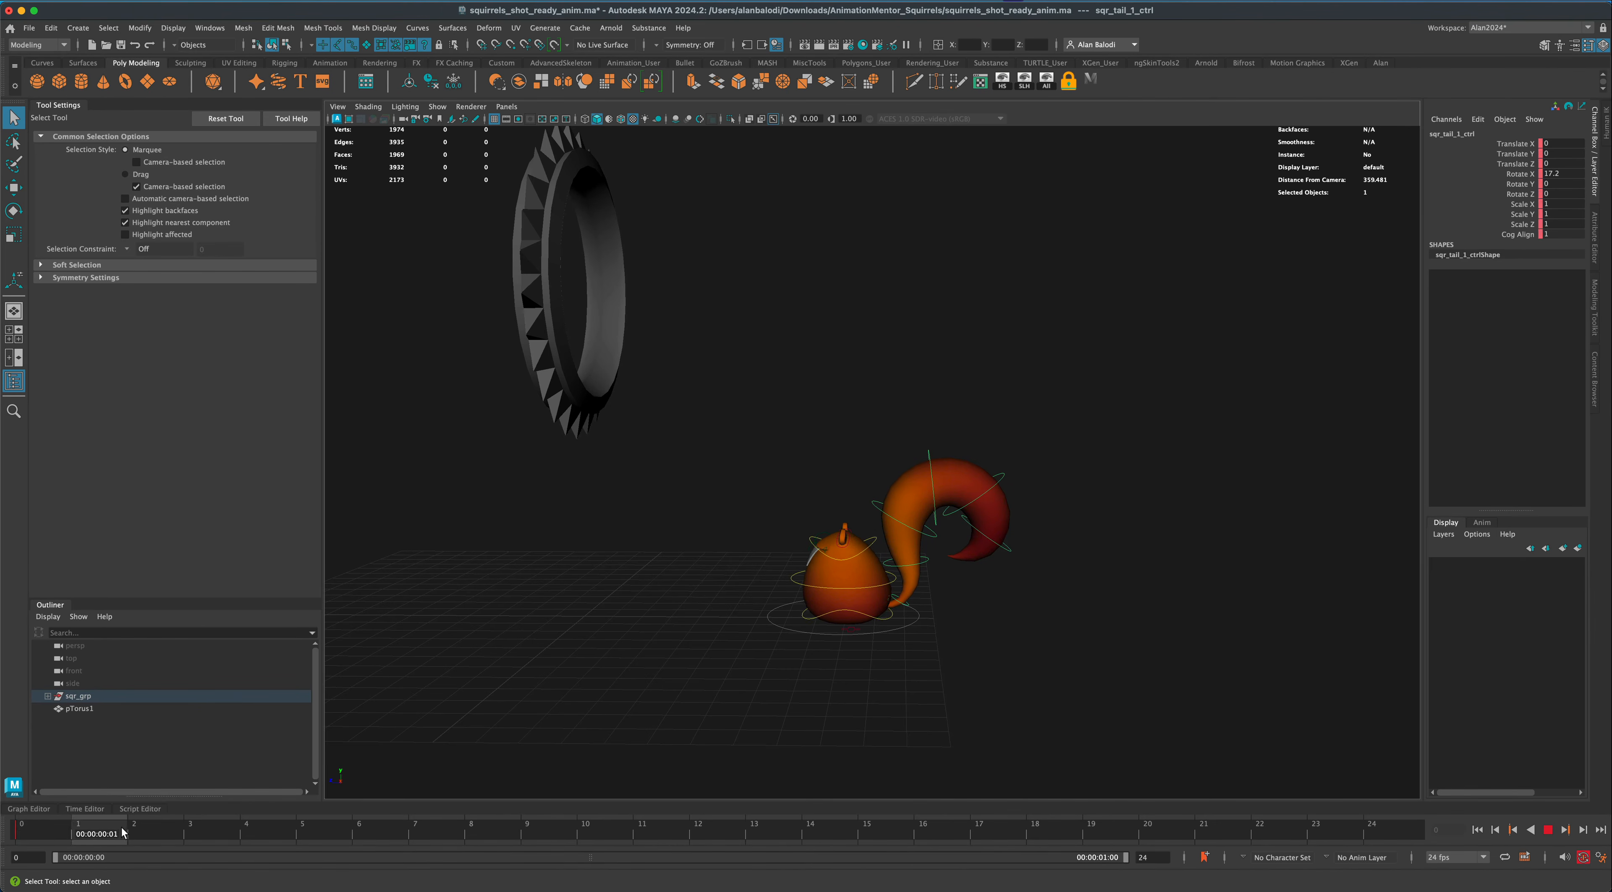
drag(44, 837, 255, 828)
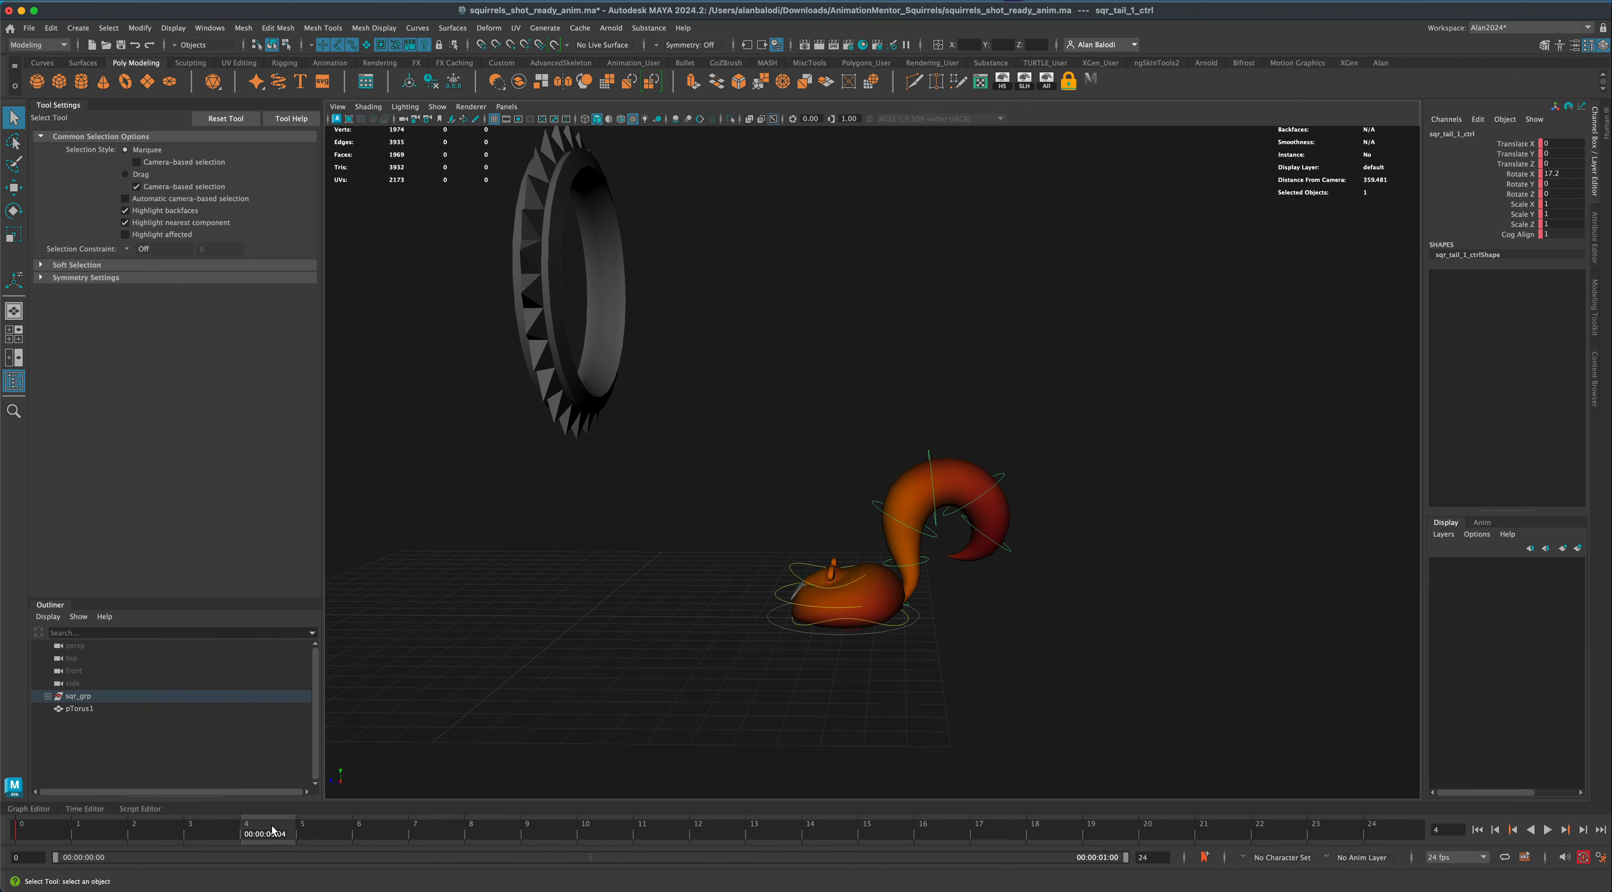
drag(273, 831, 7, 826)
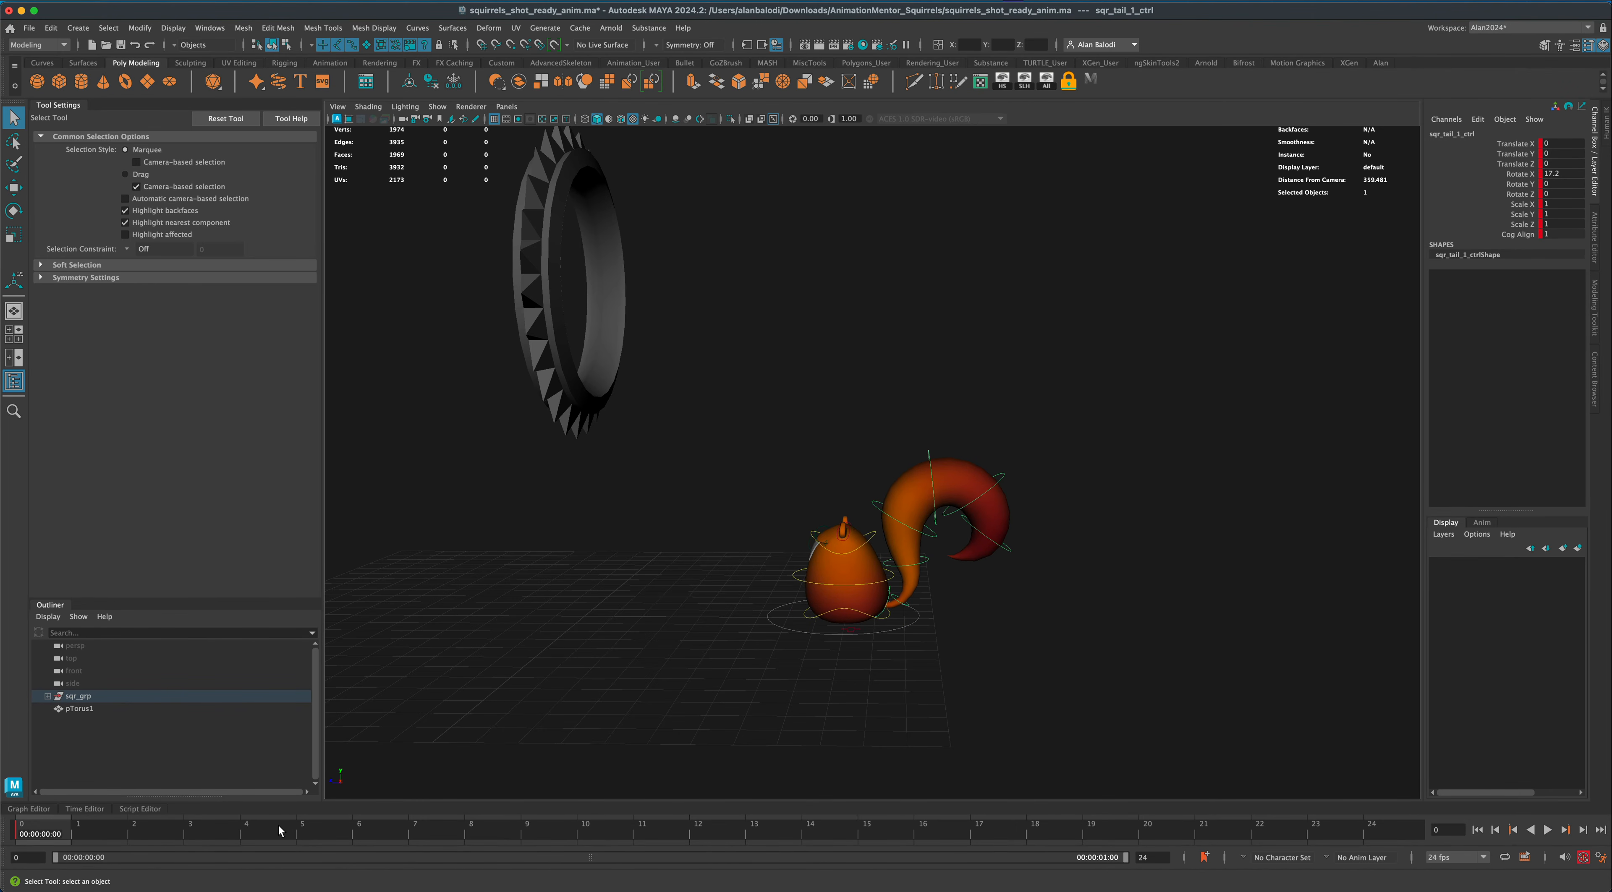
drag(106, 837, 269, 836)
key(s)
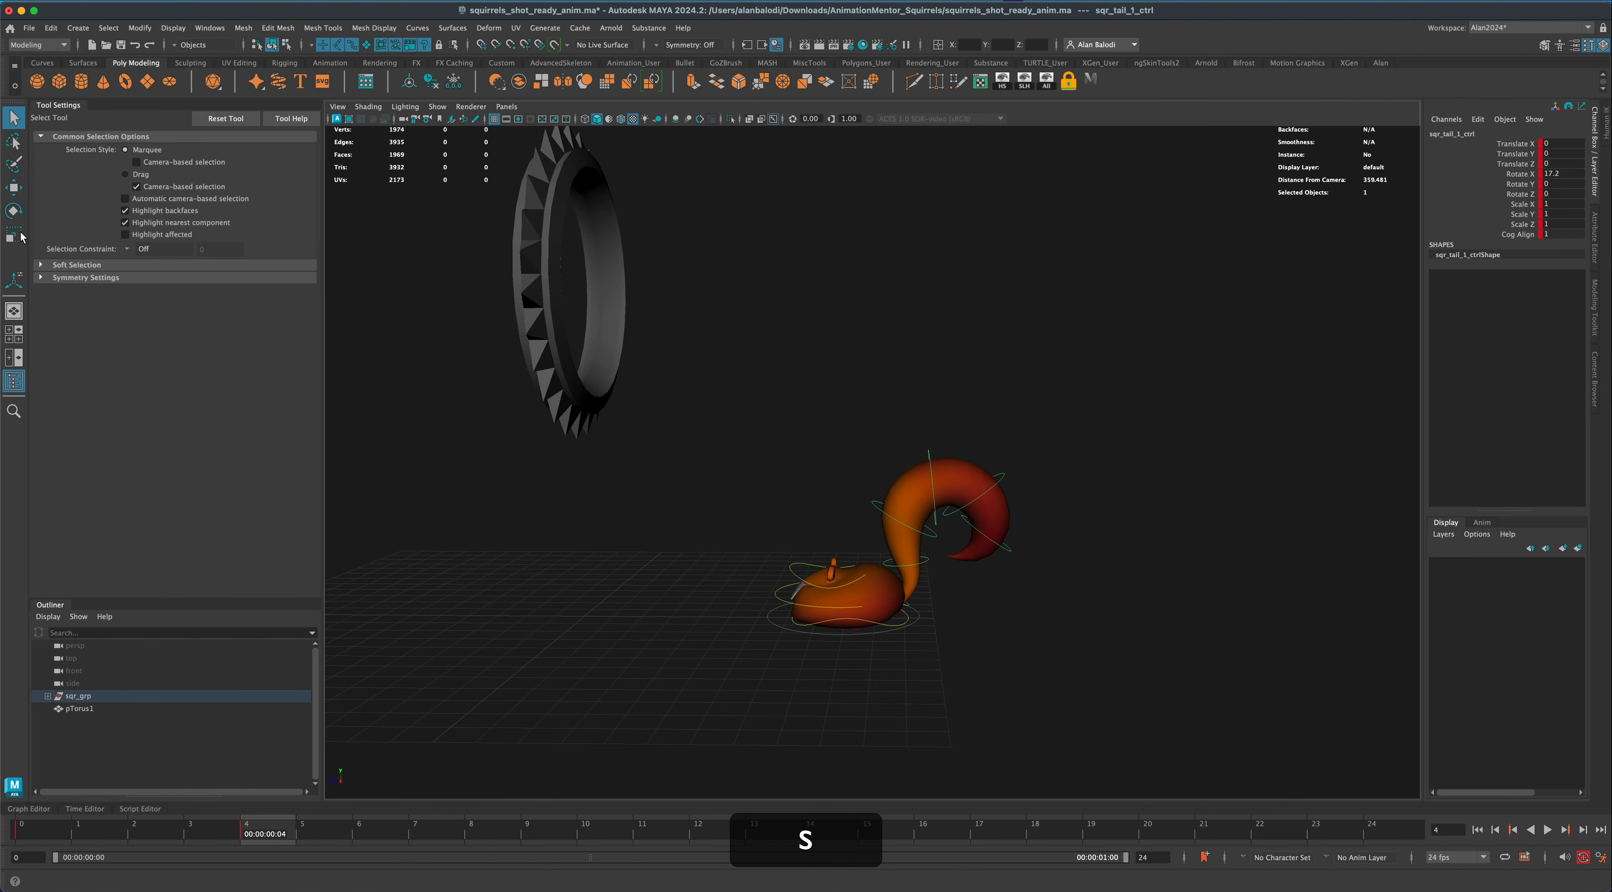
key(e)
drag(900, 594, 909, 604)
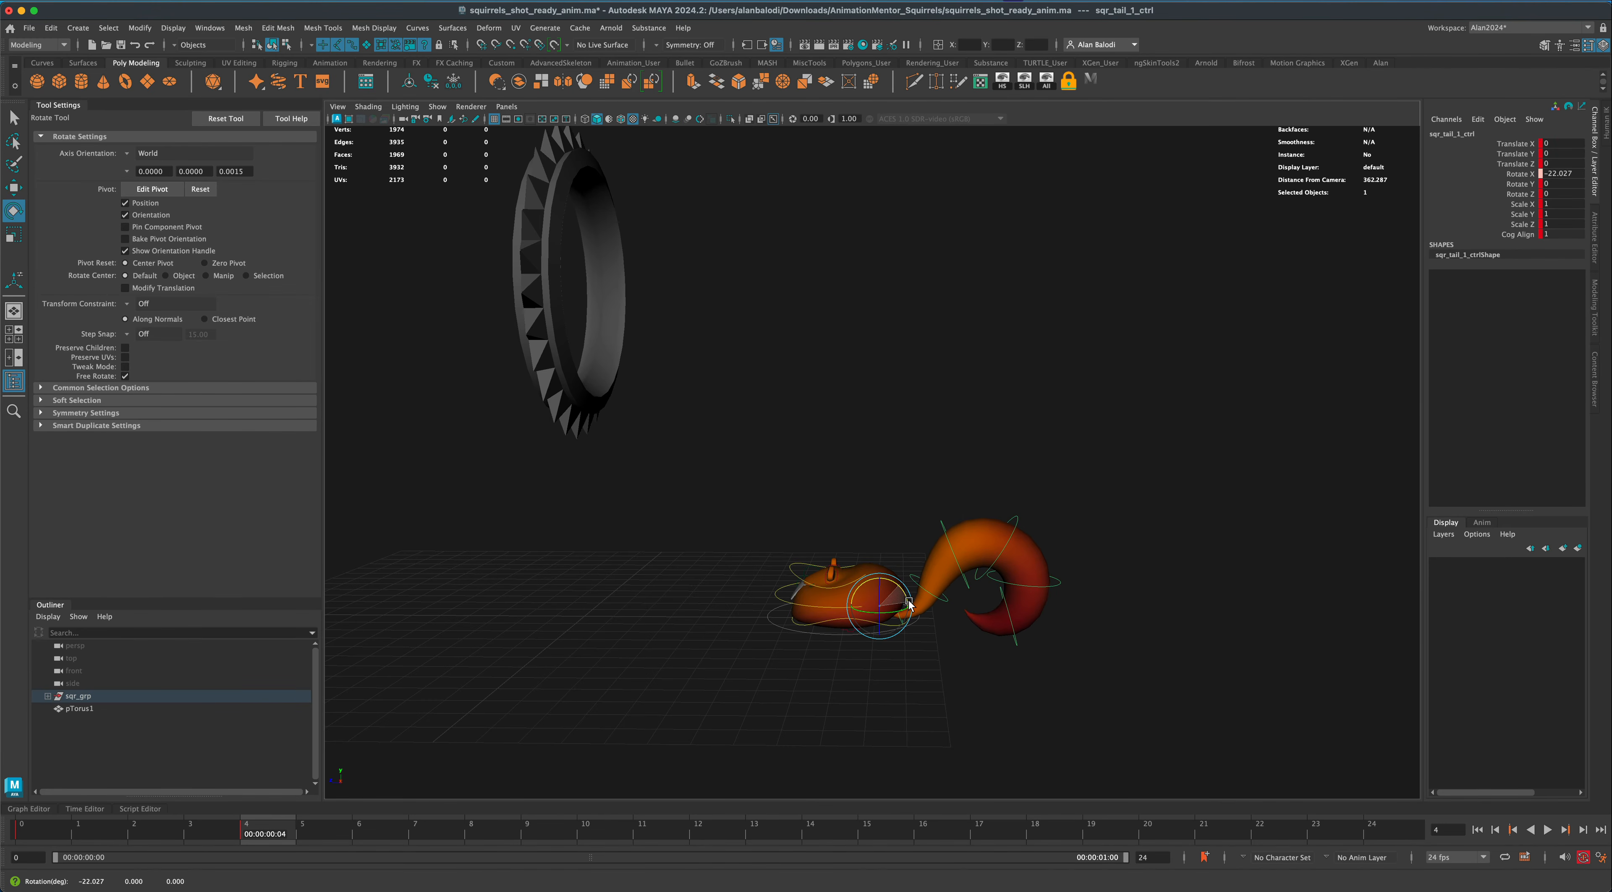
key(q)
At frame 8, key and rotate the first tail control down to about -56.6 in Rotate X, and the second to about 8.
key(alt+v)
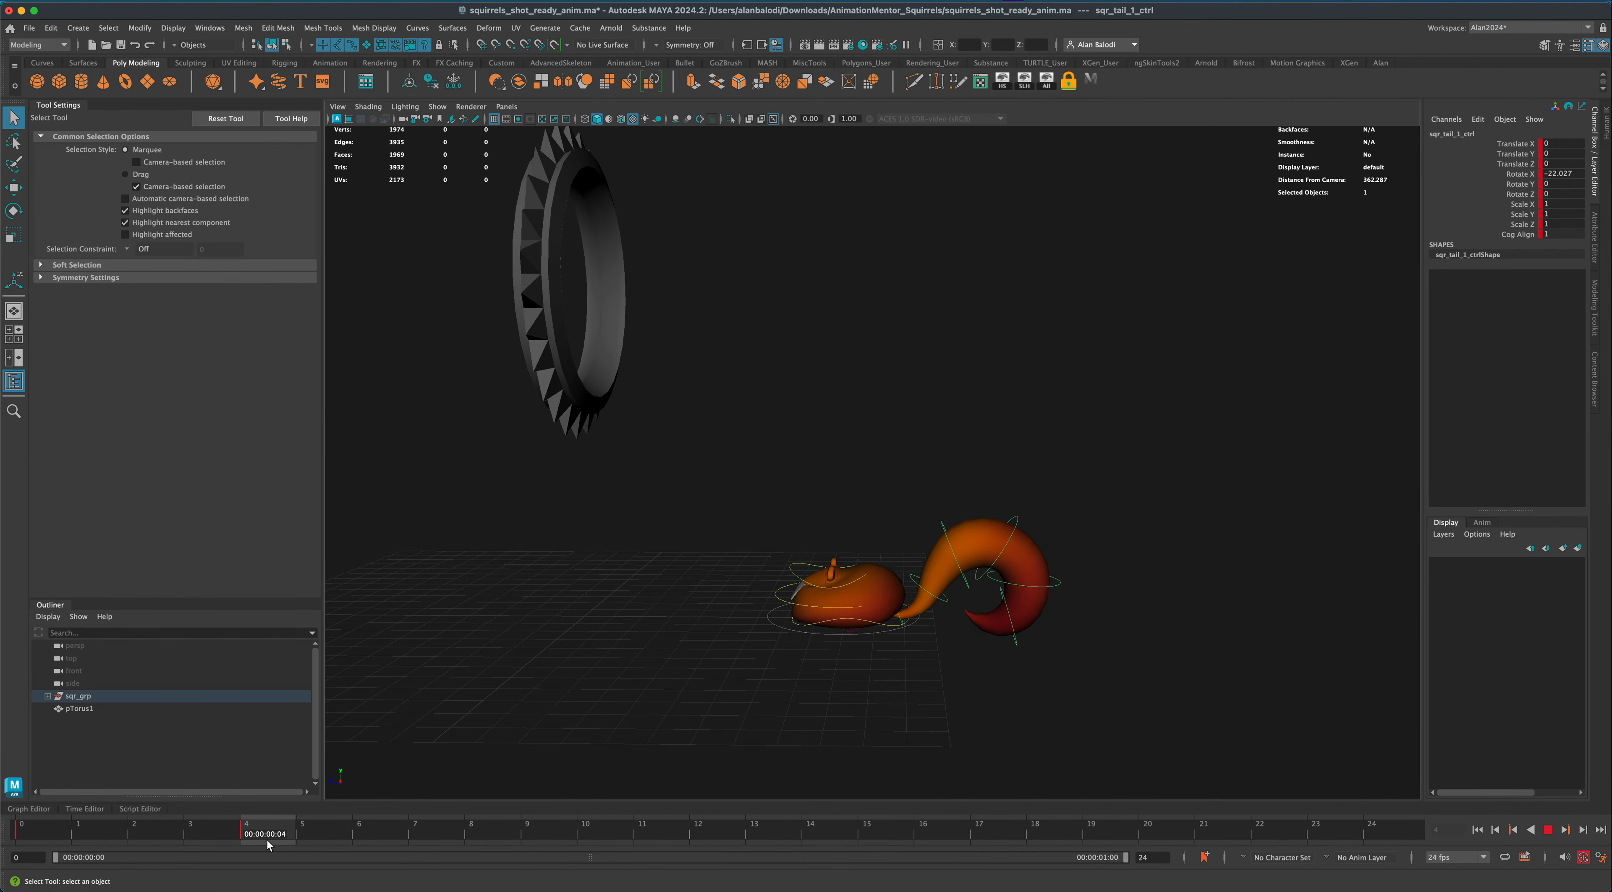
drag(268, 845, 486, 839)
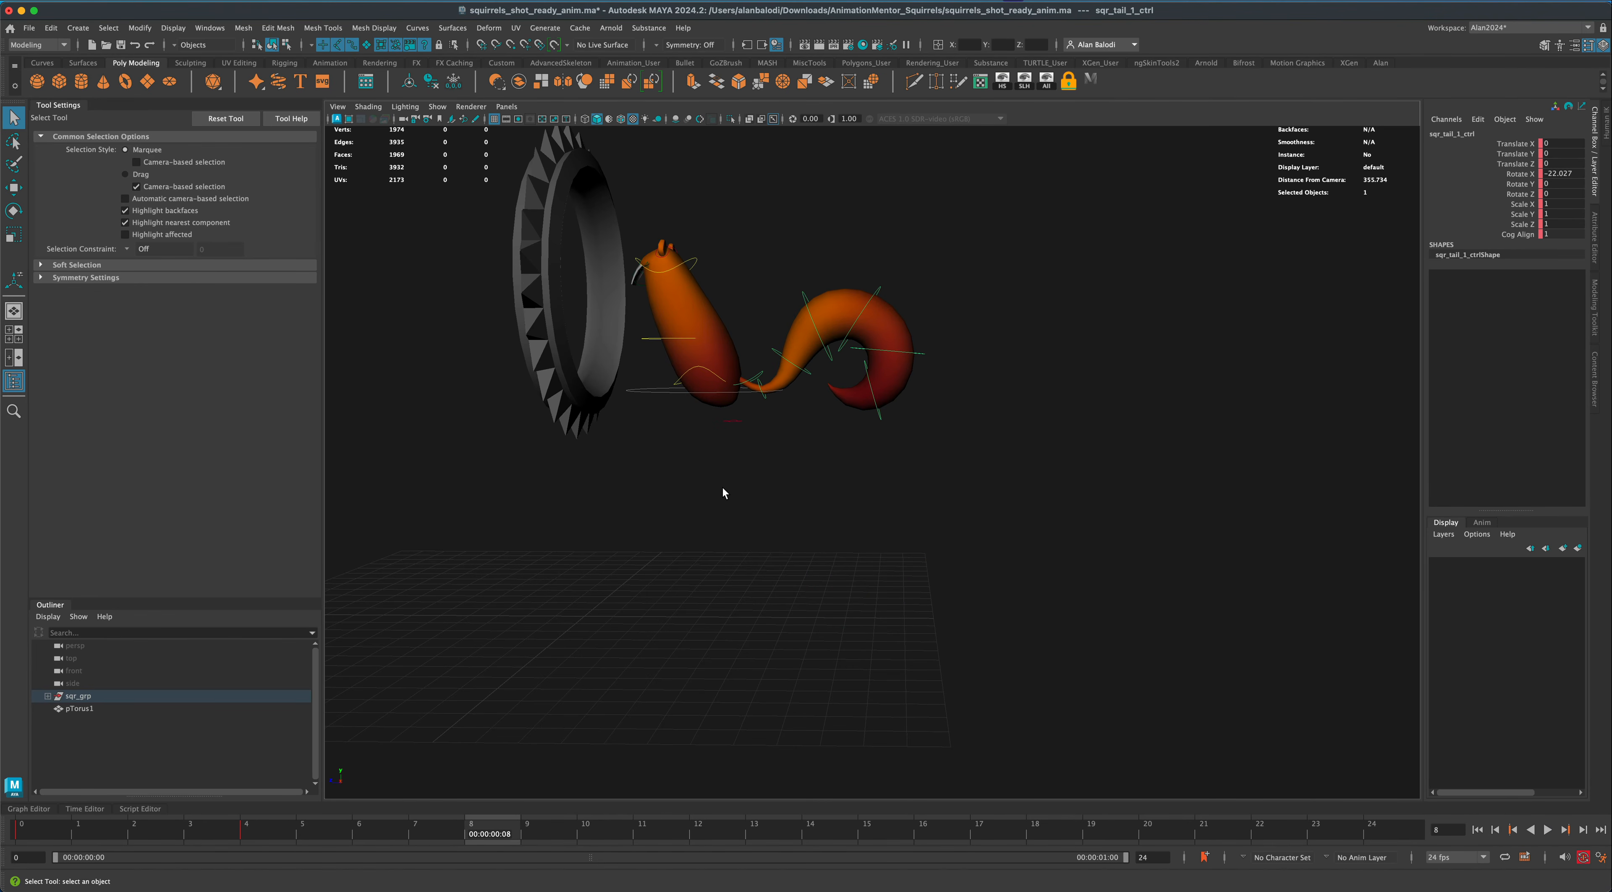
key(s)
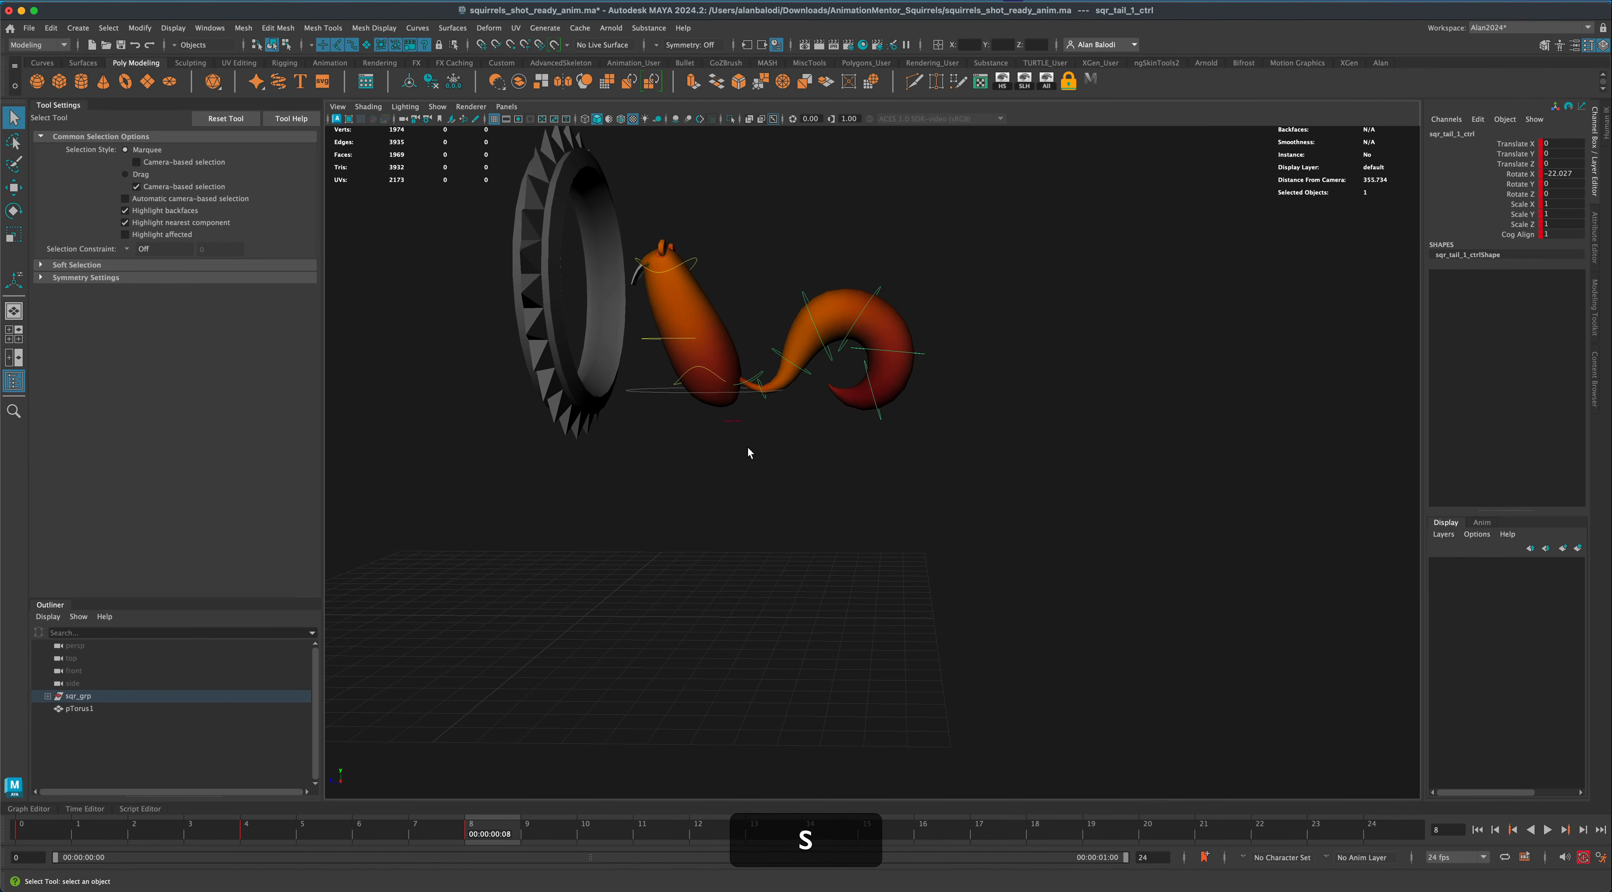
click(14, 211)
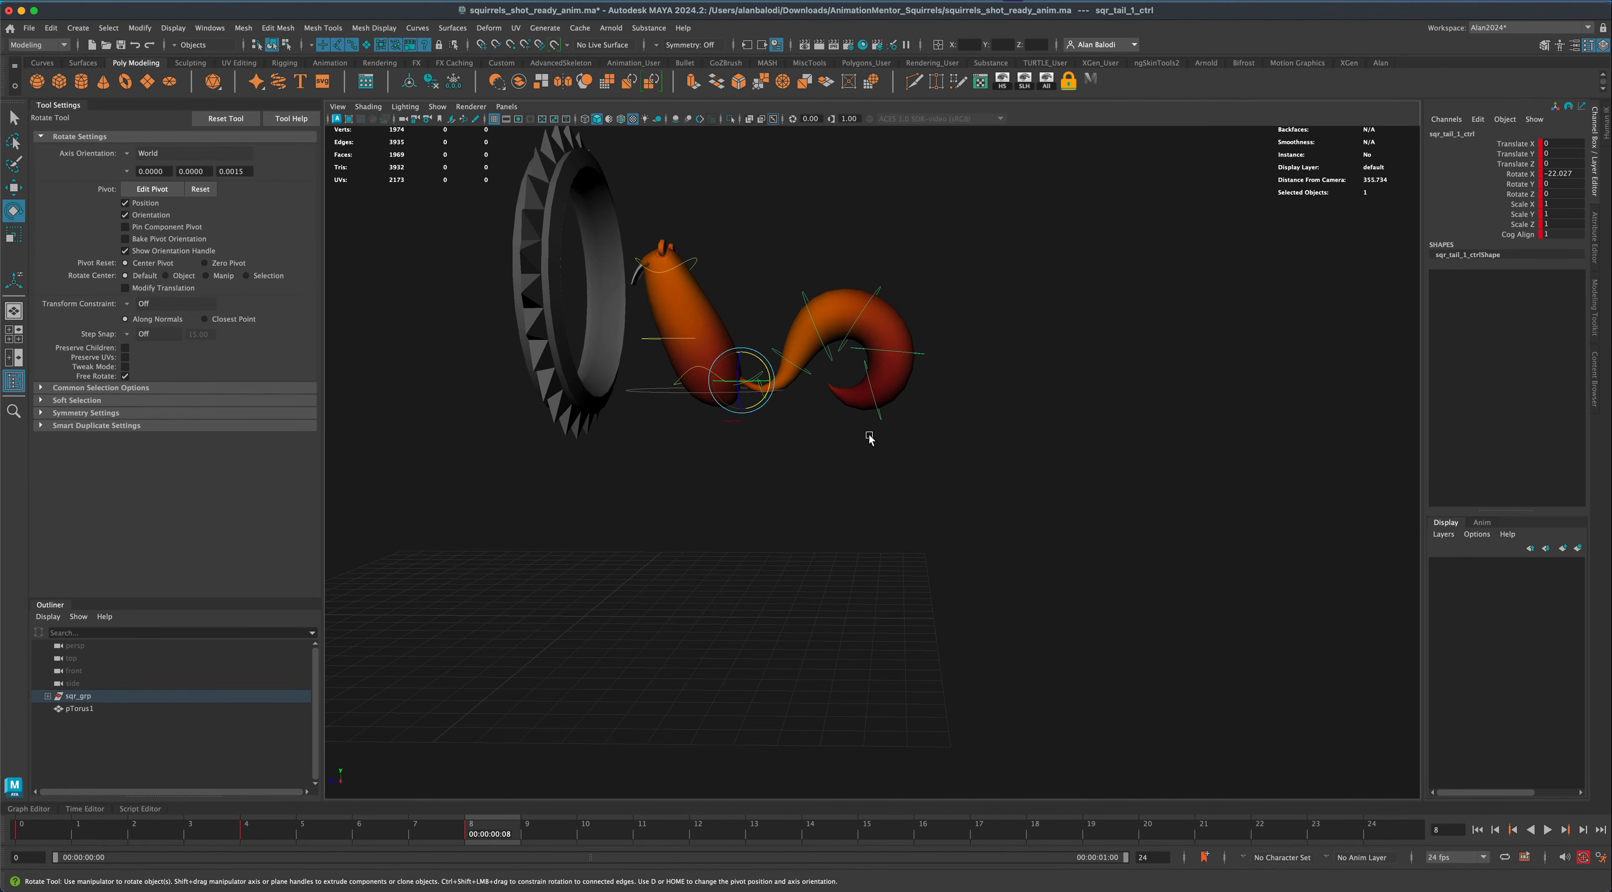
drag(768, 369, 772, 435)
click(777, 417)
click(749, 414)
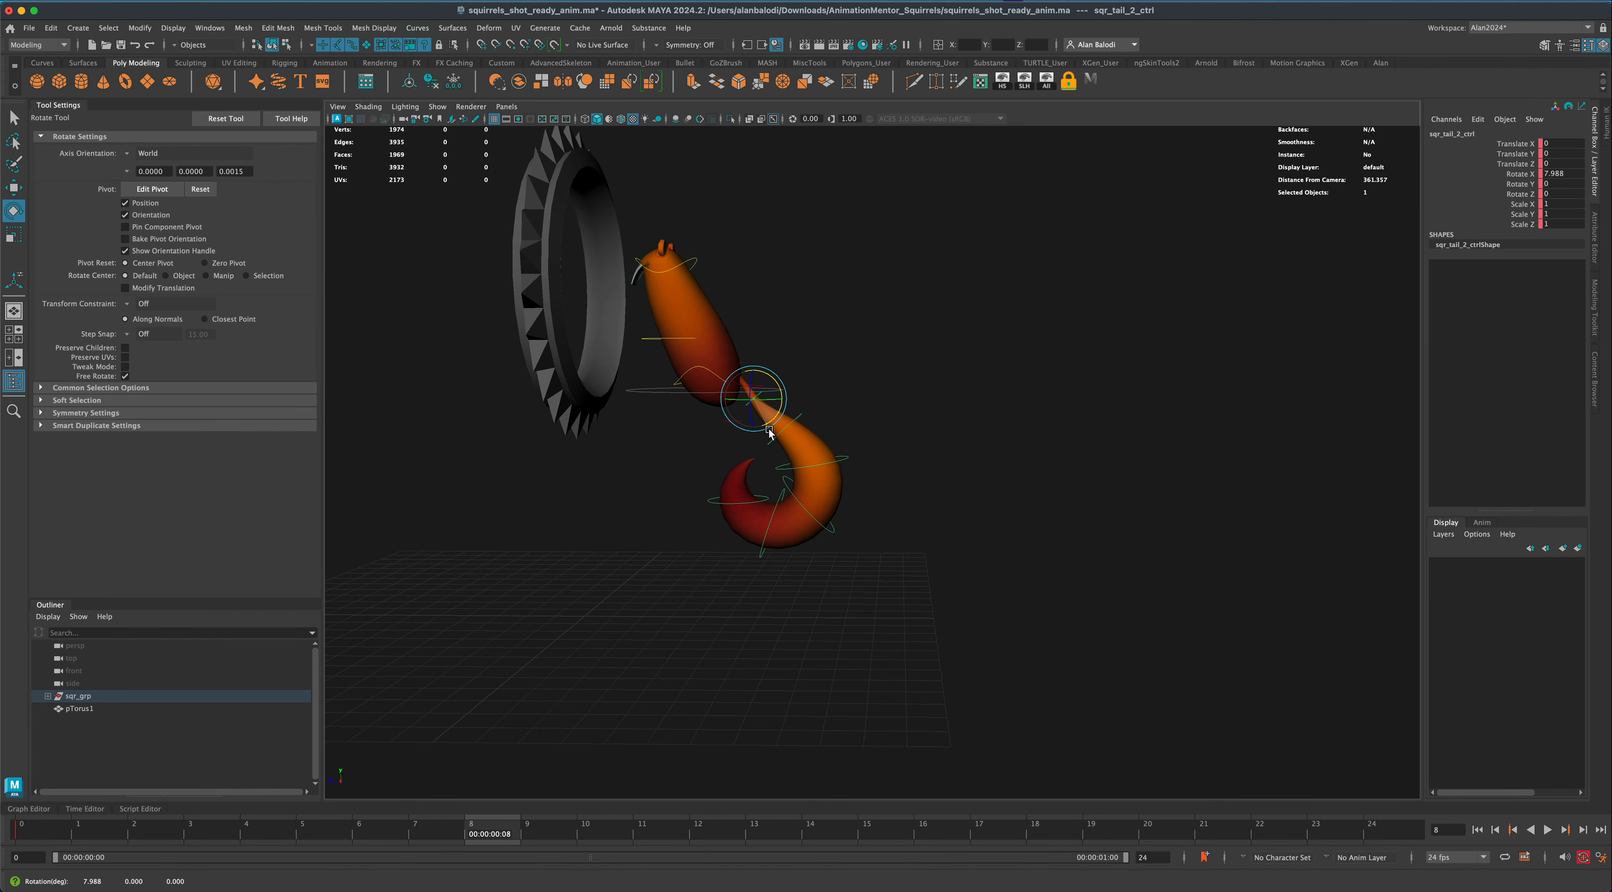
Straighten the middle of the tail at frame 8 by setting Rotate X to 0 on the fourth and fifth tail controls.
click(842, 463)
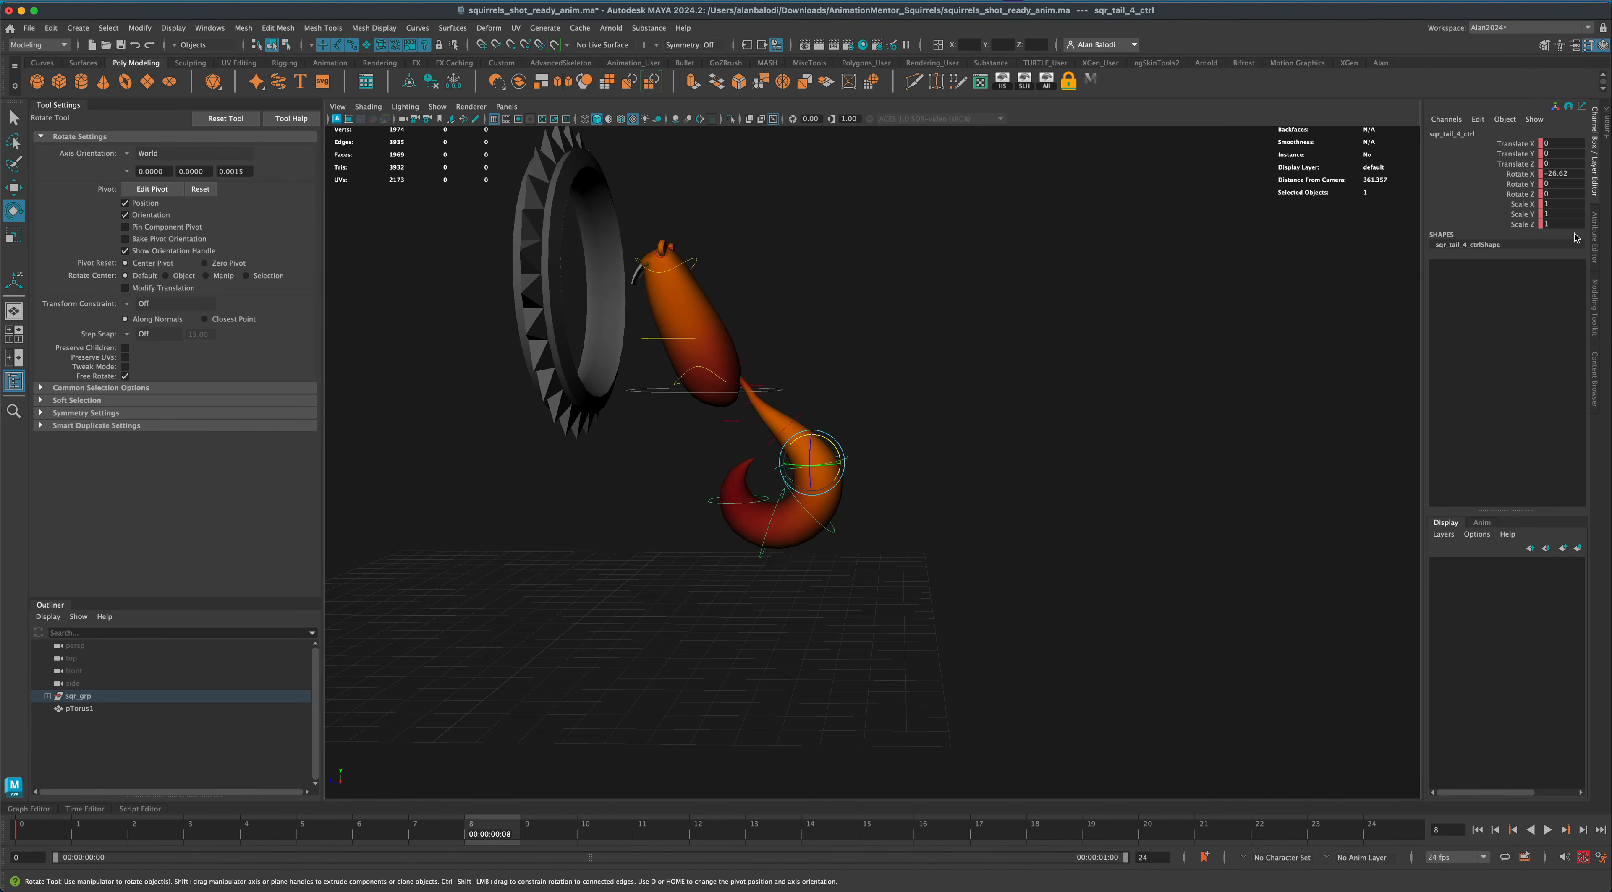
click(1569, 175)
text(0)
key(Return)
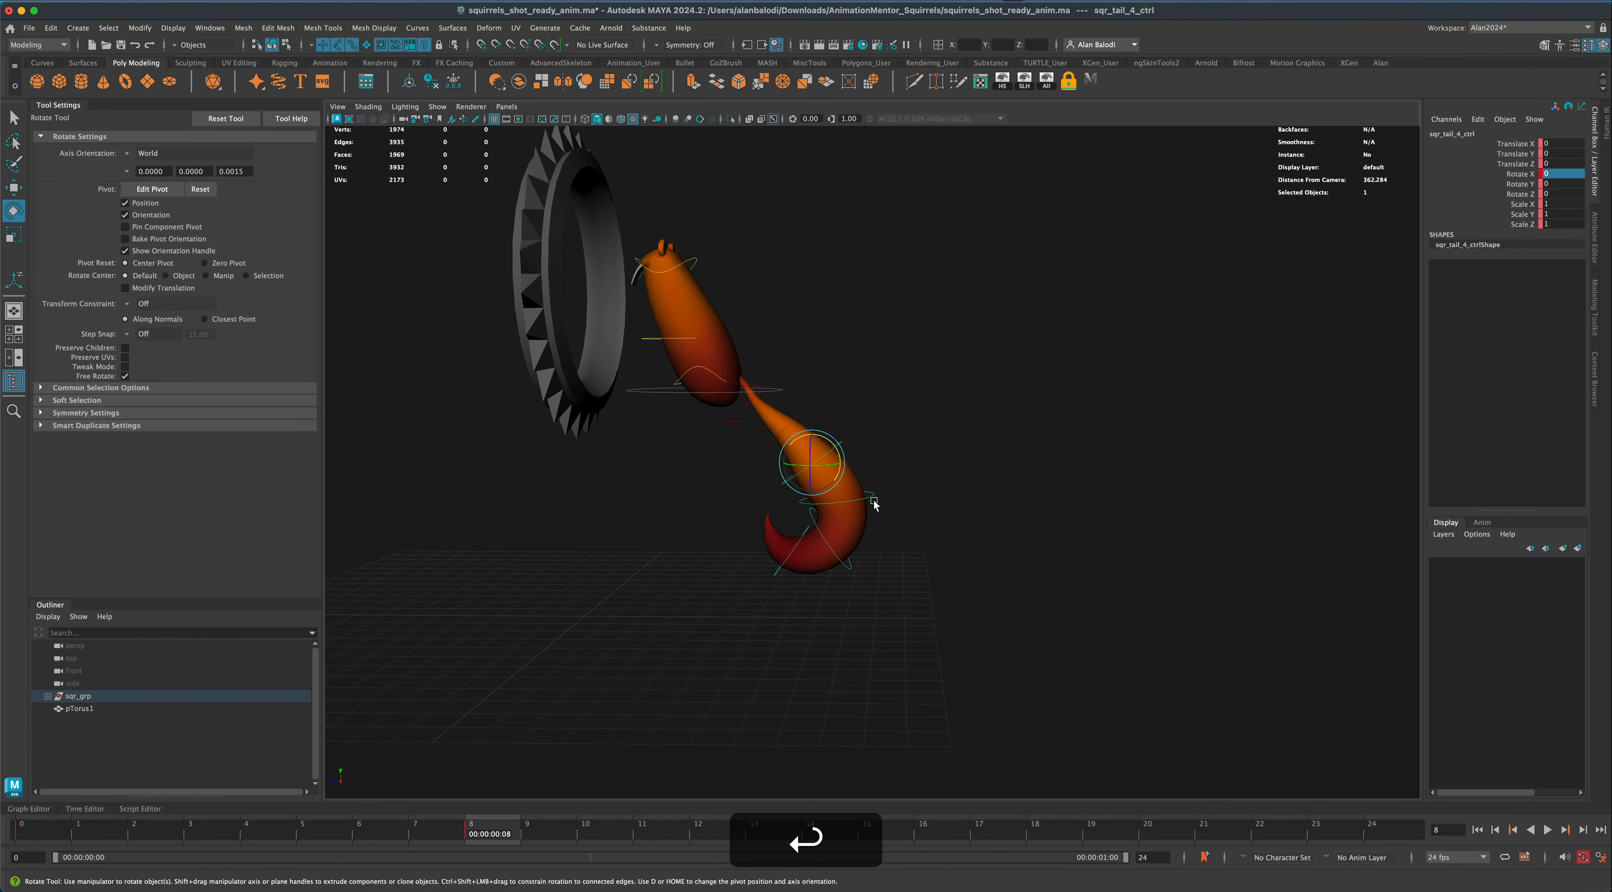
click(873, 497)
click(1560, 175)
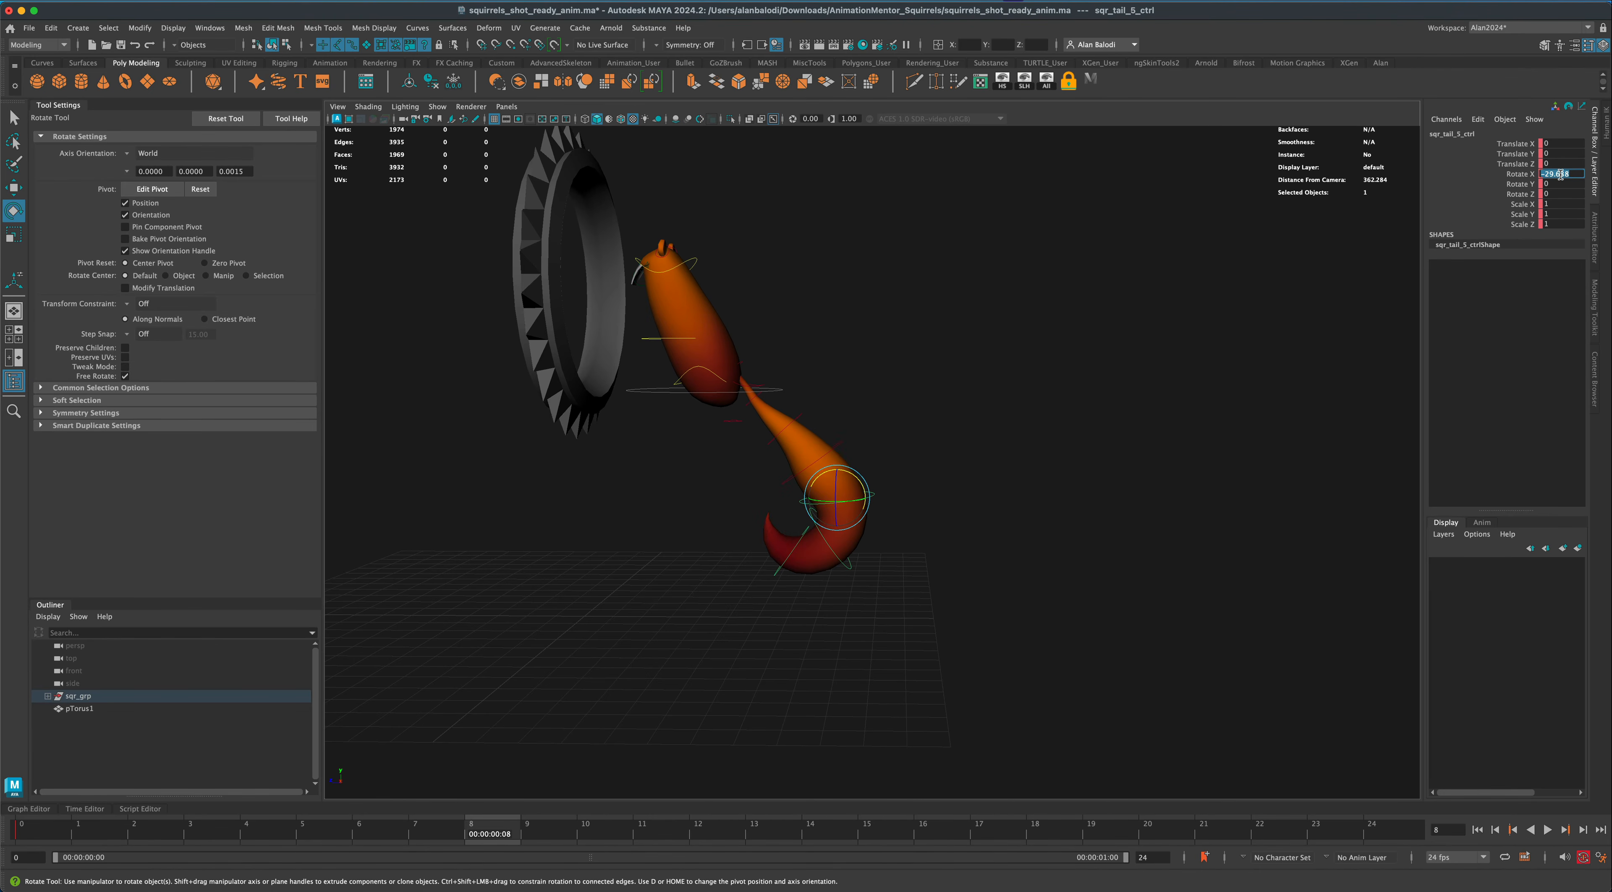
text(0)
key(Return)
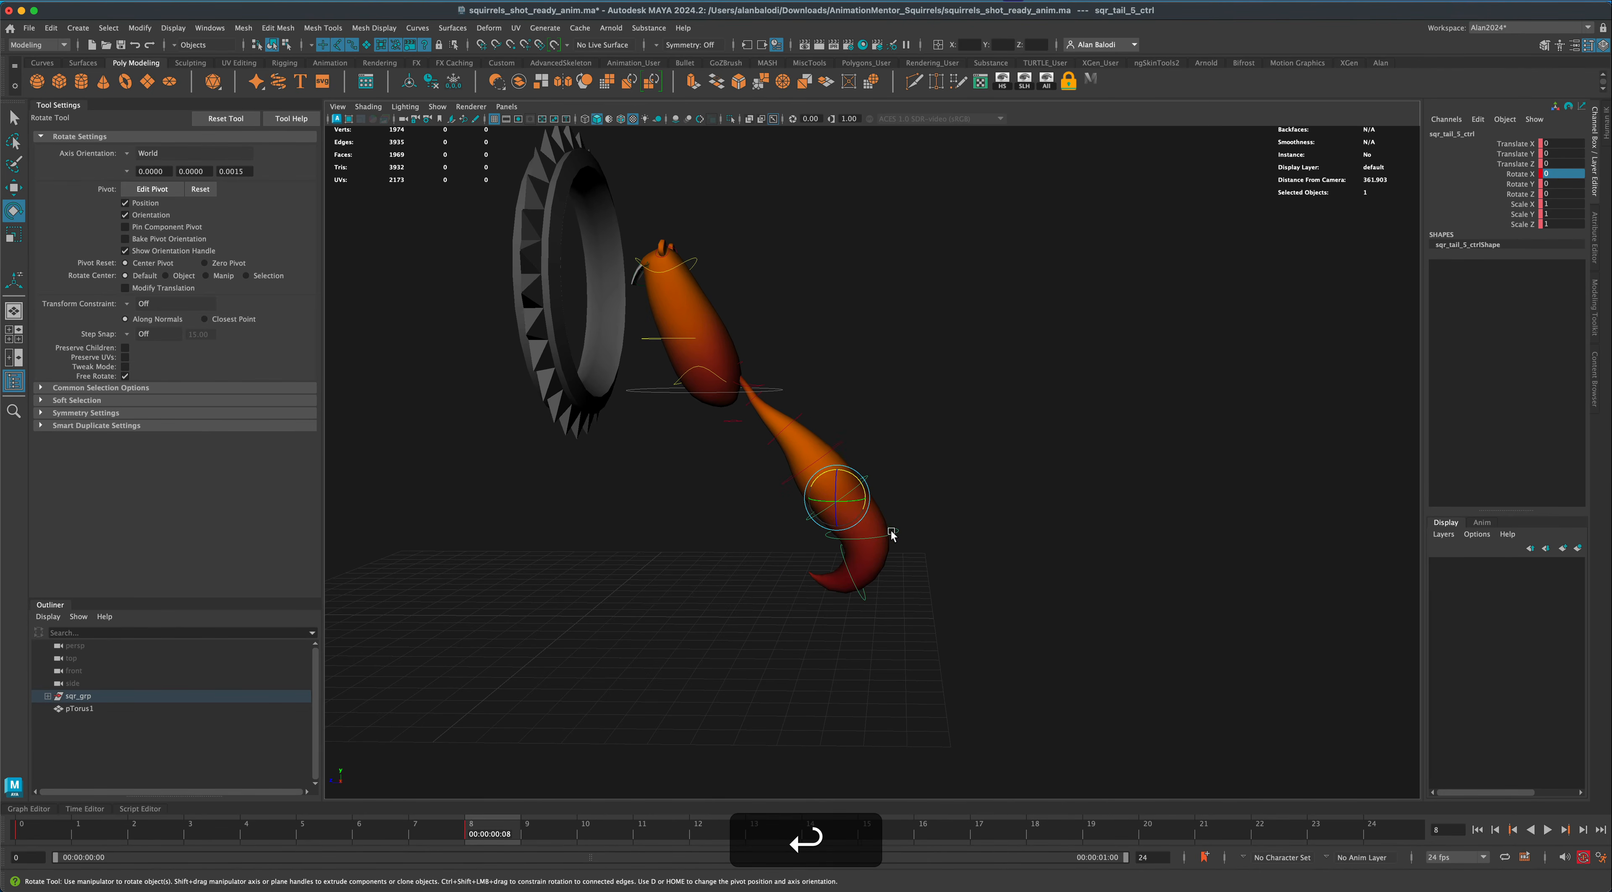
Straighten the tail tip at frame 8 by setting Rotate X to 0 on the sixth and seventh tail controls.
click(954, 483)
click(894, 531)
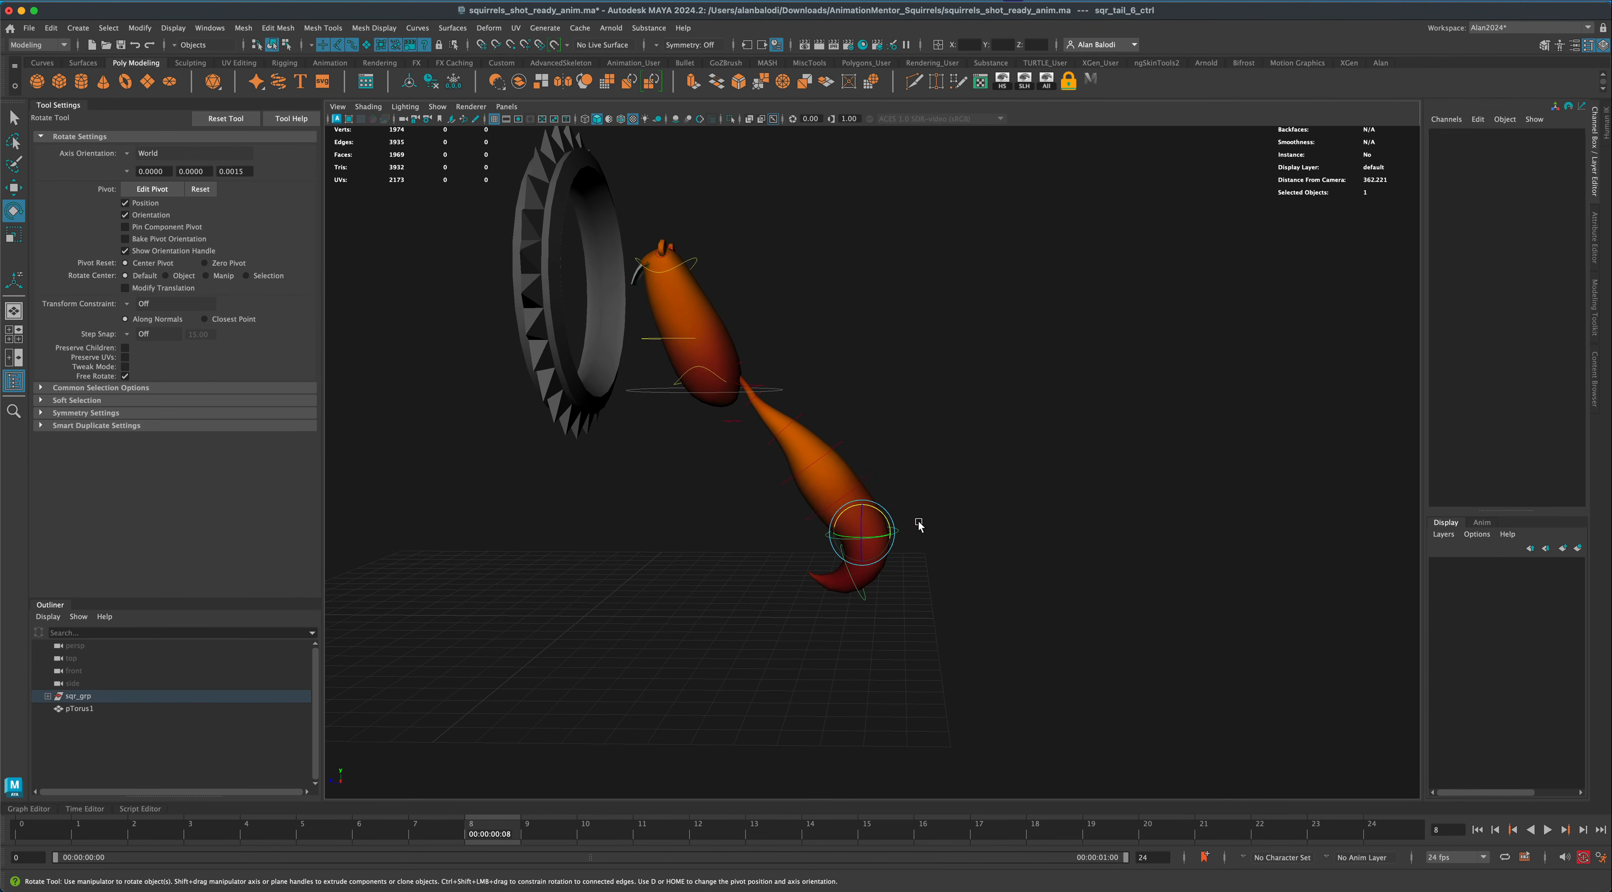
click(1572, 174)
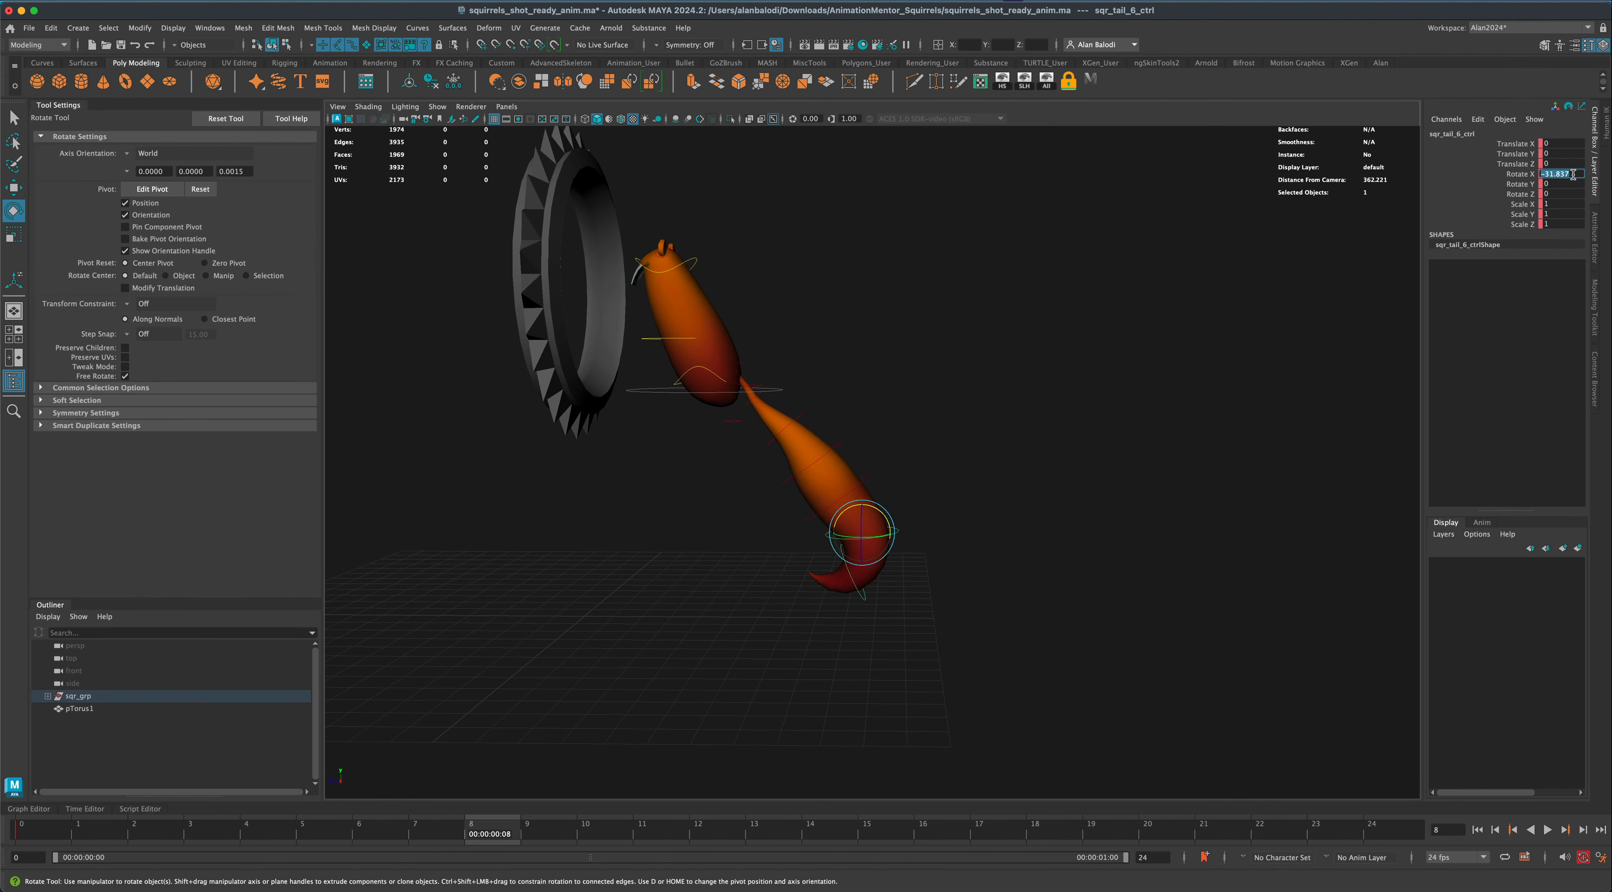
text(0)
key(Return)
click(910, 566)
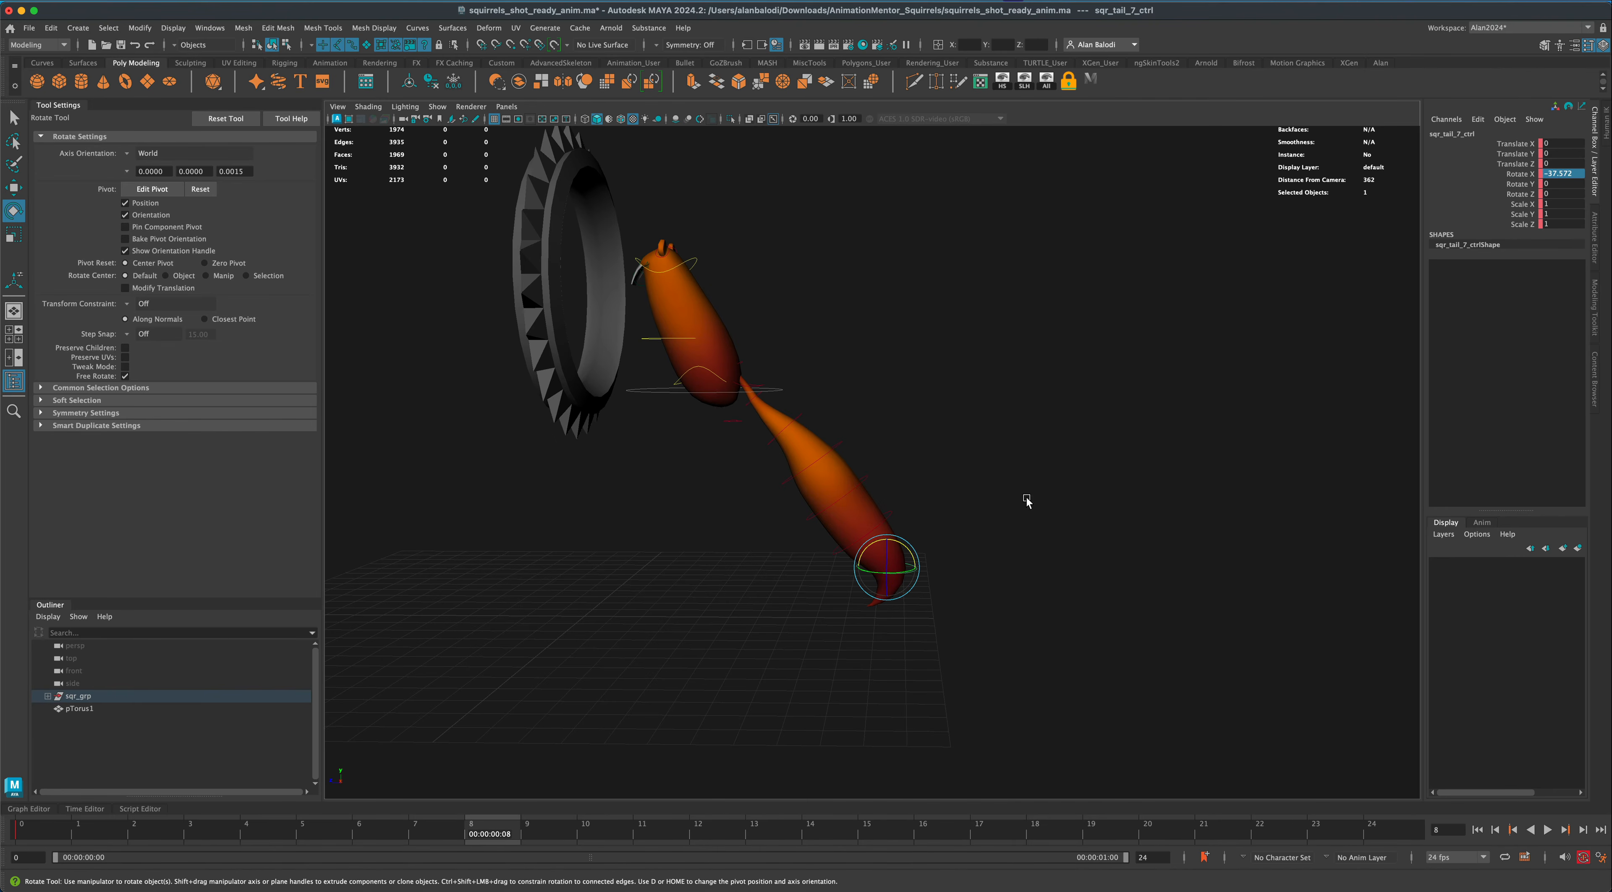
click(1571, 174)
text(0)
key(Return)
Select all seven tail controls and key the straightened tail pose at frame 8.
key(q)
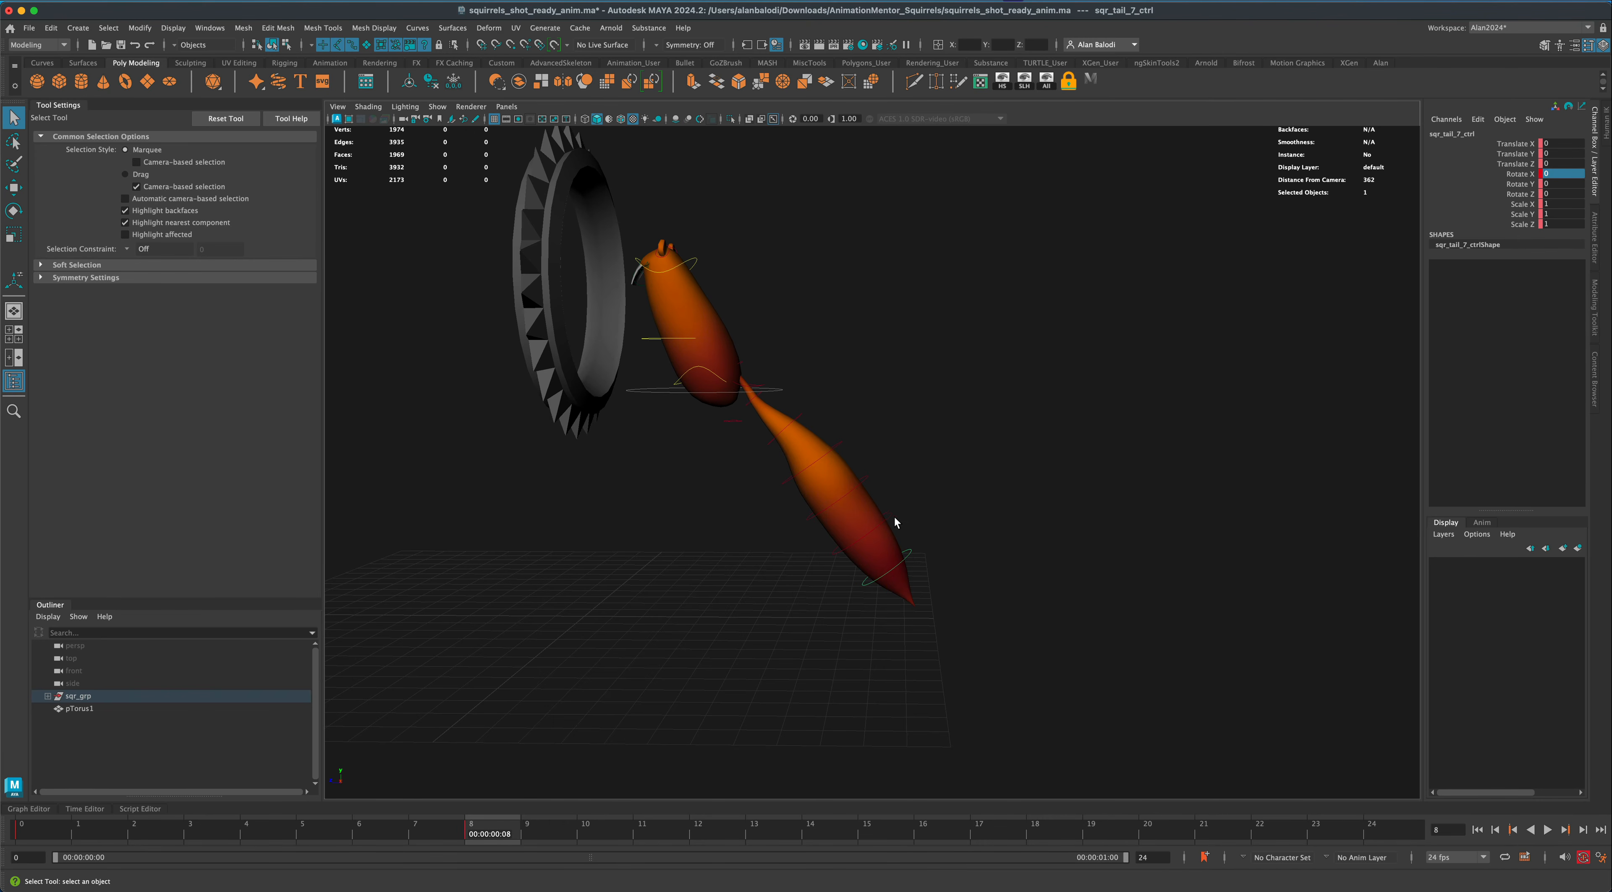
shift+click(890, 517)
shift+click(862, 482)
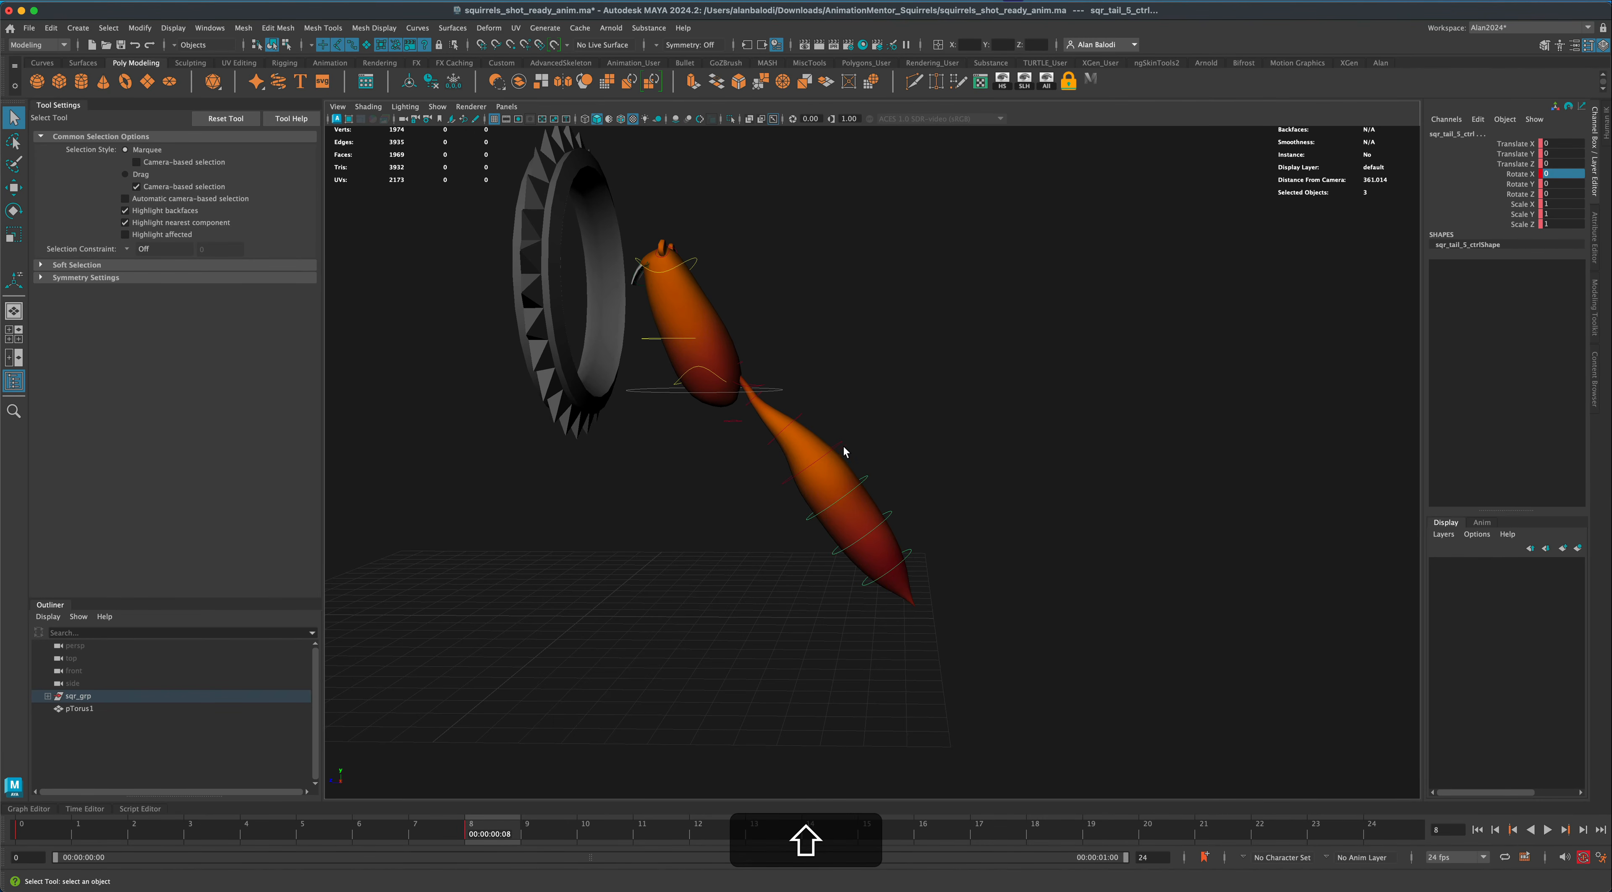
shift+click(839, 449)
shift+click(767, 414)
shift+click(754, 399)
shift+click(759, 389)
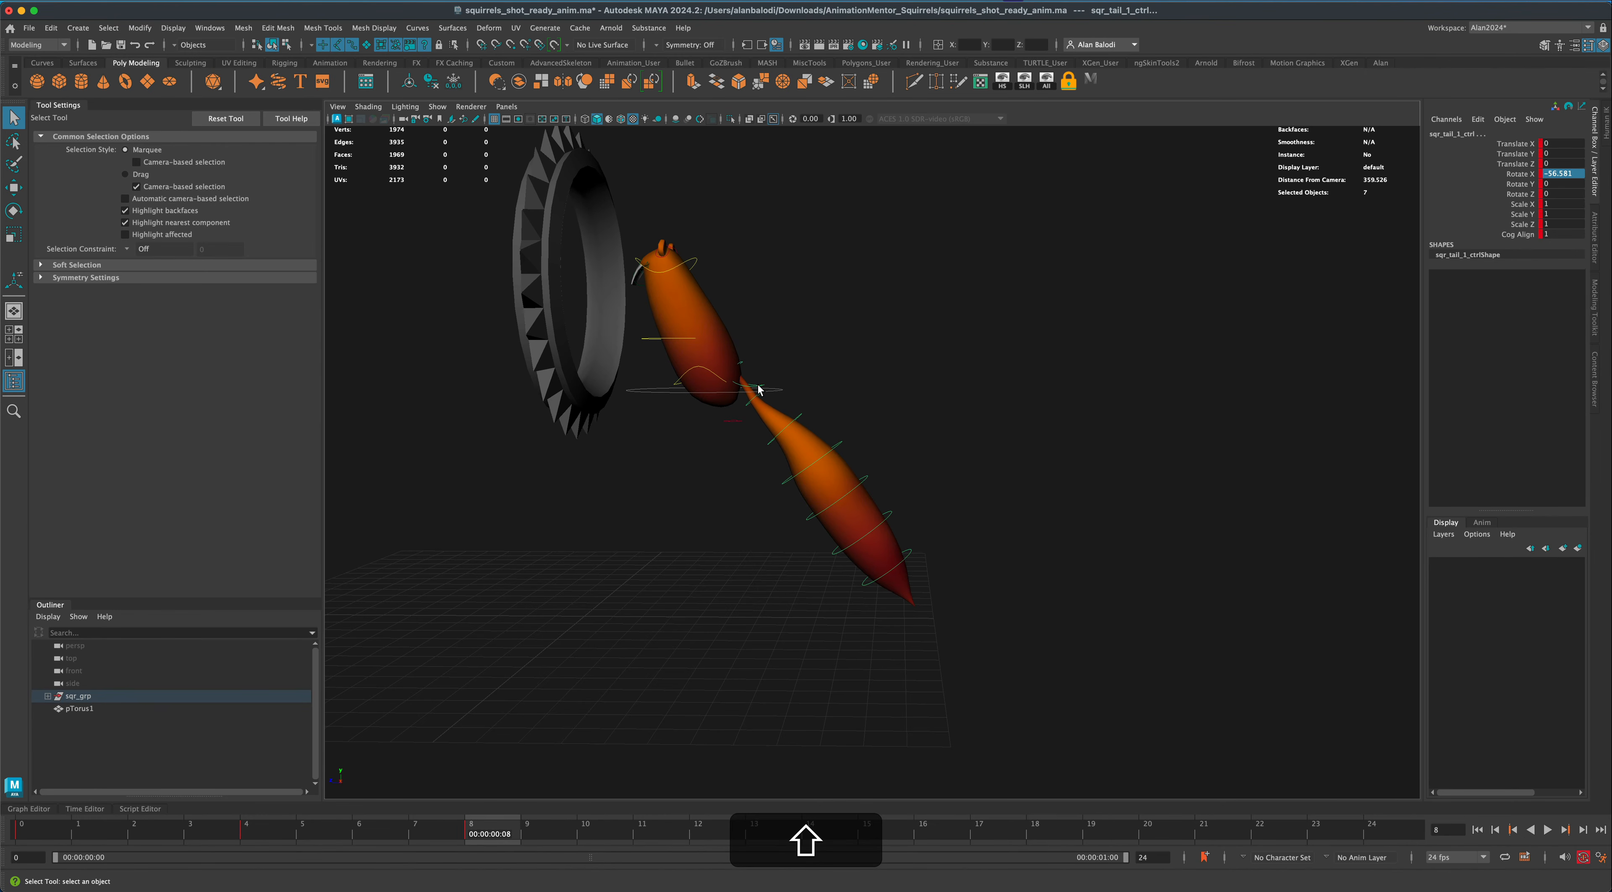
key(s)
Review the tail motion between frames 8 and 4, return to frame 0 and select the hierarchy below the second tail control.
drag(487, 833, 245, 841)
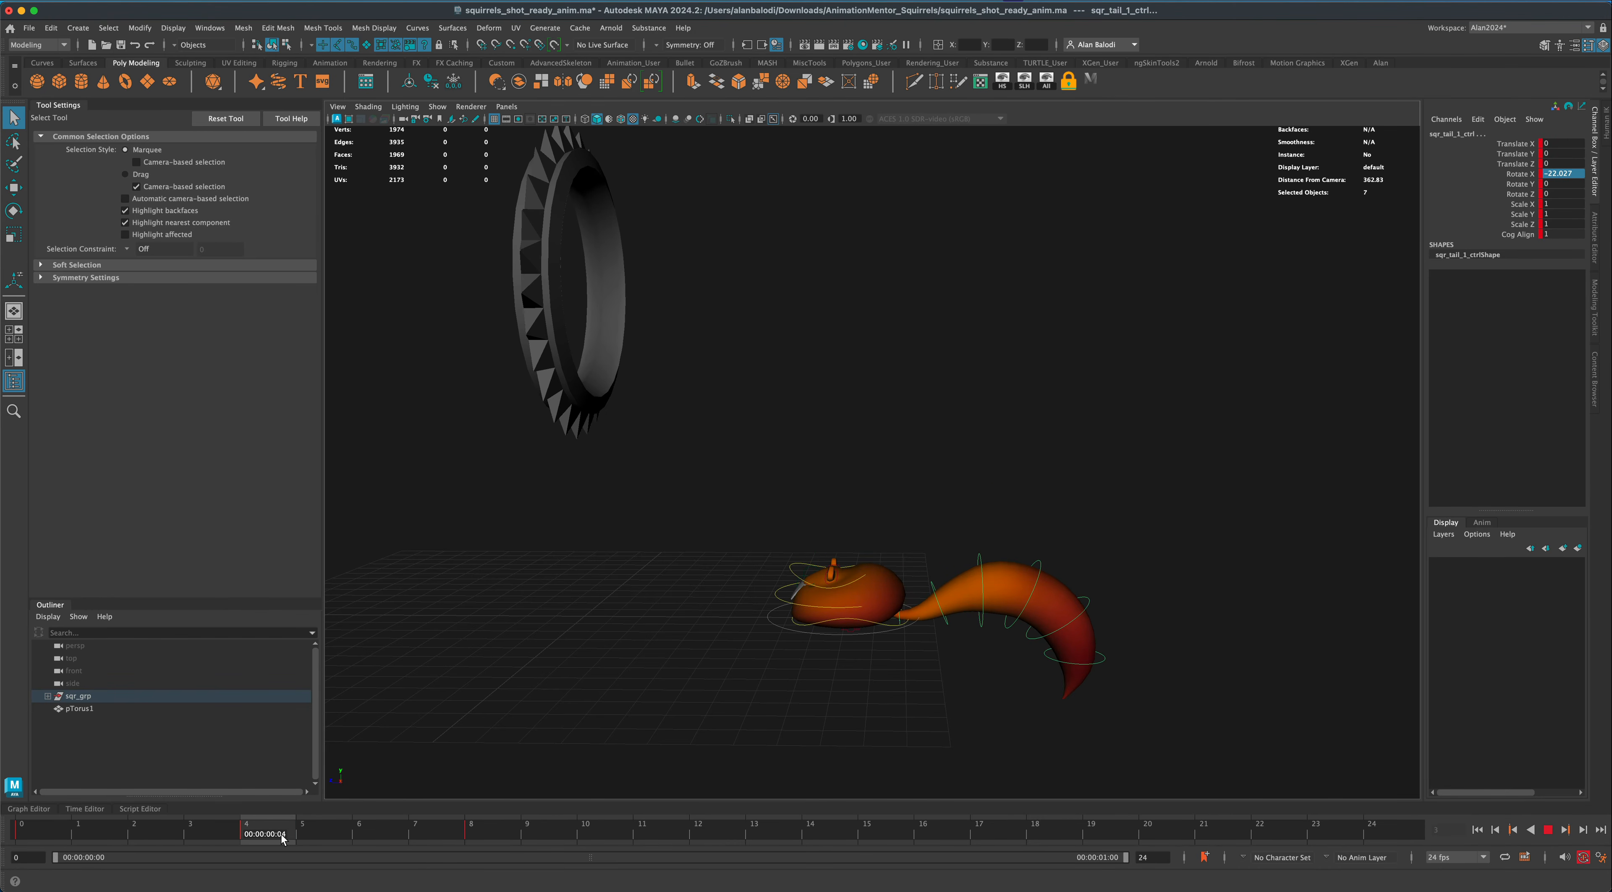
drag(296, 839, 472, 839)
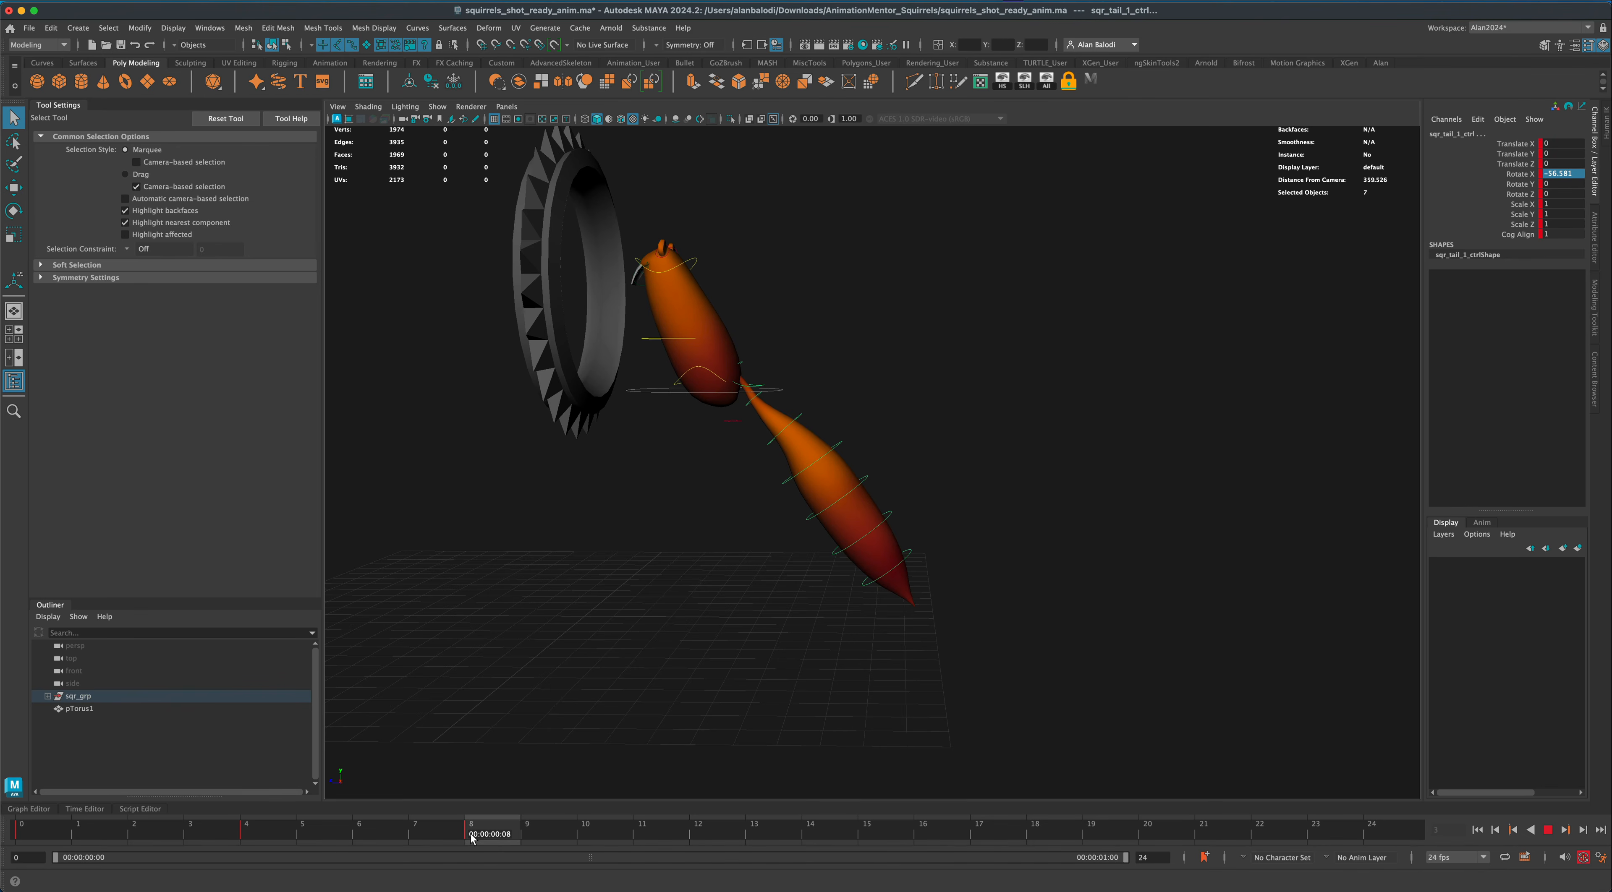
drag(469, 839, 41, 840)
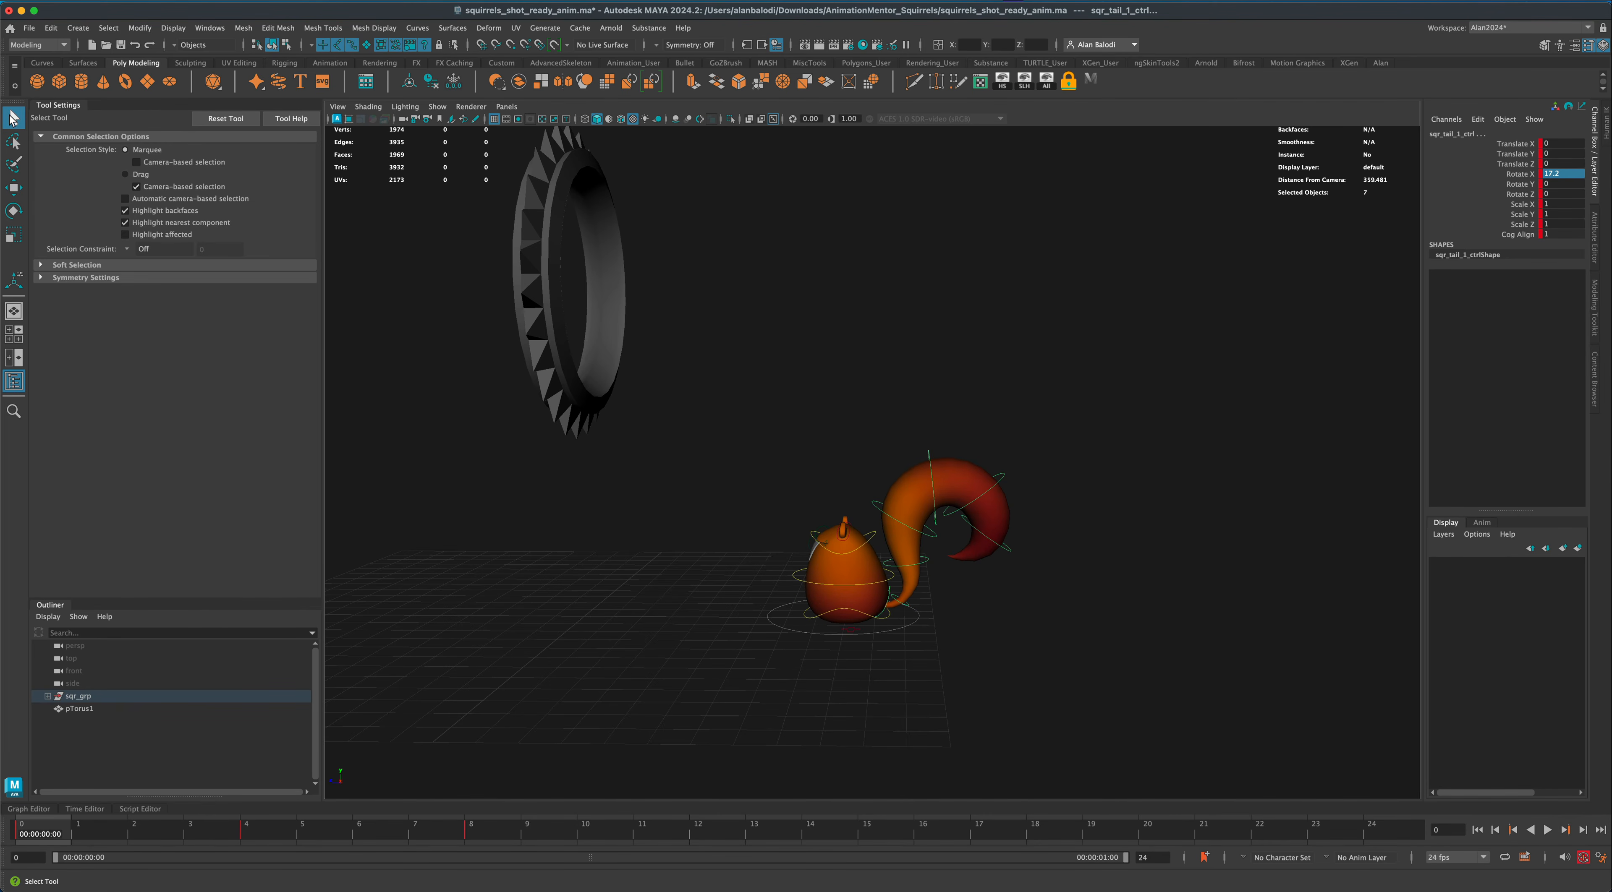
click(957, 619)
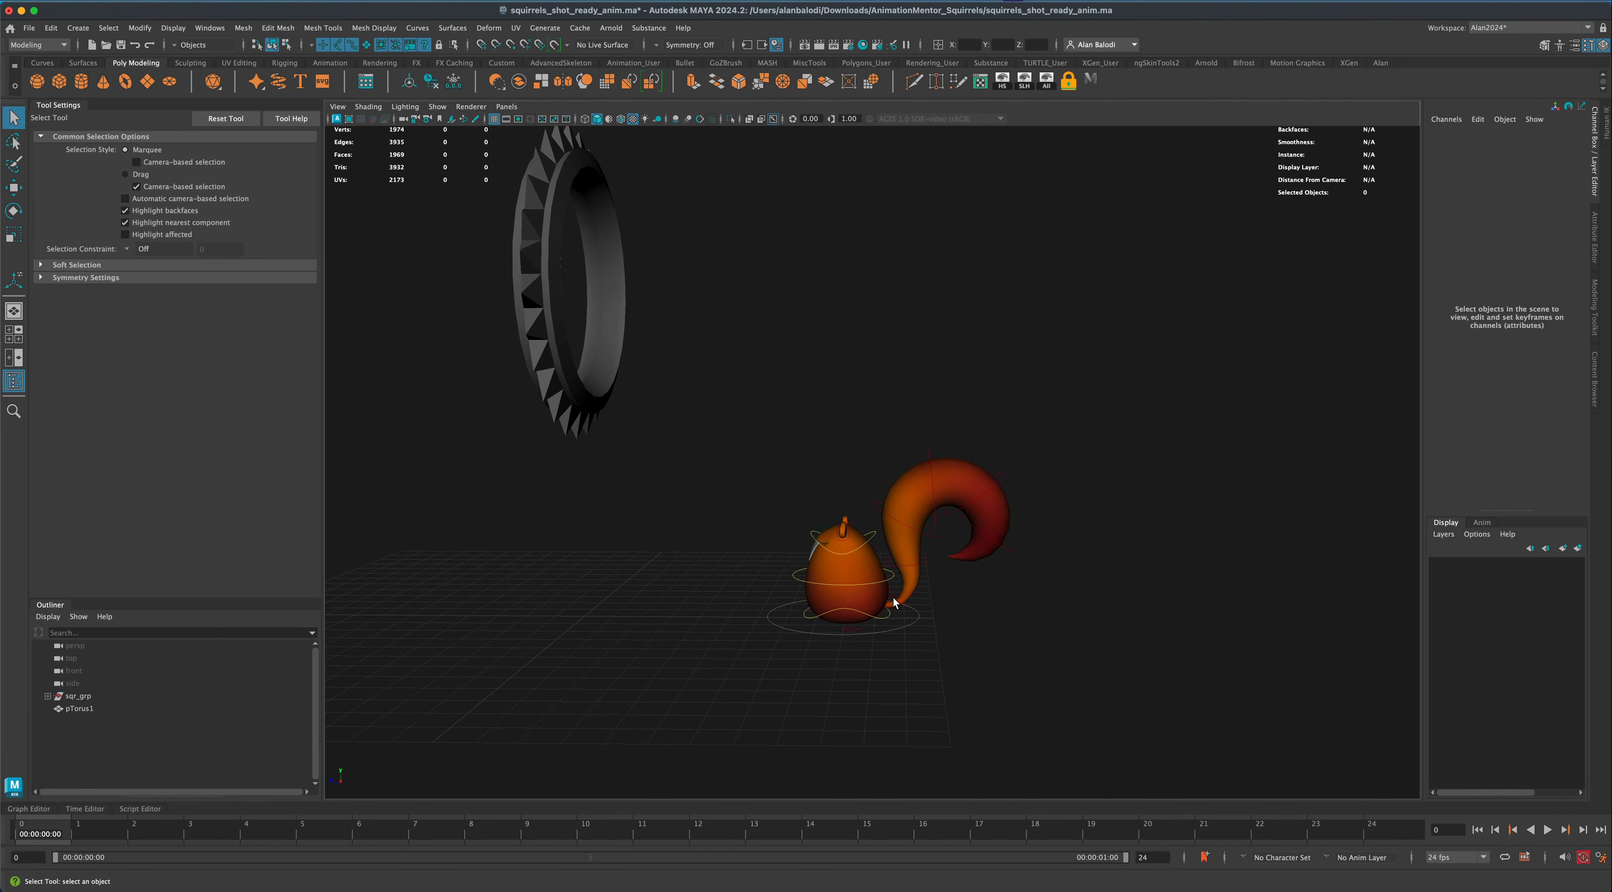
click(907, 612)
right_click(907, 612)
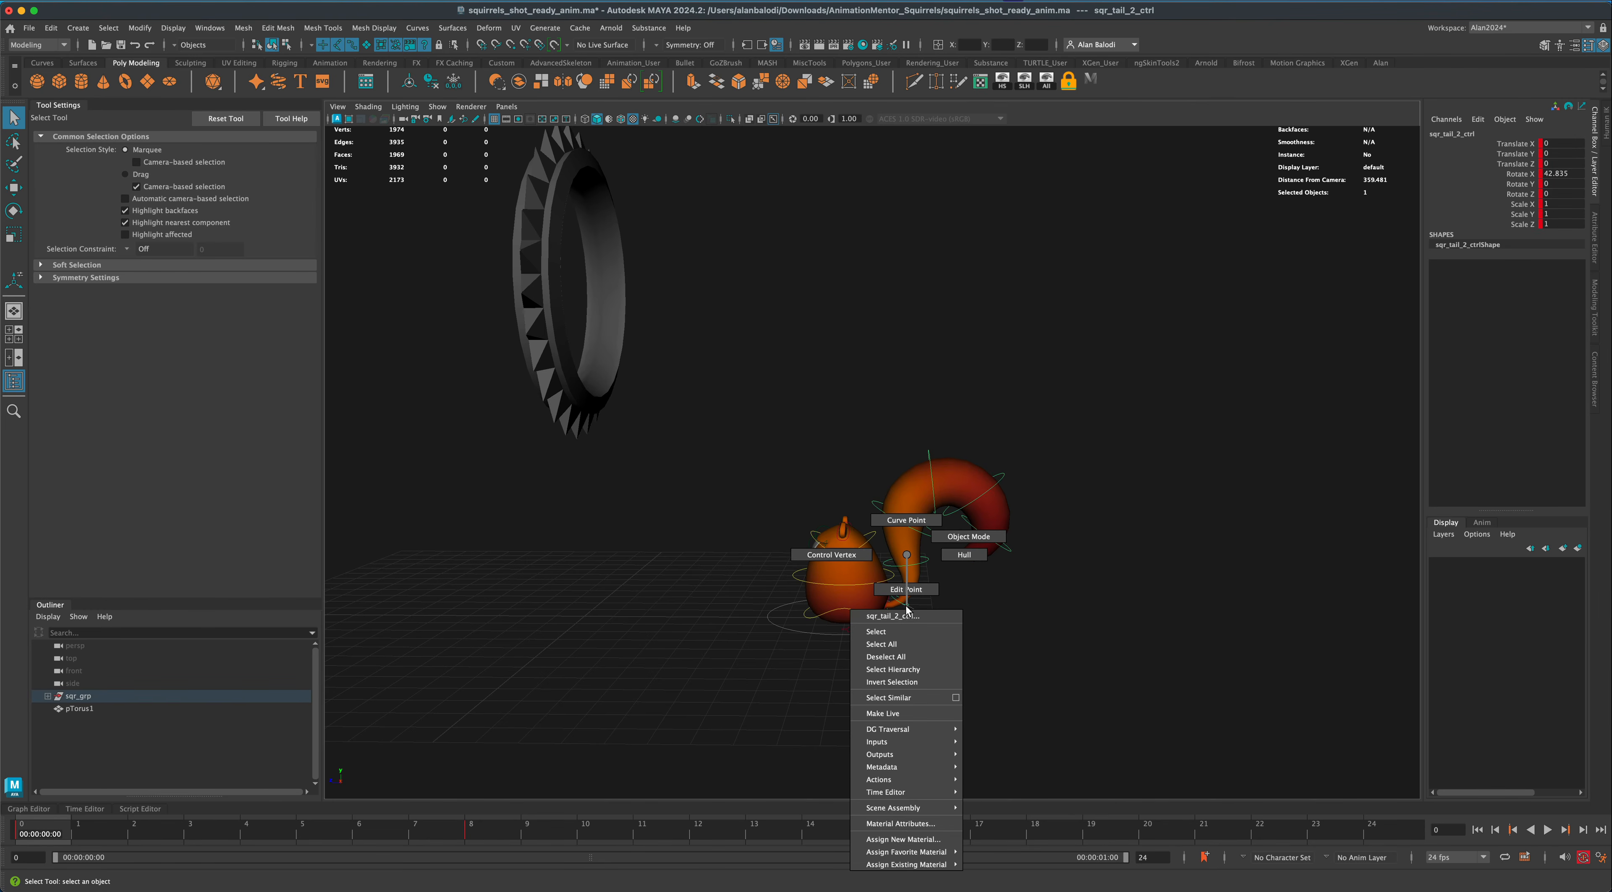
click(909, 671)
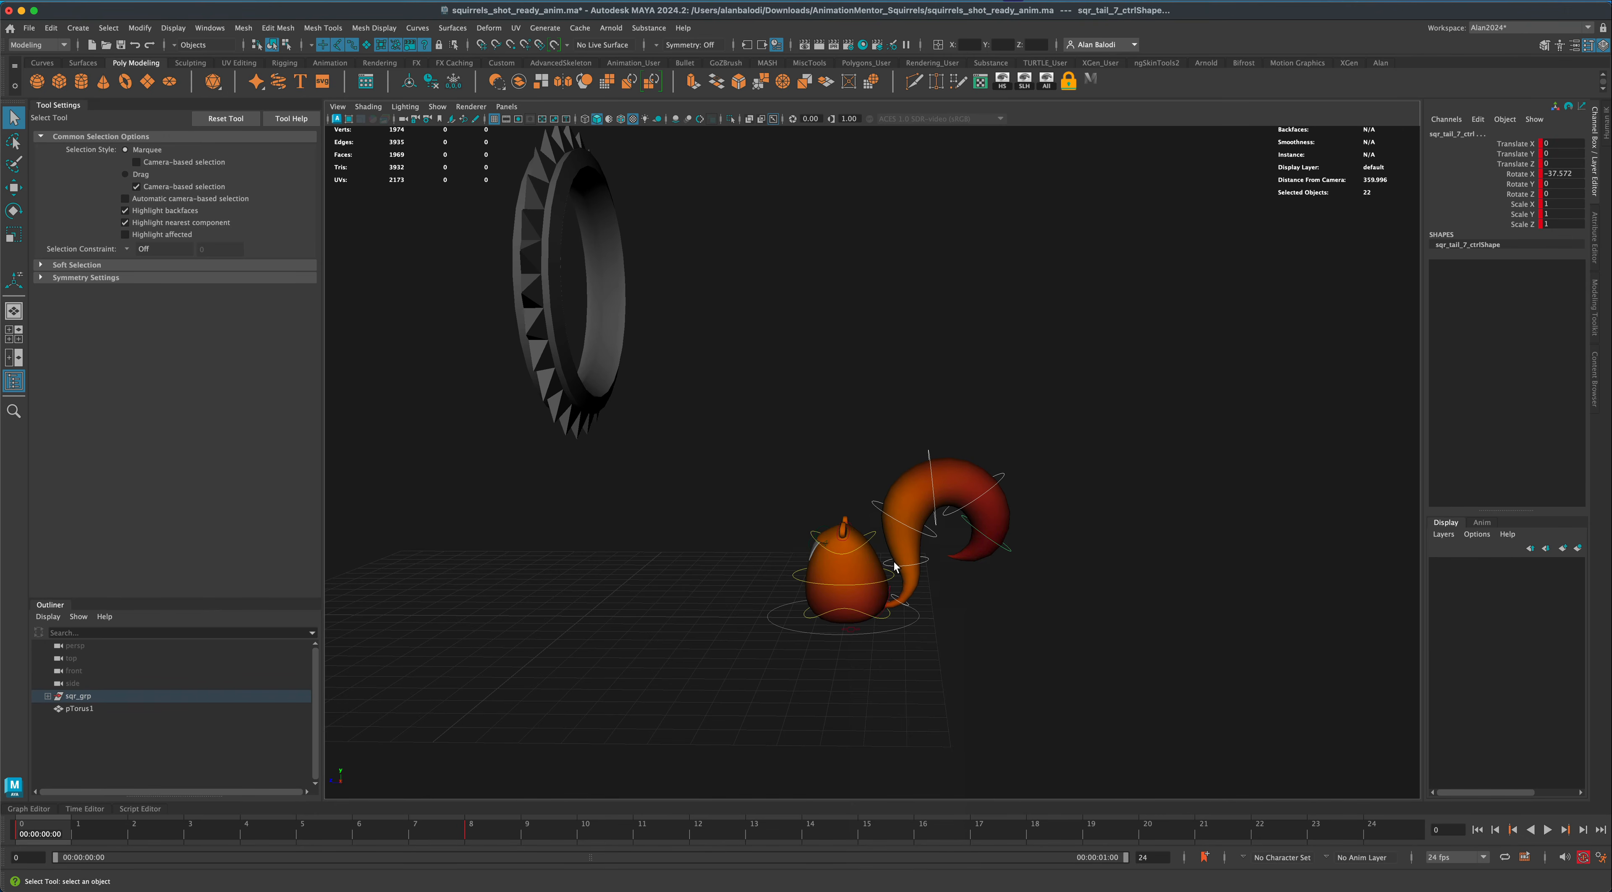
Copy the selected tail controls' keys at frame 0 and paste them at frame 4.
right_click(26, 826)
click(63, 591)
drag(44, 825, 266, 834)
right_click(267, 833)
mouse_move(375, 604)
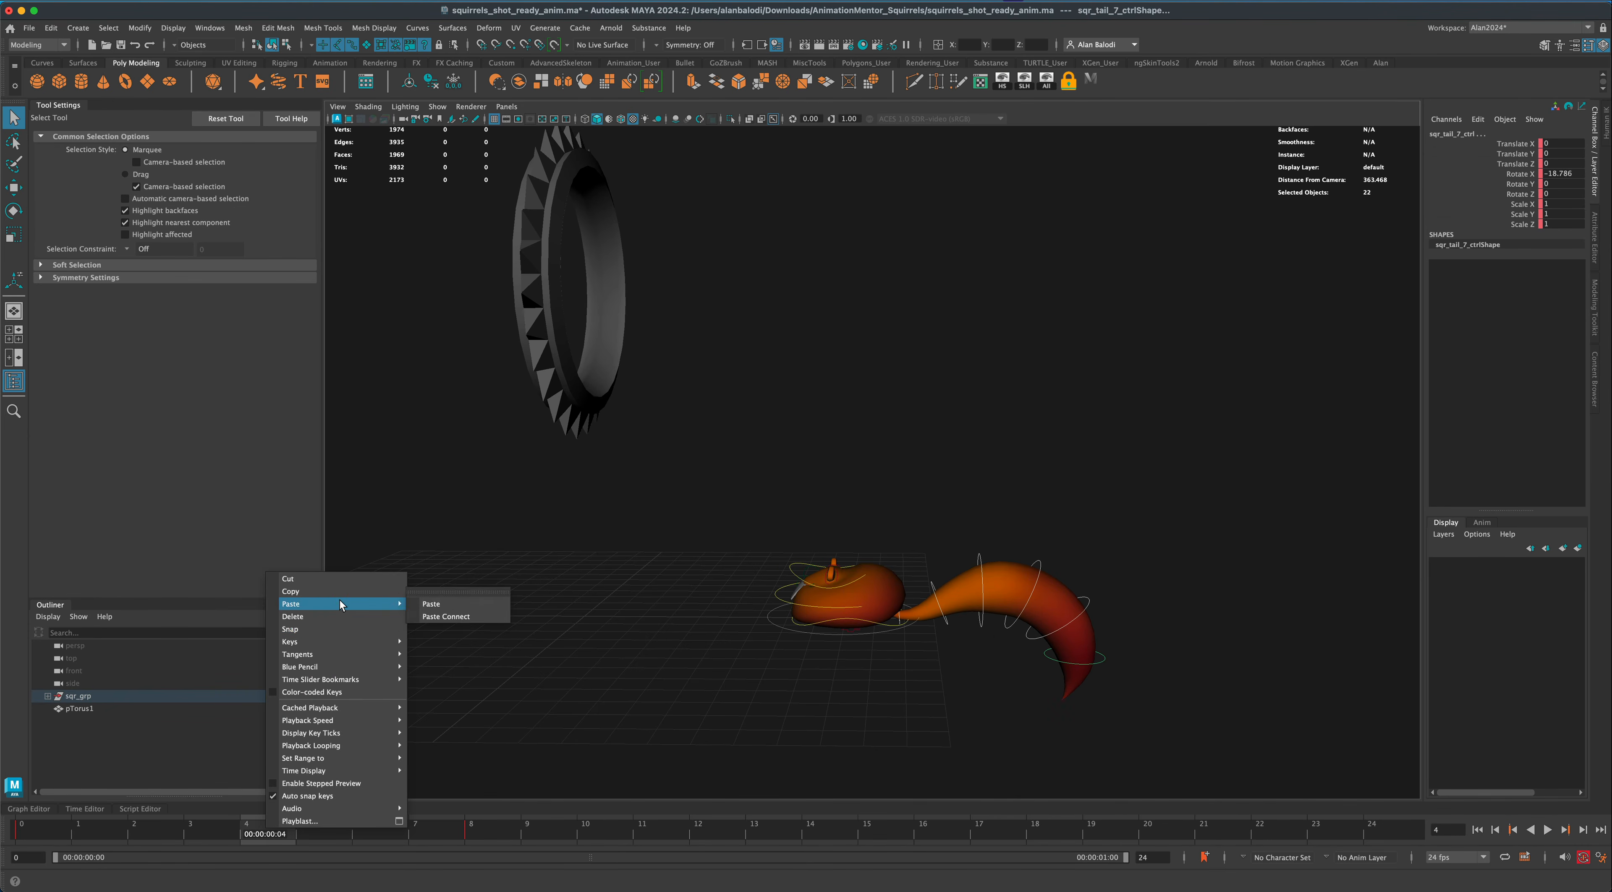
click(432, 604)
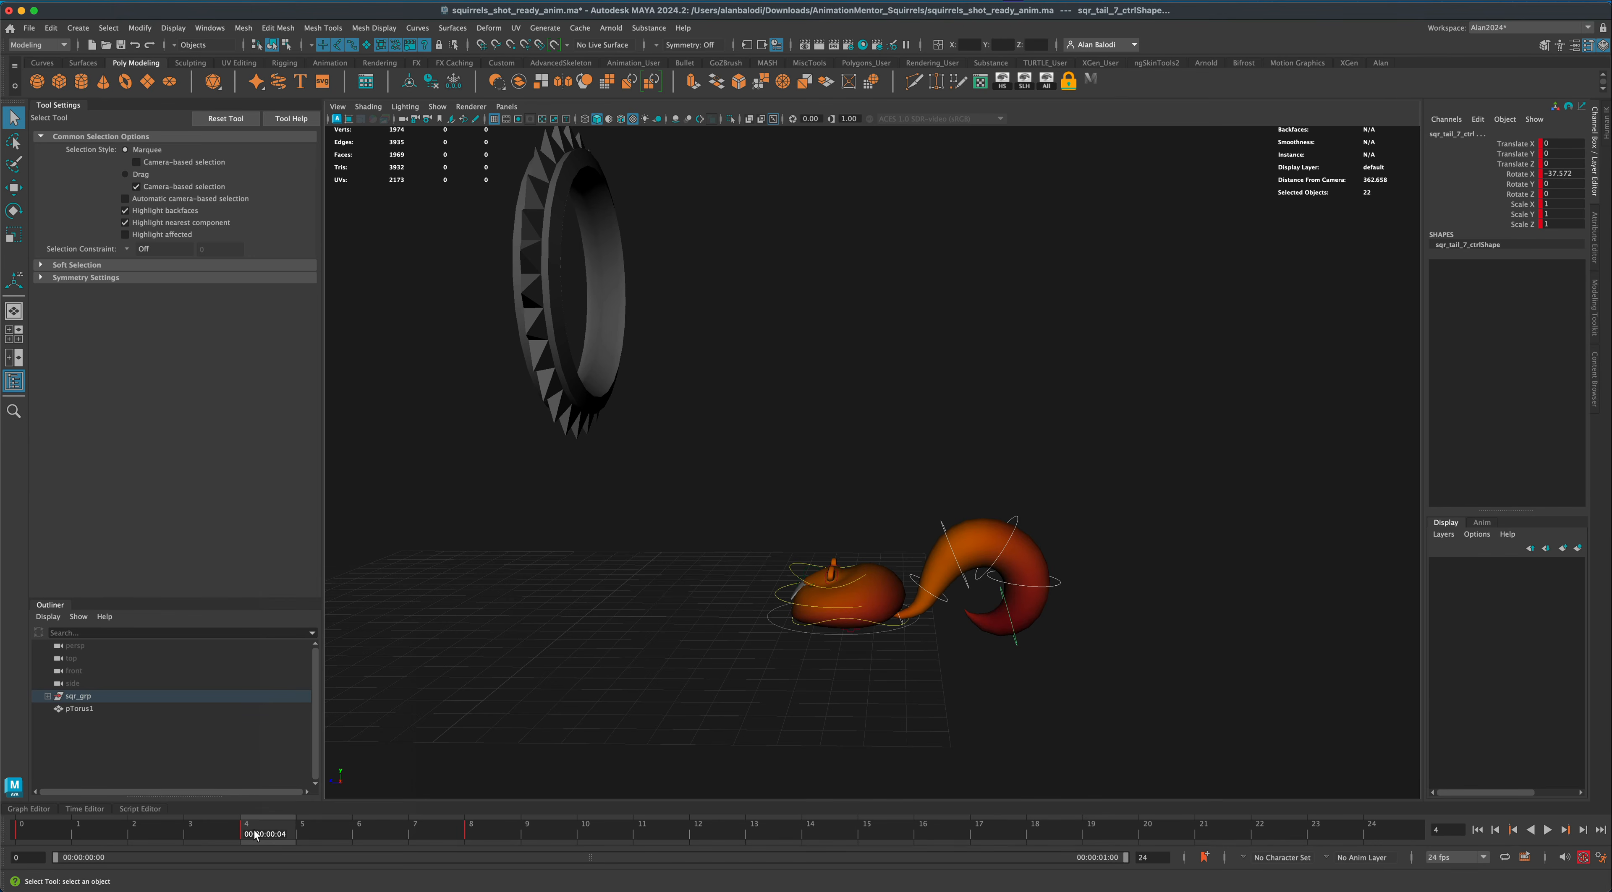
Paste the copied curled tail keys at frame 11 and raise the first tail control to Rotate X of about 3.3.
drag(255, 835, 676, 839)
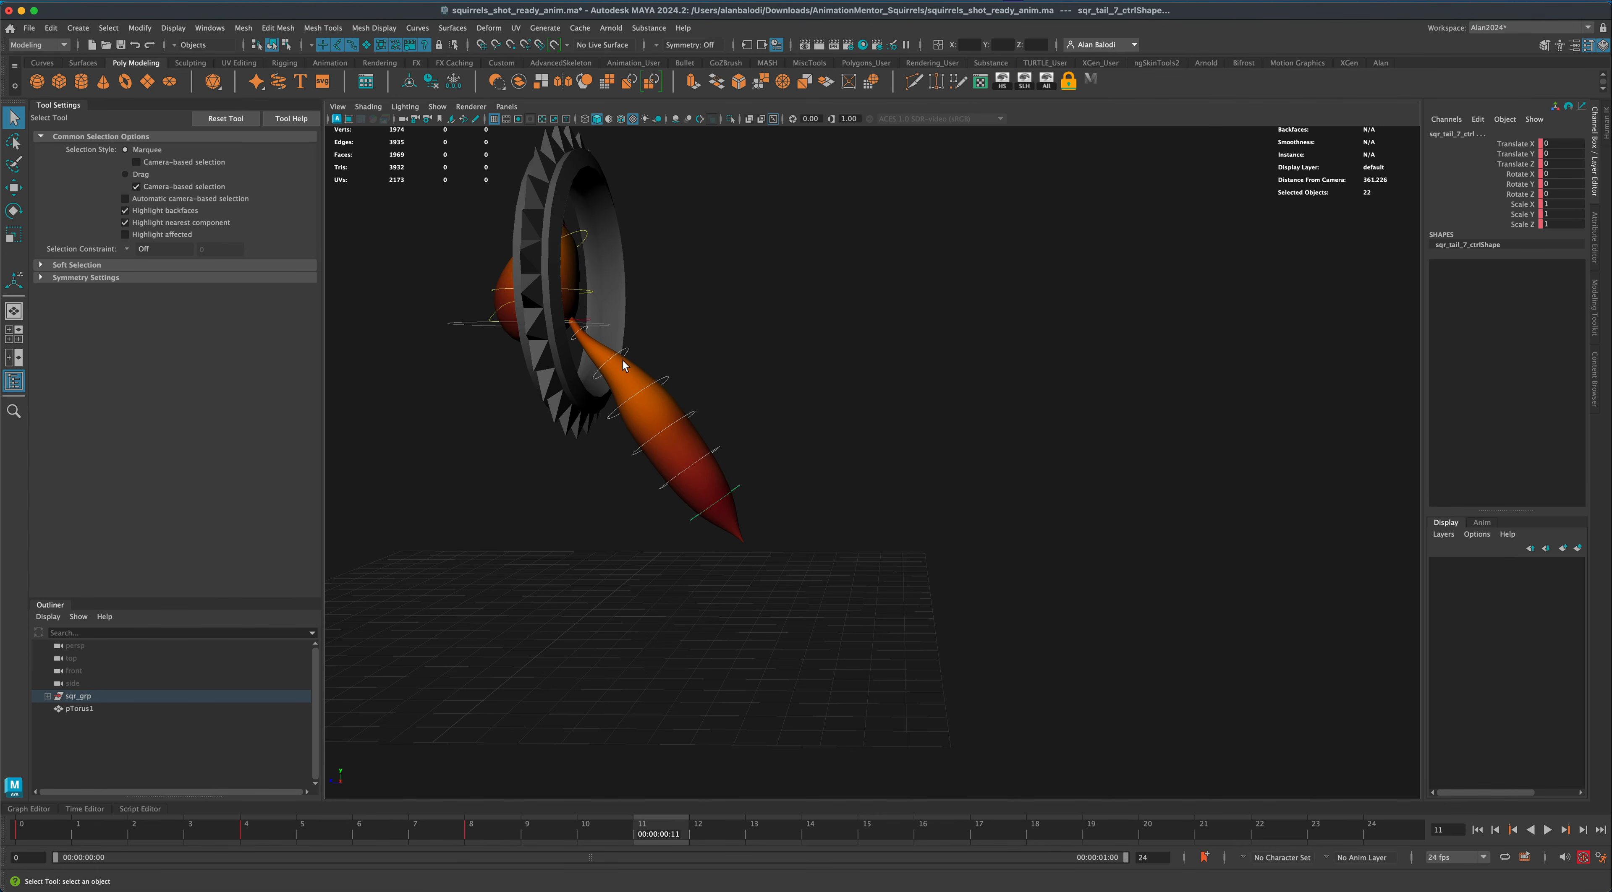
right_click(657, 831)
mouse_move(761, 603)
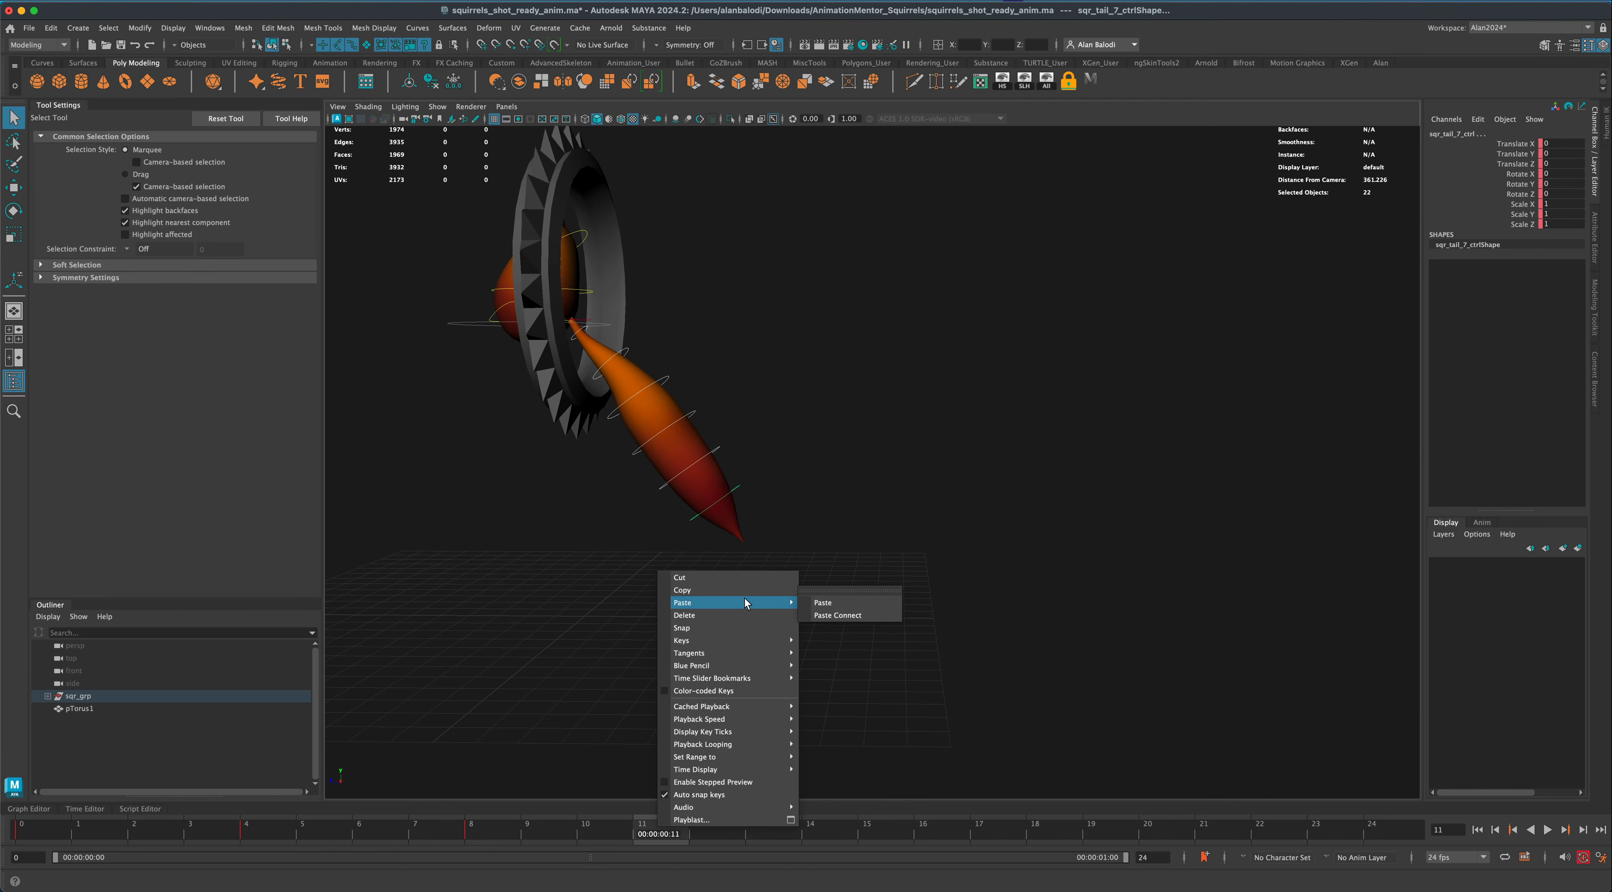
click(833, 603)
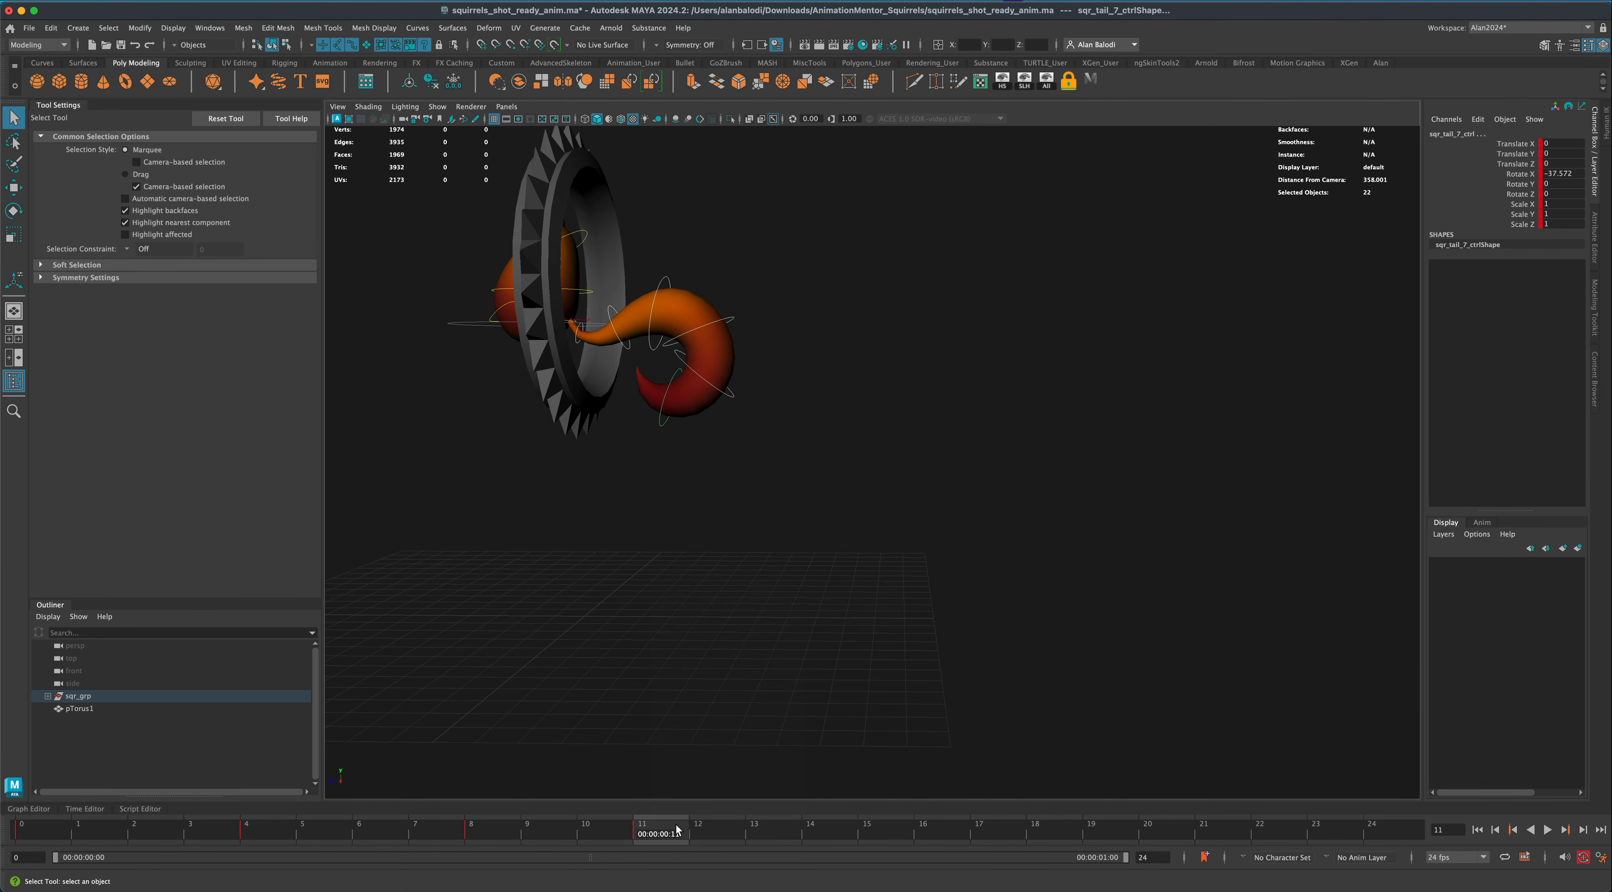
drag(657, 834, 709, 834)
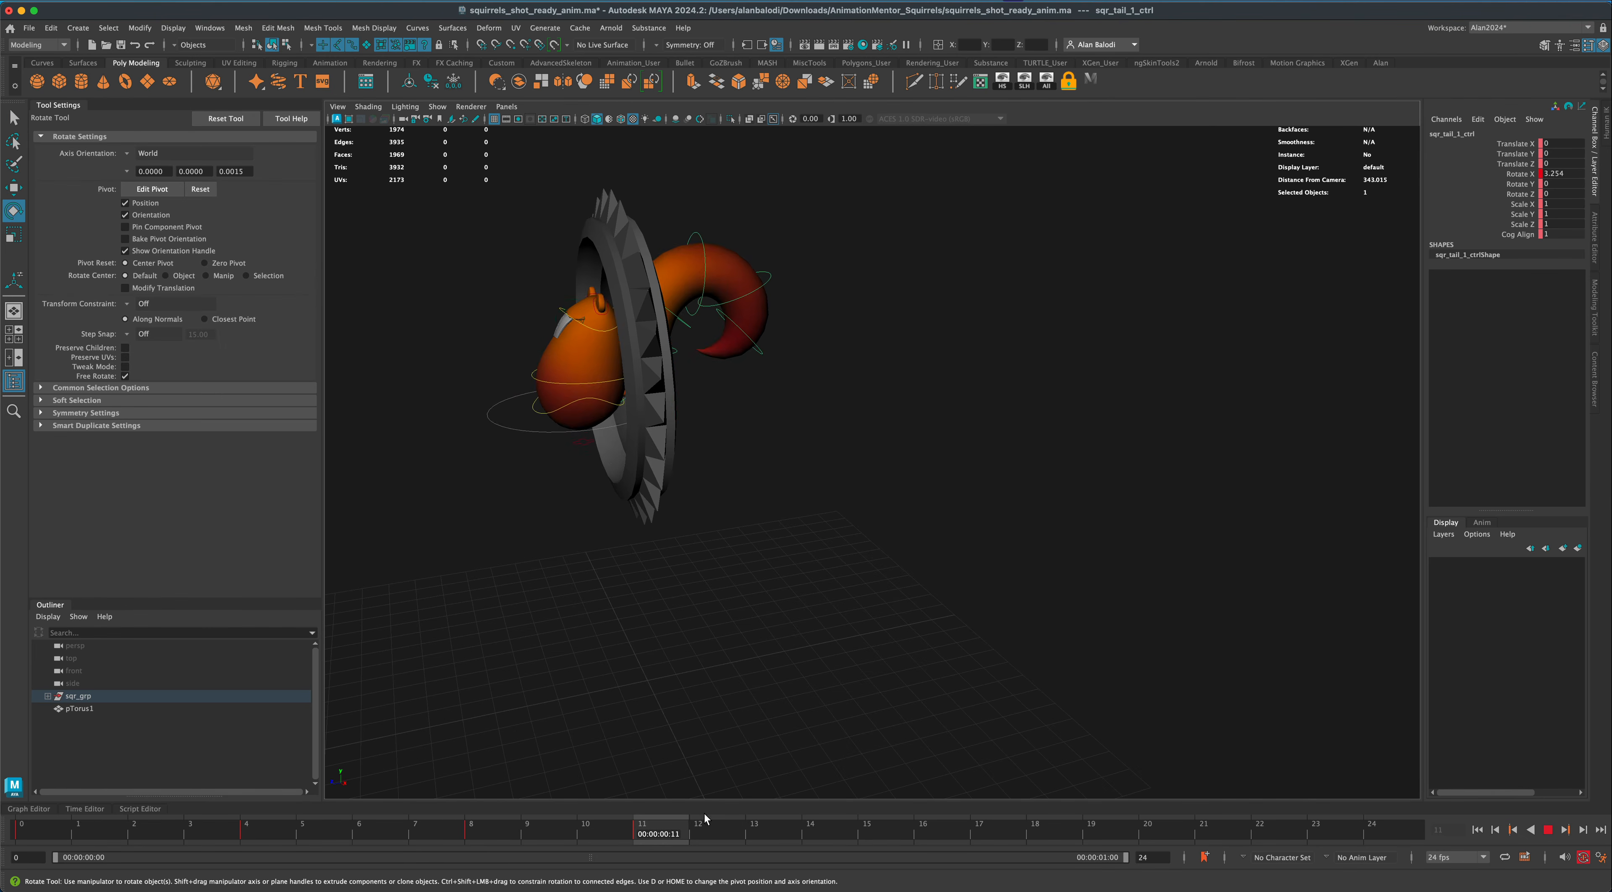
mouse_move(706, 819)
mouse_down()
mouse_move(754, 819)
mouse_move(38, 820)
mouse_up()
mouse_move(995, 626)
alt+mouse_down()
mouse_move(766, 664)
mouse_move(759, 634)
mouse_move(644, 568)
alt+mouse_up()
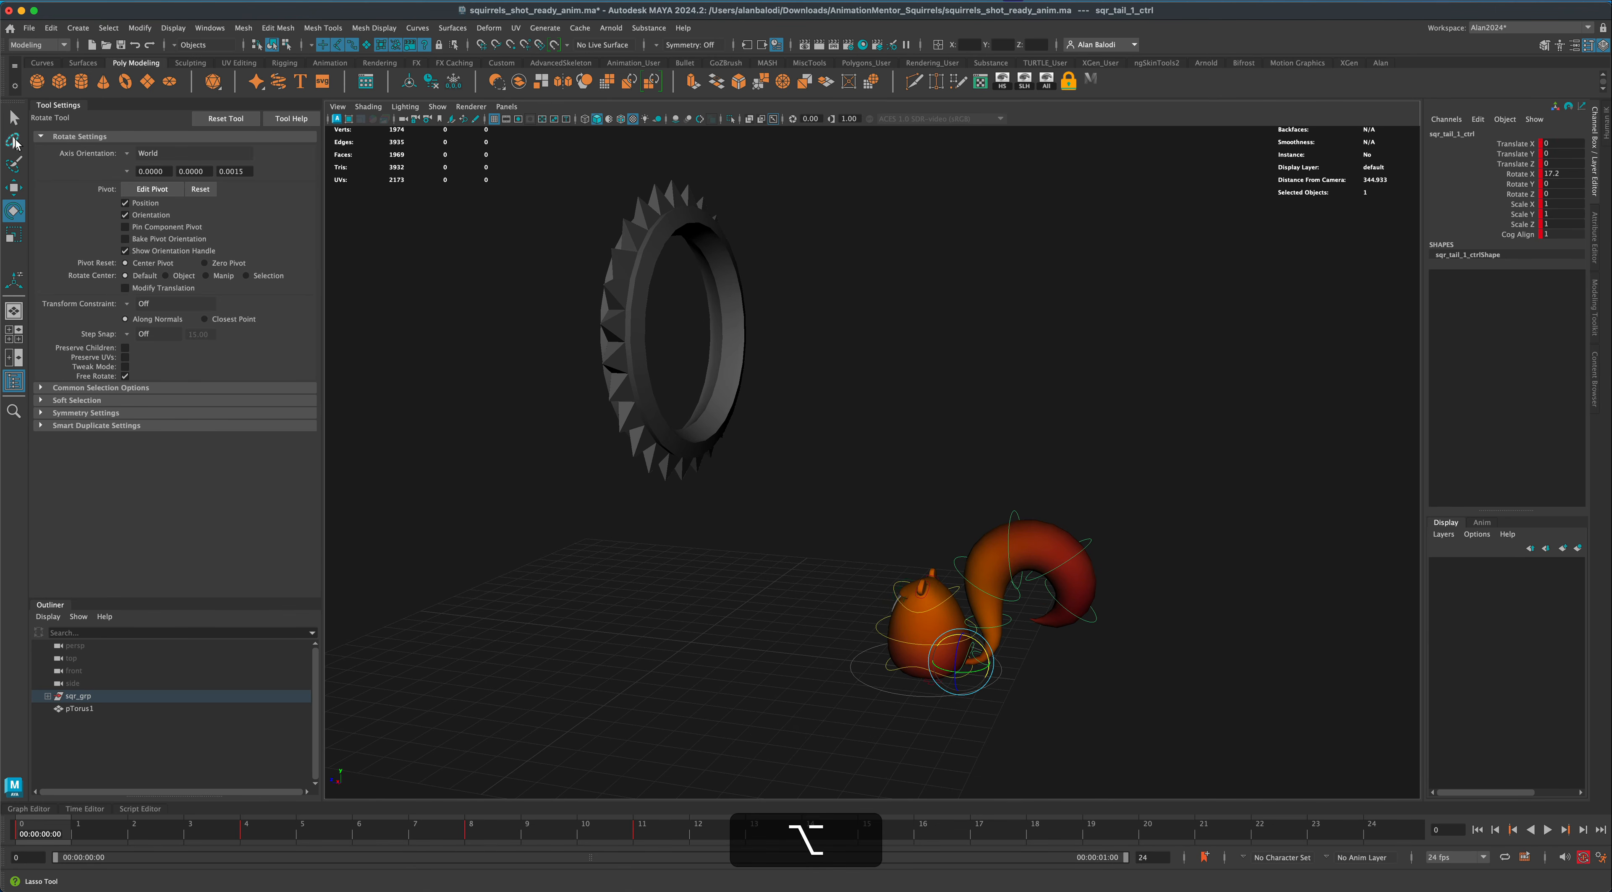
Review the jump to frame 7 and rotate the tail base control there to a Rotate X of about -64.7.
click(14, 118)
alt+drag(532, 439, 229, 771)
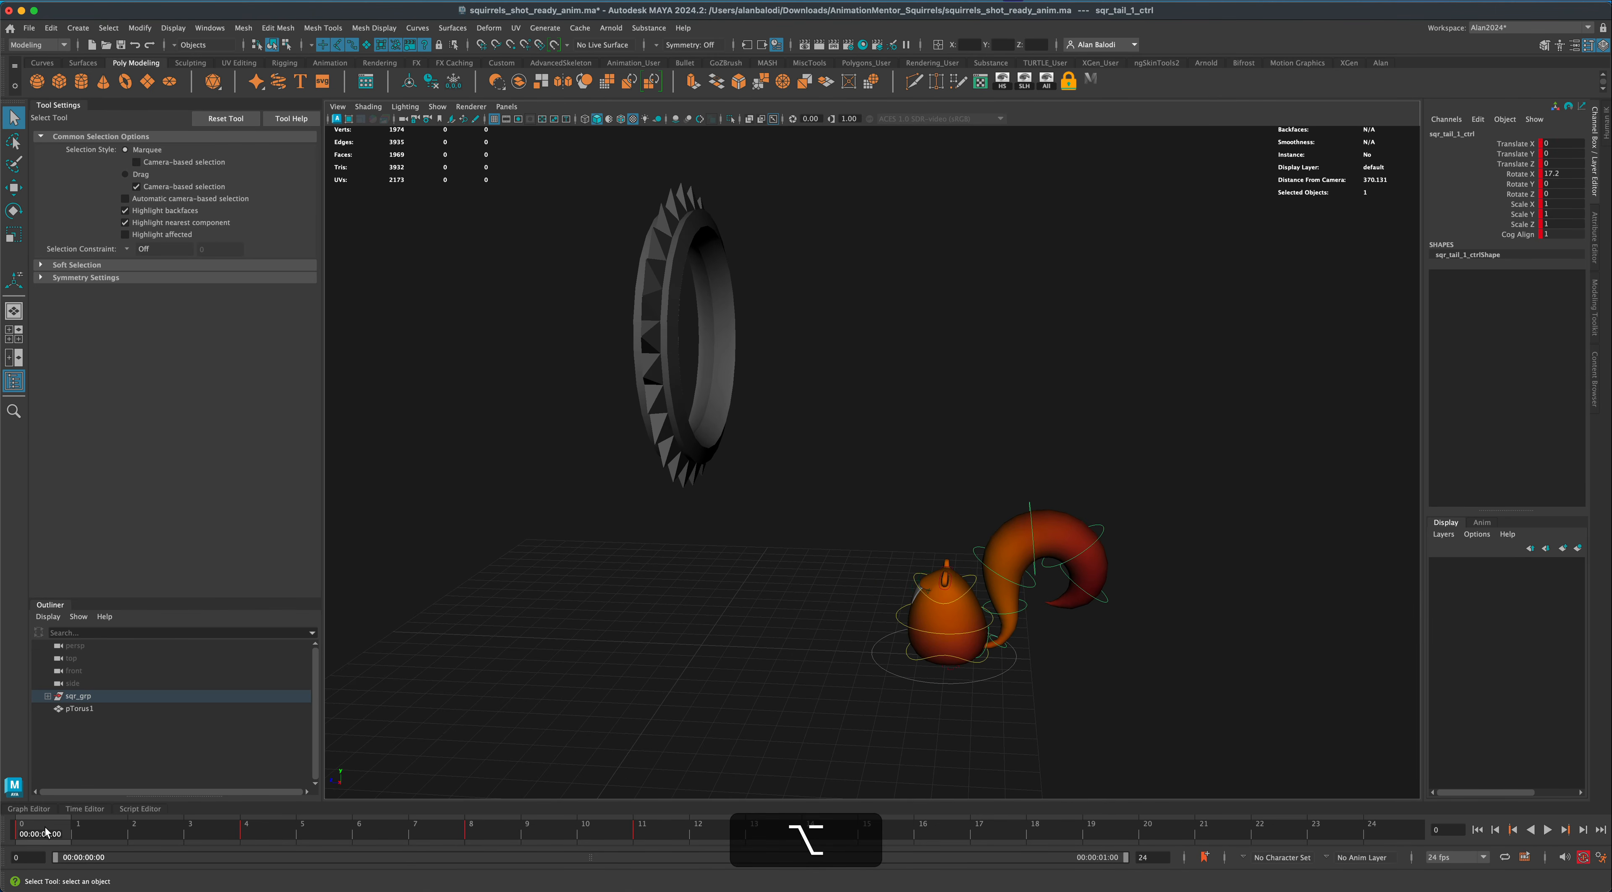
key(alt+v)
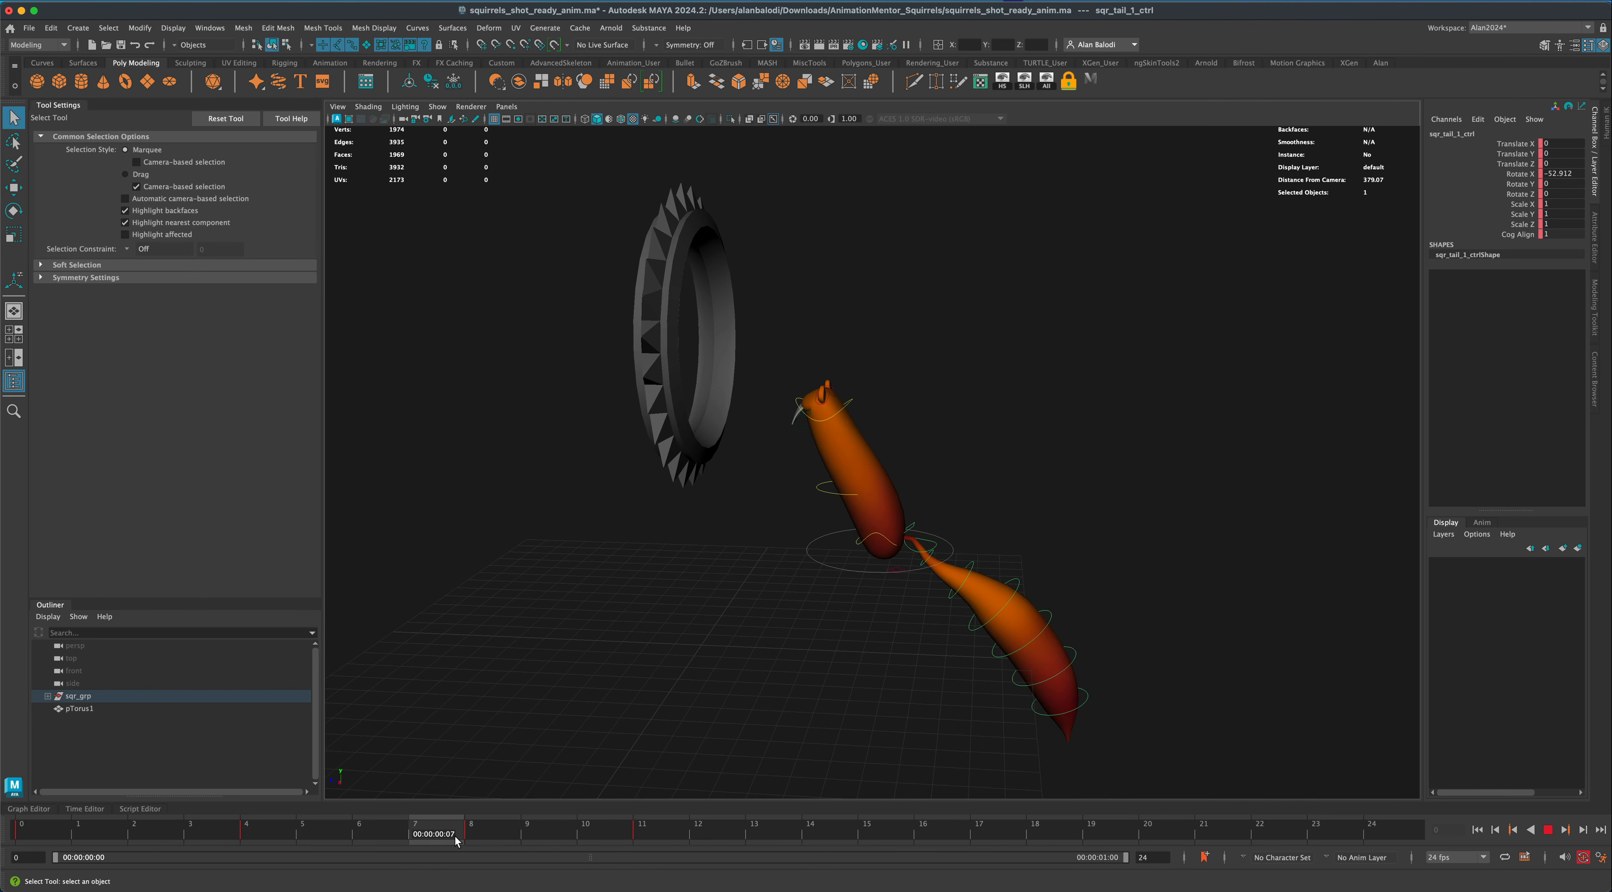
click(918, 603)
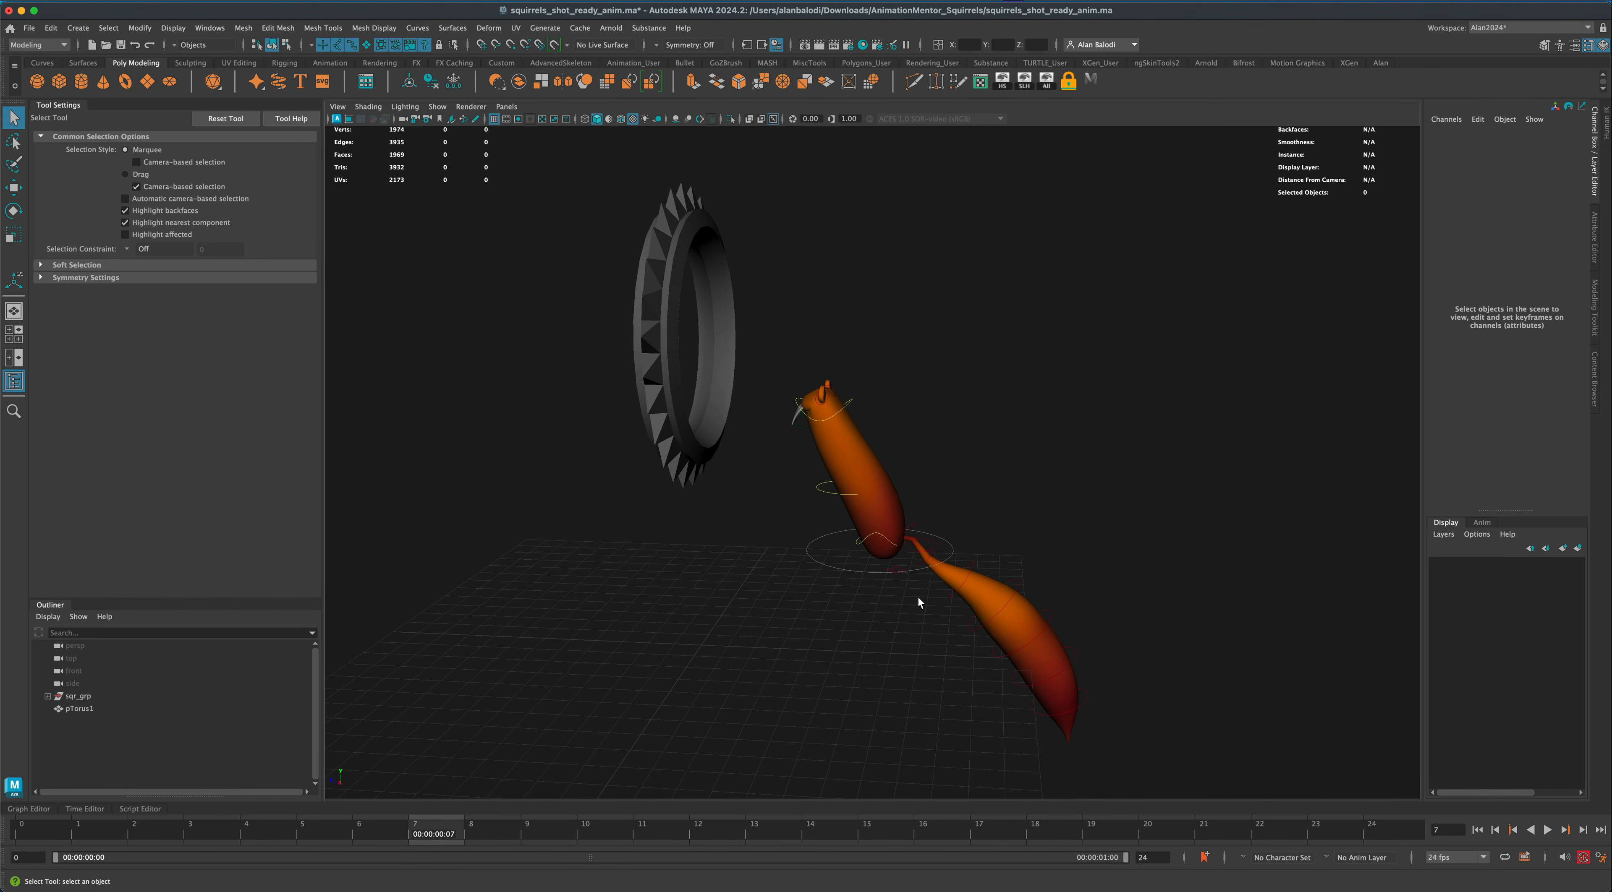
alt+drag(934, 641, 897, 567)
click(907, 563)
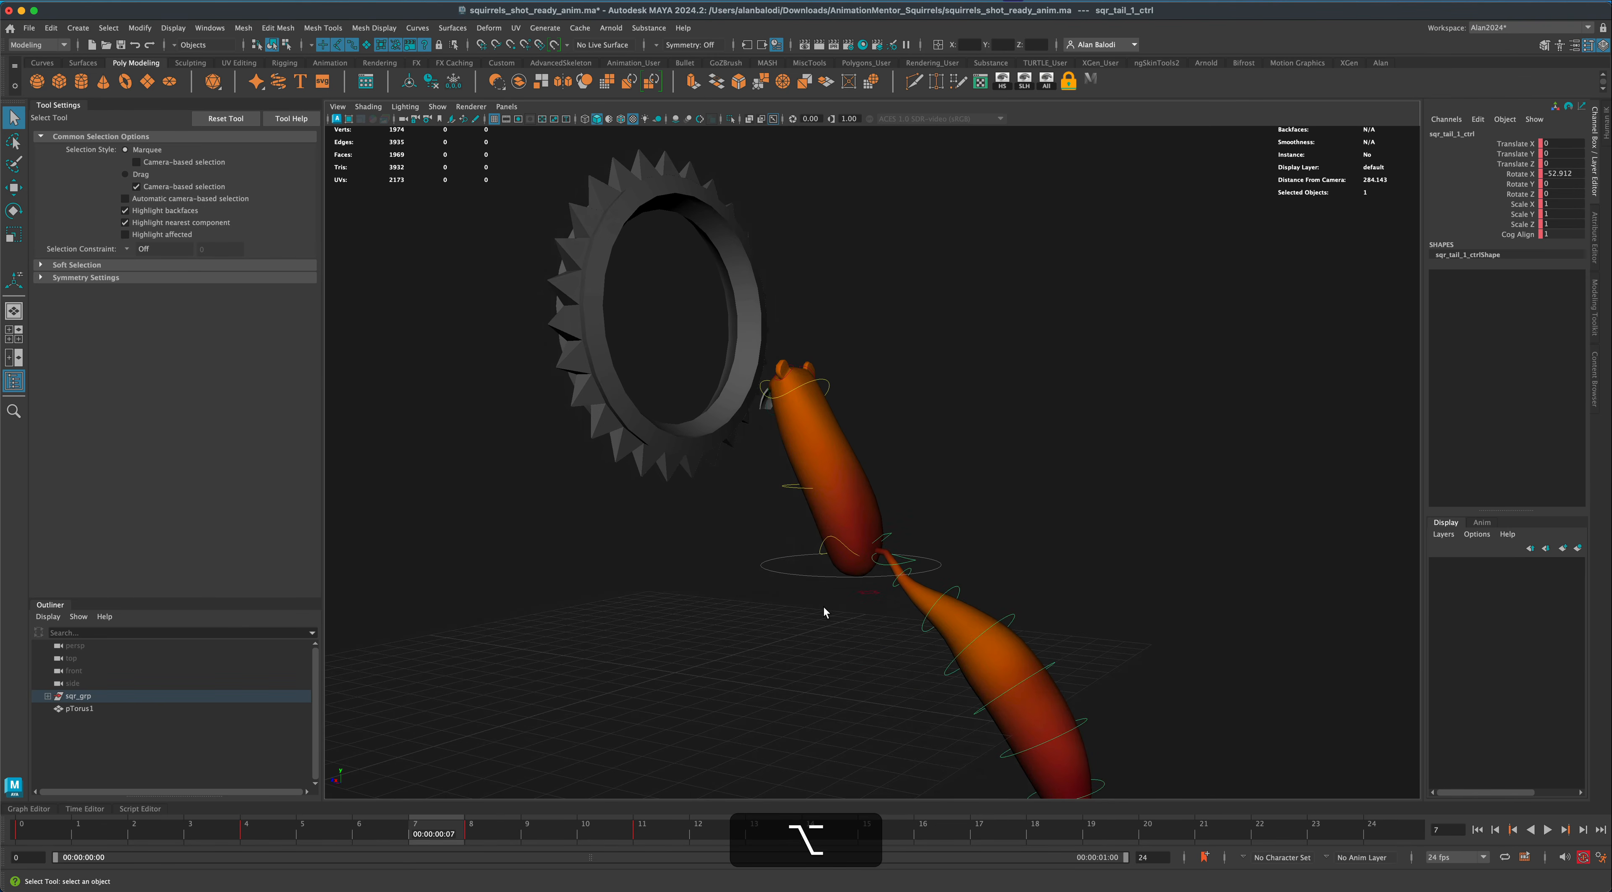
alt+drag(823, 606, 845, 604)
click(14, 211)
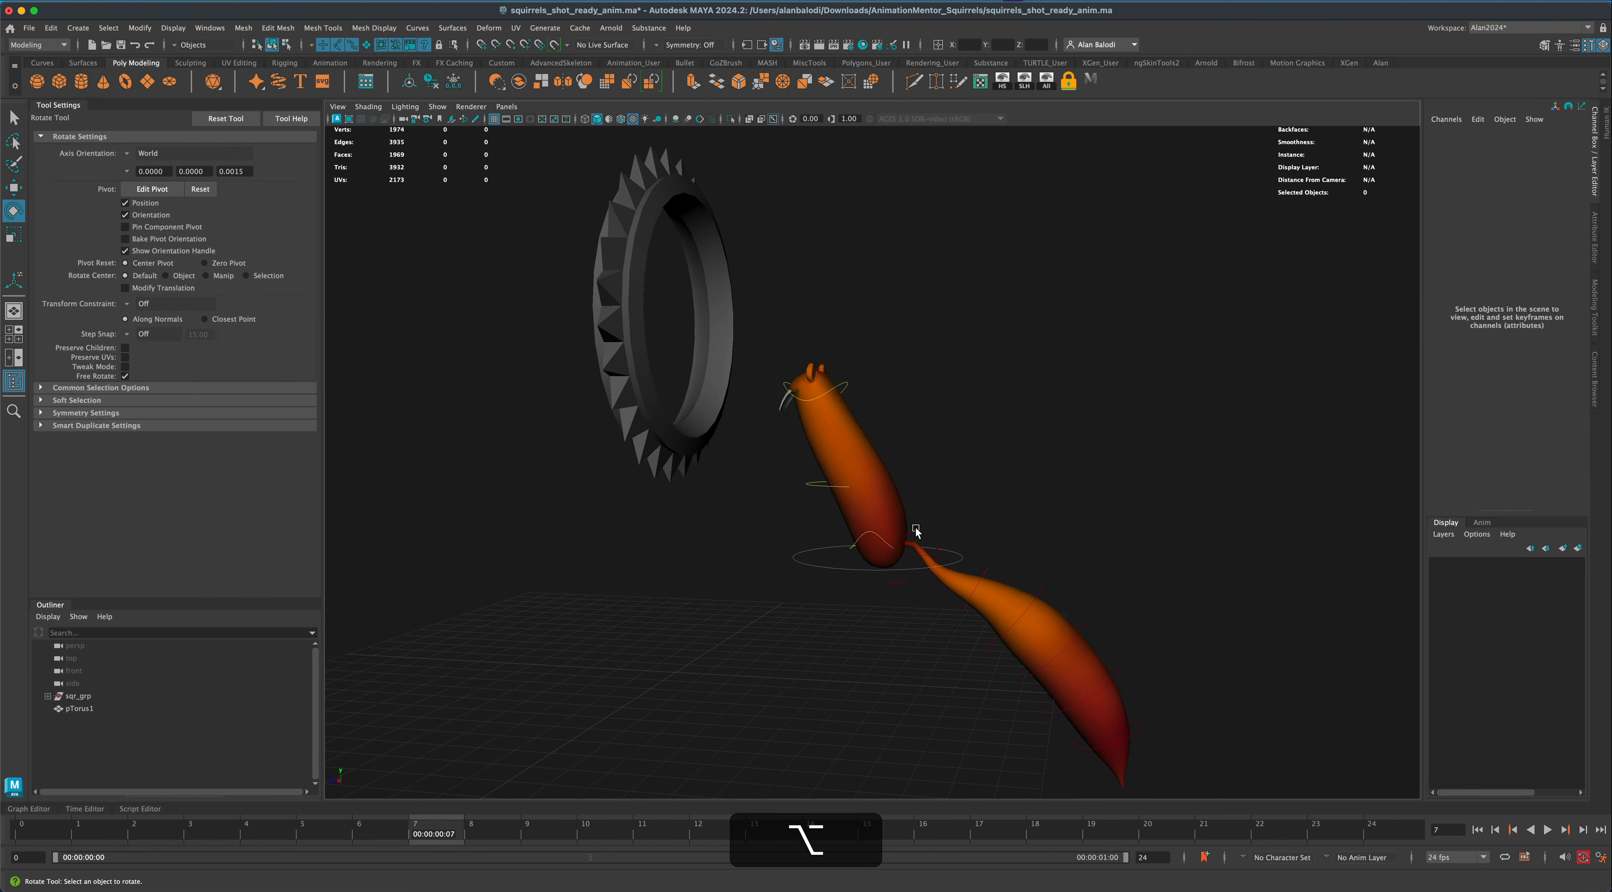
click(914, 533)
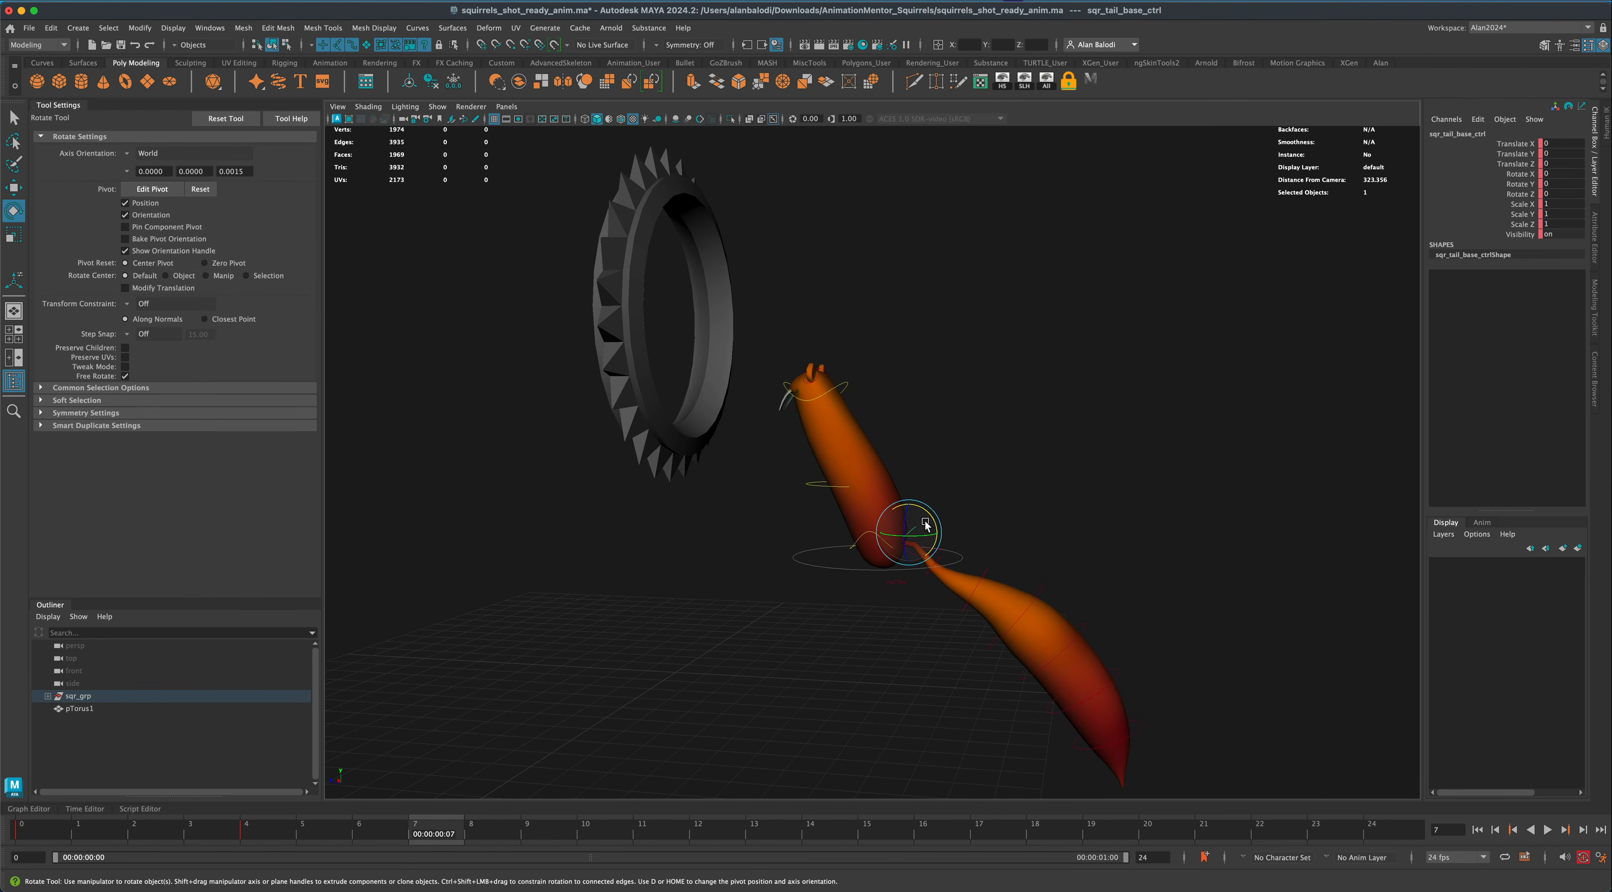
drag(930, 522, 940, 546)
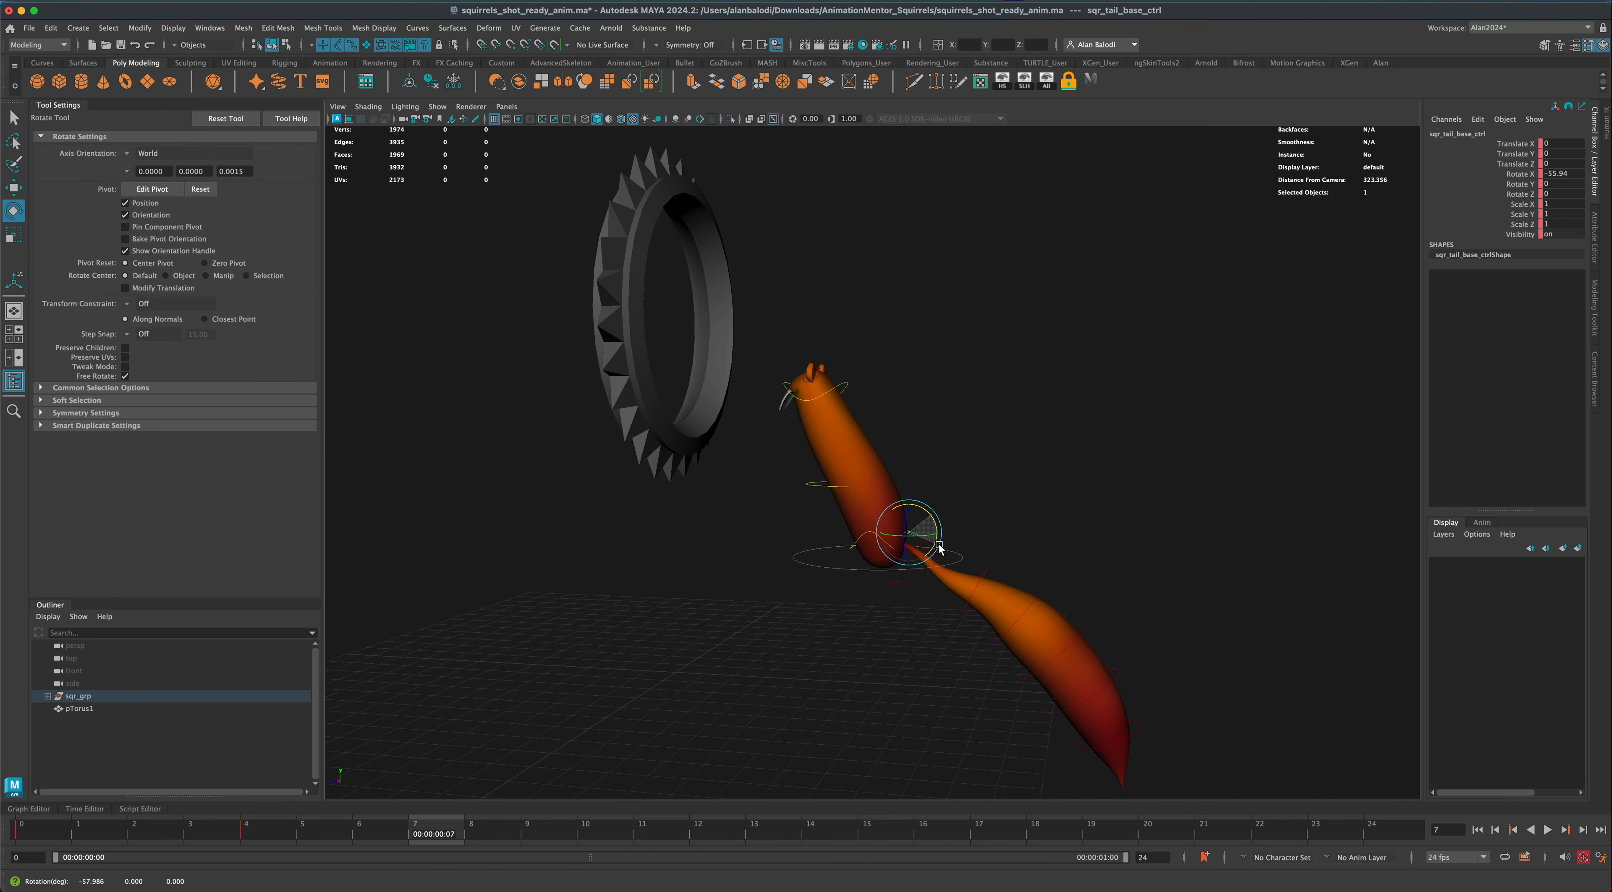
mouse_move(853, 633)
alt+mouse_down()
mouse_move(813, 627)
mouse_move(851, 626)
mouse_move(863, 647)
alt+mouse_up()
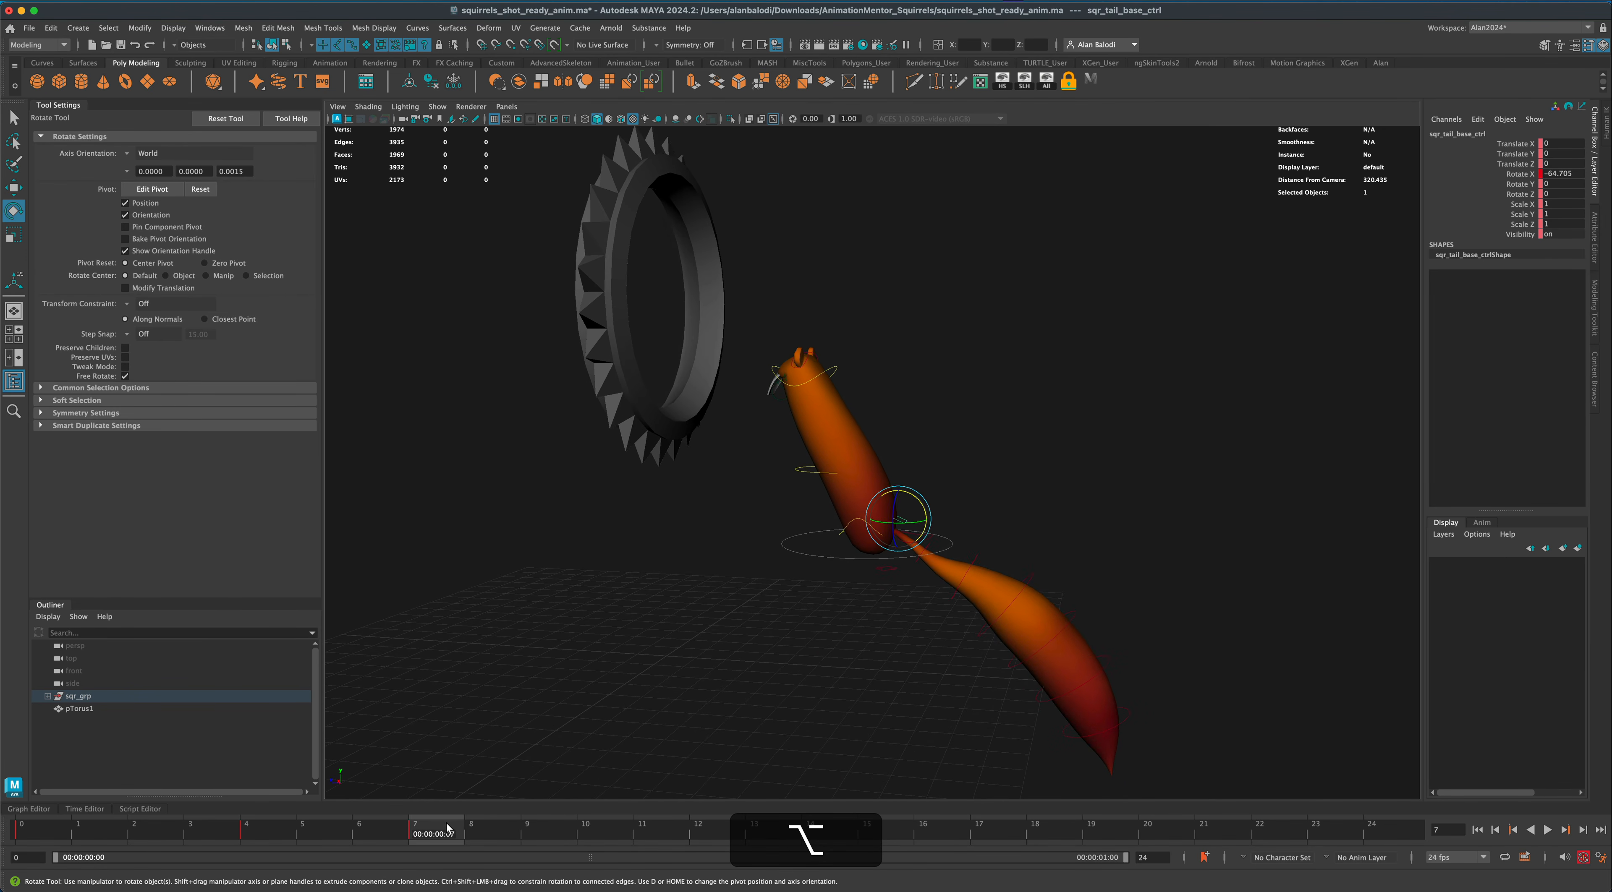
Select the hierarchy below the second tail control and key the curled tail pose at frame 14.
key(alt+v)
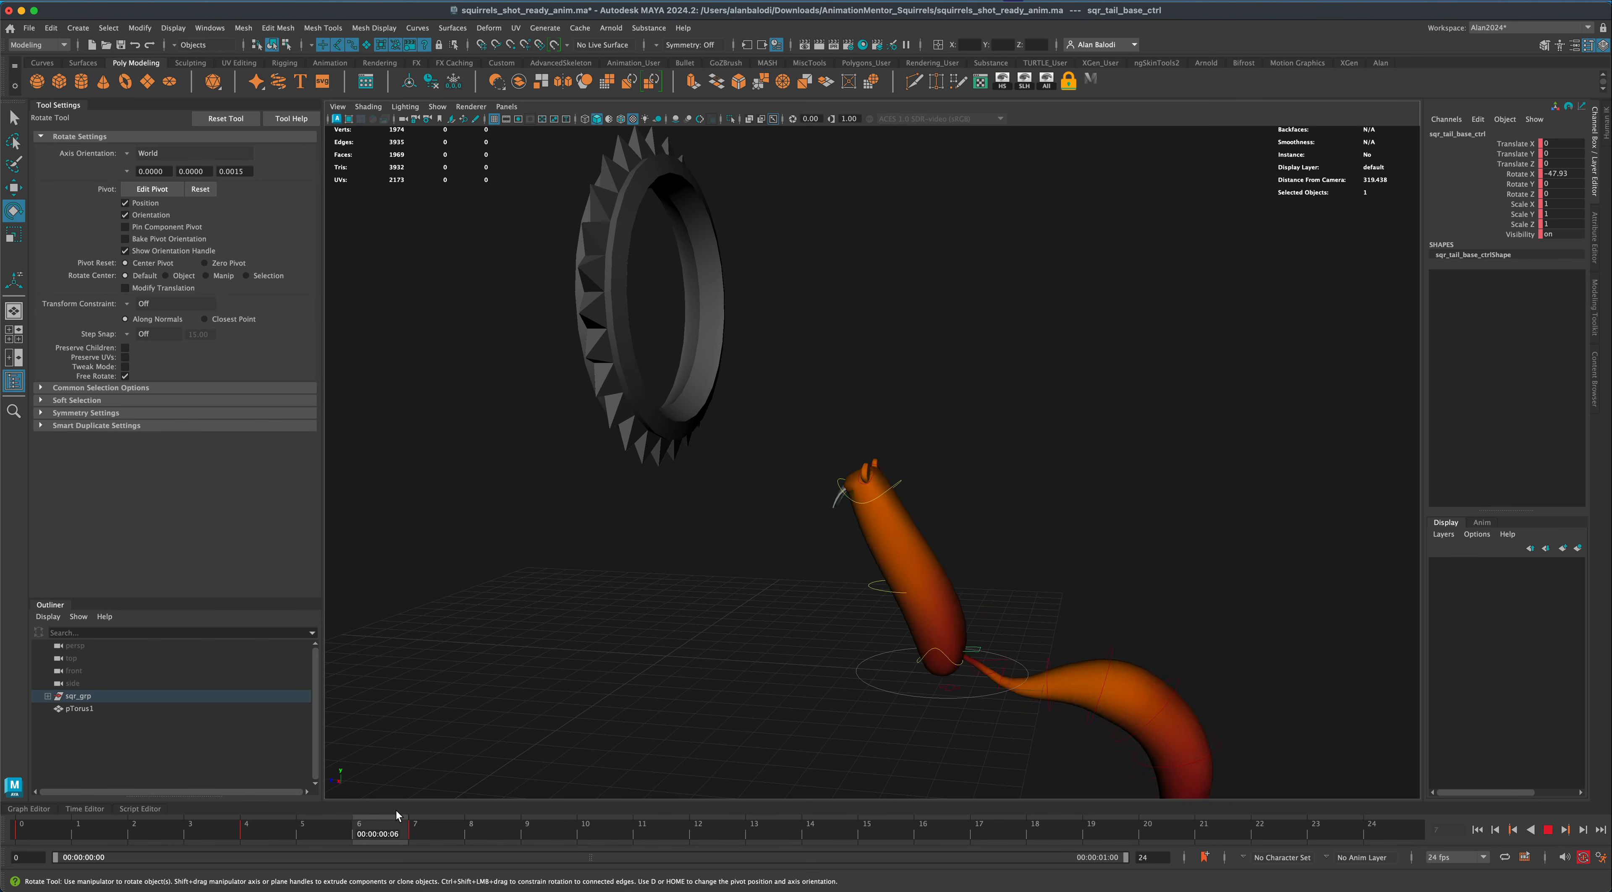
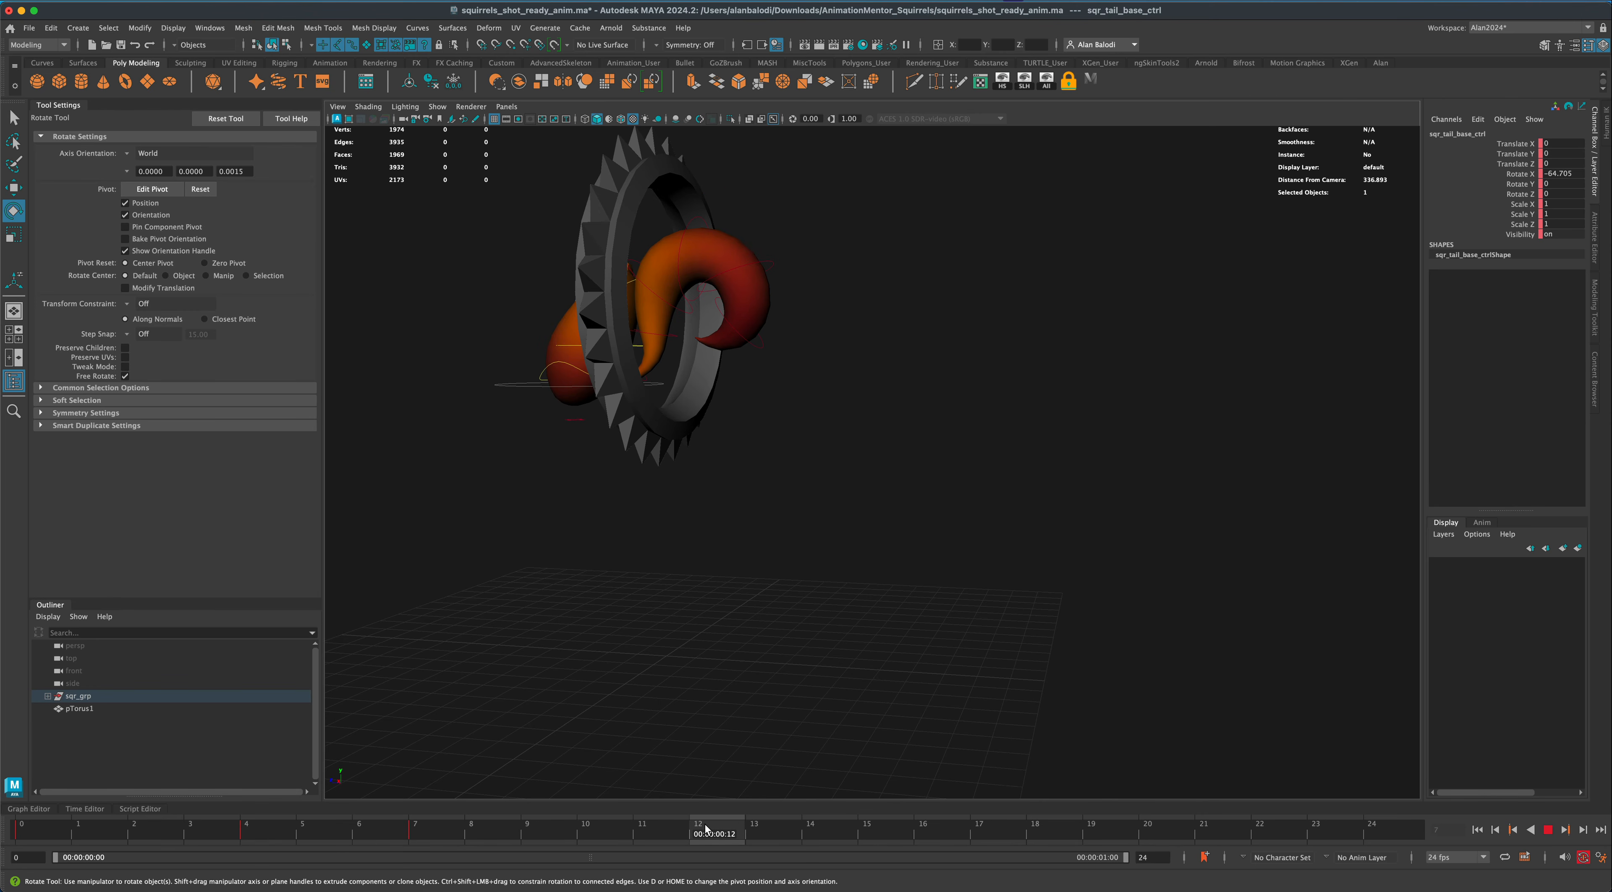
alt+drag(767, 734, 721, 539)
click(14, 117)
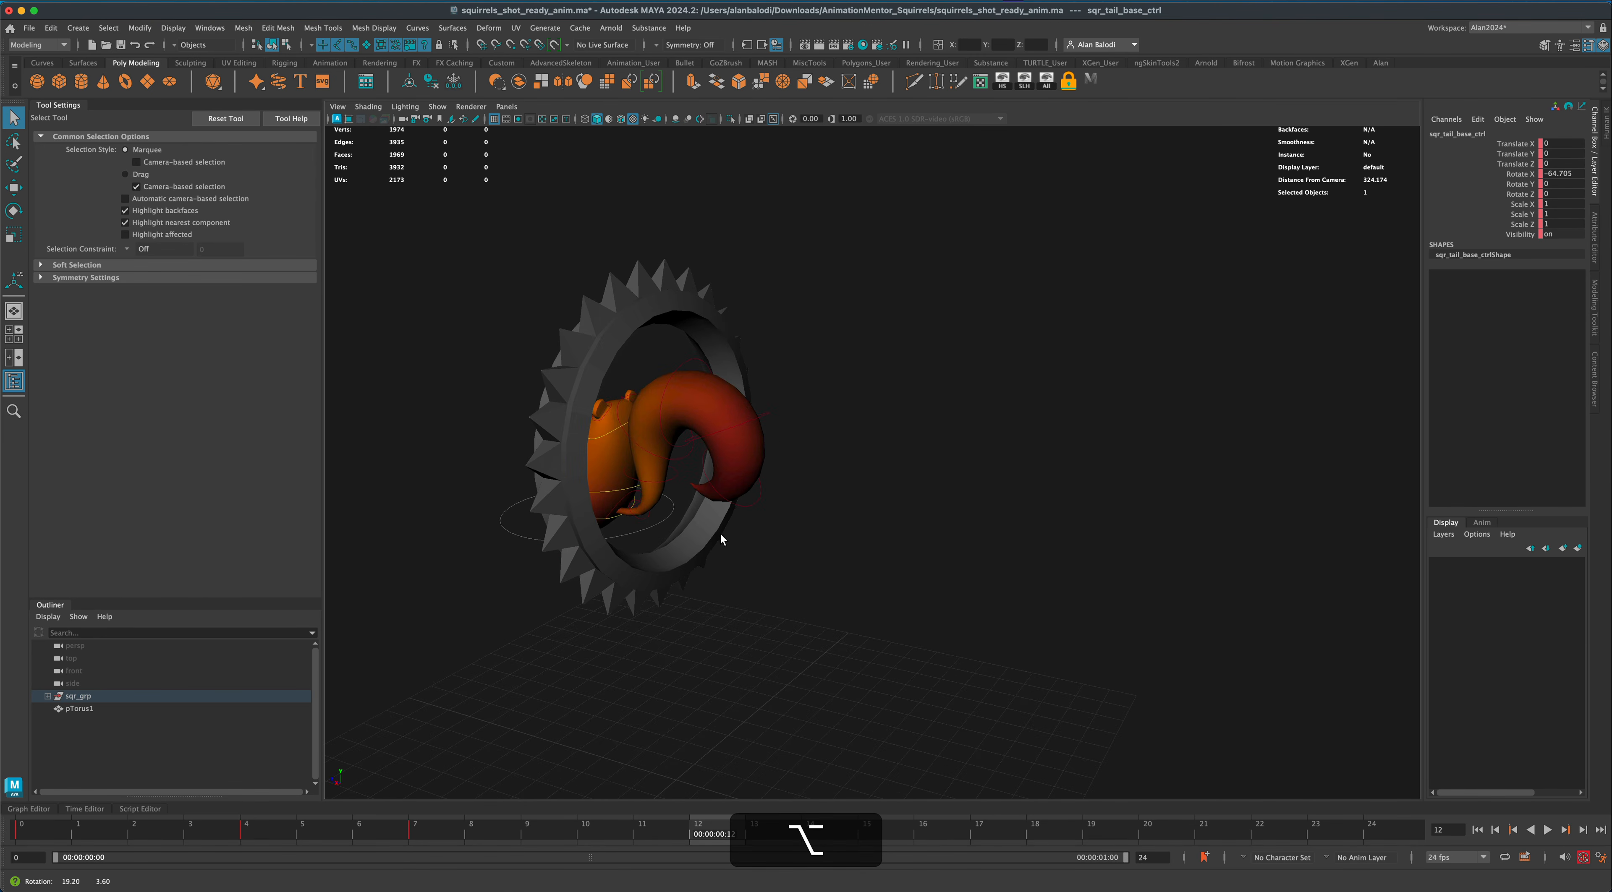
click(645, 520)
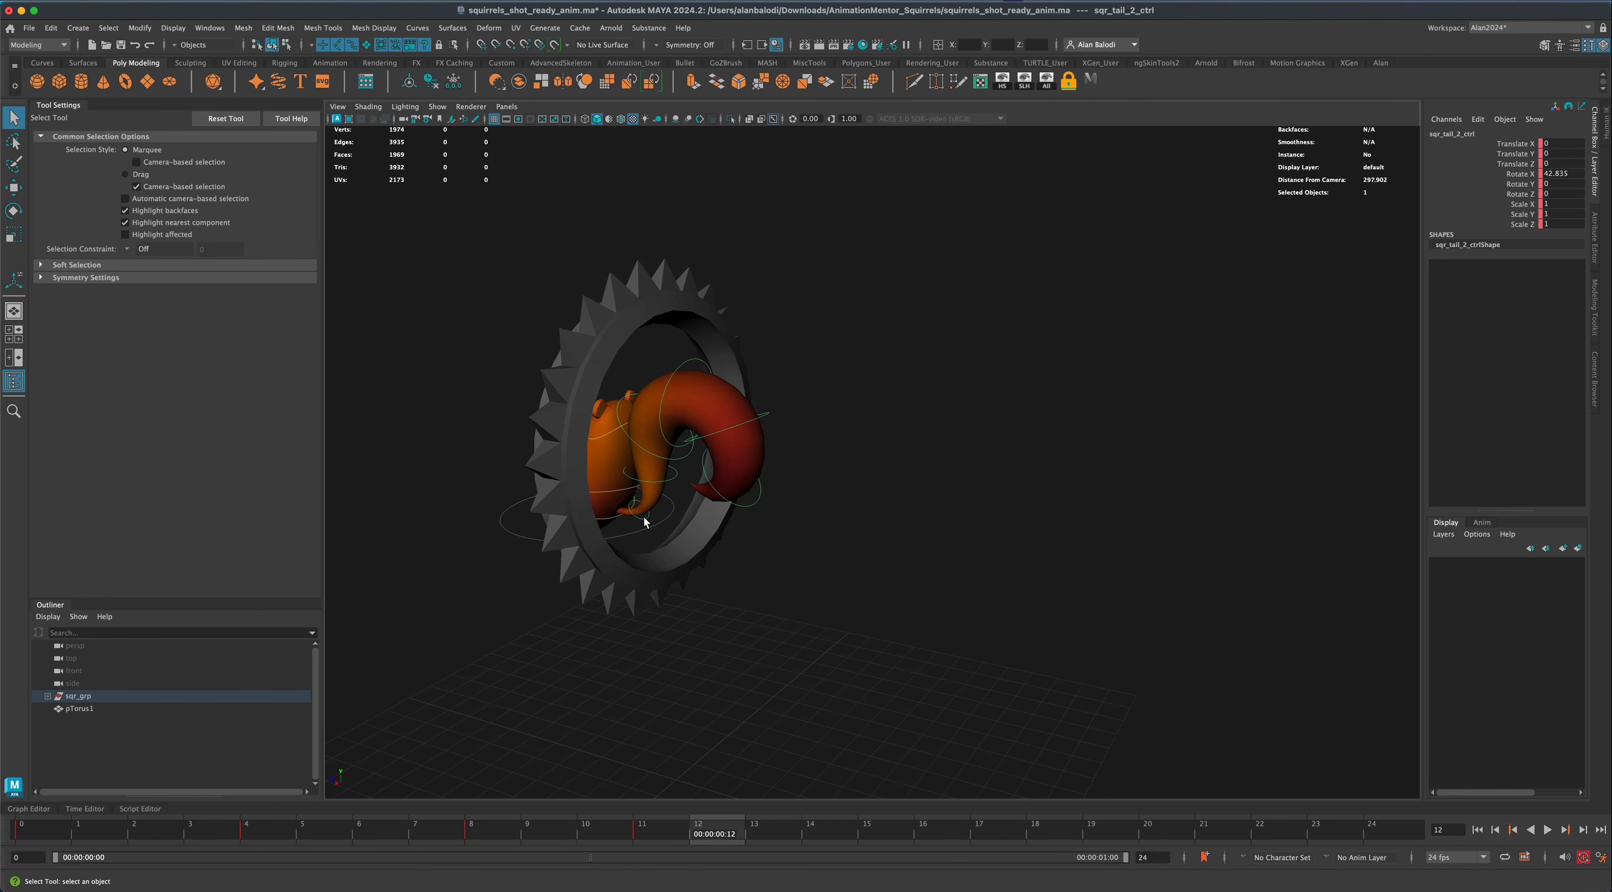
right_click(645, 520)
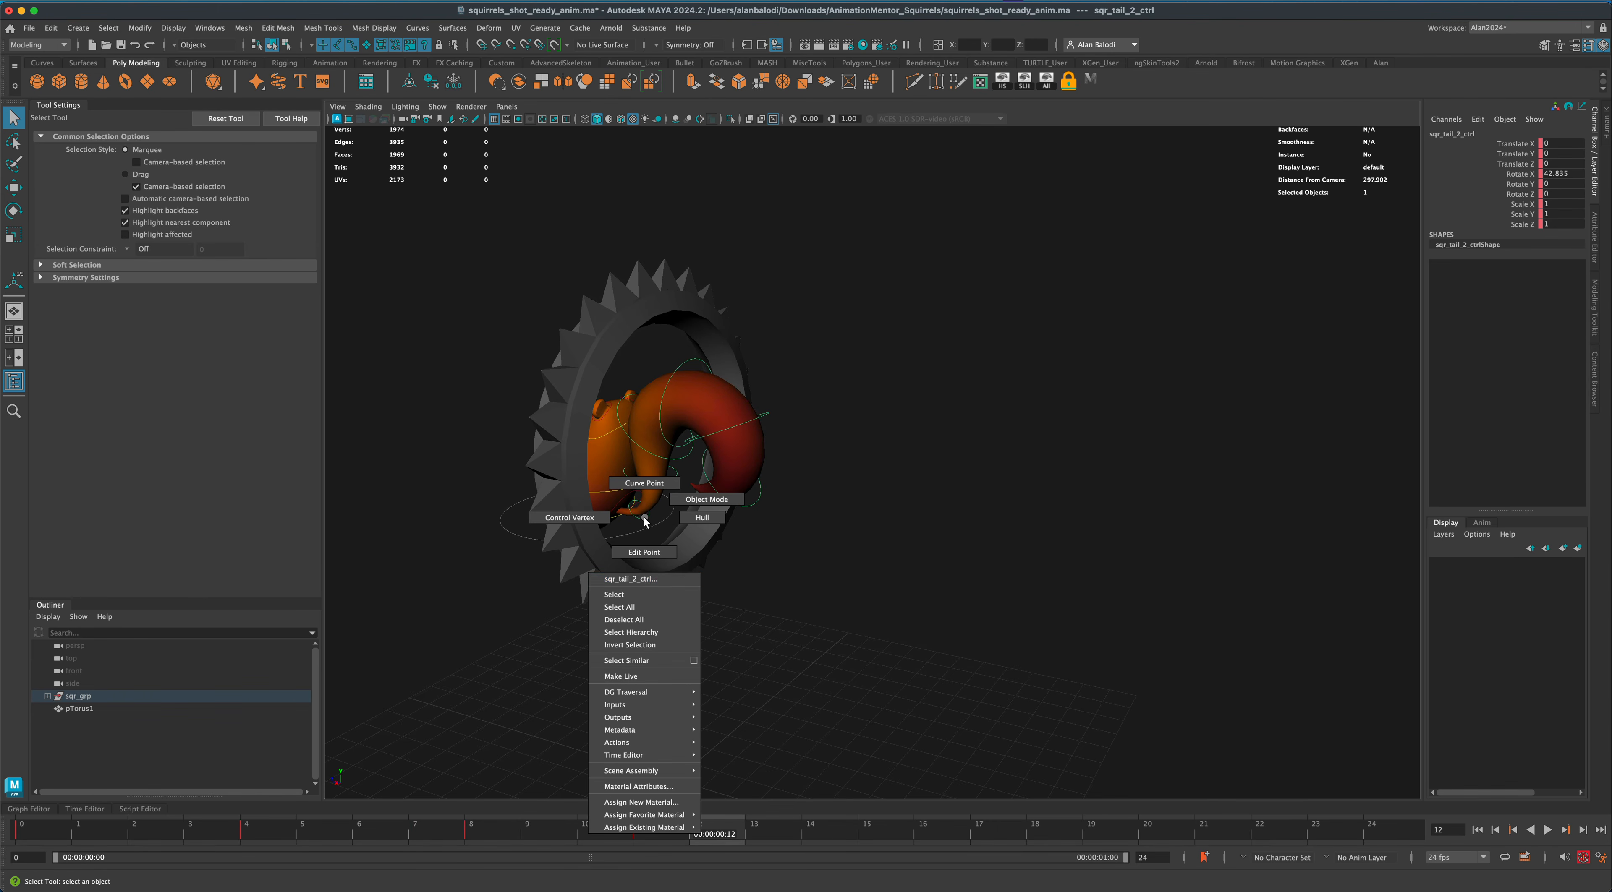
click(632, 633)
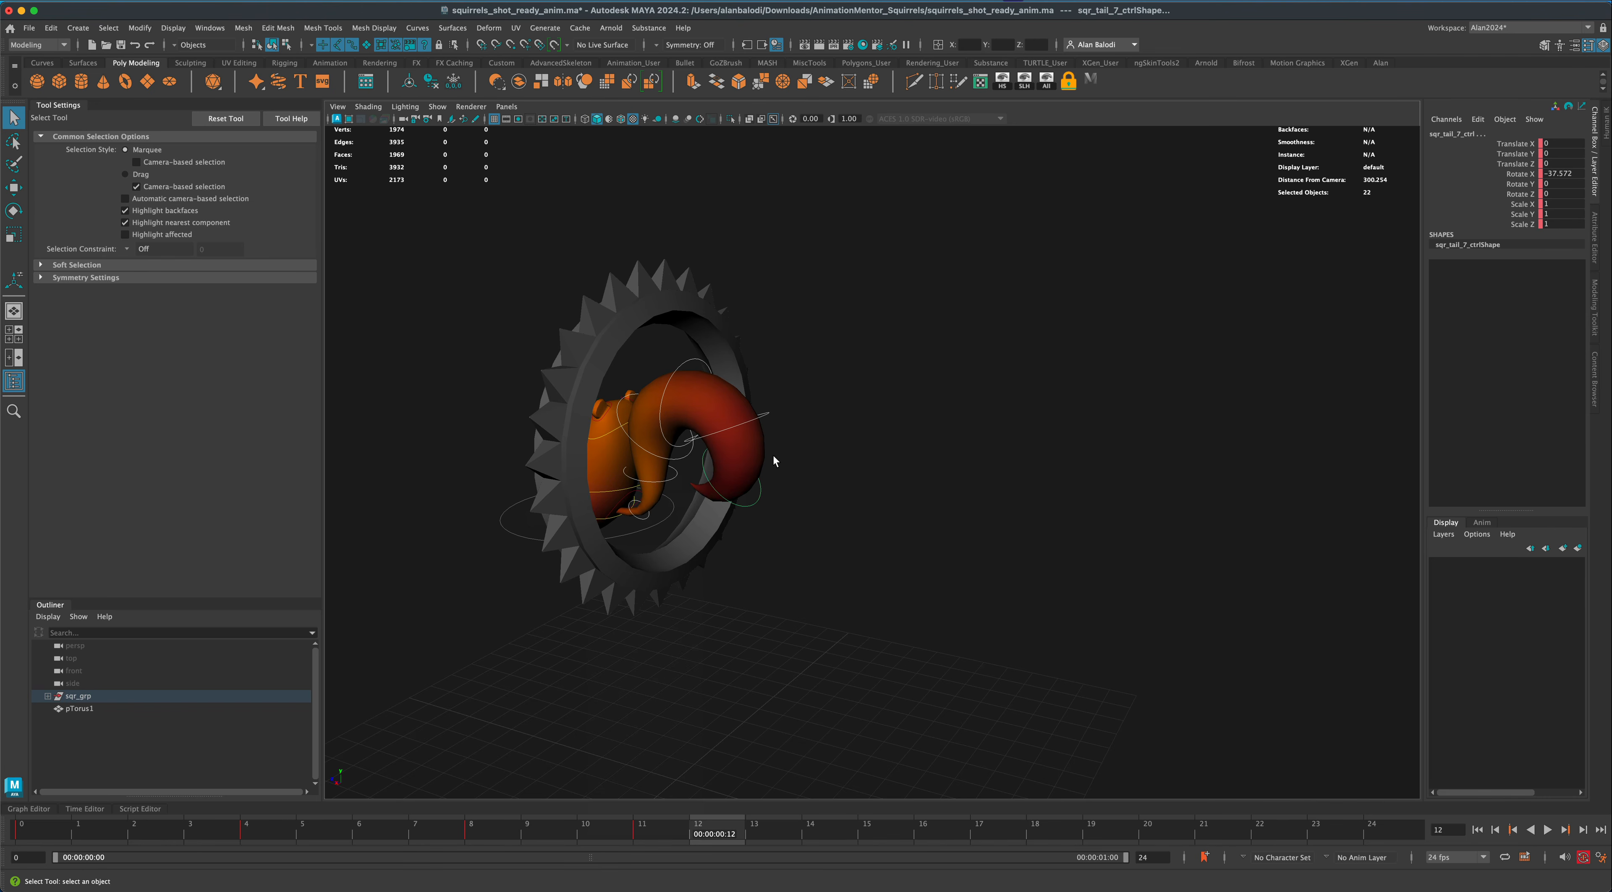
drag(705, 833, 811, 826)
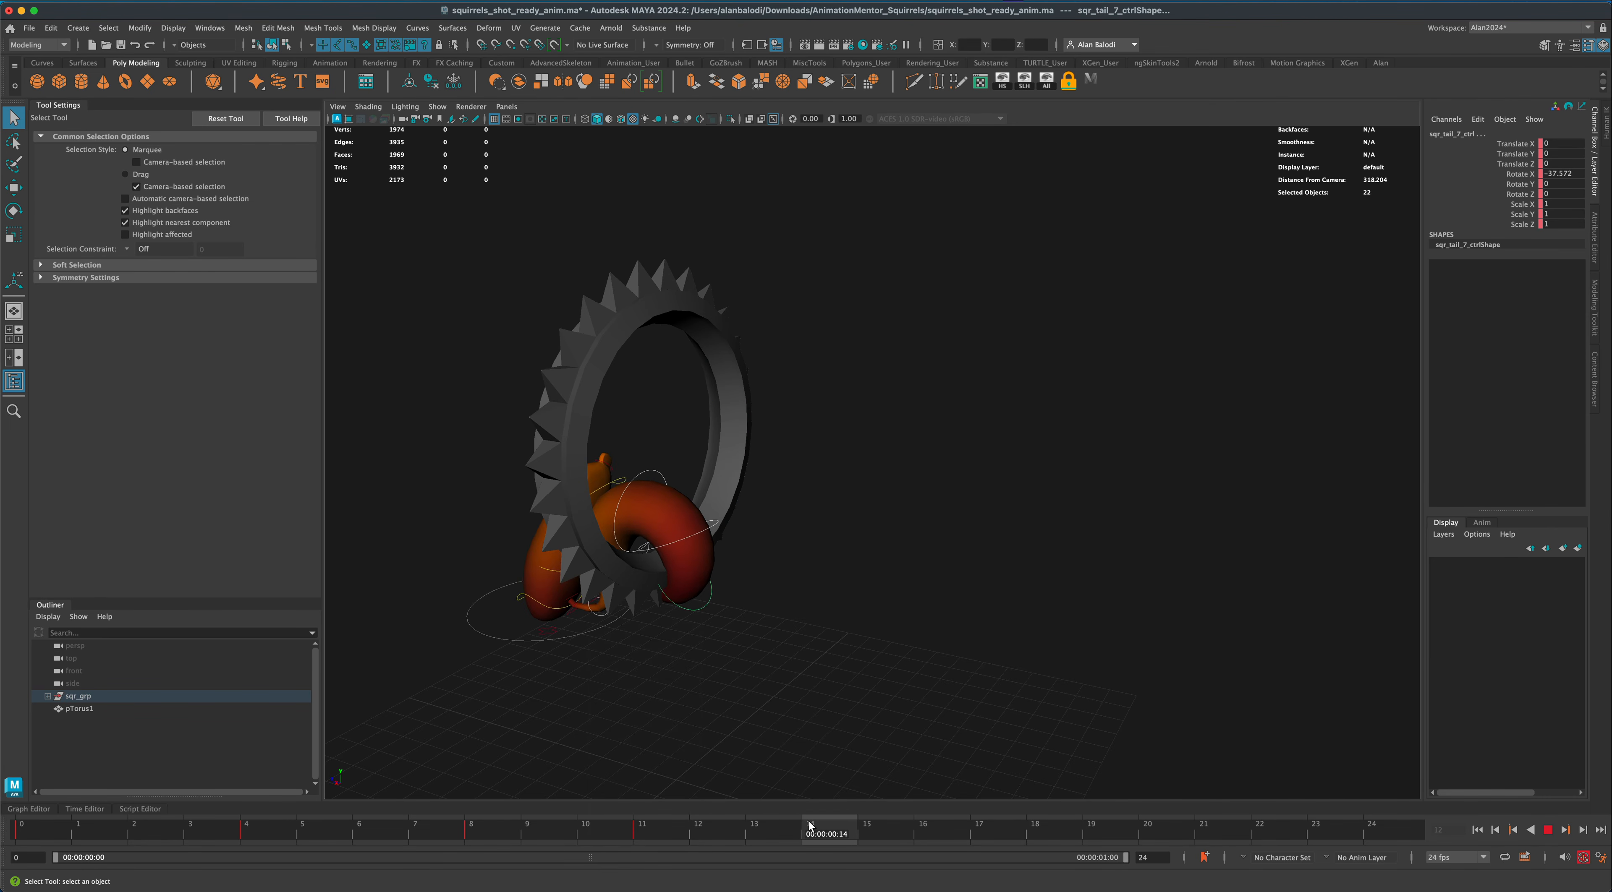
key(s)
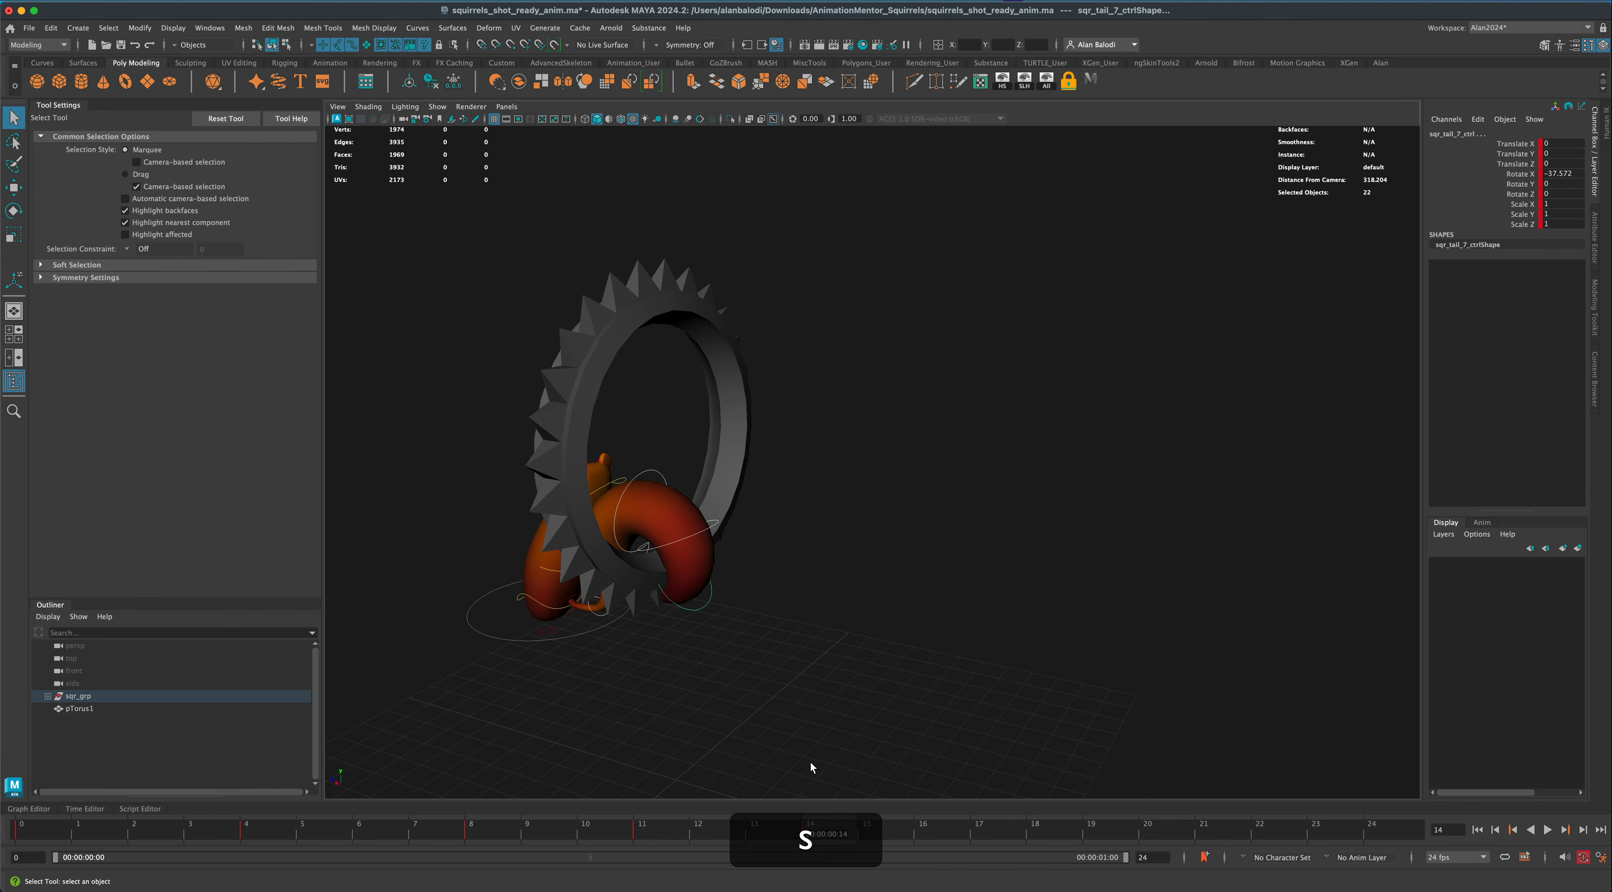
Rotate the upper tail controls at frame 14 to straighten the tail upward through the ring, giving the seventh control a Rotate X of 3.81.
alt+drag(810, 762, 684, 558)
click(675, 529)
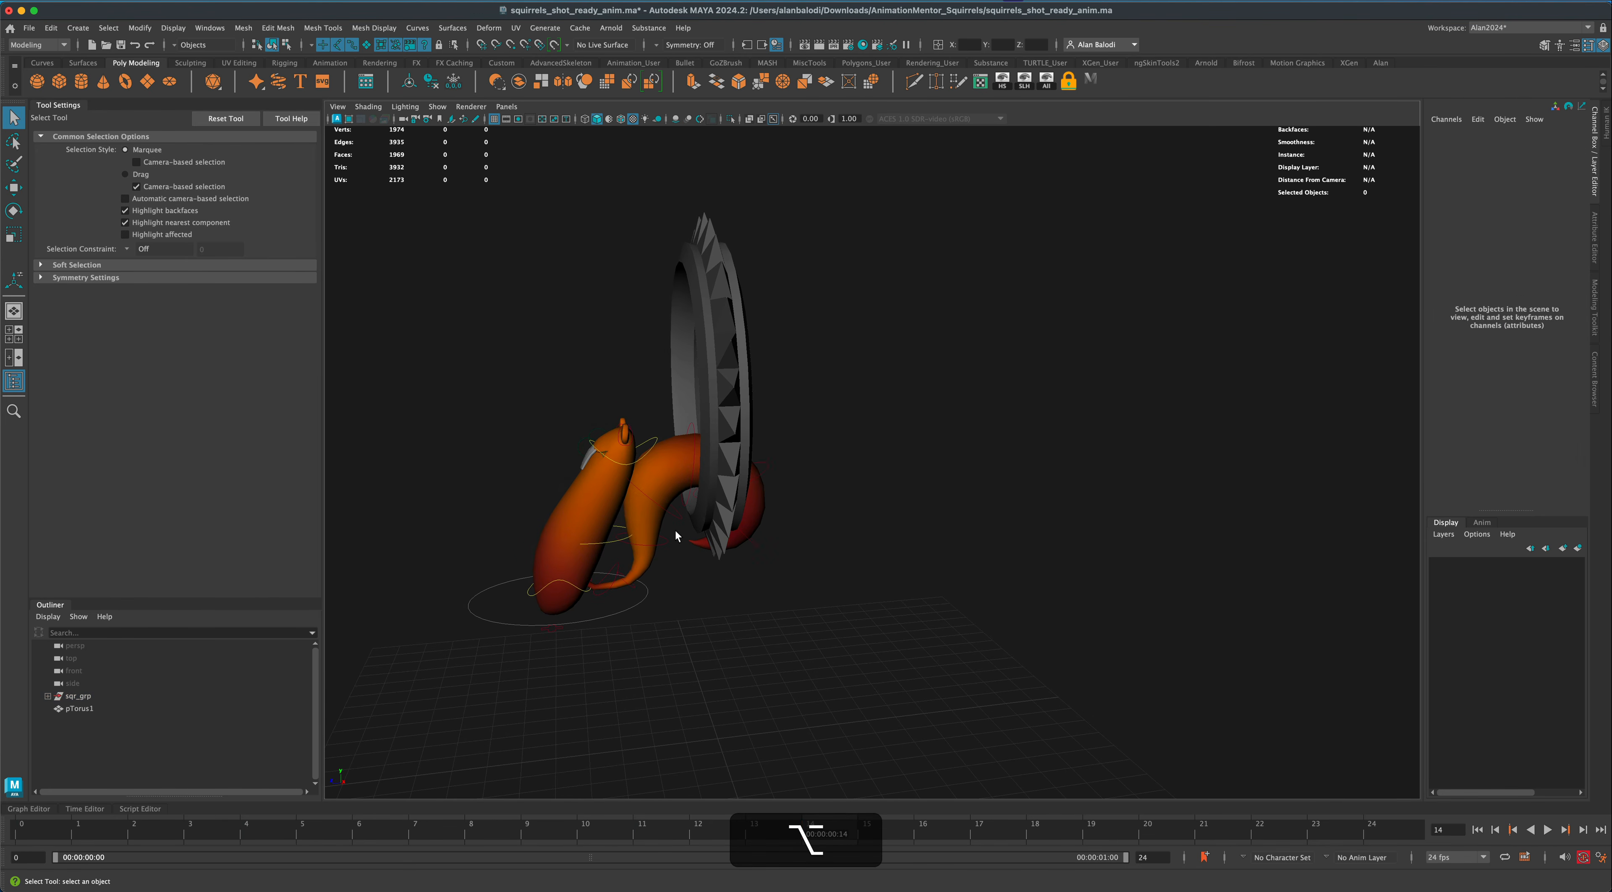
click(676, 516)
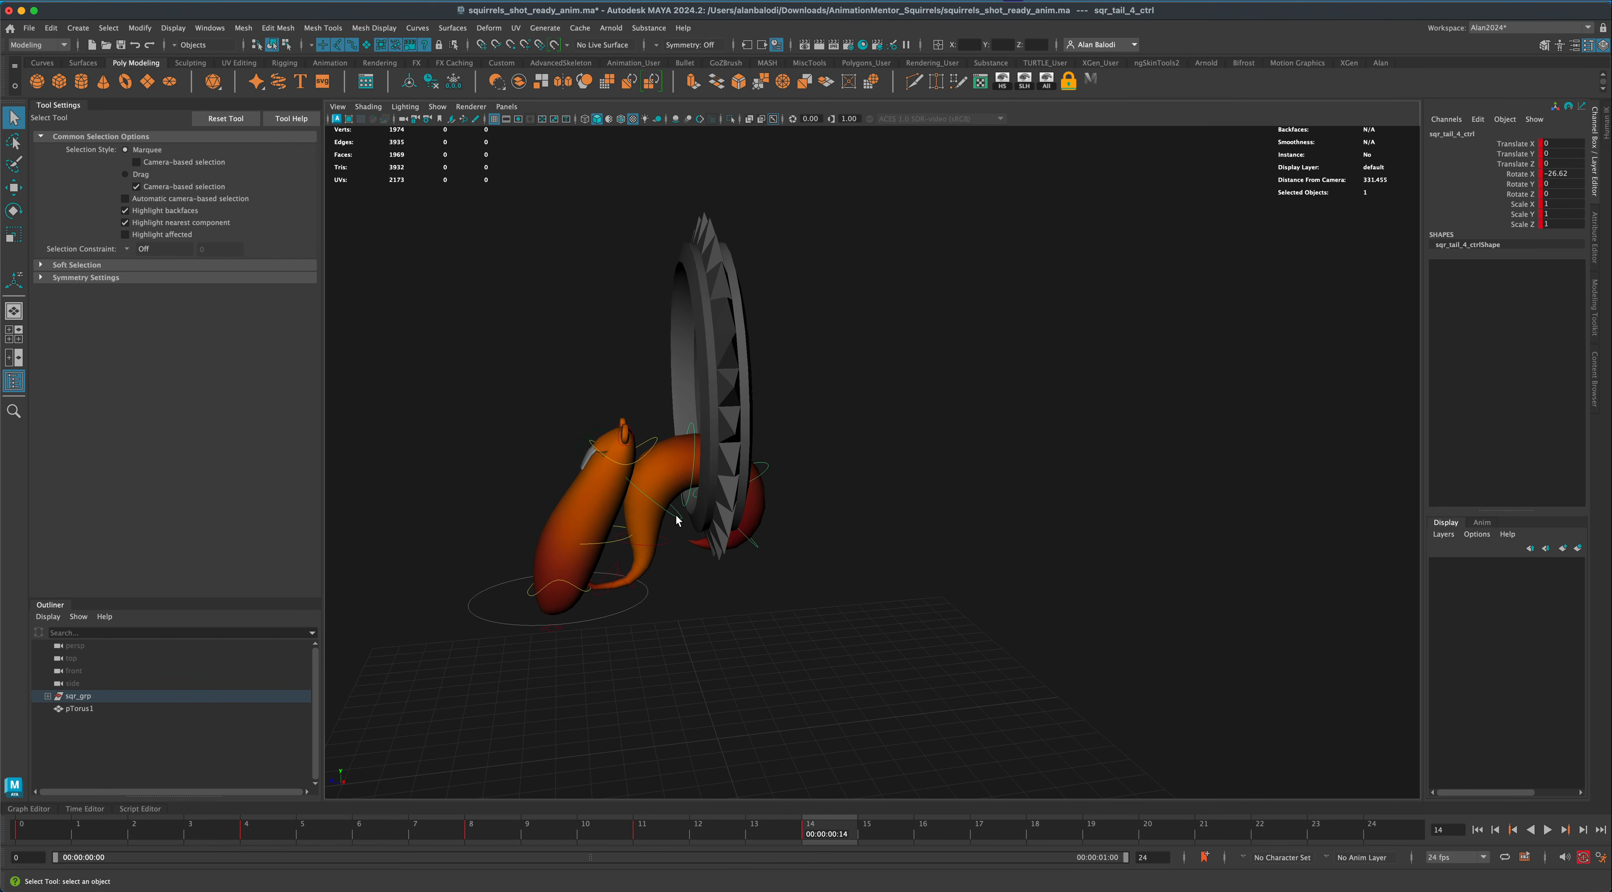
click(13, 187)
drag(626, 472, 653, 424)
click(664, 436)
click(14, 188)
click(751, 445)
alt+drag(820, 457, 791, 410)
click(733, 448)
click(14, 211)
click(782, 421)
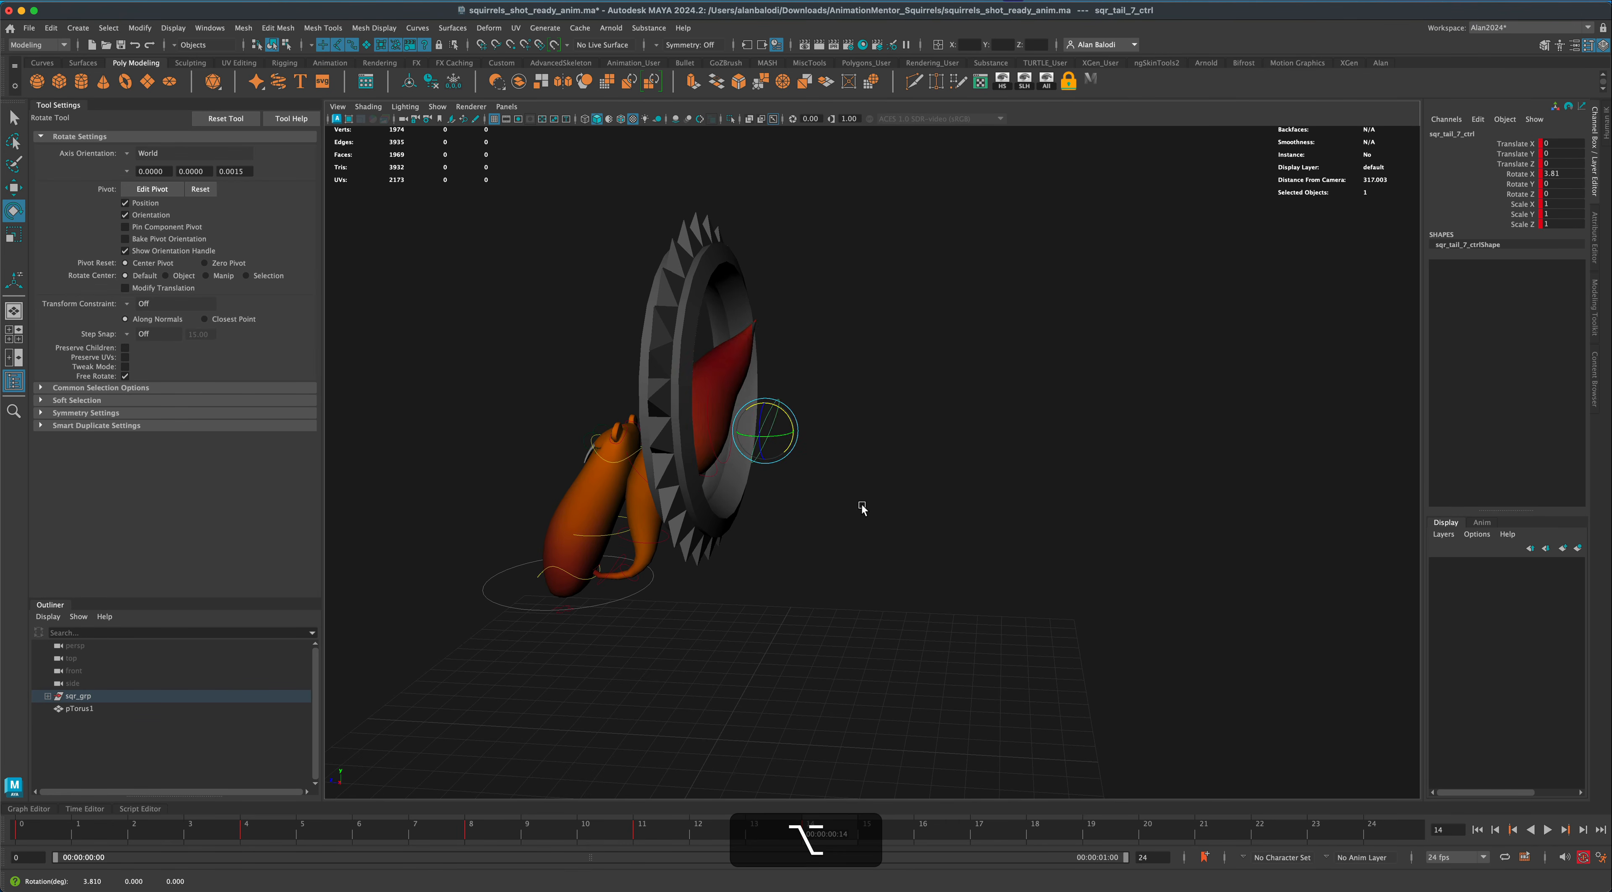
alt+drag(862, 507, 899, 508)
mouse_move(942, 592)
alt+middle_down()
mouse_move(983, 592)
mouse_move(964, 594)
alt+middle_up()
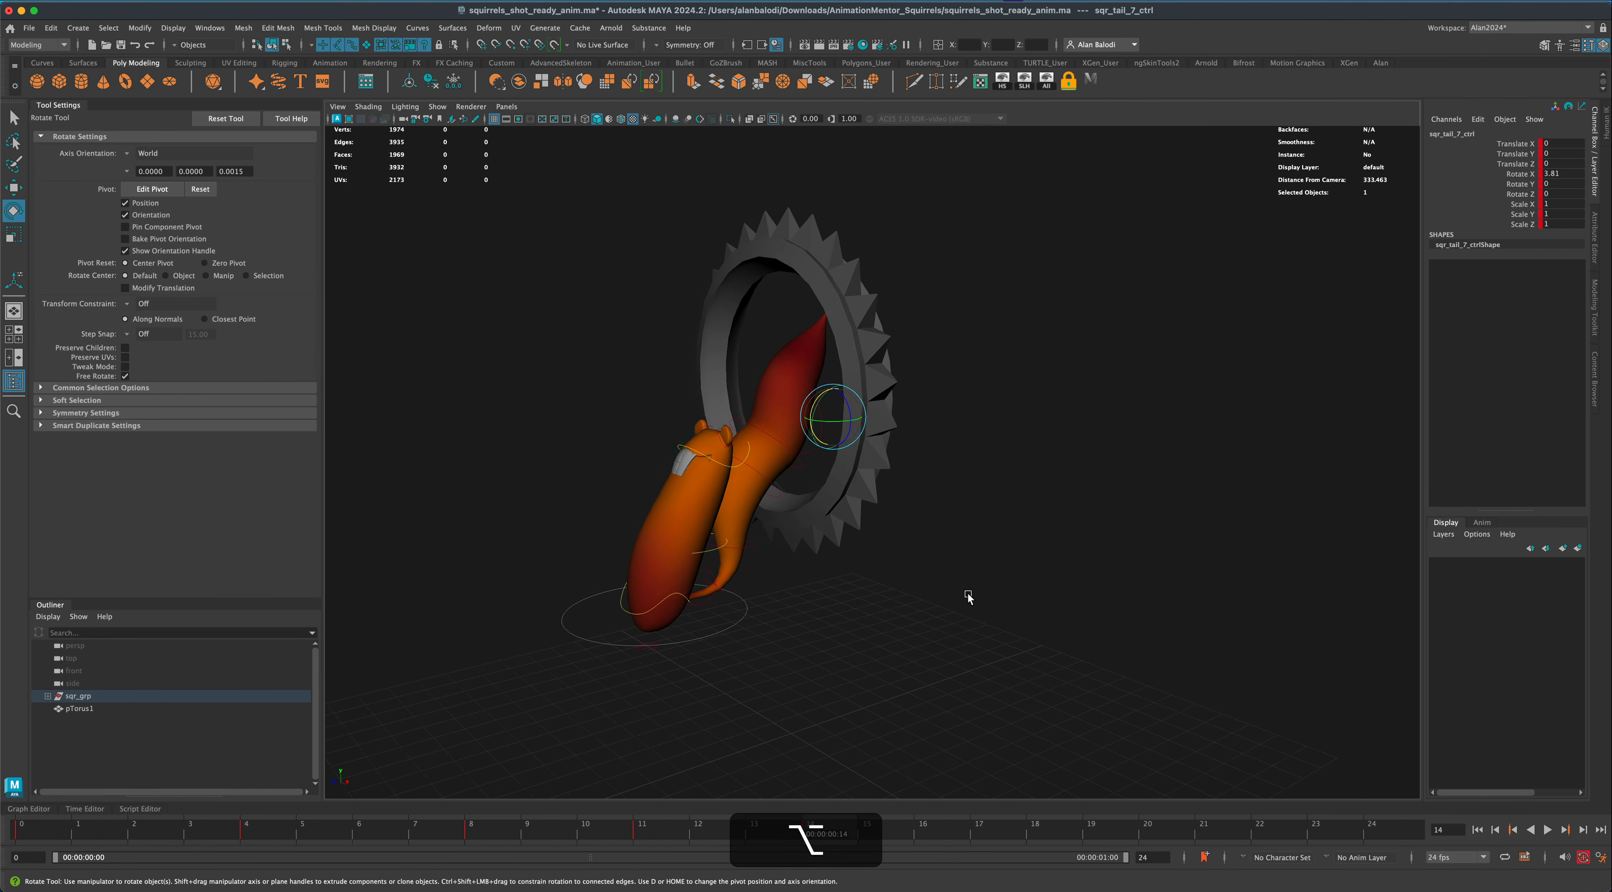
Go to frame 17, select the hierarchy below the second tail control and paste the copied curled tail keys.
click(14, 117)
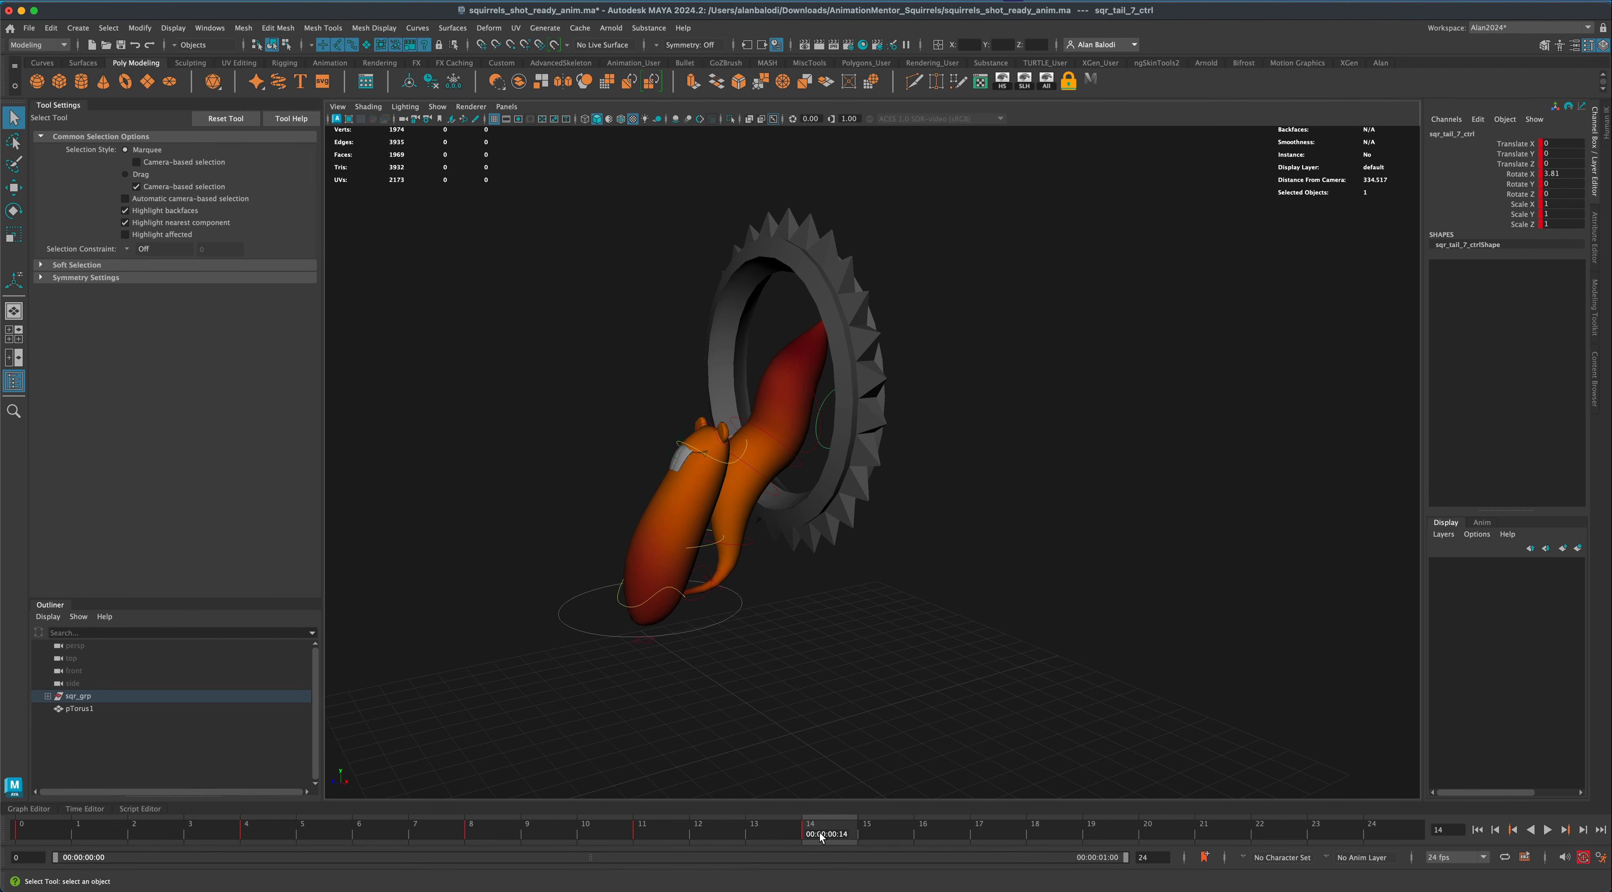
drag(821, 837, 964, 826)
scroll(956, 713, down, 5)
alt+middle_drag(954, 711, 956, 644)
alt+drag(968, 719, 931, 723)
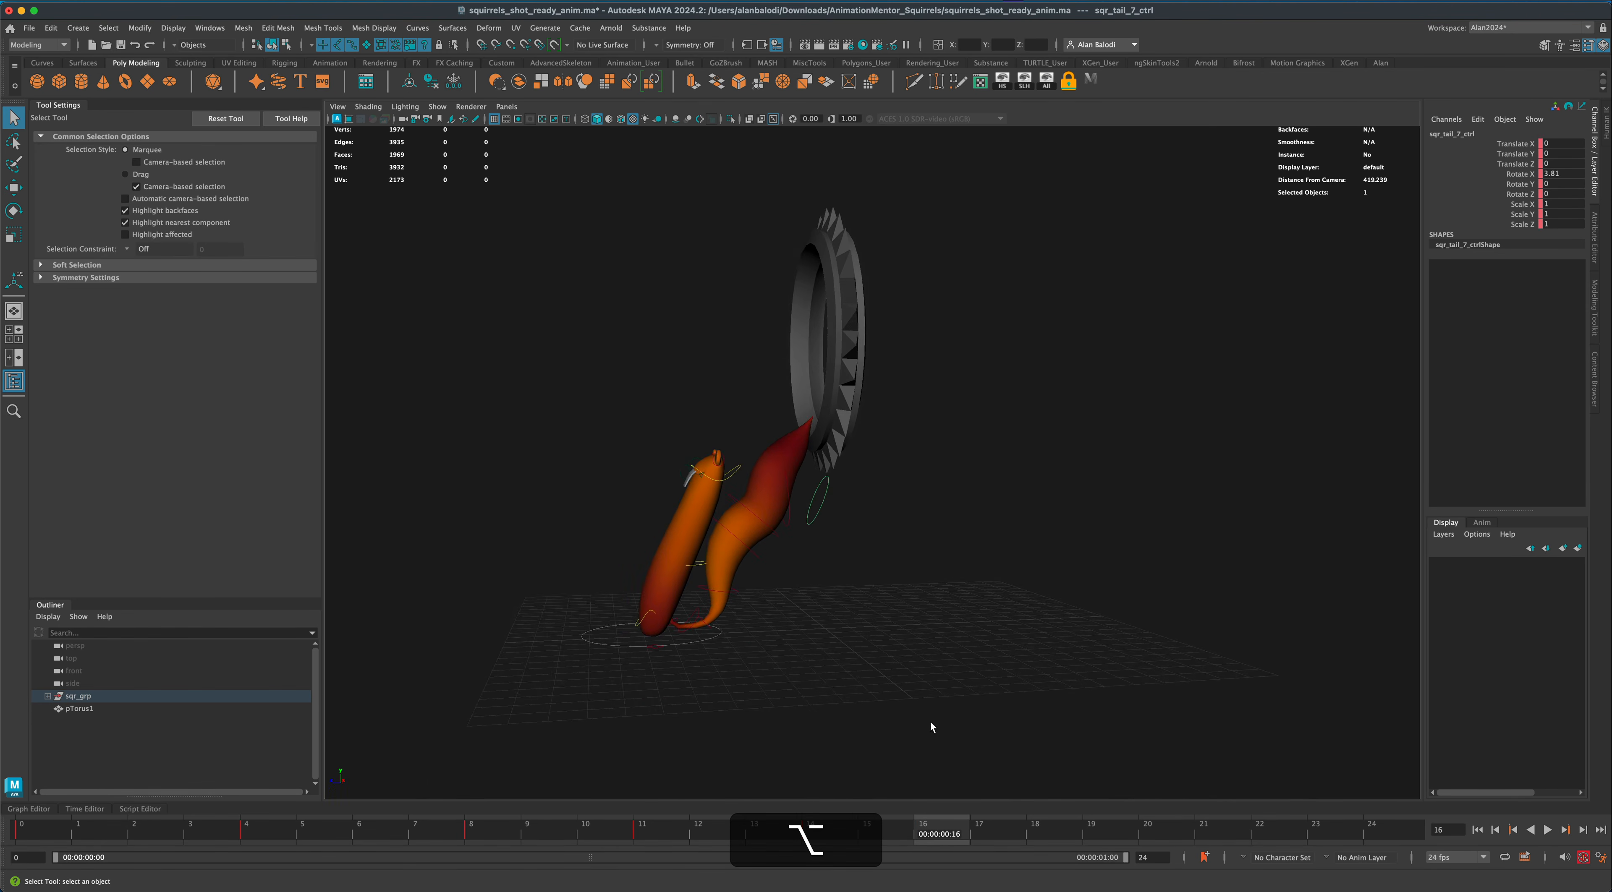
drag(940, 830, 988, 834)
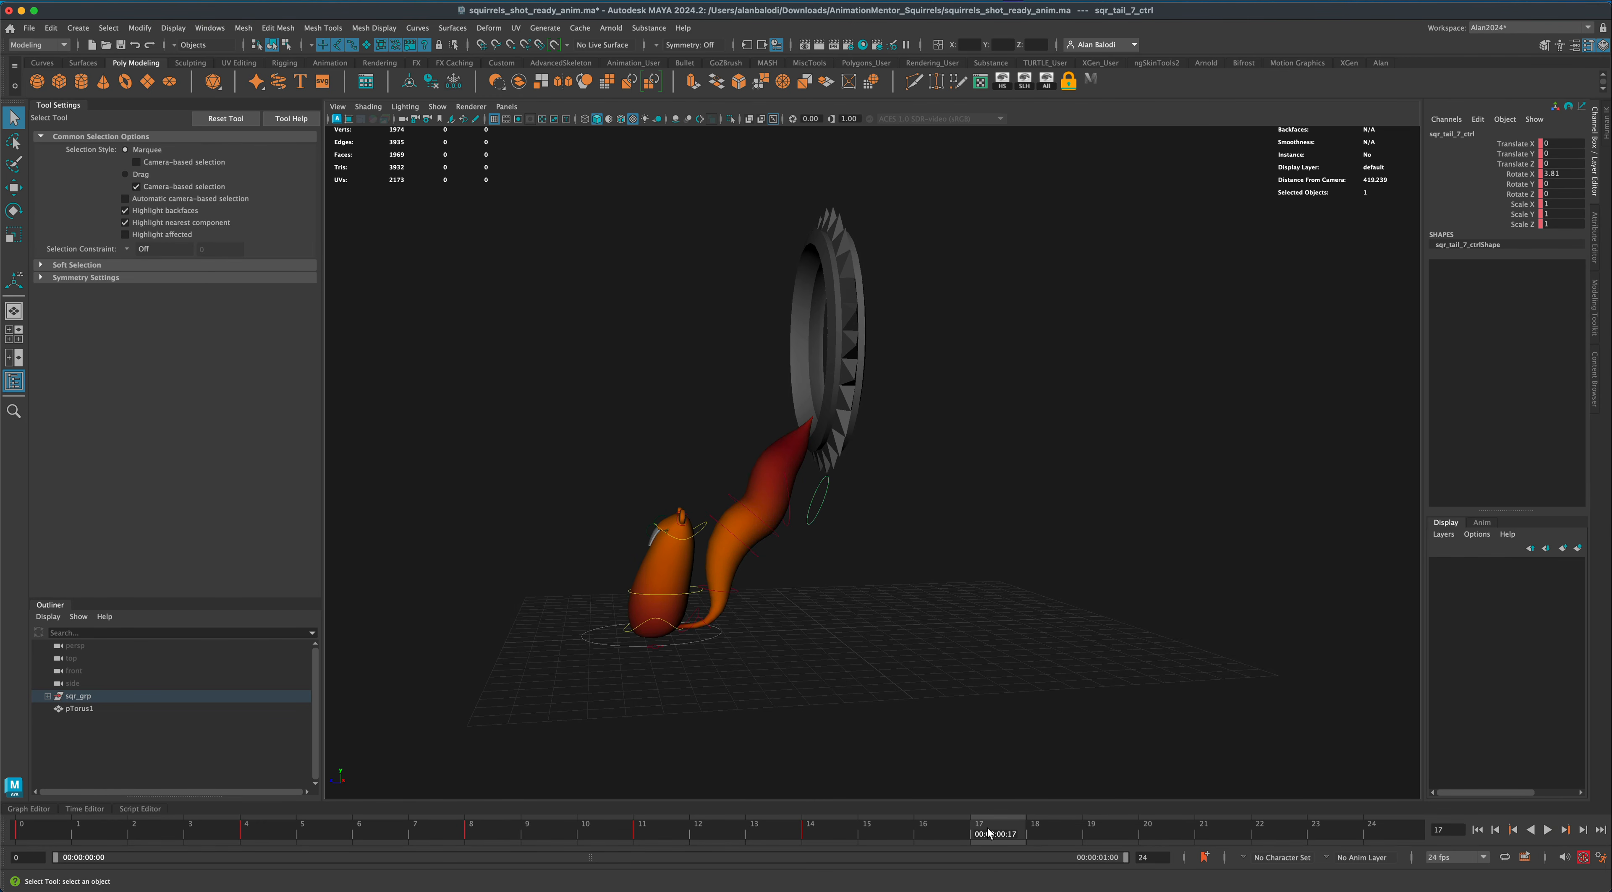
click(705, 625)
right_click(705, 622)
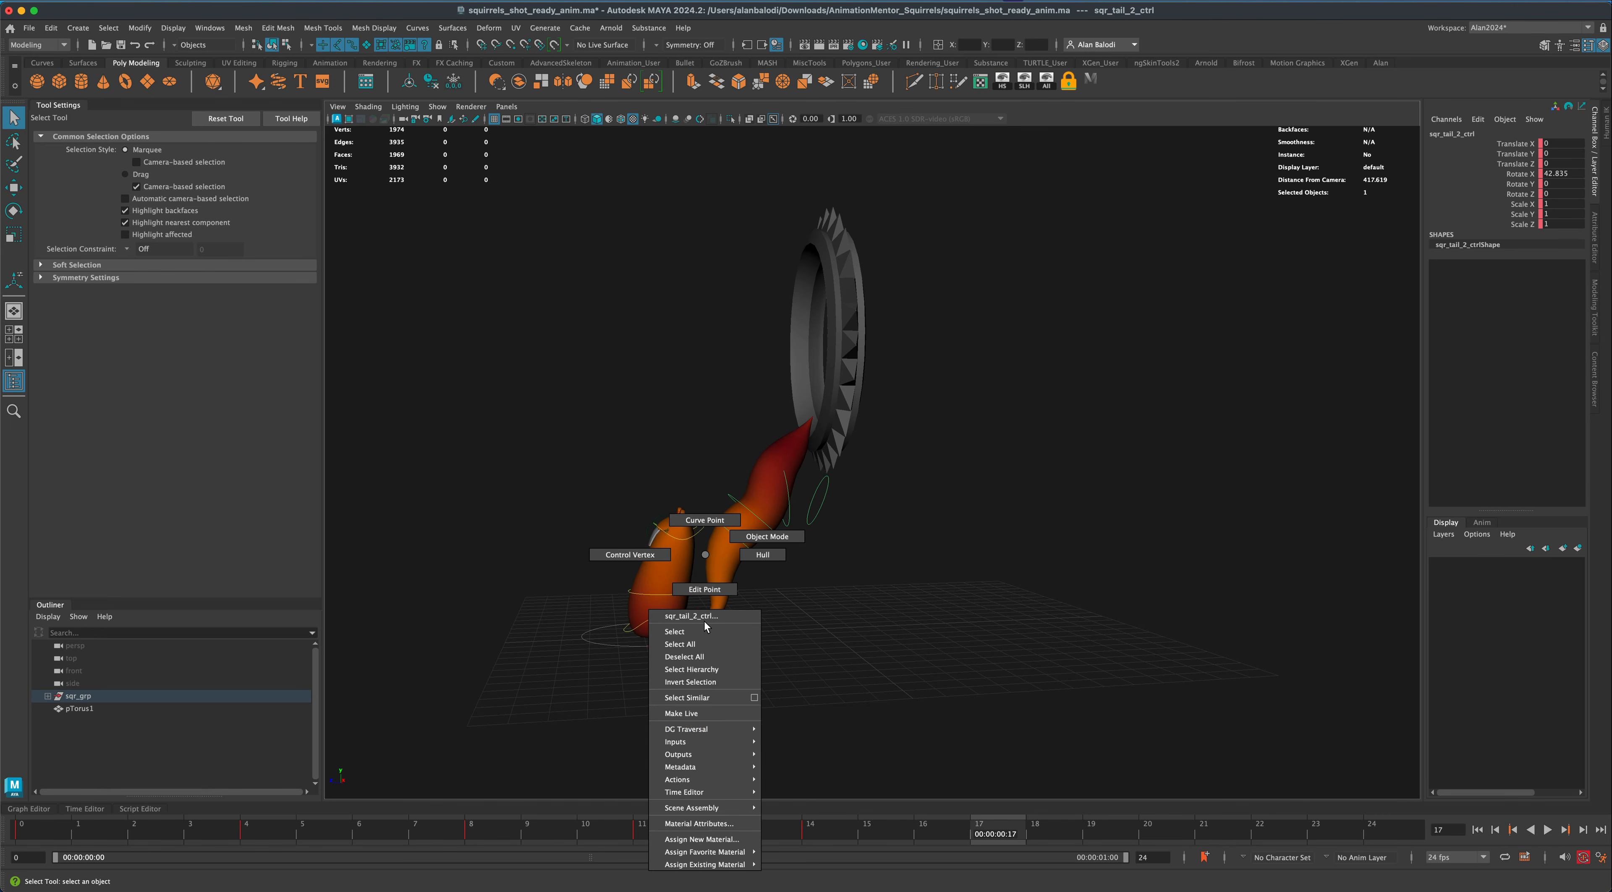
click(718, 671)
right_click(988, 834)
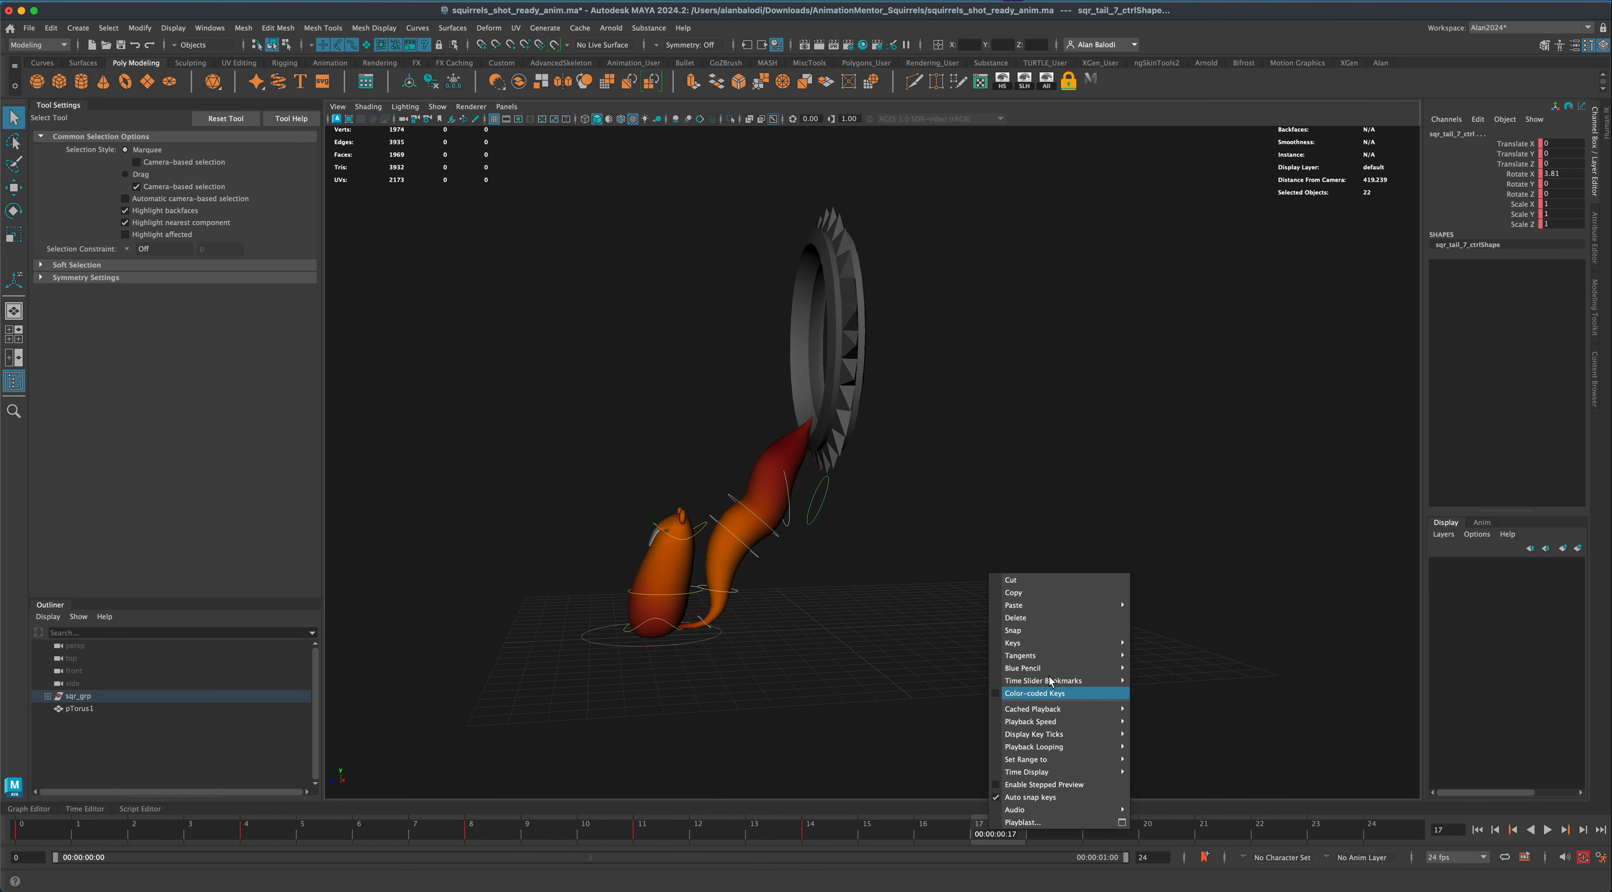
click(1163, 609)
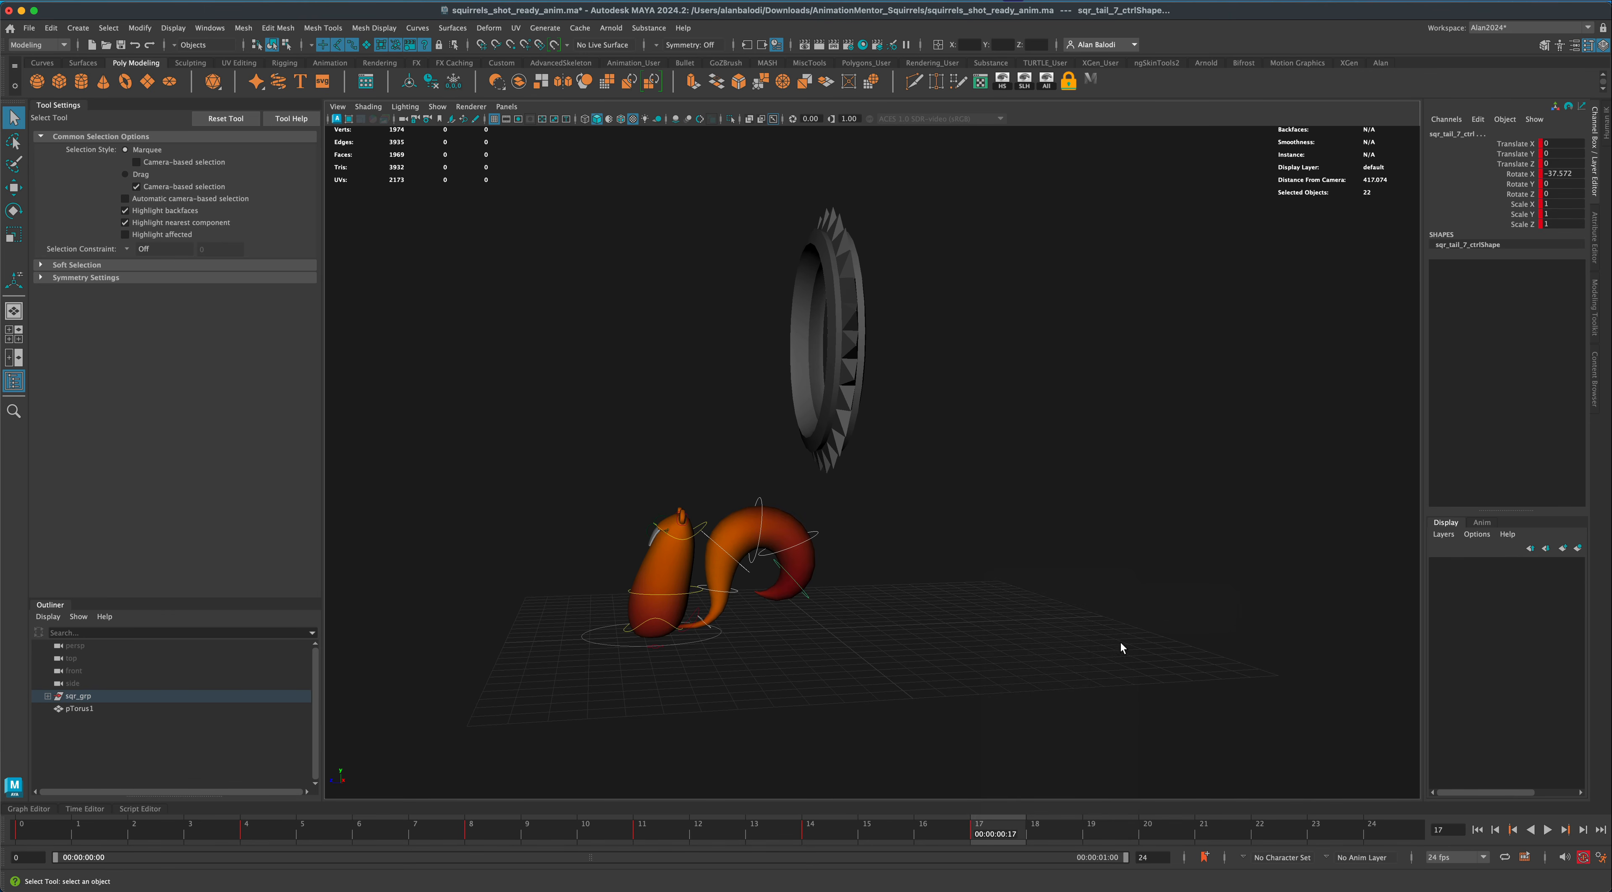
Paste the copied curled tail keys at frame 24 for the same tail controls.
drag(1000, 836, 1385, 839)
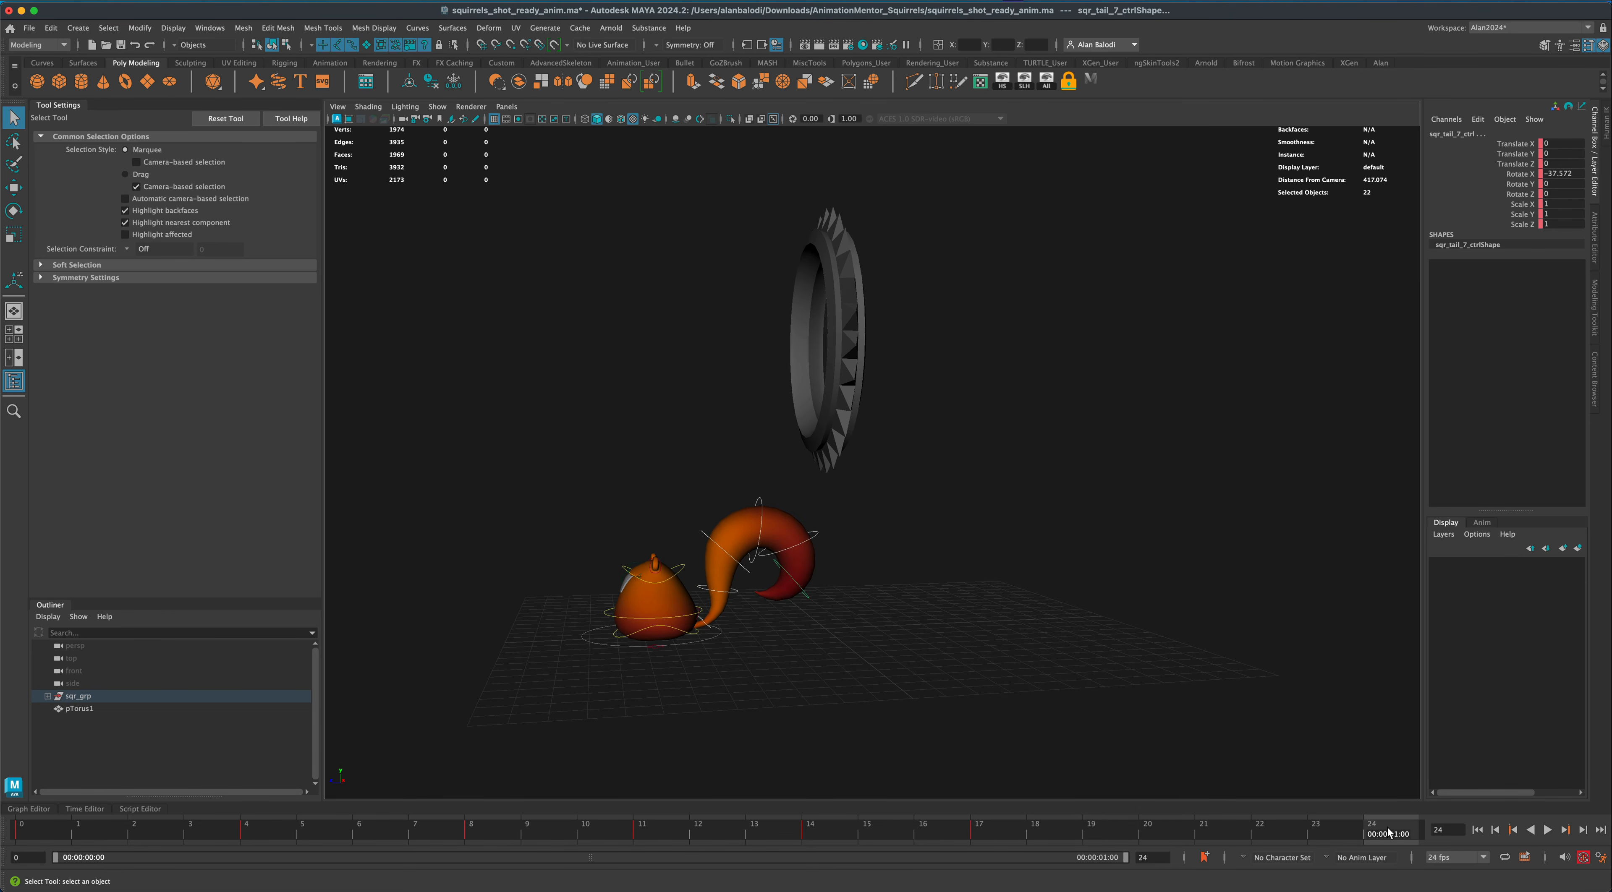
right_click(1388, 834)
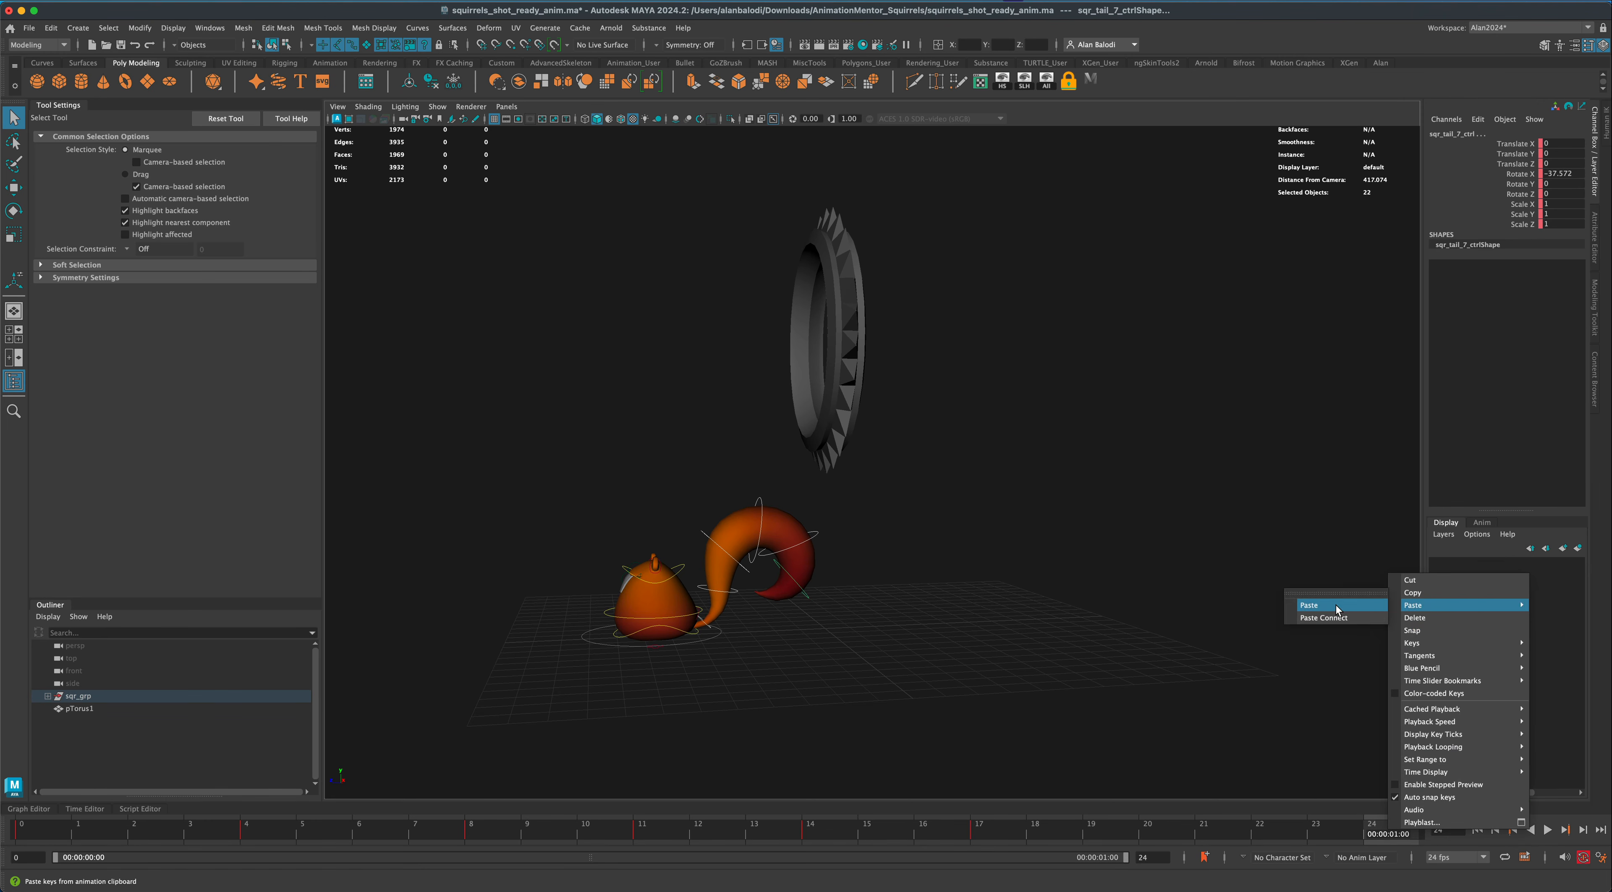
click(1338, 612)
Key the second tail control at frame 20 and rotate it toward the body to a Rotate X of about 56.6.
drag(1390, 836, 1167, 831)
click(763, 658)
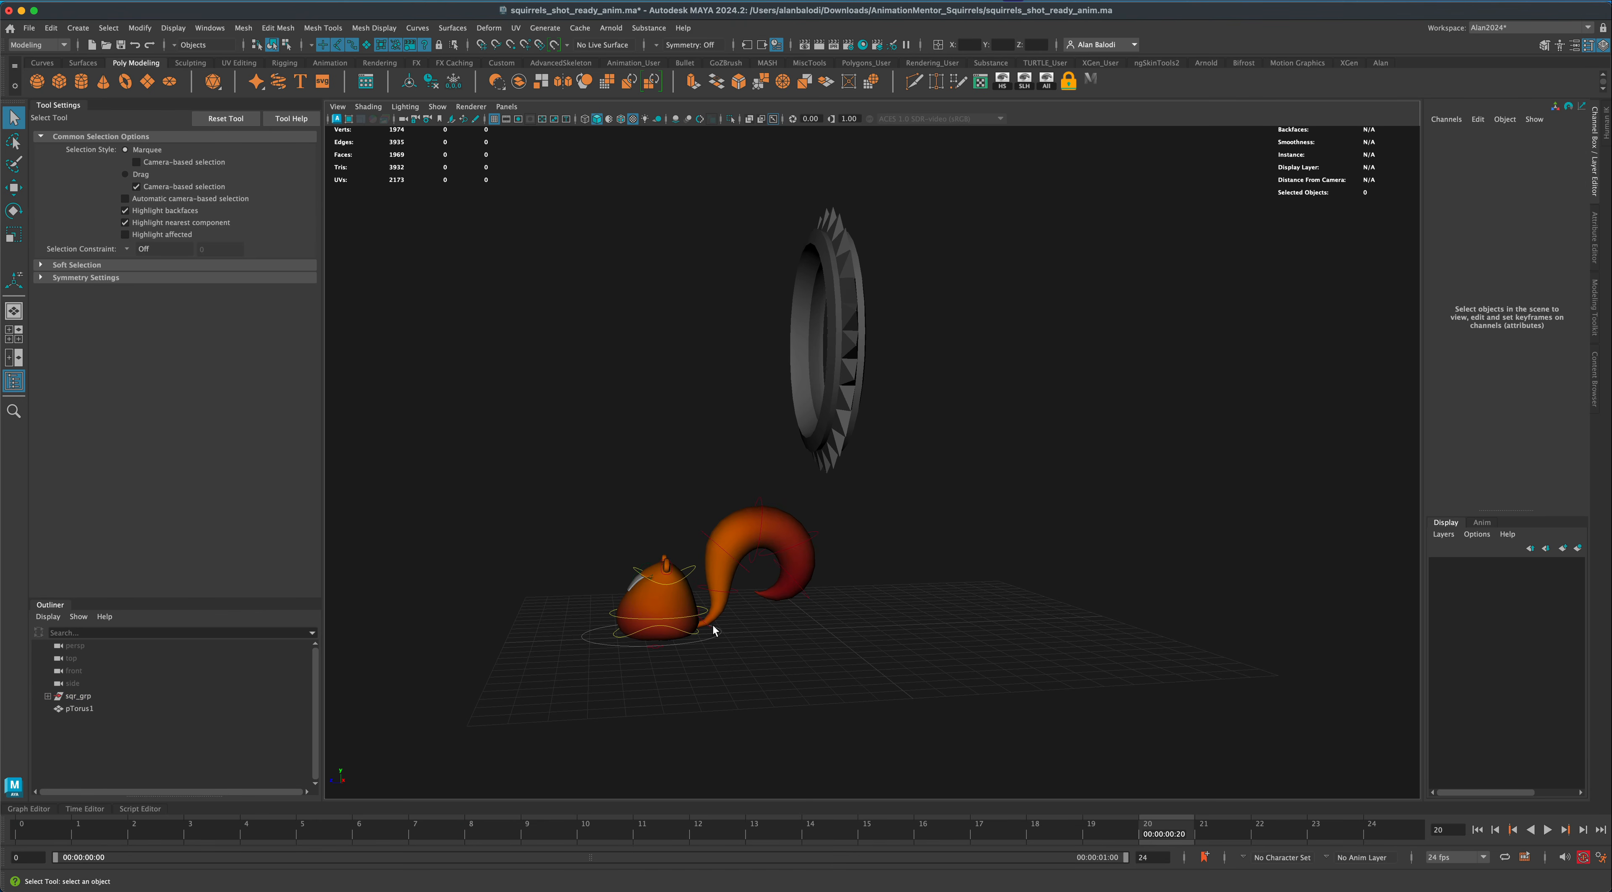
mouse_move(707, 626)
alt+mouse_down()
mouse_move(791, 695)
mouse_move(721, 628)
alt+mouse_up()
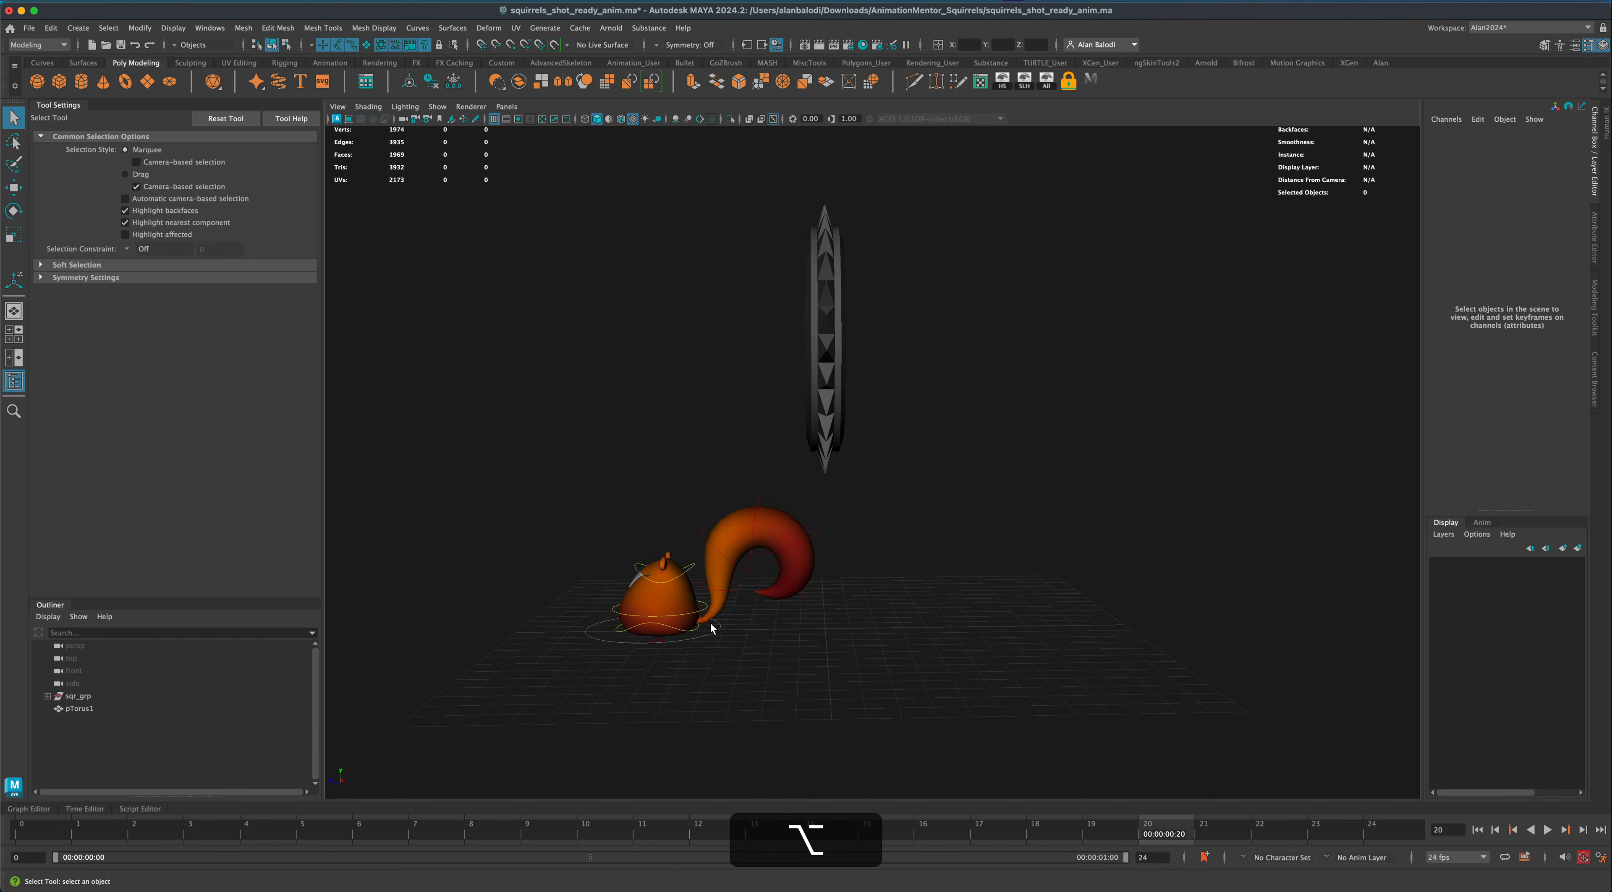
click(709, 624)
key(s)
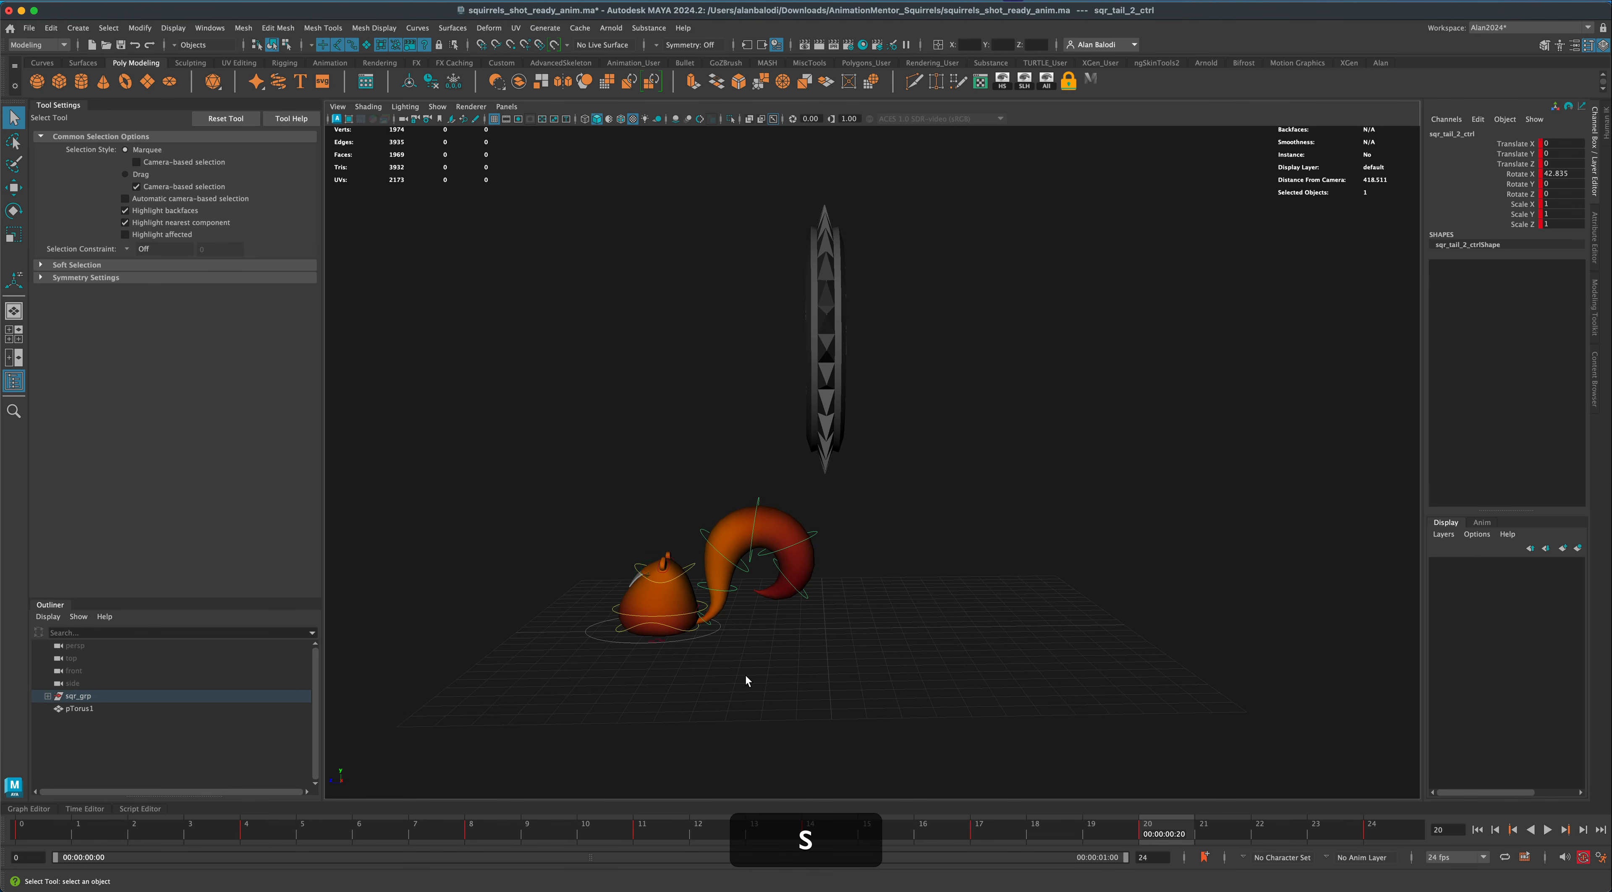
key(e)
drag(734, 607, 724, 600)
Scrub the landing up to frame 24 and play back the whole jump from a wider angled view.
key(alt+v)
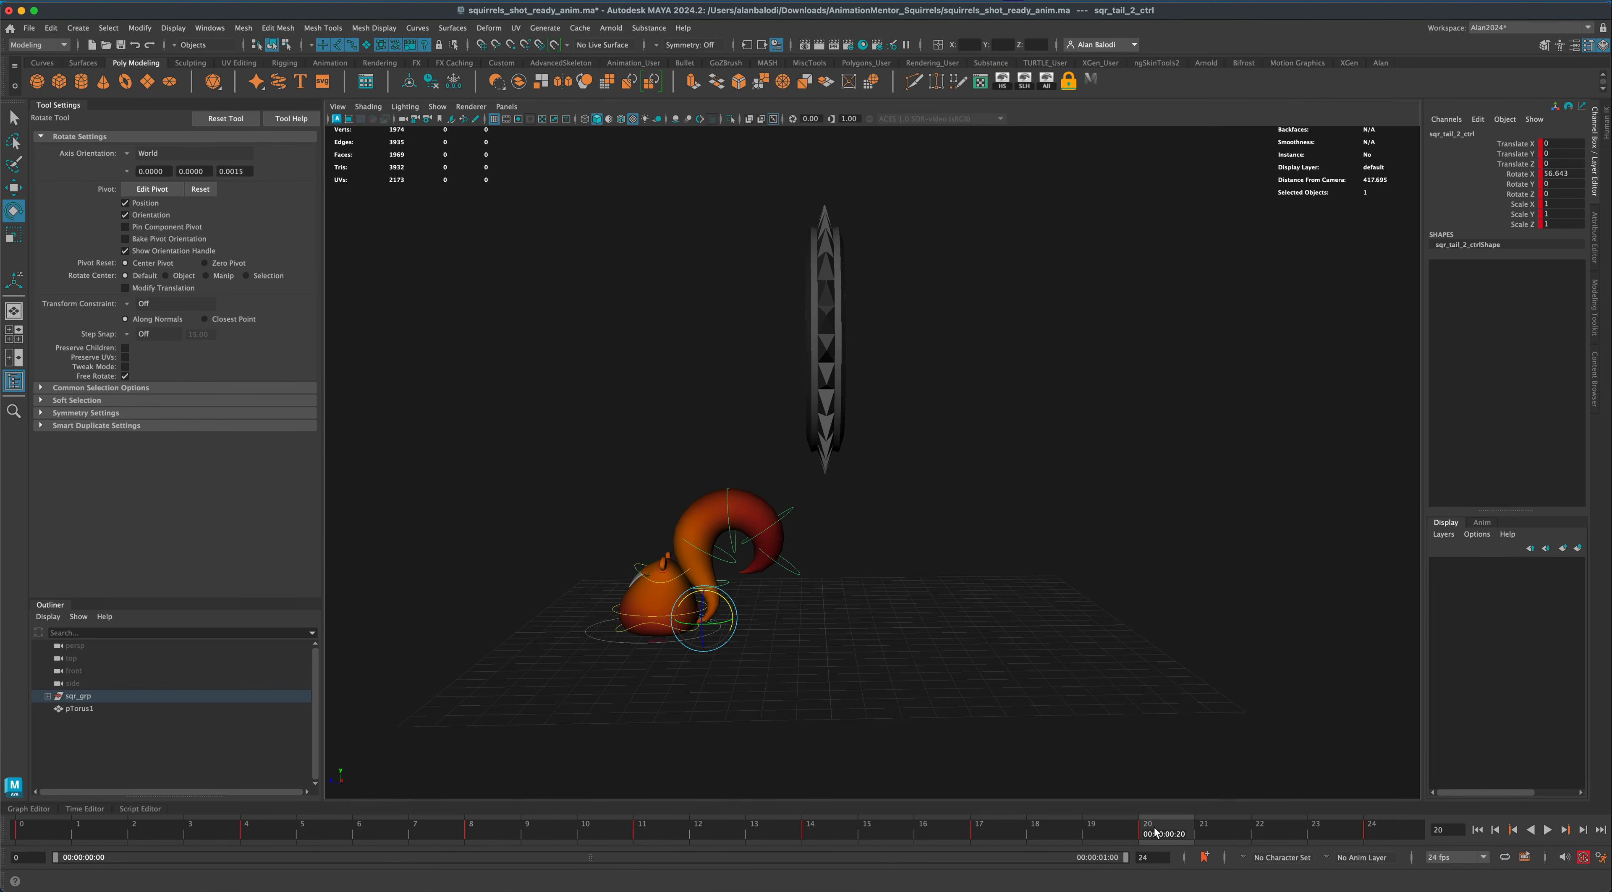
drag(1103, 828, 1397, 830)
scroll(925, 687, down, 2)
alt+drag(889, 673, 933, 664)
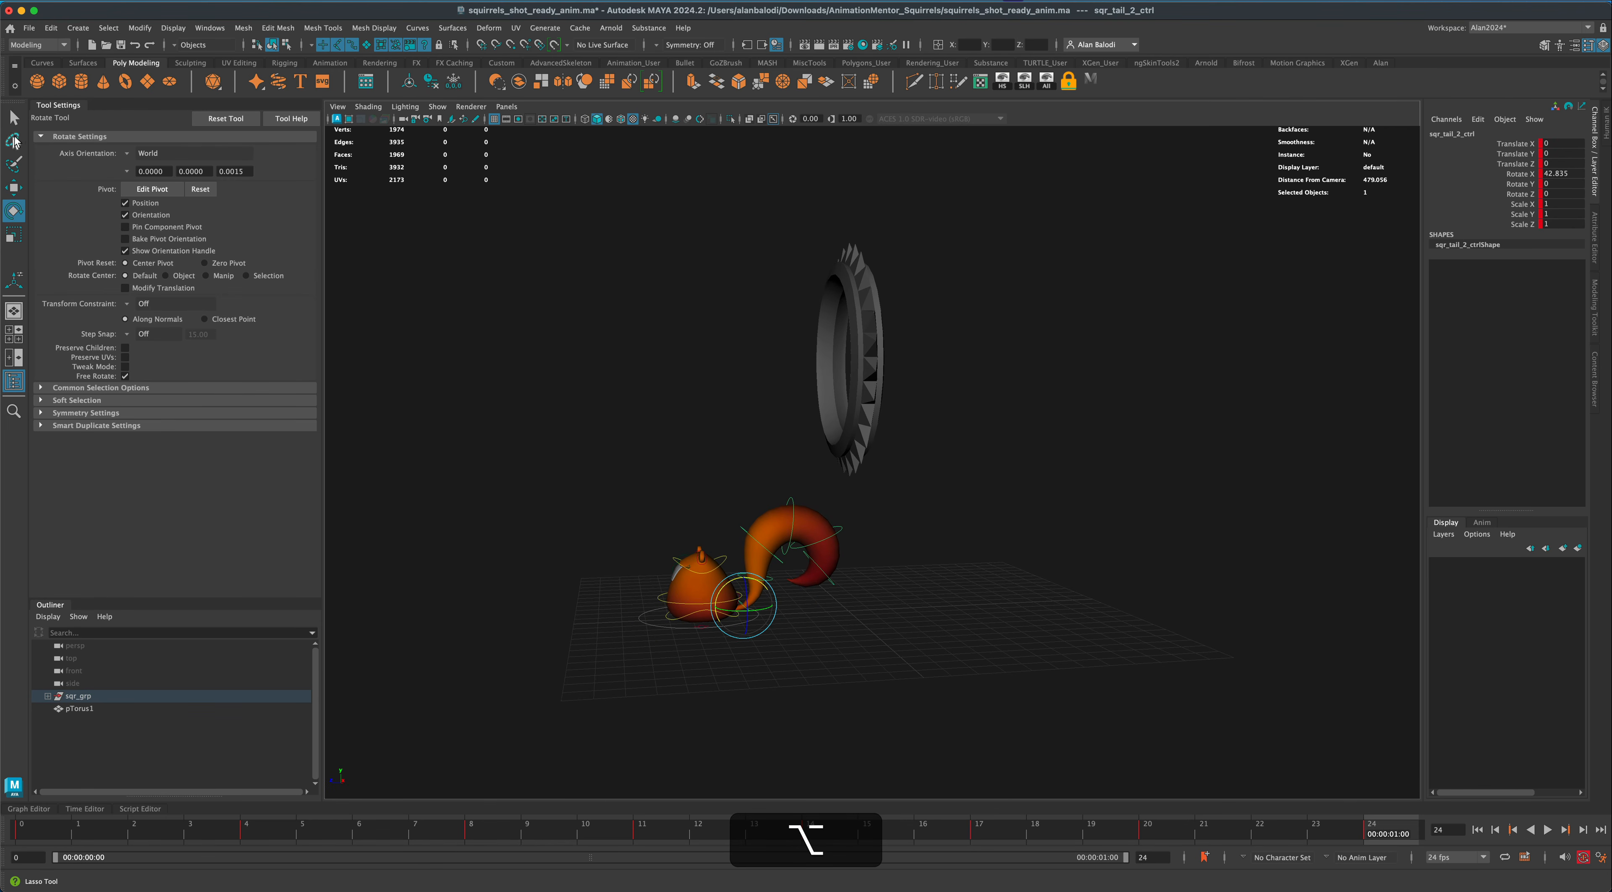
key(q)
alt+drag(413, 407, 652, 565)
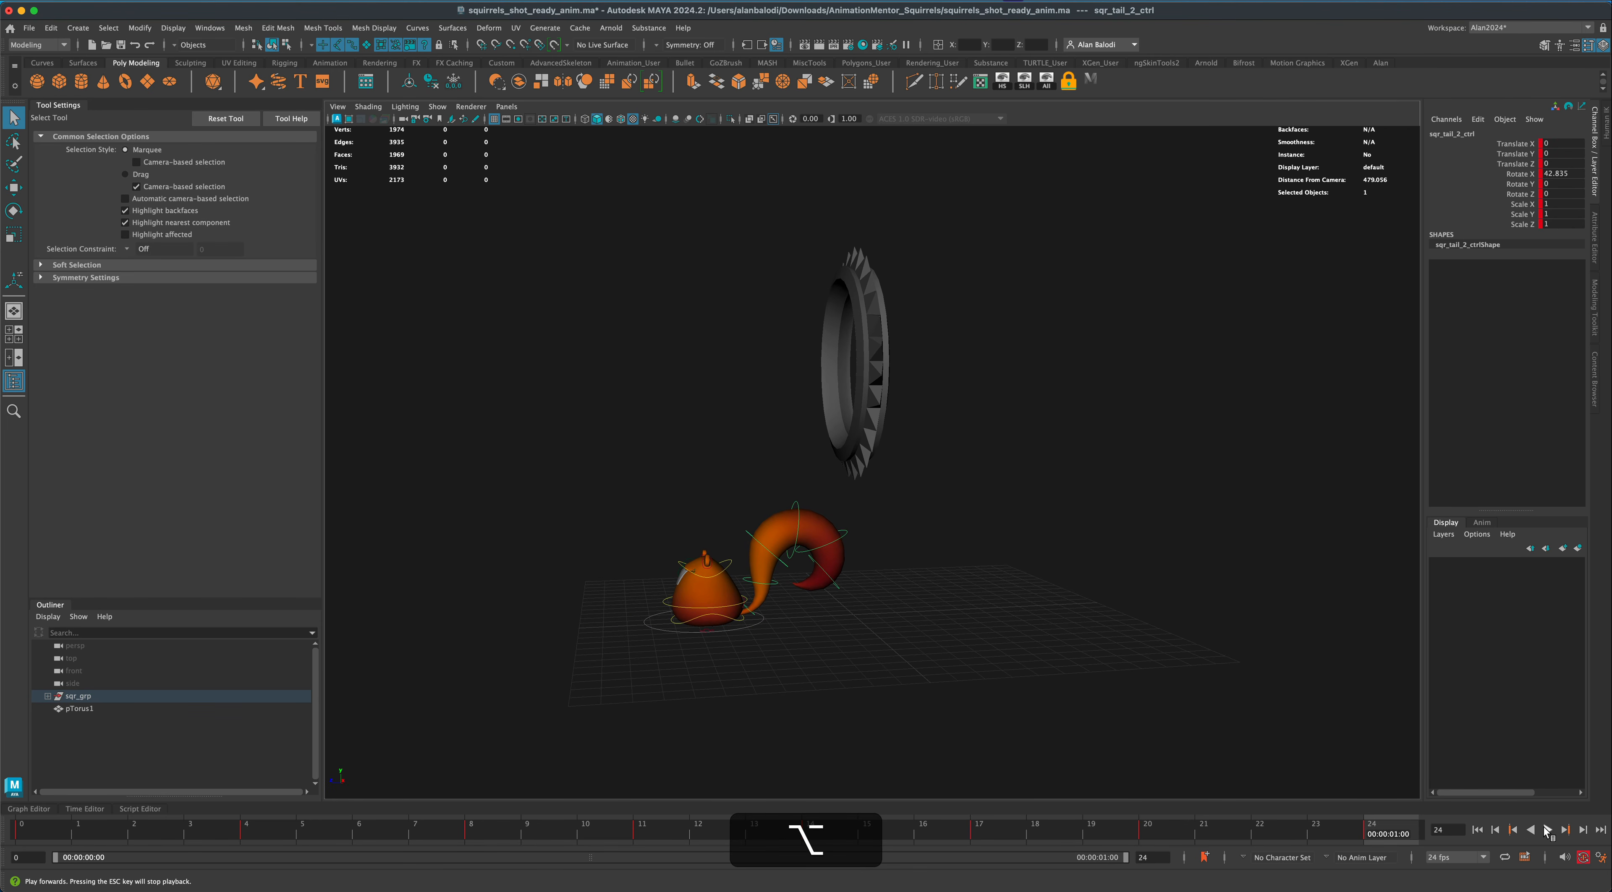
click(1547, 830)
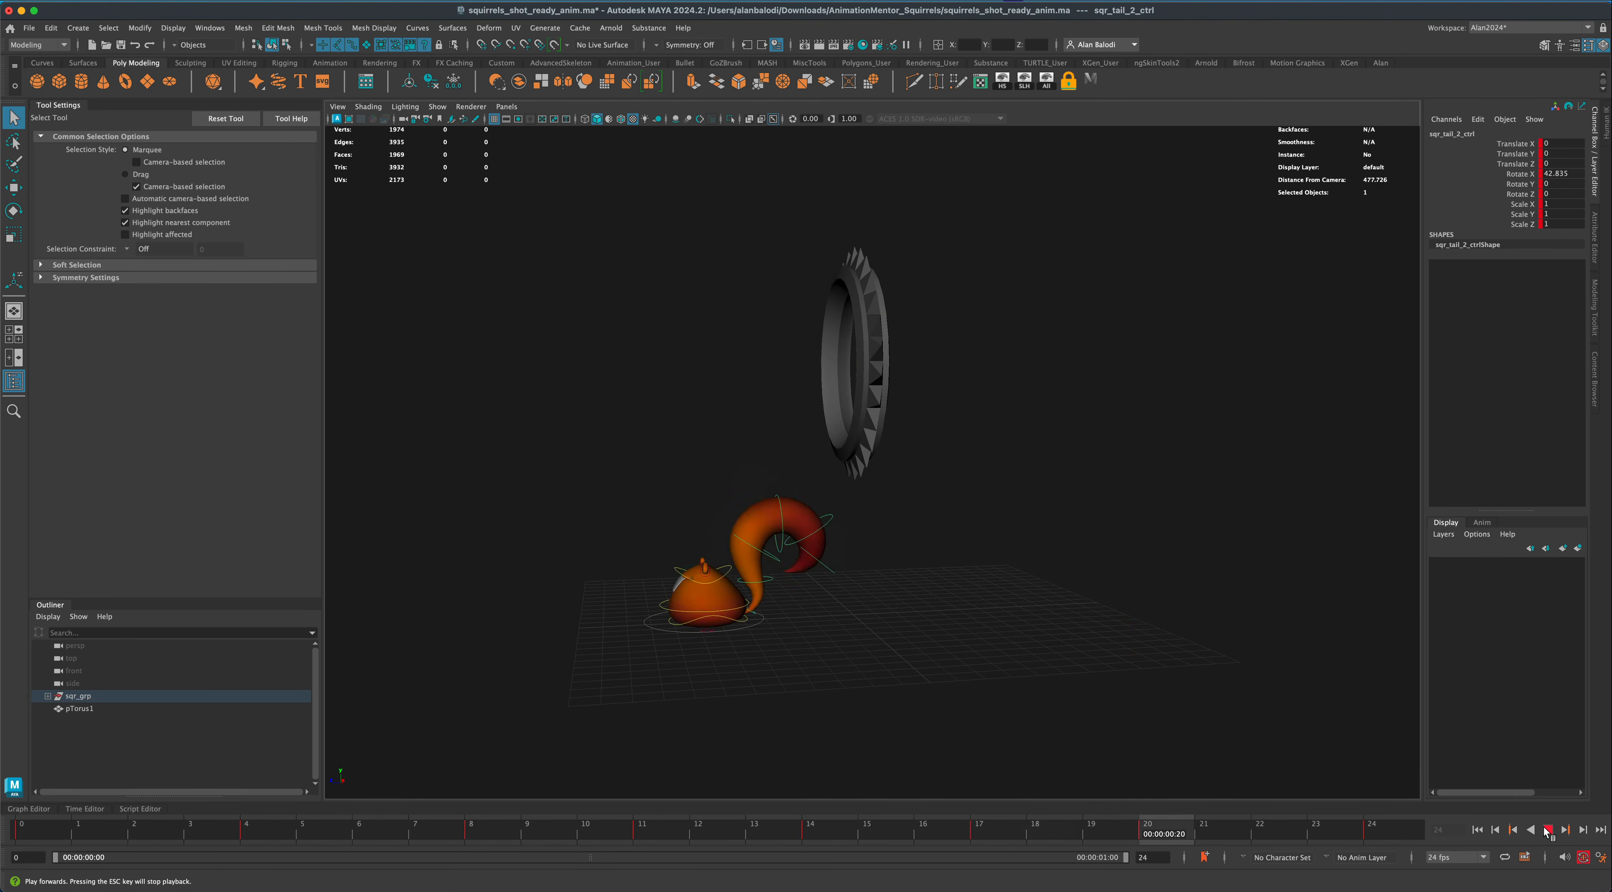
At frame 15, key the tail-tip control sqr_tail_7_ctrl and rotate it to a Rotate X of about 3.4.
alt+drag(1128, 701, 1049, 689)
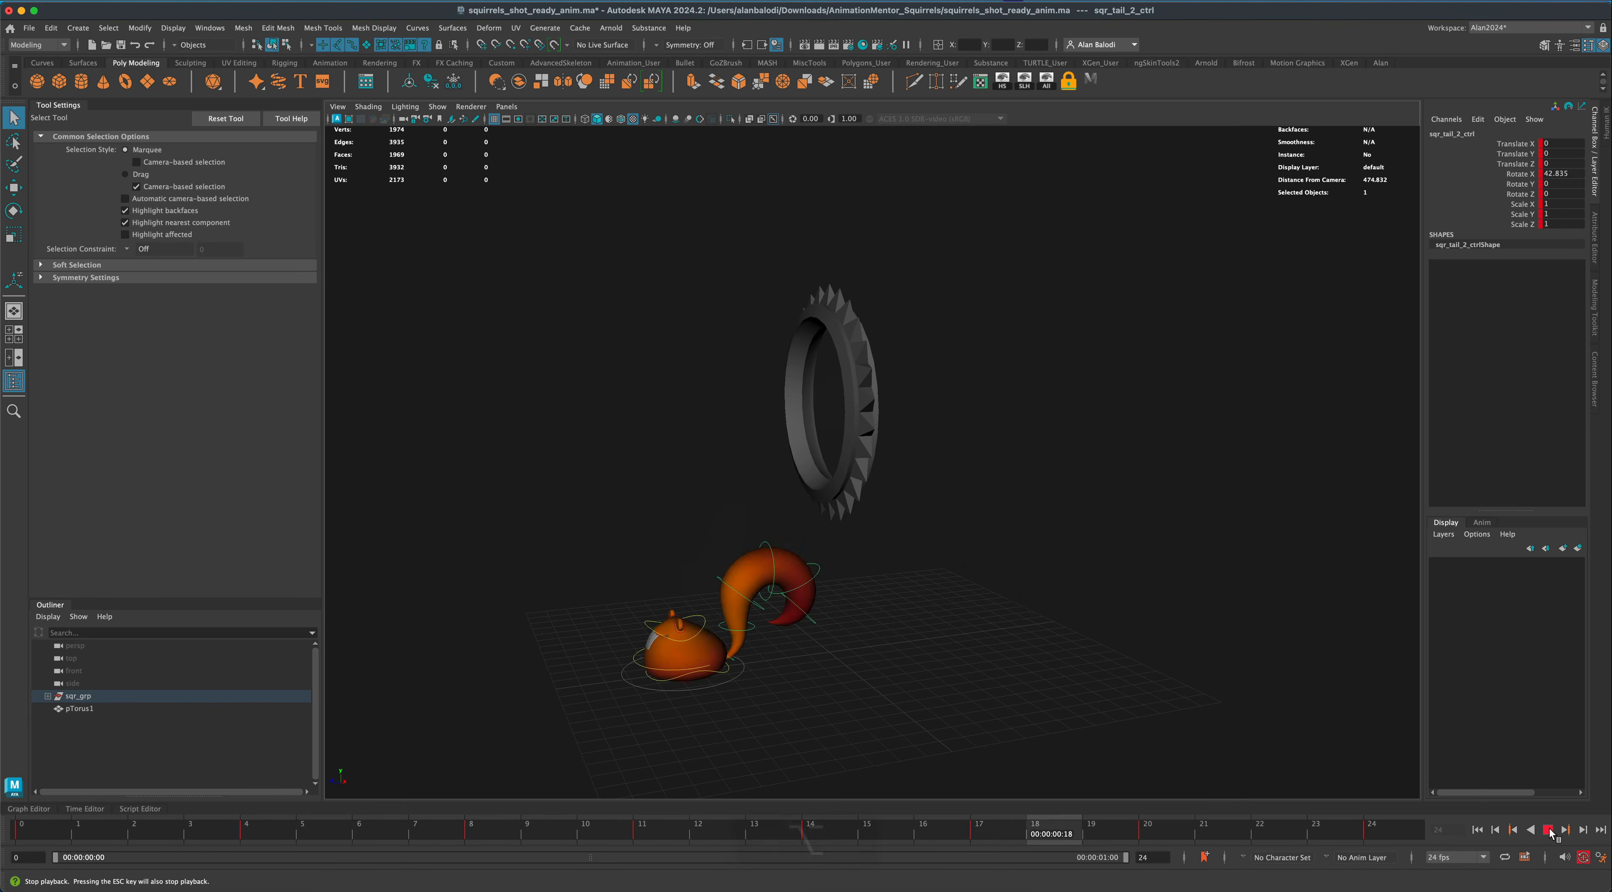
drag(119, 829, 877, 845)
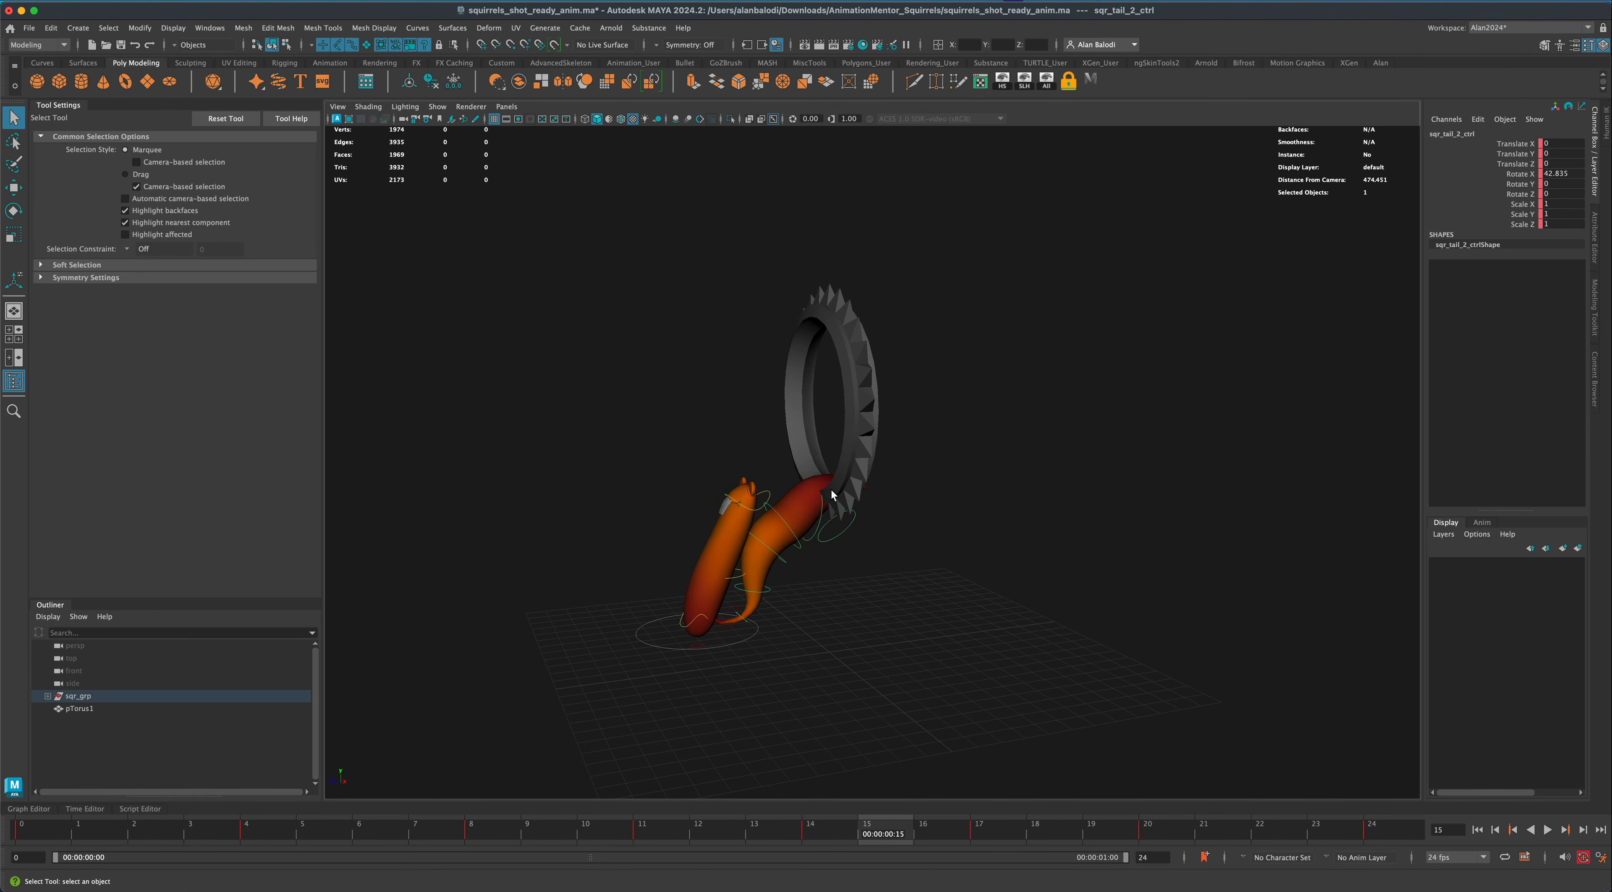
alt+drag(830, 488, 822, 553)
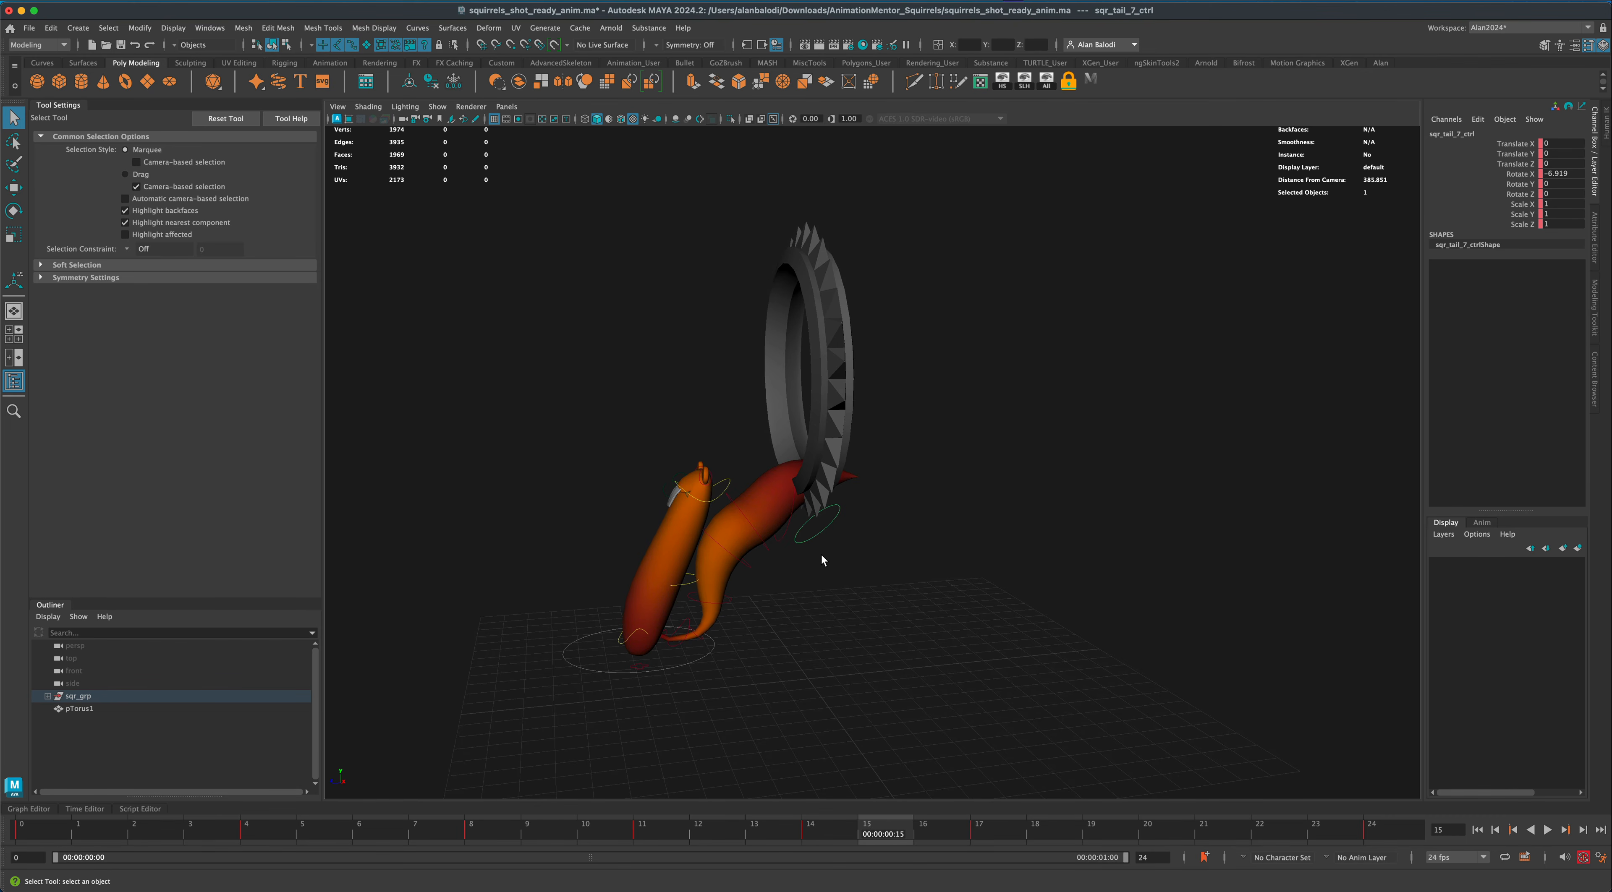
key(s)
key(e)
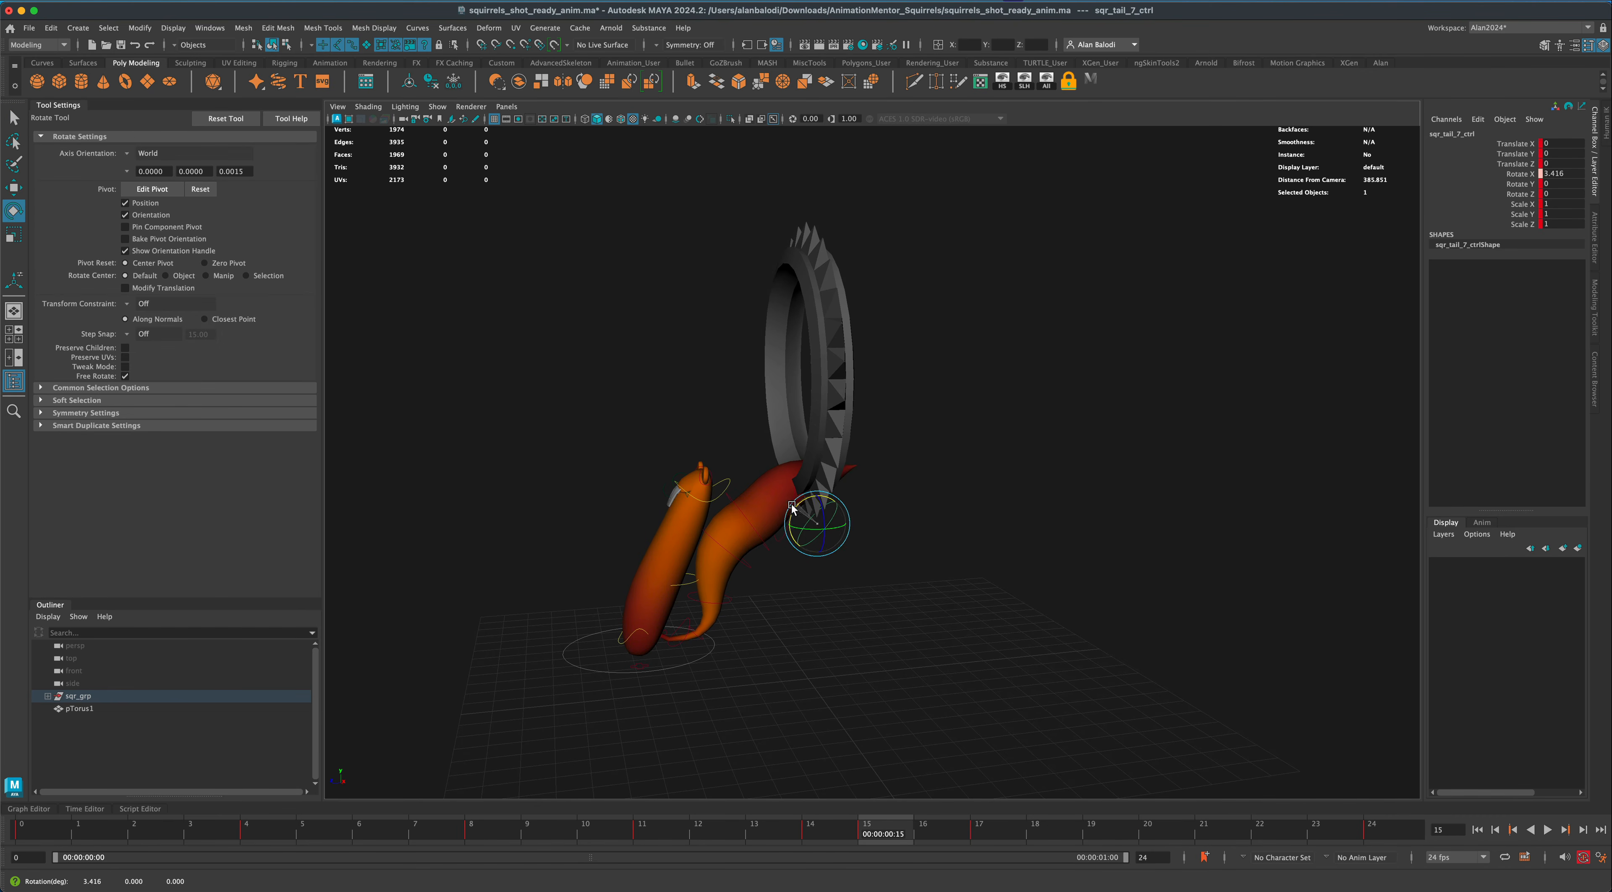
Key further tail controls at frame 15 and move sqr_tail_5_ctrl to Translate Y 8.822 and Translate Z 0.912.
click(758, 492)
key(s)
drag(758, 492, 718, 481)
click(767, 547)
key(s)
click(14, 187)
click(730, 550)
key(s)
click(745, 503)
Play back the jump to check the adjusted tail, and stop it with the squirrel and ring both in frame.
click(1547, 831)
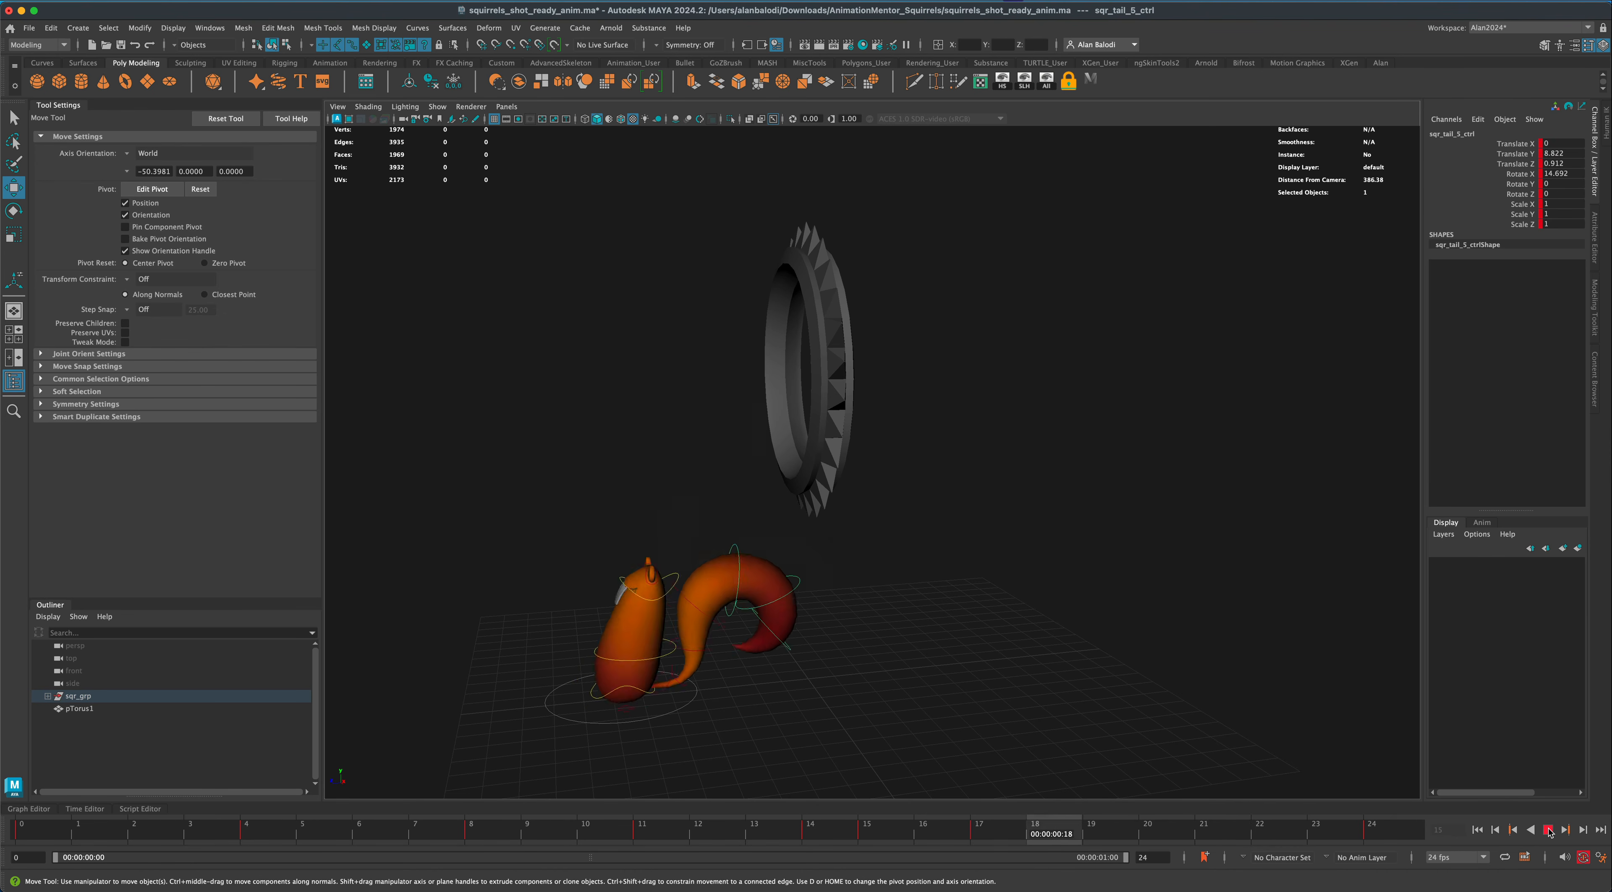
click(1548, 831)
click(17, 118)
alt+right_drag(485, 524, 494, 573)
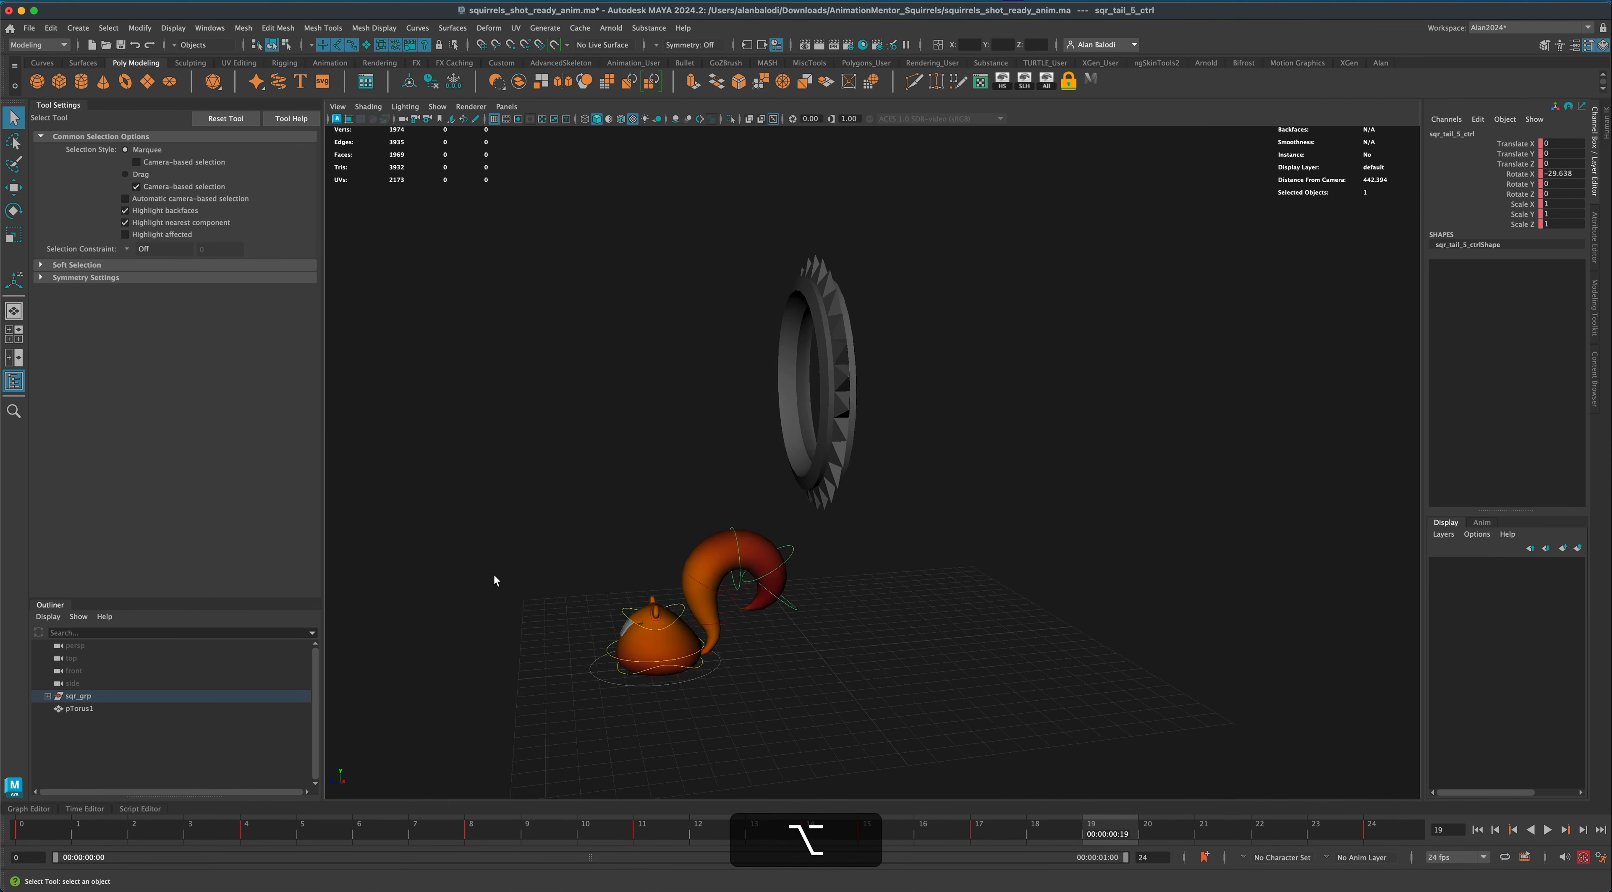
alt+middle_drag(494, 573, 550, 550)
alt+drag(549, 551, 577, 548)
alt+middle_drag(1101, 433, 1139, 430)
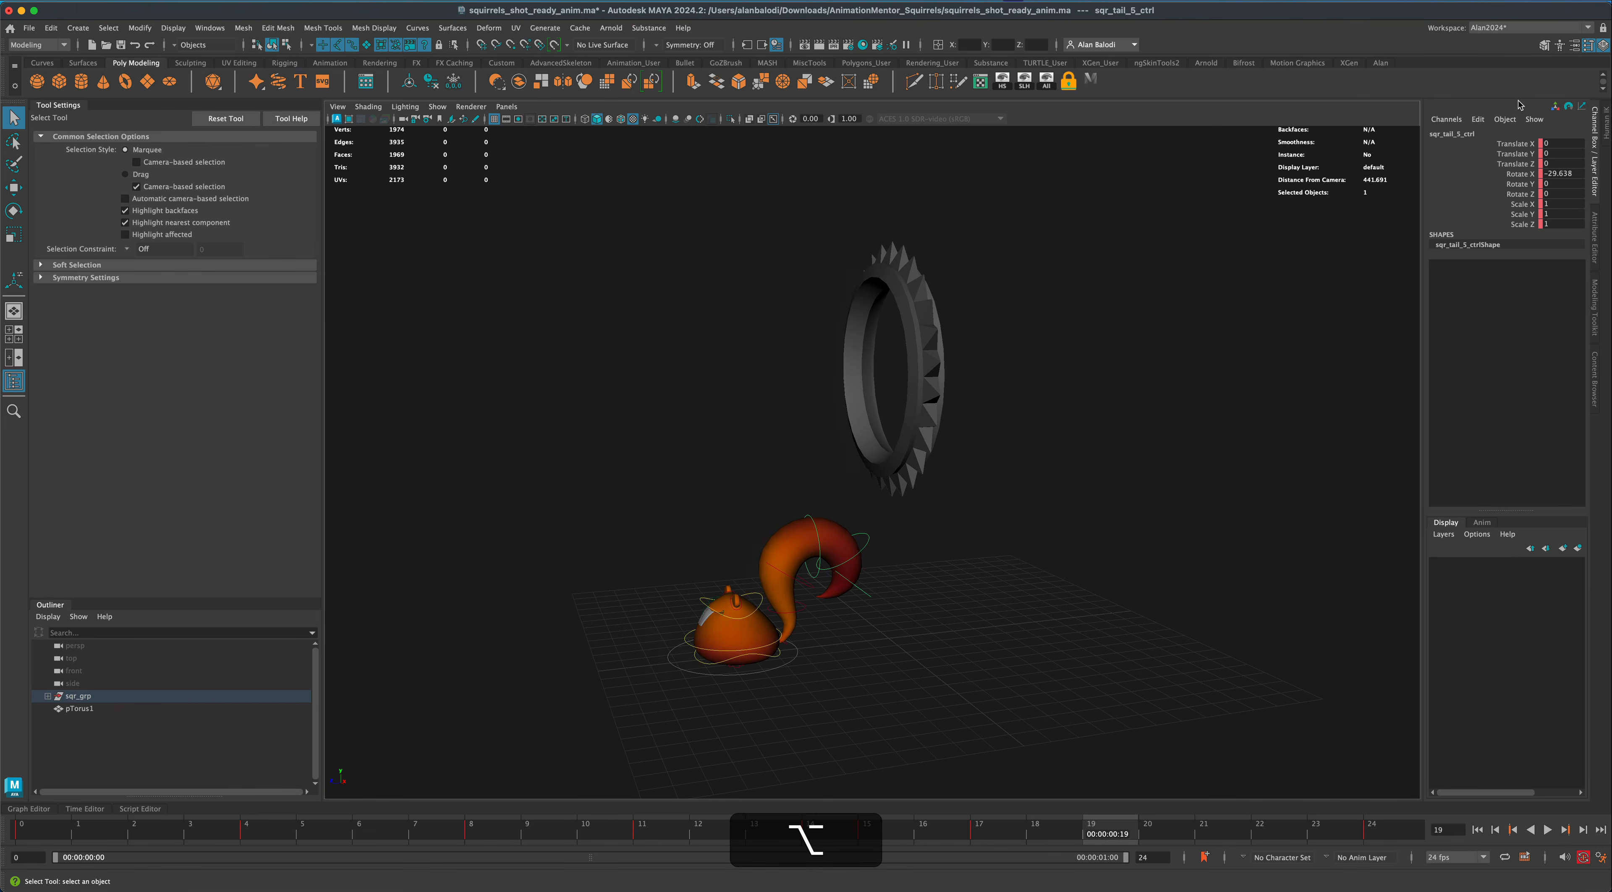
Switch to the Animation workspace and select the squirrel's root control to show its animation curves.
click(1521, 30)
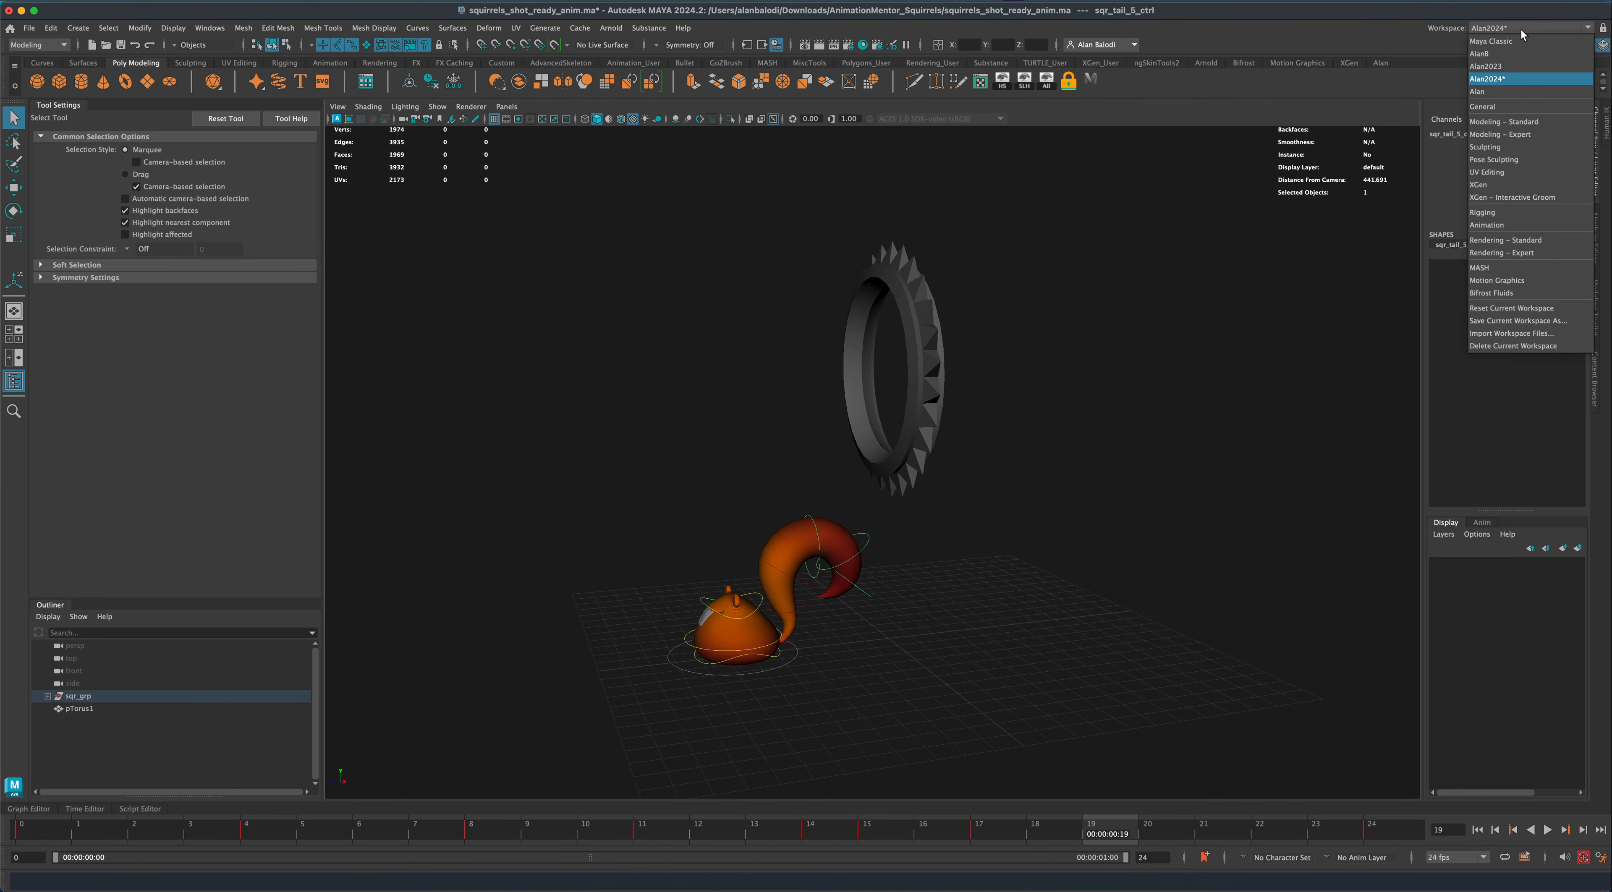
click(1507, 226)
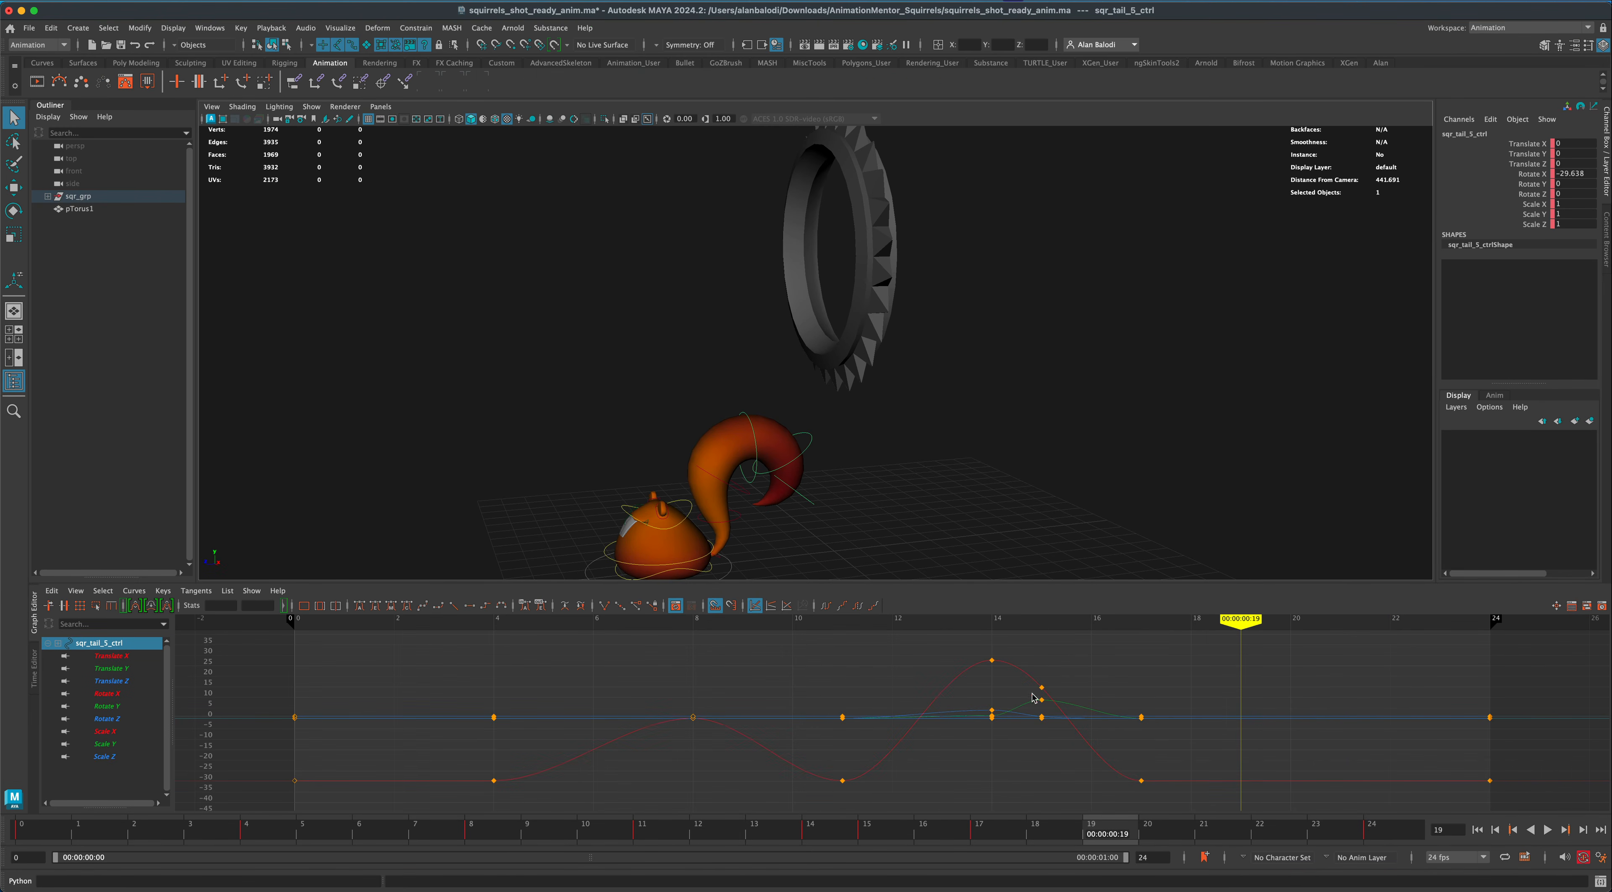
alt+drag(845, 505, 886, 489)
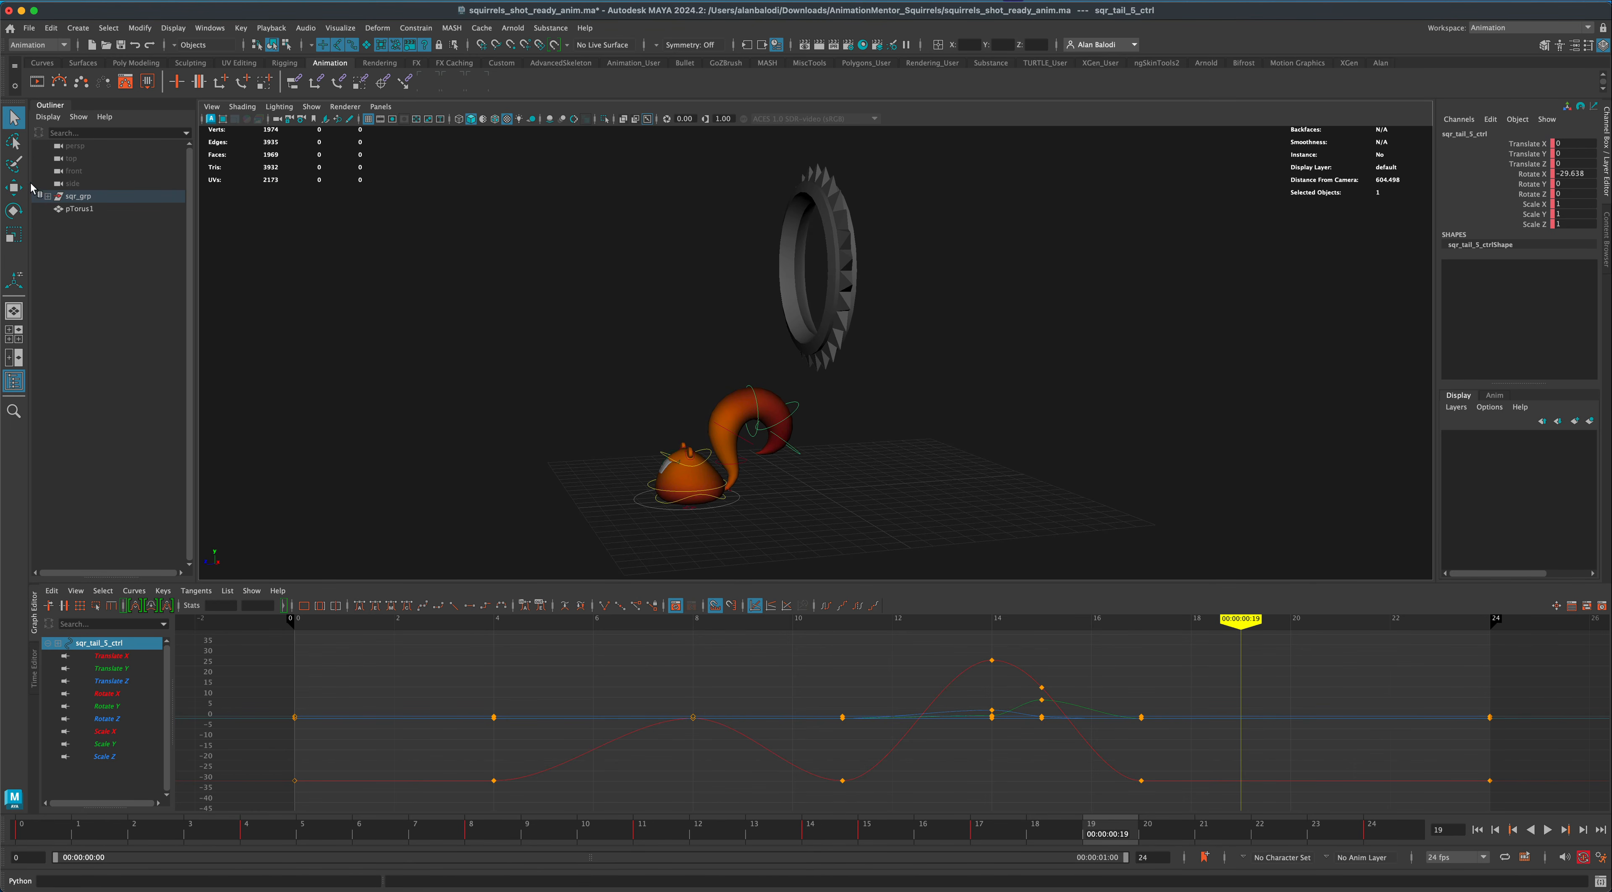
alt+right_drag(757, 519, 741, 528)
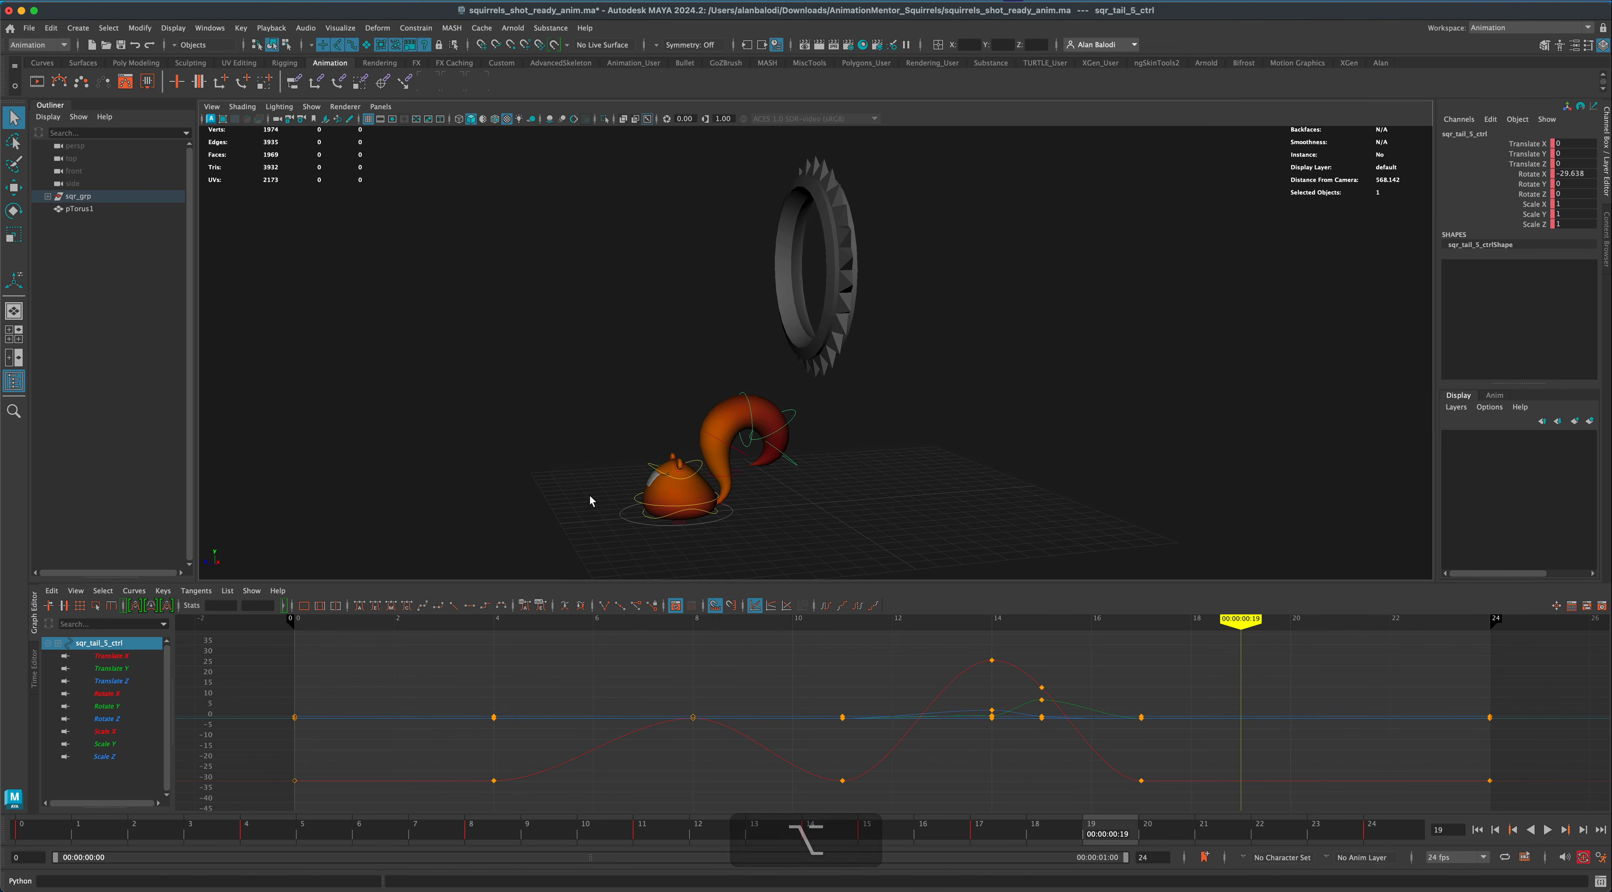
click(624, 538)
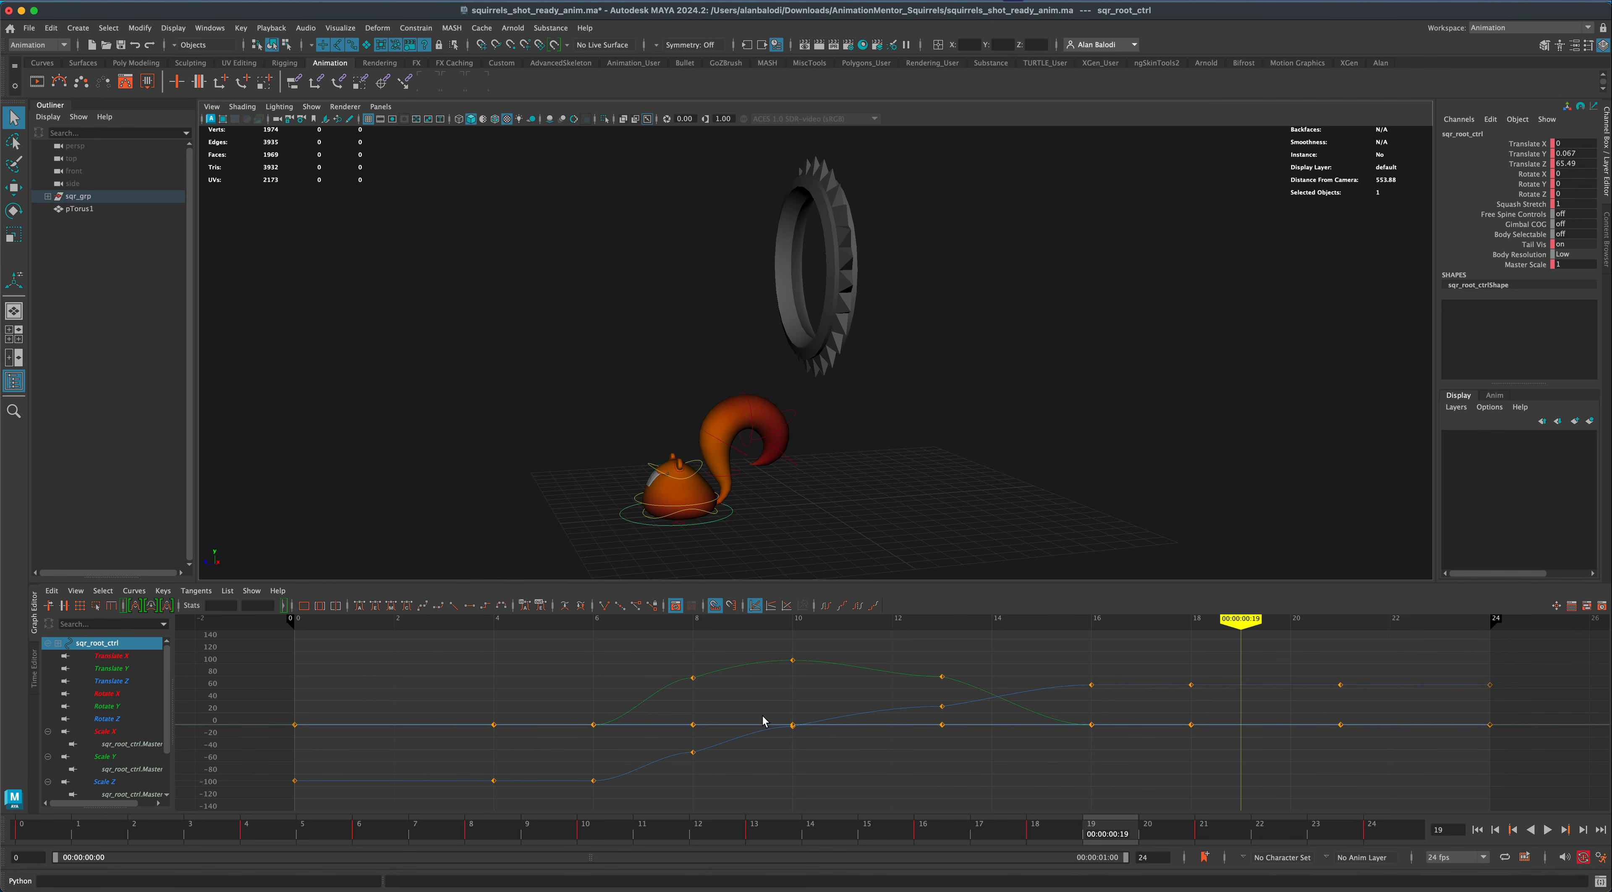
Apply spline tangents to the root control's Translate Z key at frame 8 in the Graph Editor.
click(694, 753)
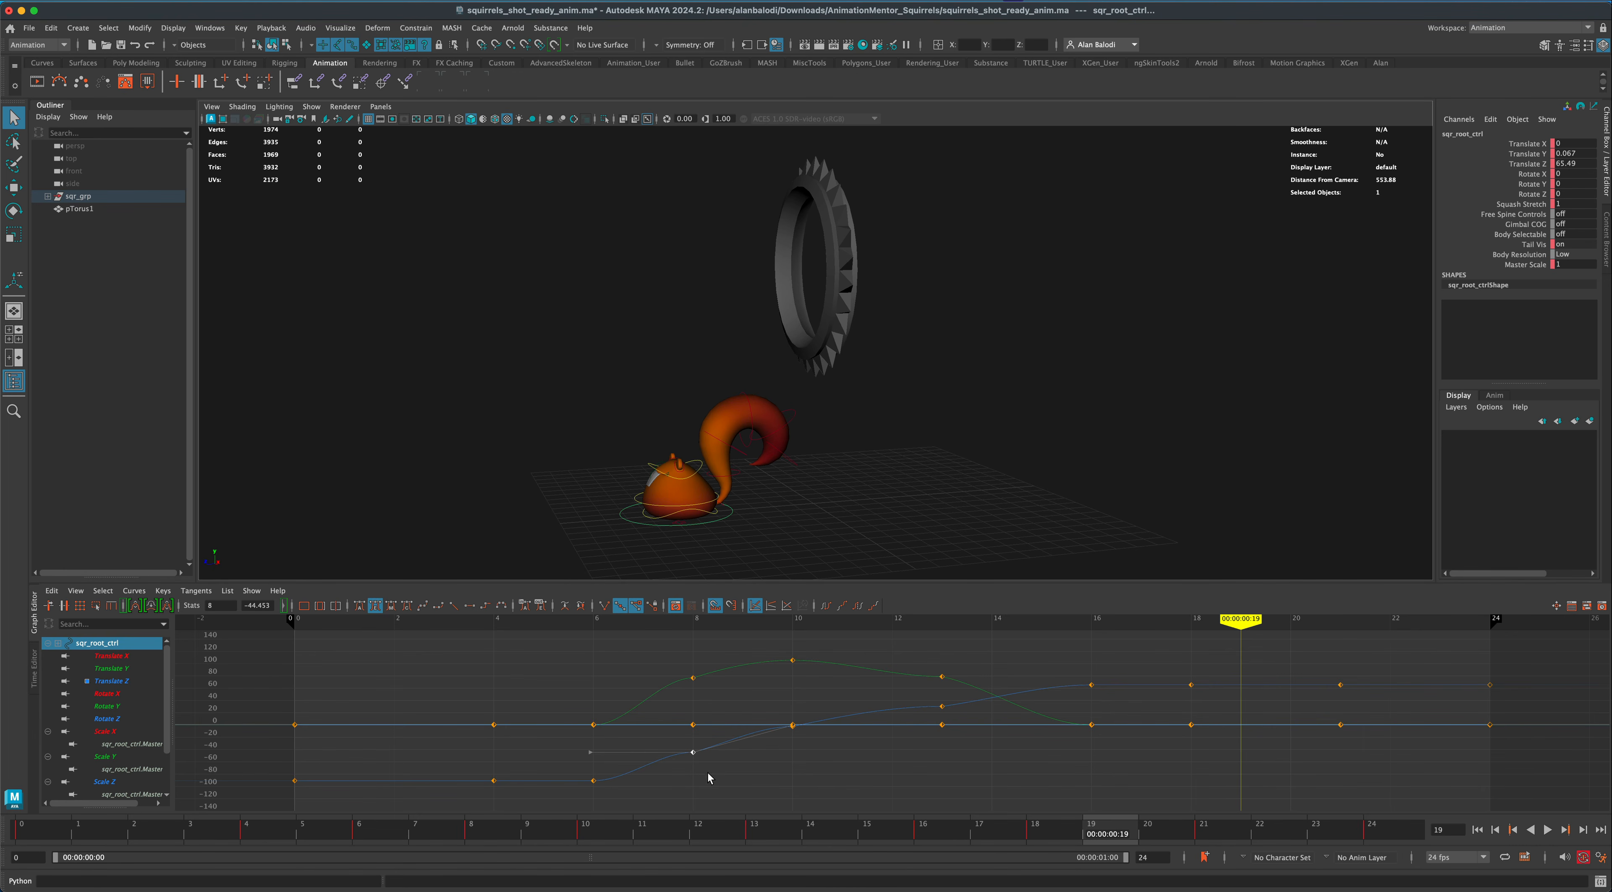
alt+middle_drag(704, 785, 717, 763)
alt+right_drag(717, 762, 659, 750)
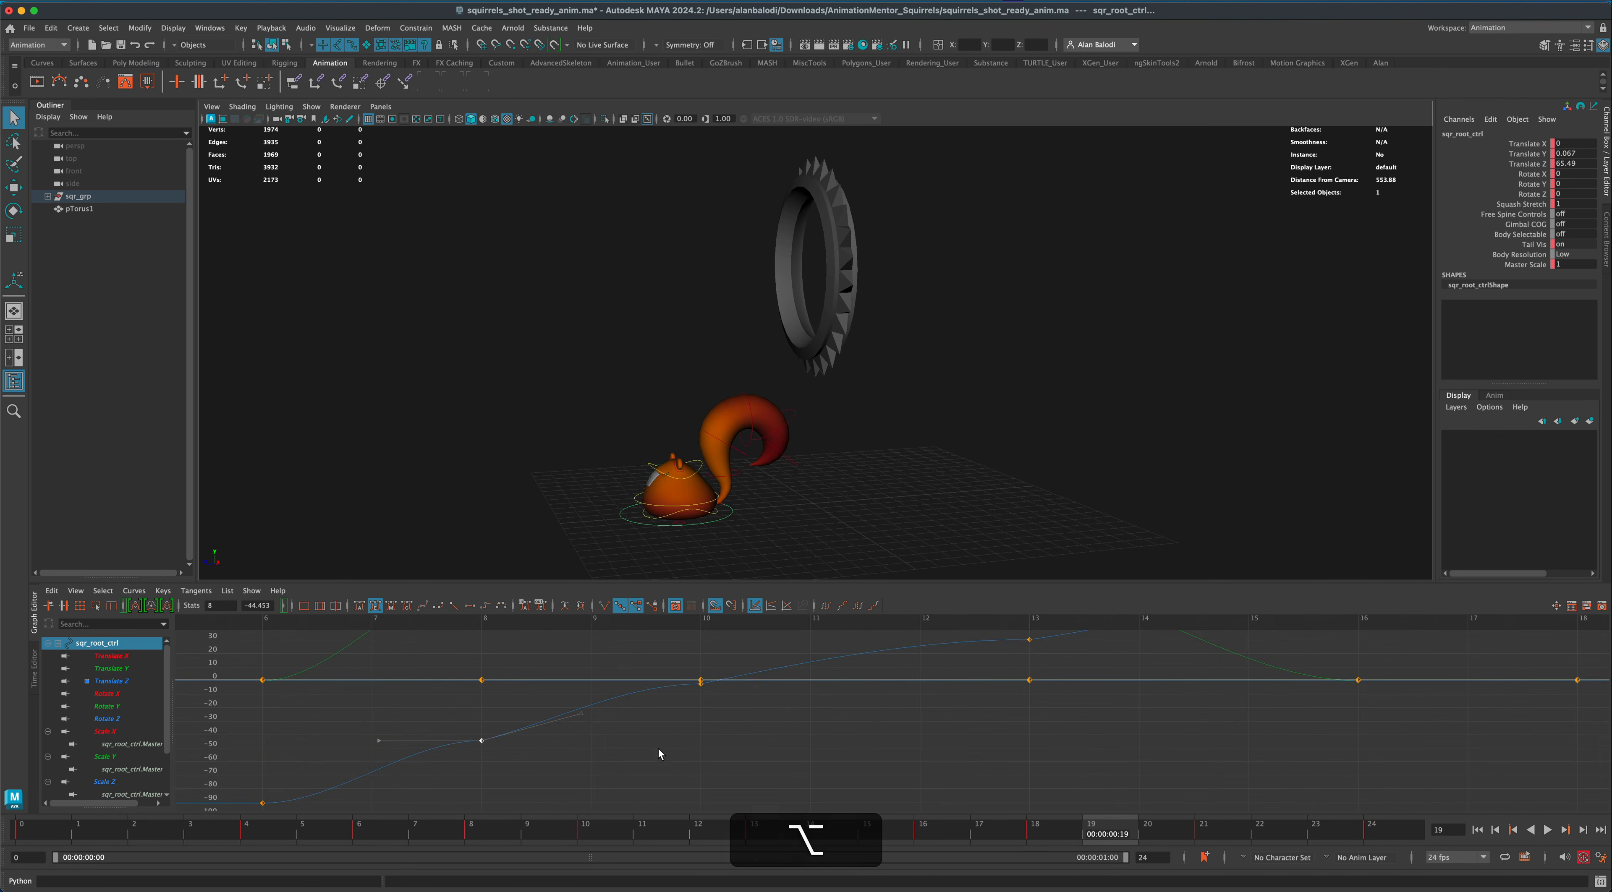
key(a)
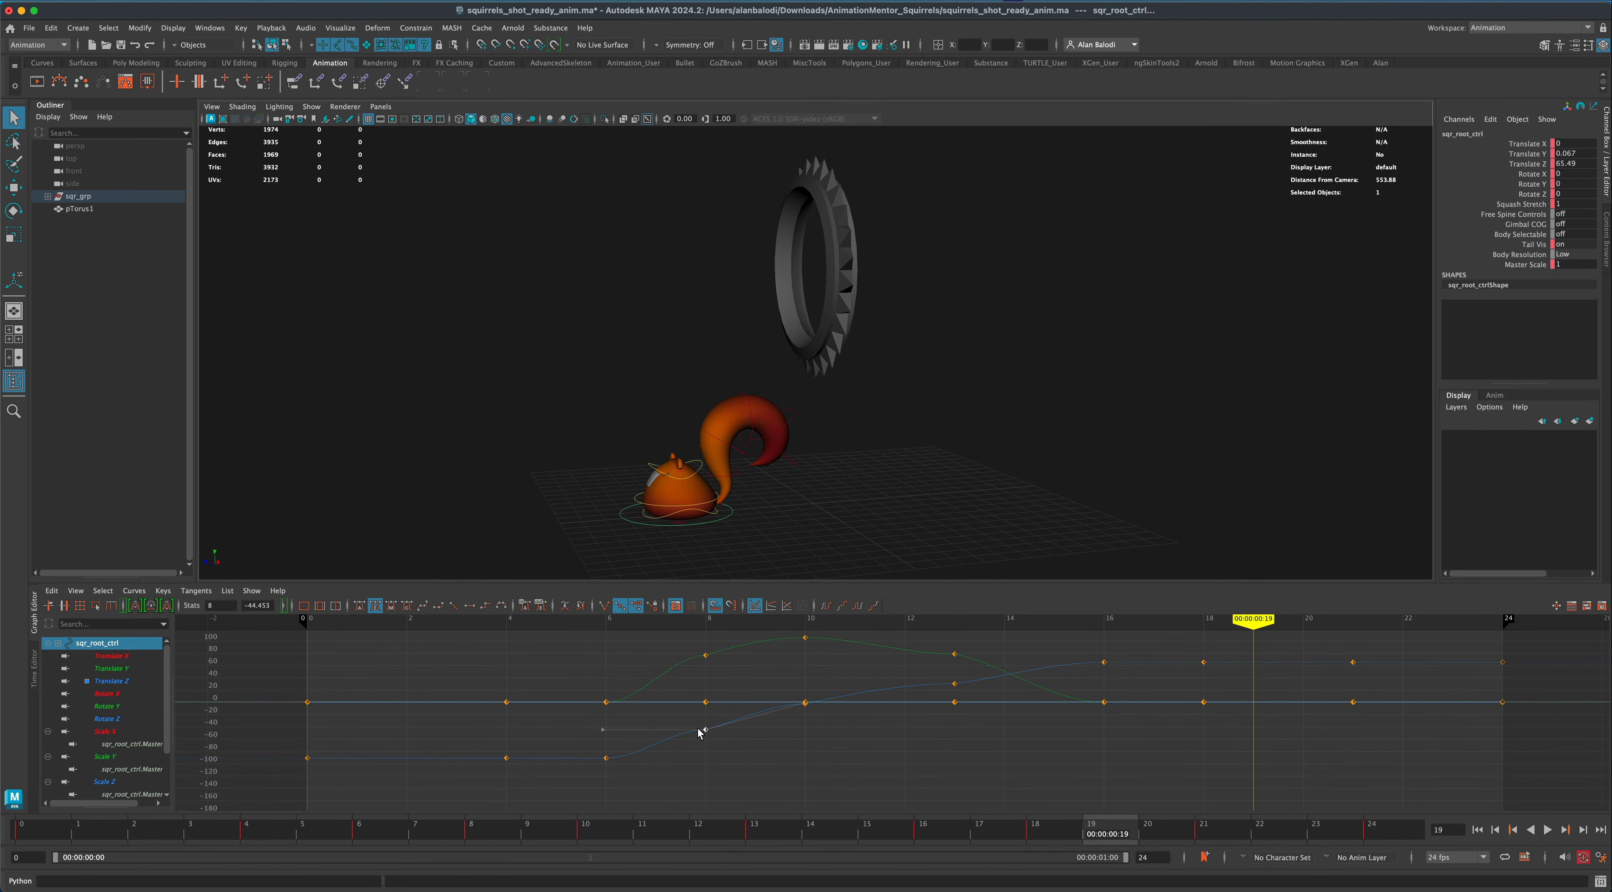
click(718, 737)
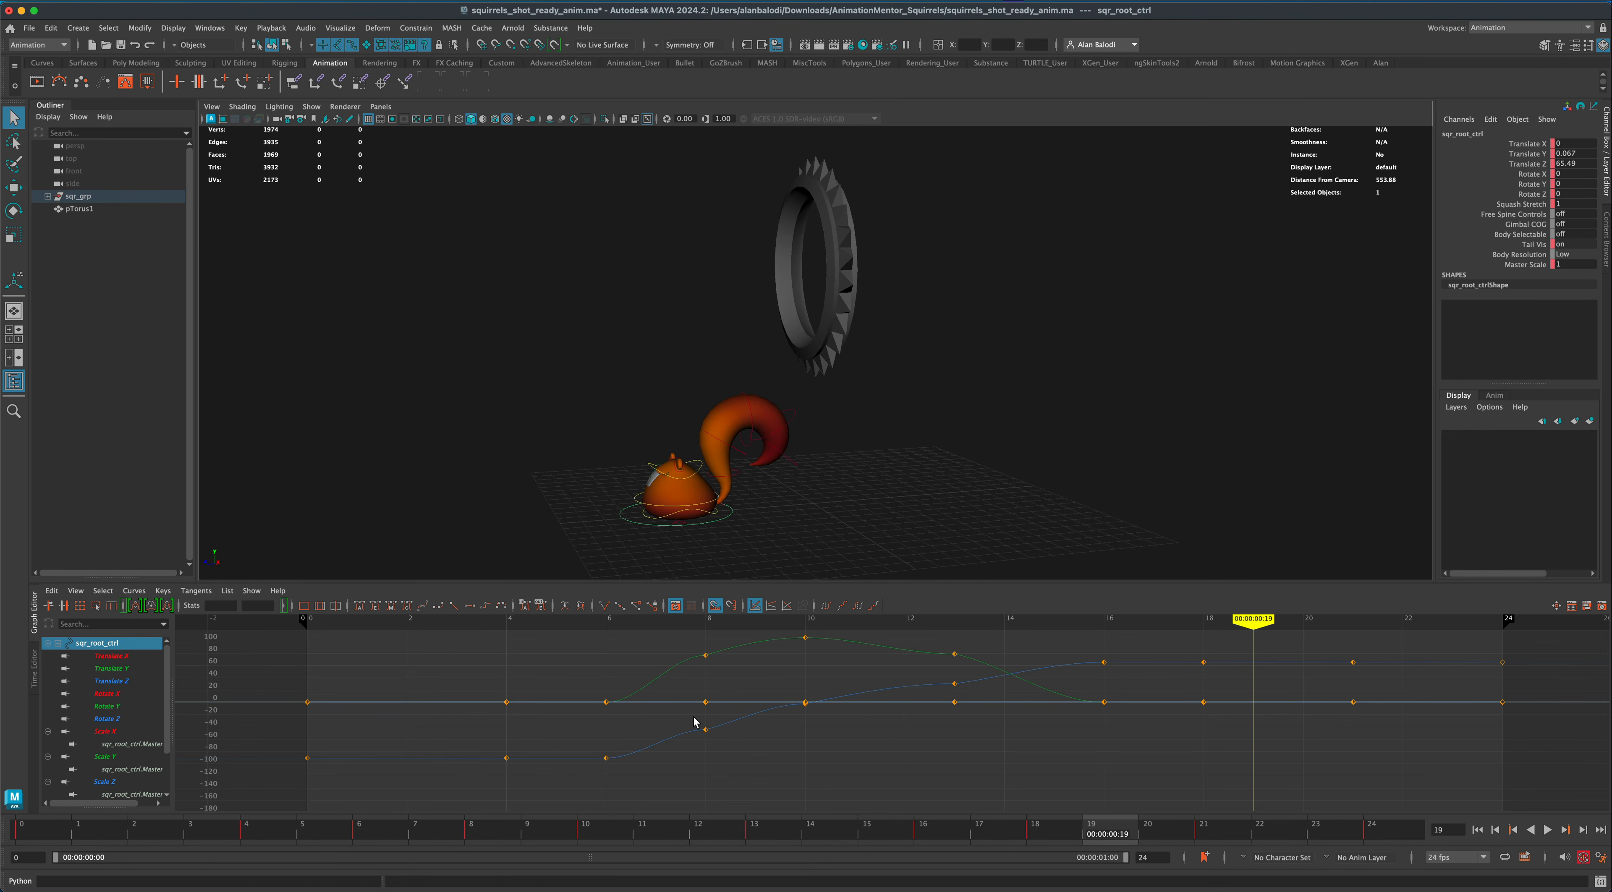
mouse_move(694, 719)
mouse_down()
mouse_move(714, 742)
mouse_move(687, 735)
mouse_up()
drag(699, 722, 718, 744)
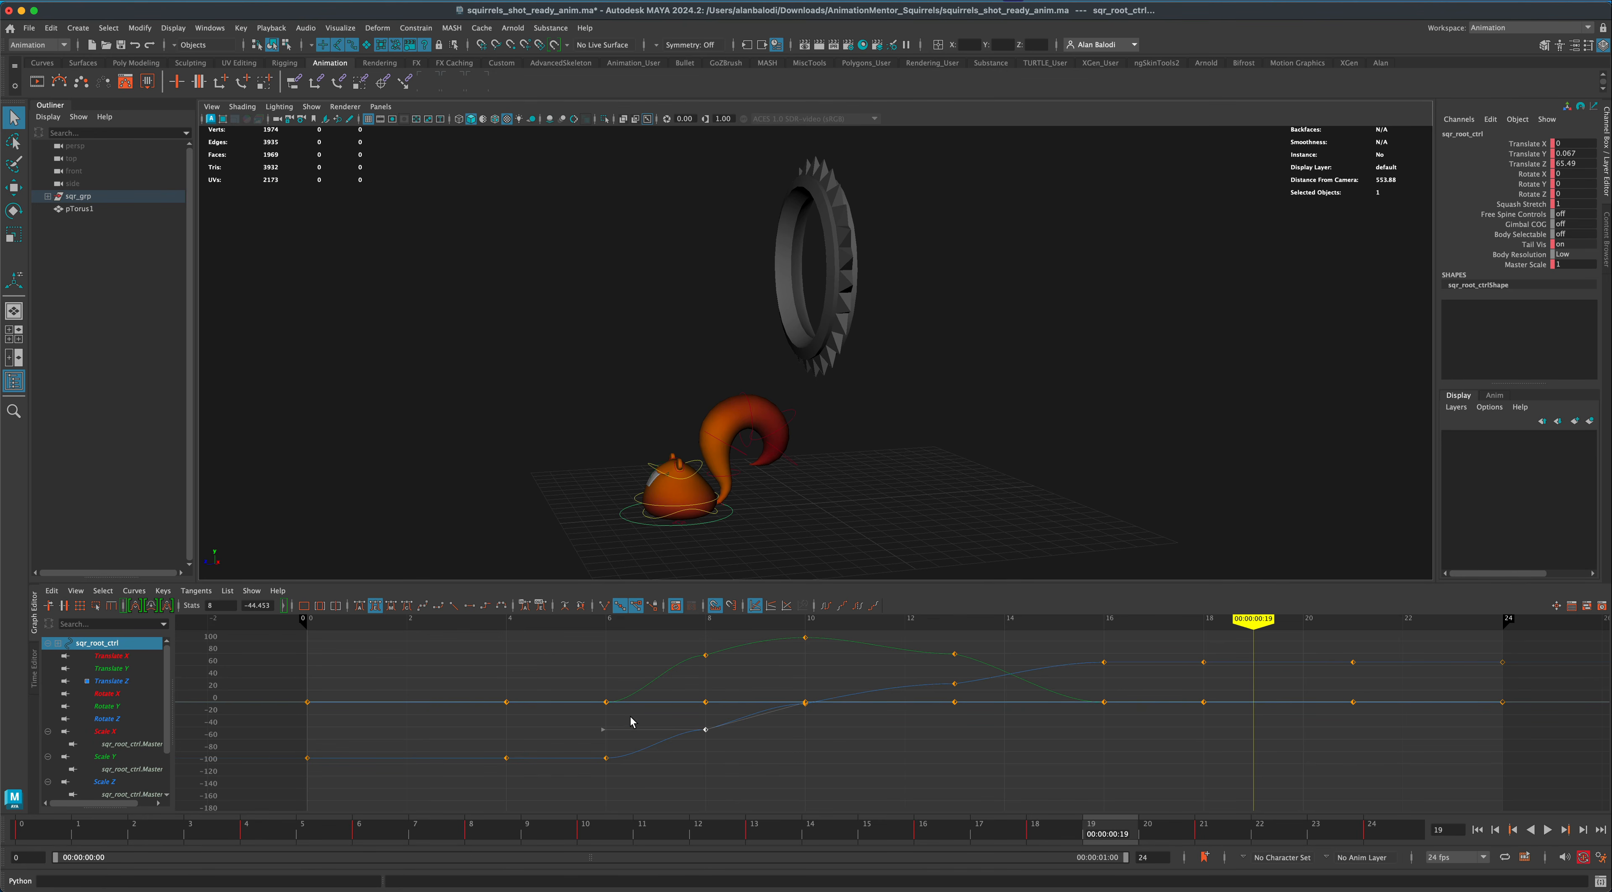
mouse_move(631, 718)
mouse_down()
mouse_move(650, 738)
mouse_move(612, 749)
mouse_move(634, 759)
mouse_move(634, 732)
mouse_move(635, 748)
mouse_up()
click(424, 607)
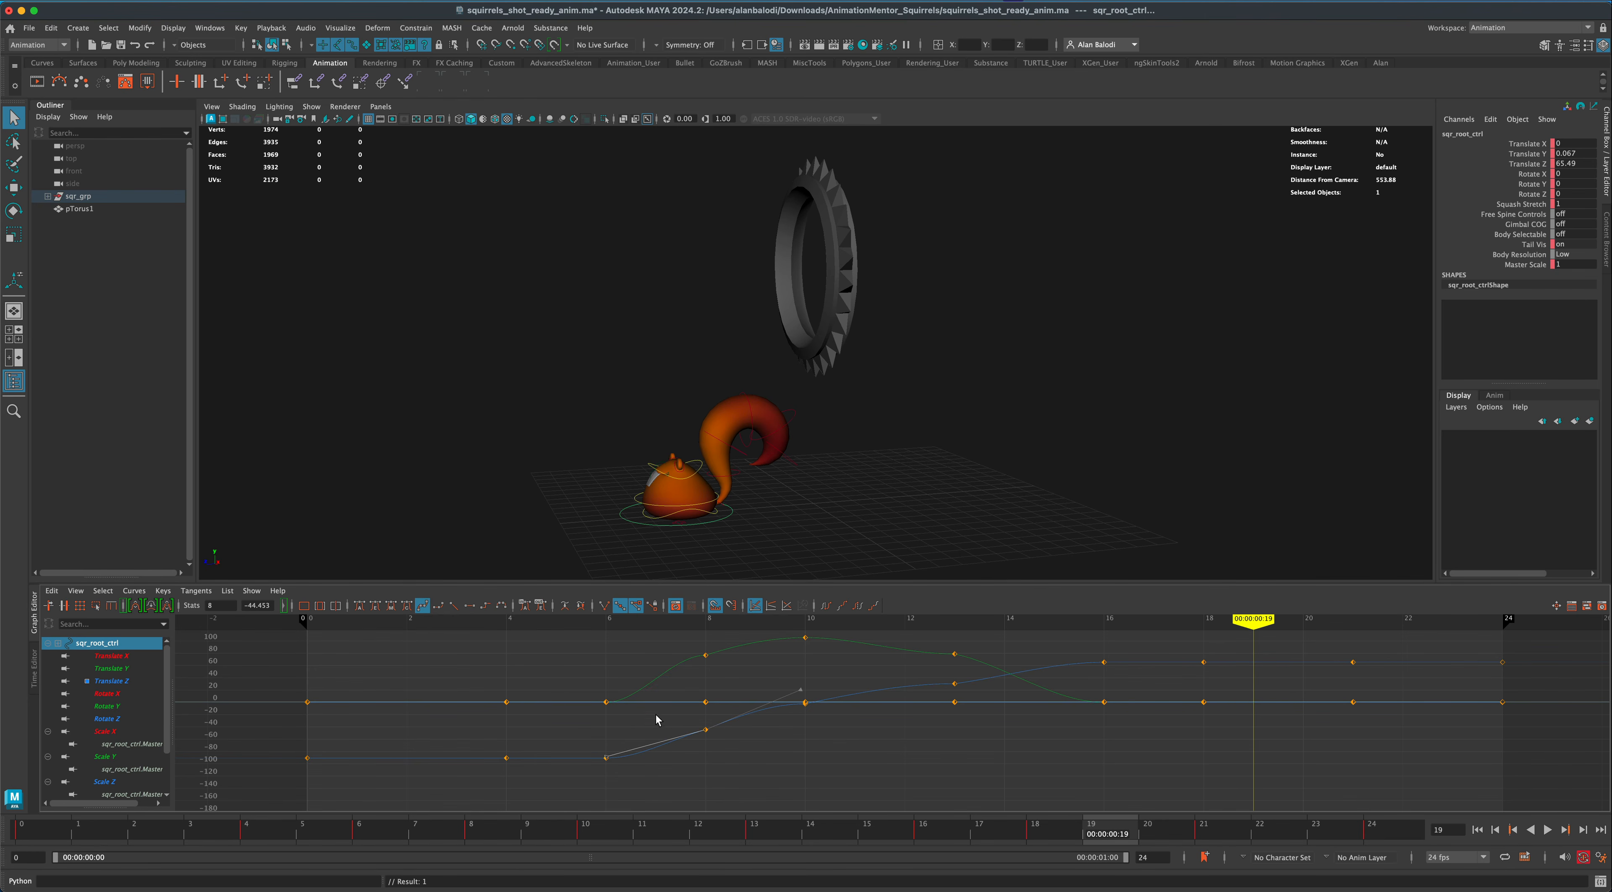
click(719, 743)
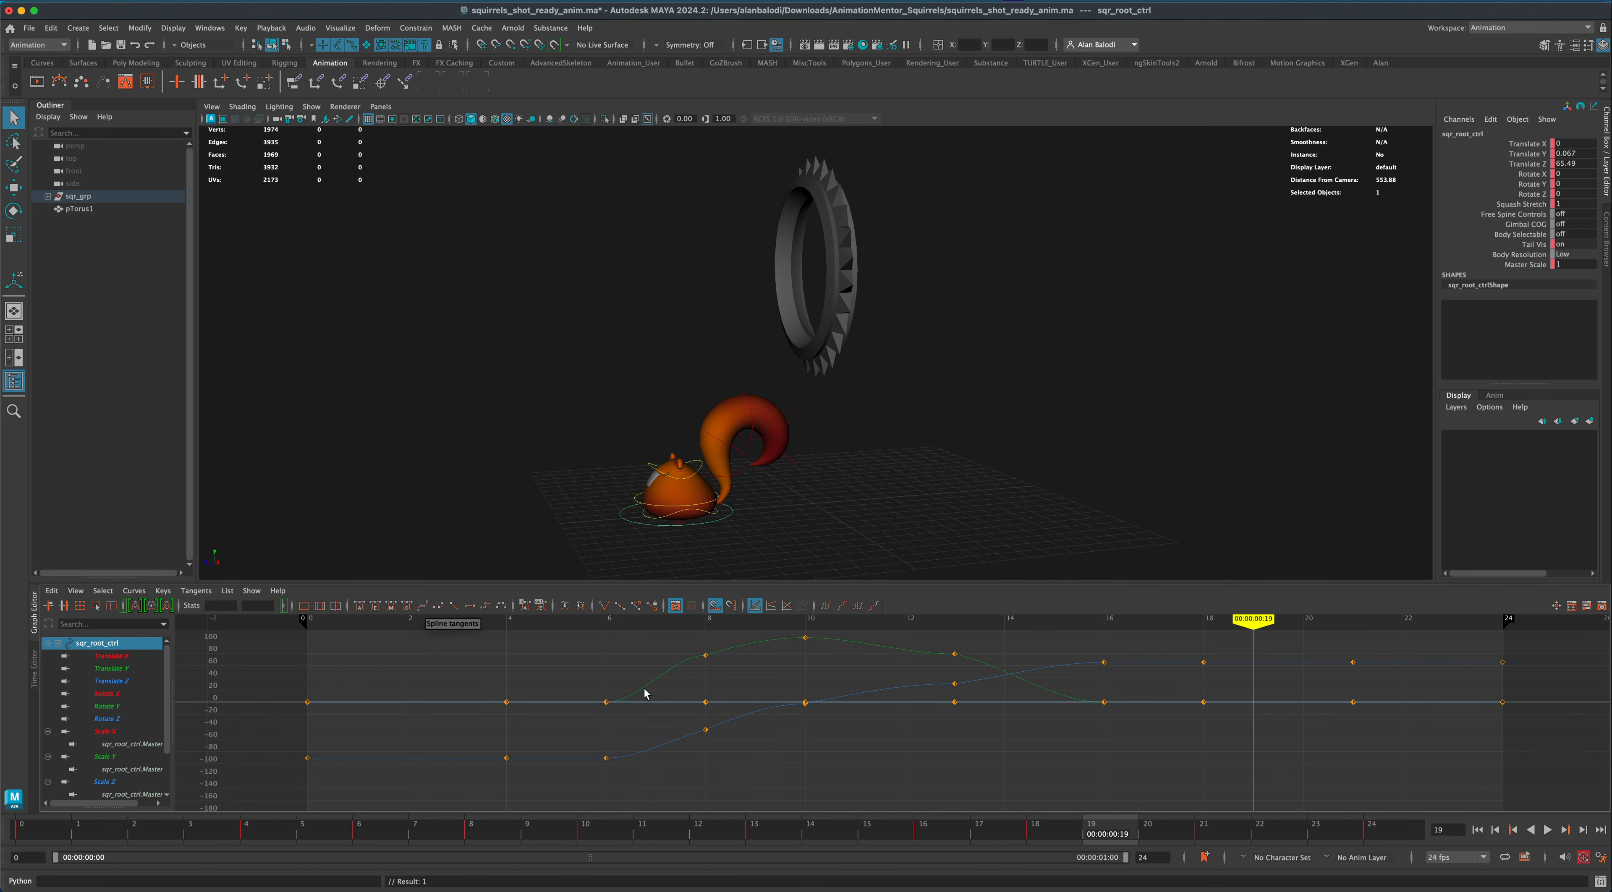
Apply spline tangents to the root control's Translate Y key at frame 8 and all its keys at frames 10 and 13.
drag(688, 645, 724, 673)
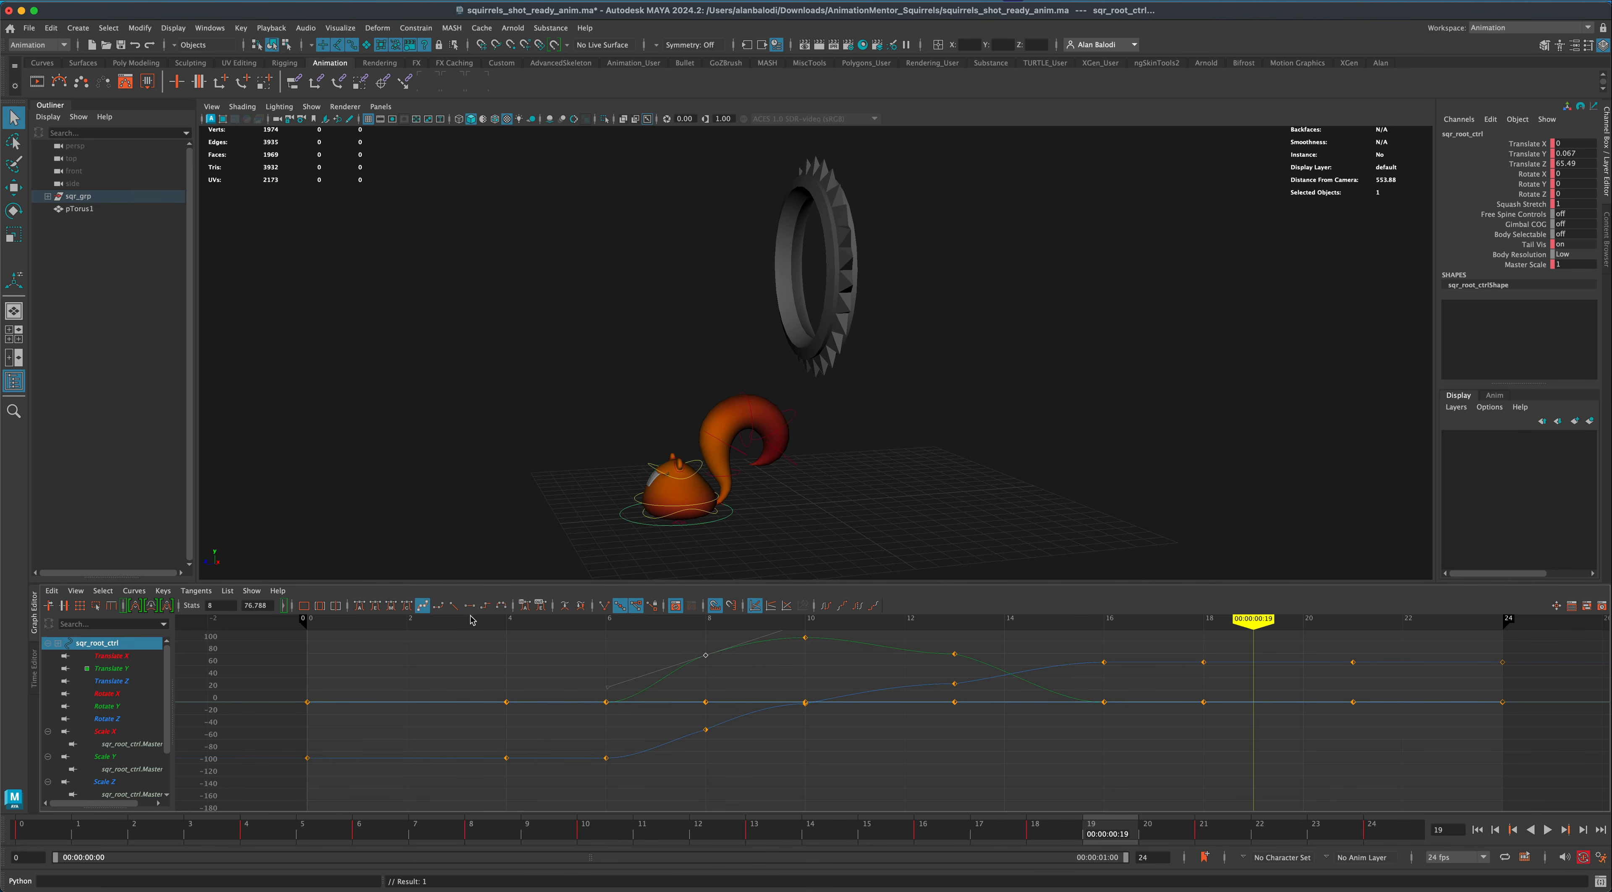
click(701, 664)
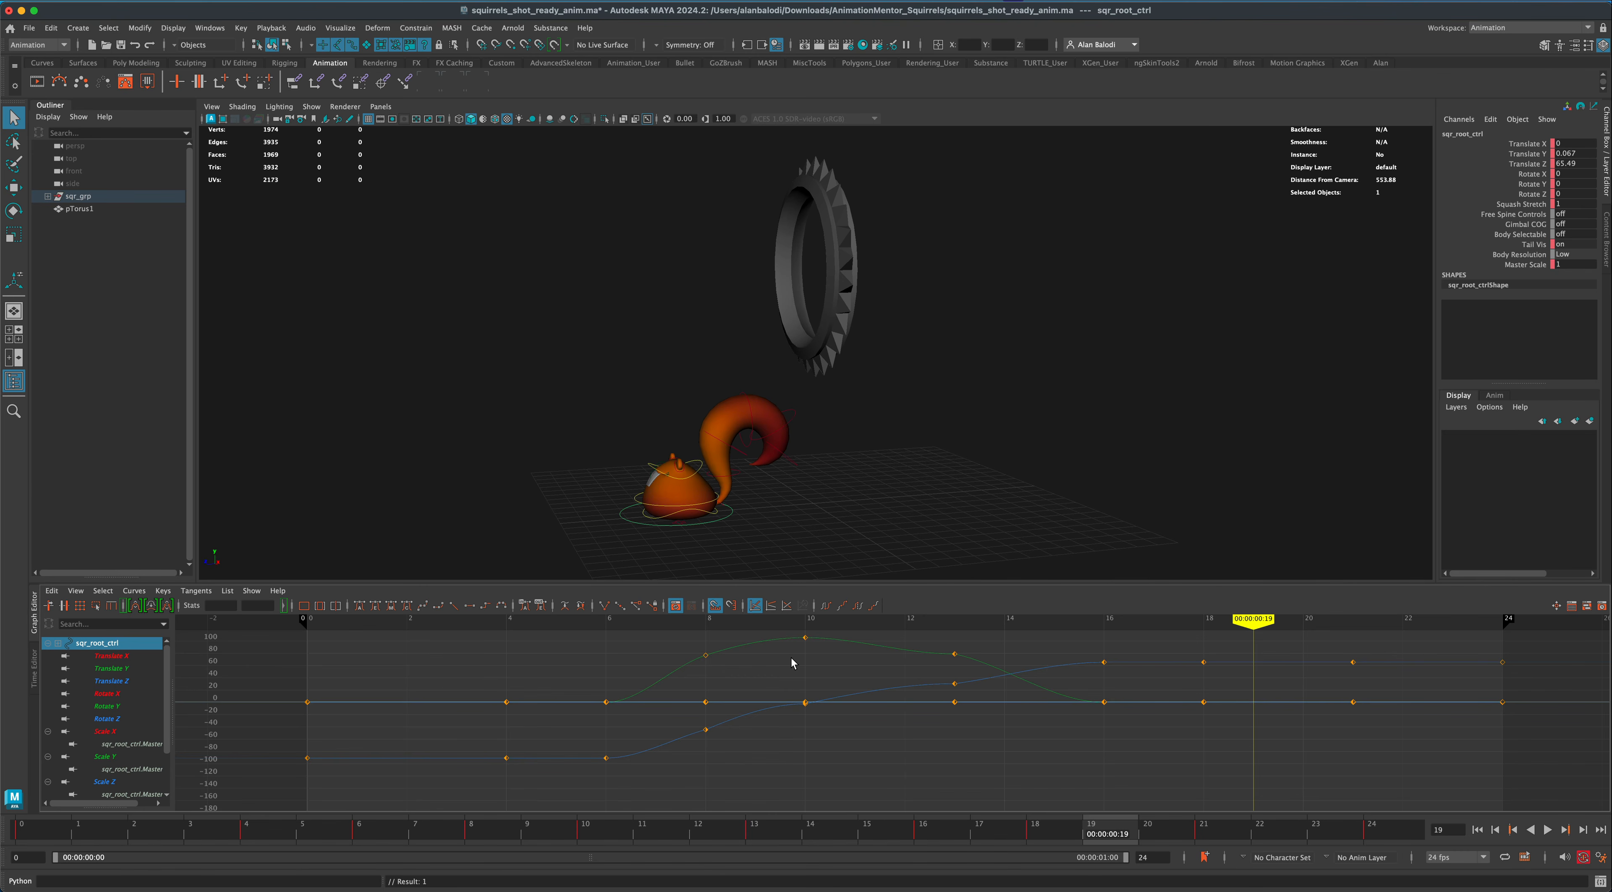
alt+middle_drag(799, 691, 772, 712)
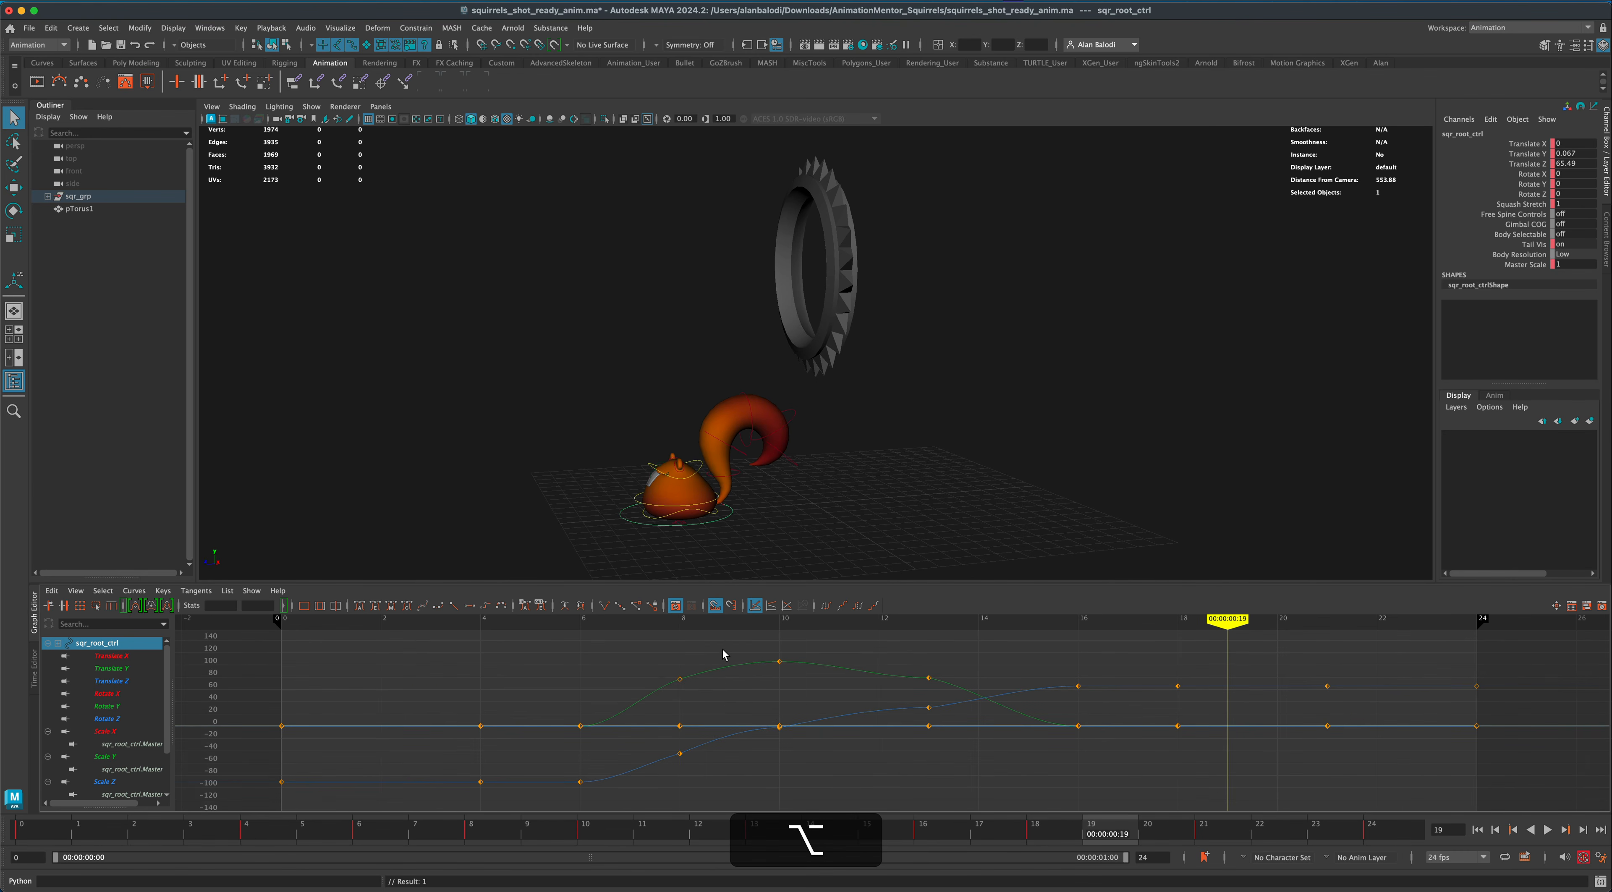
drag(723, 638, 946, 755)
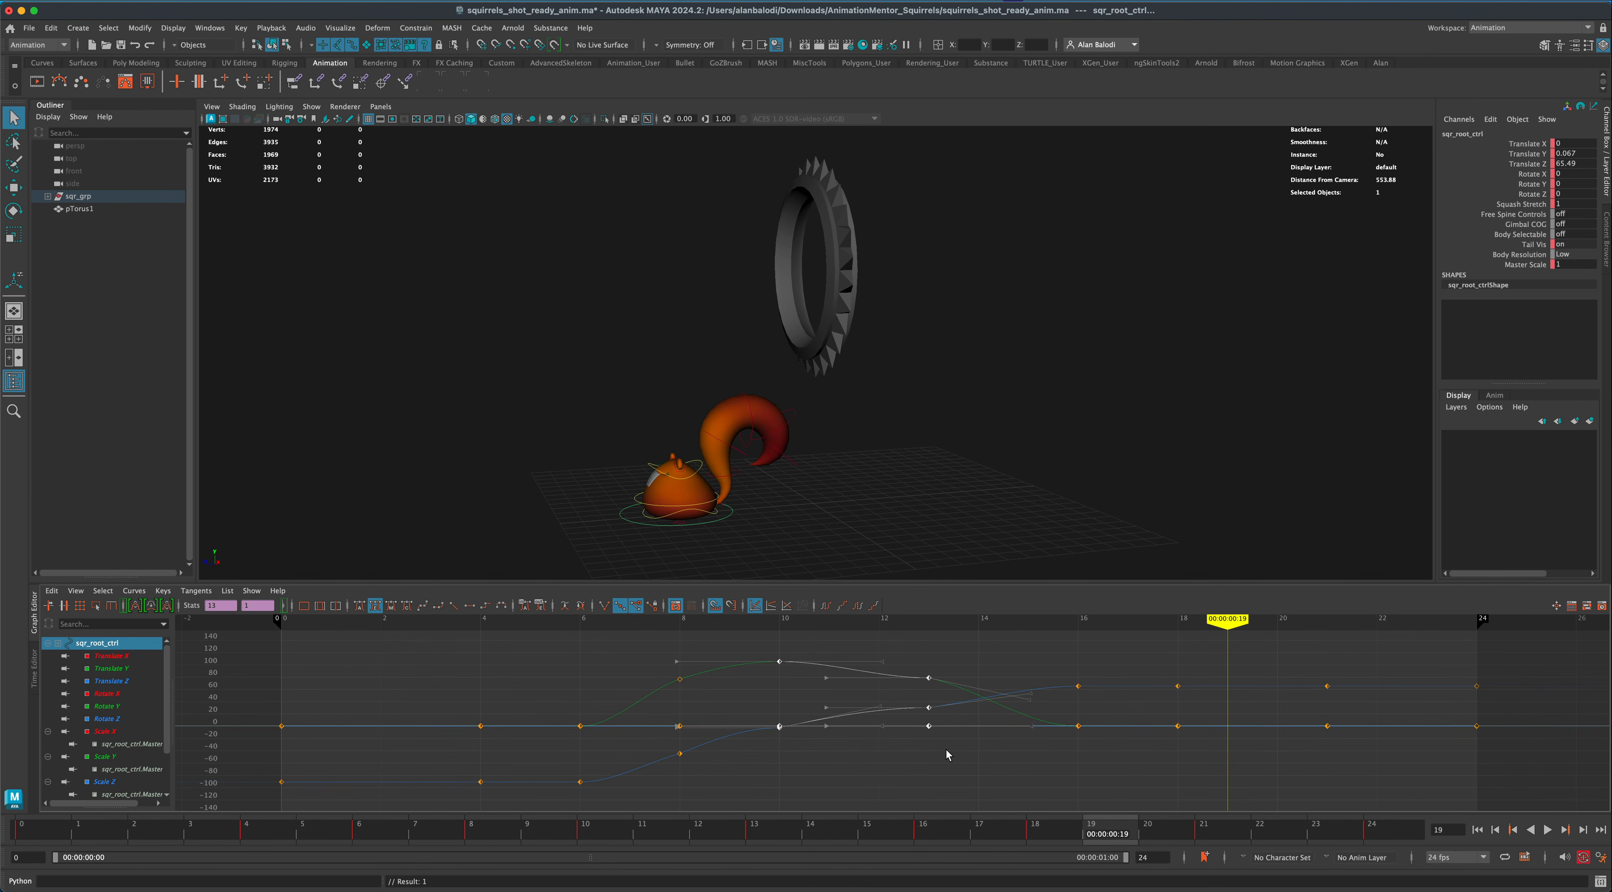
click(421, 605)
click(955, 802)
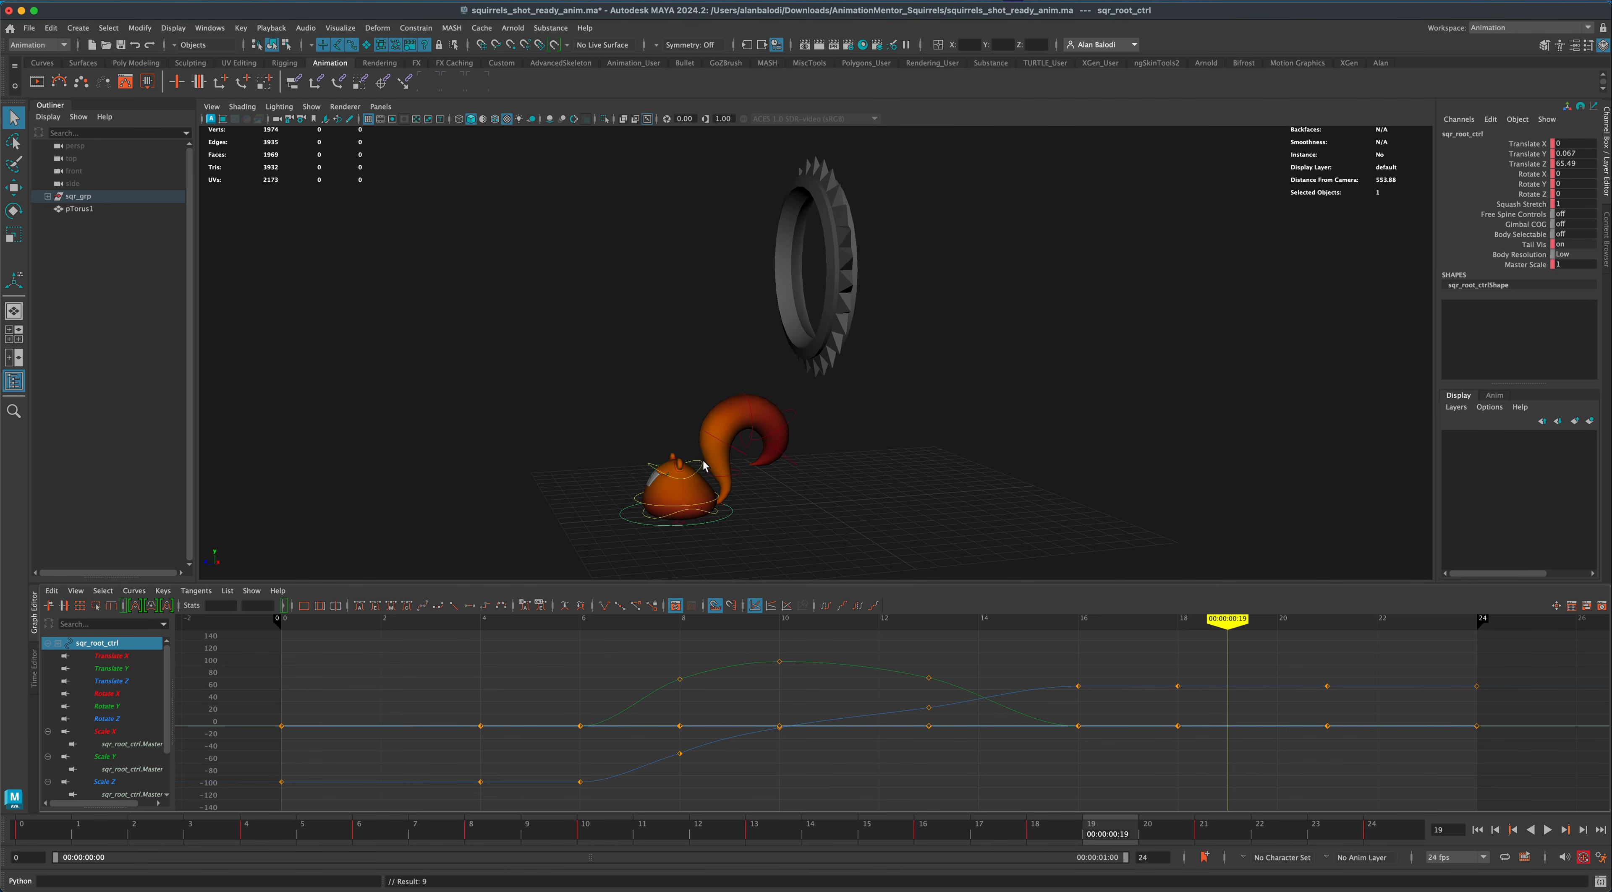
Select the tail-tip control sqr_tail_7_ctrl and apply a spline tangent to its Rotate X key at frame 14.
click(706, 481)
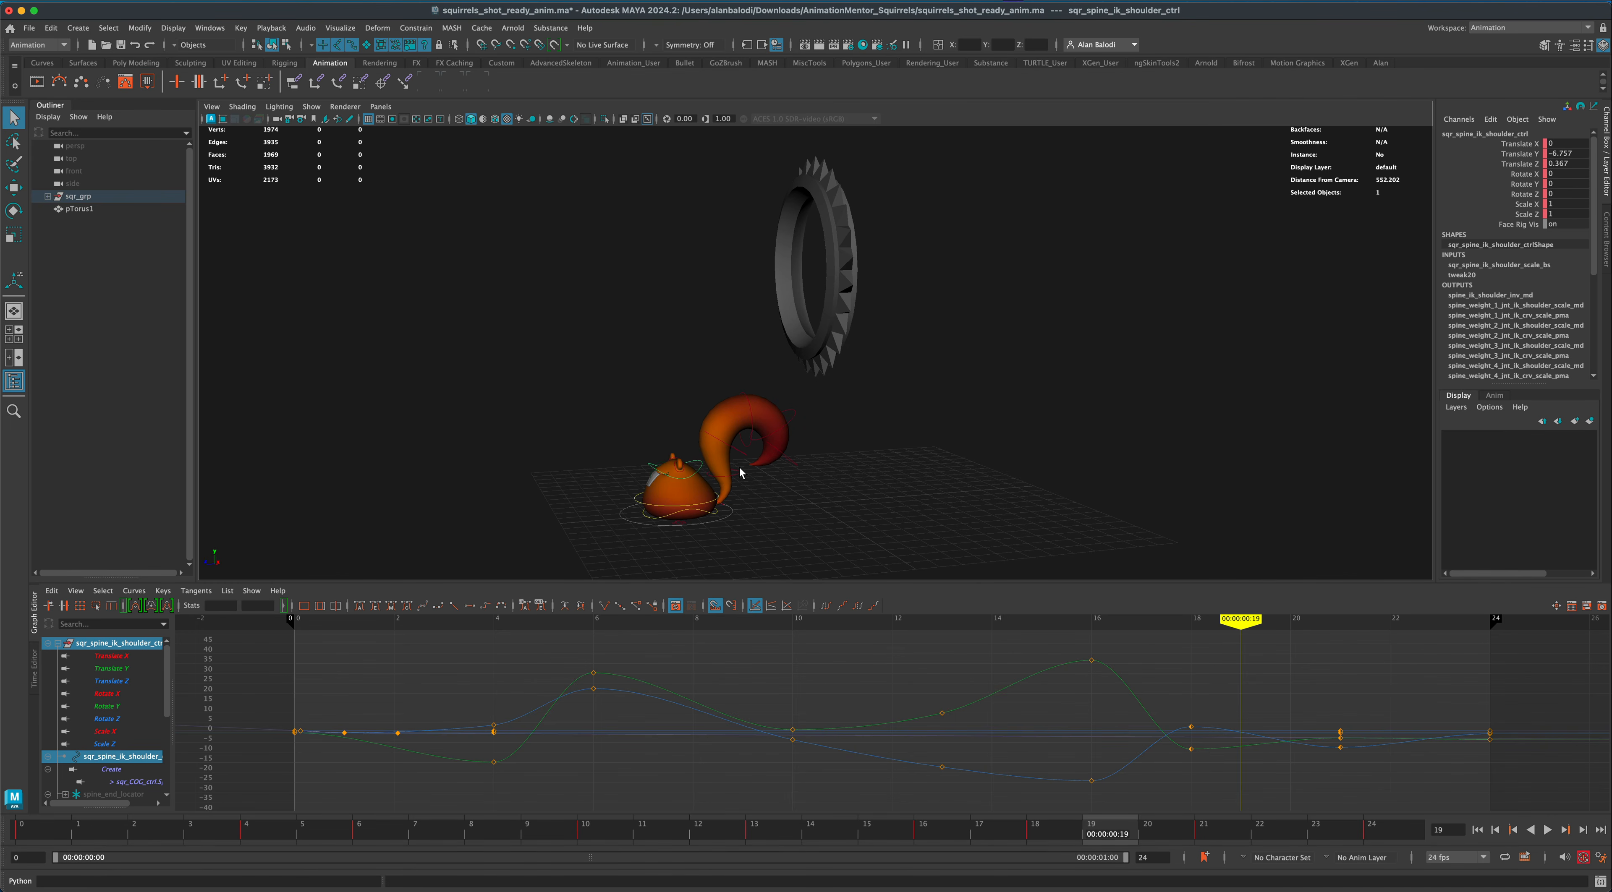
click(736, 483)
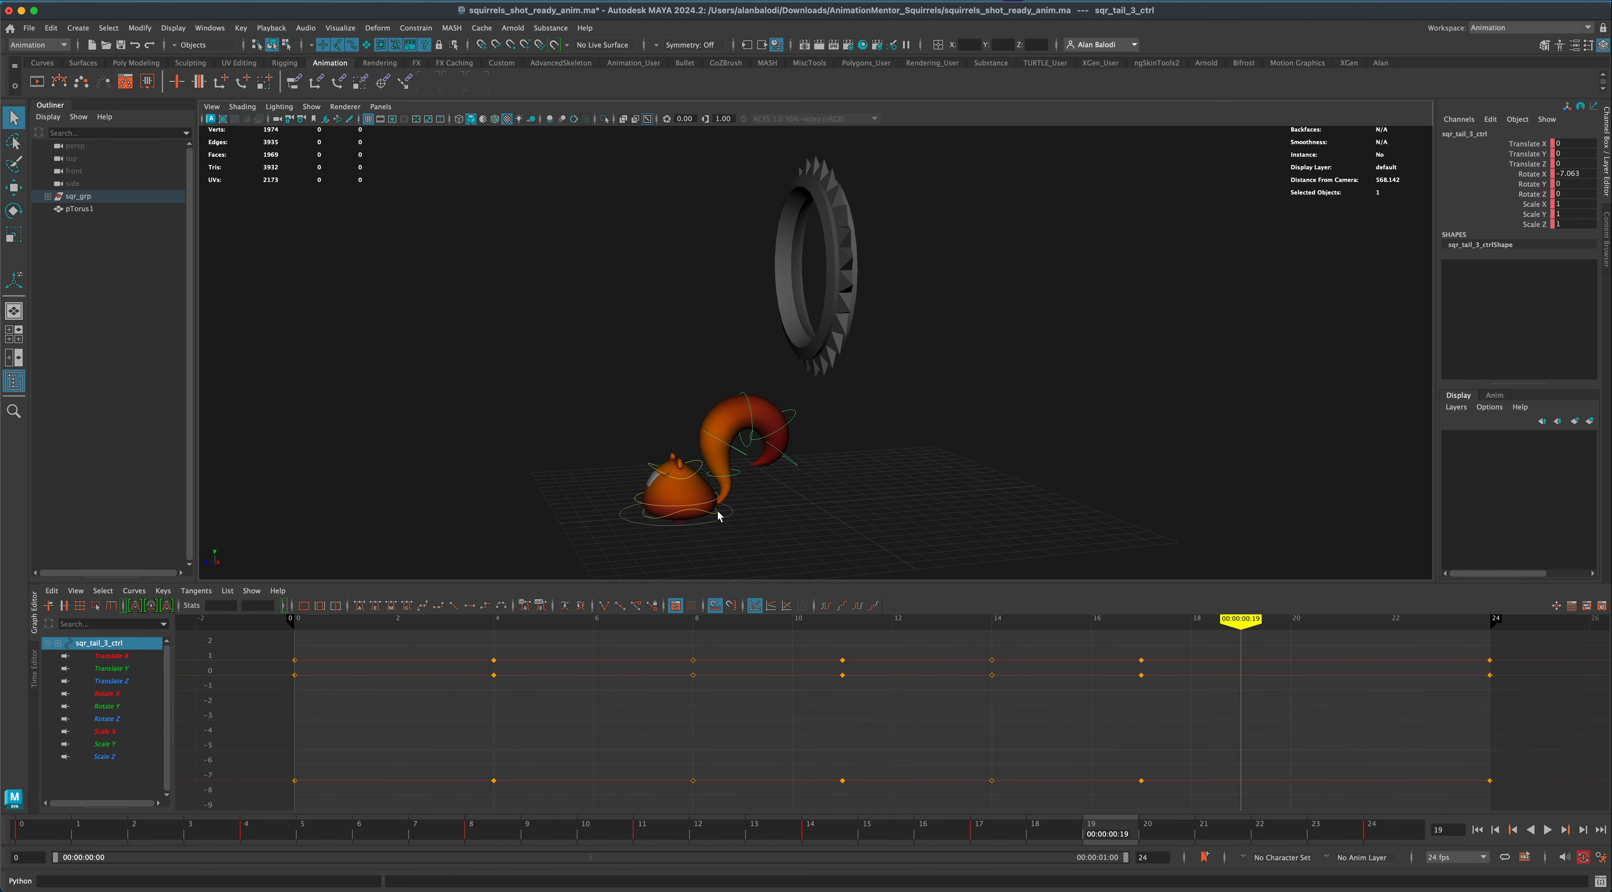
click(744, 457)
click(786, 469)
drag(986, 663, 995, 672)
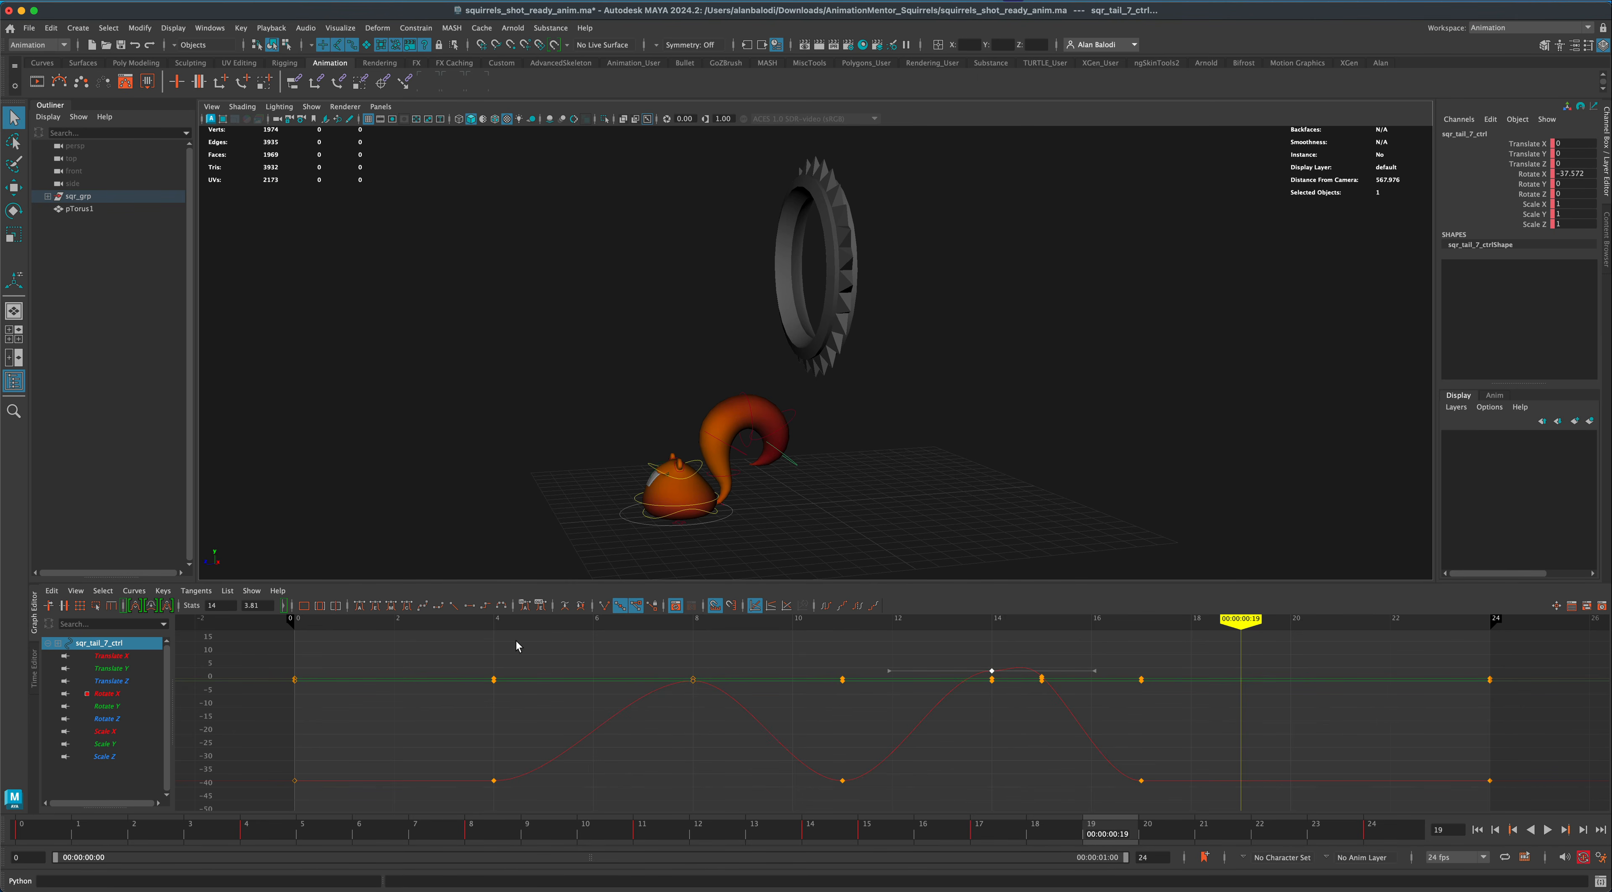
click(423, 606)
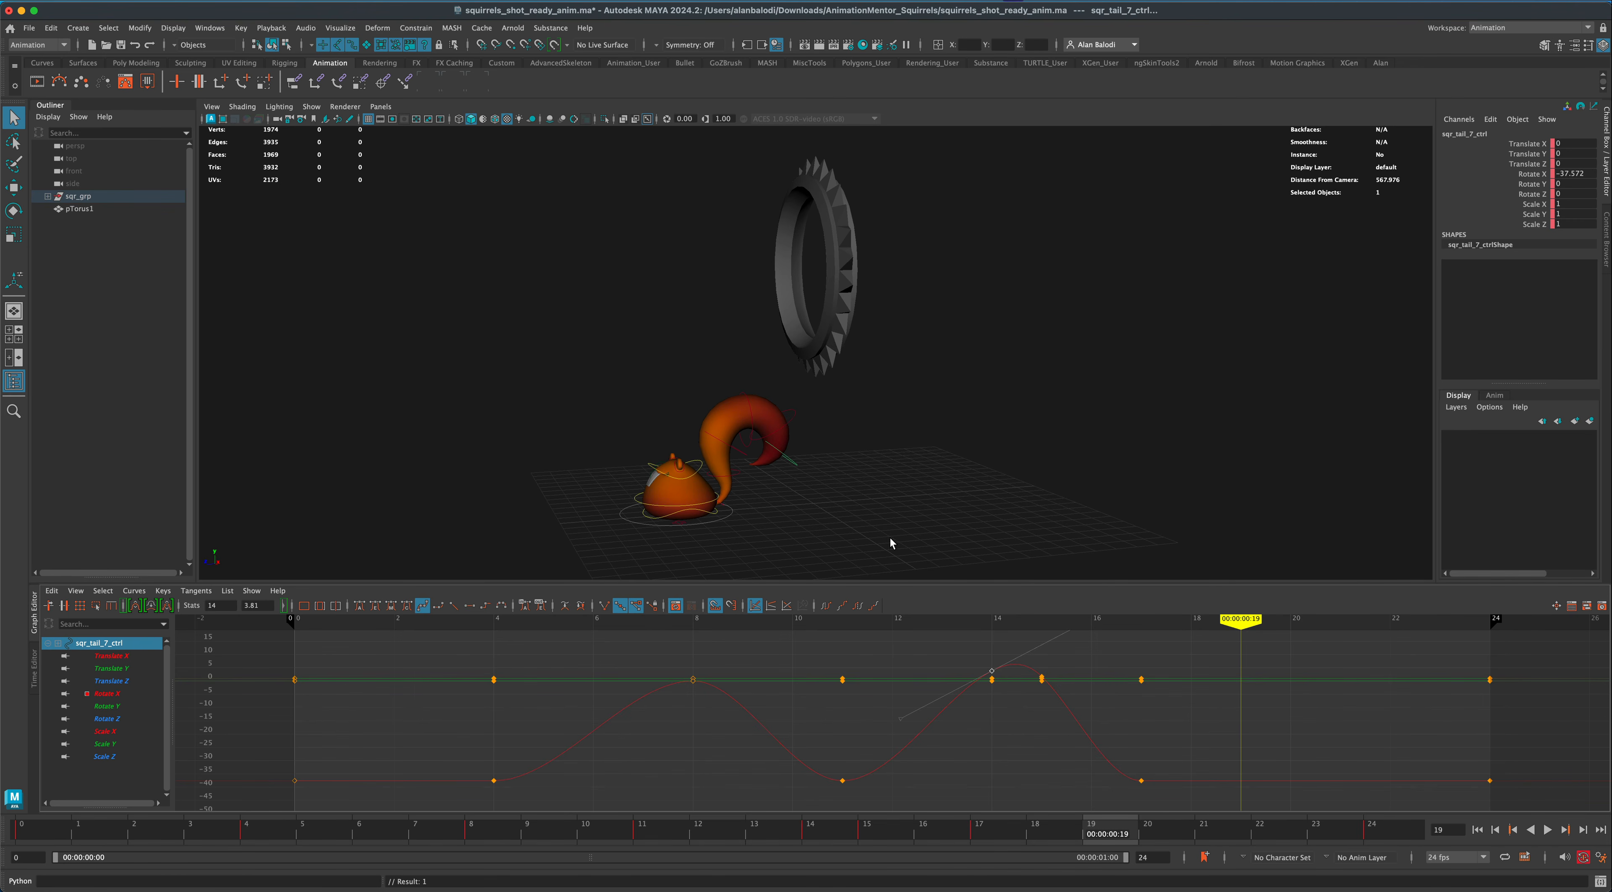
Deselect everything, play the jump from frame 0 and review it from several angles around the ring.
click(785, 506)
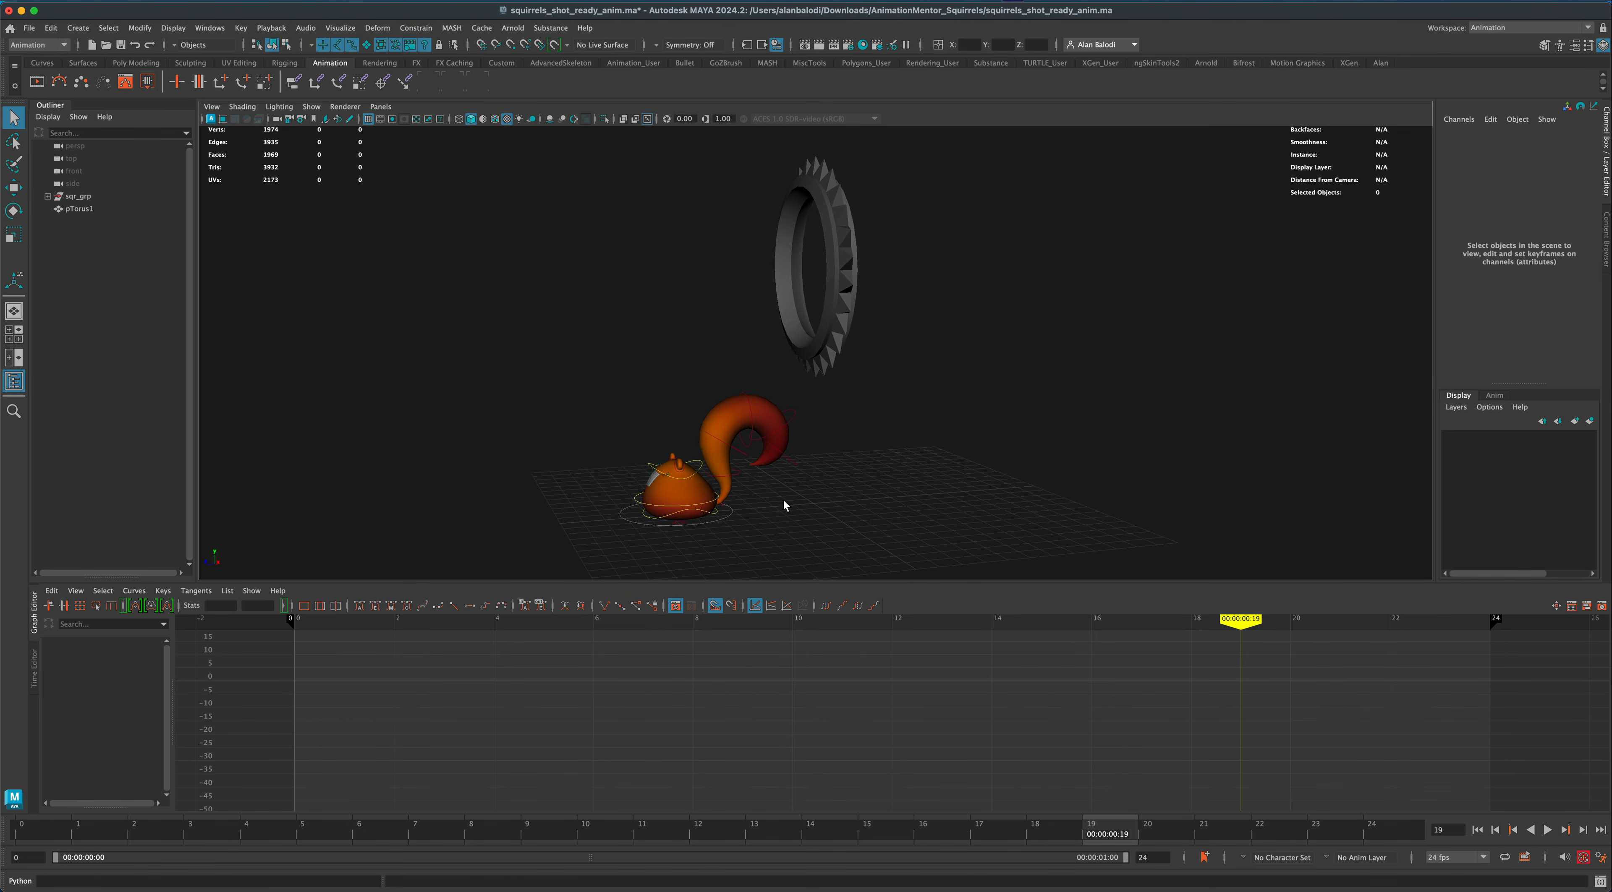
click(1477, 829)
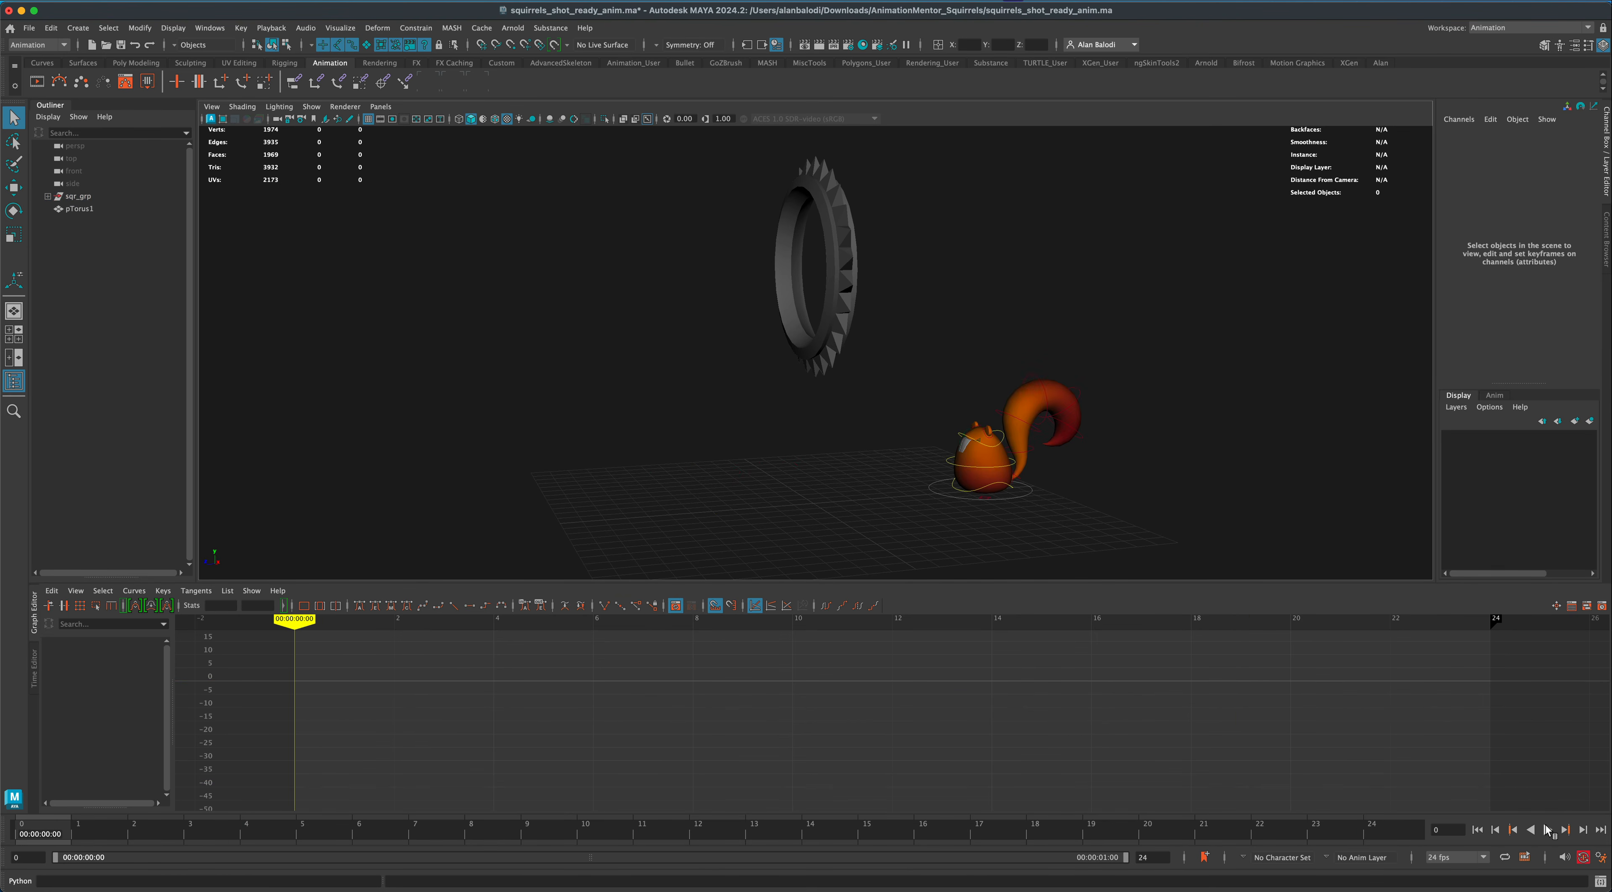
click(1548, 830)
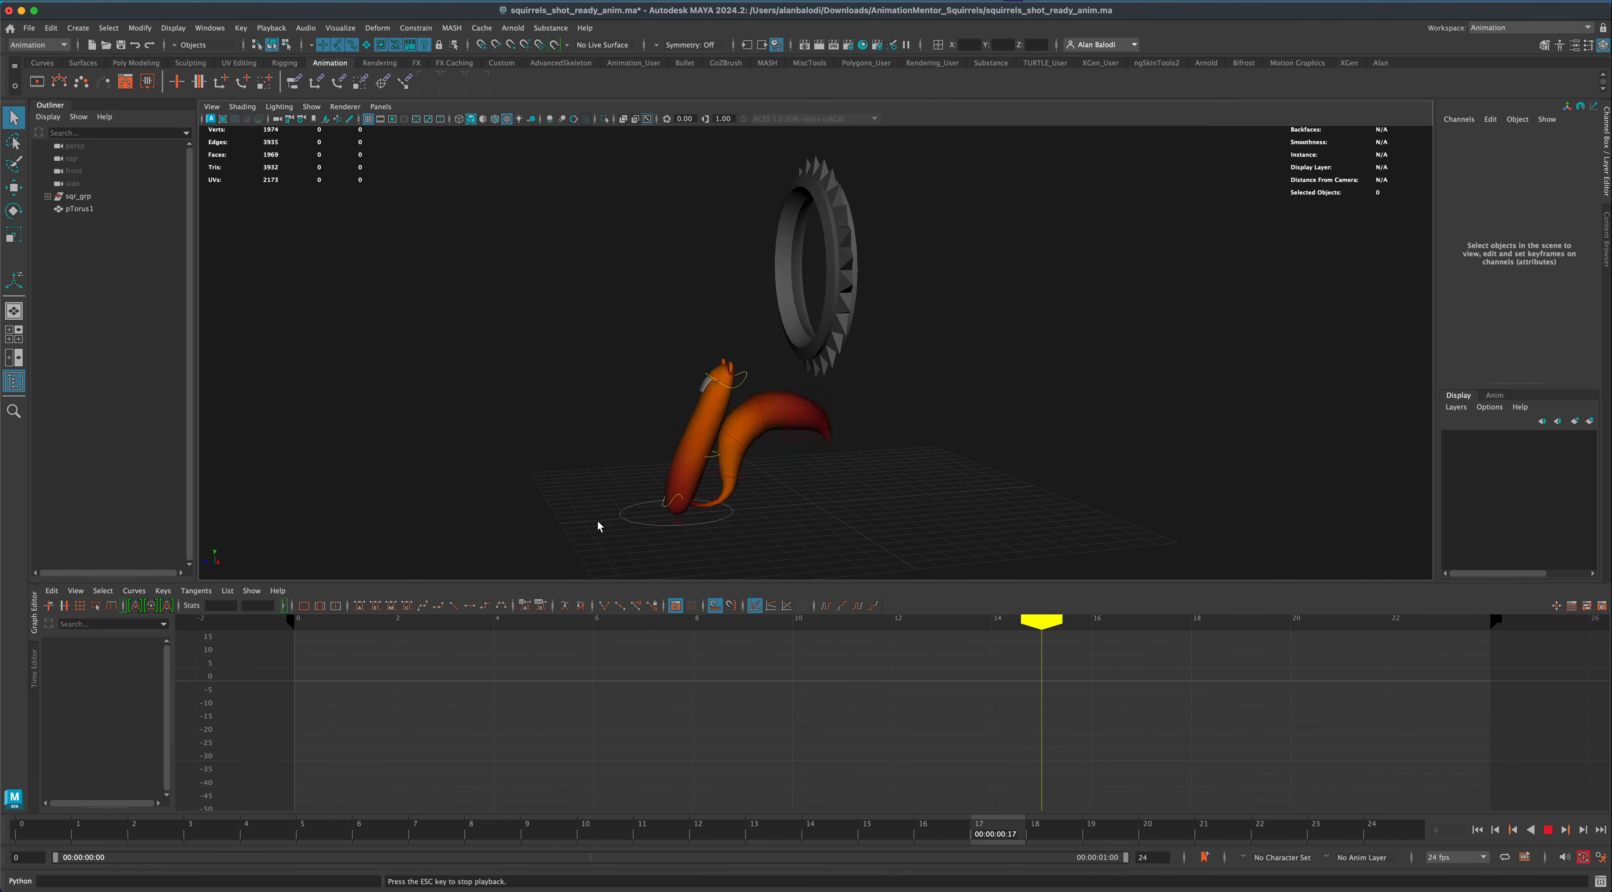
alt+drag(597, 522, 918, 529)
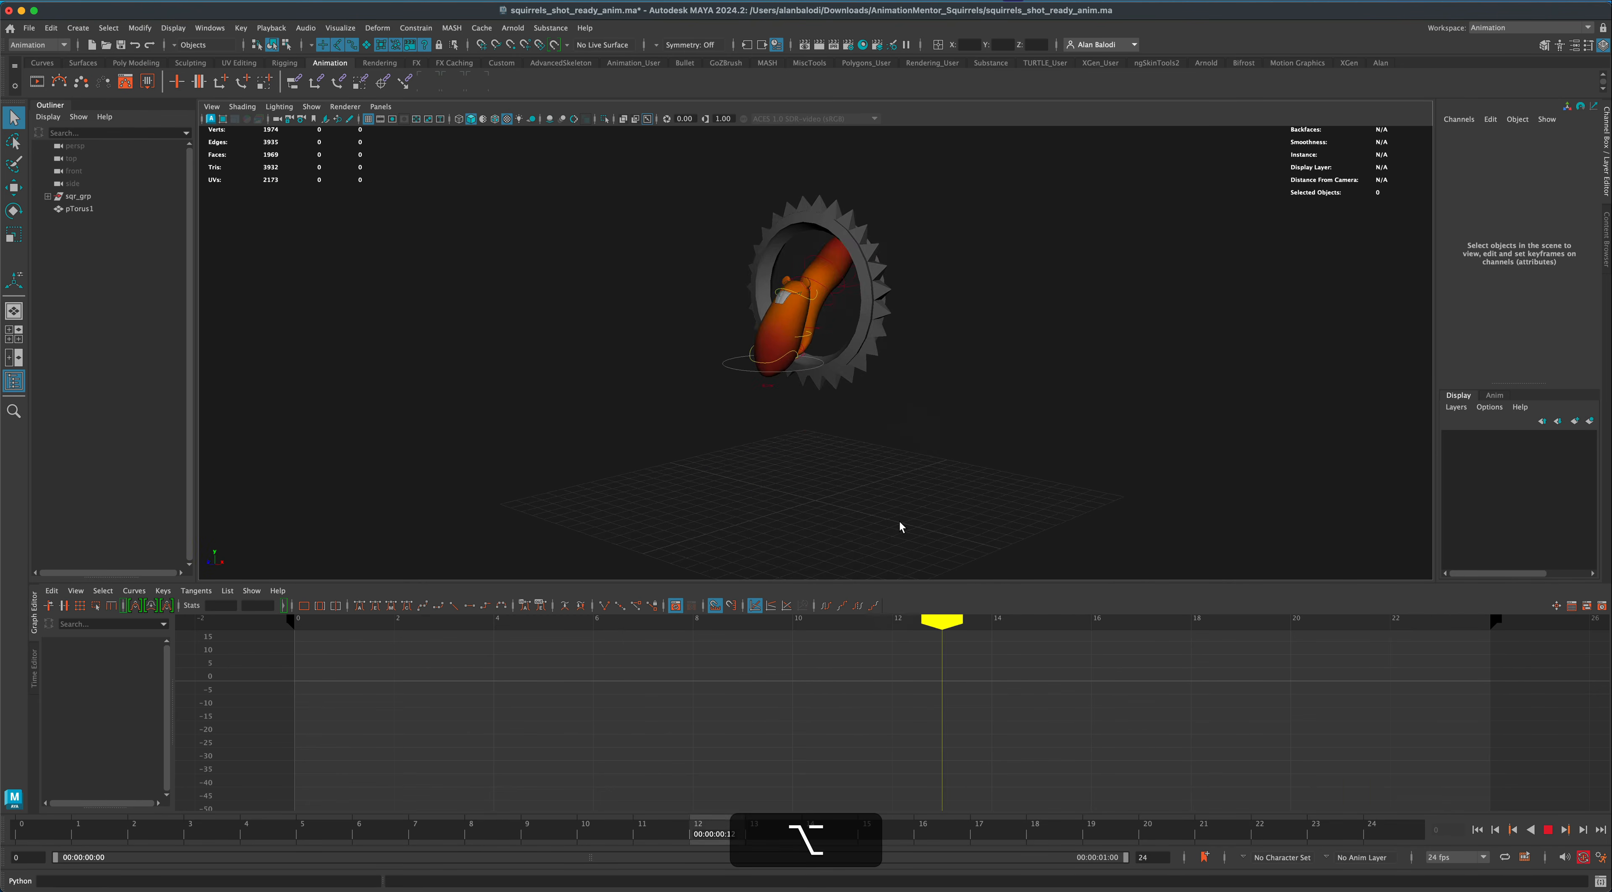
alt+drag(1004, 518, 1119, 518)
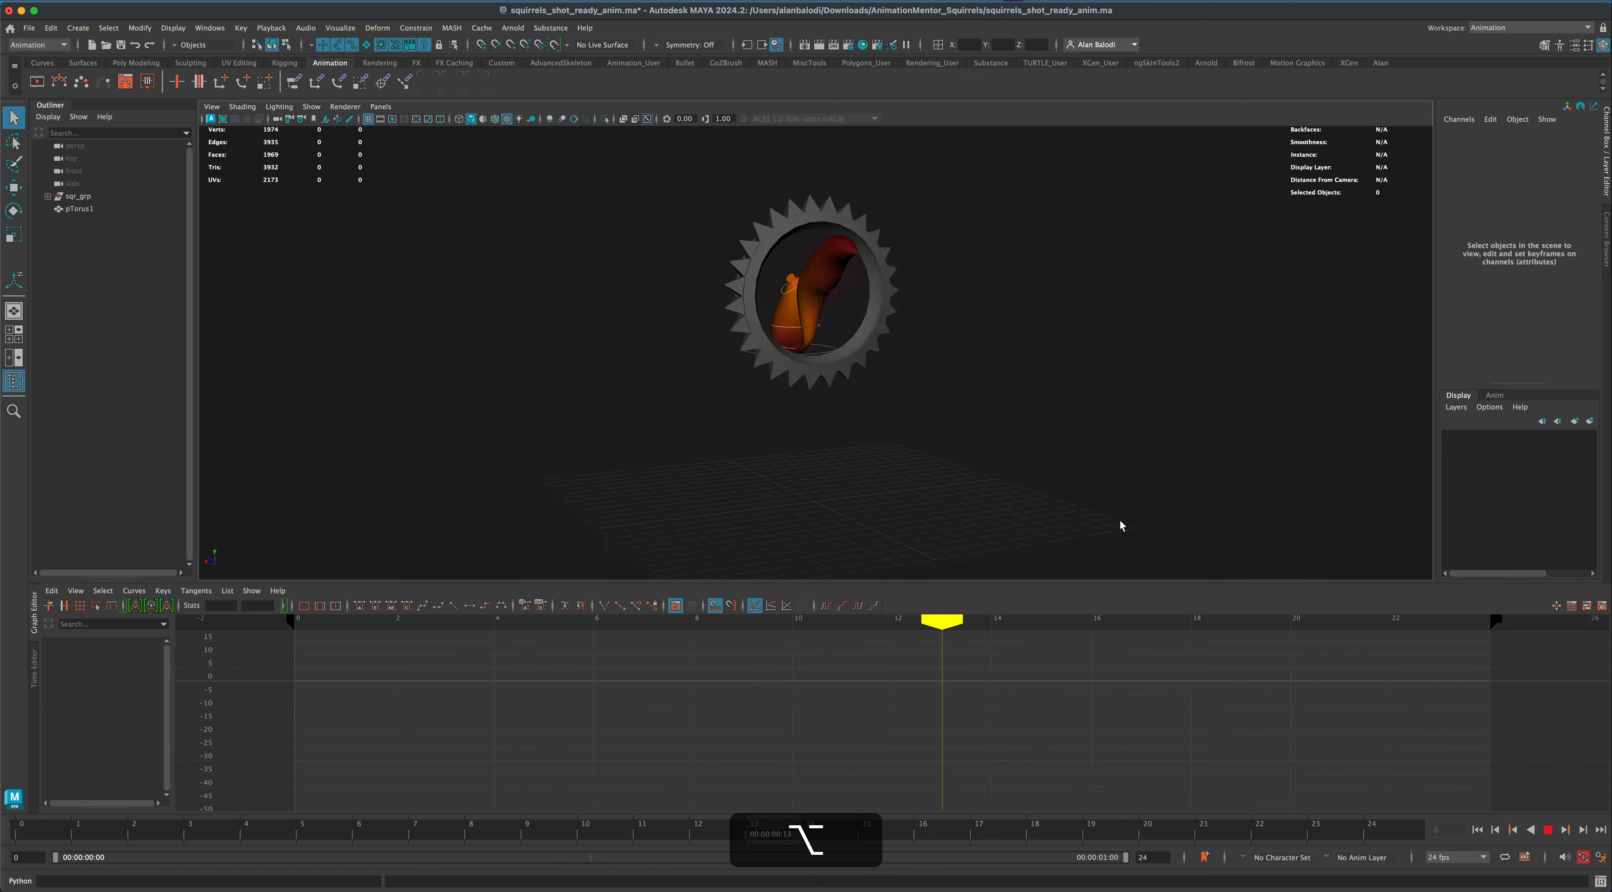
alt+drag(966, 489, 901, 490)
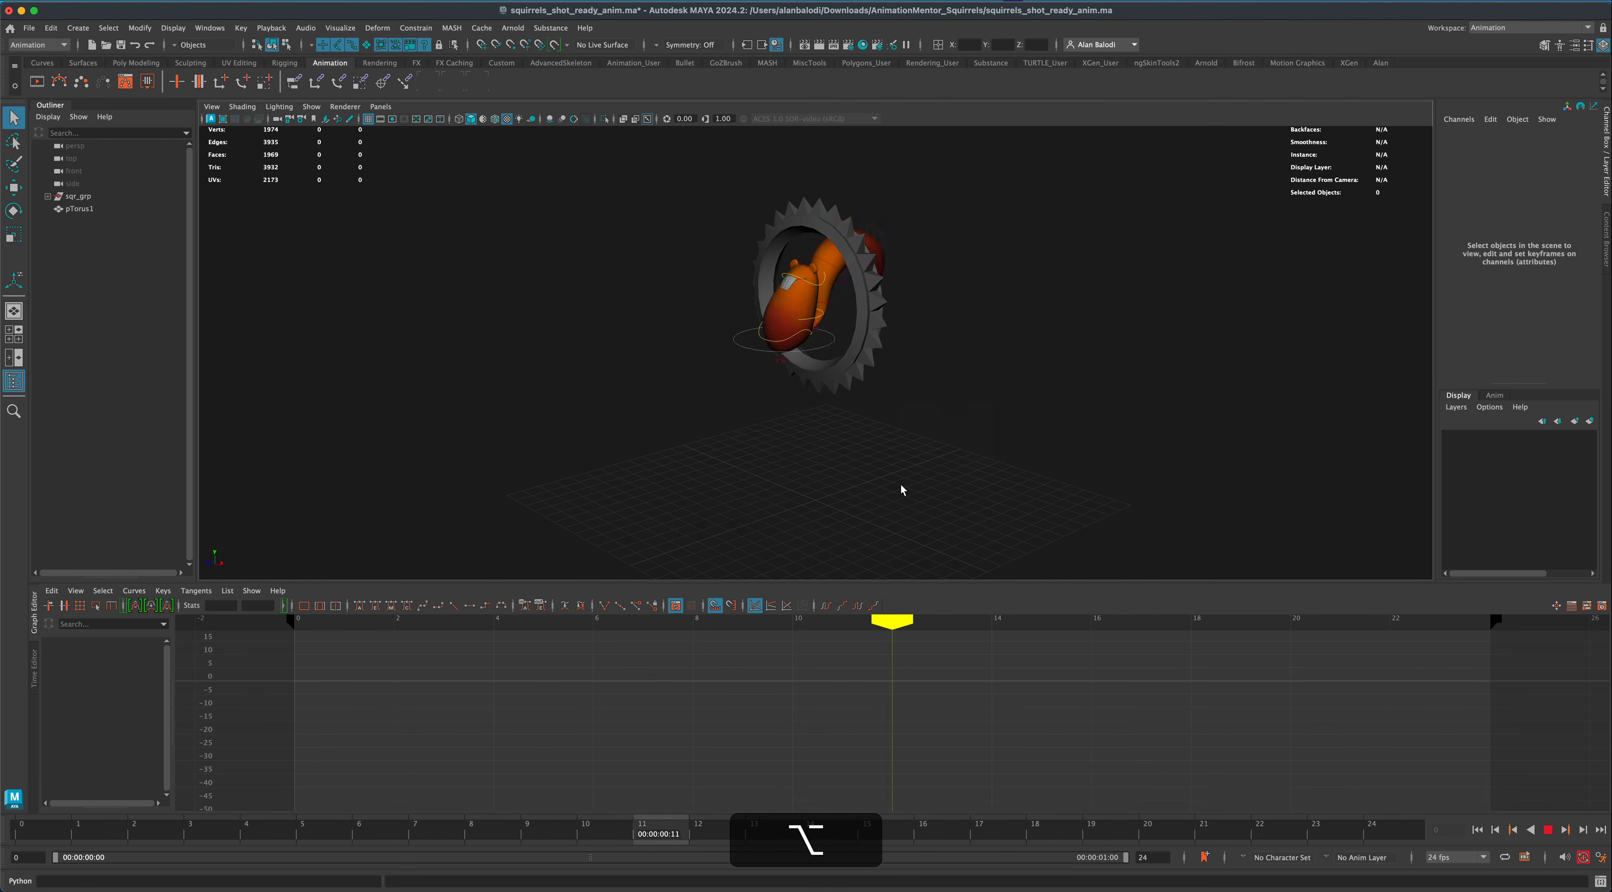